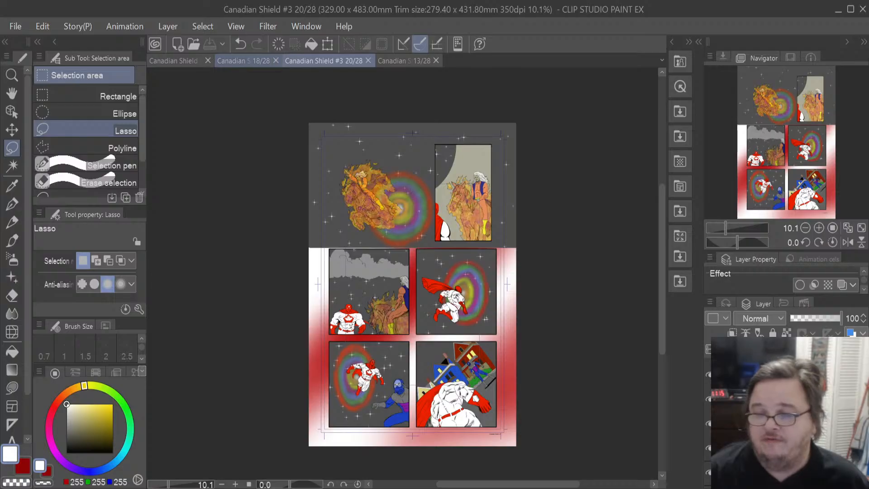
- Switch between the open page tabs of Canadian Shield #3 to review the pages
{"action": "left_click", "coordinate": [262, 61]}
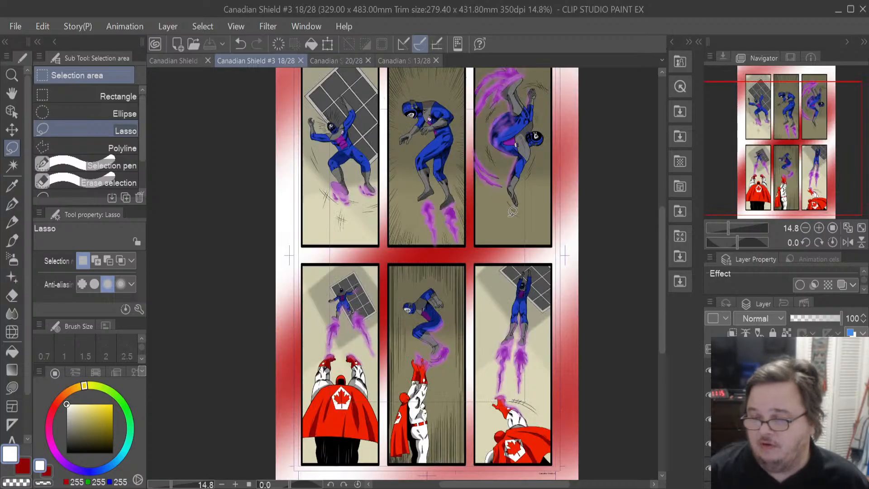
{"action": "left_click", "coordinate": [406, 62]}
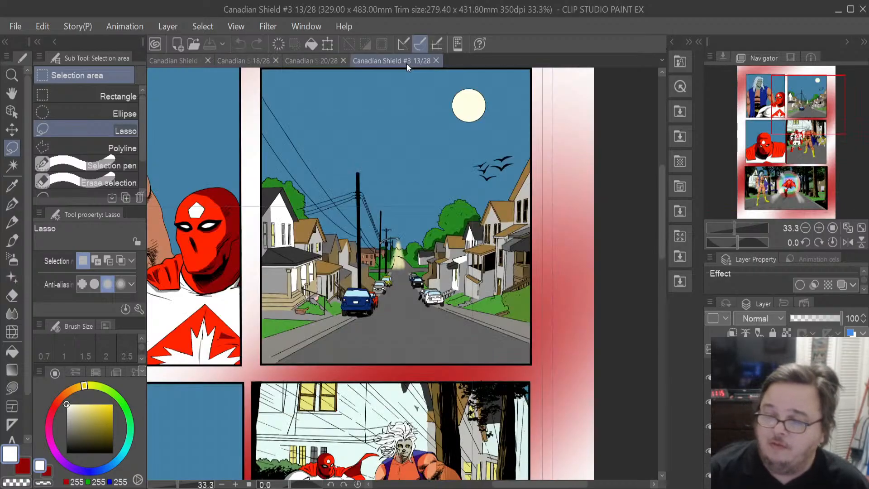
{"action": "left_click", "coordinate": [329, 57]}
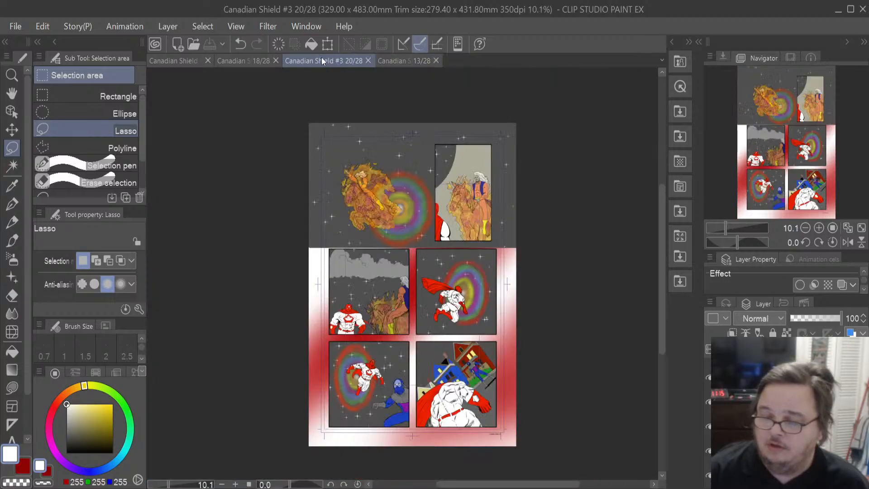
{"action": "left_click", "coordinate": [181, 63]}
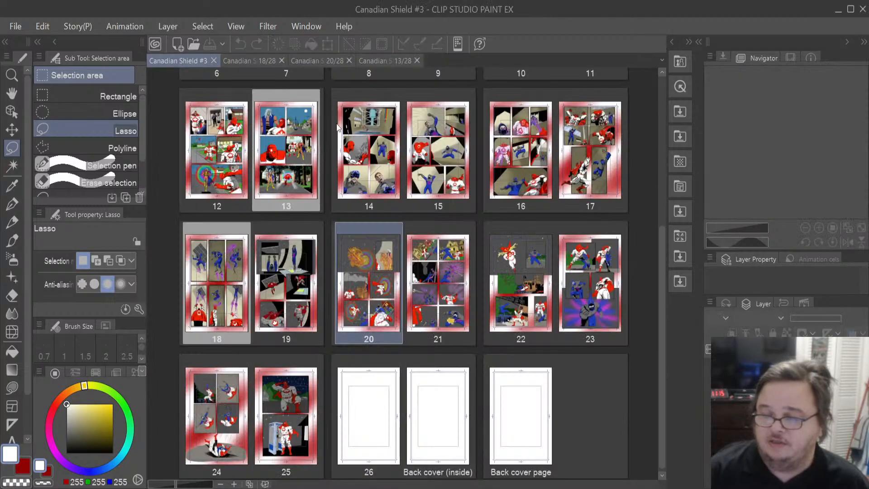
- Open page 19 from the story page overview and zoom in to inspect its top panel
{"action": "left_click", "coordinate": [271, 310]}
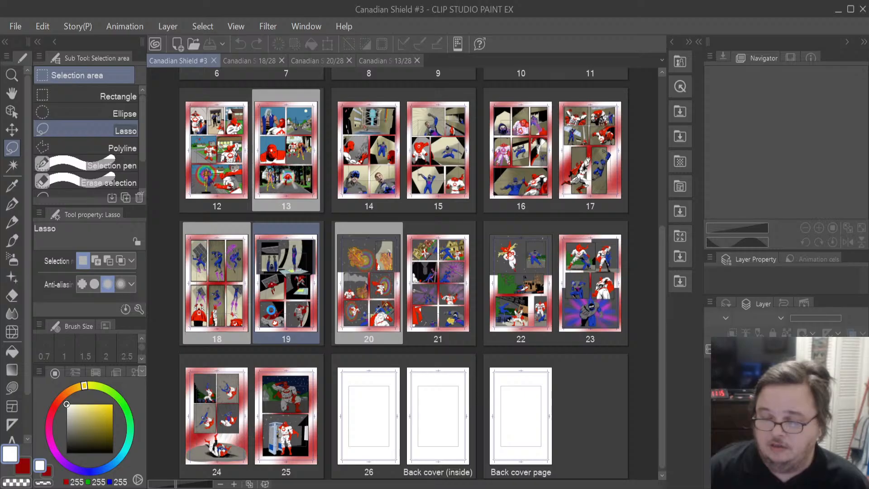
{"action": "double_click", "coordinate": [270, 310]}
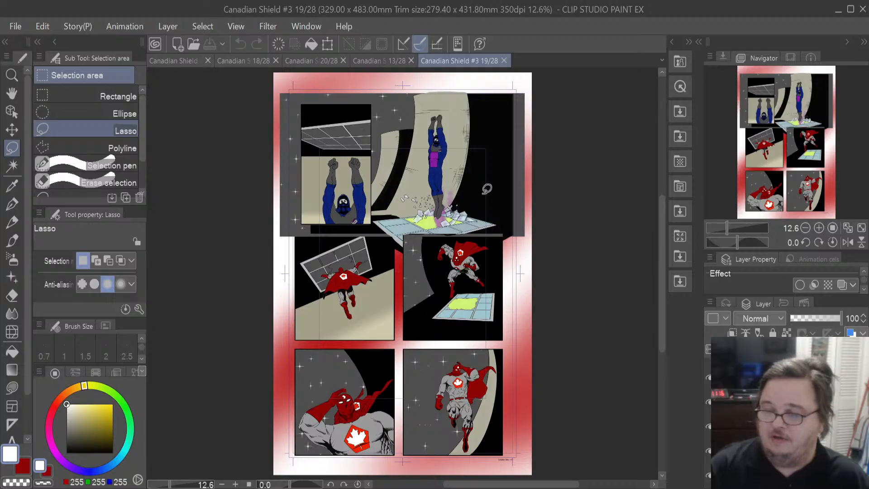
{"action": "scroll", "coordinate": [487, 189], "scroll_direction": "up", "scroll_amount": 3}
{"action": "scroll", "coordinate": [258, 187], "scroll_direction": "up", "scroll_amount": 1}
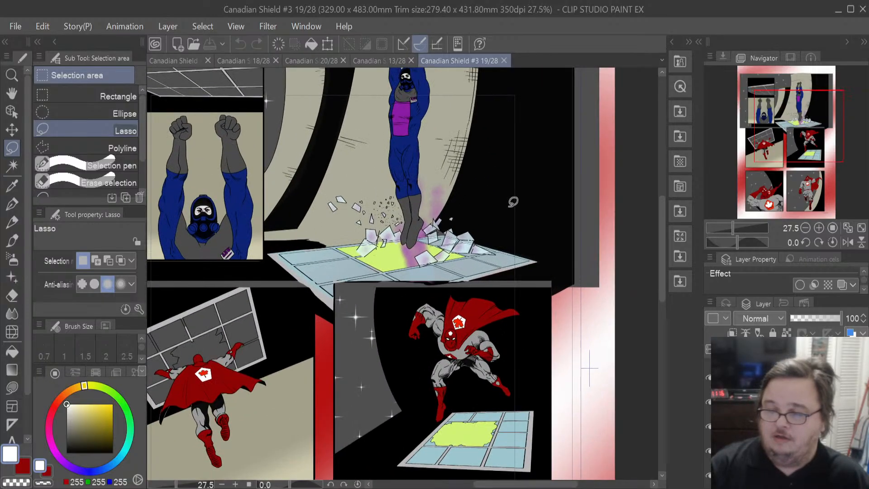
{"action": "scroll", "coordinate": [483, 209], "scroll_direction": "up", "scroll_amount": 2}
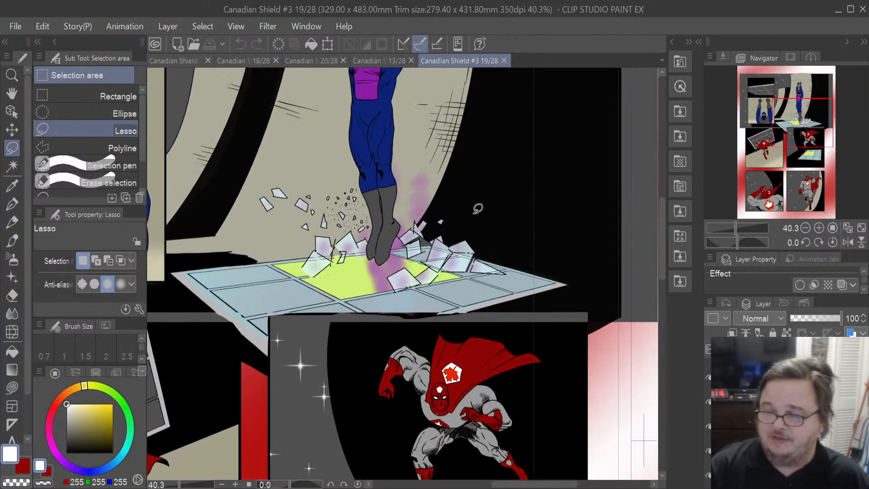
{"action": "scroll", "coordinate": [478, 209], "scroll_direction": "down", "scroll_amount": 4}
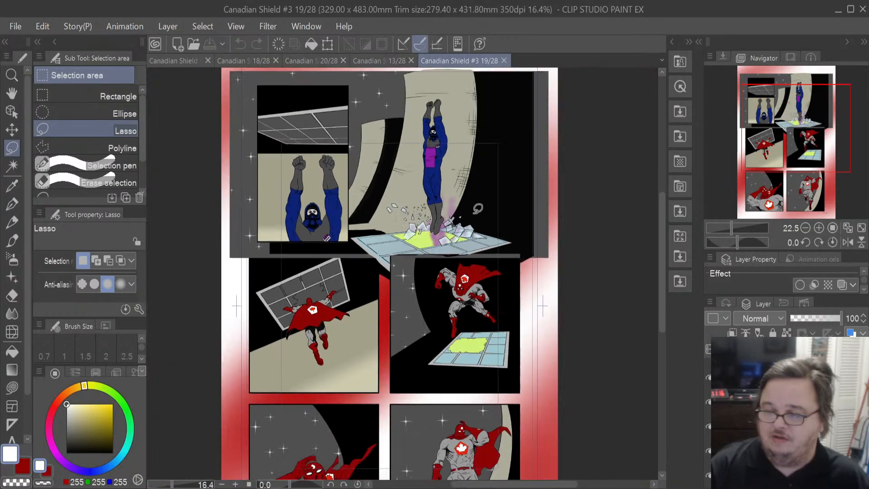
{"action": "scroll", "coordinate": [478, 208], "scroll_direction": "down", "scroll_amount": 1}
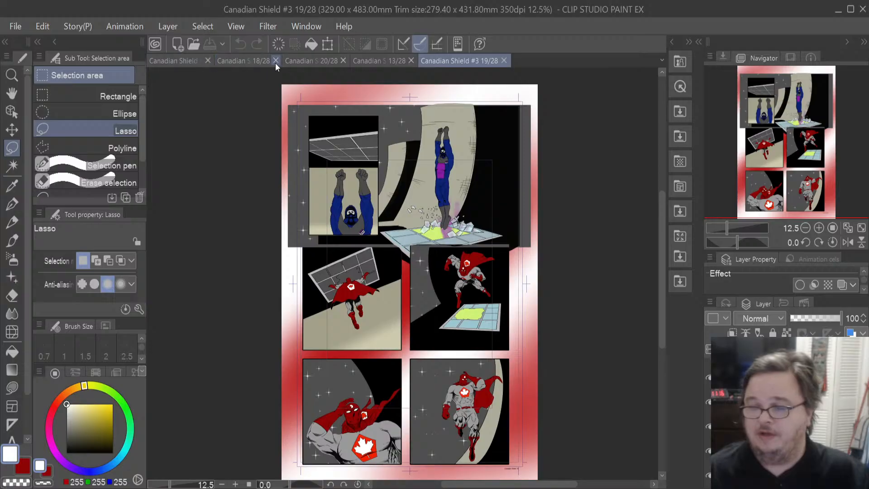
- Switch to page 20 and inspect the flaming horse riders in its top panels
{"action": "left_click", "coordinate": [289, 62]}
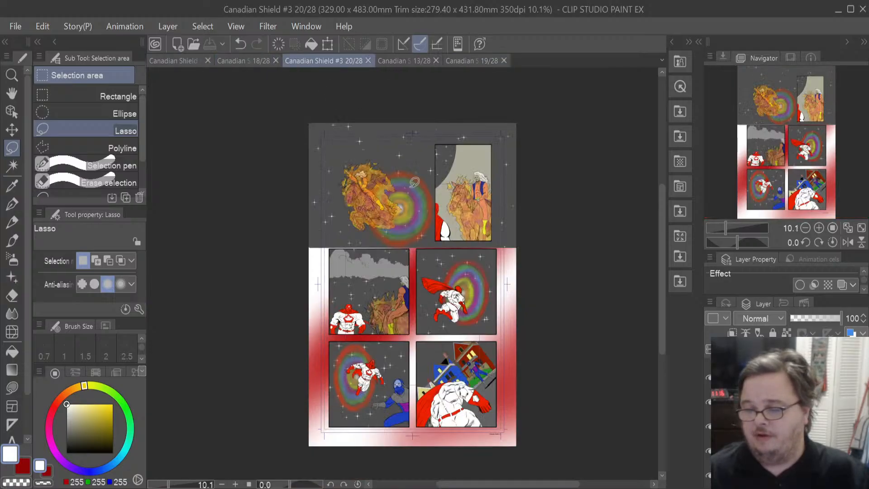
{"action": "scroll", "coordinate": [398, 205], "scroll_direction": "up", "scroll_amount": 1}
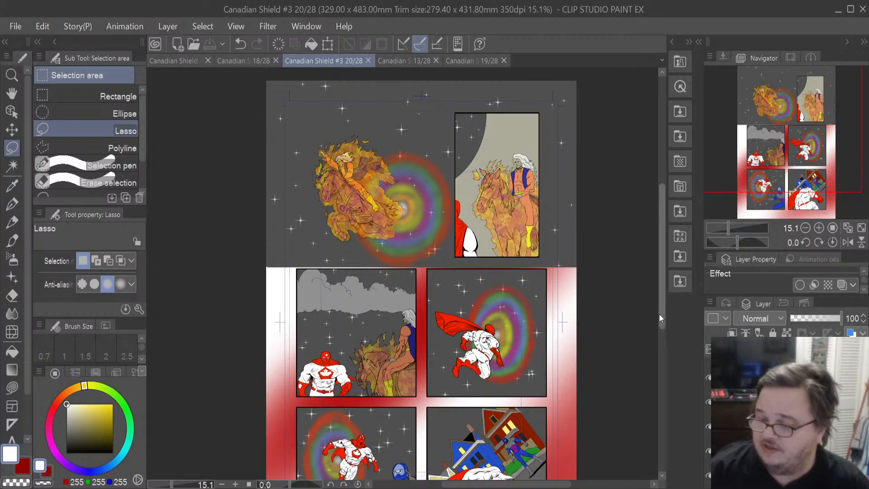
{"action": "mouse_move", "coordinate": [660, 318]}
{"action": "left_mouse_down"}
{"action": "mouse_move", "coordinate": [660, 340]}
{"action": "mouse_move", "coordinate": [662, 318]}
{"action": "left_mouse_up"}
{"action": "scroll", "coordinate": [482, 218], "scroll_direction": "up", "scroll_amount": 3}
{"action": "scroll", "coordinate": [483, 218], "scroll_direction": "down", "scroll_amount": 3}
{"action": "scroll", "coordinate": [483, 217], "scroll_direction": "down", "scroll_amount": 2}
{"action": "scroll", "coordinate": [482, 217], "scroll_direction": "up", "scroll_amount": 1}
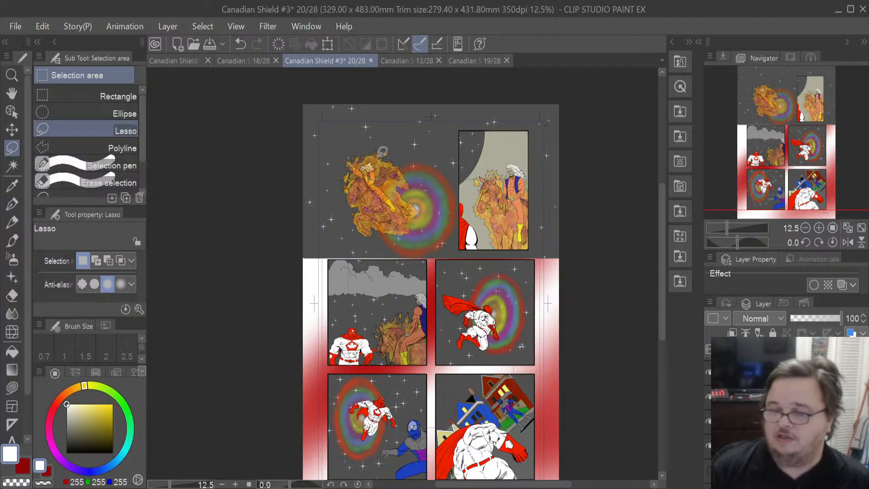
{"action": "scroll", "coordinate": [383, 150], "scroll_direction": "up", "scroll_amount": 2}
{"action": "scroll", "coordinate": [382, 151], "scroll_direction": "up", "scroll_amount": 3}
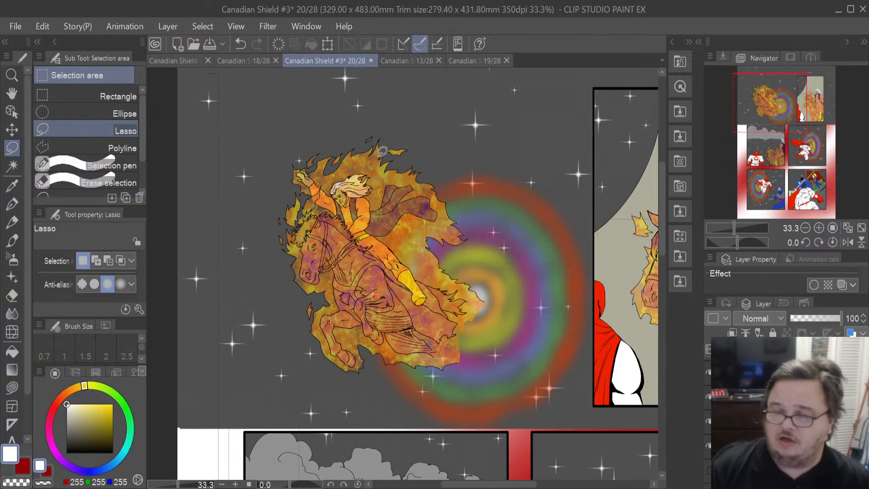
{"action": "scroll", "coordinate": [382, 151], "scroll_direction": "down", "scroll_amount": 1}
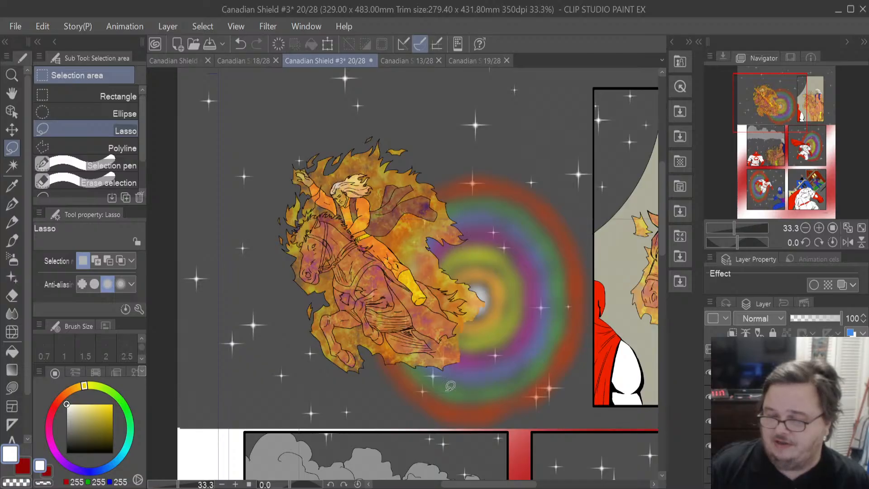
{"action": "scroll", "coordinate": [390, 258], "scroll_direction": "down", "scroll_amount": 1}
{"action": "scroll", "coordinate": [389, 258], "scroll_direction": "down", "scroll_amount": 1}
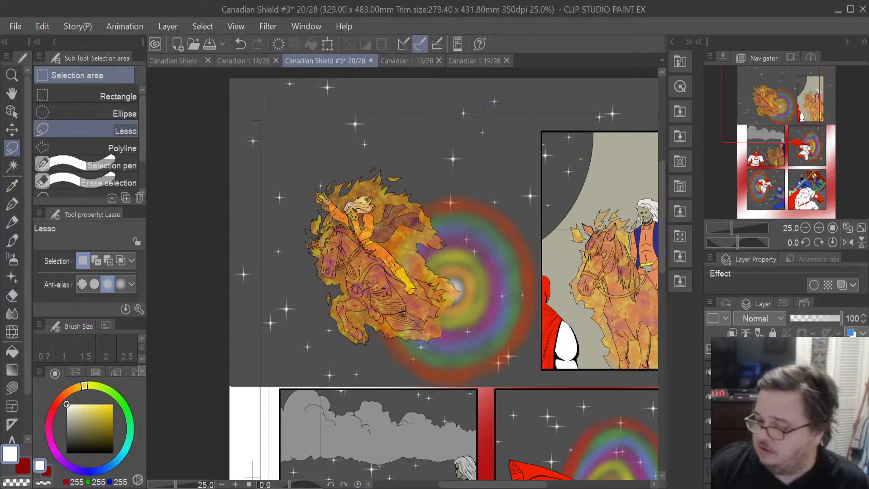
{"action": "scroll", "coordinate": [788, 411], "scroll_direction": "down", "scroll_amount": 5}
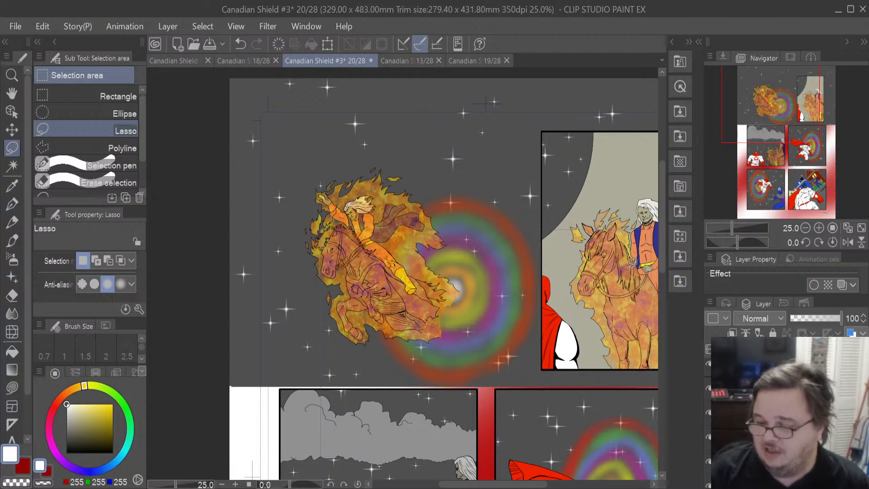
{"action": "left_click_drag", "start_coordinate": [499, 484], "coordinate": [534, 486]}
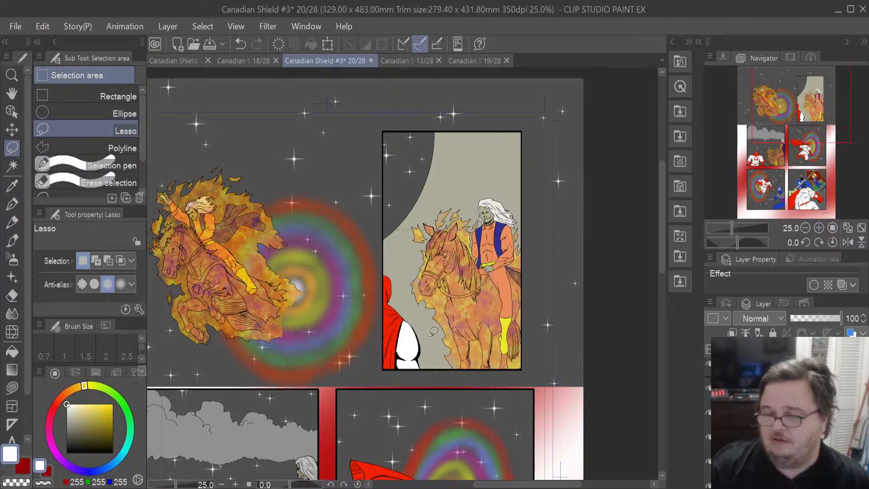
- Select the Mapping pen with black as the drawing color for the red cape in the top-right panel
{"action": "scroll", "coordinate": [433, 331], "scroll_direction": "up", "scroll_amount": 1}
{"action": "scroll", "coordinate": [433, 331], "scroll_direction": "up", "scroll_amount": 2}
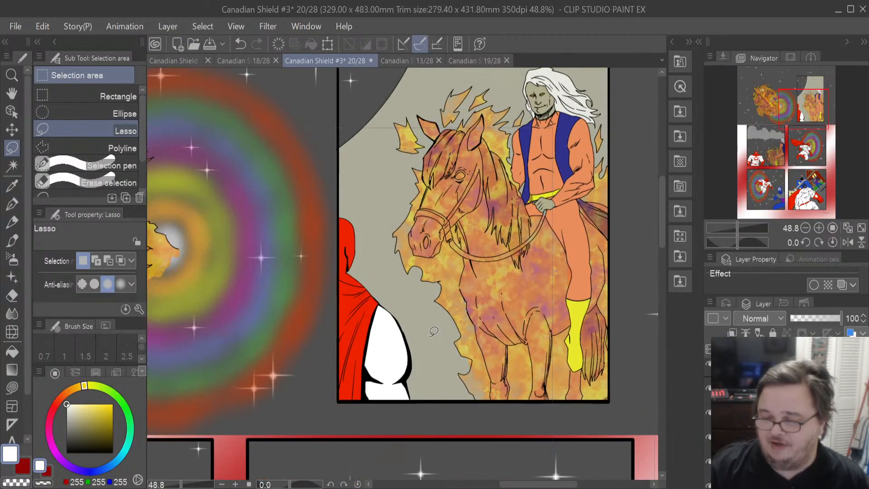
{"action": "scroll", "coordinate": [433, 331], "scroll_direction": "up", "scroll_amount": 1}
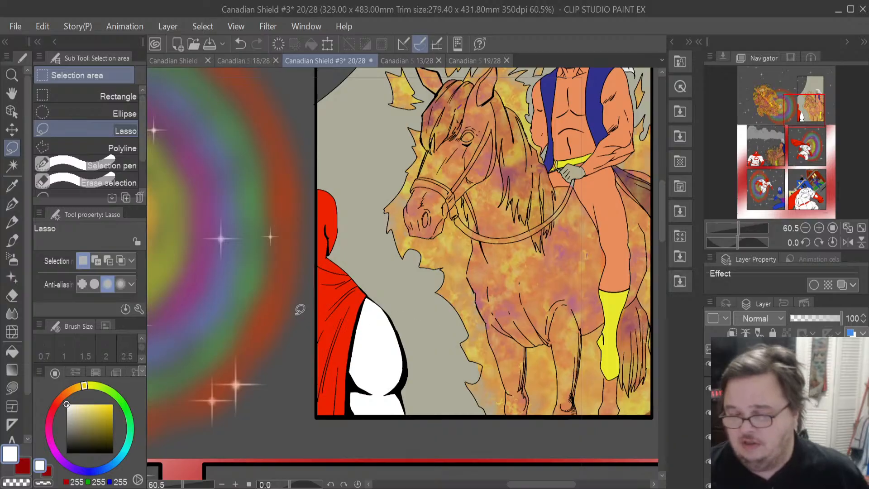
{"action": "scroll", "coordinate": [301, 310], "scroll_direction": "up", "scroll_amount": 3}
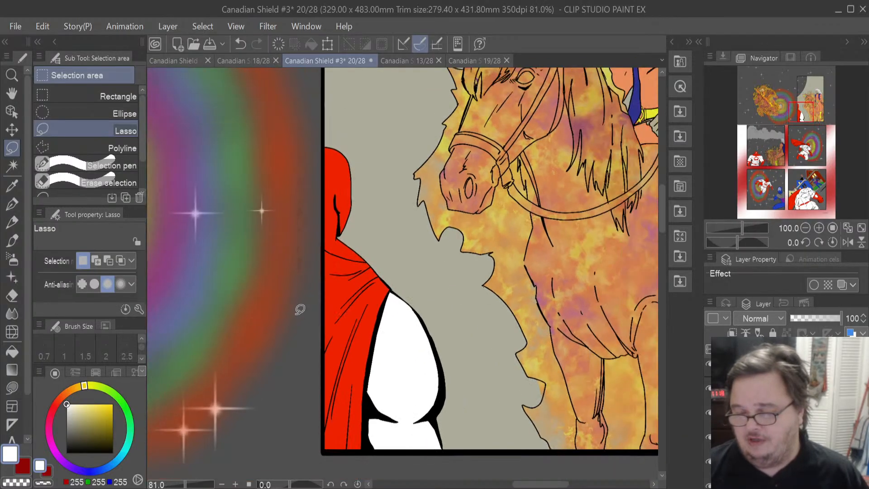
{"action": "scroll", "coordinate": [300, 310], "scroll_direction": "up", "scroll_amount": 1}
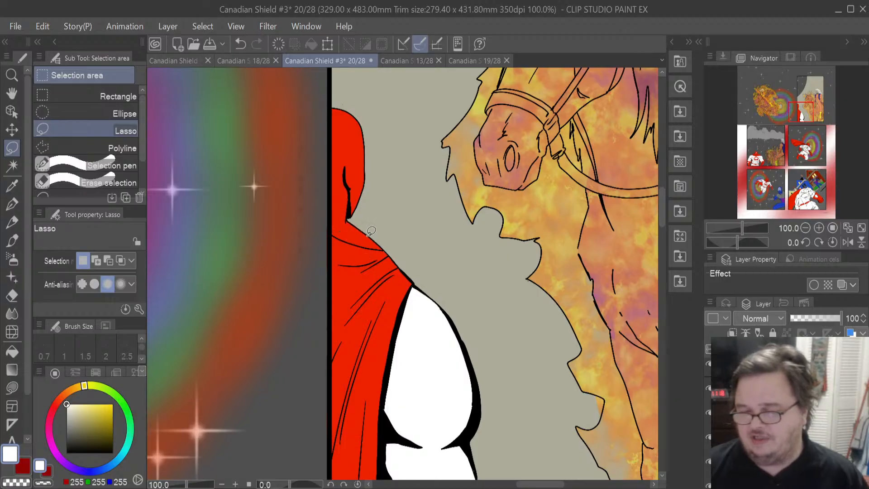
{"action": "scroll", "coordinate": [357, 230], "scroll_direction": "up", "scroll_amount": 5}
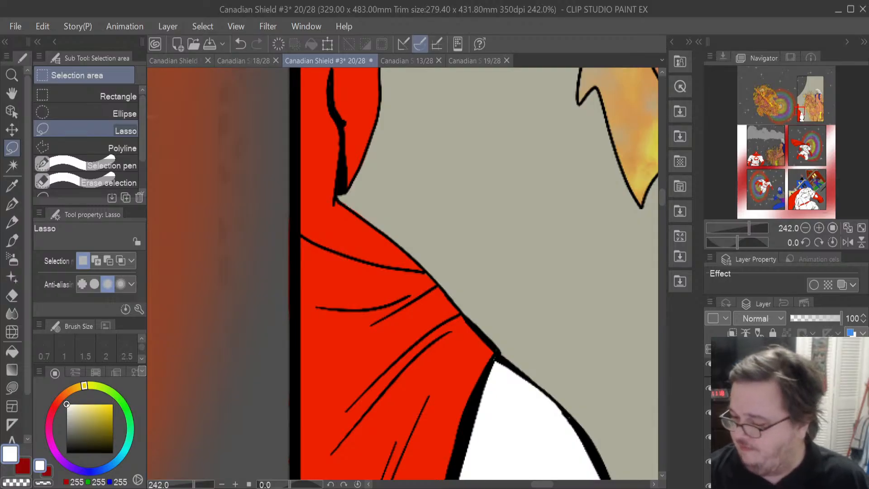
{"action": "left_click", "coordinate": [787, 413]}
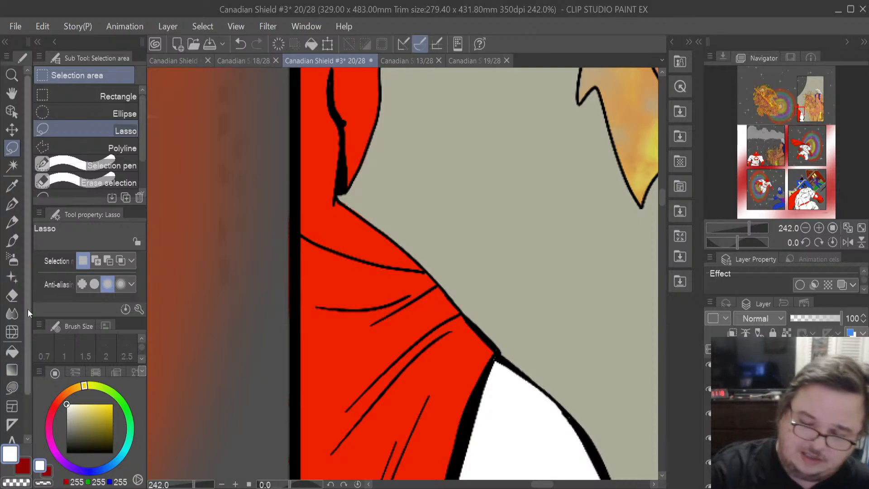
{"action": "left_click_drag", "start_coordinate": [68, 405], "coordinate": [155, 471]}
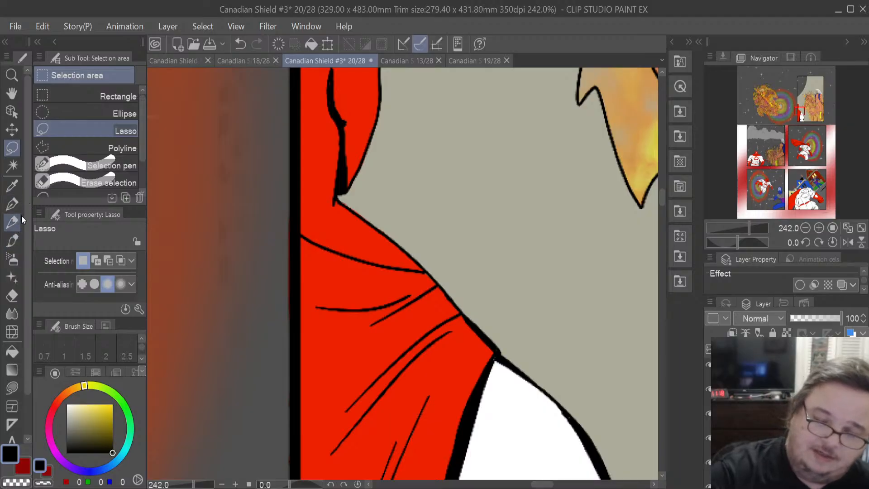
{"action": "left_click", "coordinate": [12, 205]}
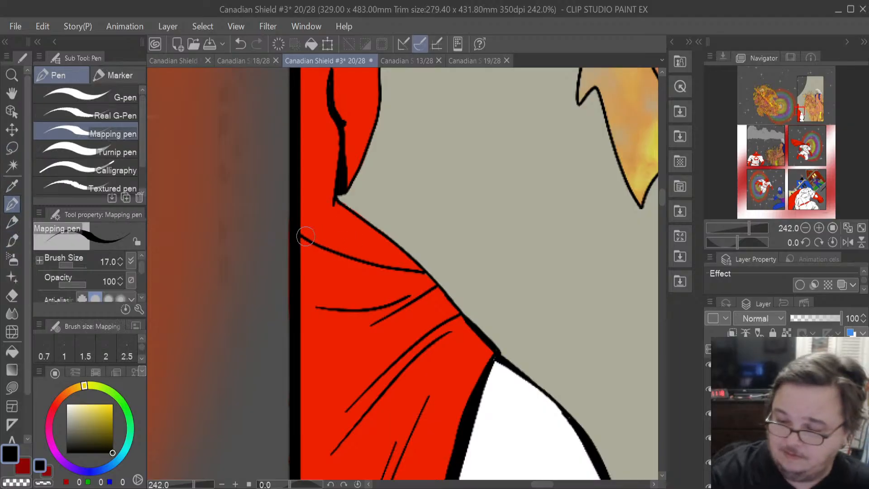
- Ink fold lines on the red cape's shoulder at brush size 13, redrawing strokes that miss
{"action": "left_click_drag", "start_coordinate": [319, 242], "coordinate": [359, 231]}
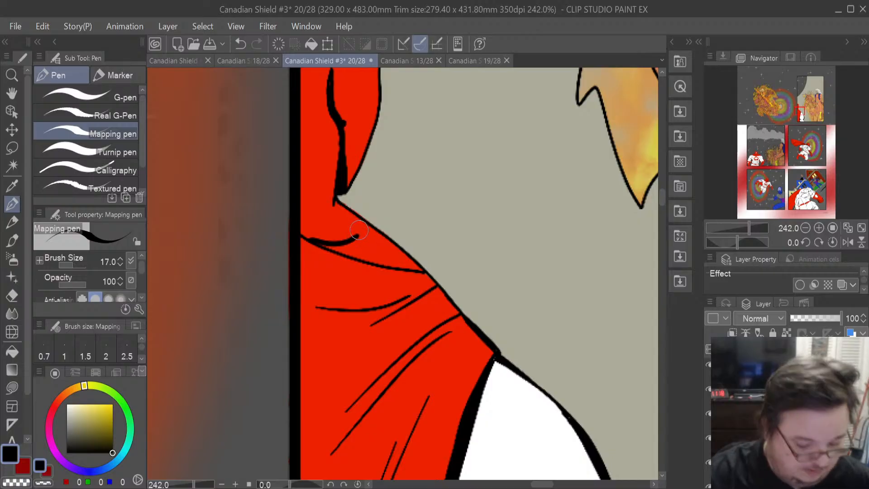
{"action": "key", "text": "ctrl+z"}
{"action": "left_click", "coordinate": [120, 264]}
{"action": "left_click", "coordinate": [120, 264]}
{"action": "left_click", "coordinate": [120, 264]}
{"action": "left_click", "coordinate": [119, 264]}
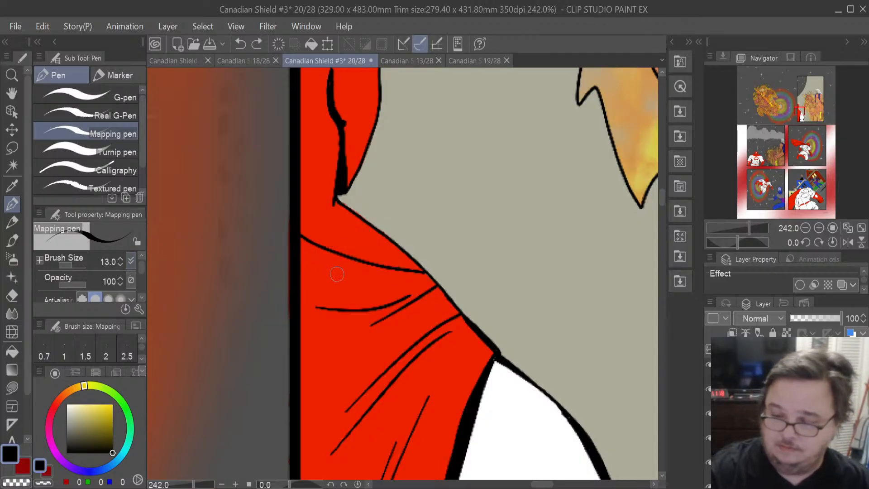
{"action": "mouse_move", "coordinate": [316, 251]}
{"action": "left_mouse_down"}
{"action": "mouse_move", "coordinate": [358, 241]}
{"action": "mouse_move", "coordinate": [368, 228]}
{"action": "mouse_move", "coordinate": [358, 216]}
{"action": "mouse_move", "coordinate": [361, 235]}
{"action": "mouse_move", "coordinate": [340, 251]}
{"action": "left_mouse_up"}
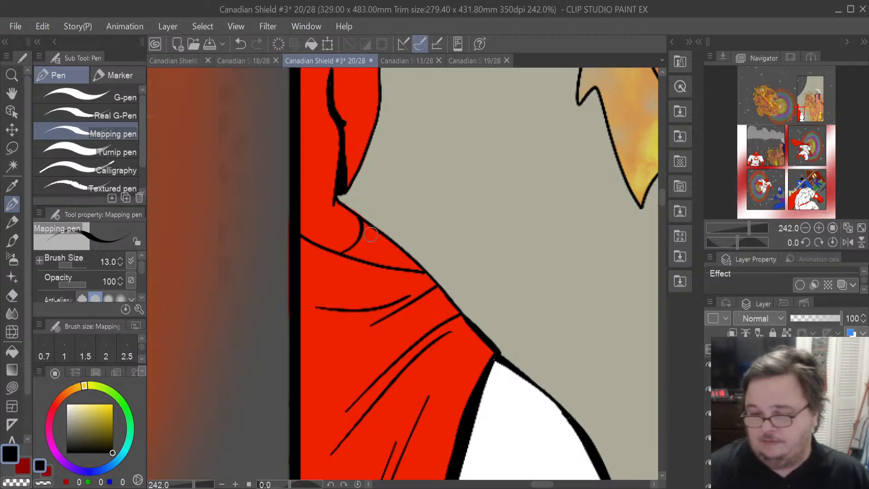
{"action": "left_click_drag", "start_coordinate": [336, 257], "coordinate": [374, 240]}
{"action": "key", "text": "ctrl+z"}
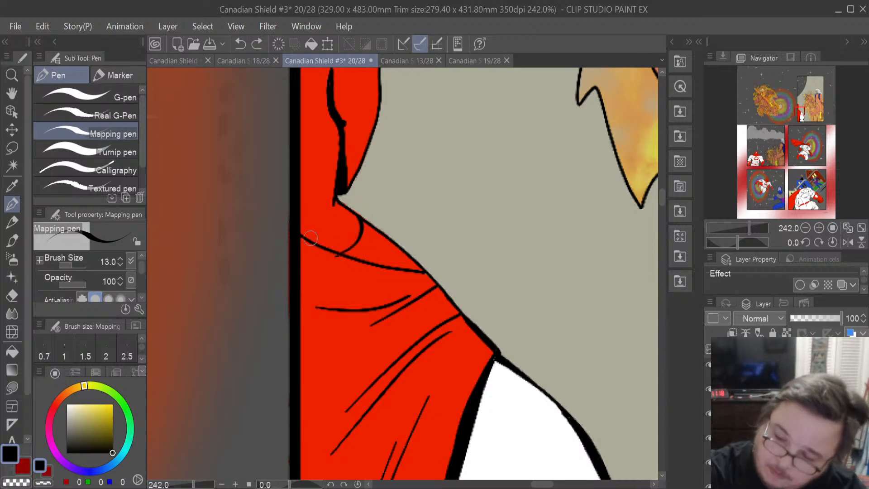
{"action": "mouse_move", "coordinate": [302, 236]}
{"action": "left_mouse_down"}
{"action": "mouse_move", "coordinate": [348, 243]}
{"action": "mouse_move", "coordinate": [387, 233]}
{"action": "mouse_move", "coordinate": [430, 271]}
{"action": "left_mouse_up"}
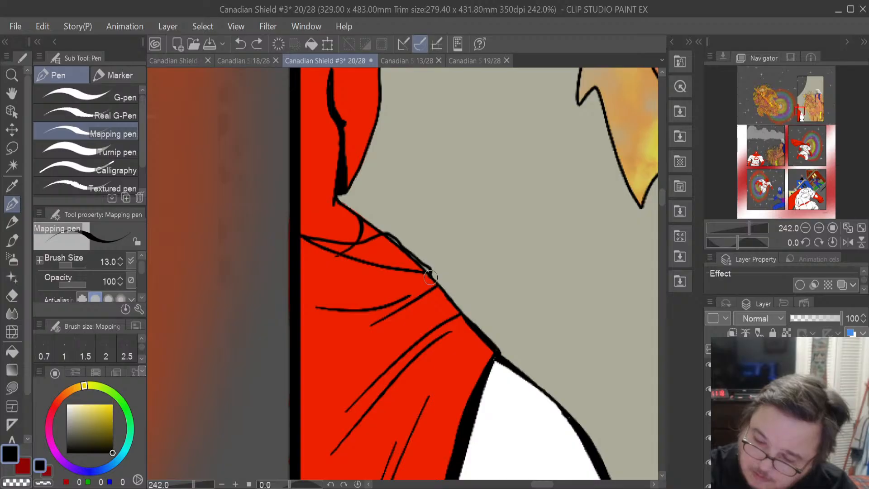
{"action": "key", "text": "ctrl+z"}
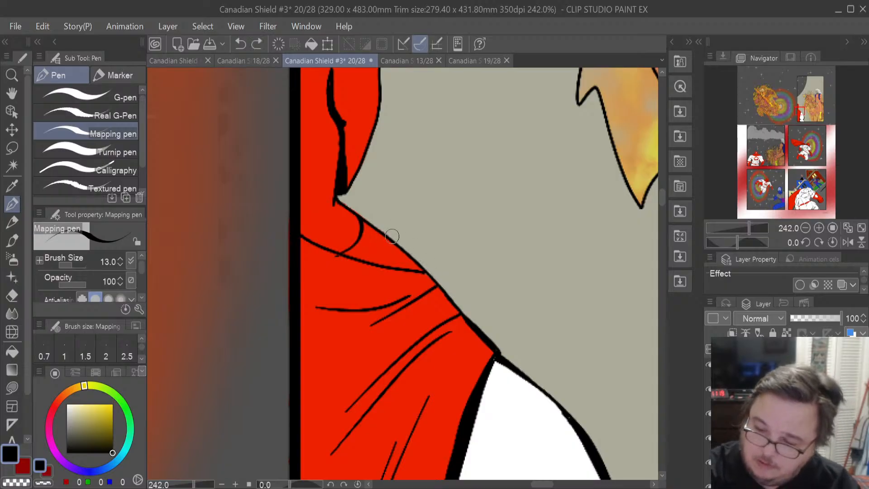
{"action": "left_click_drag", "start_coordinate": [300, 235], "coordinate": [398, 245]}
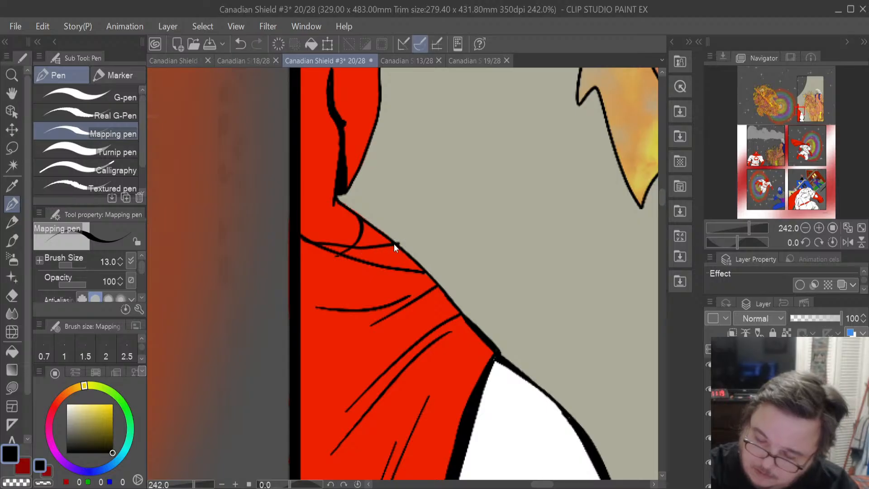
{"action": "key", "text": "ctrl+z"}
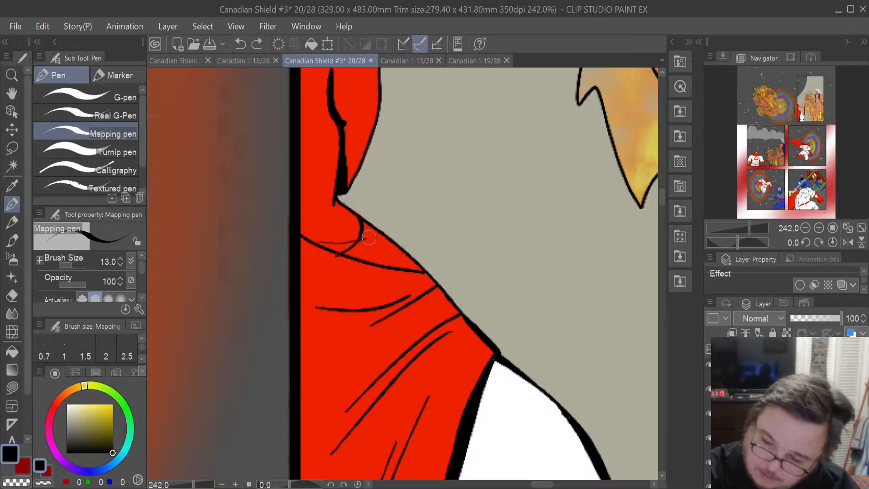
{"action": "left_click_drag", "start_coordinate": [402, 245], "coordinate": [414, 259]}
{"action": "left_click_drag", "start_coordinate": [442, 287], "coordinate": [457, 311]}
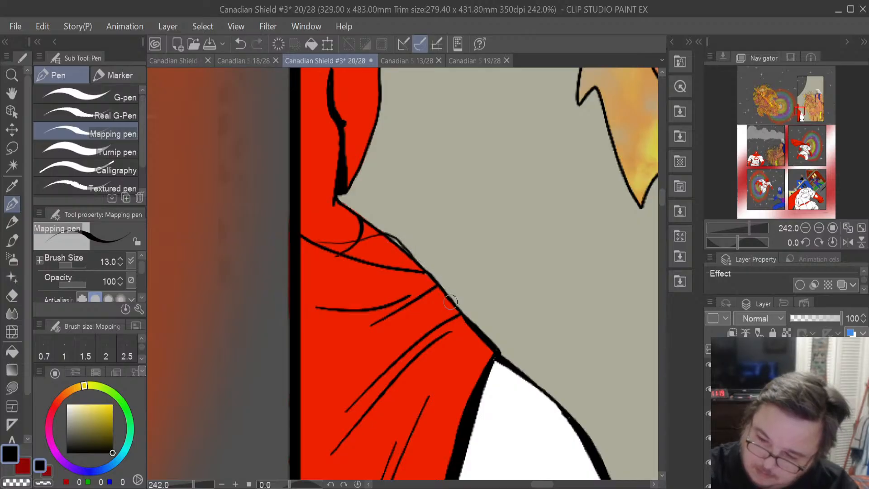
- Erase the stray short strokes on the cape's shoulder with the Hard eraser at brush size 7.3
{"action": "left_click", "coordinate": [12, 295]}
{"action": "left_click", "coordinate": [387, 271]}
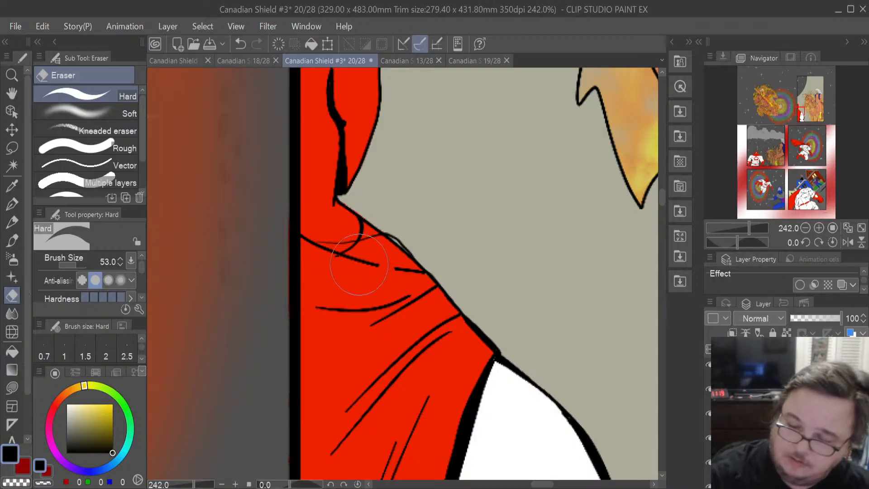
{"action": "left_click_drag", "start_coordinate": [75, 264], "coordinate": [70, 267]}
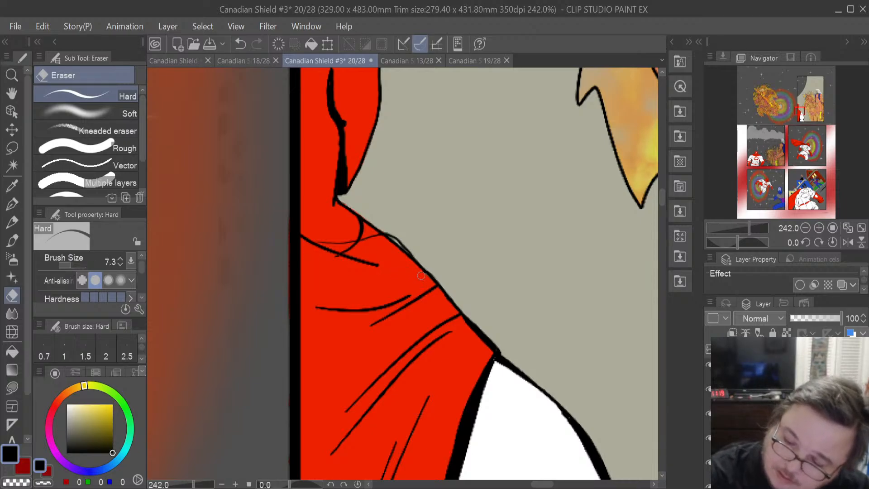
{"action": "left_click_drag", "start_coordinate": [410, 262], "coordinate": [395, 244]}
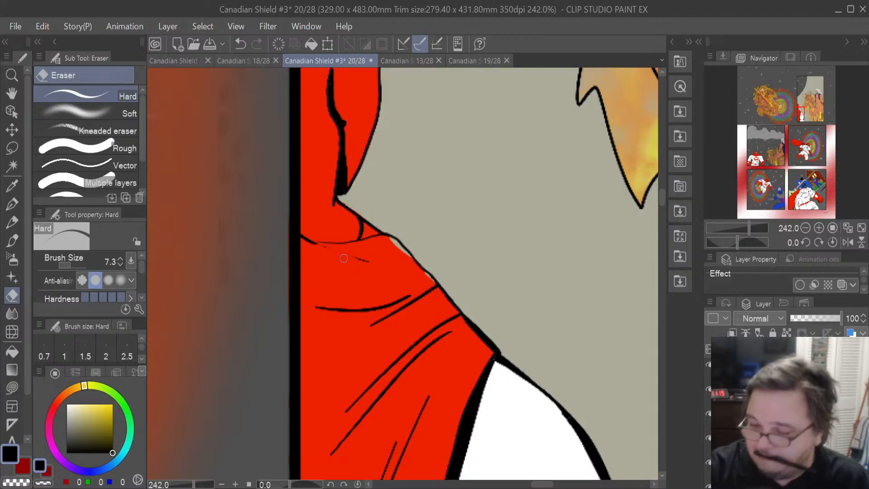
- Zoom in and redraw the cape's shoulder outline with the Mapping pen, retrying the stroke
{"action": "scroll", "coordinate": [343, 258], "scroll_direction": "up", "scroll_amount": 5}
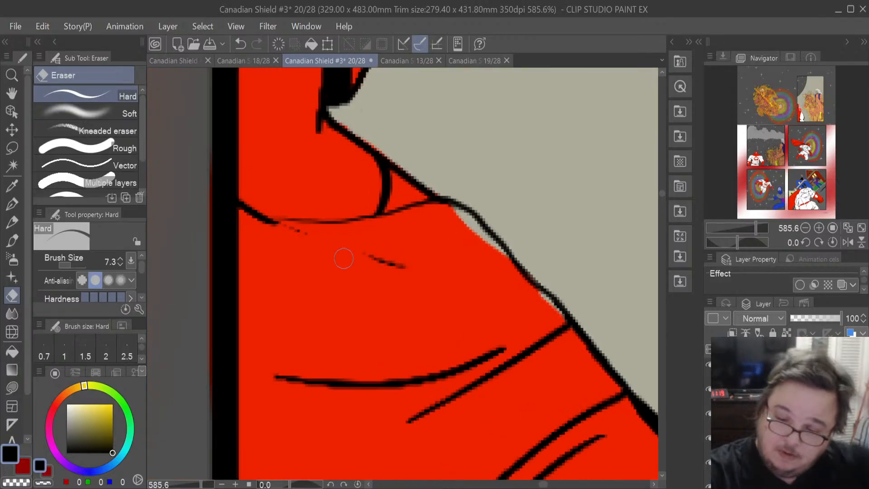
{"action": "left_click", "coordinate": [12, 204]}
{"action": "left_click_drag", "start_coordinate": [273, 224], "coordinate": [378, 221]}
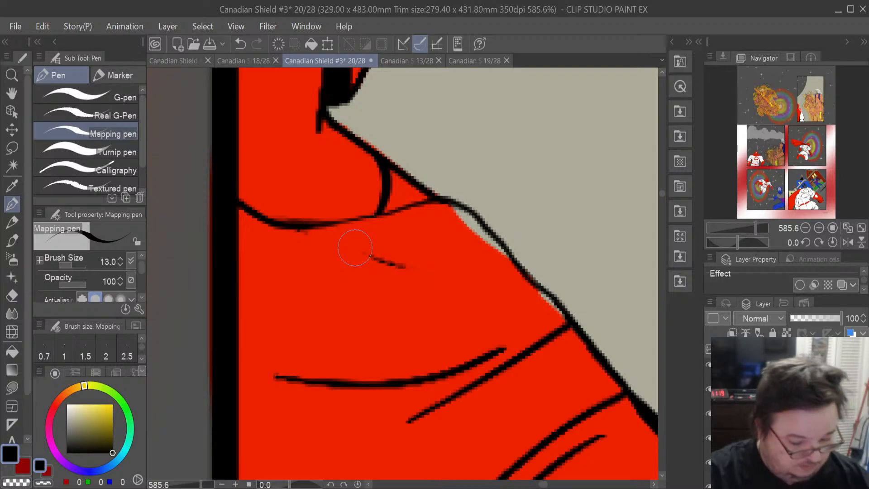
{"action": "key", "text": "ctrl+z"}
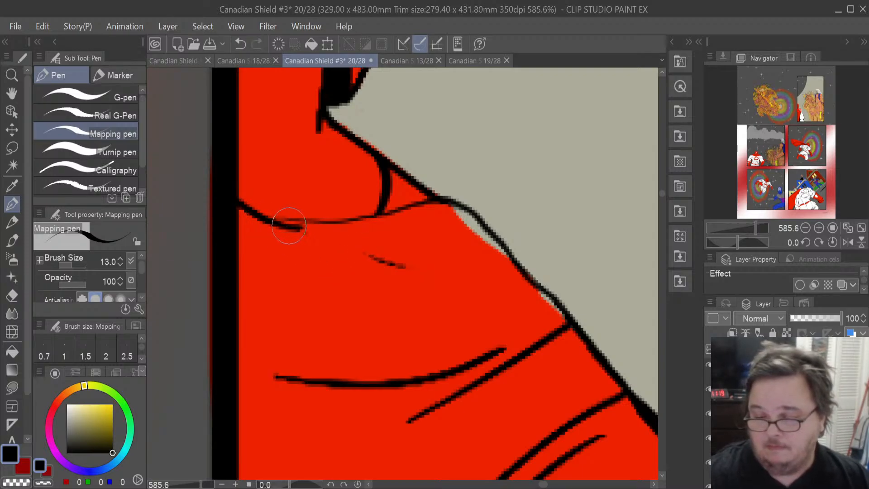
{"action": "mouse_move", "coordinate": [249, 212]}
{"action": "left_mouse_down"}
{"action": "mouse_move", "coordinate": [296, 229]}
{"action": "mouse_move", "coordinate": [349, 226]}
{"action": "mouse_move", "coordinate": [370, 202]}
{"action": "left_mouse_up"}
{"action": "key", "text": "ctrl+z"}
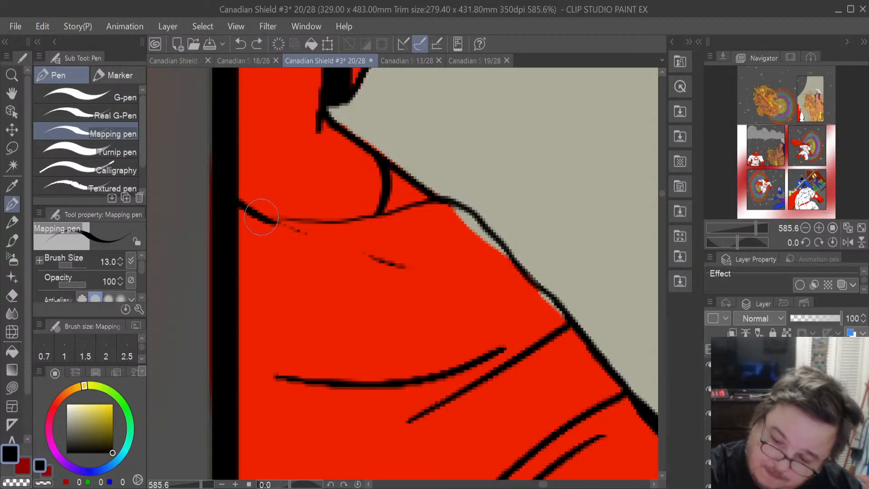
{"action": "key", "text": "ctrl+y"}
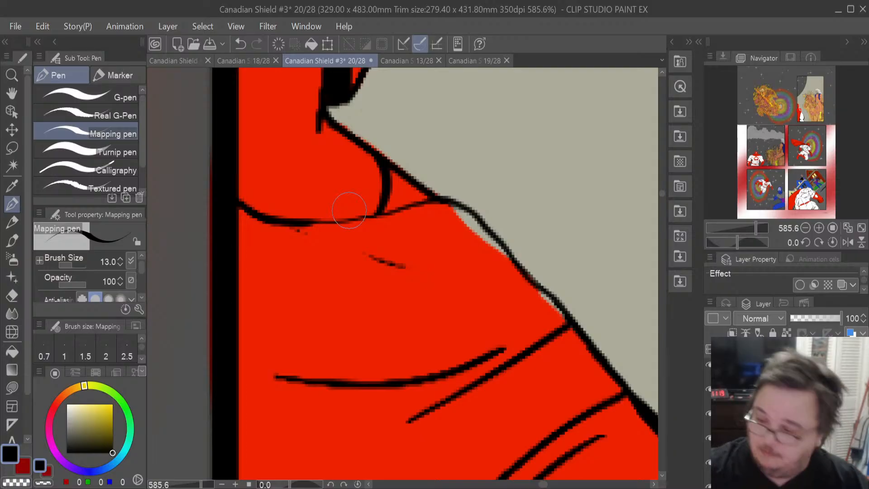
- Erase the leftover short fold strokes beneath the cape's shoulder line
{"action": "key", "text": "e"}
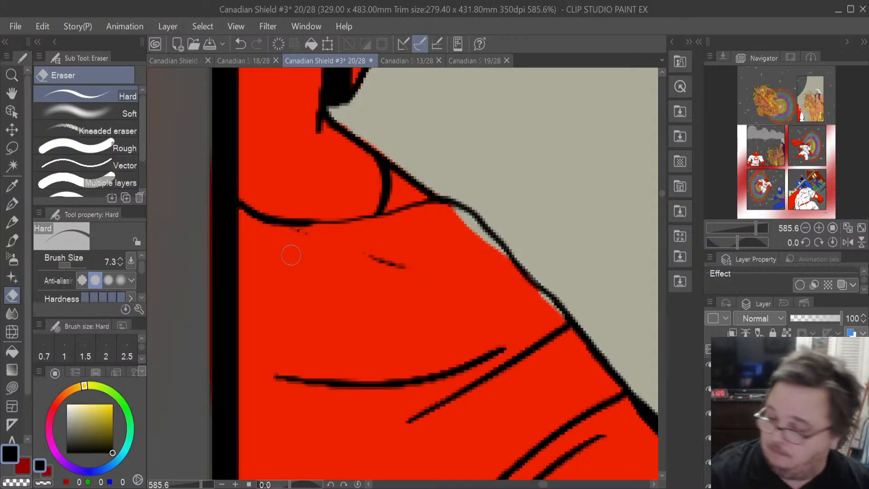
{"action": "left_click_drag", "start_coordinate": [308, 235], "coordinate": [291, 237]}
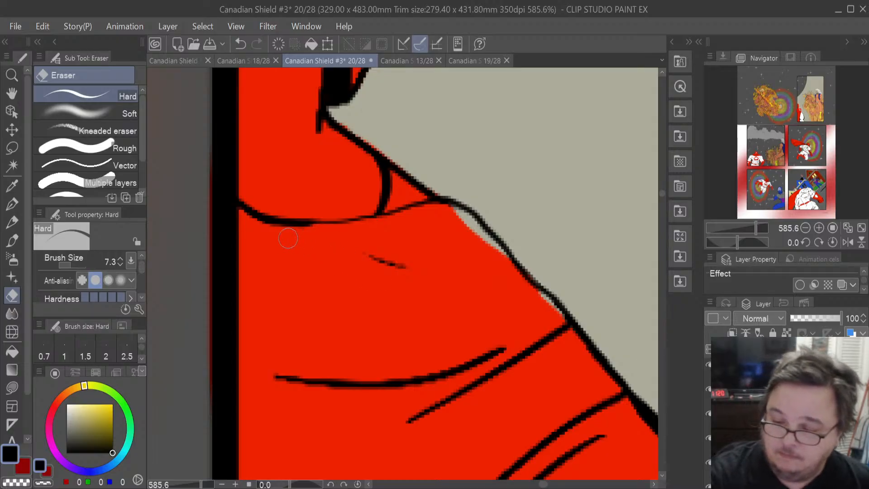
{"action": "left_click_drag", "start_coordinate": [412, 274], "coordinate": [384, 263]}
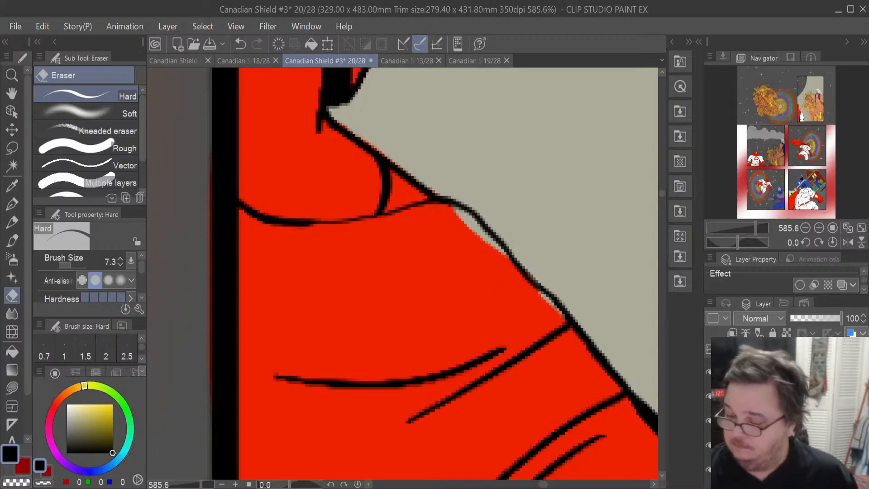
- Sample the cape's red and lasso-fill the uncoloured gaps along the cape's upper edge
{"action": "left_click", "coordinate": [709, 398]}
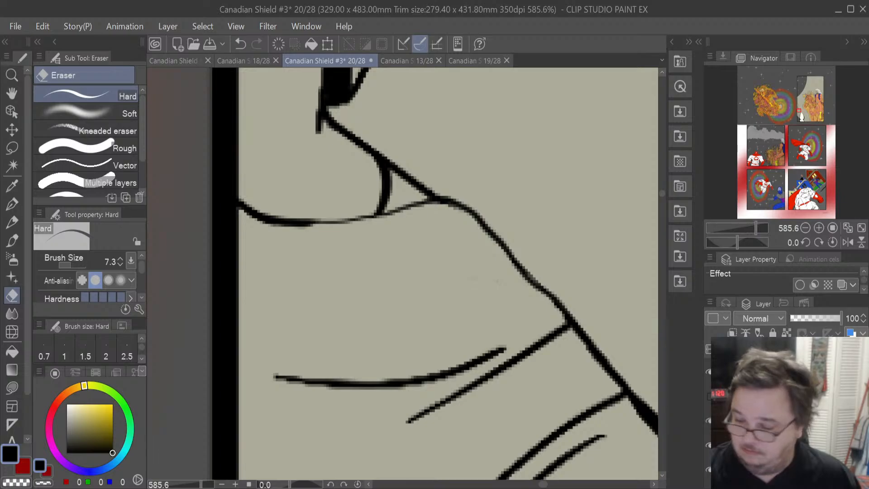
{"action": "left_click", "coordinate": [709, 396]}
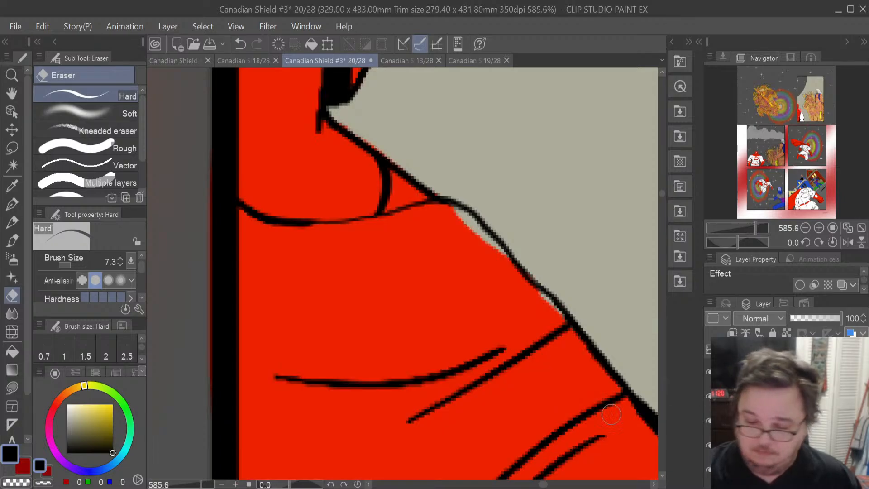
{"action": "left_click", "coordinate": [12, 186]}
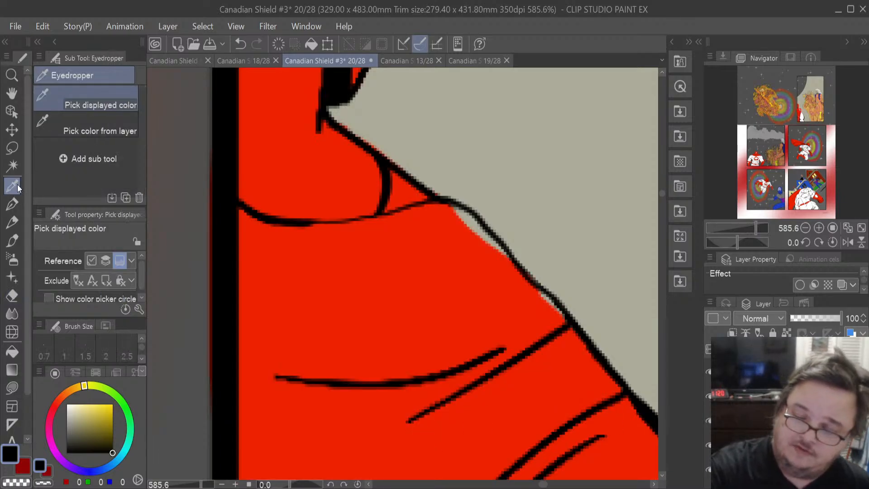
{"action": "left_click", "coordinate": [292, 271]}
{"action": "left_click", "coordinate": [12, 387]}
{"action": "mouse_move", "coordinate": [558, 300]}
{"action": "left_mouse_down"}
{"action": "mouse_move", "coordinate": [562, 329]}
{"action": "mouse_move", "coordinate": [561, 306]}
{"action": "mouse_move", "coordinate": [516, 249]}
{"action": "left_mouse_up"}
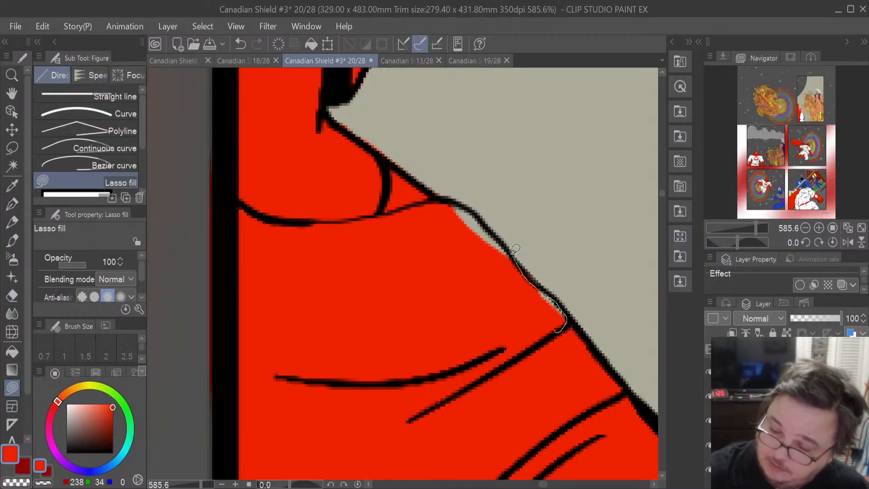
{"action": "mouse_move", "coordinate": [470, 205]}
{"action": "left_mouse_down"}
{"action": "mouse_move", "coordinate": [447, 205]}
{"action": "mouse_move", "coordinate": [412, 237]}
{"action": "left_mouse_up"}
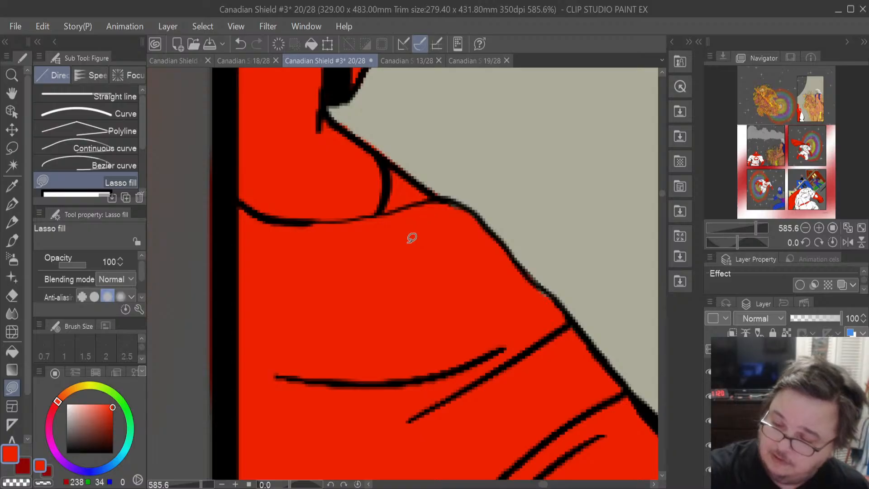
- Erase the red spill in the gap beneath the collar and lasso-fill red along the shoulder line
{"action": "key", "text": "e"}
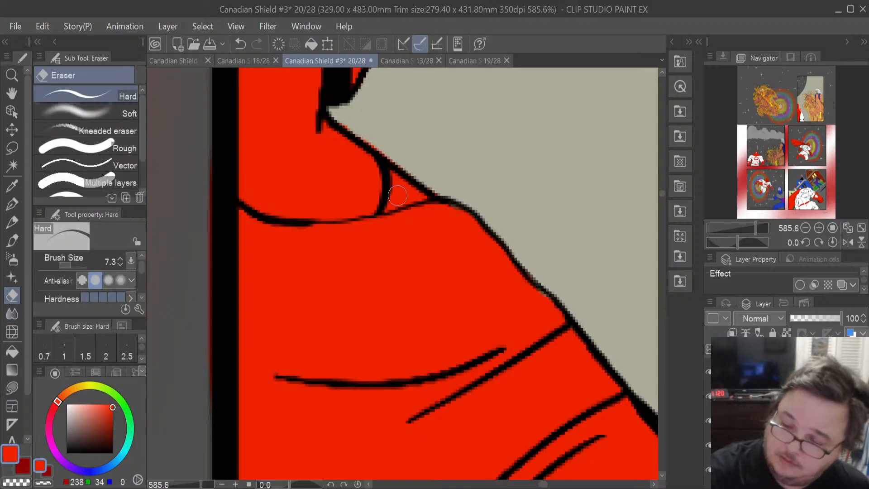
{"action": "mouse_move", "coordinate": [394, 201]}
{"action": "left_mouse_down"}
{"action": "mouse_move", "coordinate": [395, 169]}
{"action": "mouse_move", "coordinate": [415, 198]}
{"action": "left_mouse_up"}
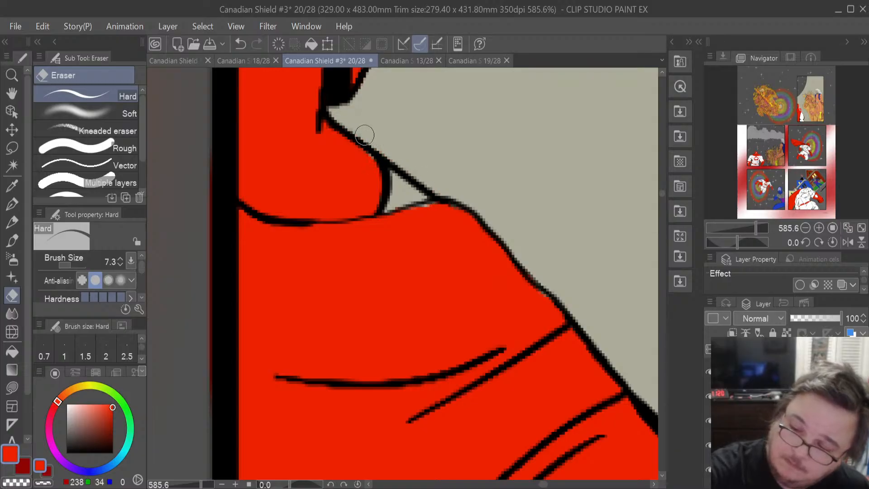
{"action": "left_click", "coordinate": [12, 388]}
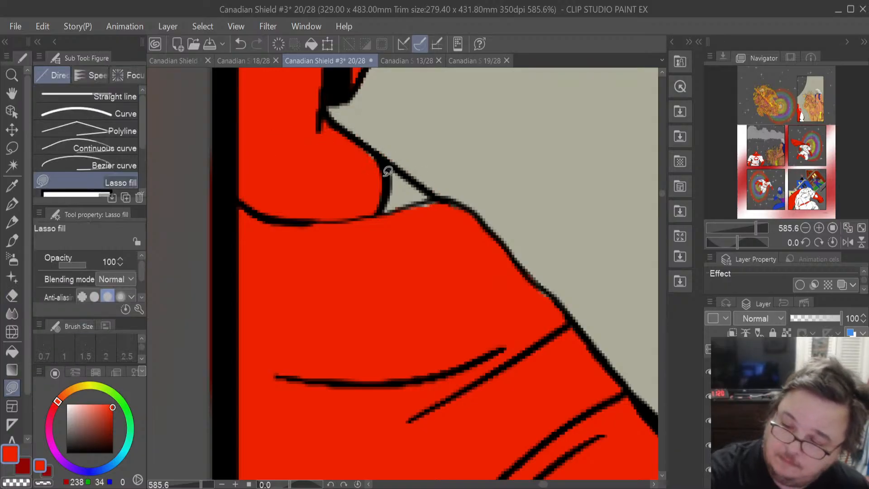
{"action": "key", "text": "e"}
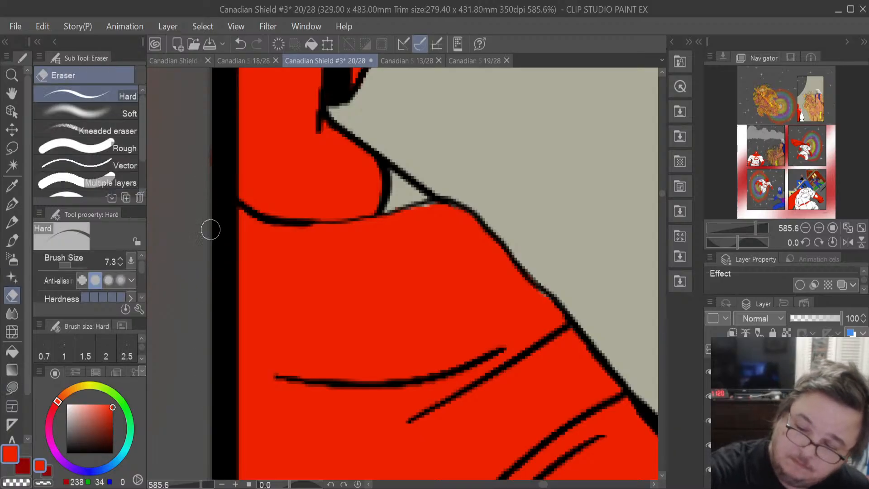
{"action": "mouse_move", "coordinate": [660, 195]}
{"action": "left_mouse_down"}
{"action": "mouse_move", "coordinate": [662, 182]}
{"action": "mouse_move", "coordinate": [657, 207]}
{"action": "left_mouse_up"}
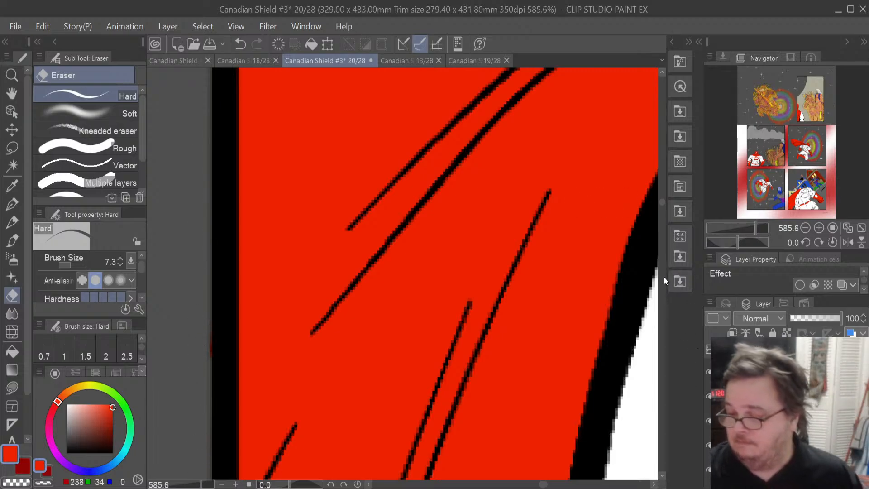
{"action": "left_click_drag", "start_coordinate": [661, 205], "coordinate": [661, 195]}
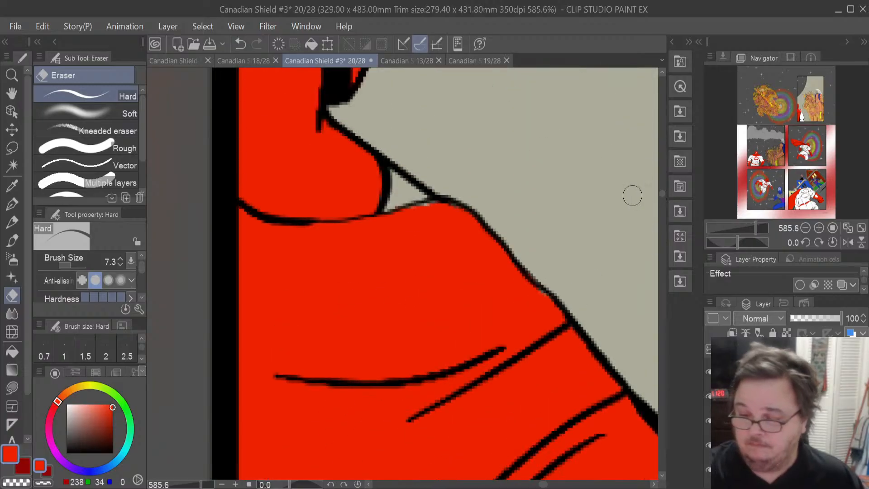
{"action": "left_click", "coordinate": [12, 387]}
{"action": "mouse_move", "coordinate": [421, 219]}
{"action": "left_mouse_down"}
{"action": "mouse_move", "coordinate": [440, 200]}
{"action": "mouse_move", "coordinate": [420, 197]}
{"action": "mouse_move", "coordinate": [401, 216]}
{"action": "left_mouse_up"}
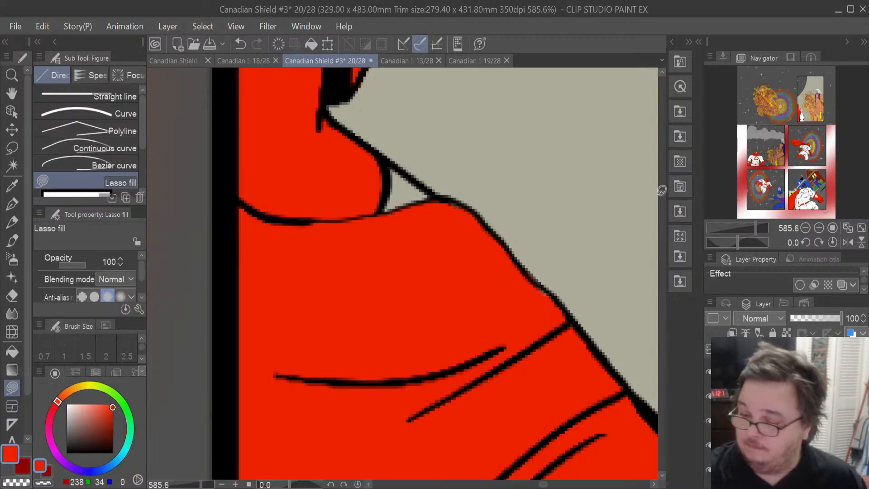
- Sample the costume's white and lasso-fill the gap between the collar and the shoulder with white
{"action": "left_click_drag", "start_coordinate": [661, 194], "coordinate": [662, 212]}
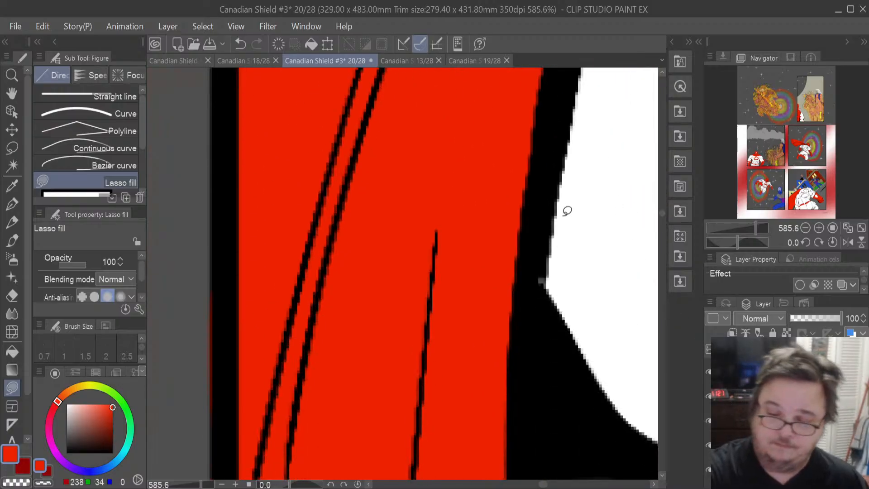
{"action": "key", "text": "i"}
{"action": "left_click", "coordinate": [602, 265]}
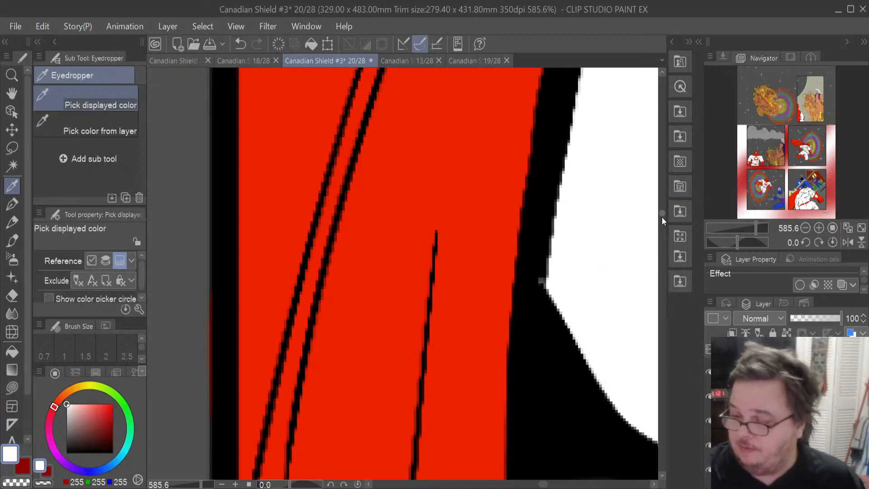
{"action": "left_click_drag", "start_coordinate": [661, 213], "coordinate": [664, 192]}
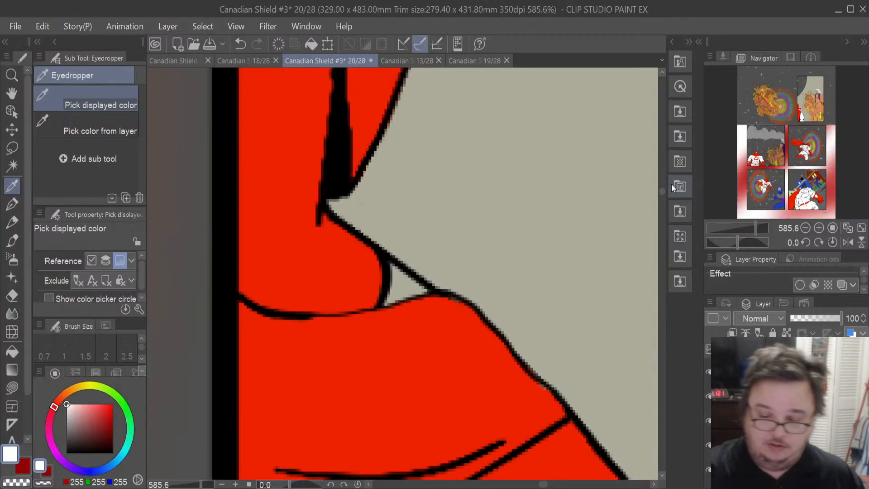
{"action": "left_click", "coordinate": [11, 388]}
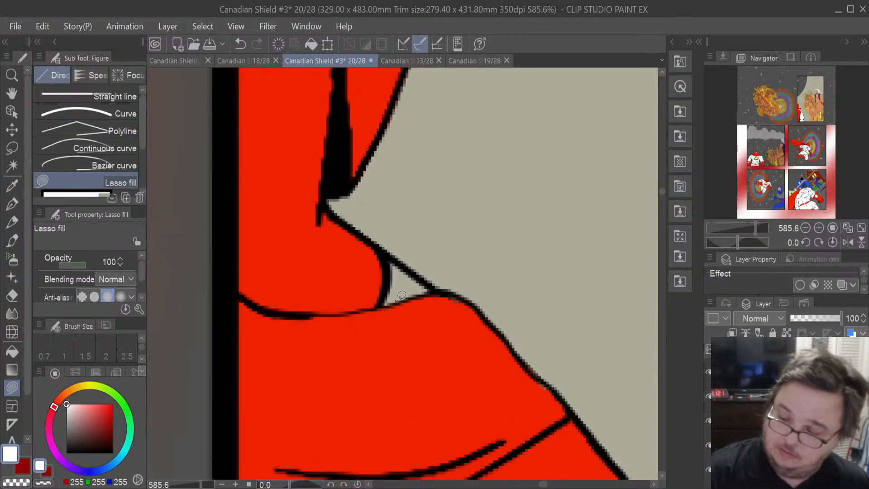
{"action": "mouse_move", "coordinate": [386, 300]}
{"action": "left_mouse_down"}
{"action": "mouse_move", "coordinate": [432, 289]}
{"action": "mouse_move", "coordinate": [391, 267]}
{"action": "mouse_move", "coordinate": [361, 306]}
{"action": "left_mouse_up"}
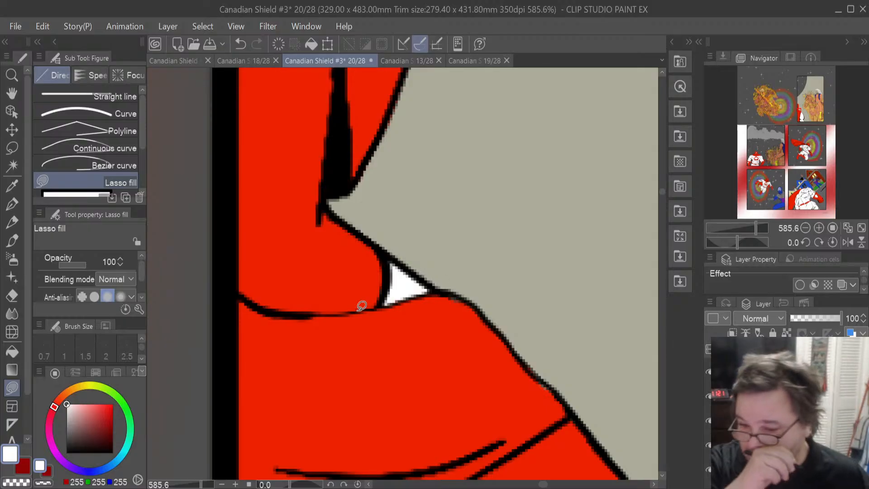
- Zoom out to the whole top-right panel and load a selection of the white costume area from a layer
{"action": "scroll", "coordinate": [361, 305], "scroll_direction": "down", "scroll_amount": 8}
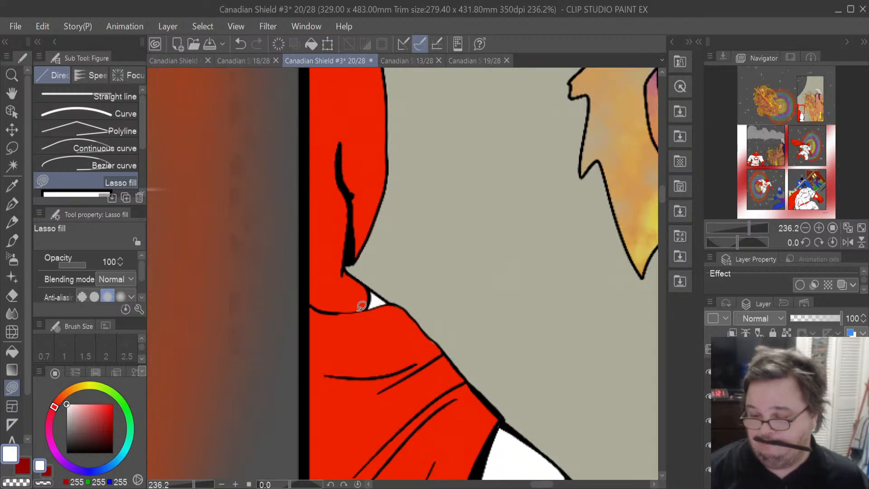
{"action": "scroll", "coordinate": [362, 306], "scroll_direction": "down", "scroll_amount": 2}
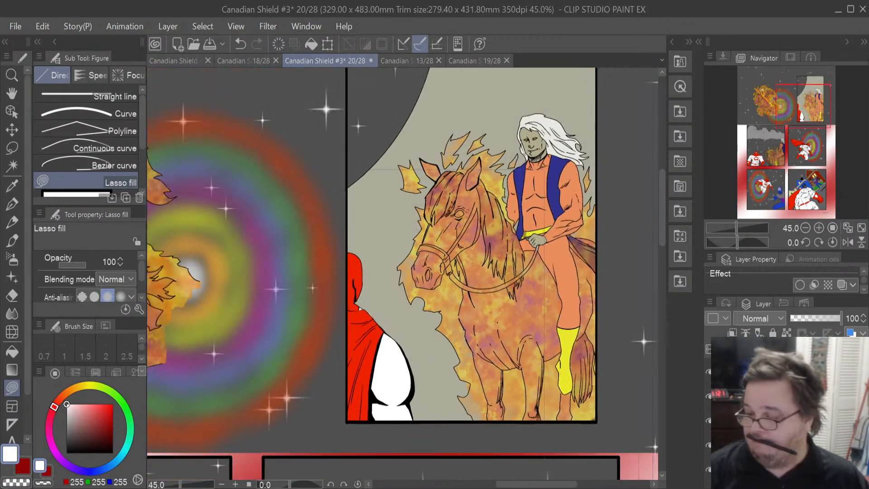
{"action": "left_click", "coordinate": [788, 420]}
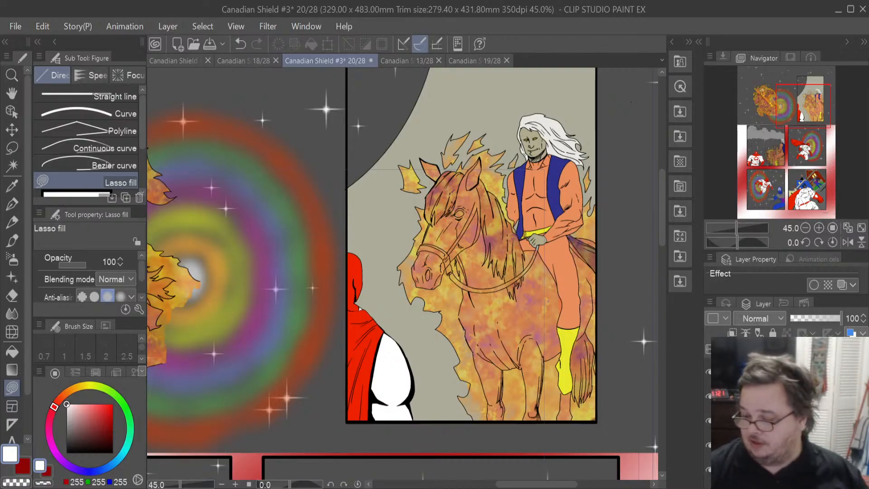
{"action": "left_click", "coordinate": [787, 421]}
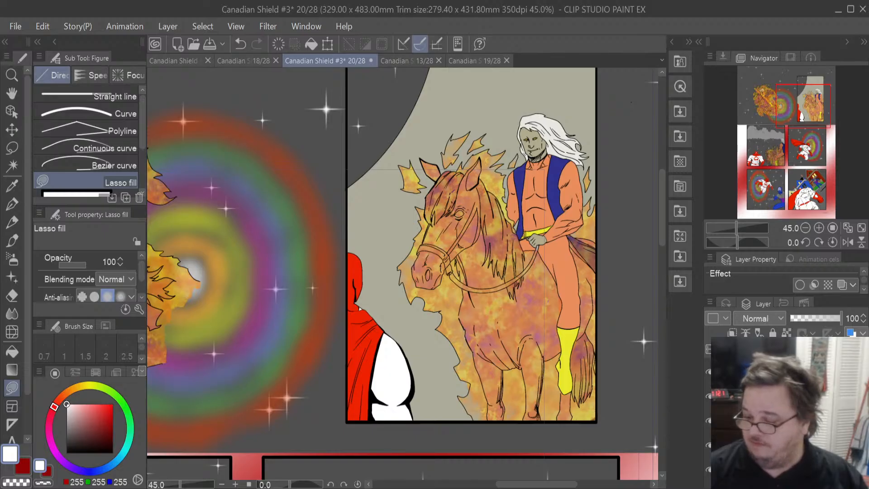
{"action": "left_click_drag", "start_coordinate": [787, 396], "coordinate": [787, 421]}
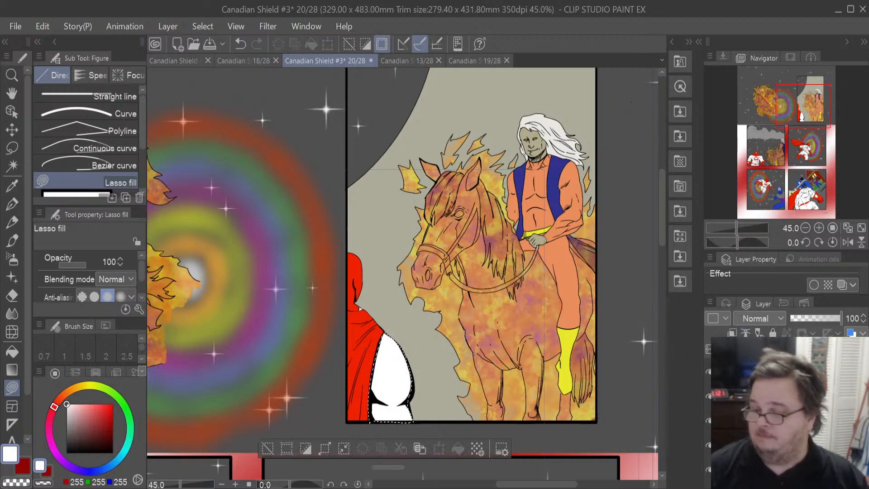
- Sample a grey from a panel on page 19 and apply it to the selected costume area on page 20
{"action": "left_click", "coordinate": [469, 61]}
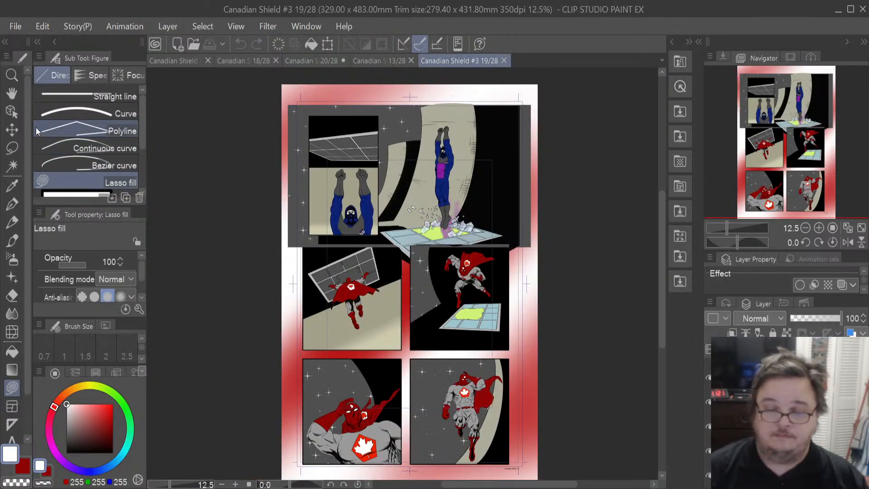
{"action": "left_click", "coordinate": [12, 186]}
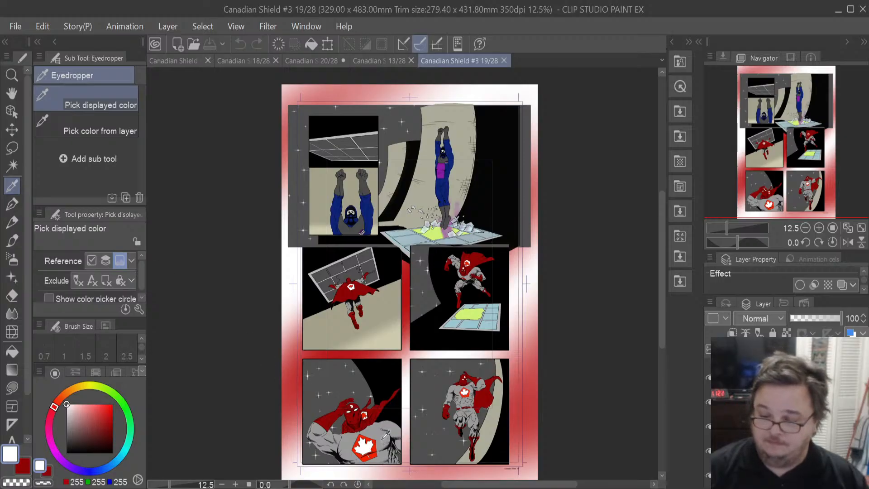
{"action": "left_click", "coordinate": [382, 437]}
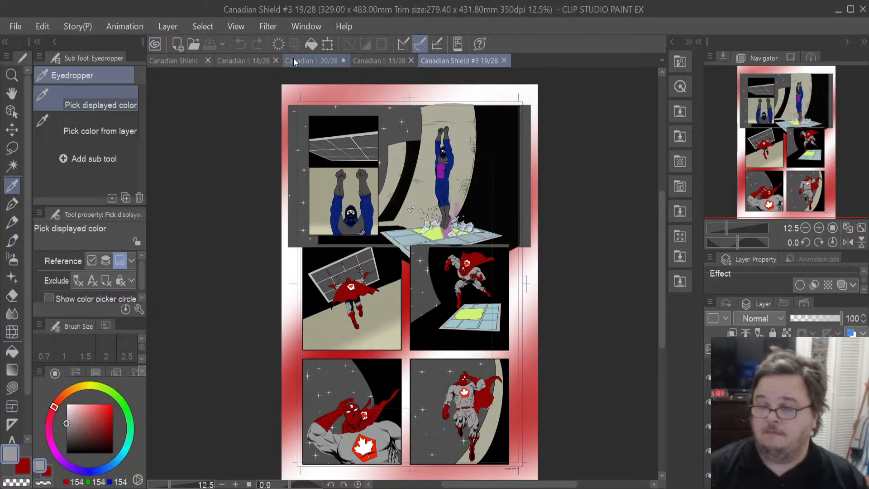
{"action": "left_click", "coordinate": [333, 61]}
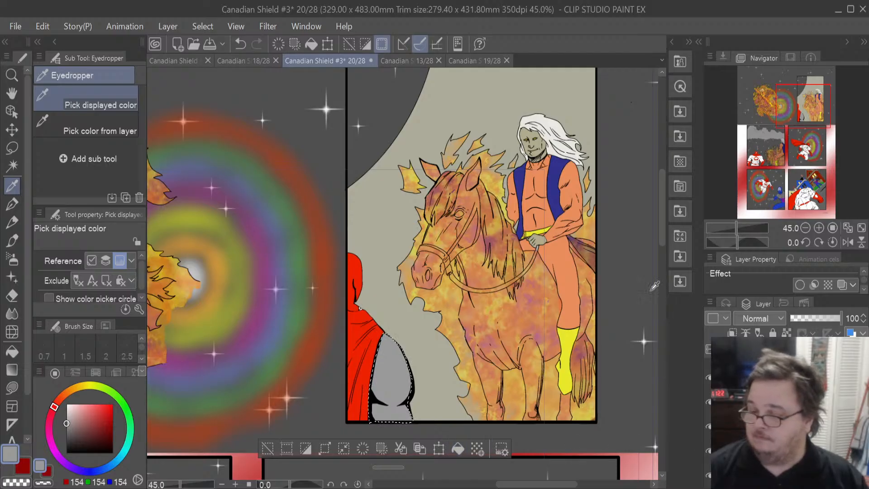
- Select the cape area from its layer, recolour it with the darker red 141, 5, 5, and deselect
{"action": "left_click", "coordinate": [747, 403], "text": "ctrl"}
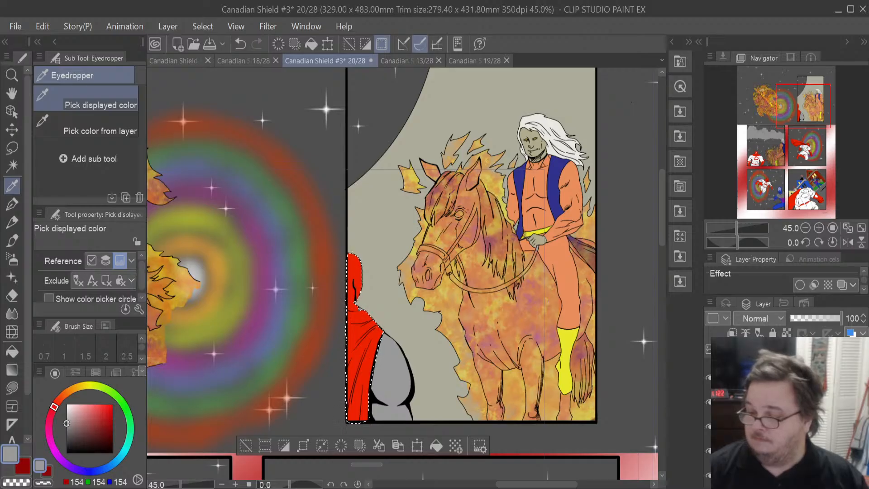
{"action": "left_click", "coordinate": [22, 471]}
{"action": "left_click", "coordinate": [441, 446]}
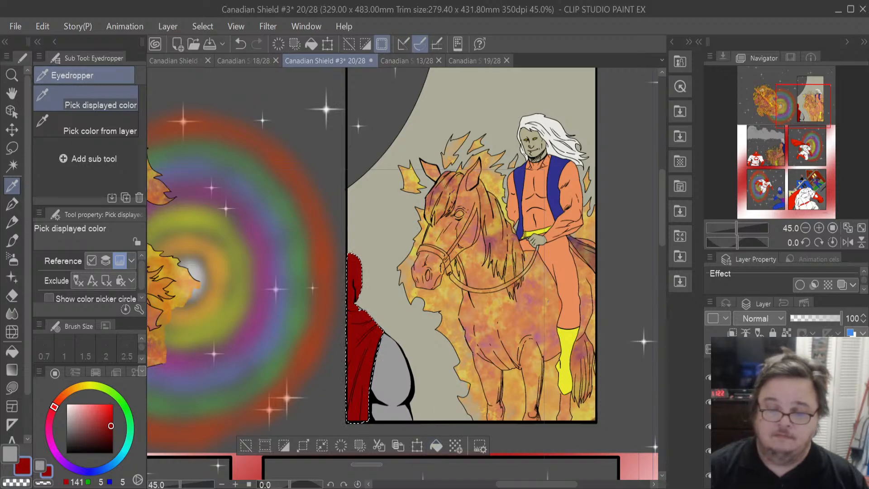
{"action": "left_click", "coordinate": [11, 148]}
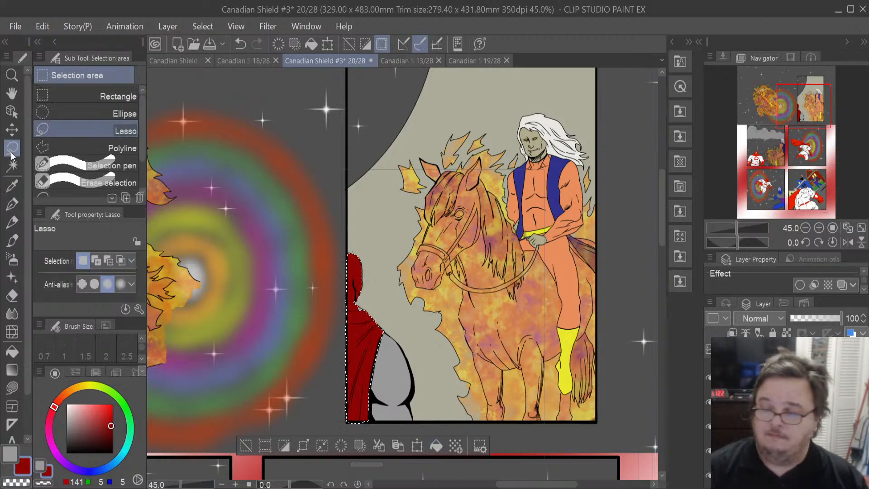
{"action": "key", "text": "ctrl+d"}
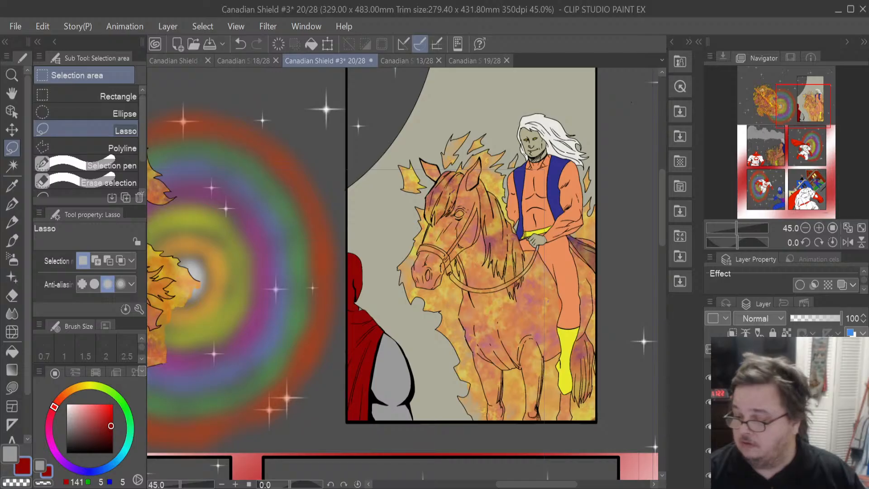
- Lower the opacity of the horse and flame colour layers to 43% and 48%
{"action": "left_click", "coordinate": [788, 426]}
{"action": "left_click_drag", "start_coordinate": [840, 318], "coordinate": [827, 318]}
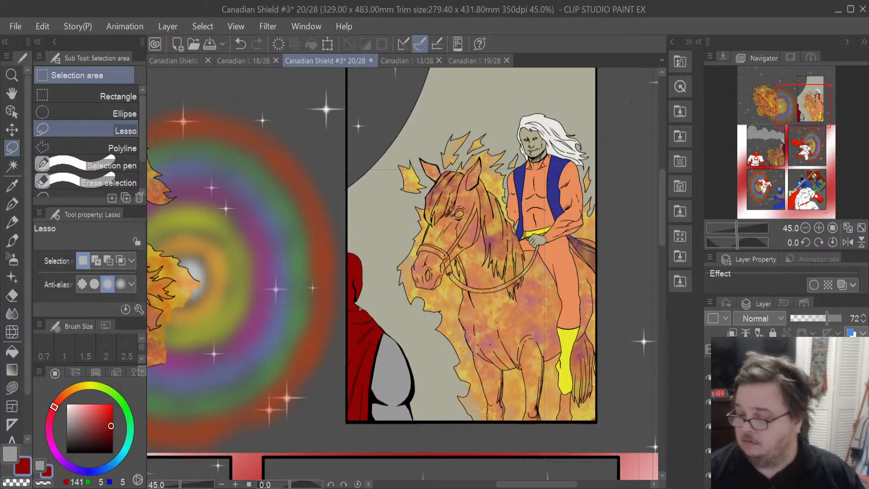
{"action": "left_click_drag", "start_coordinate": [830, 319], "coordinate": [813, 319]}
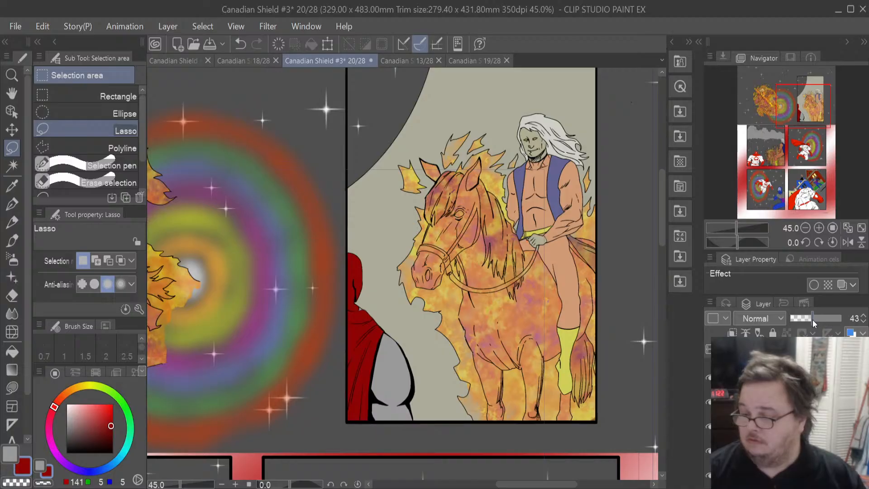
{"action": "left_click", "coordinate": [790, 377]}
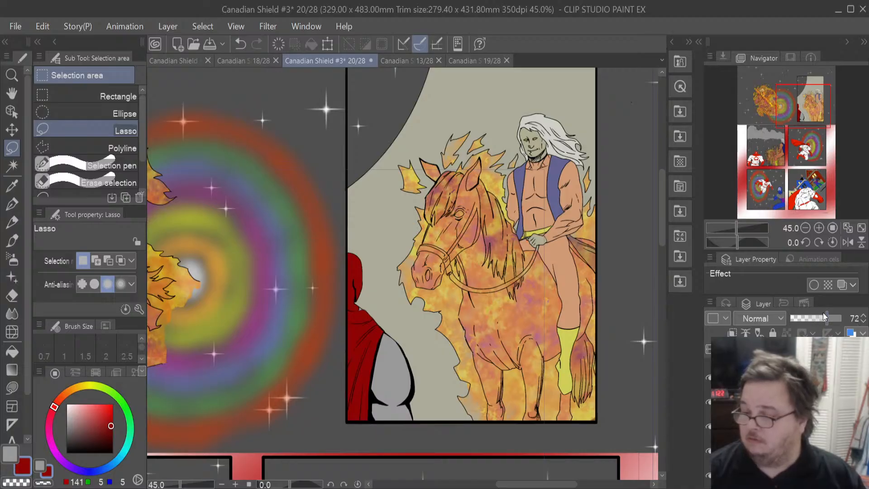
{"action": "left_click_drag", "start_coordinate": [824, 313], "coordinate": [814, 314]}
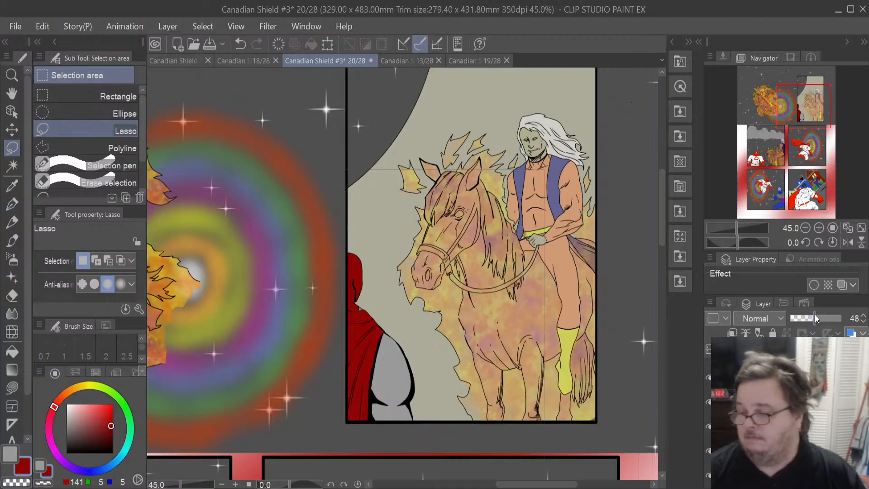
- Zoom out over page 20 and review the whole book in the page overview
{"action": "scroll", "coordinate": [516, 313], "scroll_direction": "down", "scroll_amount": 3}
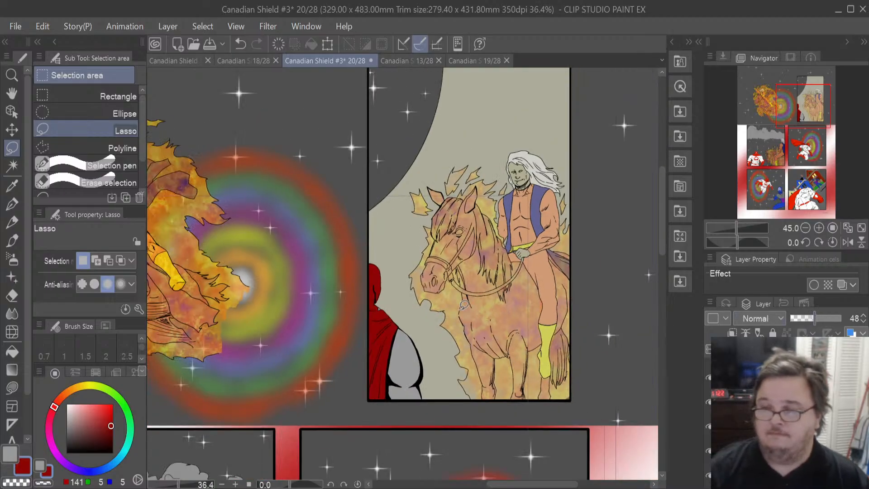
{"action": "scroll", "coordinate": [459, 310], "scroll_direction": "down", "scroll_amount": 1}
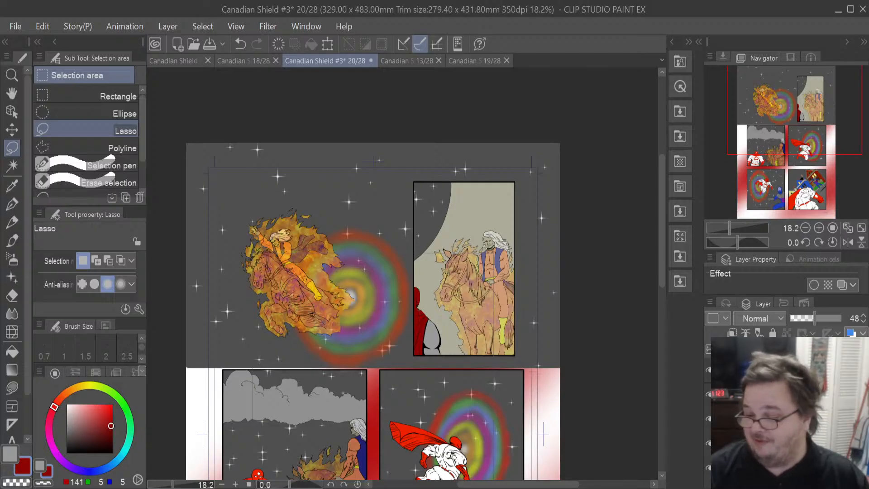
{"action": "left_click", "coordinate": [783, 418]}
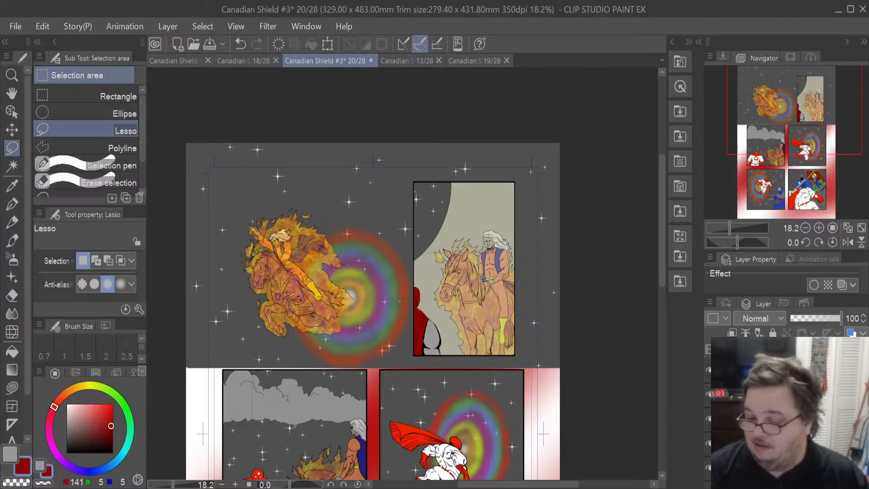
{"action": "left_click_drag", "start_coordinate": [661, 238], "coordinate": [662, 283]}
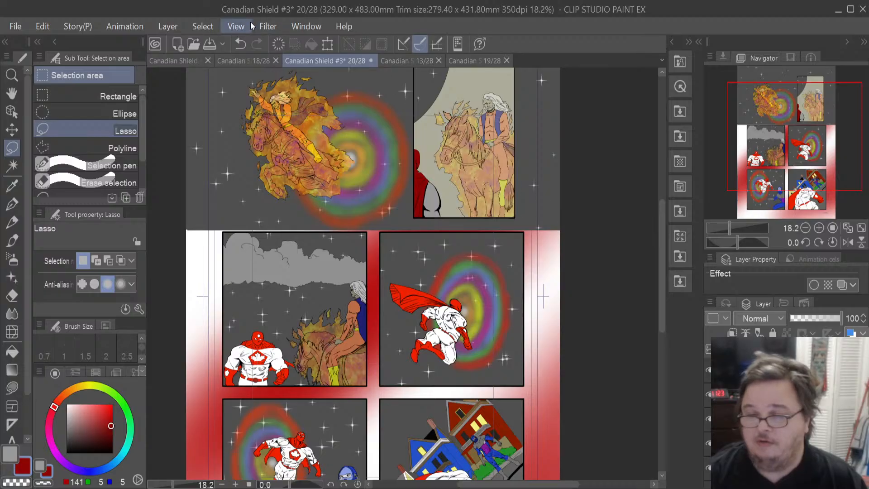
{"action": "left_click", "coordinate": [170, 62]}
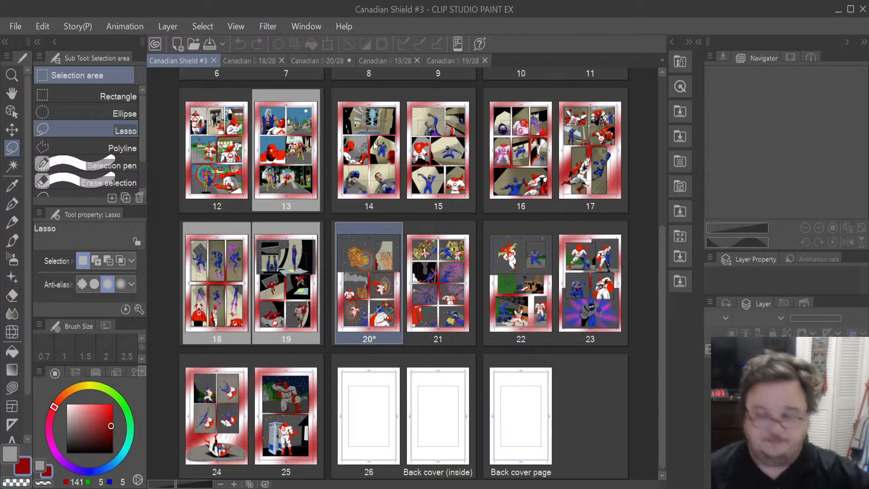
{"action": "left_click", "coordinate": [338, 65]}
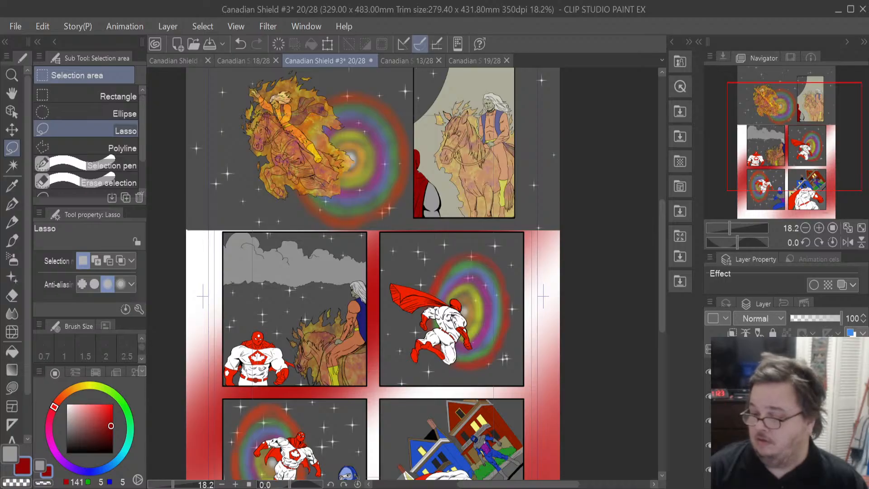
- Toggle layer visibility and zoom in to inspect the hero's costume in the middle-left panel
{"action": "scroll", "coordinate": [788, 417], "scroll_direction": "down", "scroll_amount": 5}
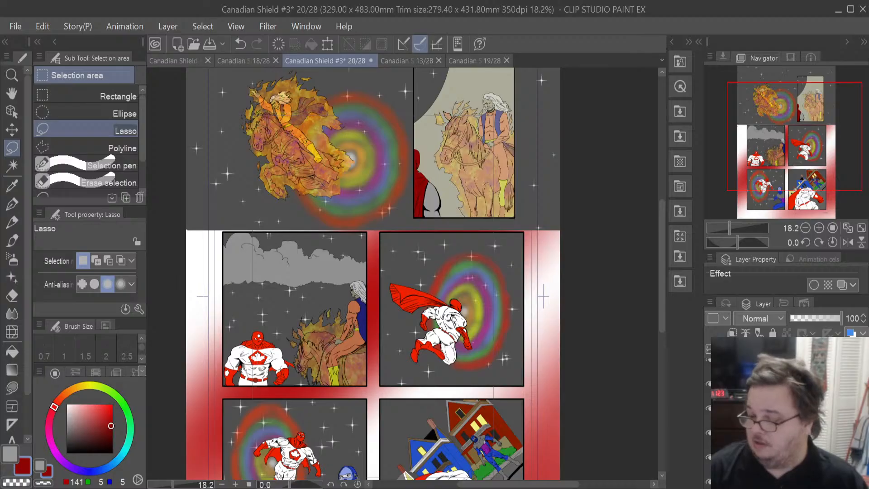
{"action": "left_click", "coordinate": [788, 416]}
{"action": "left_click", "coordinate": [787, 407]}
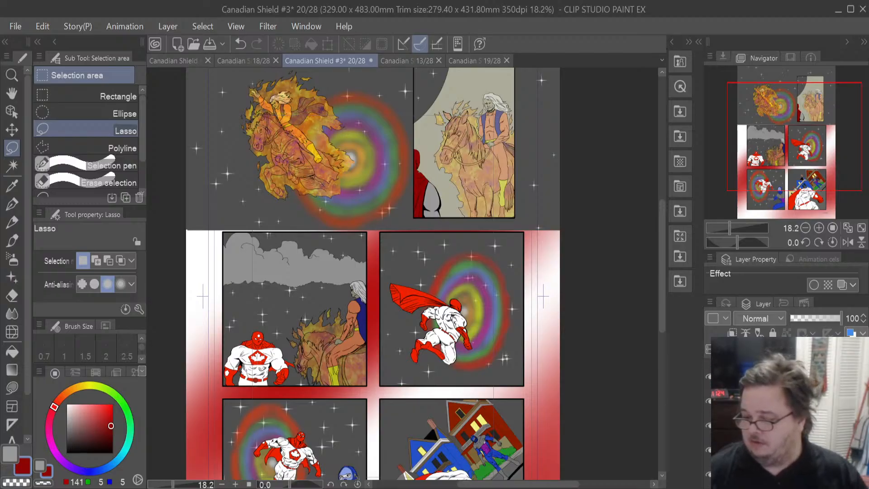
{"action": "left_click", "coordinate": [779, 425]}
{"action": "scroll", "coordinate": [779, 416], "scroll_direction": "up", "scroll_amount": 1}
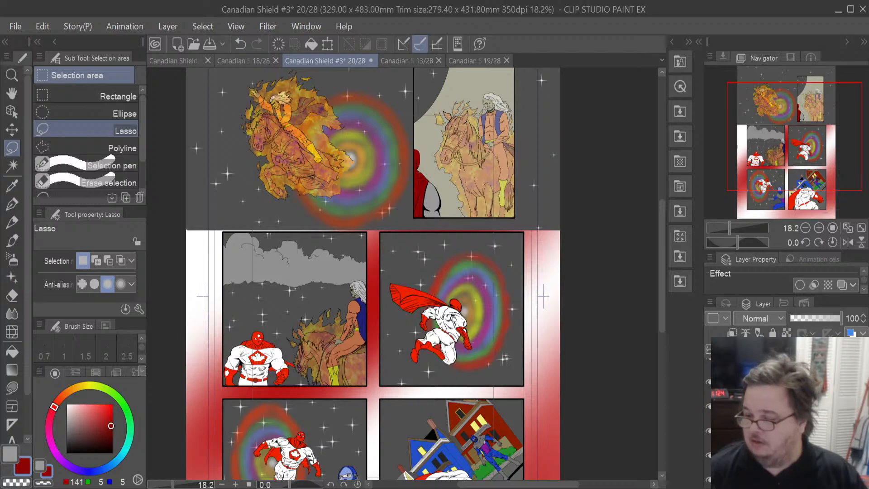
{"action": "scroll", "coordinate": [778, 416], "scroll_direction": "down", "scroll_amount": 3}
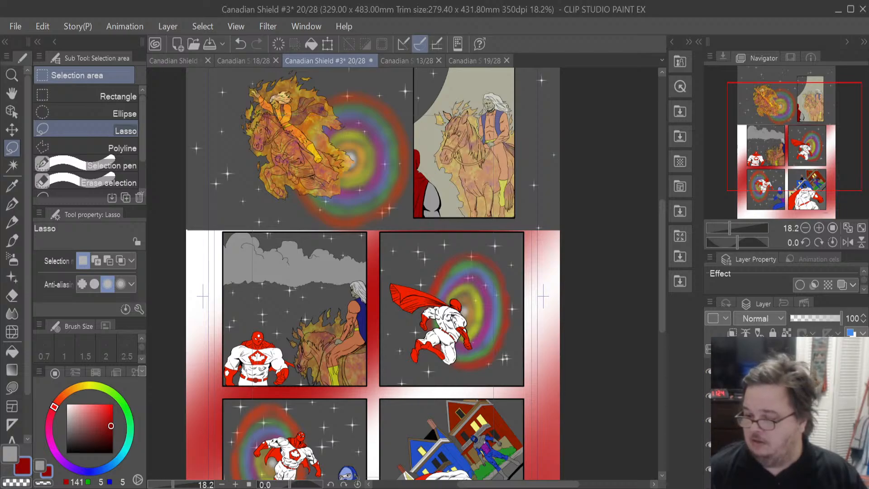
{"action": "scroll", "coordinate": [778, 417], "scroll_direction": "up", "scroll_amount": 2}
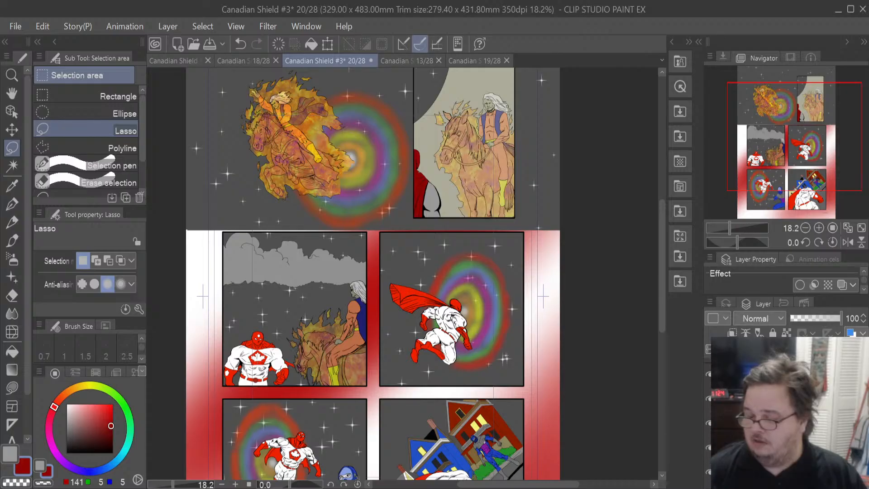
{"action": "left_click", "coordinate": [709, 423]}
{"action": "left_click", "coordinate": [709, 423]}
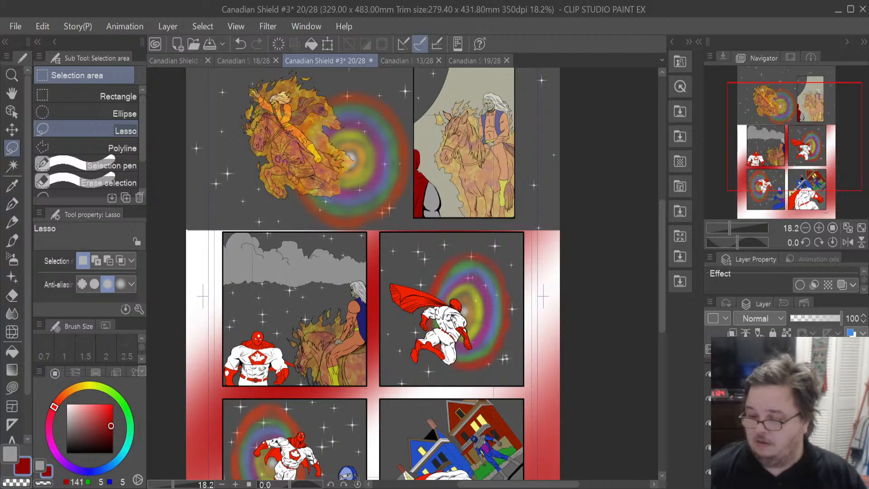
{"action": "left_click", "coordinate": [709, 423]}
{"action": "left_click", "coordinate": [709, 423]}
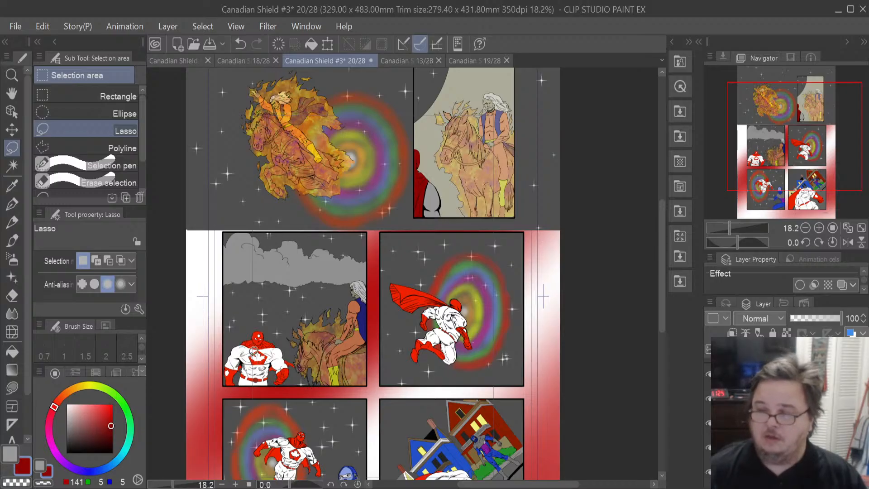
{"action": "scroll", "coordinate": [254, 353], "scroll_direction": "up", "scroll_amount": 6}
{"action": "scroll", "coordinate": [254, 351], "scroll_direction": "up", "scroll_amount": 2}
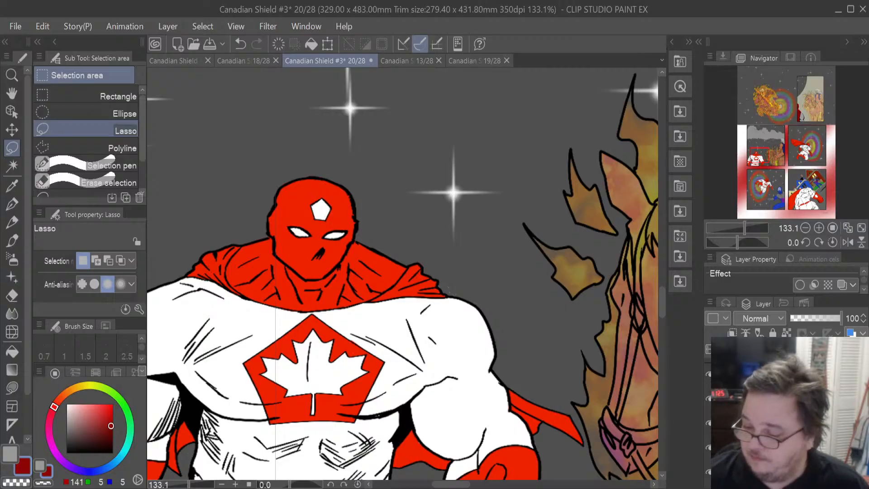
{"action": "left_click", "coordinate": [708, 424]}
{"action": "left_click", "coordinate": [708, 423]}
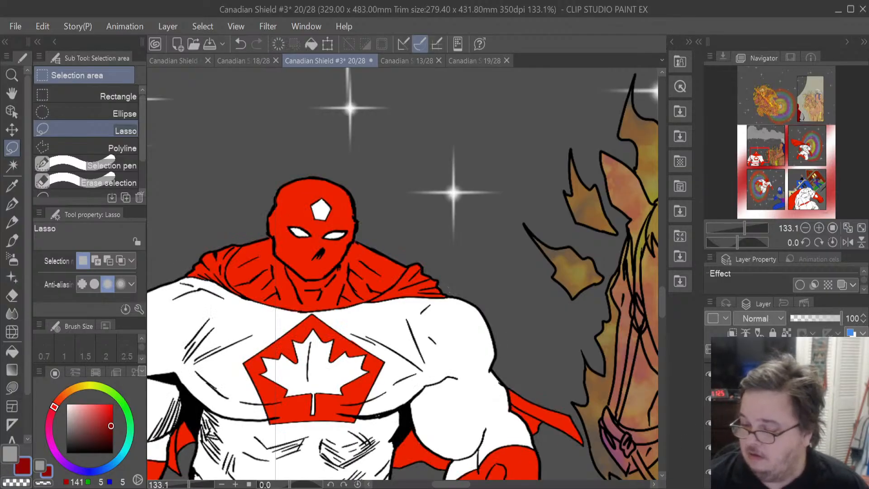
{"action": "scroll", "coordinate": [286, 256], "scroll_direction": "up", "scroll_amount": 2}
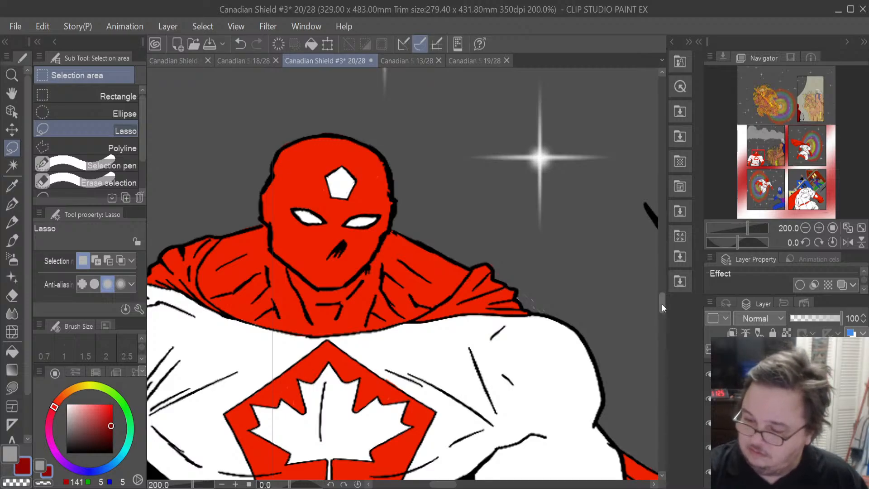
{"action": "scroll", "coordinate": [661, 304], "scroll_direction": "down", "scroll_amount": 2}
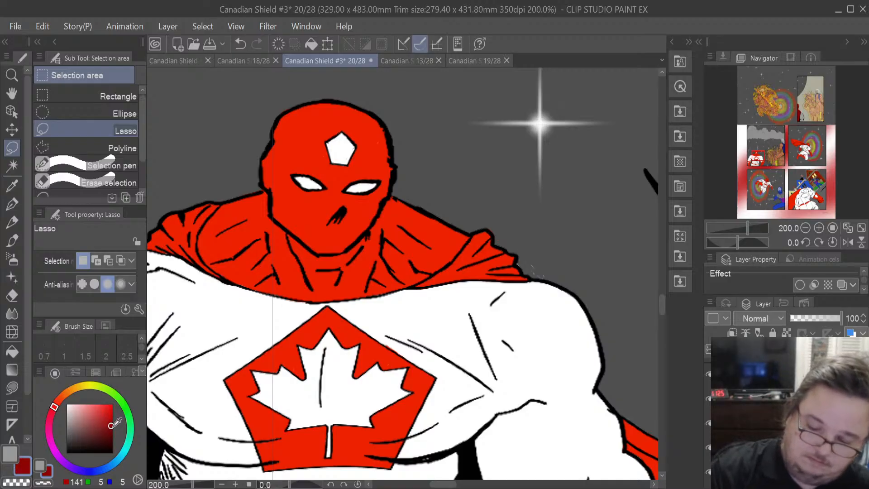
- Pick black and ink a line with the Mapping pen across the hero's upper body
{"action": "left_click_drag", "start_coordinate": [116, 422], "coordinate": [113, 458]}
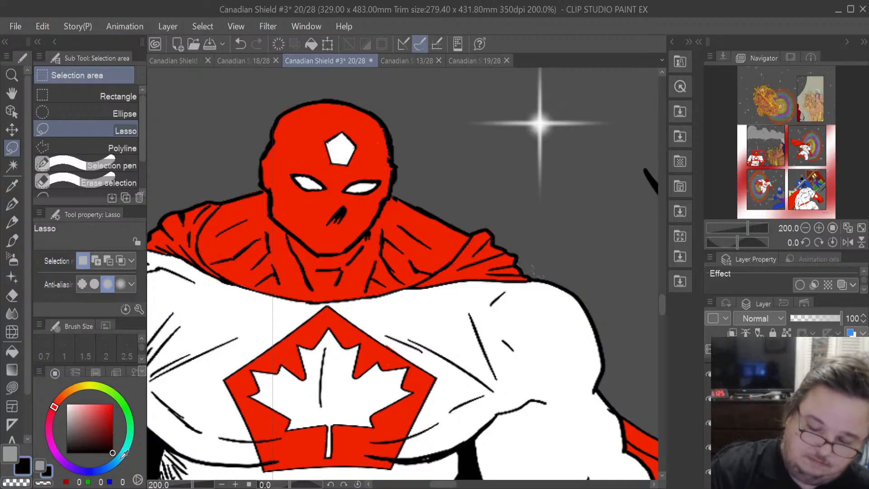
{"action": "left_click", "coordinate": [16, 209]}
{"action": "mouse_move", "coordinate": [254, 198]}
{"action": "left_mouse_down"}
{"action": "mouse_move", "coordinate": [247, 209]}
{"action": "mouse_move", "coordinate": [261, 262]}
{"action": "mouse_move", "coordinate": [292, 289]}
{"action": "mouse_move", "coordinate": [329, 292]}
{"action": "mouse_move", "coordinate": [374, 267]}
{"action": "mouse_move", "coordinate": [397, 227]}
{"action": "mouse_move", "coordinate": [387, 199]}
{"action": "left_mouse_up"}
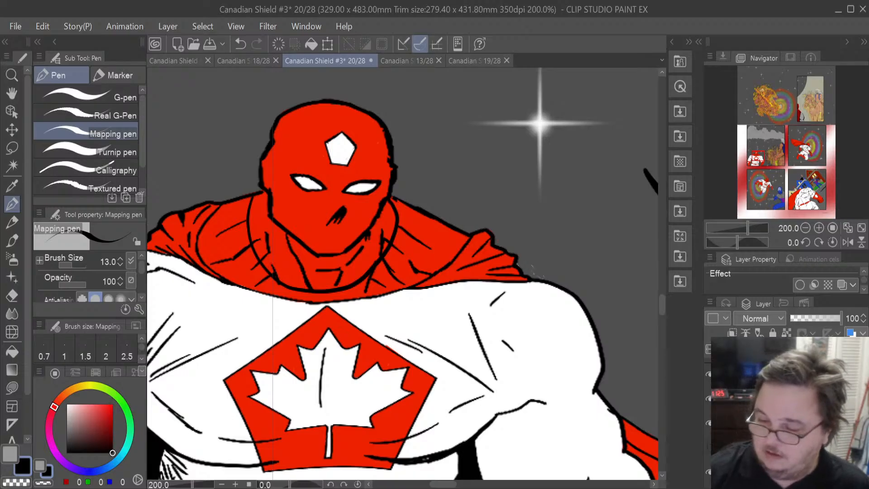
{"action": "left_click", "coordinate": [709, 447]}
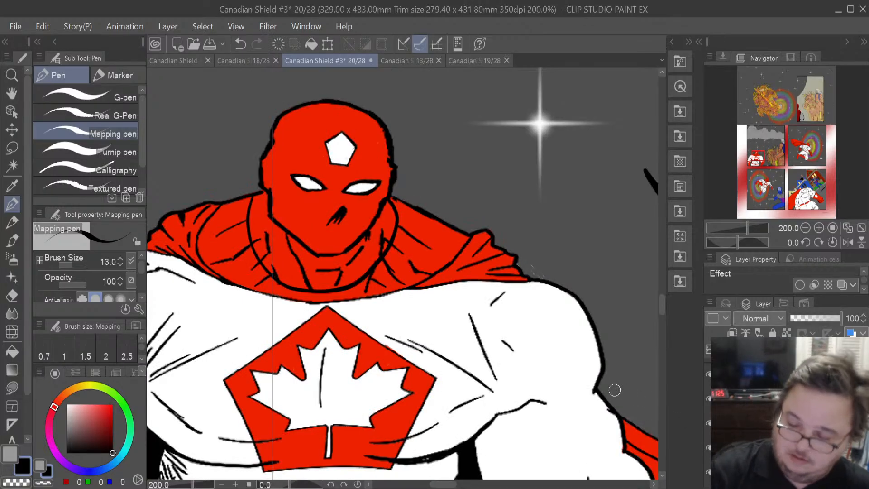
{"action": "left_click_drag", "start_coordinate": [444, 484], "coordinate": [438, 484]}
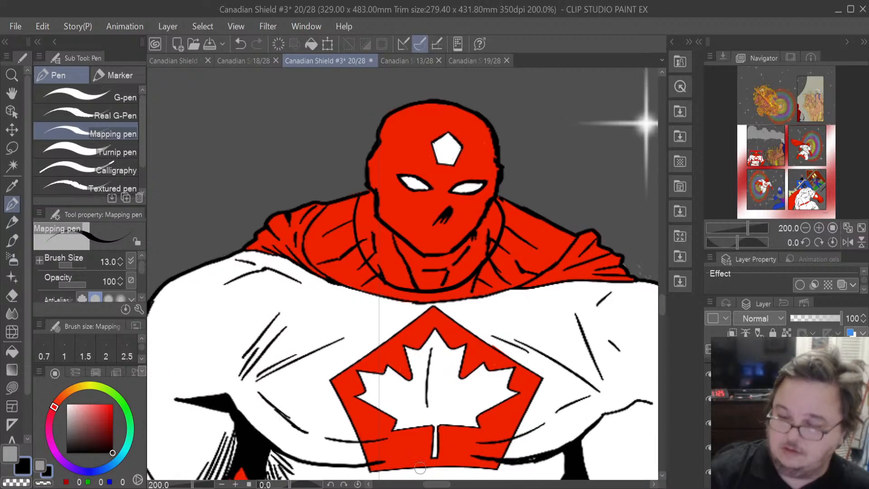
- Switch to the Hard eraser and set its brush size to 16.7
{"action": "left_click", "coordinate": [12, 295]}
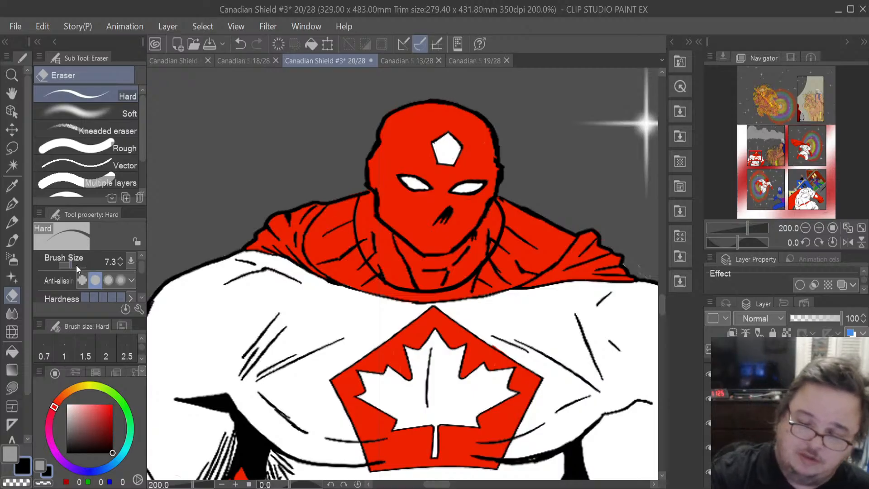
{"action": "left_click_drag", "start_coordinate": [71, 266], "coordinate": [72, 267]}
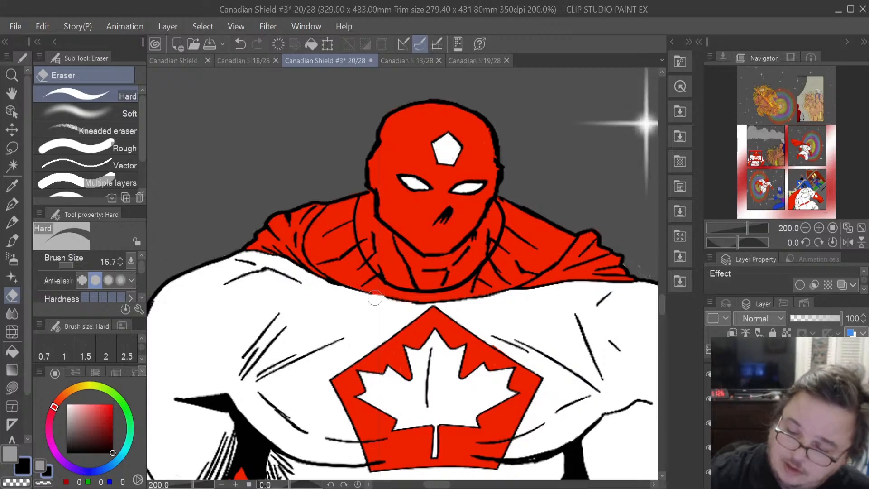
- Erase the red fill spilling over the top edge of the white cape across the hero's shoulders
{"action": "mouse_move", "coordinate": [367, 298]}
{"action": "left_mouse_down"}
{"action": "mouse_move", "coordinate": [307, 270]}
{"action": "mouse_move", "coordinate": [308, 232]}
{"action": "mouse_move", "coordinate": [324, 206]}
{"action": "mouse_move", "coordinate": [274, 218]}
{"action": "mouse_move", "coordinate": [244, 241]}
{"action": "mouse_move", "coordinate": [290, 247]}
{"action": "mouse_move", "coordinate": [262, 248]}
{"action": "mouse_move", "coordinate": [295, 272]}
{"action": "left_mouse_up"}
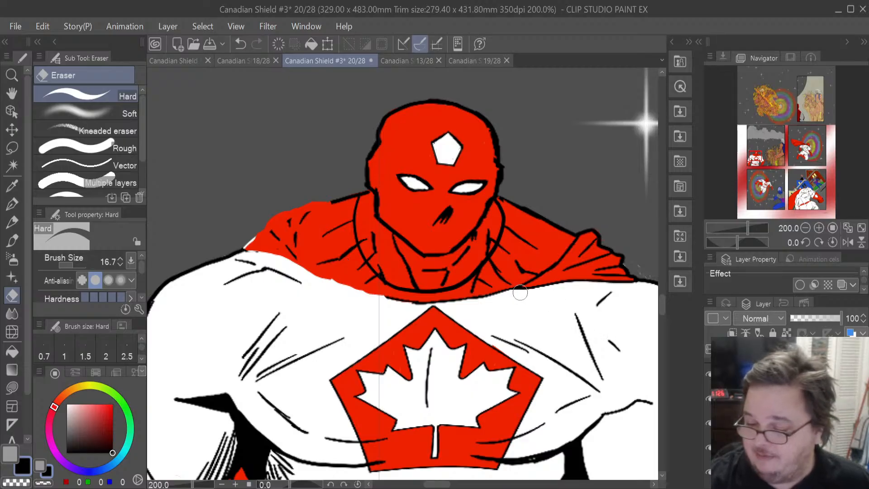
{"action": "mouse_move", "coordinate": [399, 300]}
{"action": "left_mouse_down"}
{"action": "mouse_move", "coordinate": [476, 302]}
{"action": "mouse_move", "coordinate": [468, 303]}
{"action": "mouse_move", "coordinate": [547, 282]}
{"action": "left_mouse_up"}
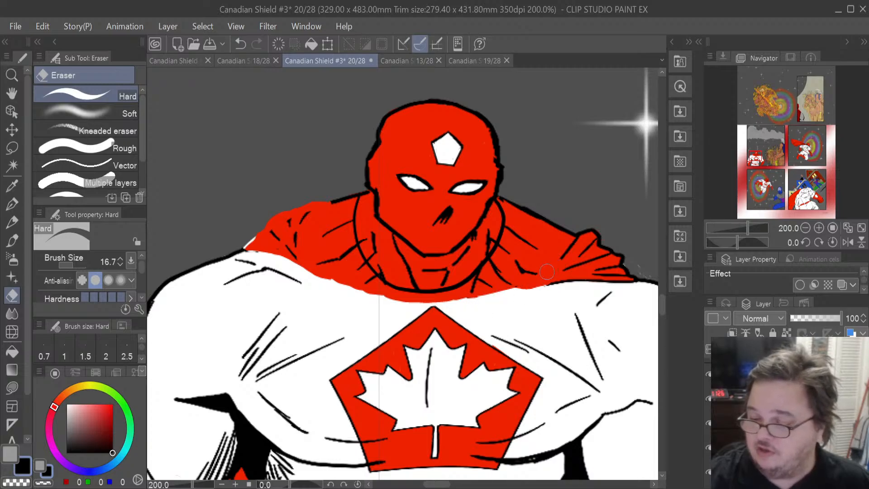
{"action": "left_click_drag", "start_coordinate": [547, 284], "coordinate": [627, 287]}
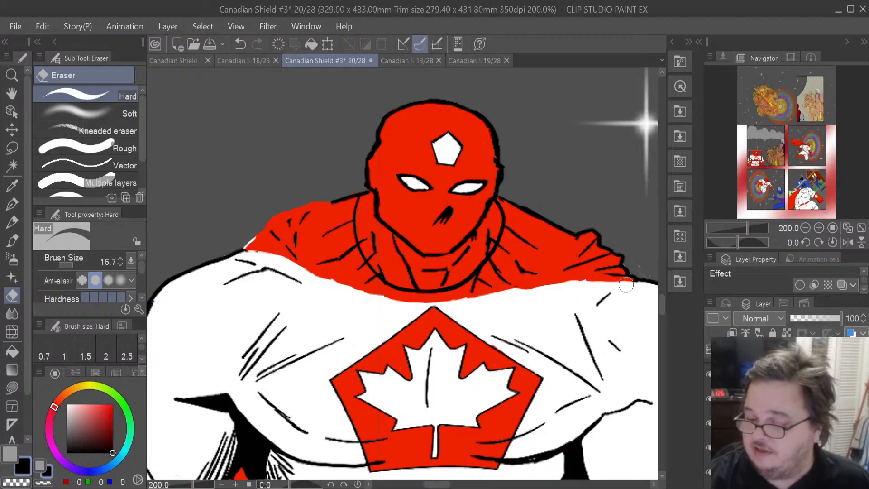
{"action": "mouse_move", "coordinate": [584, 230]}
{"action": "left_mouse_down"}
{"action": "mouse_move", "coordinate": [594, 234]}
{"action": "mouse_move", "coordinate": [583, 237]}
{"action": "mouse_move", "coordinate": [596, 230]}
{"action": "mouse_move", "coordinate": [626, 270]}
{"action": "left_mouse_up"}
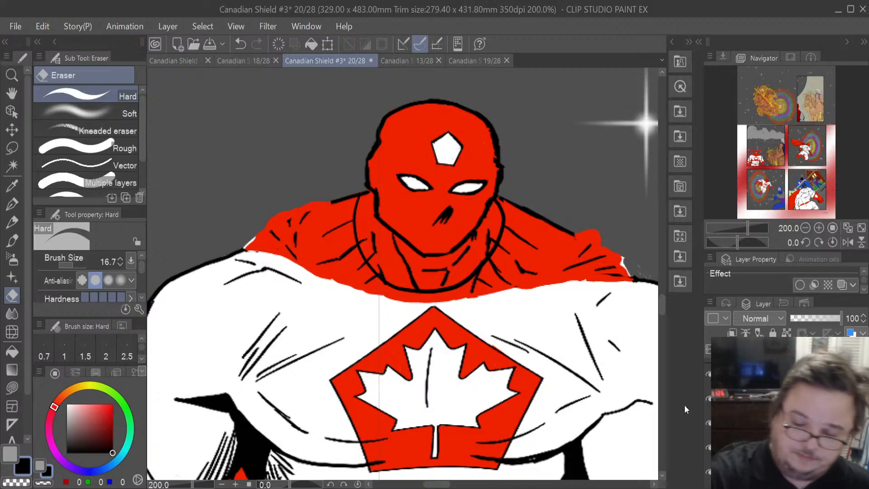
- Ink the cape's outline along both of the hero's shoulders with the Mapping pen, undoing one misplaced stroke
{"action": "left_click", "coordinate": [16, 206]}
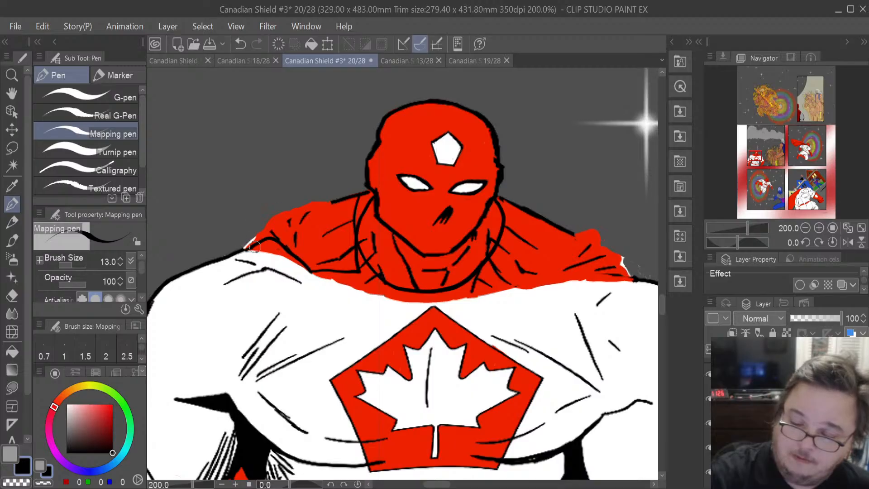
{"action": "mouse_move", "coordinate": [236, 251]}
{"action": "left_mouse_down"}
{"action": "mouse_move", "coordinate": [280, 217]}
{"action": "mouse_move", "coordinate": [367, 187]}
{"action": "left_mouse_up"}
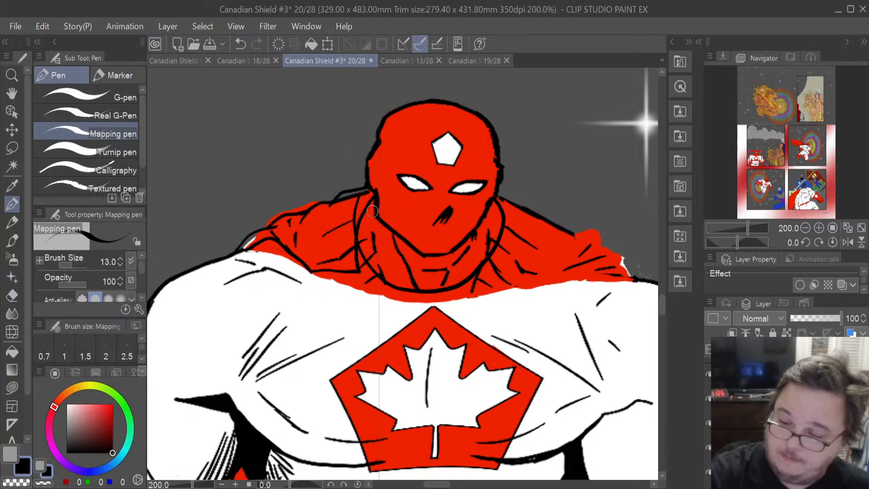
{"action": "left_click_drag", "start_coordinate": [493, 272], "coordinate": [542, 274]}
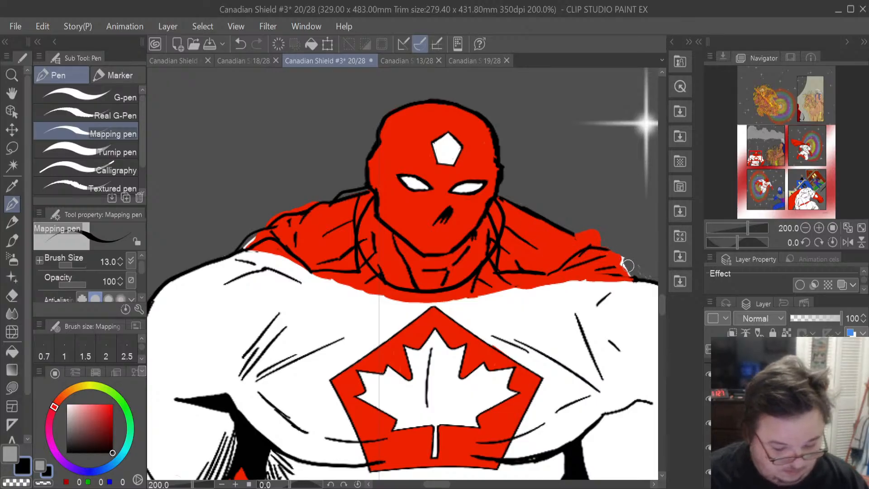
{"action": "key", "text": "ctrl+z"}
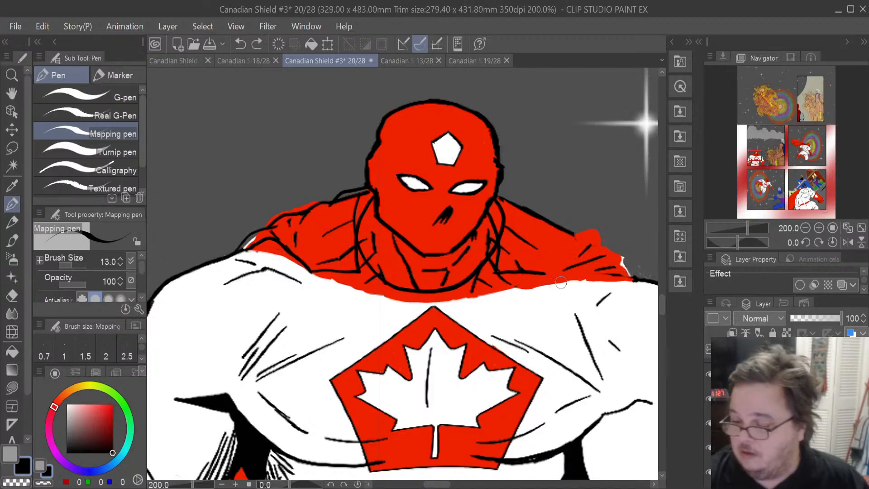
{"action": "mouse_move", "coordinate": [631, 277]}
{"action": "left_mouse_down"}
{"action": "mouse_move", "coordinate": [613, 257]}
{"action": "mouse_move", "coordinate": [582, 249]}
{"action": "left_mouse_up"}
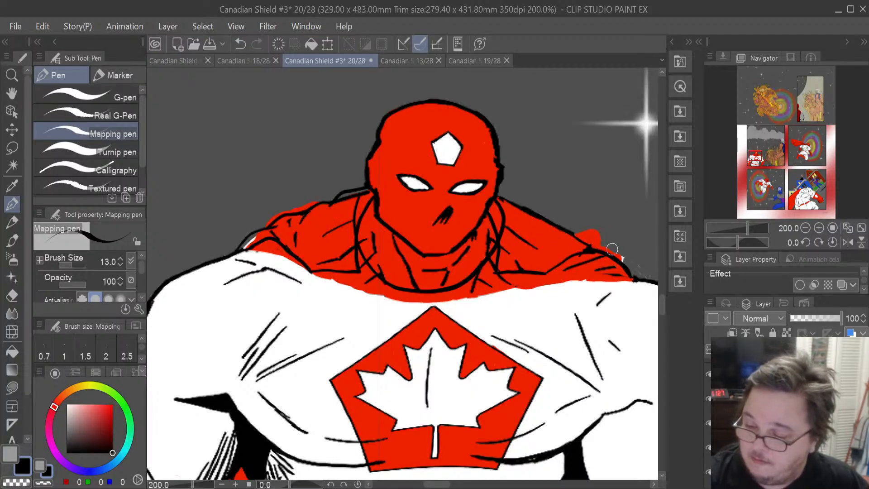
{"action": "mouse_move", "coordinate": [610, 257]}
{"action": "left_mouse_down"}
{"action": "mouse_move", "coordinate": [571, 226]}
{"action": "mouse_move", "coordinate": [498, 191]}
{"action": "mouse_move", "coordinate": [598, 242]}
{"action": "left_mouse_up"}
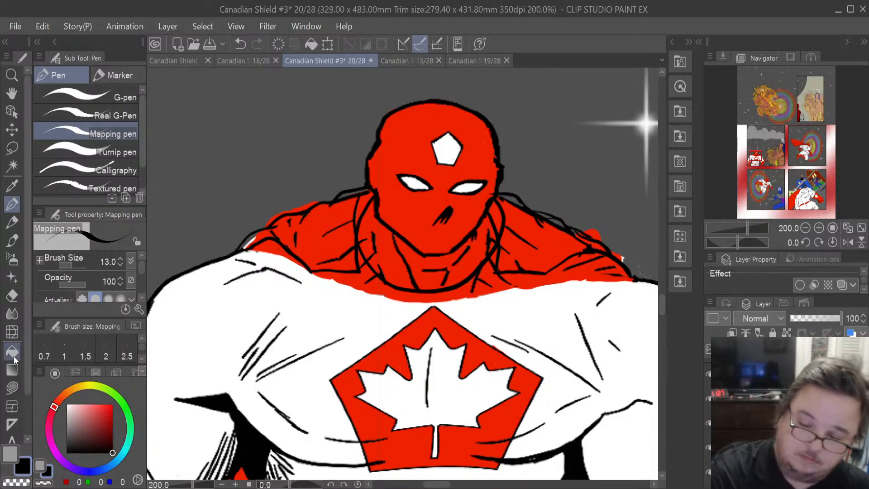
- Switch to the Hard eraser at size 3.2 and clean up stray ink lines on the hero's left shoulder and neck
{"action": "left_click", "coordinate": [13, 302]}
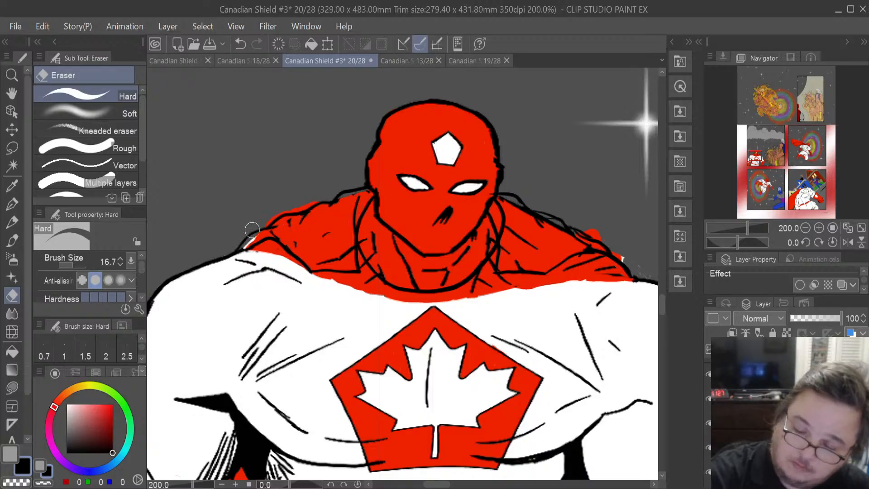
{"action": "left_click_drag", "start_coordinate": [75, 264], "coordinate": [69, 264]}
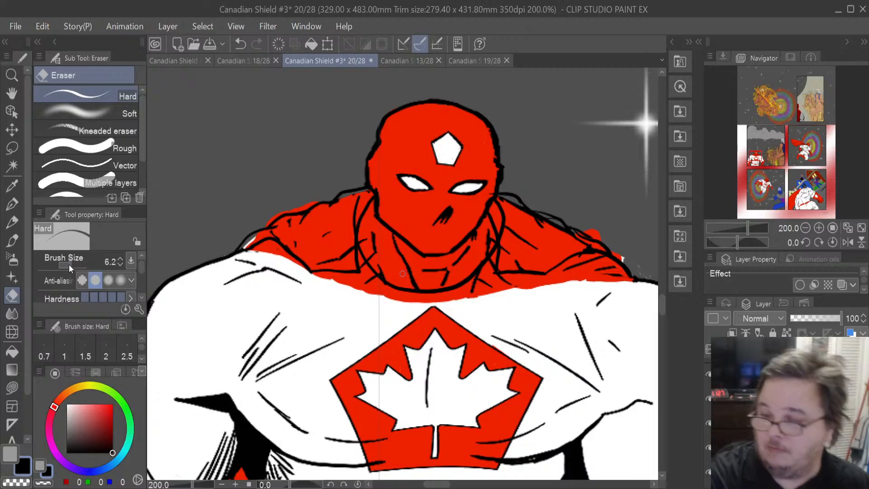
{"action": "left_click", "coordinate": [69, 264]}
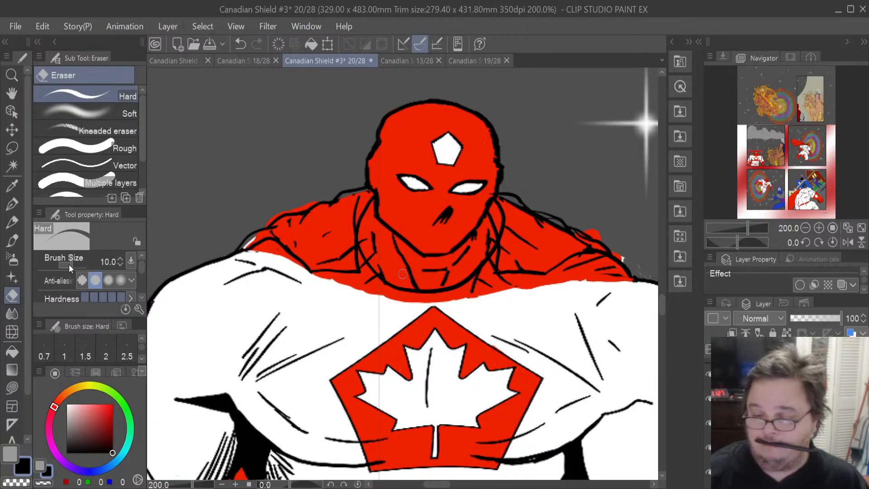
{"action": "scroll", "coordinate": [300, 249], "scroll_direction": "up", "scroll_amount": 2}
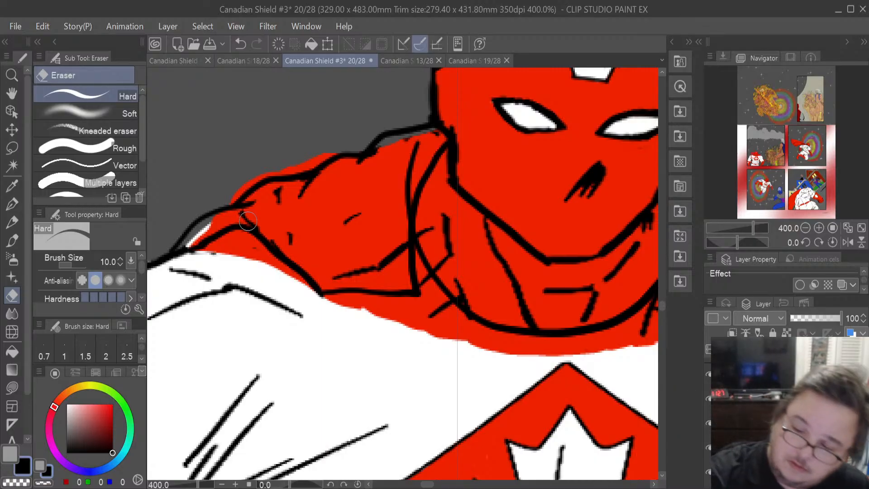
{"action": "left_click_drag", "start_coordinate": [75, 265], "coordinate": [68, 267]}
{"action": "mouse_move", "coordinate": [408, 202]}
{"action": "left_mouse_down"}
{"action": "mouse_move", "coordinate": [411, 182]}
{"action": "mouse_move", "coordinate": [407, 220]}
{"action": "mouse_move", "coordinate": [414, 159]}
{"action": "mouse_move", "coordinate": [408, 189]}
{"action": "left_mouse_up"}
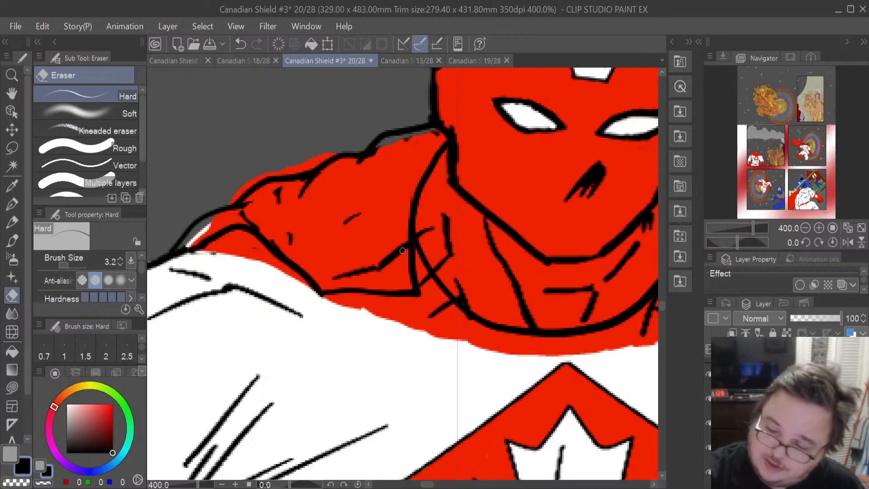
{"action": "mouse_move", "coordinate": [406, 244]}
{"action": "left_mouse_down"}
{"action": "mouse_move", "coordinate": [375, 272]}
{"action": "mouse_move", "coordinate": [334, 281]}
{"action": "mouse_move", "coordinate": [363, 270]}
{"action": "left_mouse_up"}
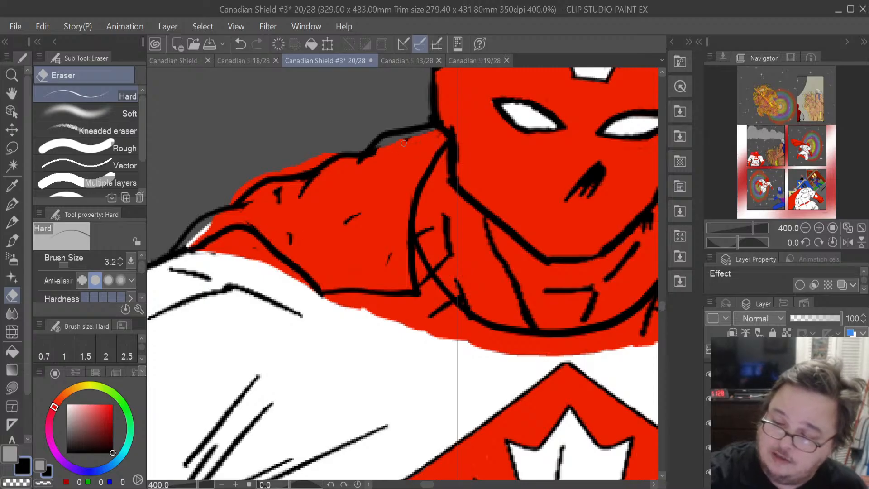
{"action": "left_click_drag", "start_coordinate": [434, 118], "coordinate": [433, 103]}
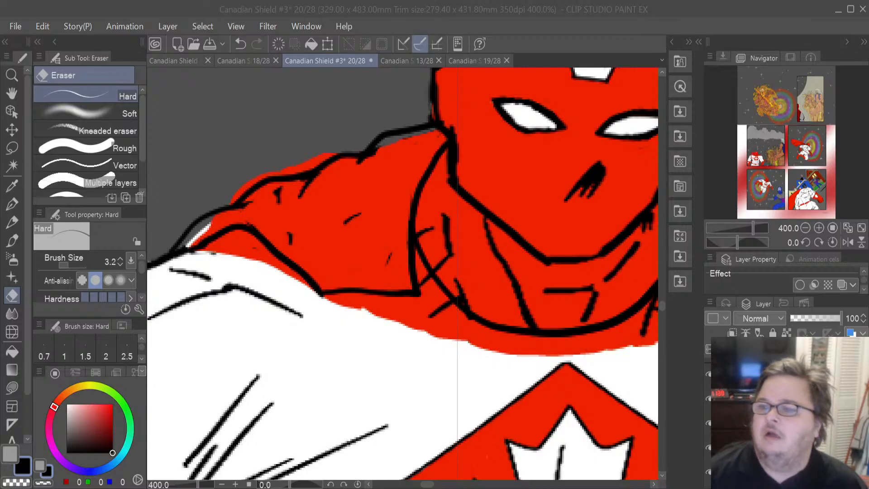
- Erase stray ink lines inside the red fill on the hero's right shoulder
{"action": "key", "text": "alt+Tab"}
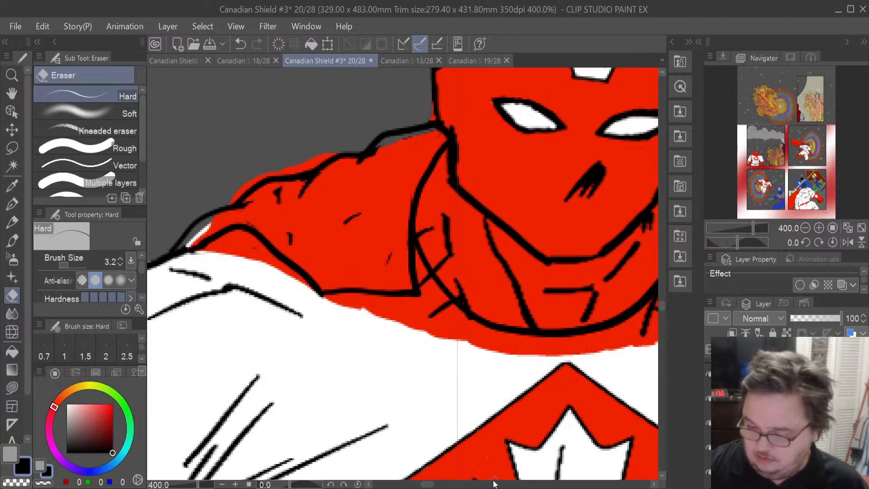
{"action": "left_click_drag", "start_coordinate": [438, 485], "coordinate": [448, 485]}
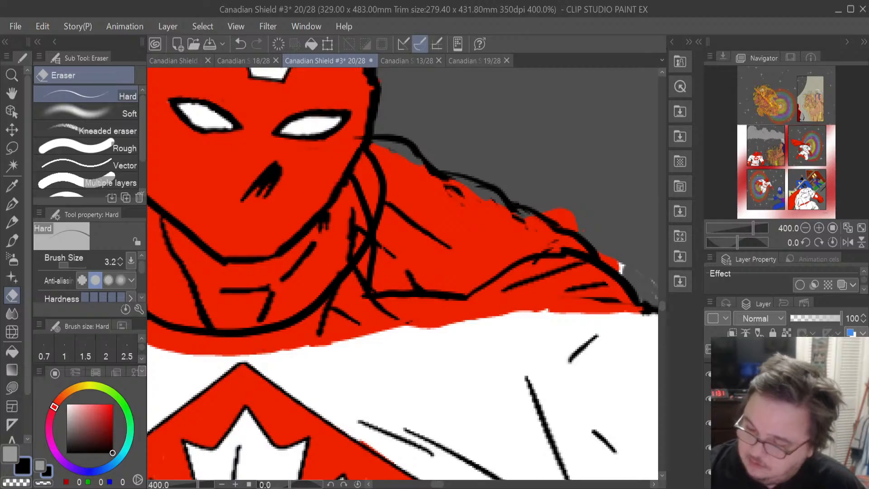
{"action": "mouse_move", "coordinate": [444, 241]}
{"action": "left_mouse_down"}
{"action": "mouse_move", "coordinate": [428, 233]}
{"action": "mouse_move", "coordinate": [450, 252]}
{"action": "mouse_move", "coordinate": [411, 224]}
{"action": "mouse_move", "coordinate": [433, 239]}
{"action": "left_mouse_up"}
{"action": "left_click_drag", "start_coordinate": [404, 267], "coordinate": [419, 284]}
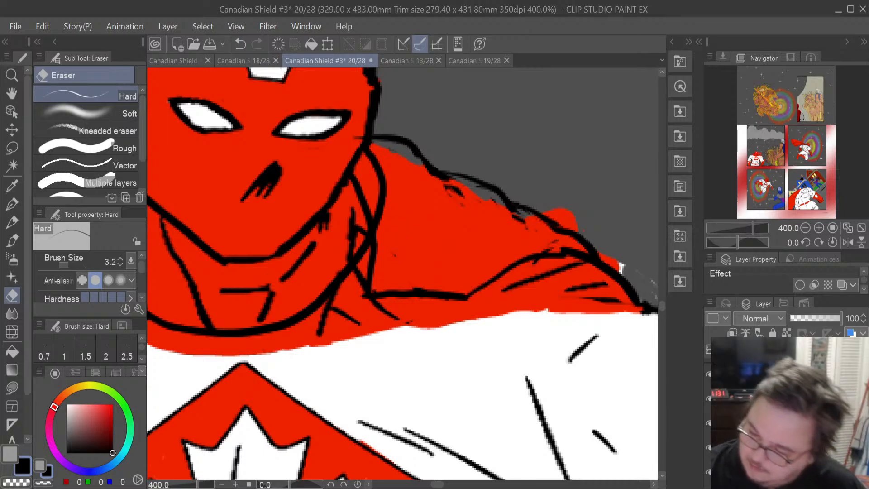
{"action": "mouse_move", "coordinate": [379, 232]}
{"action": "left_mouse_down"}
{"action": "mouse_move", "coordinate": [388, 170]}
{"action": "mouse_move", "coordinate": [383, 207]}
{"action": "mouse_move", "coordinate": [378, 170]}
{"action": "mouse_move", "coordinate": [391, 161]}
{"action": "mouse_move", "coordinate": [368, 158]}
{"action": "left_mouse_up"}
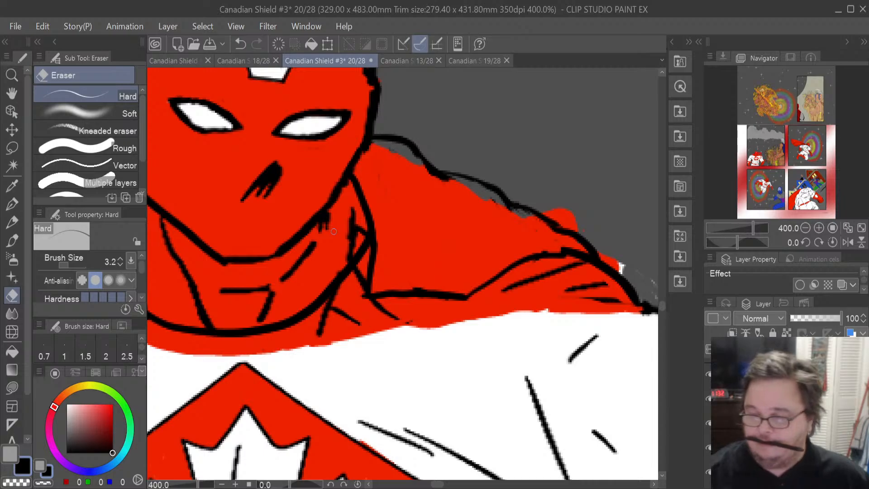
- Hide the red colour layer to expose the white cape fill beneath the line art
{"action": "scroll", "coordinate": [334, 231], "scroll_direction": "down", "scroll_amount": 7}
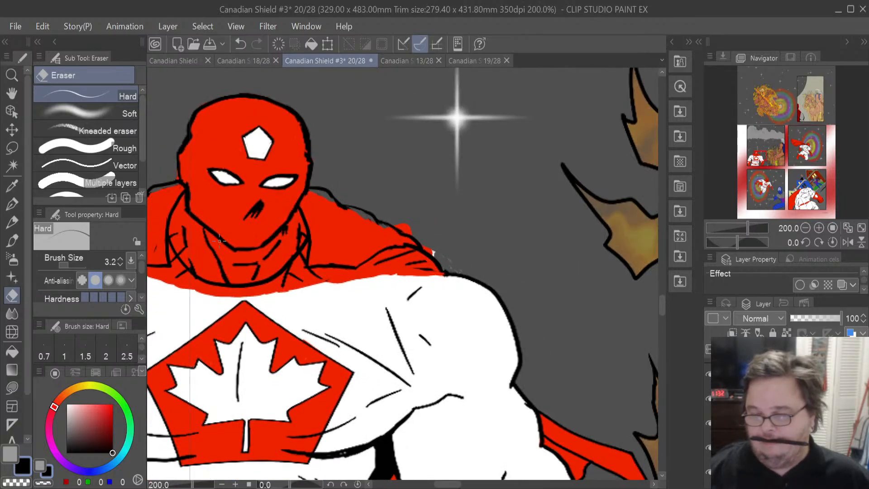
{"action": "scroll", "coordinate": [219, 241], "scroll_direction": "up", "scroll_amount": 3}
{"action": "scroll", "coordinate": [219, 241], "scroll_direction": "up", "scroll_amount": 2}
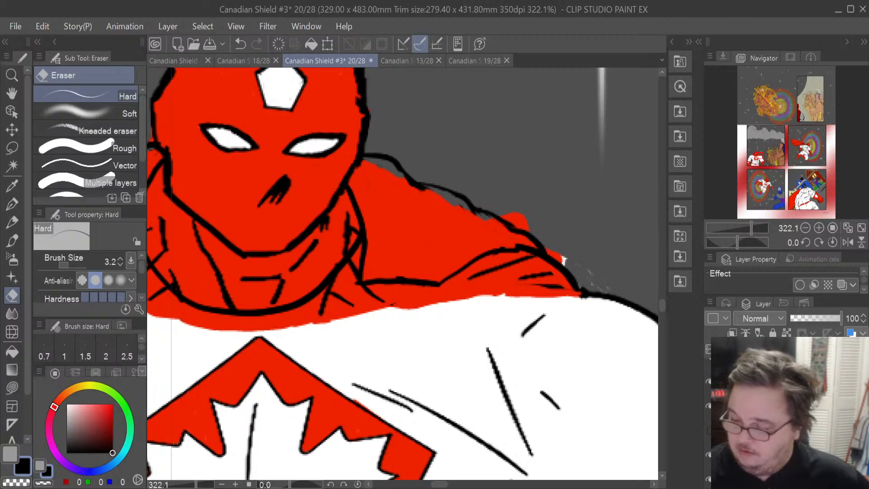
{"action": "left_click", "coordinate": [709, 430]}
{"action": "left_click", "coordinate": [709, 406]}
{"action": "left_click", "coordinate": [709, 407]}
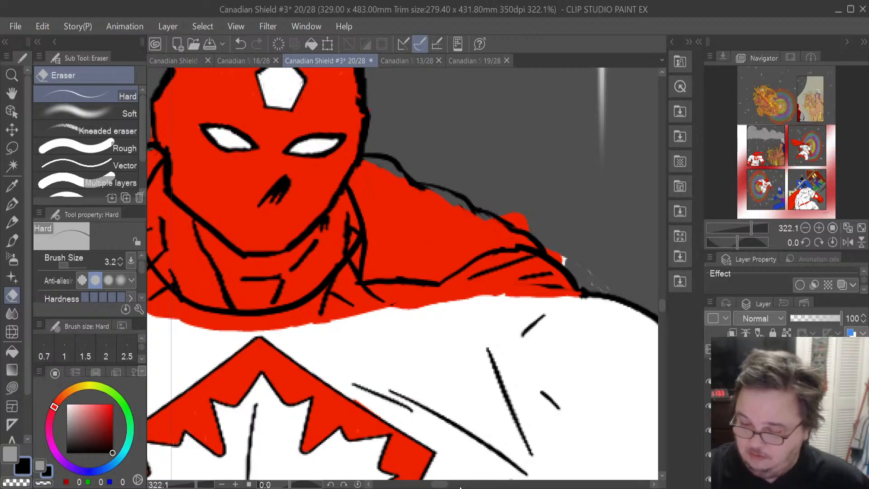
{"action": "left_click_drag", "start_coordinate": [446, 485], "coordinate": [436, 485]}
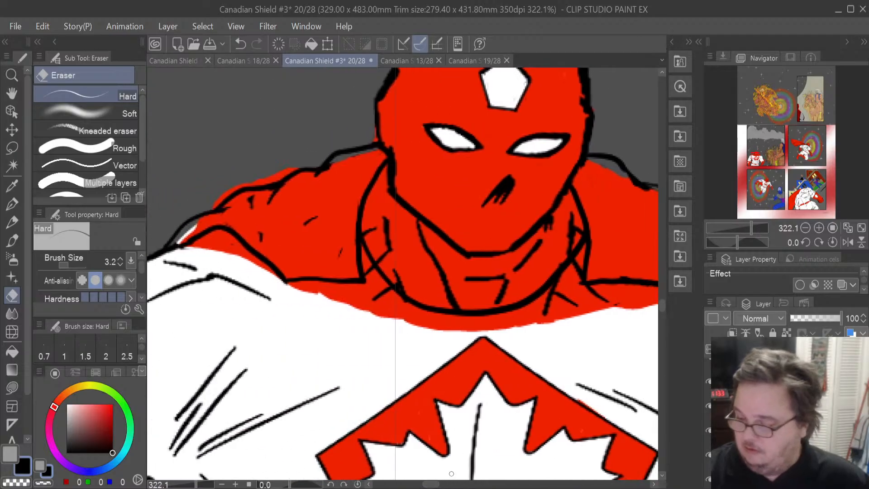
{"action": "left_click", "coordinate": [709, 382]}
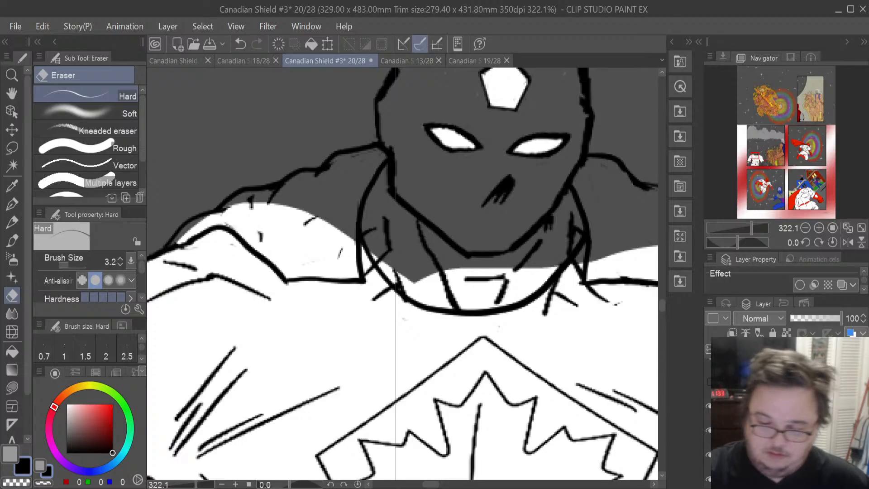
- Set the eraser size to 12 and erase the white fill spilling above the cape's top edge around the neck and shoulders
{"action": "left_click_drag", "start_coordinate": [69, 267], "coordinate": [71, 267]}
{"action": "mouse_move", "coordinate": [343, 242]}
{"action": "left_mouse_down"}
{"action": "mouse_move", "coordinate": [354, 273]}
{"action": "mouse_move", "coordinate": [293, 273]}
{"action": "mouse_move", "coordinate": [221, 216]}
{"action": "mouse_move", "coordinate": [180, 234]}
{"action": "mouse_move", "coordinate": [263, 211]}
{"action": "mouse_move", "coordinate": [234, 208]}
{"action": "mouse_move", "coordinate": [279, 242]}
{"action": "mouse_move", "coordinate": [269, 236]}
{"action": "mouse_move", "coordinate": [287, 237]}
{"action": "mouse_move", "coordinate": [317, 270]}
{"action": "mouse_move", "coordinate": [271, 201]}
{"action": "mouse_move", "coordinate": [295, 206]}
{"action": "mouse_move", "coordinate": [347, 256]}
{"action": "mouse_move", "coordinate": [297, 226]}
{"action": "left_mouse_up"}
{"action": "mouse_move", "coordinate": [377, 247]}
{"action": "left_mouse_down"}
{"action": "mouse_move", "coordinate": [430, 296]}
{"action": "mouse_move", "coordinate": [414, 291]}
{"action": "mouse_move", "coordinate": [450, 302]}
{"action": "mouse_move", "coordinate": [436, 301]}
{"action": "mouse_move", "coordinate": [525, 296]}
{"action": "mouse_move", "coordinate": [501, 299]}
{"action": "mouse_move", "coordinate": [505, 270]}
{"action": "mouse_move", "coordinate": [452, 303]}
{"action": "mouse_move", "coordinate": [450, 276]}
{"action": "mouse_move", "coordinate": [430, 252]}
{"action": "left_mouse_up"}
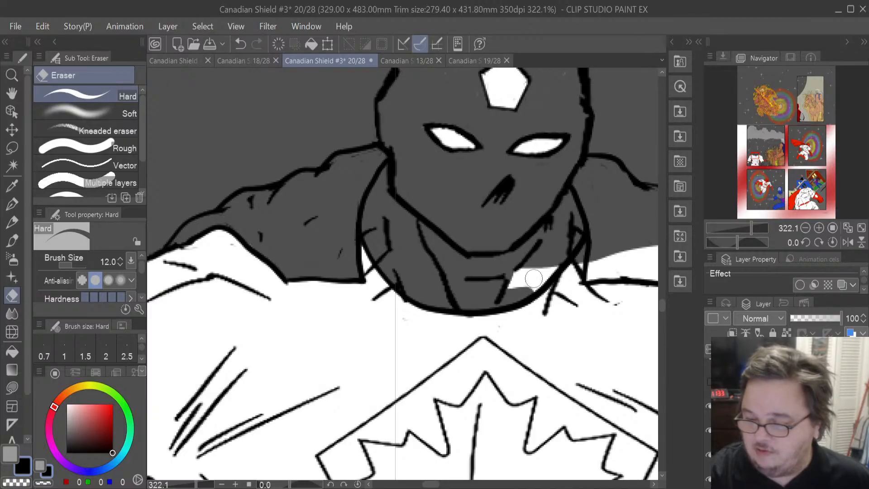
{"action": "mouse_move", "coordinate": [538, 277]}
{"action": "left_mouse_down"}
{"action": "mouse_move", "coordinate": [526, 291]}
{"action": "mouse_move", "coordinate": [552, 268]}
{"action": "mouse_move", "coordinate": [534, 284]}
{"action": "mouse_move", "coordinate": [550, 270]}
{"action": "mouse_move", "coordinate": [532, 278]}
{"action": "mouse_move", "coordinate": [526, 269]}
{"action": "mouse_move", "coordinate": [507, 286]}
{"action": "left_mouse_up"}
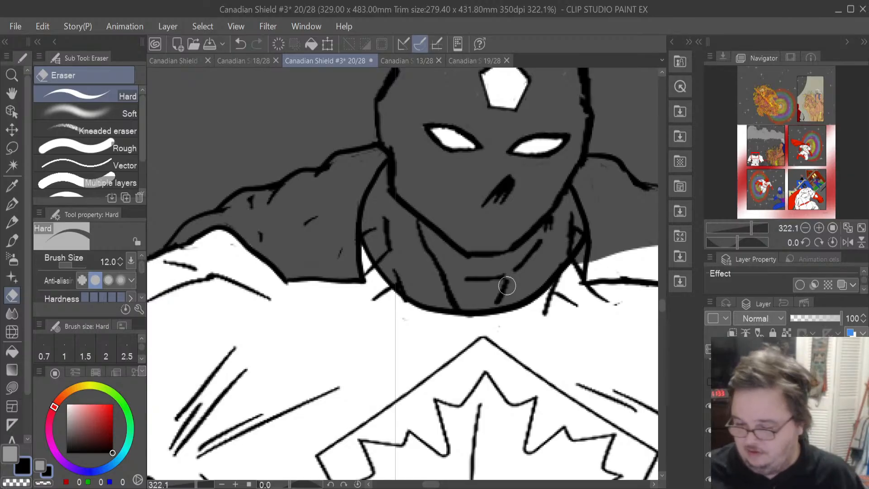
{"action": "left_click_drag", "start_coordinate": [437, 485], "coordinate": [445, 485]}
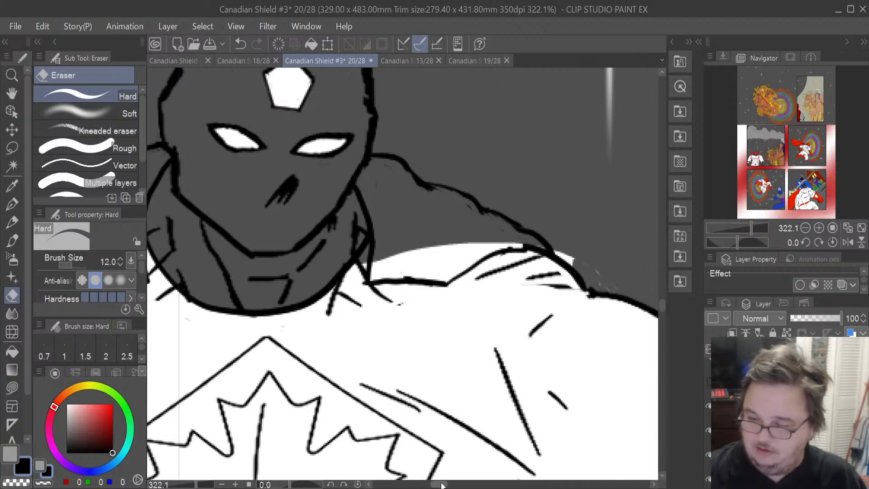
{"action": "mouse_move", "coordinate": [450, 272]}
{"action": "left_mouse_down"}
{"action": "mouse_move", "coordinate": [472, 250]}
{"action": "mouse_move", "coordinate": [440, 278]}
{"action": "mouse_move", "coordinate": [502, 240]}
{"action": "mouse_move", "coordinate": [532, 240]}
{"action": "mouse_move", "coordinate": [521, 227]}
{"action": "mouse_move", "coordinate": [443, 259]}
{"action": "mouse_move", "coordinate": [382, 263]}
{"action": "mouse_move", "coordinate": [374, 274]}
{"action": "mouse_move", "coordinate": [414, 272]}
{"action": "mouse_move", "coordinate": [427, 249]}
{"action": "mouse_move", "coordinate": [426, 258]}
{"action": "mouse_move", "coordinate": [459, 240]}
{"action": "mouse_move", "coordinate": [390, 257]}
{"action": "mouse_move", "coordinate": [434, 271]}
{"action": "left_mouse_up"}
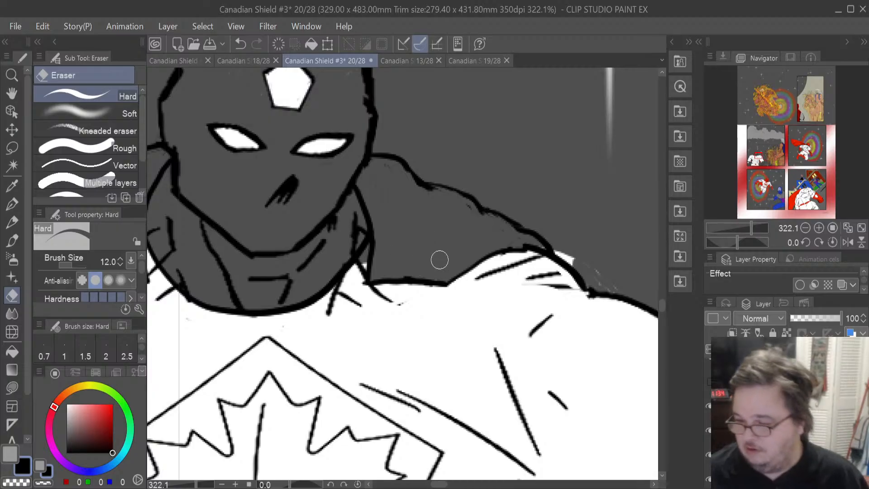
{"action": "mouse_move", "coordinate": [605, 276]}
{"action": "left_mouse_down"}
{"action": "mouse_move", "coordinate": [596, 275]}
{"action": "mouse_move", "coordinate": [599, 285]}
{"action": "mouse_move", "coordinate": [553, 243]}
{"action": "left_mouse_up"}
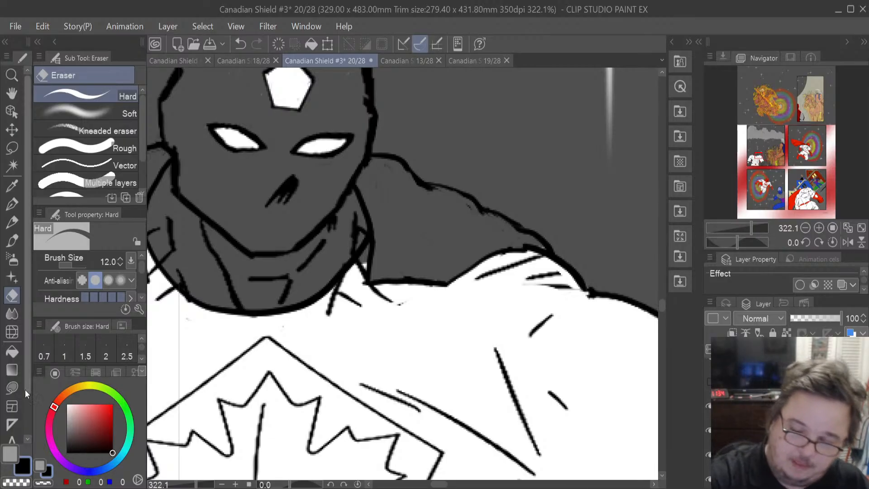
- Sample white from the cape, lasso-fill a gap along its top edge, and erase a stray line on the right shoulder
{"action": "left_click", "coordinate": [14, 186]}
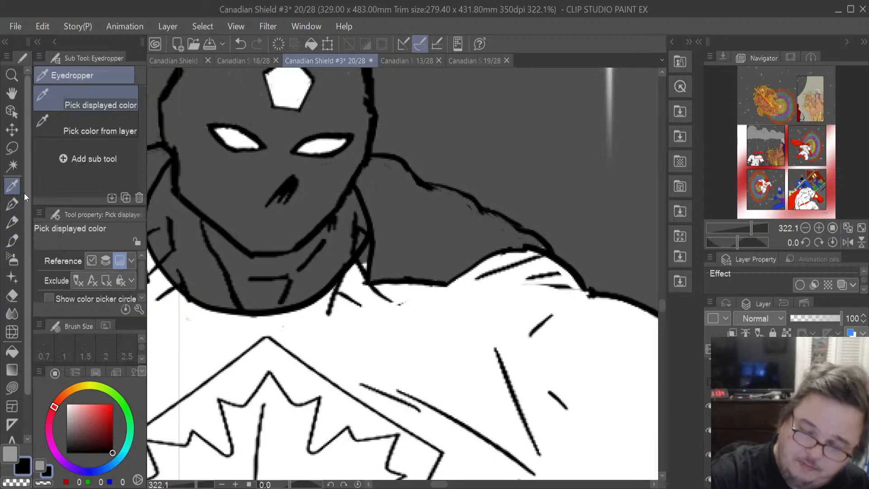
{"action": "left_click", "coordinate": [297, 321]}
{"action": "left_click", "coordinate": [16, 389]}
{"action": "mouse_move", "coordinate": [373, 265]}
{"action": "left_mouse_down"}
{"action": "mouse_move", "coordinate": [371, 234]}
{"action": "mouse_move", "coordinate": [350, 283]}
{"action": "left_mouse_up"}
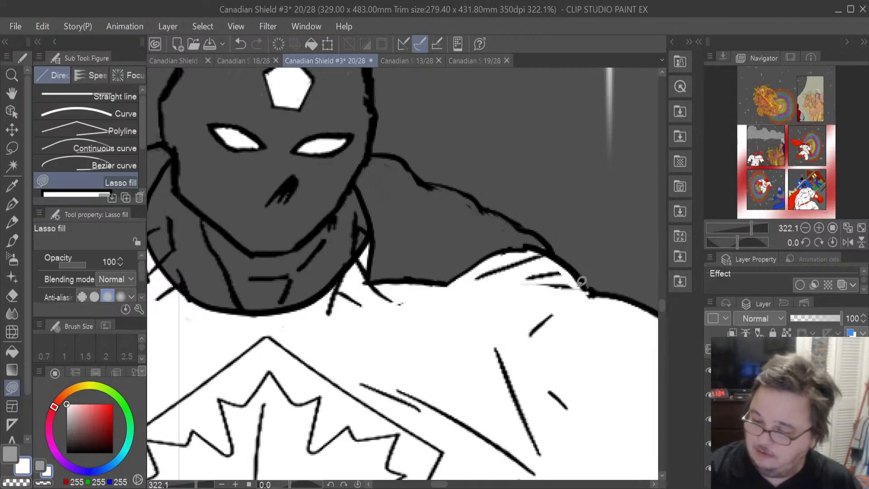
{"action": "left_click", "coordinate": [12, 295]}
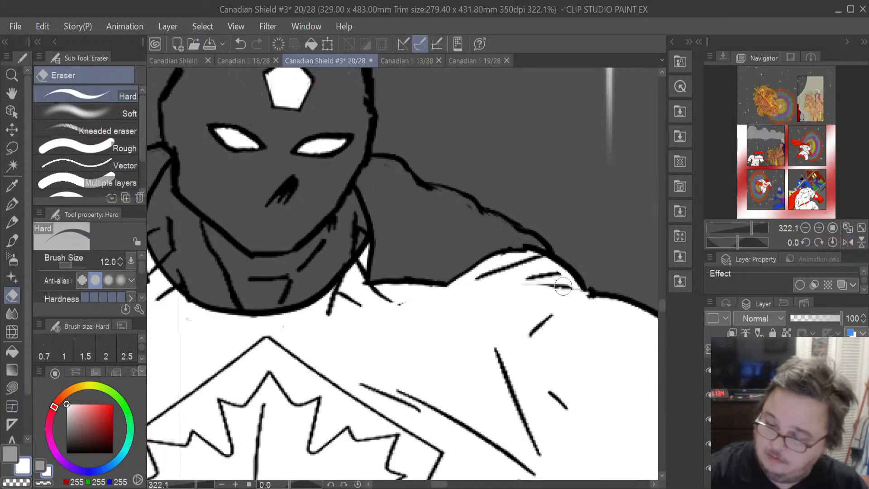
{"action": "left_click_drag", "start_coordinate": [558, 290], "coordinate": [523, 289]}
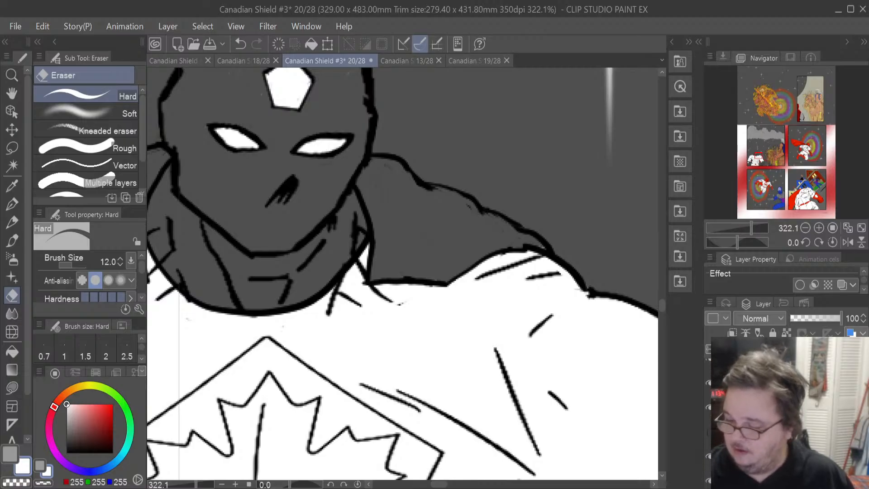
- Show the red colour layer again and erase red fill spilling over the cape's top edge around the neck and shoulders
{"action": "left_click", "coordinate": [709, 359]}
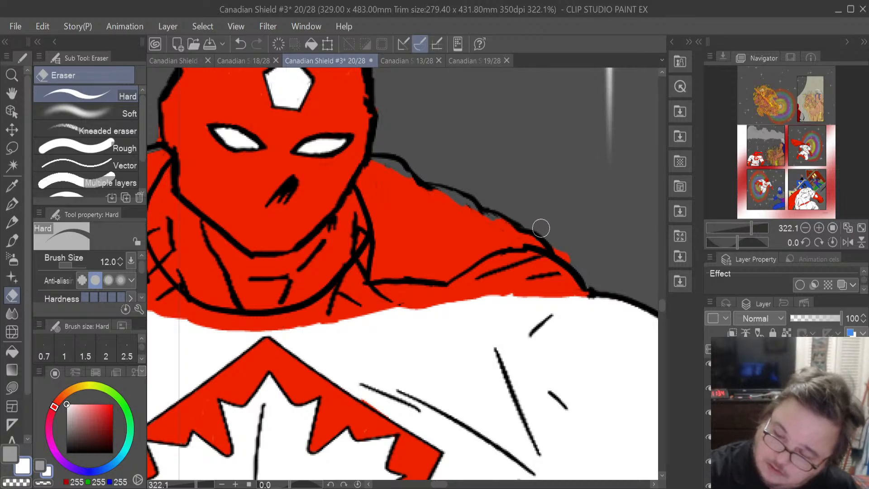
{"action": "left_click_drag", "start_coordinate": [559, 262], "coordinate": [575, 289]}
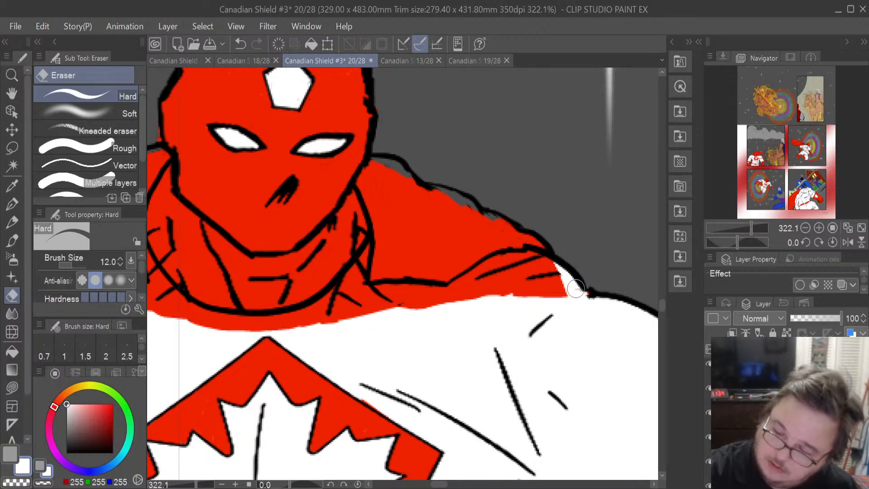
{"action": "mouse_move", "coordinate": [459, 293]}
{"action": "left_mouse_down"}
{"action": "mouse_move", "coordinate": [482, 275]}
{"action": "mouse_move", "coordinate": [464, 283]}
{"action": "mouse_move", "coordinate": [503, 263]}
{"action": "mouse_move", "coordinate": [533, 259]}
{"action": "mouse_move", "coordinate": [507, 261]}
{"action": "mouse_move", "coordinate": [547, 267]}
{"action": "mouse_move", "coordinate": [581, 287]}
{"action": "mouse_move", "coordinate": [560, 299]}
{"action": "mouse_move", "coordinate": [504, 303]}
{"action": "mouse_move", "coordinate": [485, 291]}
{"action": "mouse_move", "coordinate": [392, 308]}
{"action": "mouse_move", "coordinate": [379, 301]}
{"action": "mouse_move", "coordinate": [463, 296]}
{"action": "mouse_move", "coordinate": [452, 294]}
{"action": "mouse_move", "coordinate": [463, 286]}
{"action": "mouse_move", "coordinate": [381, 294]}
{"action": "mouse_move", "coordinate": [423, 295]}
{"action": "mouse_move", "coordinate": [392, 290]}
{"action": "mouse_move", "coordinate": [368, 298]}
{"action": "mouse_move", "coordinate": [364, 312]}
{"action": "mouse_move", "coordinate": [377, 312]}
{"action": "mouse_move", "coordinate": [351, 299]}
{"action": "mouse_move", "coordinate": [365, 249]}
{"action": "mouse_move", "coordinate": [354, 299]}
{"action": "mouse_move", "coordinate": [366, 295]}
{"action": "mouse_move", "coordinate": [329, 320]}
{"action": "mouse_move", "coordinate": [311, 323]}
{"action": "mouse_move", "coordinate": [345, 298]}
{"action": "mouse_move", "coordinate": [335, 300]}
{"action": "mouse_move", "coordinate": [353, 275]}
{"action": "mouse_move", "coordinate": [330, 302]}
{"action": "mouse_move", "coordinate": [268, 329]}
{"action": "mouse_move", "coordinate": [311, 317]}
{"action": "mouse_move", "coordinate": [253, 328]}
{"action": "left_mouse_up"}
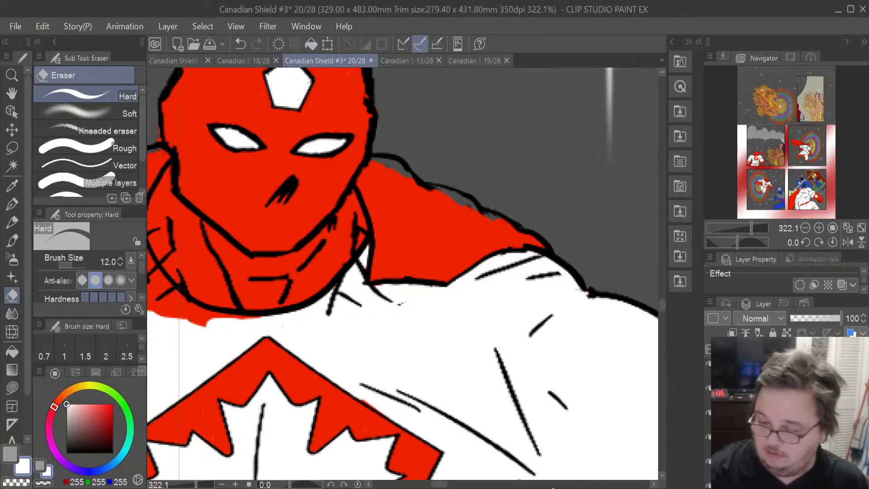
{"action": "left_click_drag", "start_coordinate": [439, 485], "coordinate": [430, 484]}
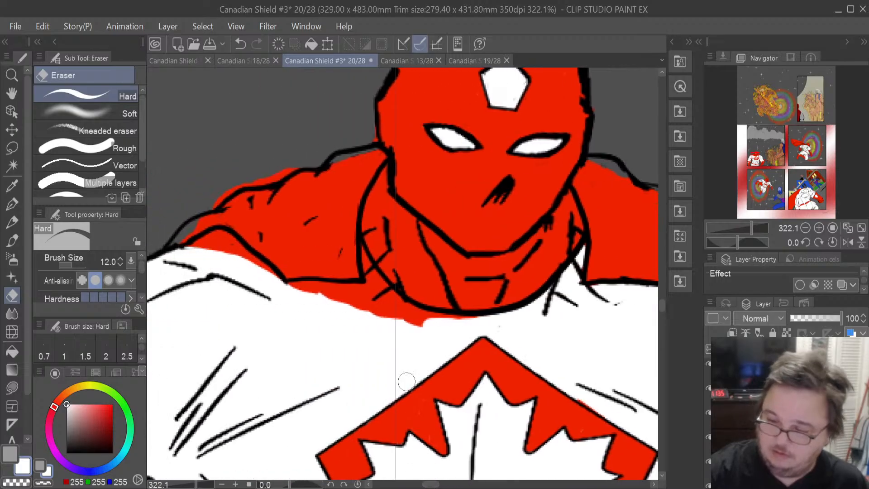
{"action": "mouse_move", "coordinate": [379, 291]}
{"action": "left_mouse_down"}
{"action": "mouse_move", "coordinate": [398, 317]}
{"action": "mouse_move", "coordinate": [453, 325]}
{"action": "left_mouse_up"}
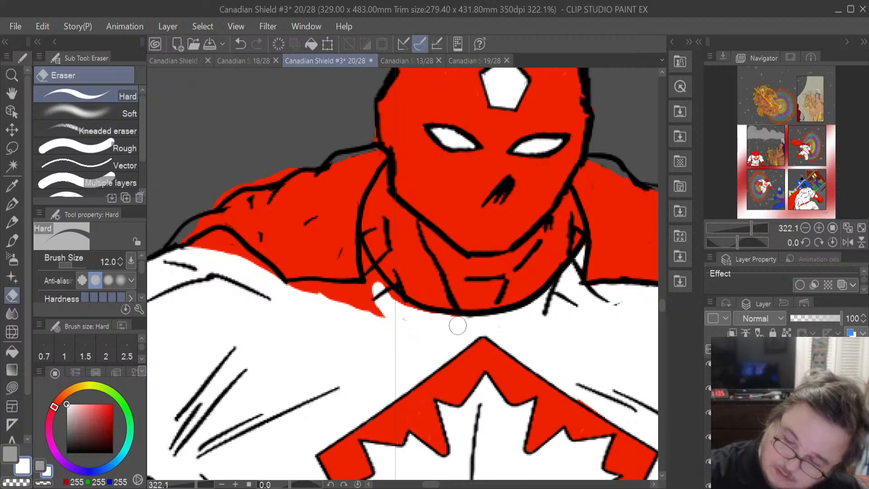
{"action": "mouse_move", "coordinate": [378, 288]}
{"action": "left_mouse_down"}
{"action": "mouse_move", "coordinate": [358, 247]}
{"action": "mouse_move", "coordinate": [405, 311]}
{"action": "left_mouse_up"}
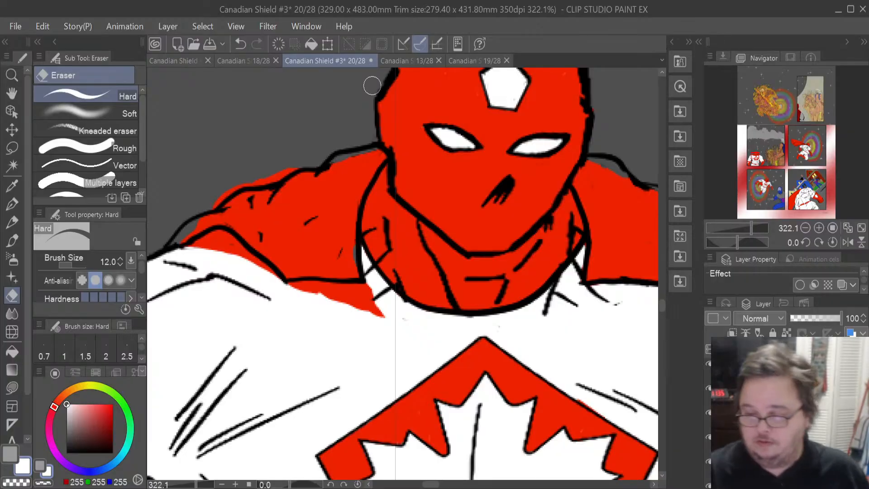
{"action": "mouse_move", "coordinate": [305, 295]}
{"action": "left_mouse_down"}
{"action": "mouse_move", "coordinate": [362, 291]}
{"action": "mouse_move", "coordinate": [340, 293]}
{"action": "mouse_move", "coordinate": [368, 300]}
{"action": "mouse_move", "coordinate": [377, 327]}
{"action": "mouse_move", "coordinate": [382, 311]}
{"action": "left_mouse_up"}
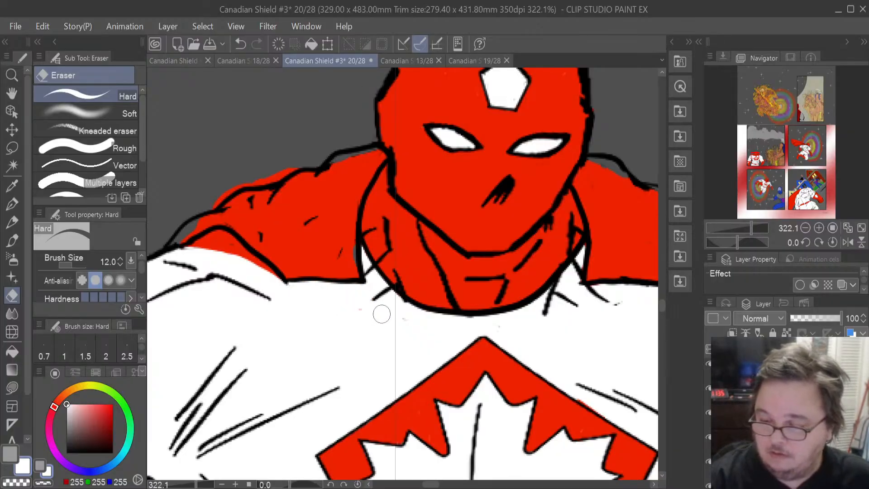
{"action": "left_click", "coordinate": [12, 388]}
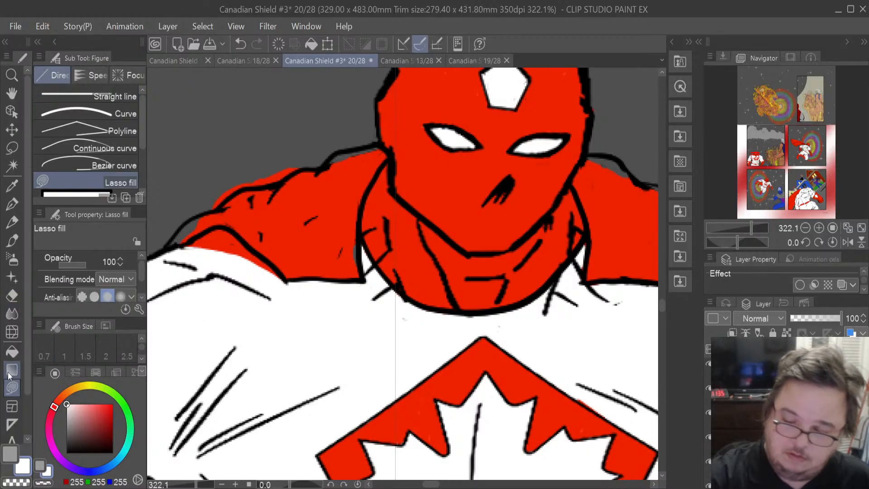
{"action": "left_click", "coordinate": [12, 296]}
{"action": "mouse_move", "coordinate": [259, 277]}
{"action": "left_mouse_down"}
{"action": "mouse_move", "coordinate": [245, 261]}
{"action": "mouse_move", "coordinate": [277, 287]}
{"action": "mouse_move", "coordinate": [224, 236]}
{"action": "mouse_move", "coordinate": [205, 243]}
{"action": "left_mouse_up"}
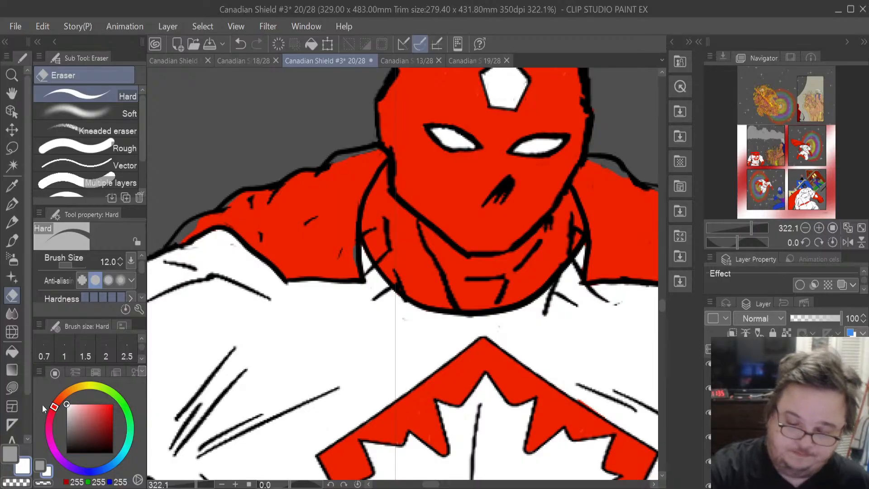
- Sample red from the hero's mask and lasso-fill gaps along the left shoulder's outline
{"action": "left_click", "coordinate": [12, 186]}
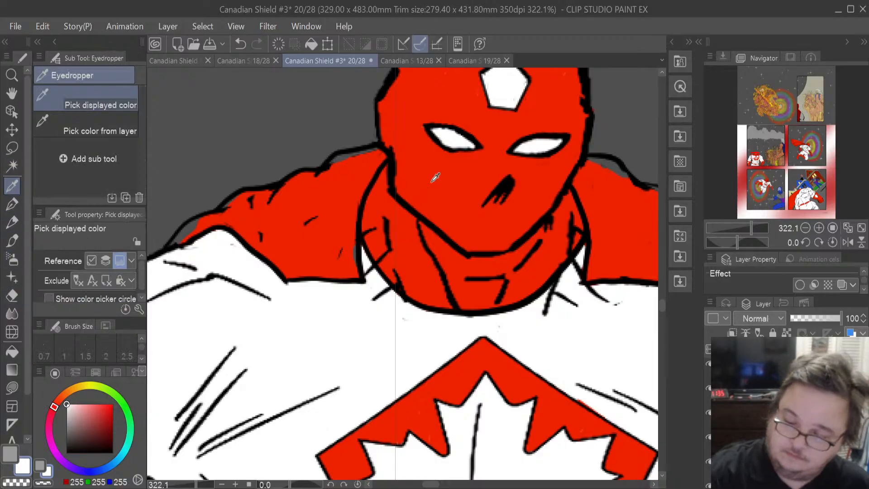
{"action": "left_click", "coordinate": [409, 182]}
{"action": "left_click", "coordinate": [12, 387]}
{"action": "mouse_move", "coordinate": [360, 252]}
{"action": "left_mouse_down"}
{"action": "mouse_move", "coordinate": [353, 272]}
{"action": "mouse_move", "coordinate": [362, 254]}
{"action": "left_mouse_up"}
{"action": "mouse_move", "coordinate": [378, 175]}
{"action": "left_mouse_down"}
{"action": "mouse_move", "coordinate": [386, 146]}
{"action": "mouse_move", "coordinate": [346, 146]}
{"action": "mouse_move", "coordinate": [333, 156]}
{"action": "left_mouse_up"}
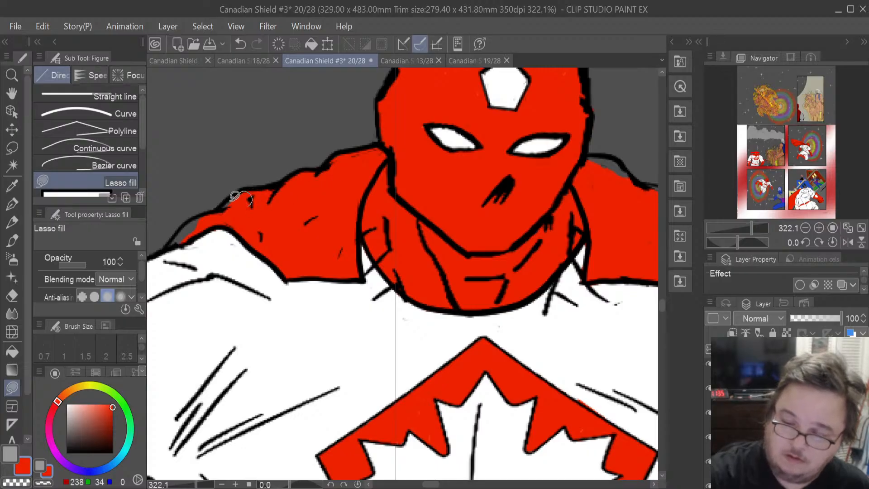
{"action": "mouse_move", "coordinate": [208, 229]}
{"action": "left_mouse_down"}
{"action": "mouse_move", "coordinate": [171, 247]}
{"action": "mouse_move", "coordinate": [191, 223]}
{"action": "mouse_move", "coordinate": [229, 210]}
{"action": "left_mouse_up"}
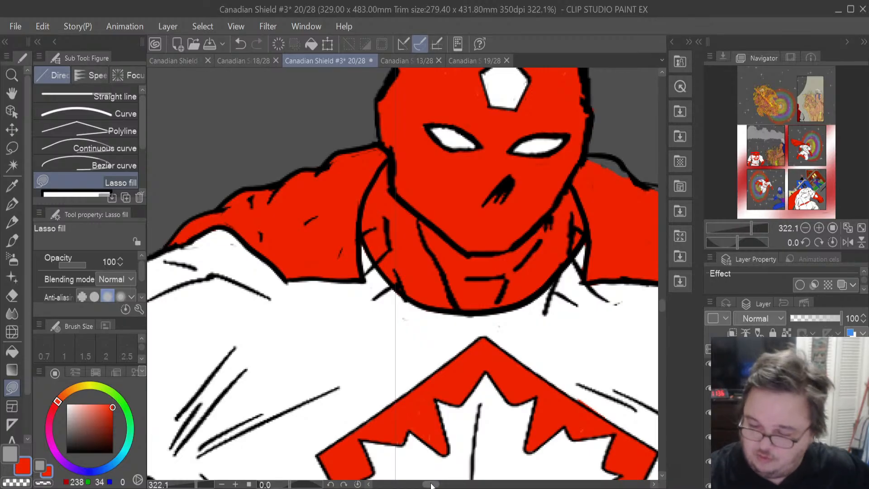
- Lasso-fill the red gap along the top edge of the right shoulder, then switch back to the eraser
{"action": "left_click_drag", "start_coordinate": [433, 484], "coordinate": [440, 484]}
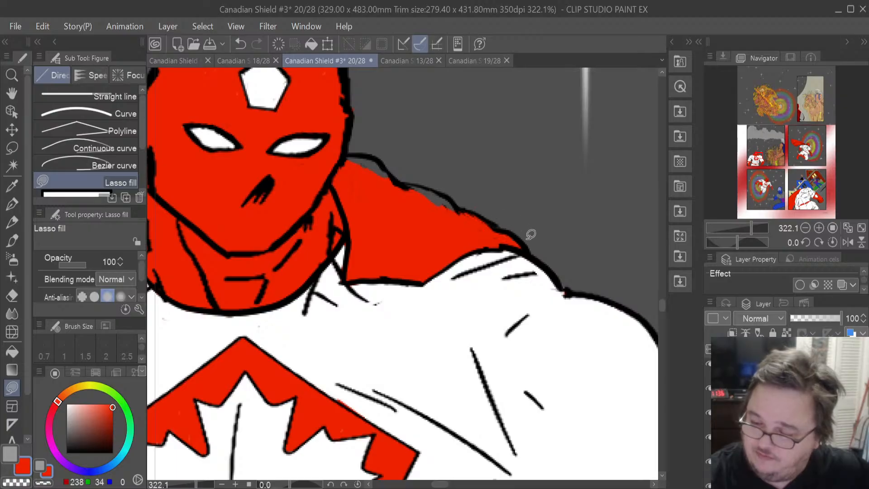
{"action": "mouse_move", "coordinate": [459, 213]}
{"action": "left_mouse_down"}
{"action": "mouse_move", "coordinate": [430, 188]}
{"action": "mouse_move", "coordinate": [389, 201]}
{"action": "mouse_move", "coordinate": [396, 155]}
{"action": "mouse_move", "coordinate": [398, 180]}
{"action": "mouse_move", "coordinate": [378, 159]}
{"action": "mouse_move", "coordinate": [342, 156]}
{"action": "left_mouse_up"}
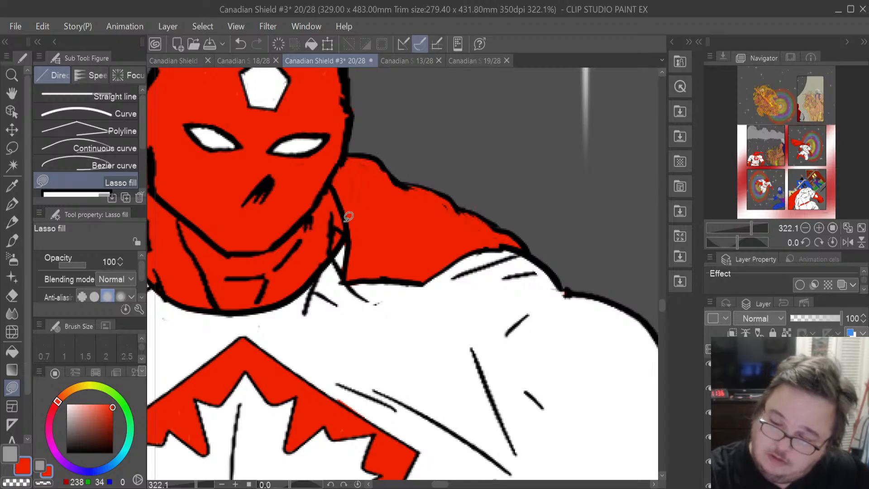
{"action": "left_click", "coordinate": [17, 294]}
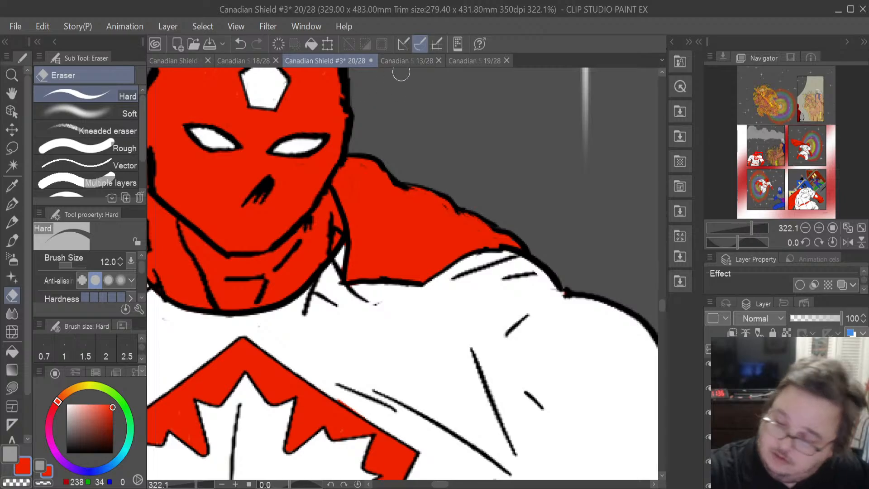
- Pan and zoom across the hero's panel to inspect the costume's colour fills for gaps
{"action": "left_click_drag", "start_coordinate": [661, 305], "coordinate": [660, 295]}
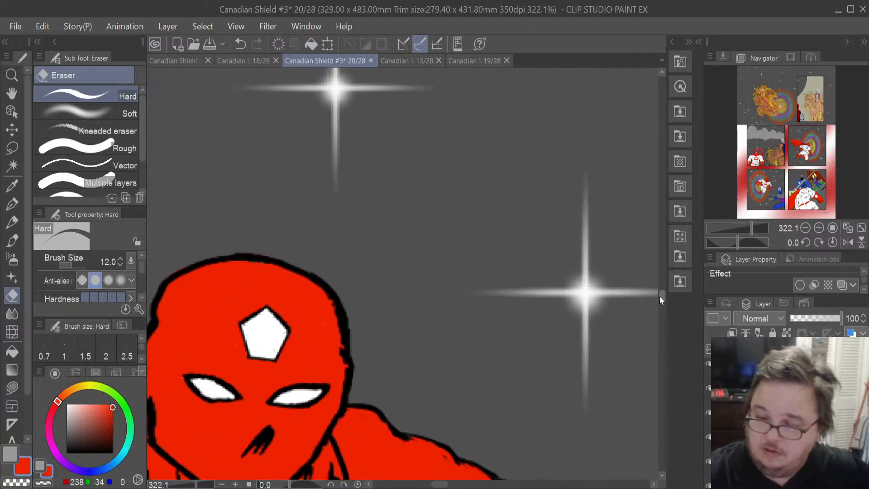
{"action": "left_click_drag", "start_coordinate": [444, 485], "coordinate": [431, 484]}
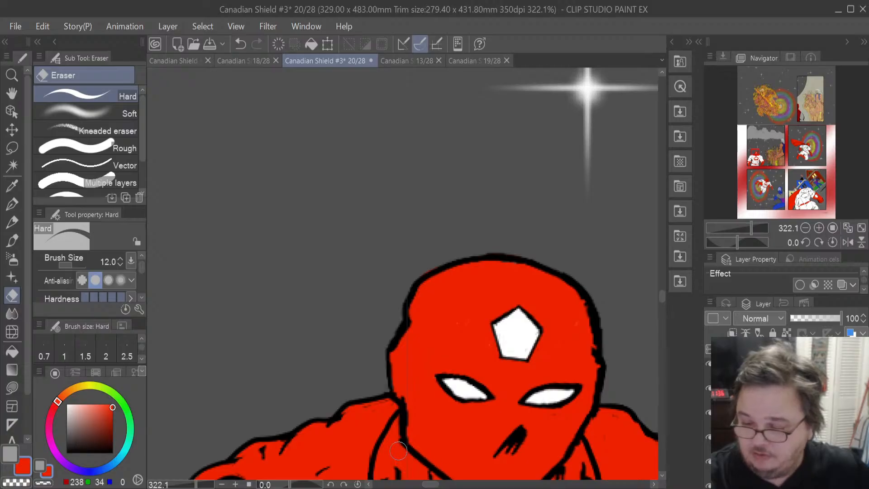
{"action": "left_click_drag", "start_coordinate": [660, 298], "coordinate": [663, 302]}
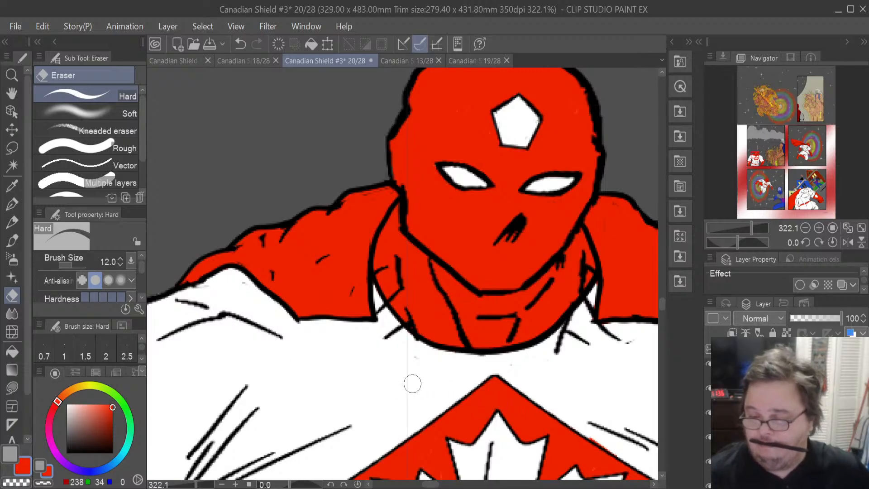
{"action": "scroll", "coordinate": [412, 383], "scroll_direction": "down", "scroll_amount": 3}
{"action": "scroll", "coordinate": [412, 383], "scroll_direction": "up", "scroll_amount": 4}
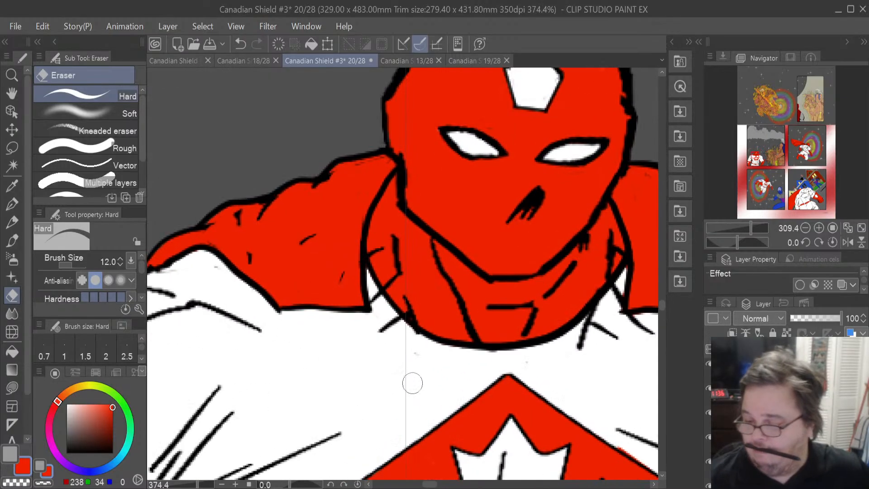
{"action": "left_click_drag", "start_coordinate": [661, 305], "coordinate": [661, 312]}
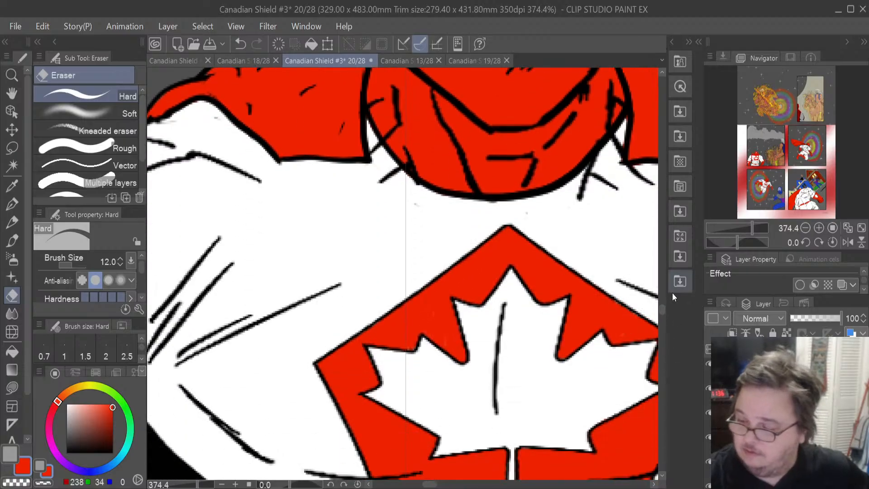
{"action": "left_click_drag", "start_coordinate": [661, 311], "coordinate": [664, 315]}
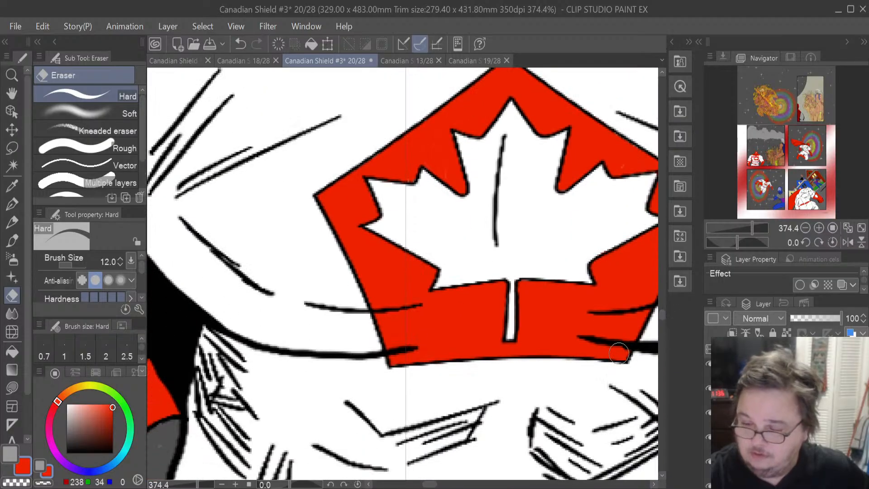
{"action": "left_click_drag", "start_coordinate": [447, 486], "coordinate": [456, 486]}
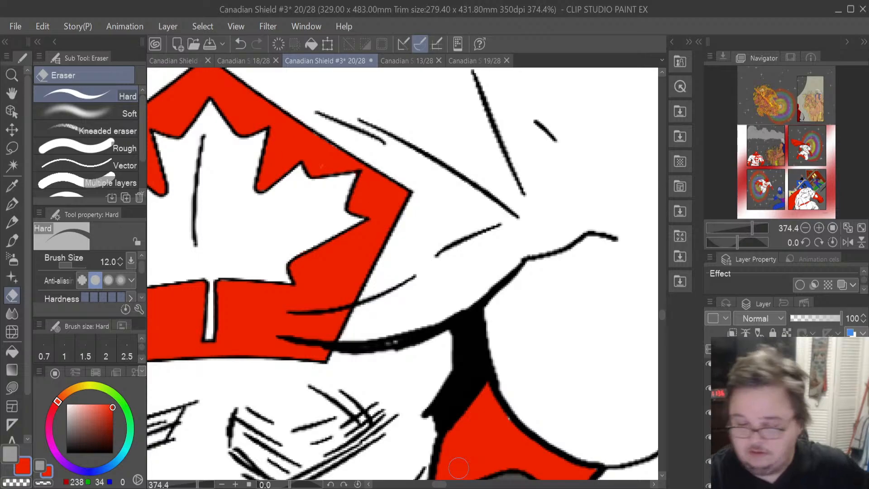
{"action": "key", "text": "u"}
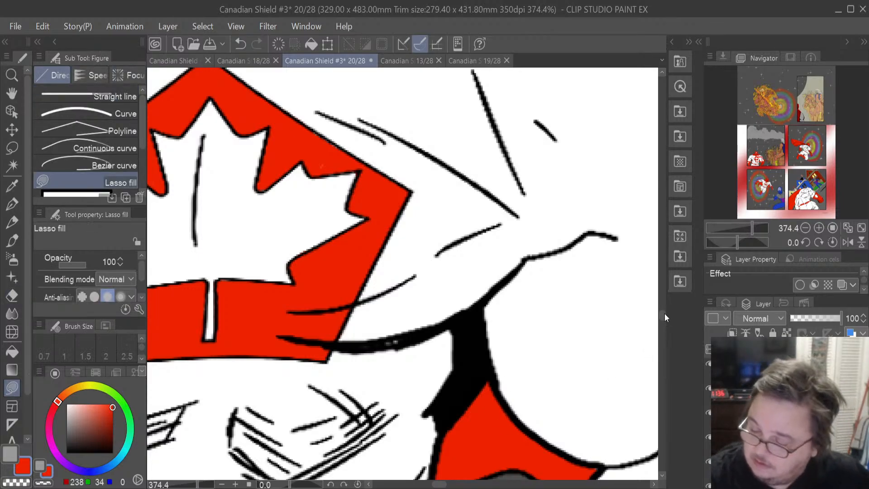
{"action": "left_click_drag", "start_coordinate": [663, 317], "coordinate": [663, 328]}
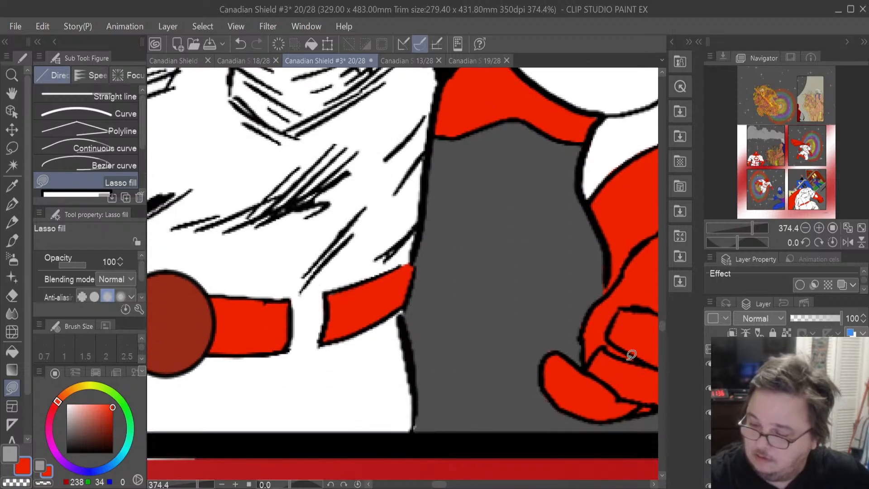
{"action": "left_click_drag", "start_coordinate": [442, 484], "coordinate": [450, 486]}
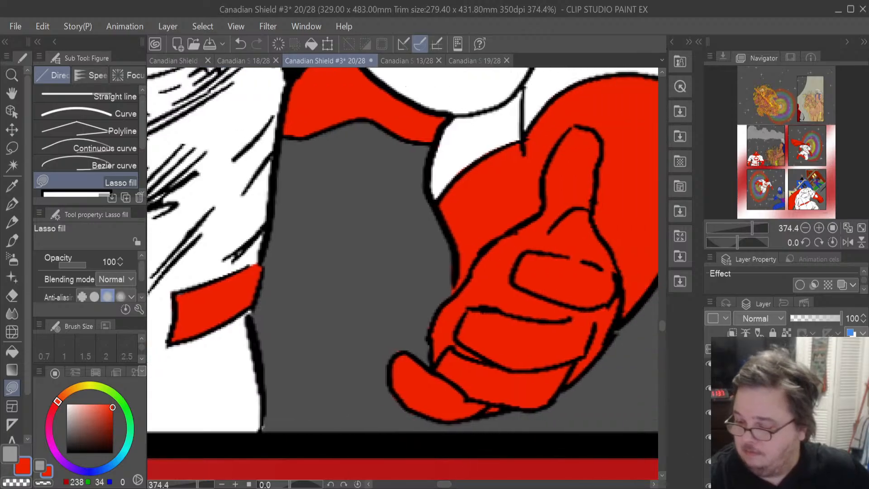
{"action": "key", "text": "e"}
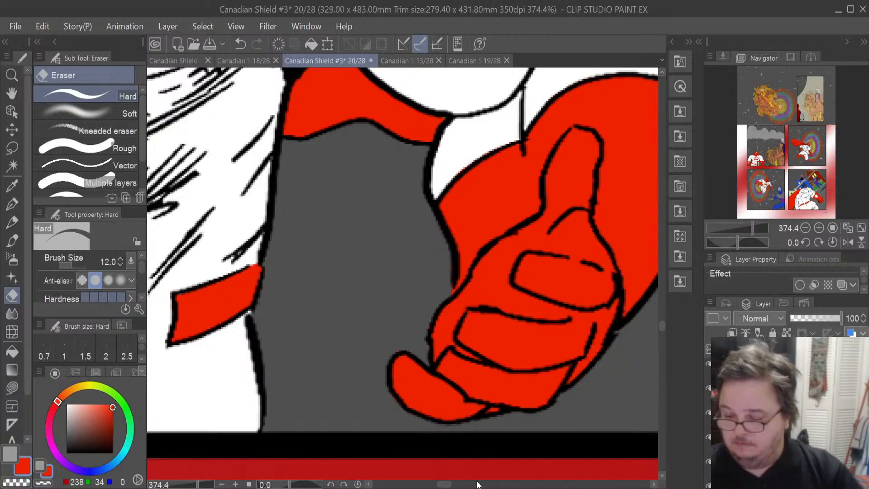
{"action": "left_click_drag", "start_coordinate": [446, 485], "coordinate": [450, 485]}
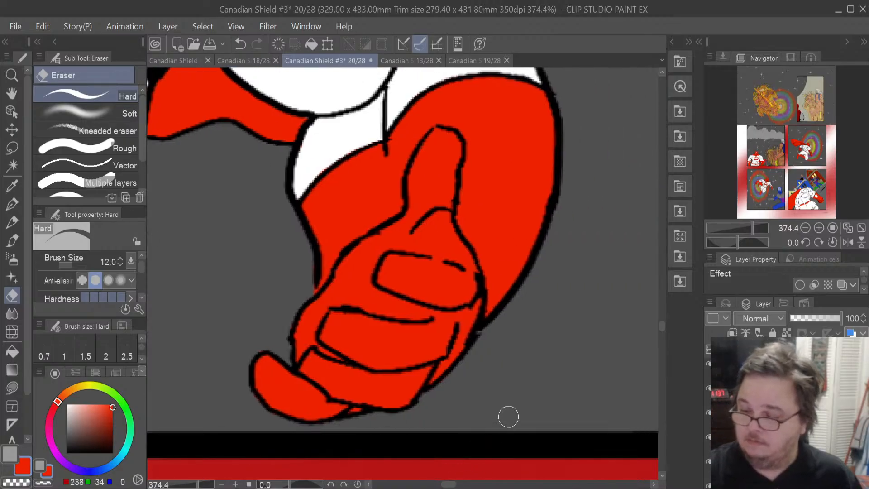
{"action": "left_click_drag", "start_coordinate": [660, 324], "coordinate": [662, 311]}
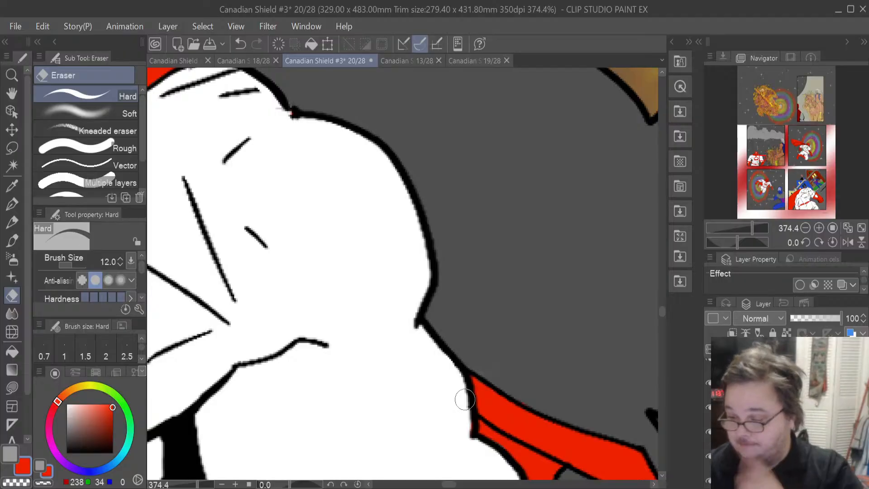
{"action": "scroll", "coordinate": [661, 312], "scroll_direction": "up", "scroll_amount": 5}
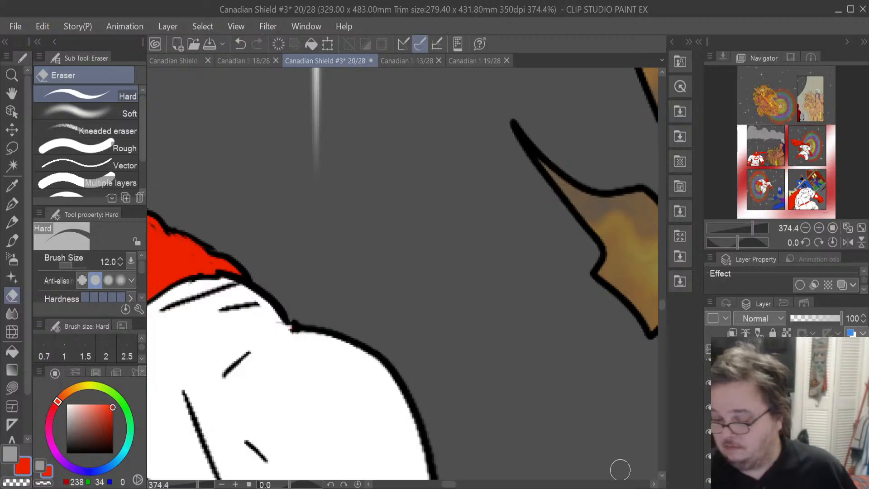
{"action": "left_click_drag", "start_coordinate": [454, 487], "coordinate": [420, 487]}
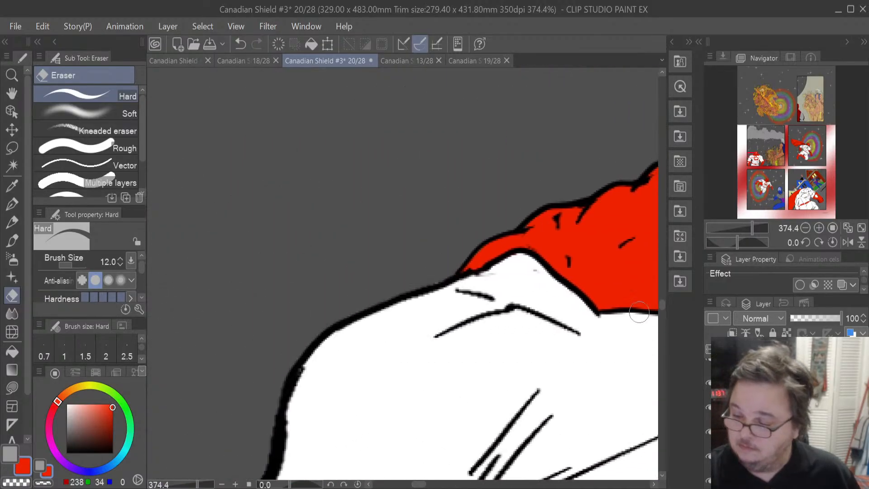
{"action": "left_click_drag", "start_coordinate": [662, 304], "coordinate": [661, 324]}
{"action": "scroll", "coordinate": [661, 324], "scroll_direction": "up", "scroll_amount": 1}
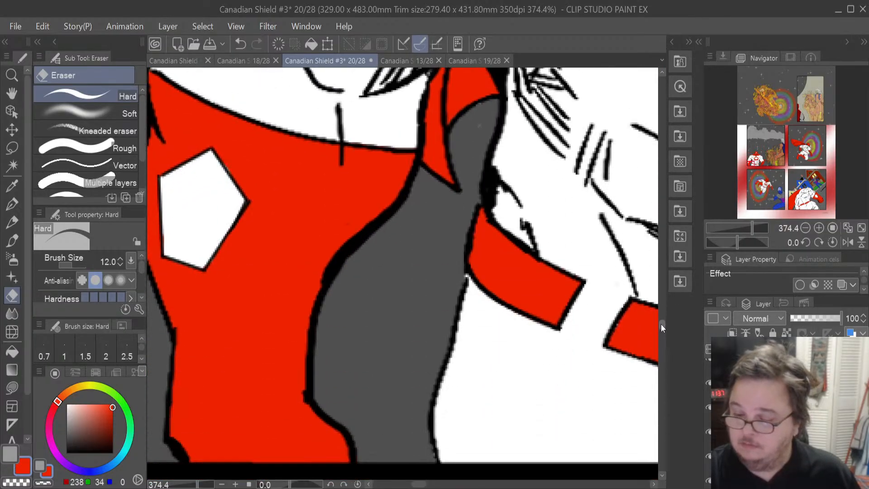
{"action": "left_click_drag", "start_coordinate": [421, 485], "coordinate": [416, 484]}
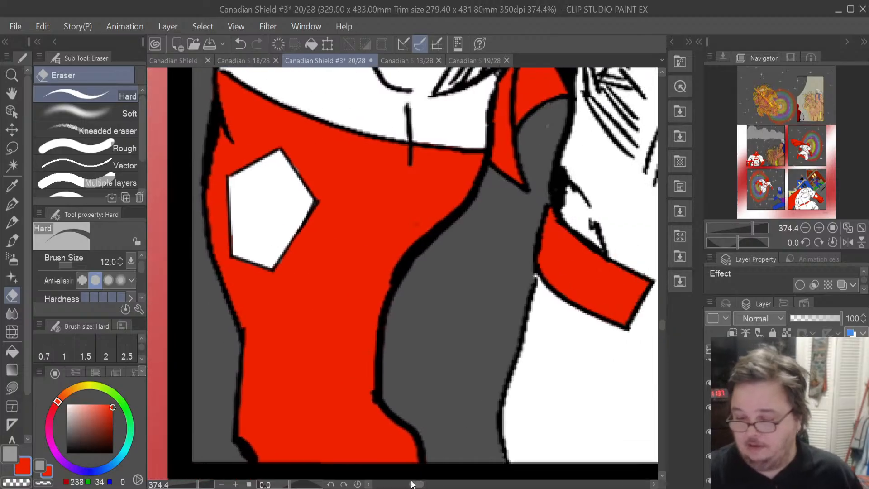
{"action": "scroll", "coordinate": [446, 244], "scroll_direction": "down", "scroll_amount": 5}
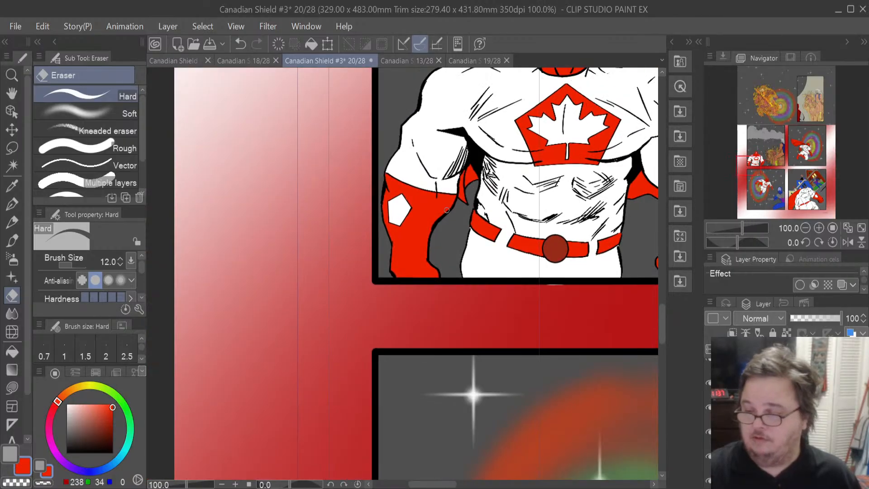
{"action": "scroll", "coordinate": [447, 210], "scroll_direction": "down", "scroll_amount": 1}
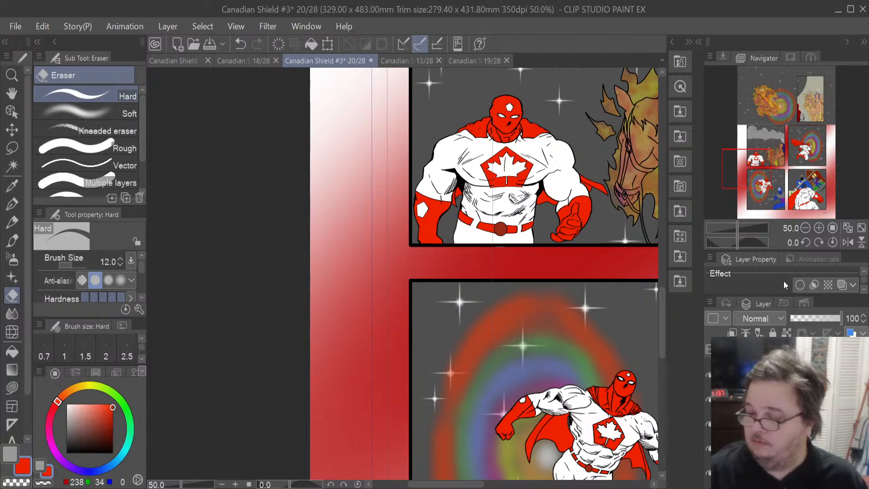
{"action": "key", "text": "ctrl+shift+d"}
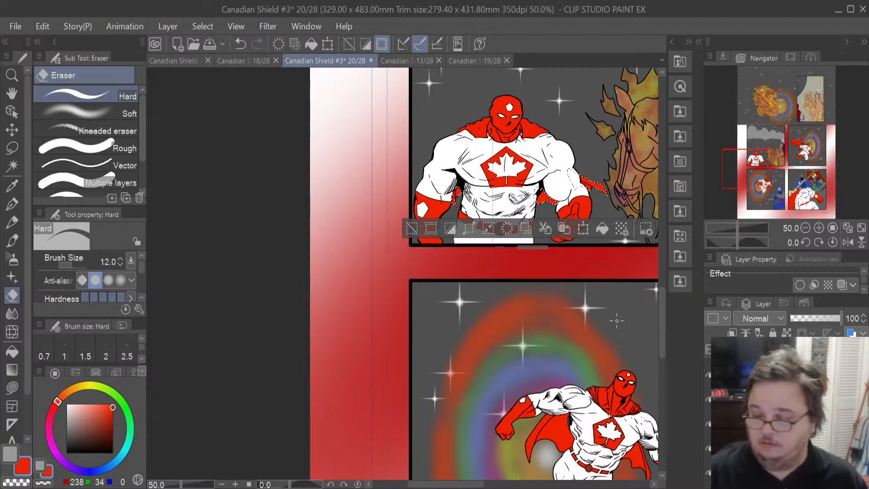
- Sample the dark red of the cloaked figure's cape in the upper panel
{"action": "left_click_drag", "start_coordinate": [661, 339], "coordinate": [645, 293]}
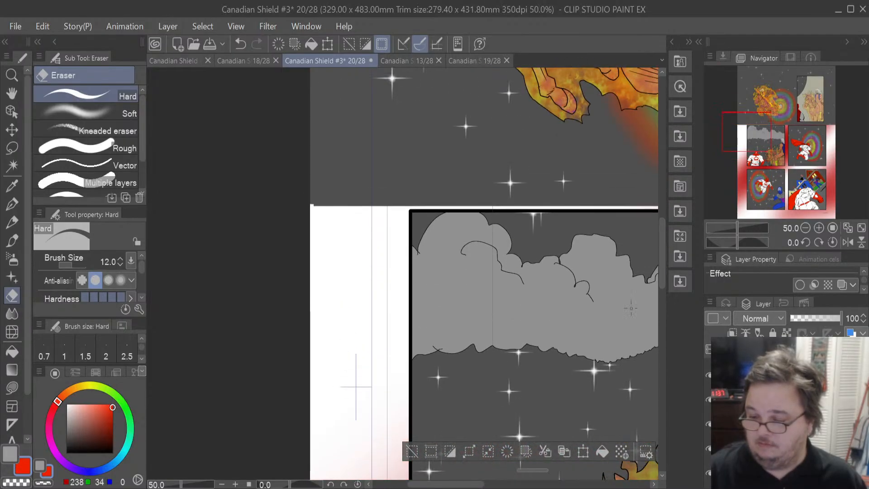
{"action": "left_click_drag", "start_coordinate": [470, 486], "coordinate": [541, 487]}
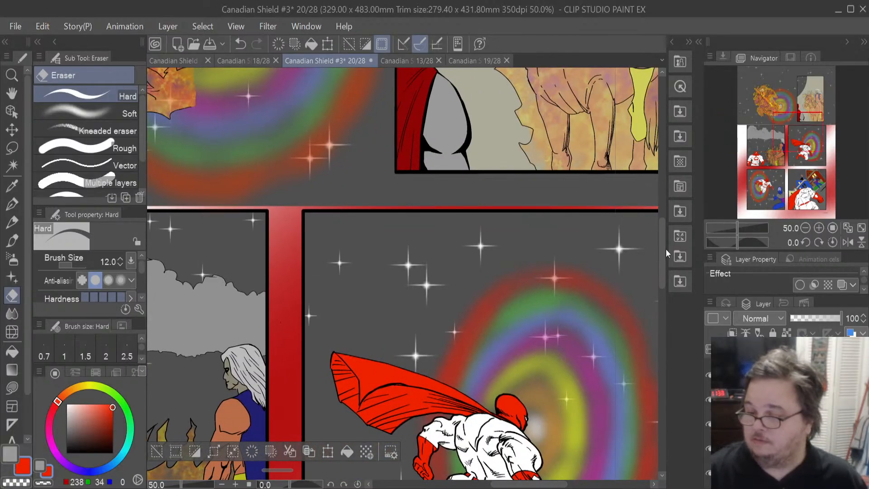
{"action": "left_click_drag", "start_coordinate": [662, 254], "coordinate": [665, 230]}
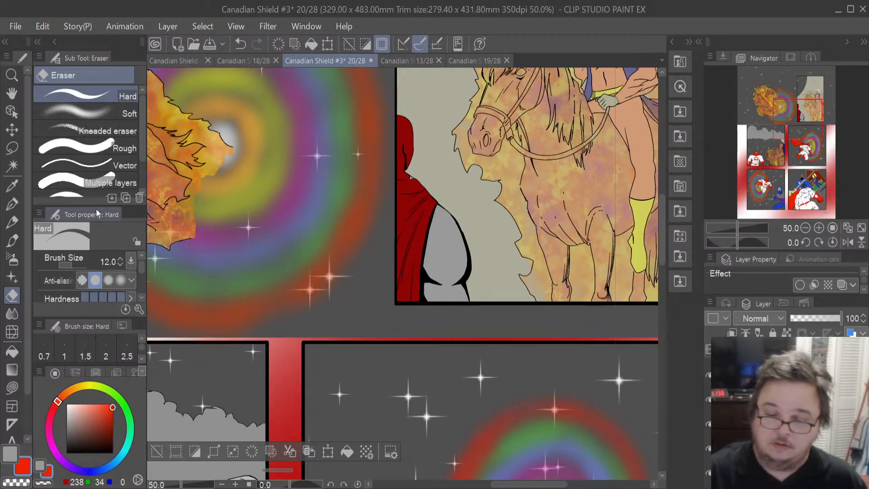
{"action": "left_click", "coordinate": [11, 185]}
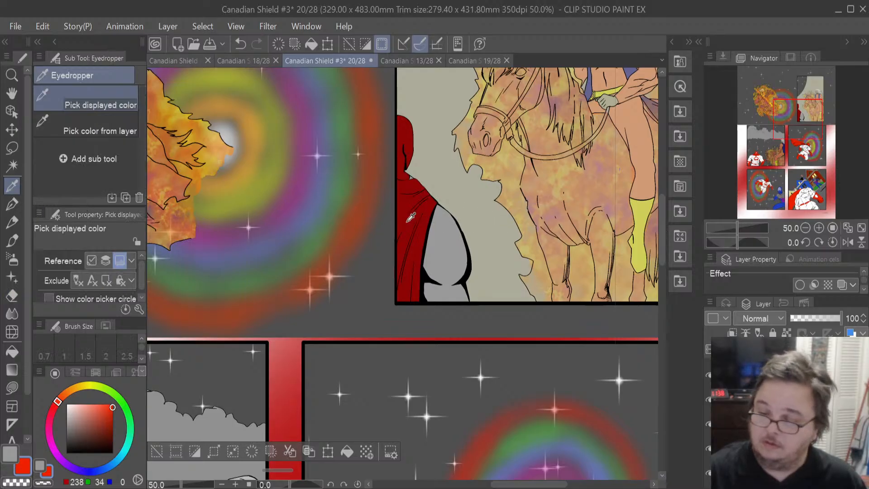
{"action": "left_click", "coordinate": [409, 232]}
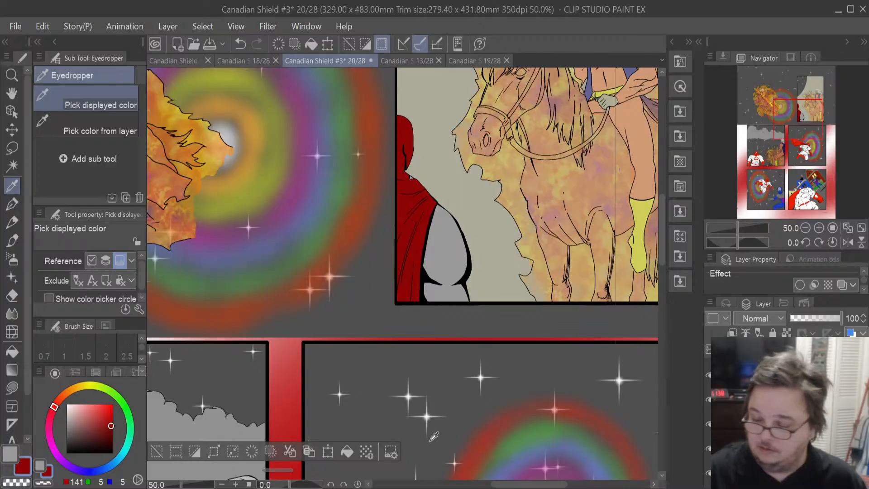
{"action": "left_click_drag", "start_coordinate": [532, 485], "coordinate": [464, 486]}
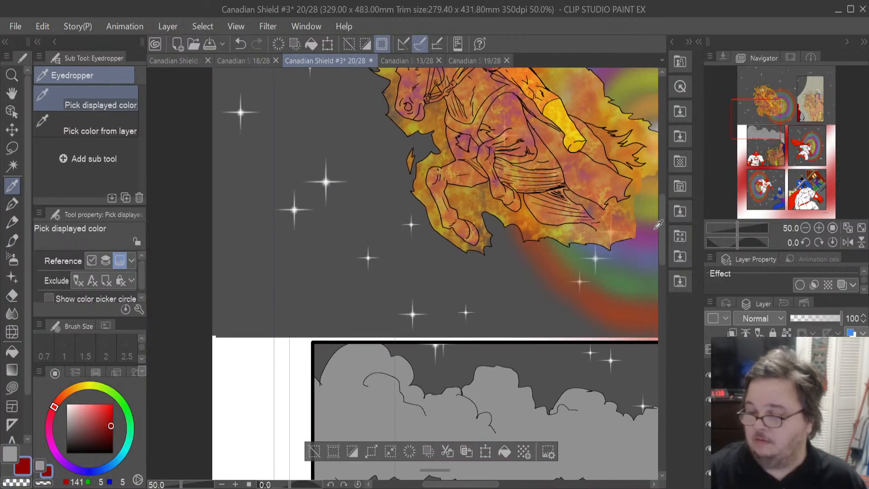
{"action": "left_click_drag", "start_coordinate": [663, 228], "coordinate": [675, 292]}
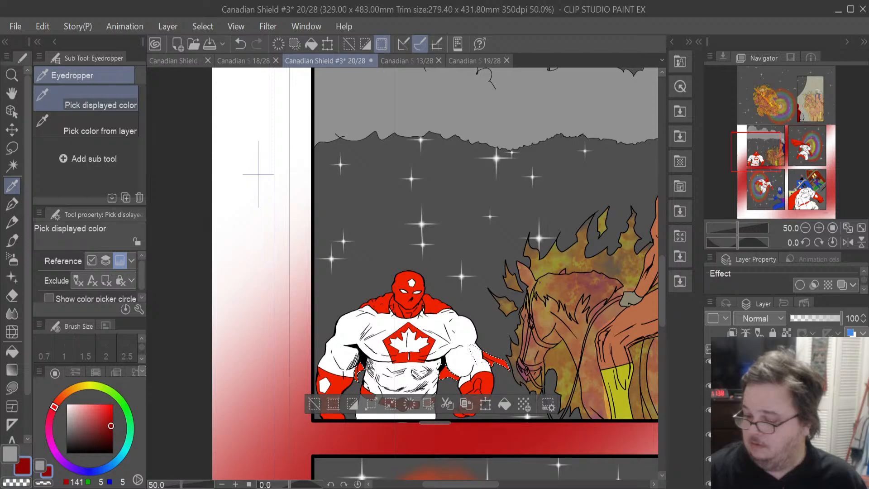
- Select the hero's white costume areas and fill them with grey
{"action": "left_click", "coordinate": [779, 413]}
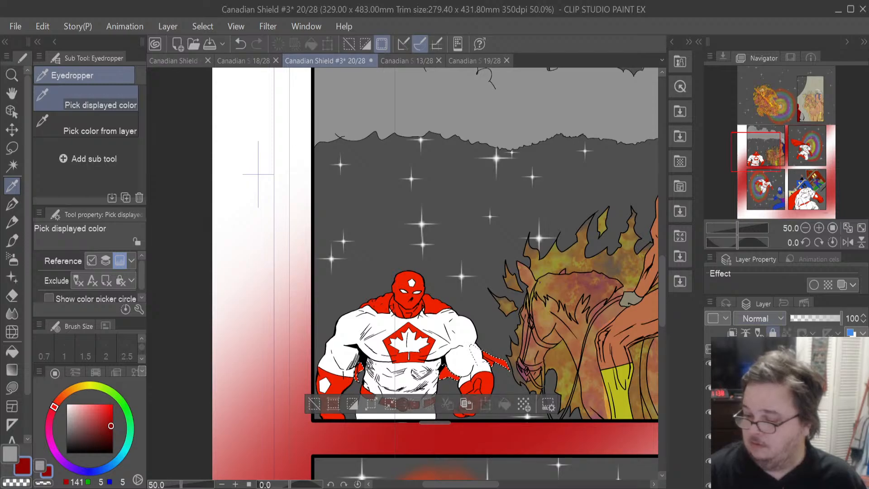
{"action": "left_click", "coordinate": [769, 412]}
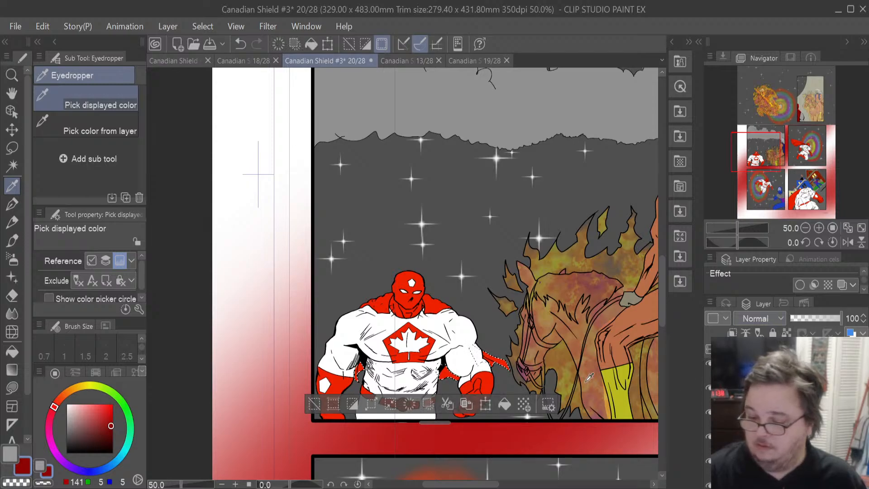
{"action": "left_click", "coordinate": [507, 407]}
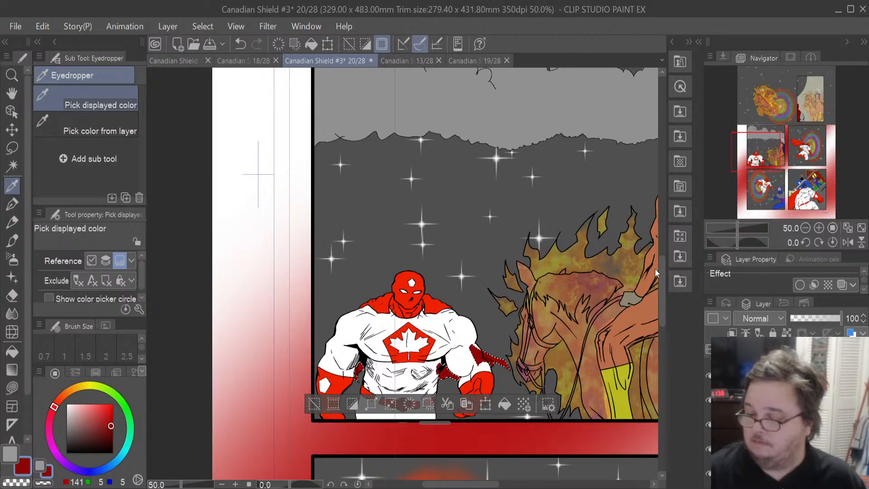
{"action": "left_click", "coordinate": [744, 400], "text": "ctrl"}
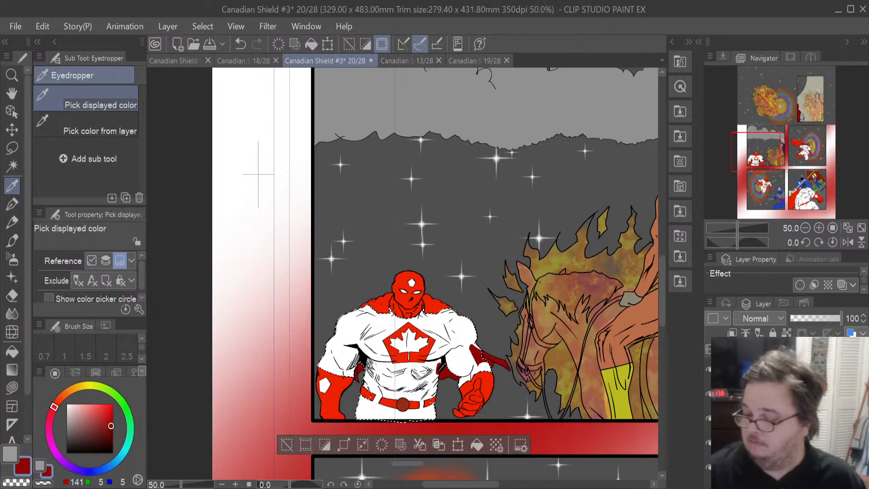
{"action": "left_click", "coordinate": [770, 394]}
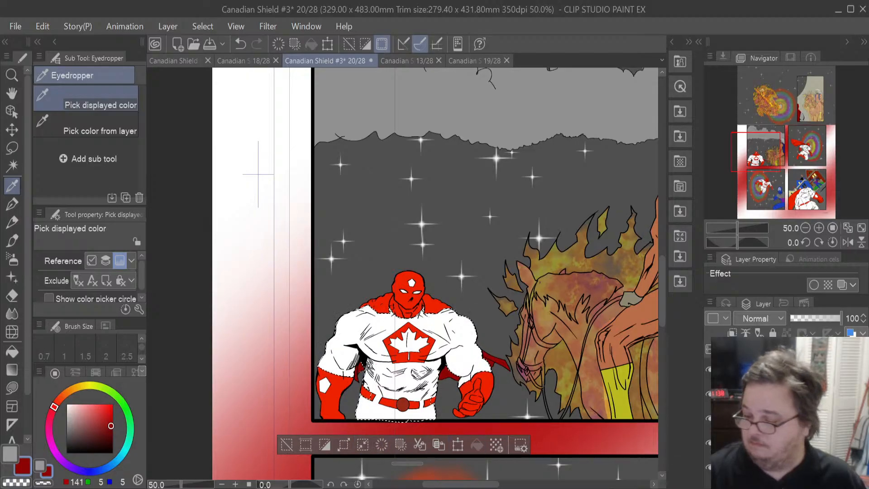
{"action": "left_click", "coordinate": [769, 407]}
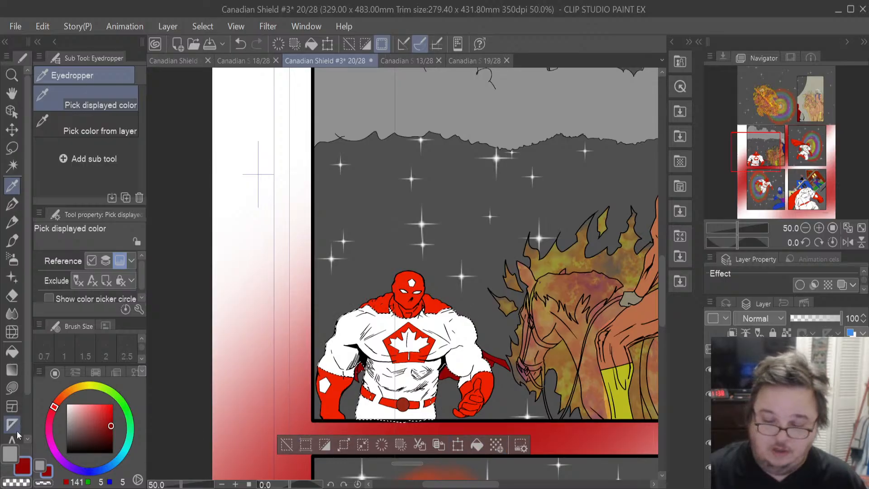
{"action": "left_click", "coordinate": [11, 454]}
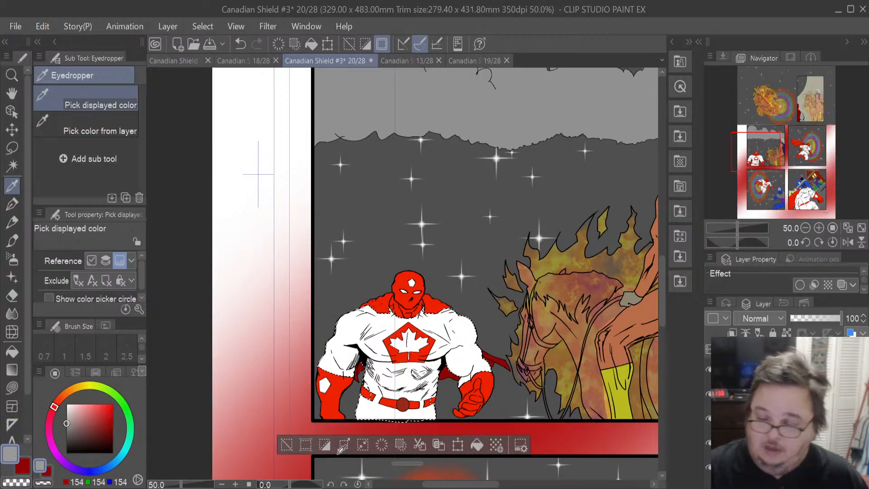
{"action": "left_click", "coordinate": [478, 444]}
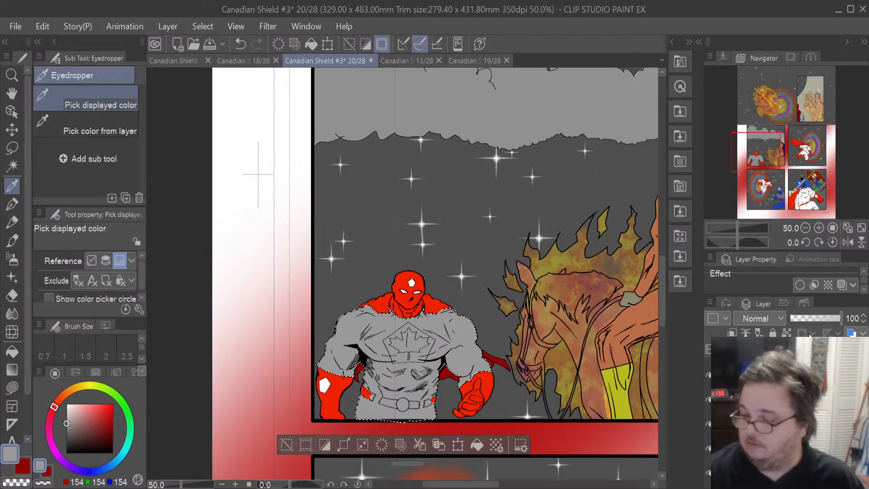
- Select the hero's red costume areas and clear the grey from them and the maple leaf
{"action": "left_click", "coordinate": [754, 399], "text": "ctrl"}
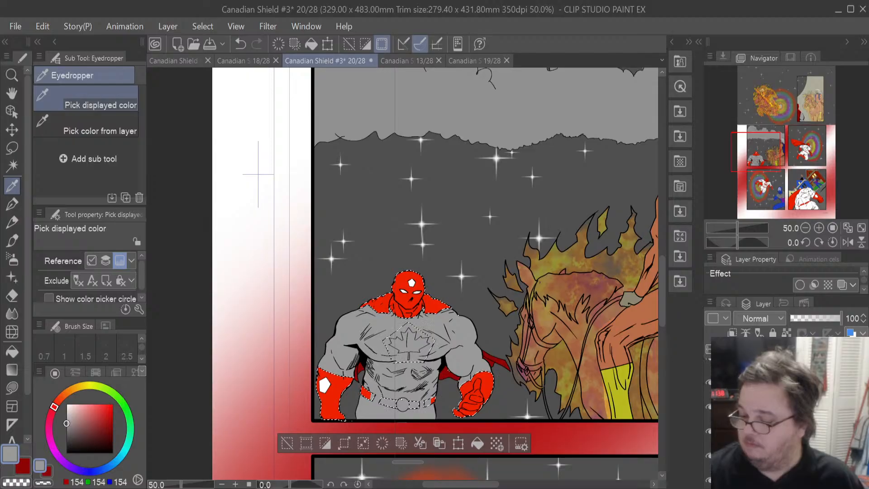
{"action": "left_click", "coordinate": [785, 378]}
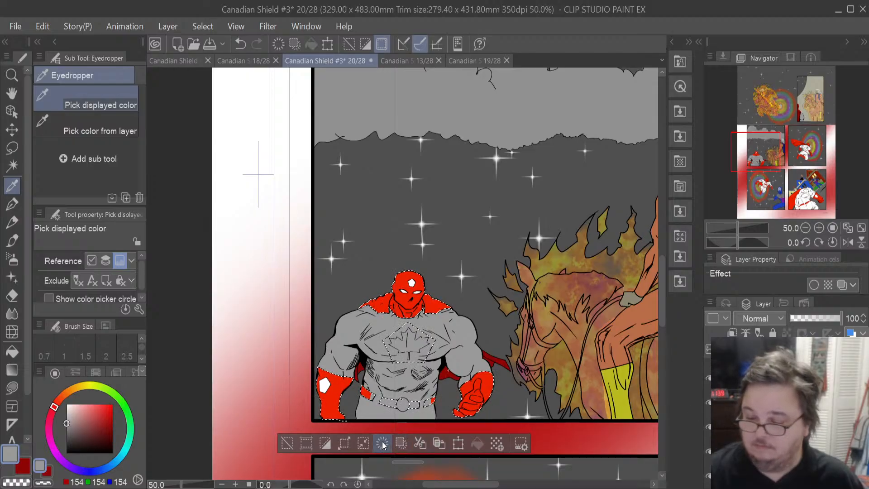
{"action": "left_click", "coordinate": [382, 443]}
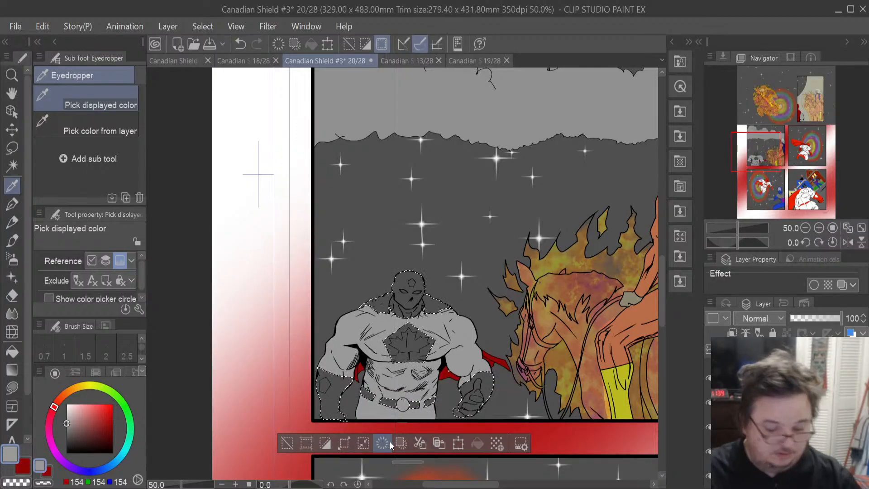
{"action": "key", "text": "ctrl+z"}
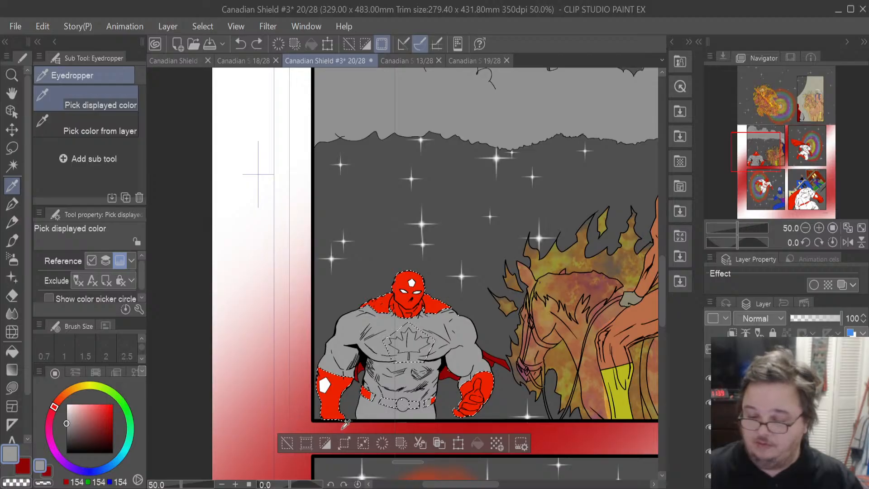
{"action": "left_click", "coordinate": [381, 443]}
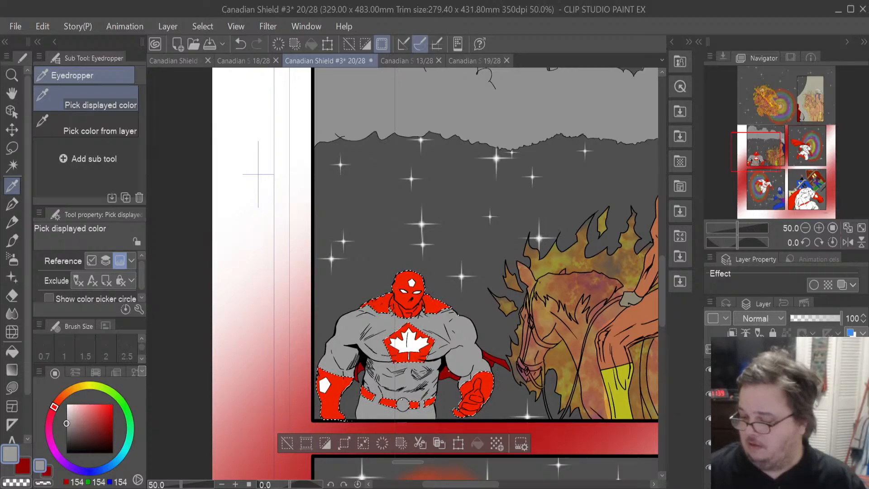
- Fill the hero's red costume areas with the sampled dark red, then undo the last two actions
{"action": "left_click", "coordinate": [779, 418]}
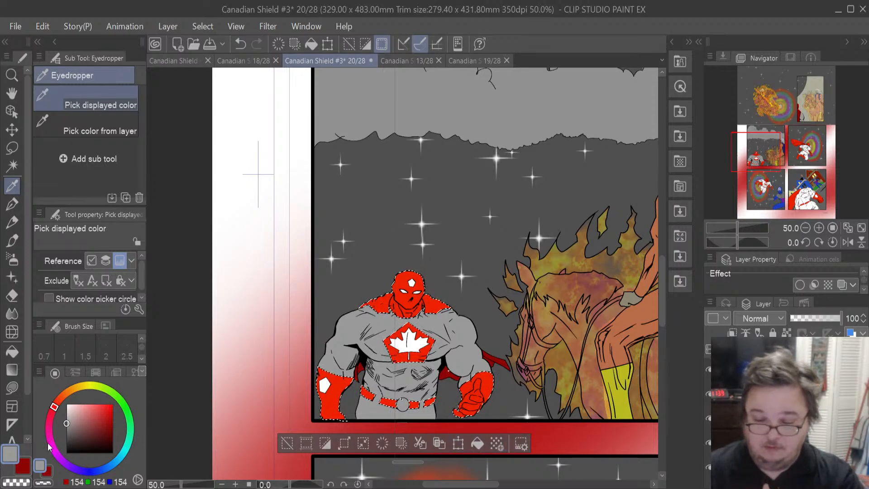
{"action": "left_click", "coordinate": [27, 467]}
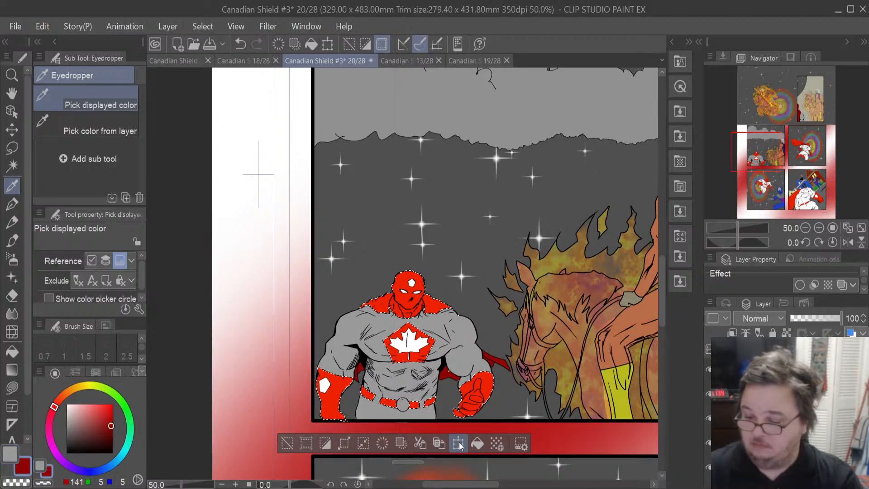
{"action": "left_click", "coordinate": [477, 443]}
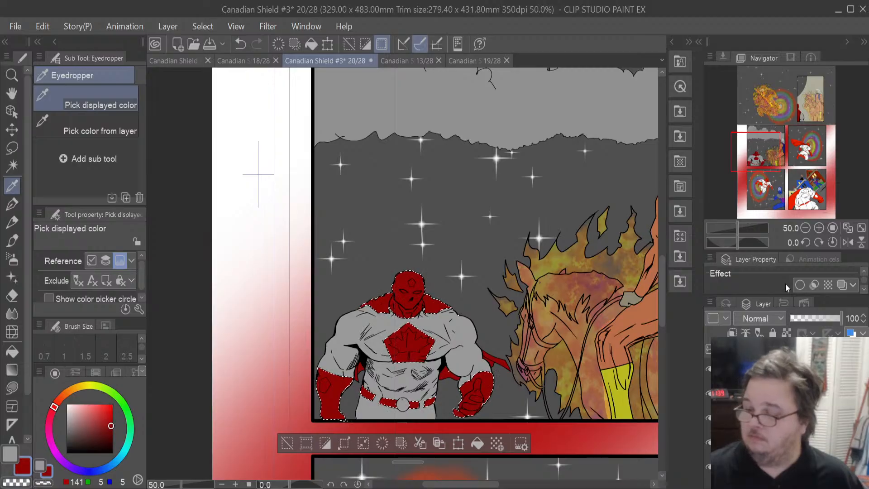
{"action": "key", "text": "ctrl+z"}
{"action": "key", "text": "ctrl+z"}
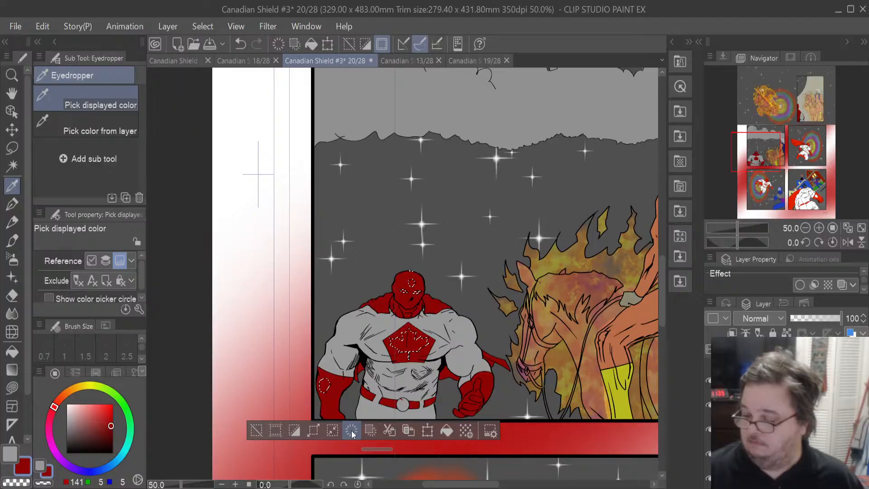
- Clear the dark red from the maple leaf on the hero's chest
{"action": "left_click", "coordinate": [774, 405]}
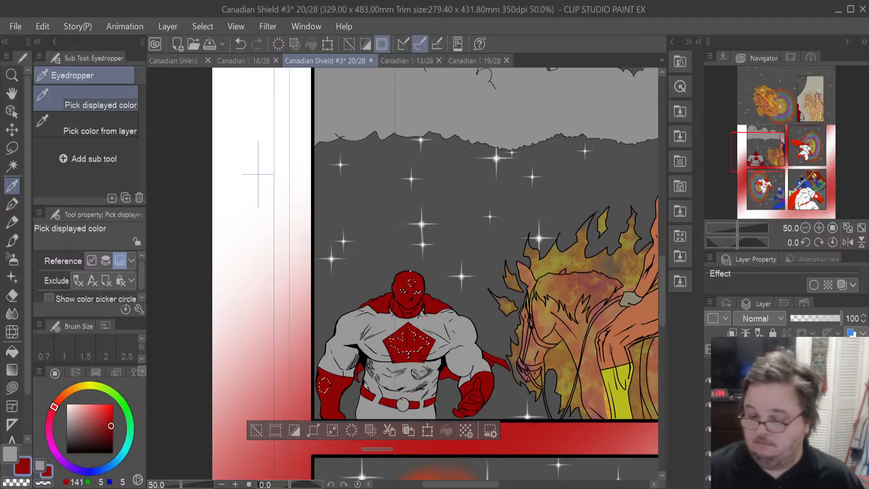
{"action": "left_click", "coordinate": [358, 430]}
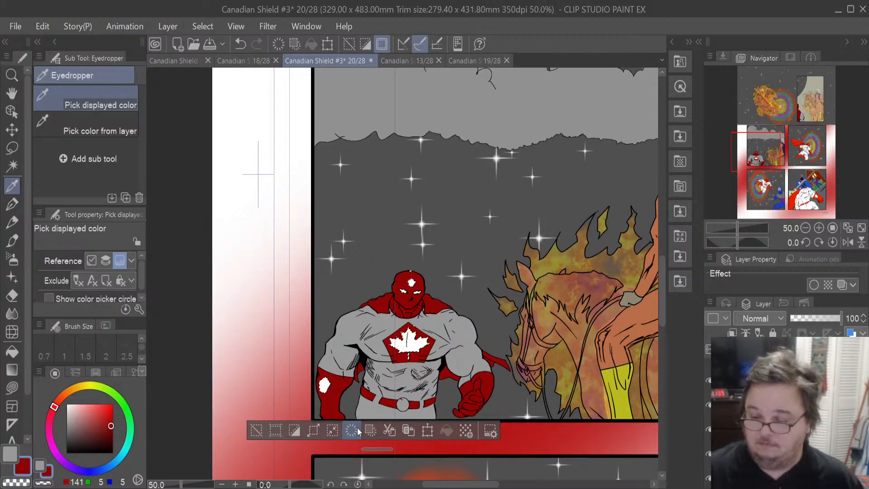
{"action": "left_click", "coordinate": [775, 417]}
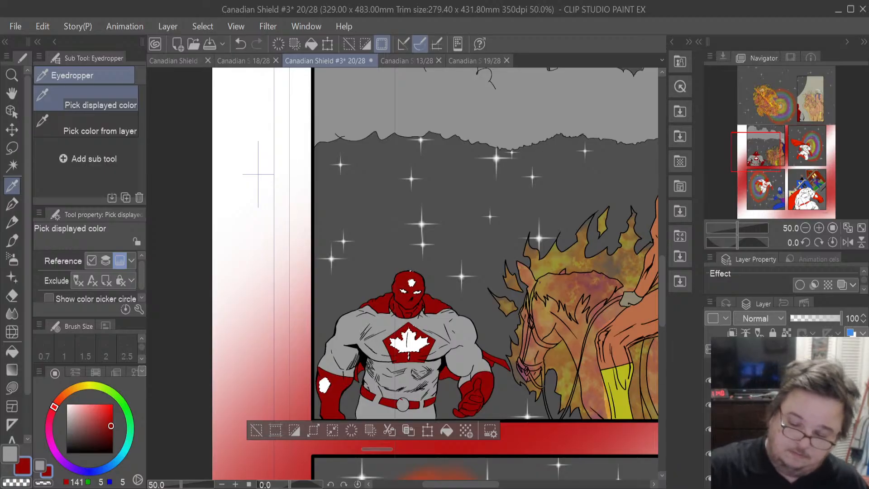
- Lasso-fill a small white spot on the hero's left arm with grey and deselect
{"action": "left_click", "coordinate": [10, 453]}
{"action": "left_click", "coordinate": [12, 387]}
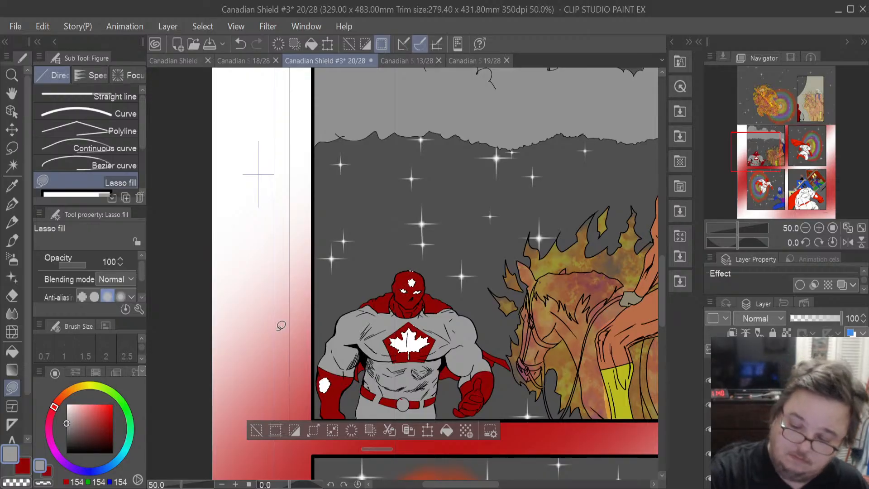
{"action": "mouse_move", "coordinate": [330, 361]}
{"action": "left_mouse_down"}
{"action": "mouse_move", "coordinate": [327, 402]}
{"action": "mouse_move", "coordinate": [337, 352]}
{"action": "left_mouse_up"}
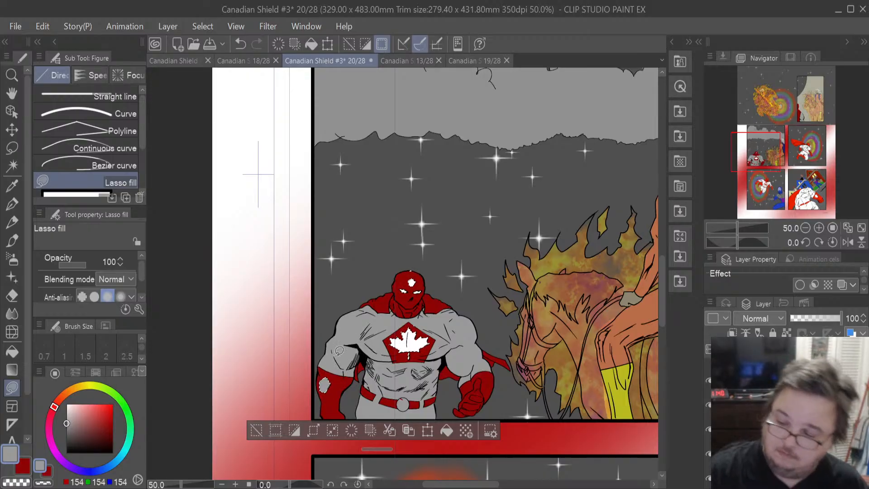
{"action": "key", "text": "m"}
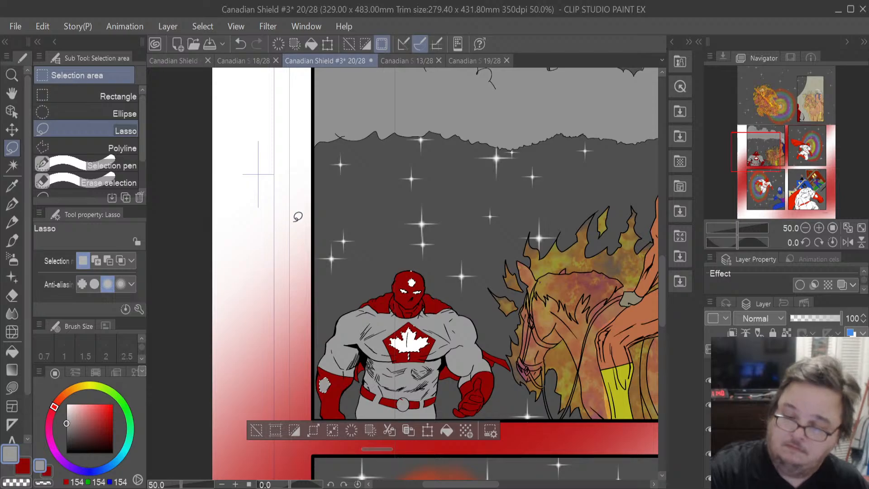
{"action": "key", "text": "ctrl+d"}
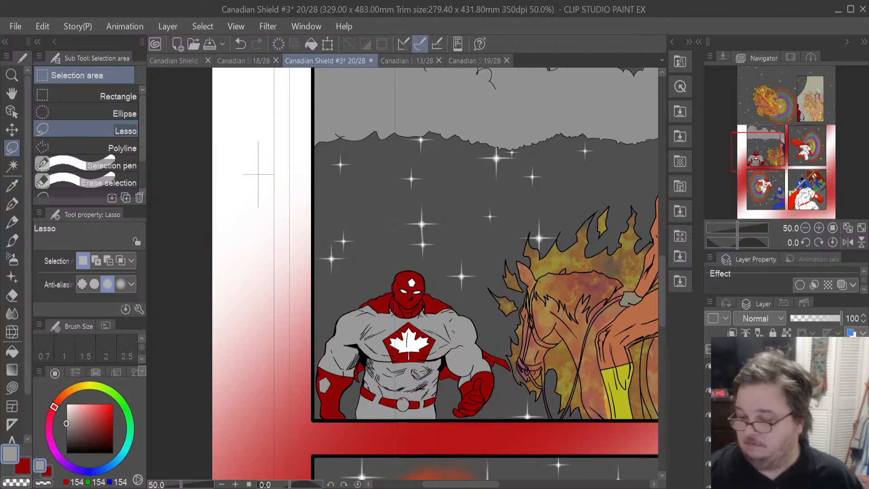
- Recolour the hero's belt buckle red and clear the selection
{"action": "left_click", "coordinate": [672, 279]}
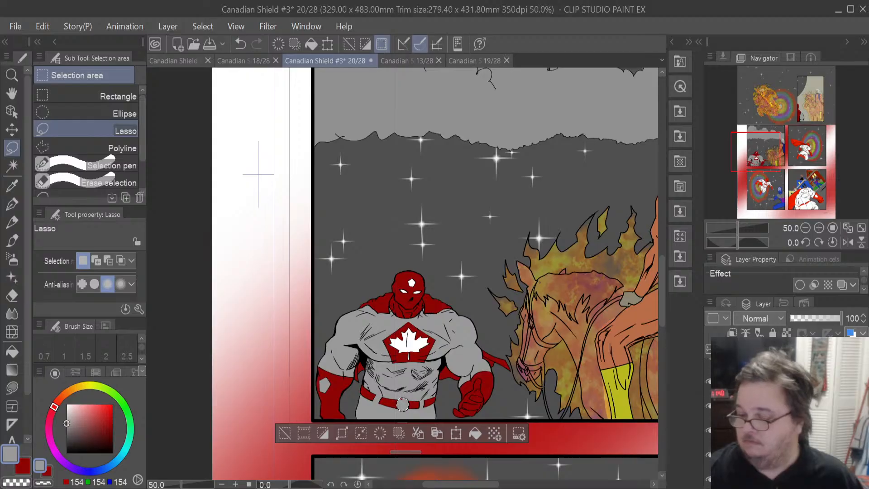
{"action": "left_click", "coordinate": [769, 407]}
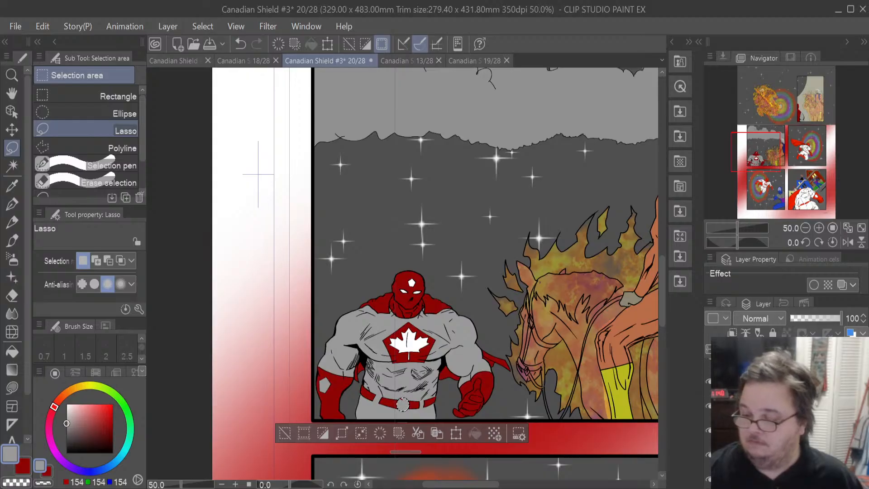
{"action": "left_click", "coordinate": [380, 435]}
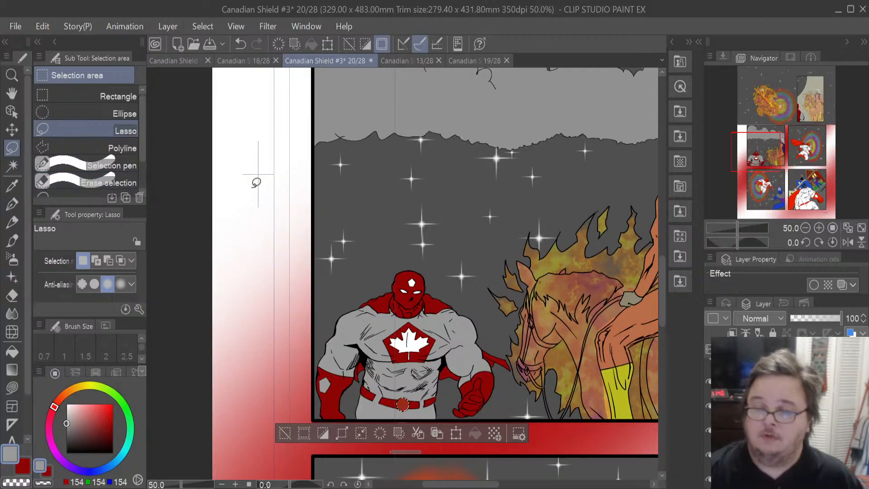
{"action": "key", "text": "ctrl+d"}
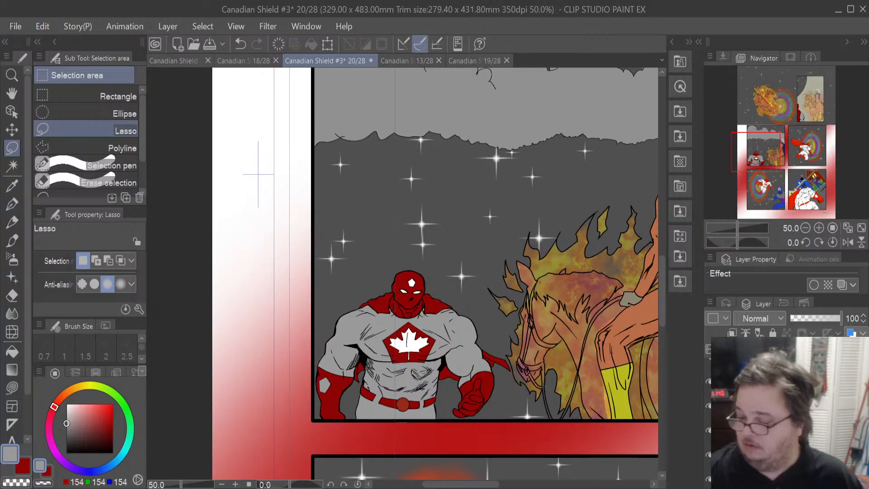
- Erase a spot on the hero's chest emblem with the Hard eraser at brush size 86.9
{"action": "left_click", "coordinate": [709, 455]}
{"action": "left_click", "coordinate": [709, 454]}
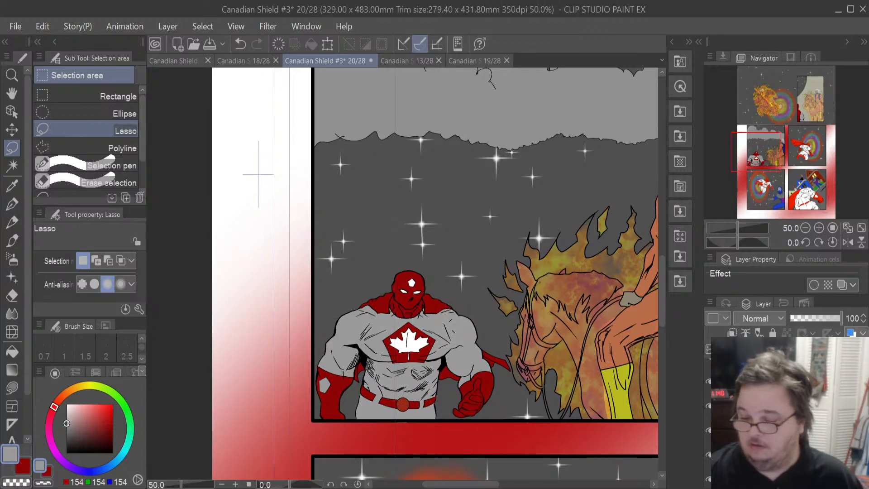
{"action": "left_click", "coordinate": [709, 430]}
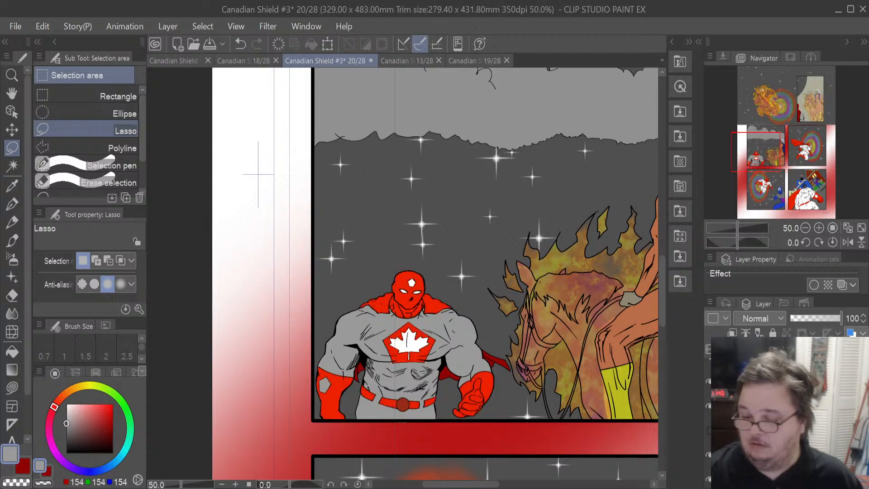
{"action": "left_click", "coordinate": [709, 430]}
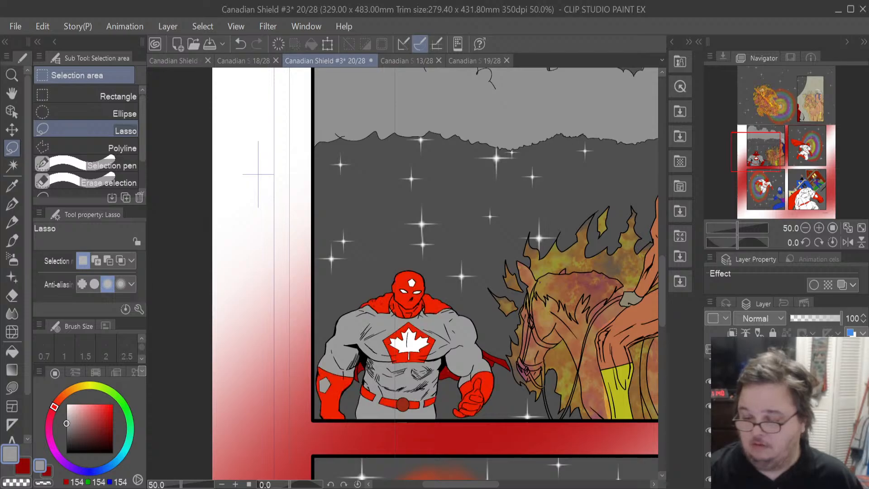
{"action": "left_click", "coordinate": [769, 430]}
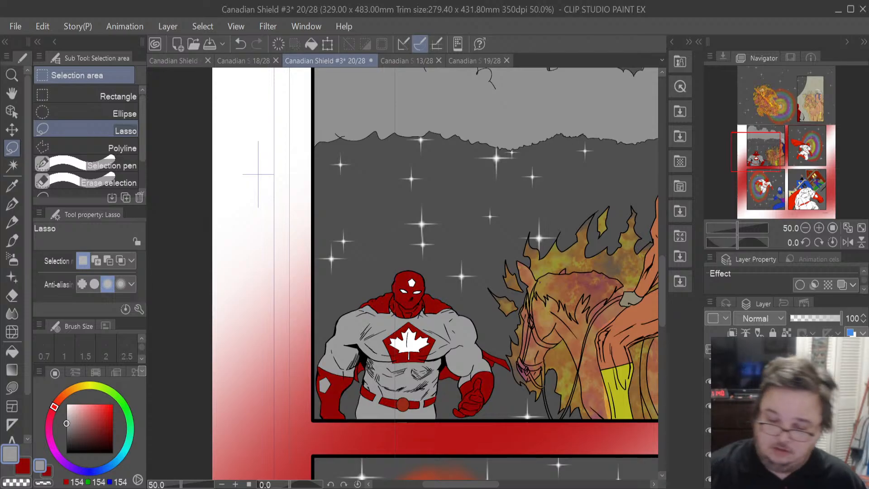
{"action": "left_click", "coordinate": [19, 297]}
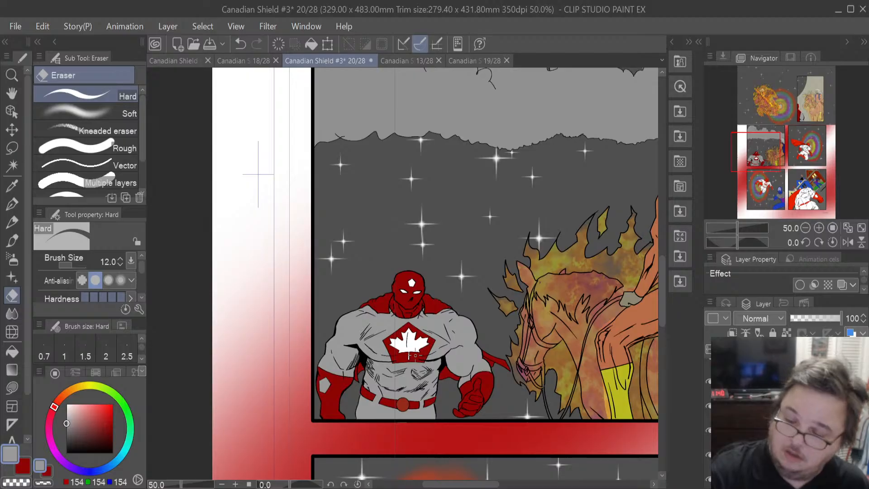
{"action": "left_click_drag", "start_coordinate": [73, 266], "coordinate": [75, 268]}
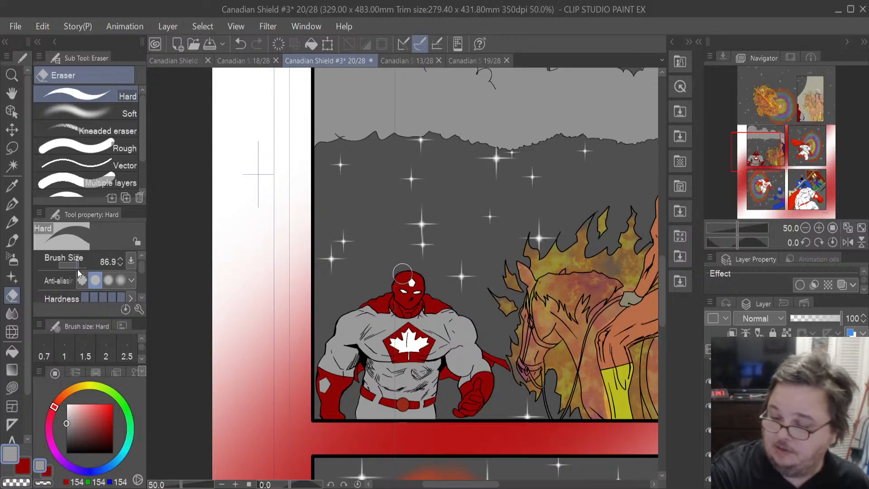
{"action": "mouse_move", "coordinate": [421, 358]}
{"action": "left_mouse_down"}
{"action": "mouse_move", "coordinate": [388, 347]}
{"action": "mouse_move", "coordinate": [399, 329]}
{"action": "mouse_move", "coordinate": [417, 327]}
{"action": "mouse_move", "coordinate": [423, 364]}
{"action": "left_mouse_up"}
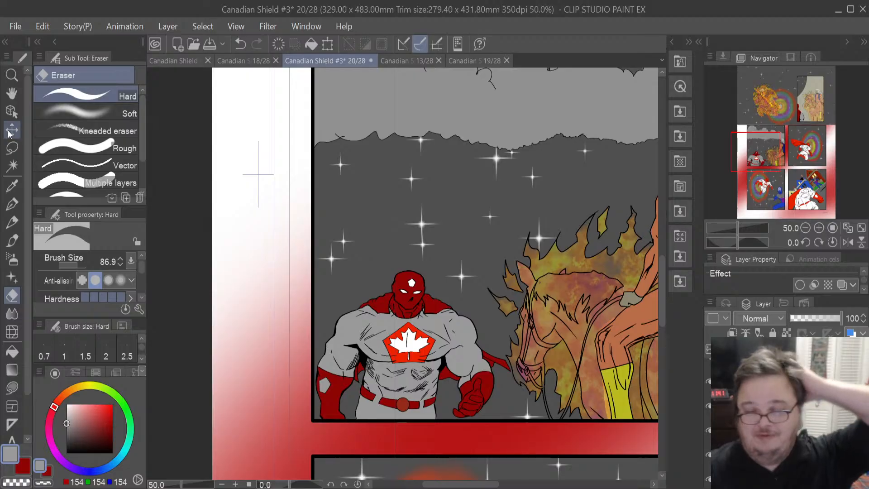
- Lasso-select the flying hero in the upper-right panel, fill him dark red, then undo twice
{"action": "left_click", "coordinate": [11, 147]}
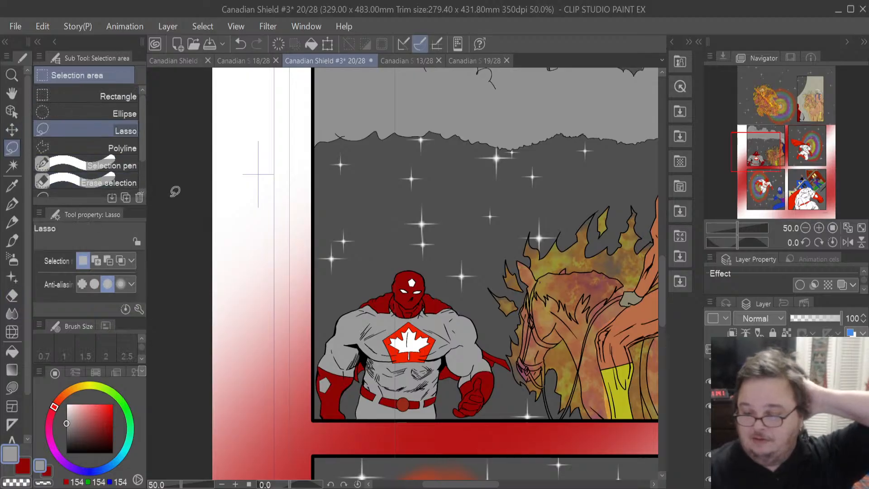
{"action": "scroll", "coordinate": [170, 179], "scroll_direction": "down", "scroll_amount": 2}
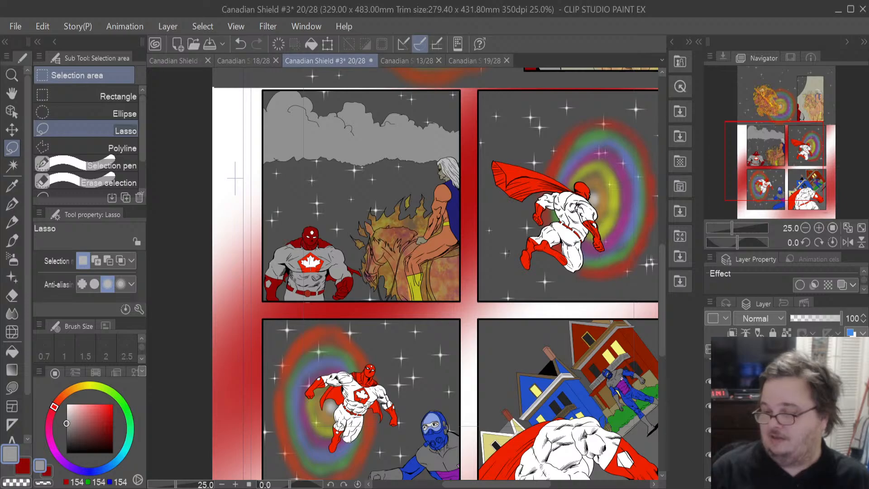
{"action": "left_click", "coordinate": [778, 406]}
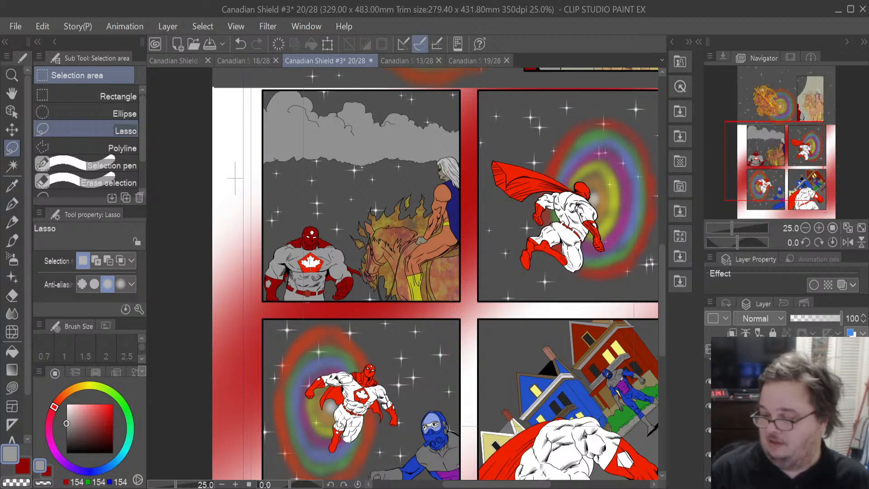
{"action": "scroll", "coordinate": [778, 416], "scroll_direction": "down", "scroll_amount": 3}
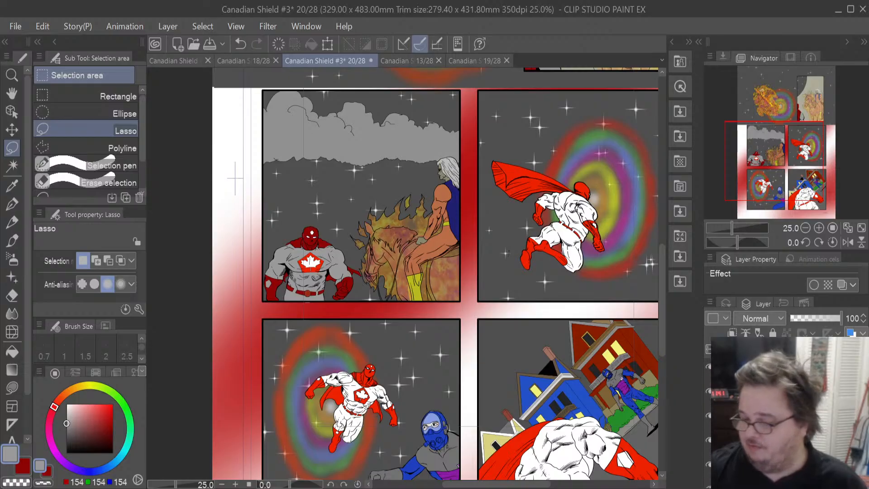
{"action": "scroll", "coordinate": [788, 416], "scroll_direction": "down", "scroll_amount": 5}
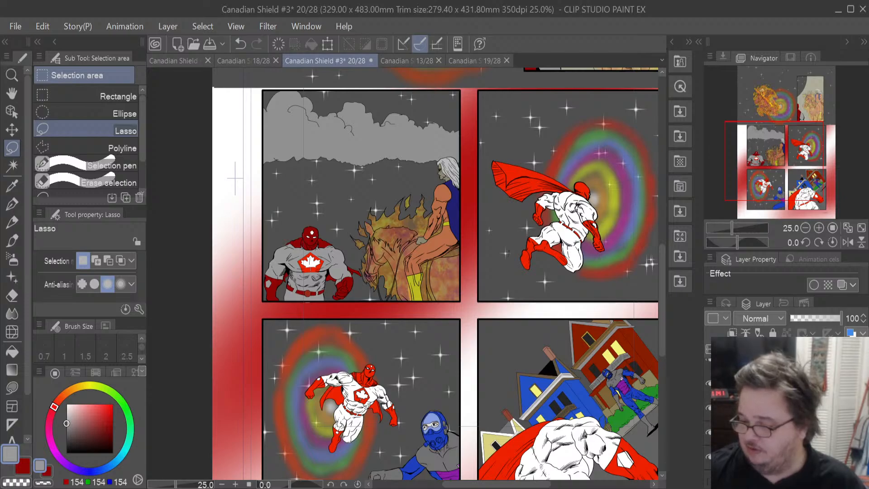
{"action": "scroll", "coordinate": [769, 416], "scroll_direction": "up", "scroll_amount": 2}
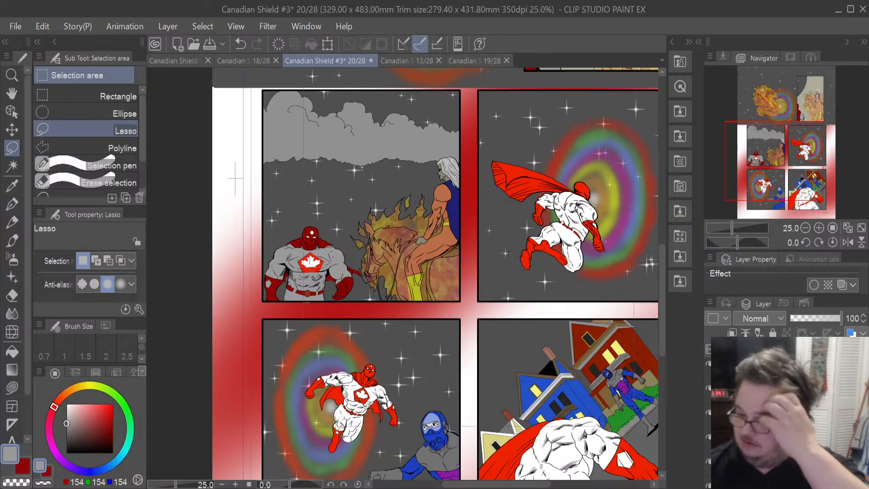
{"action": "scroll", "coordinate": [769, 416], "scroll_direction": "up", "scroll_amount": 3}
{"action": "left_click", "coordinate": [770, 419]}
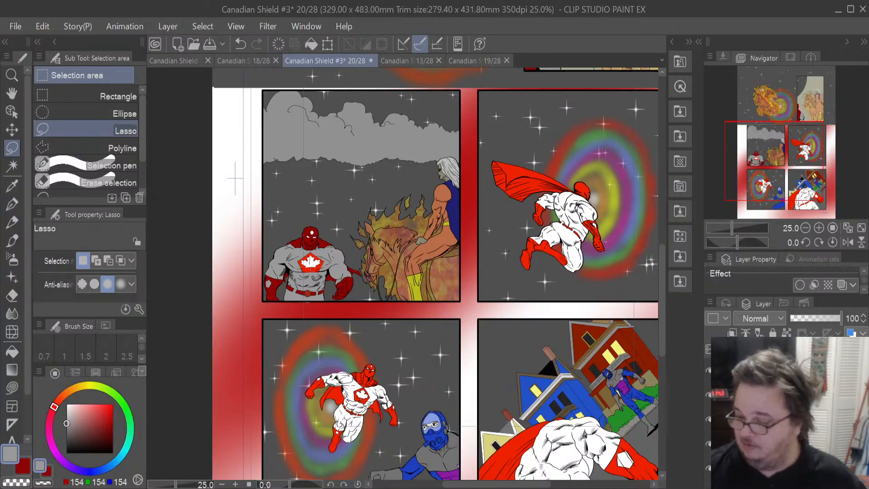
{"action": "left_click", "coordinate": [770, 408]}
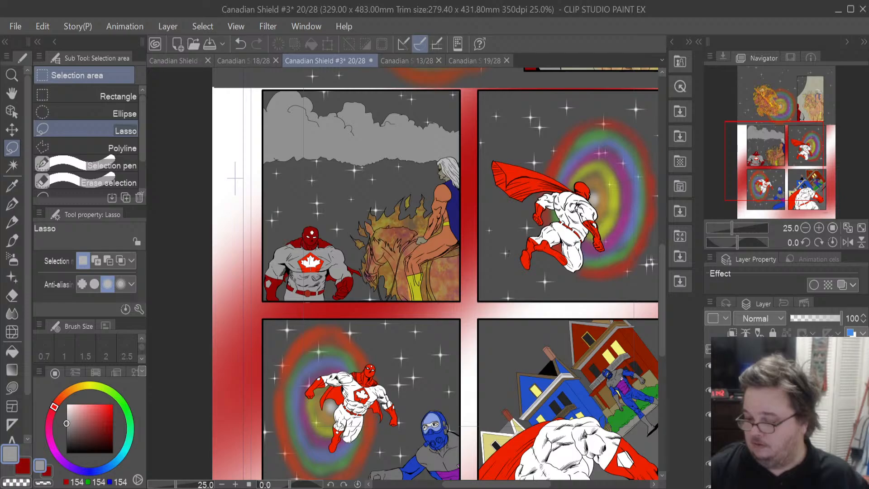
{"action": "left_click", "coordinate": [788, 424]}
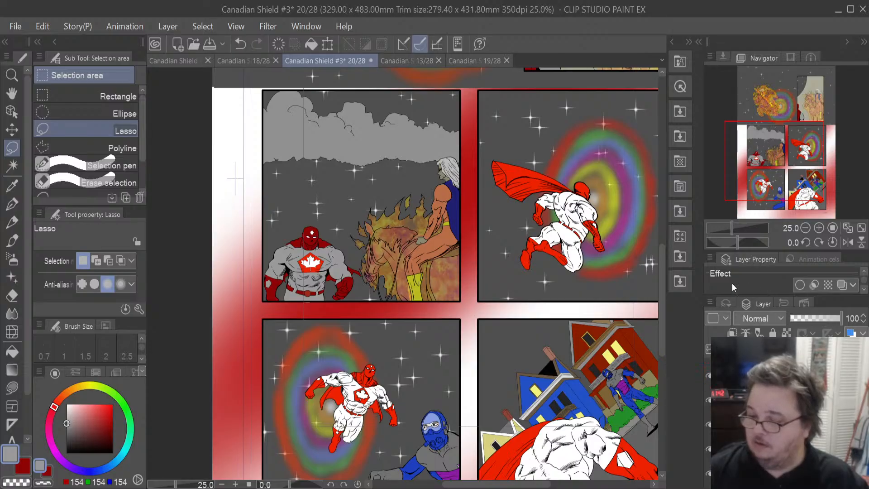
{"action": "left_click", "coordinate": [652, 284]}
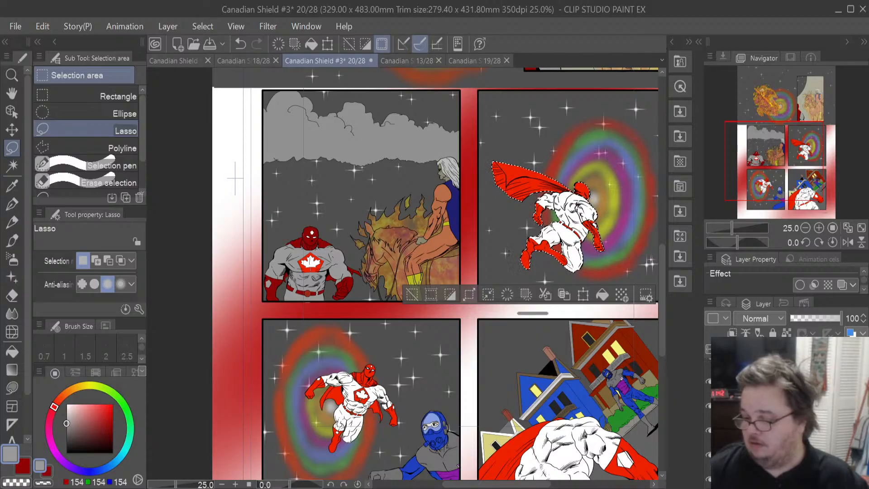
{"action": "left_click", "coordinate": [788, 405]}
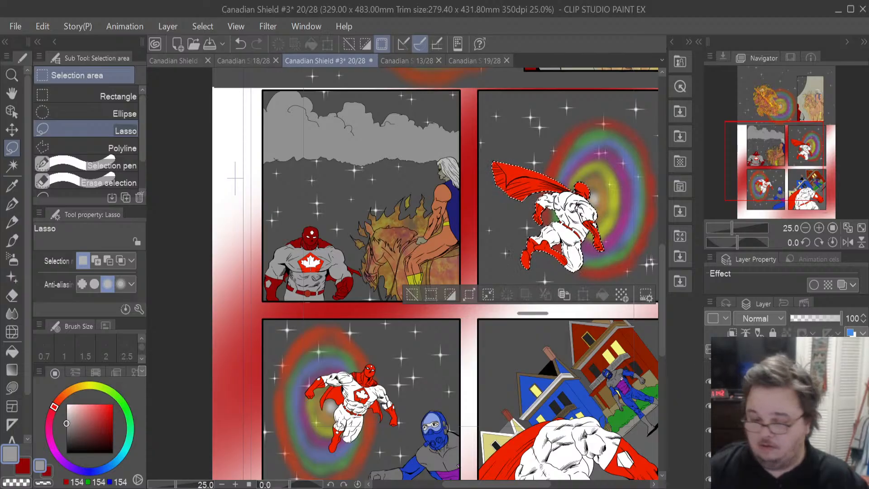
{"action": "left_click", "coordinate": [18, 468]}
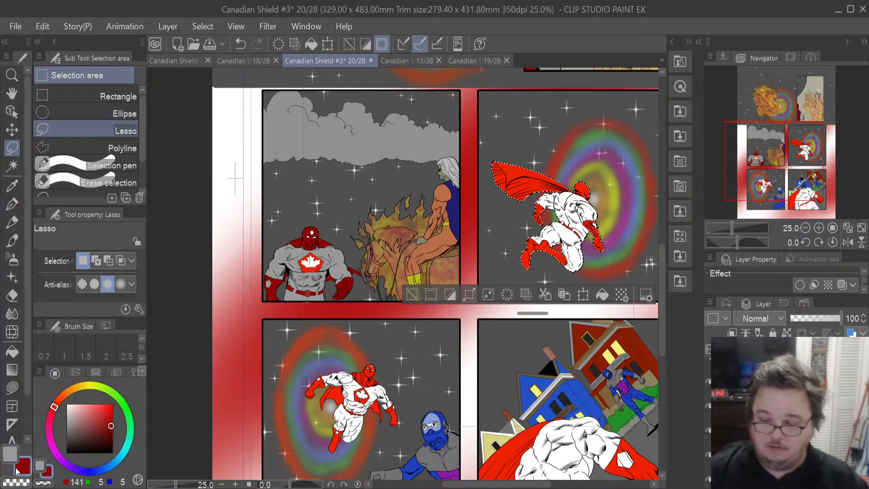
{"action": "left_click", "coordinate": [602, 295]}
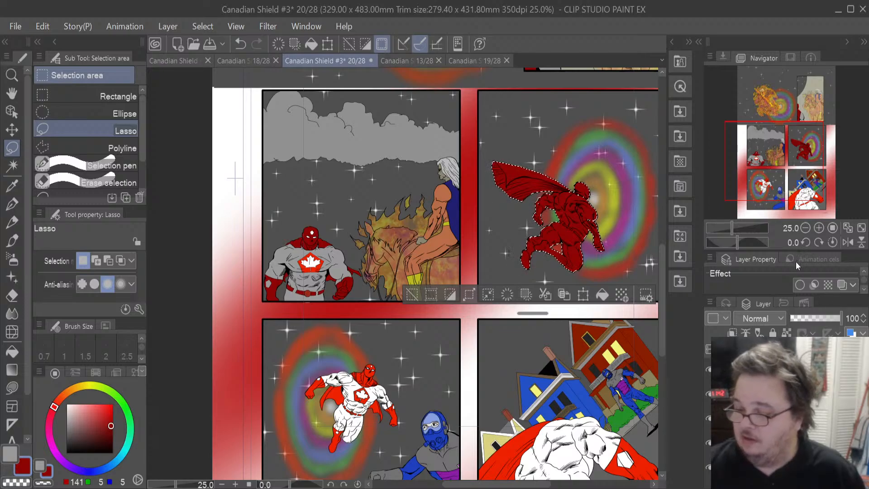
{"action": "key", "text": "ctrl+z"}
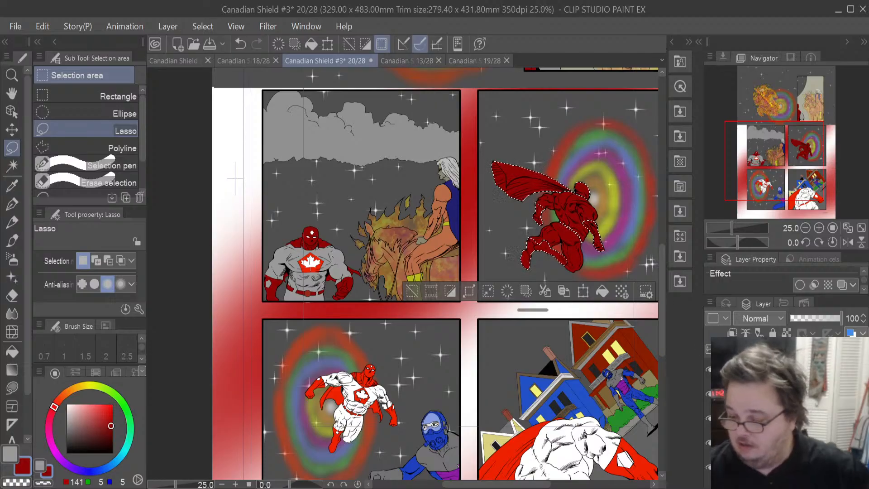
{"action": "key", "text": "ctrl+z"}
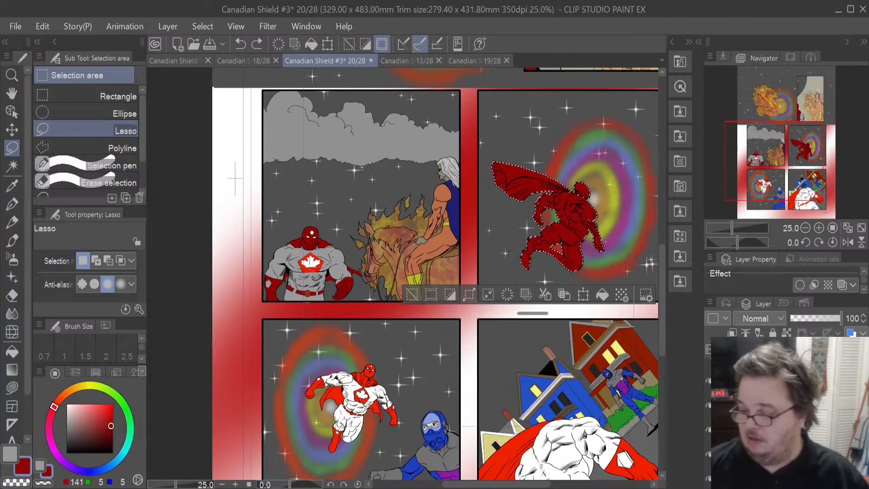
- Fill the selected flying hero grey, then fill his red costume areas with dark red
{"action": "left_click", "coordinate": [6, 456]}
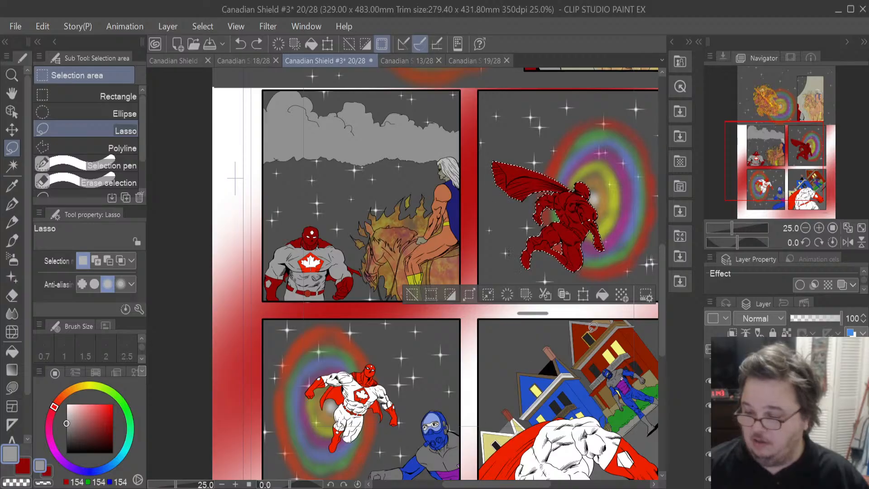
{"action": "left_click", "coordinate": [601, 294]}
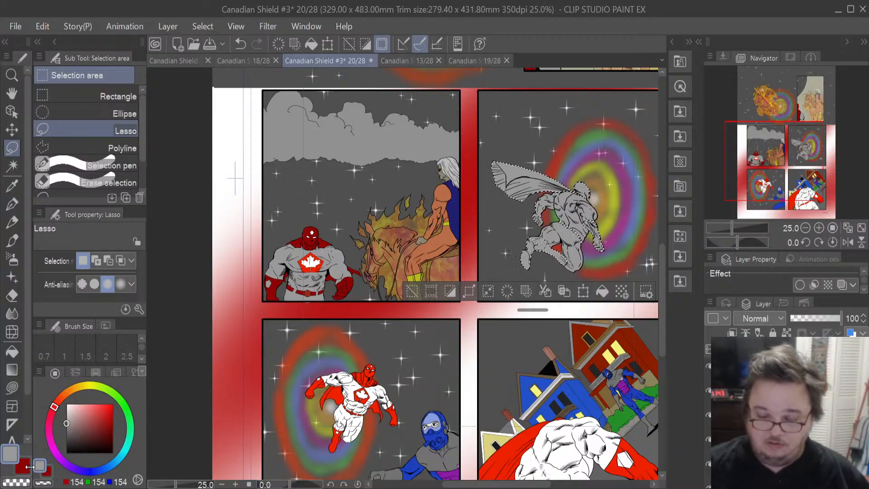
{"action": "left_click", "coordinate": [26, 471]}
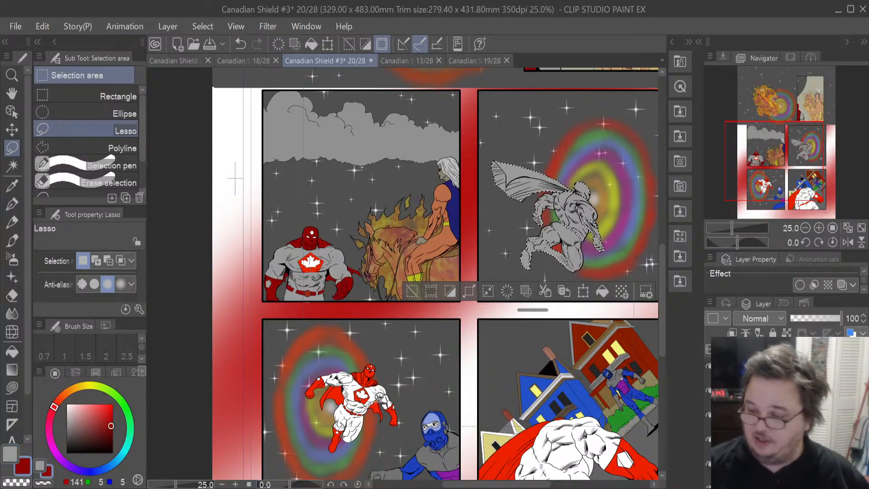
{"action": "left_click", "coordinate": [607, 292]}
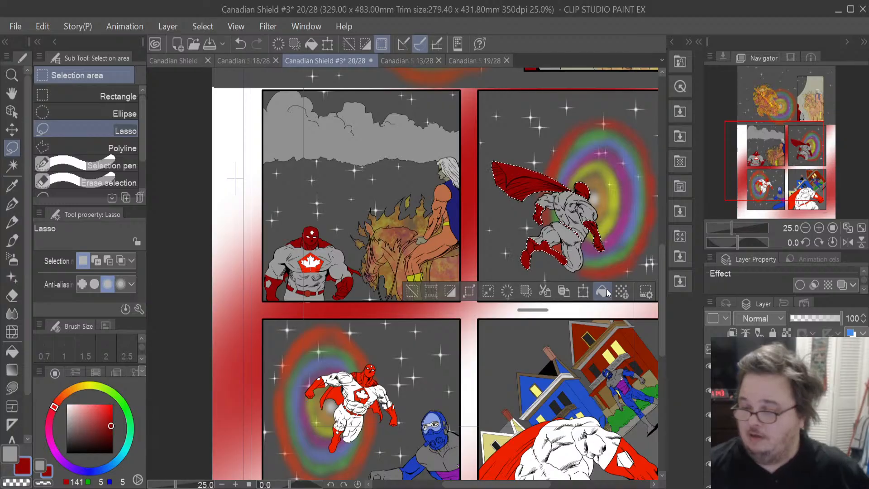
- Lasso a small spot on the flying hero's right arm, fill it grey and deselect
{"action": "scroll", "coordinate": [621, 225], "scroll_direction": "up", "scroll_amount": 3}
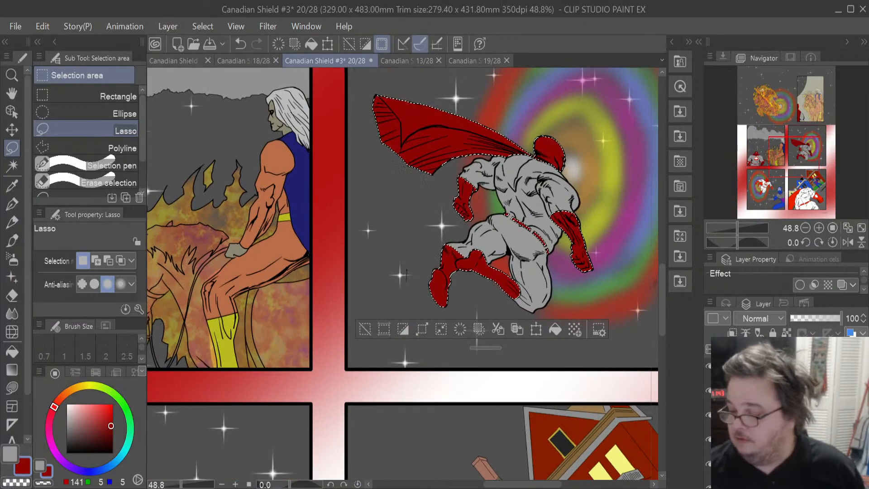
{"action": "left_click_drag", "start_coordinate": [660, 283], "coordinate": [664, 271]}
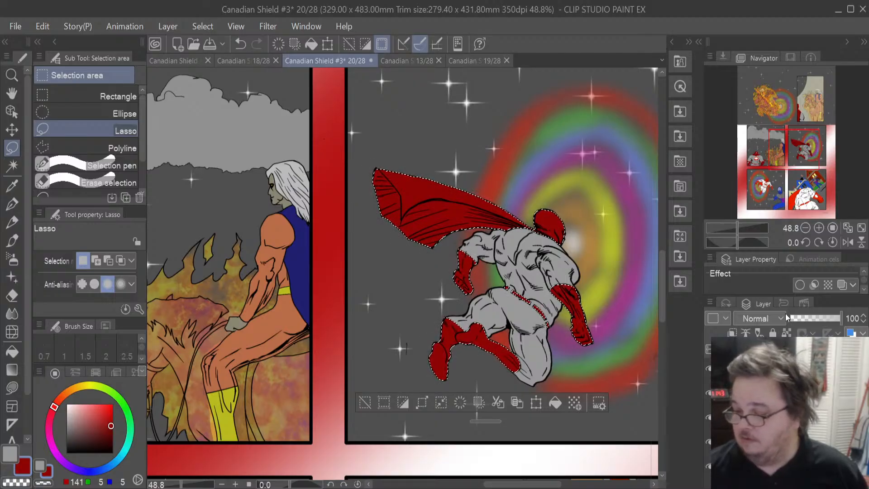
{"action": "left_click_drag", "start_coordinate": [563, 232], "coordinate": [575, 298]}
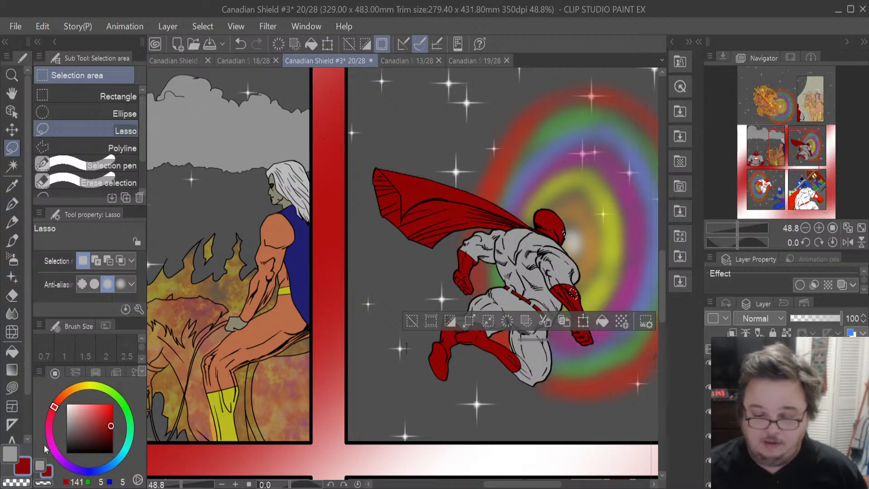
{"action": "left_click", "coordinate": [4, 454]}
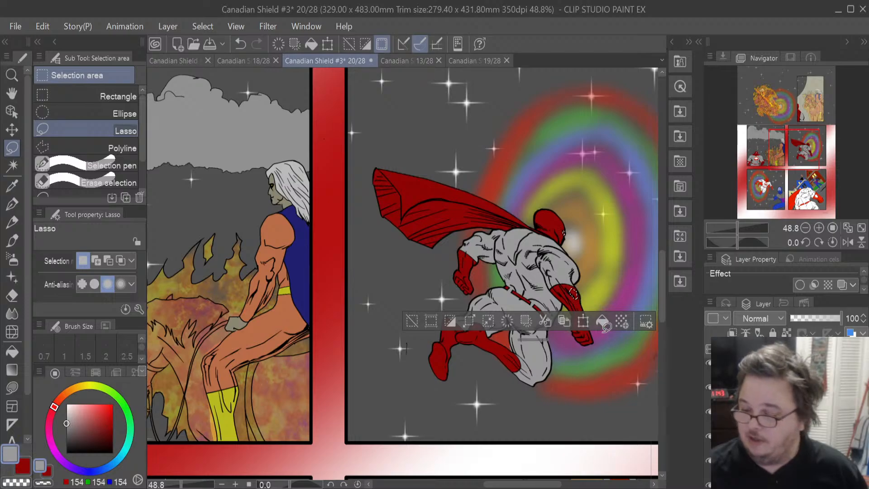
{"action": "left_click", "coordinate": [602, 327]}
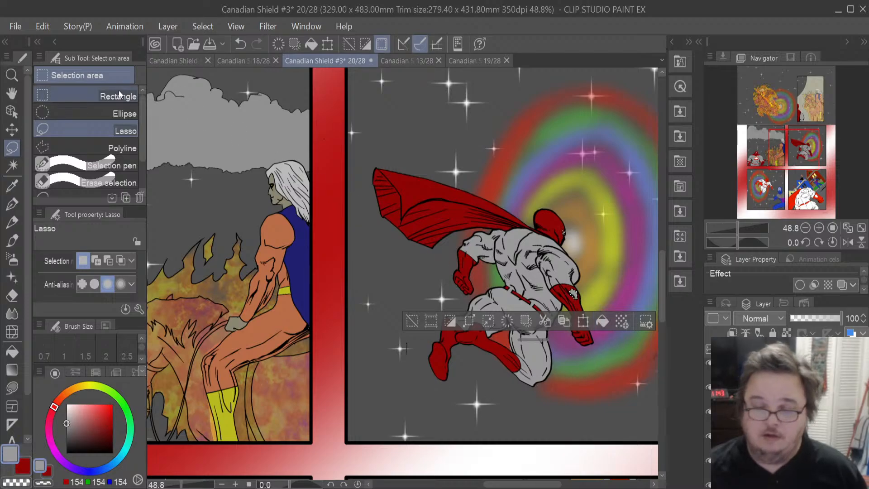
{"action": "left_click", "coordinate": [348, 124]}
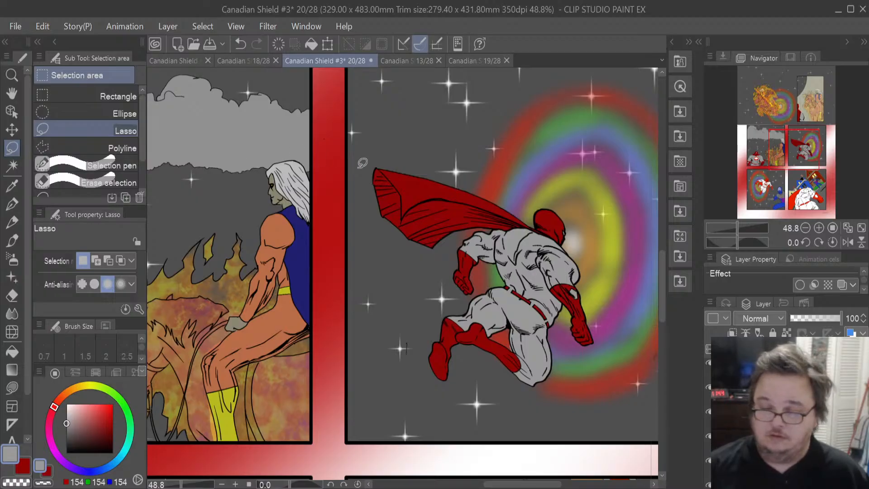
{"action": "scroll", "coordinate": [362, 163], "scroll_direction": "down", "scroll_amount": 5}
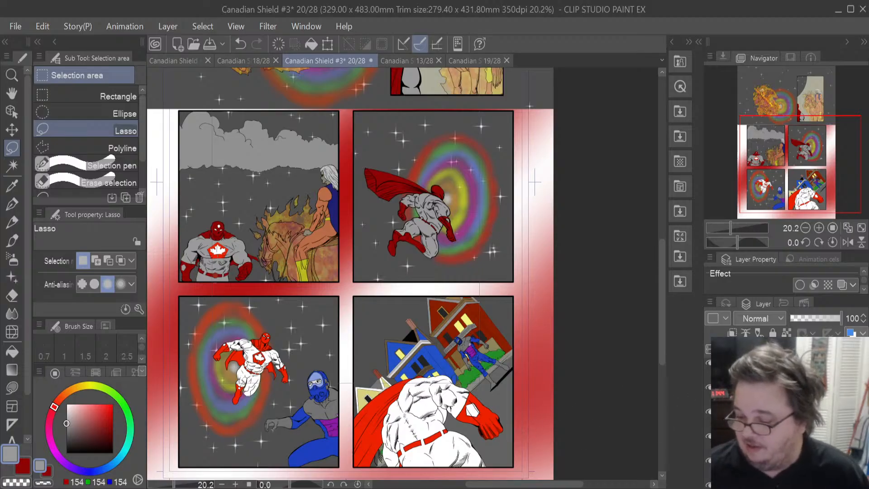
{"action": "left_click", "coordinate": [785, 412]}
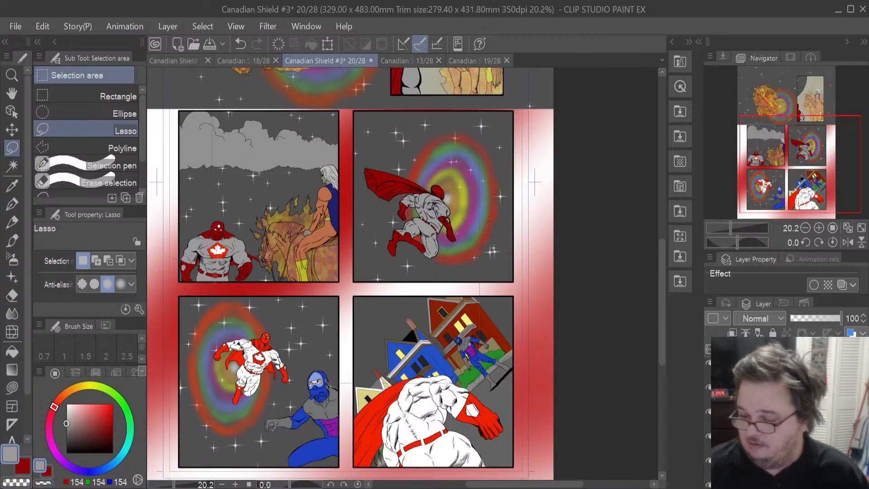
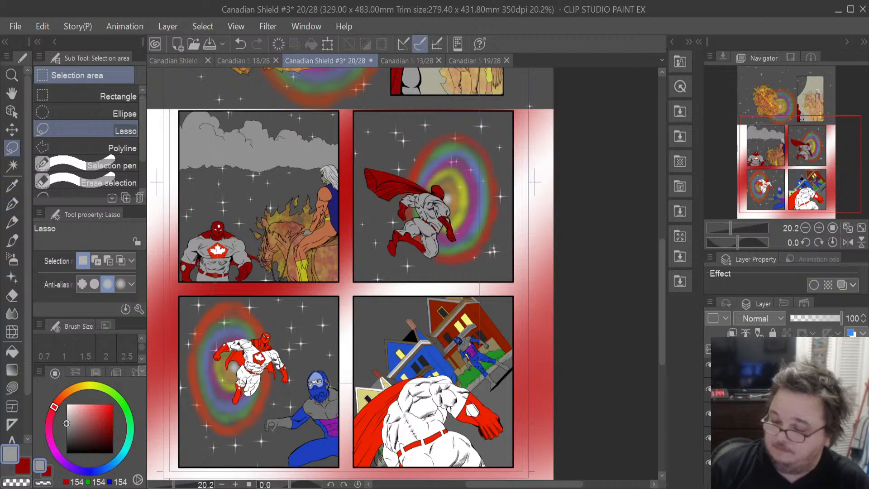
{"action": "scroll", "coordinate": [788, 411], "scroll_direction": "down", "scroll_amount": 5}
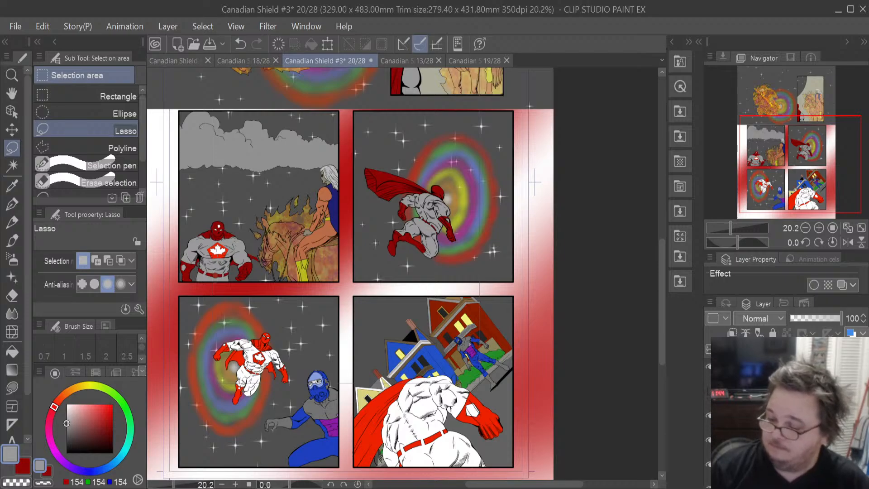
{"action": "scroll", "coordinate": [787, 412], "scroll_direction": "down", "scroll_amount": 2}
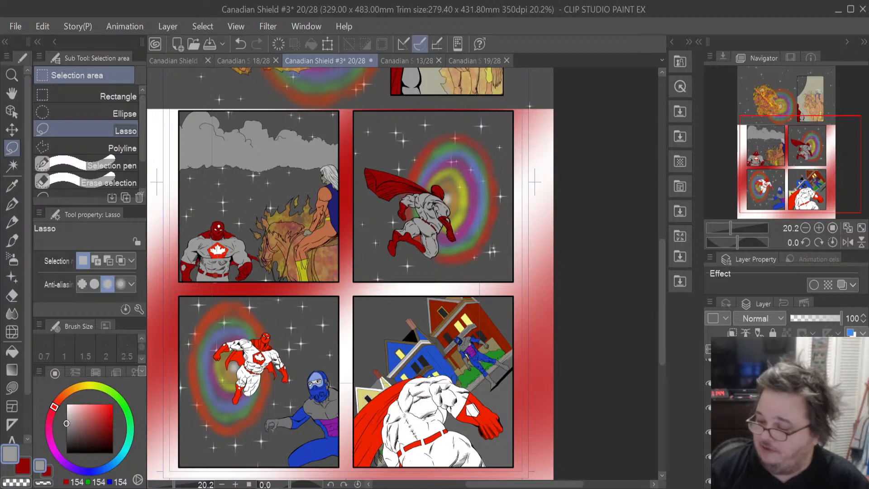
{"action": "left_click", "coordinate": [787, 408]}
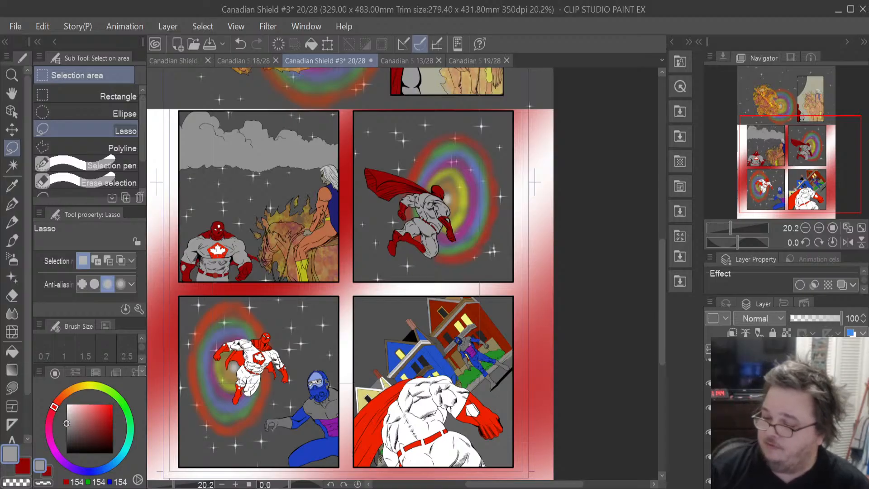
{"action": "left_click", "coordinate": [788, 421]}
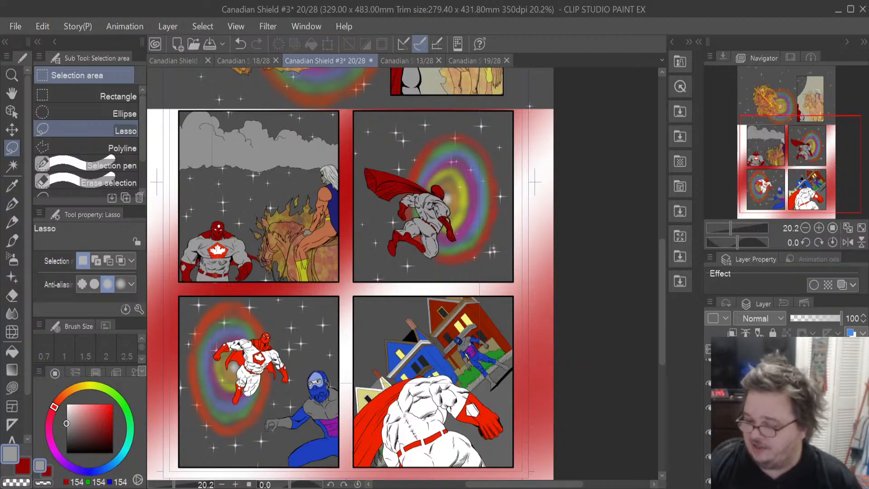
{"action": "scroll", "coordinate": [787, 412], "scroll_direction": "down", "scroll_amount": 5}
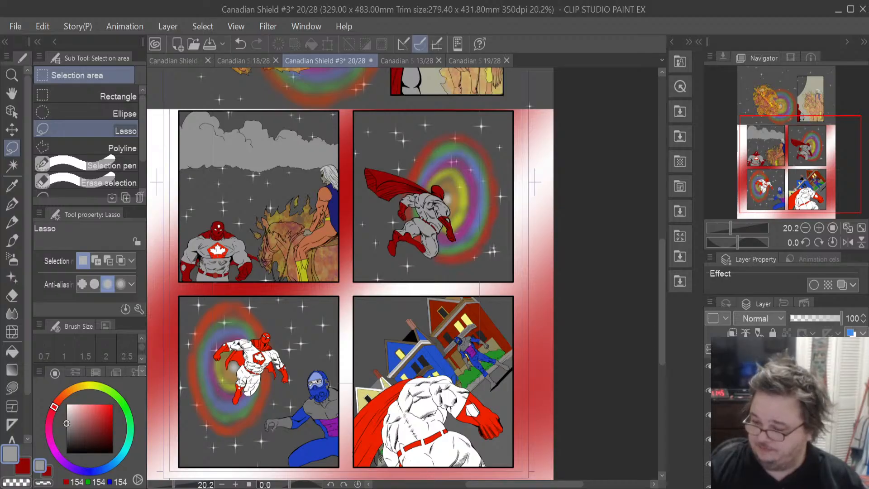
{"action": "left_click", "coordinate": [787, 414]}
{"action": "scroll", "coordinate": [787, 411], "scroll_direction": "down", "scroll_amount": 5}
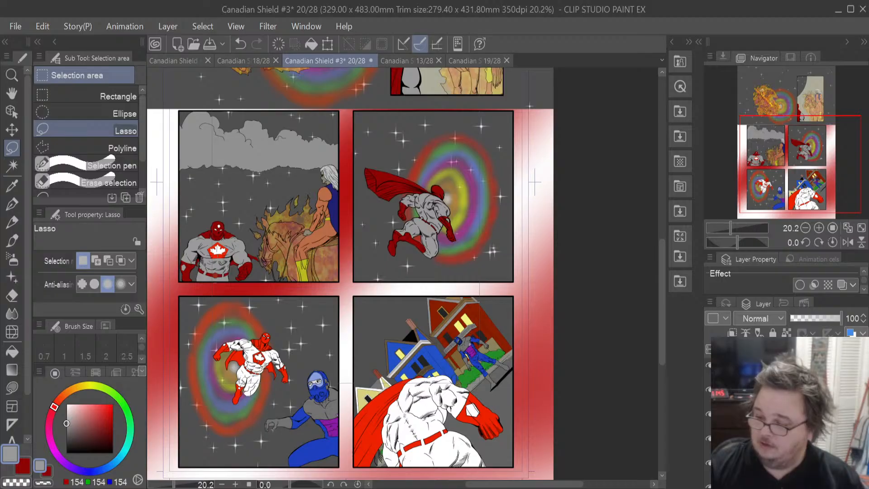
{"action": "scroll", "coordinate": [788, 411], "scroll_direction": "down", "scroll_amount": 5}
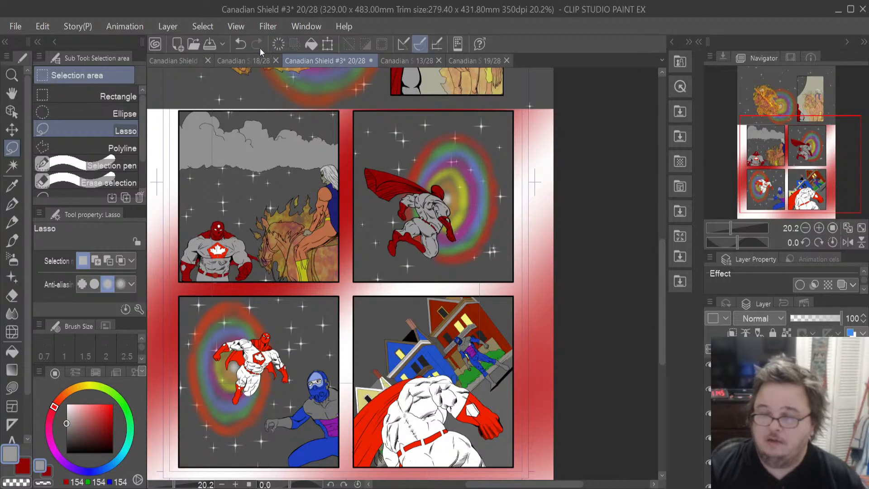
- Look through pages 18, 21 and 13 of the comic, then return to page 20
{"action": "left_click", "coordinate": [251, 59]}
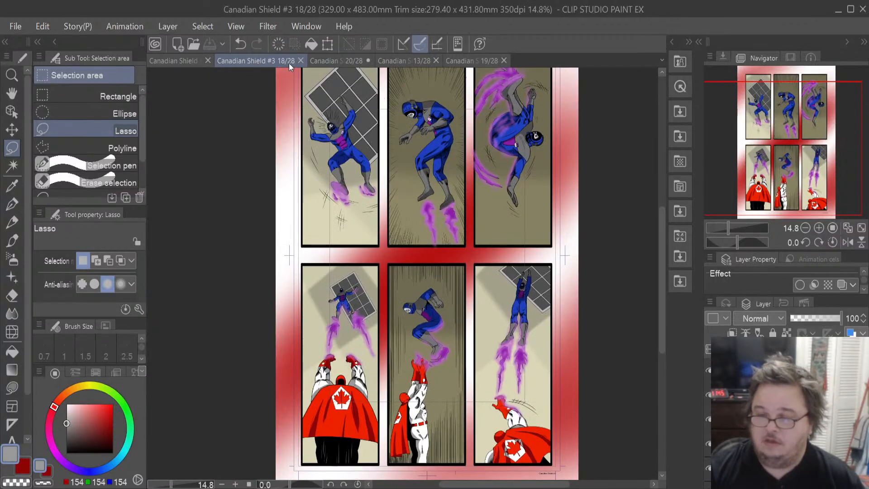
{"action": "left_click", "coordinate": [181, 66]}
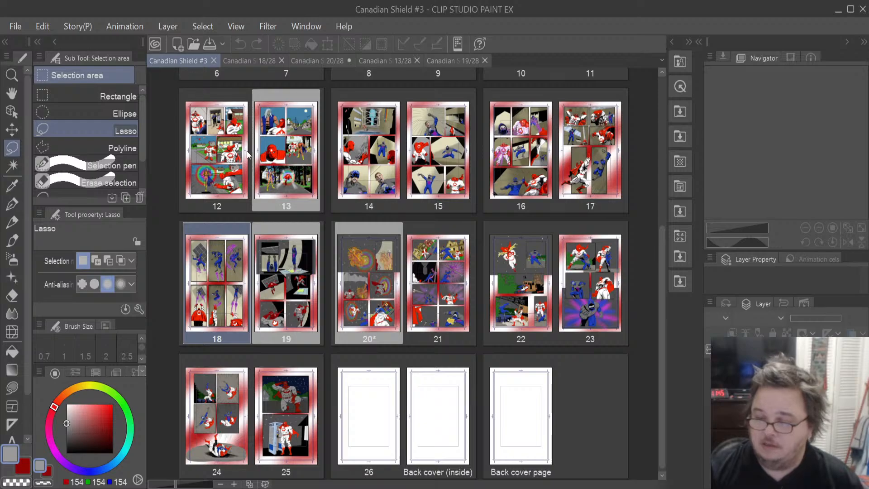
{"action": "double_click", "coordinate": [452, 323]}
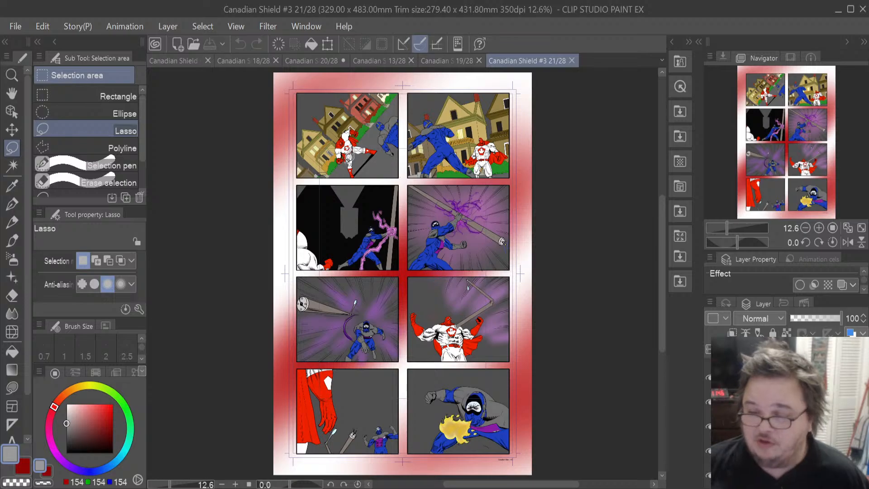
{"action": "left_click", "coordinate": [447, 60]}
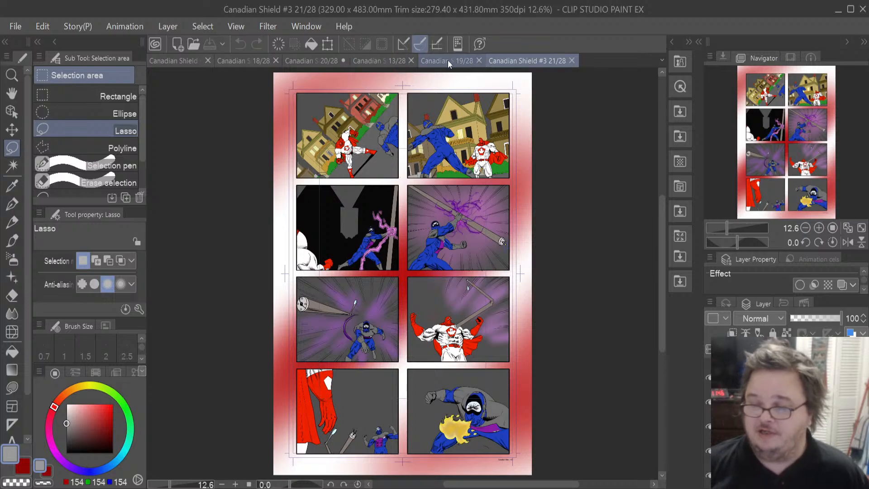
{"action": "left_click", "coordinate": [370, 64]}
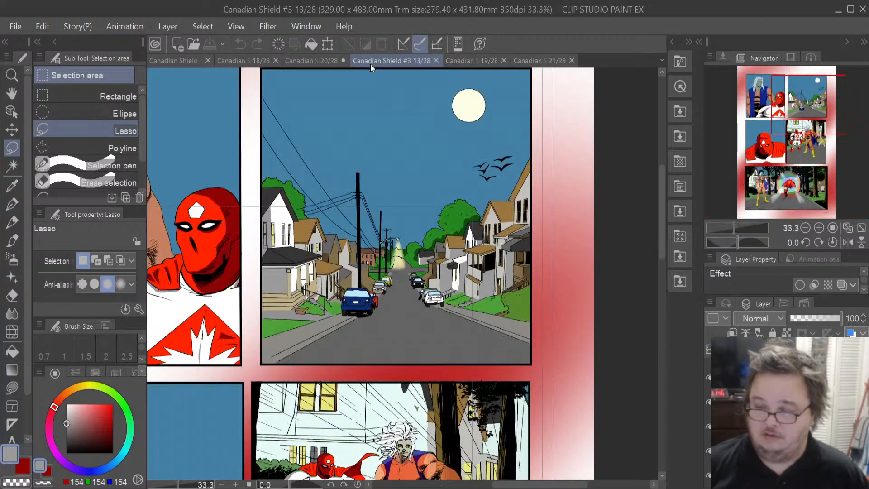
{"action": "left_click", "coordinate": [307, 64]}
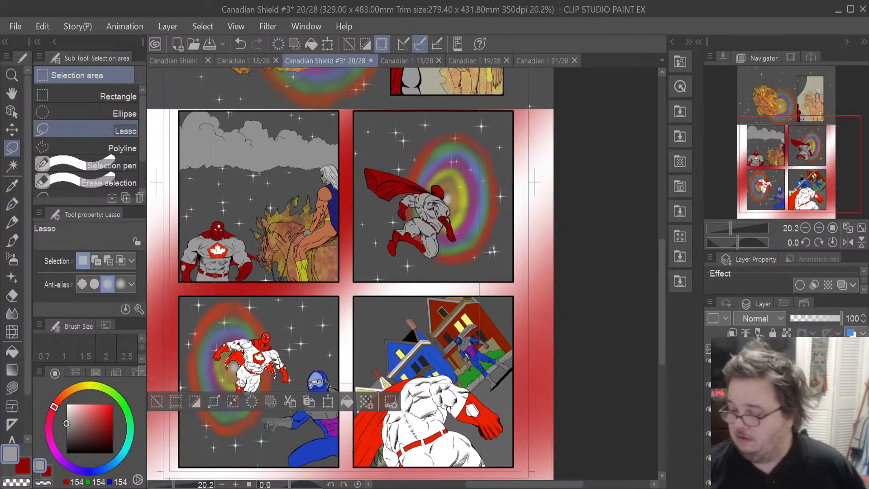
- Fill the lasso-selected hero in the lower-left panel with grey
{"action": "scroll", "coordinate": [782, 416], "scroll_direction": "down", "scroll_amount": 2}
{"action": "key", "text": "ctrl+d"}
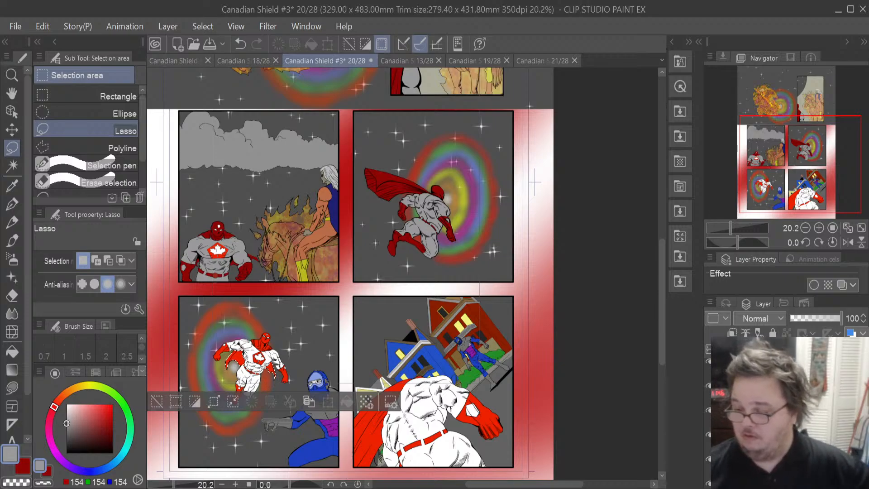
{"action": "left_click", "coordinate": [778, 410]}
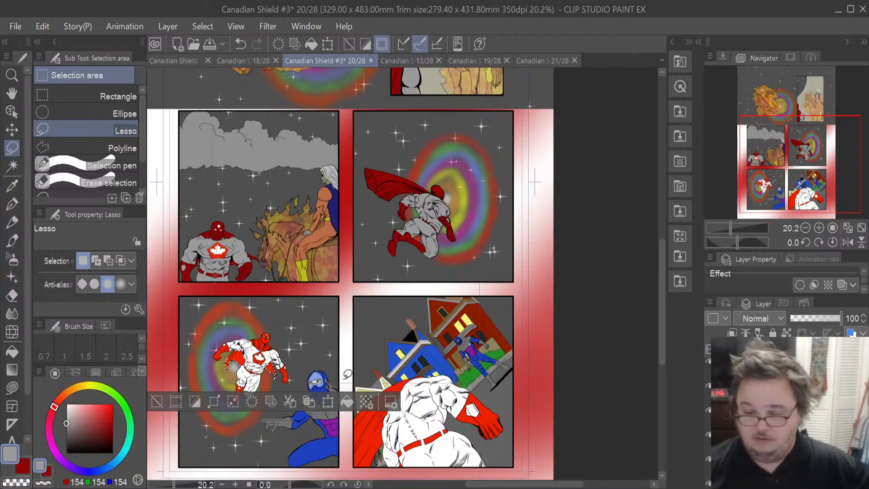
{"action": "left_click", "coordinate": [23, 468]}
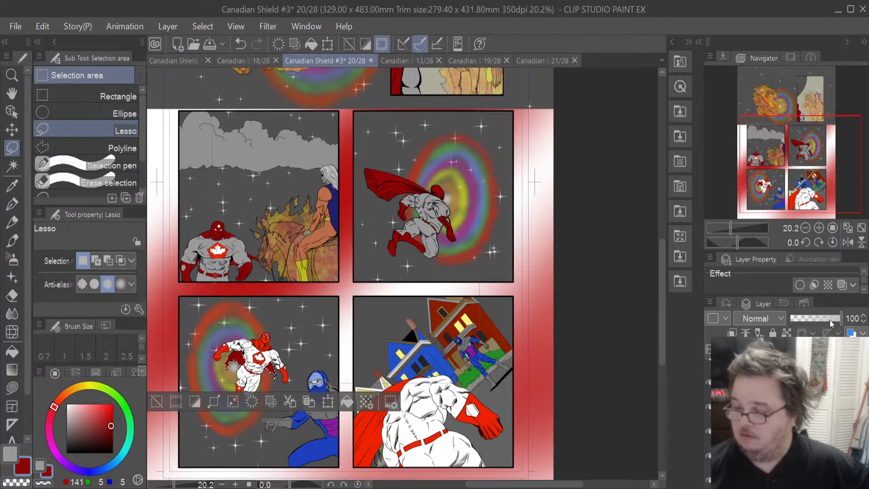
{"action": "left_click", "coordinate": [743, 408], "text": "ctrl"}
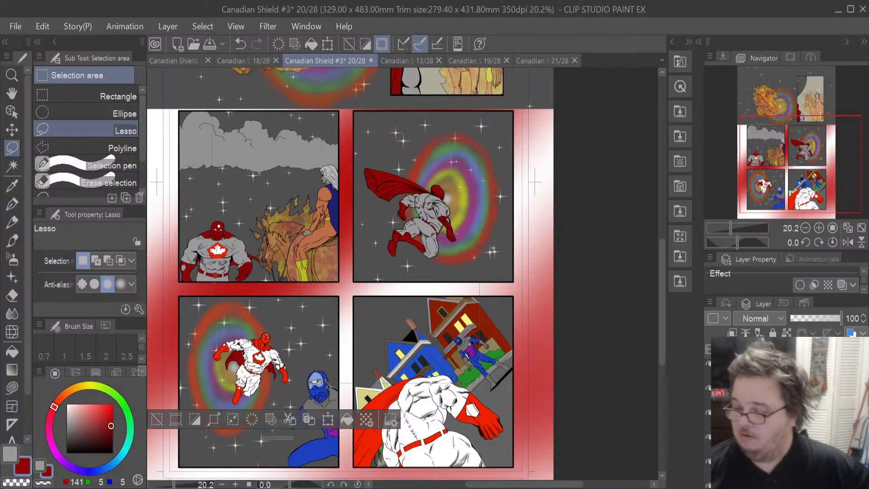
{"action": "left_click", "coordinate": [14, 455]}
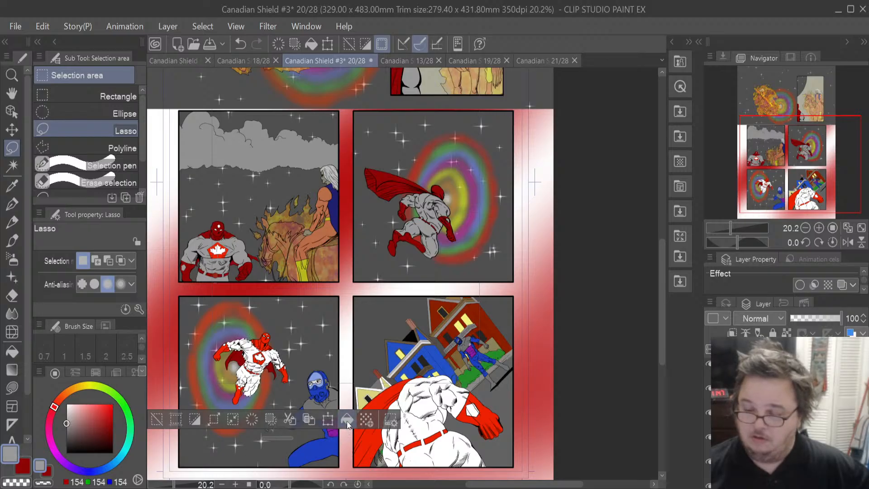
{"action": "left_click", "coordinate": [347, 419]}
- Fill the red costume areas of the hero in the lower-left panel with dark red
{"action": "scroll", "coordinate": [253, 397], "scroll_direction": "up", "scroll_amount": 4}
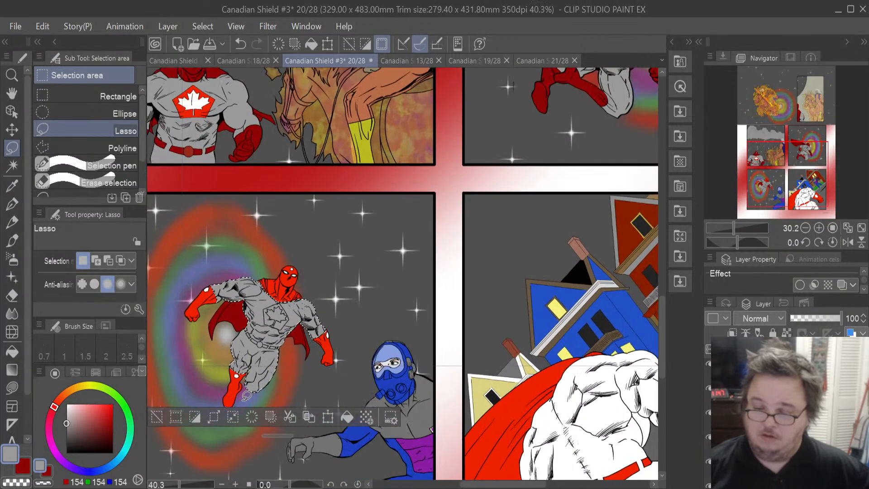
{"action": "scroll", "coordinate": [246, 395], "scroll_direction": "up", "scroll_amount": 1}
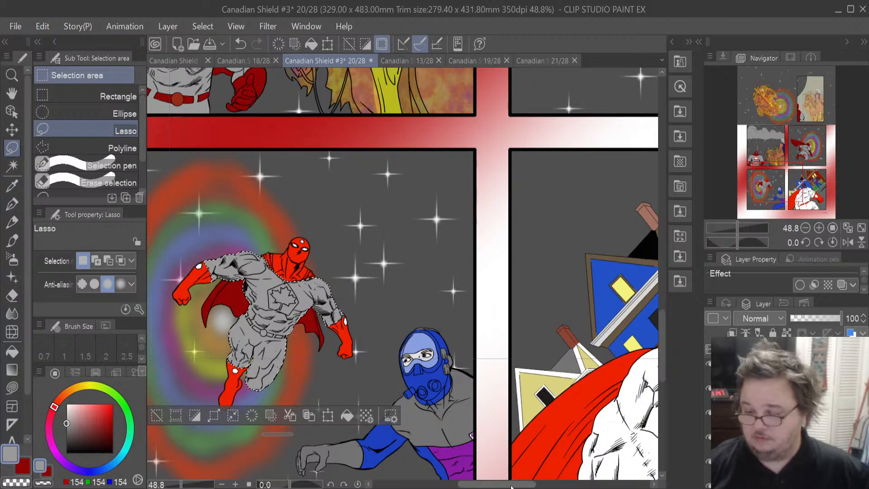
{"action": "left_click_drag", "start_coordinate": [511, 486], "coordinate": [493, 487]}
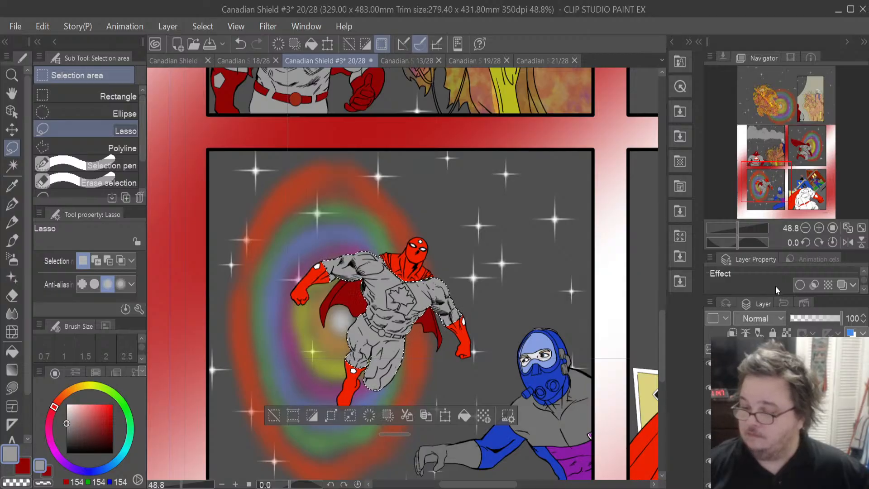
{"action": "left_click", "coordinate": [744, 389], "text": "ctrl"}
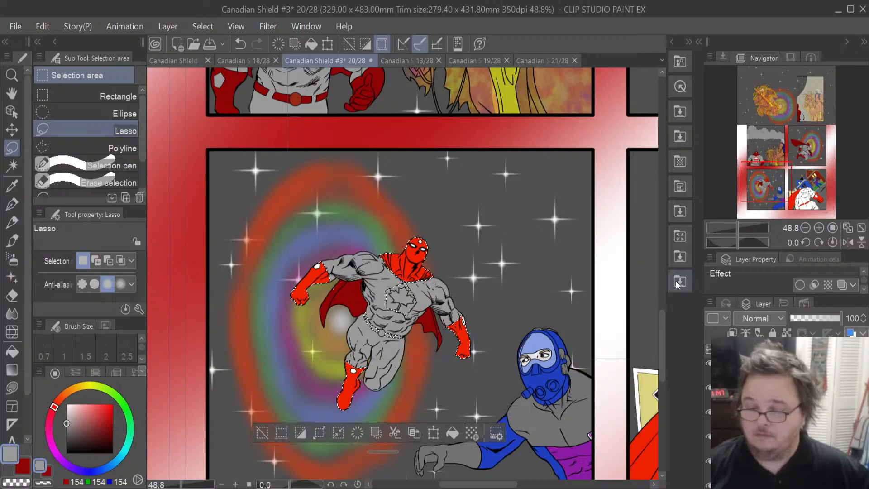
{"action": "scroll", "coordinate": [744, 408], "scroll_direction": "down", "scroll_amount": 2}
{"action": "scroll", "coordinate": [745, 407], "scroll_direction": "down", "scroll_amount": 1}
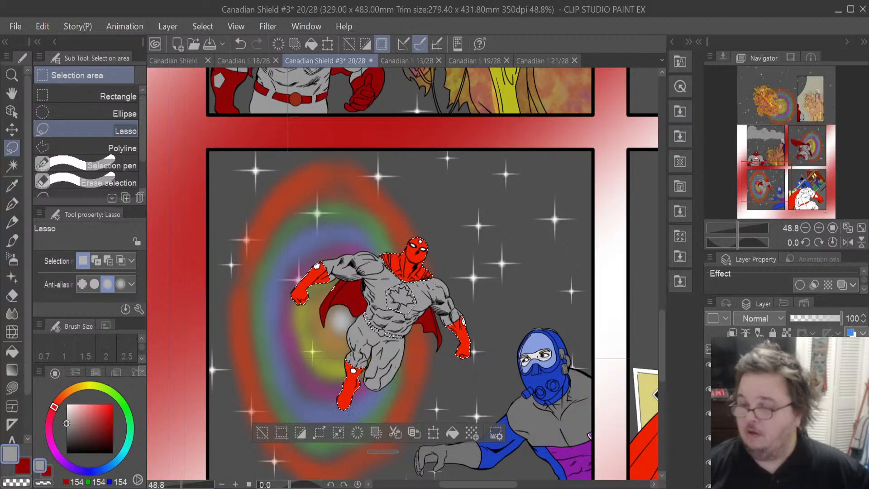
{"action": "left_click", "coordinate": [21, 467]}
{"action": "left_click", "coordinate": [452, 433]}
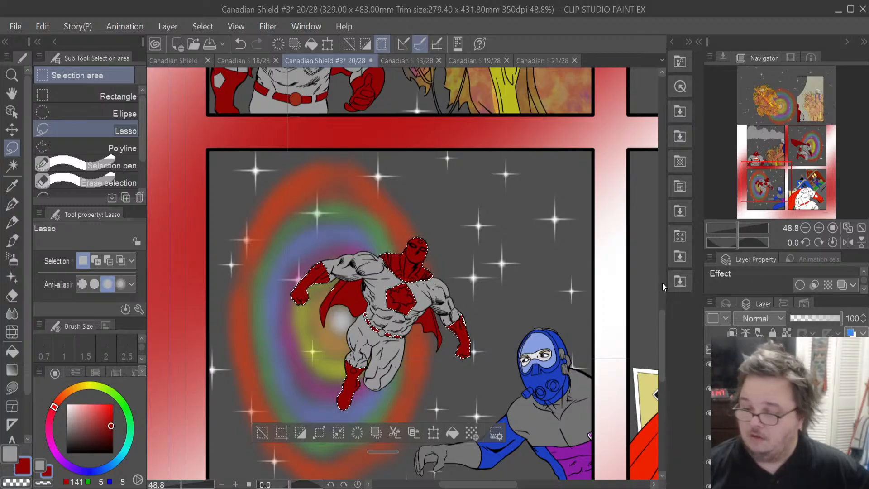
- Undo the last two changes to the lower-left hero and switch the colour back to grey
{"action": "key", "text": "ctrl+z"}
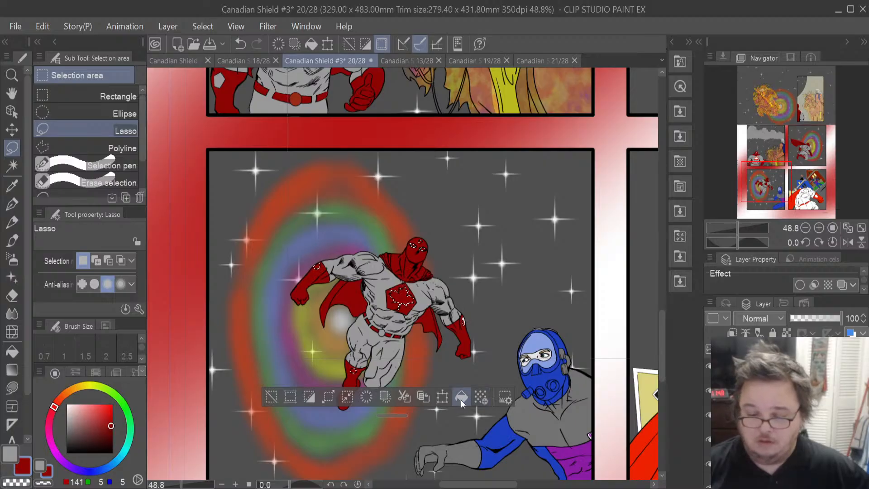
{"action": "left_click", "coordinate": [10, 454]}
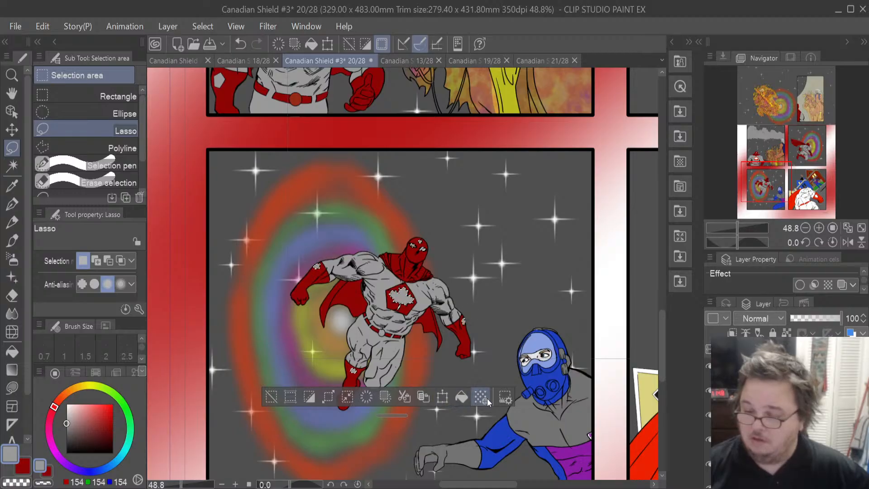
{"action": "scroll", "coordinate": [787, 416], "scroll_direction": "down", "scroll_amount": 5}
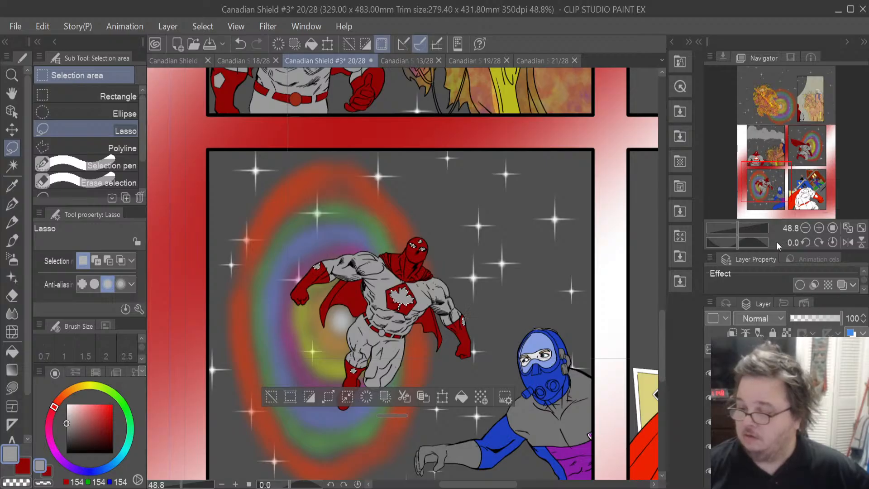
{"action": "key", "text": "ctrl+z"}
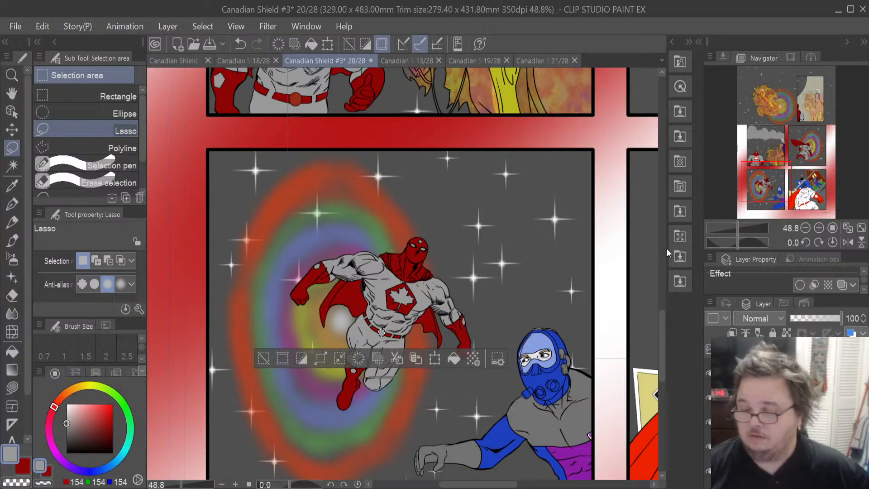
{"action": "scroll", "coordinate": [787, 416], "scroll_direction": "down", "scroll_amount": 2}
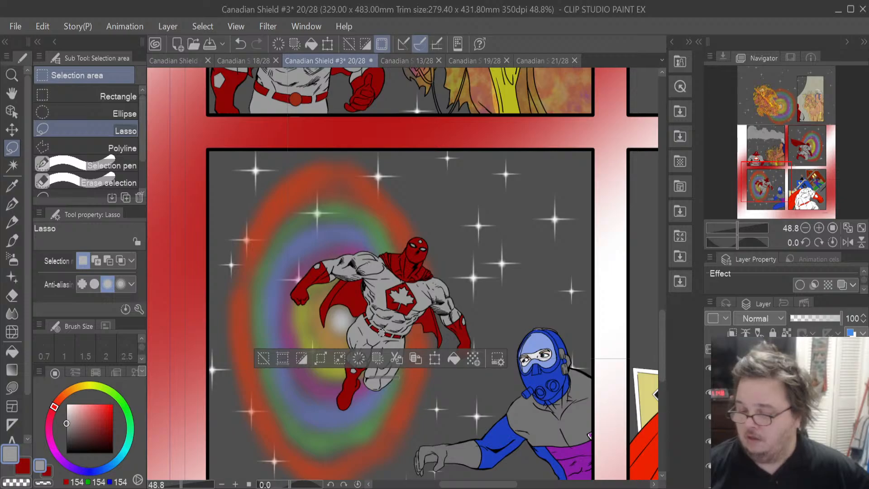
{"action": "left_click", "coordinate": [778, 369]}
{"action": "left_click", "coordinate": [358, 359]}
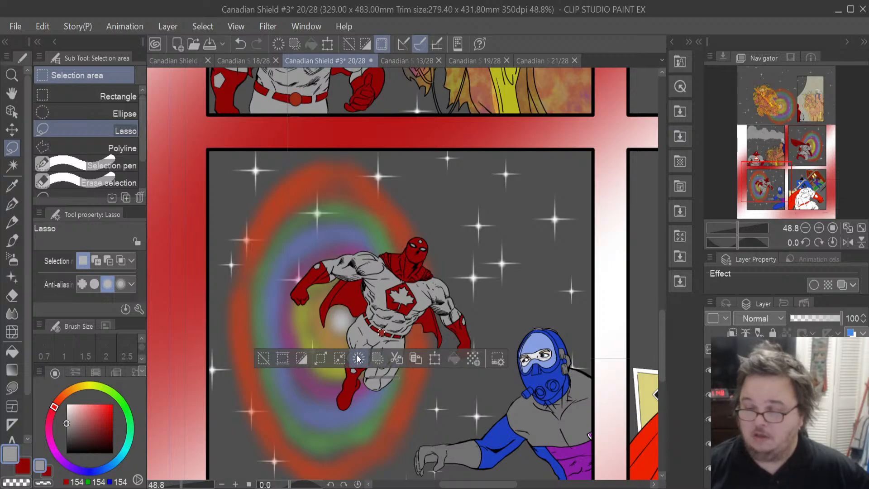
{"action": "left_click", "coordinate": [778, 395]}
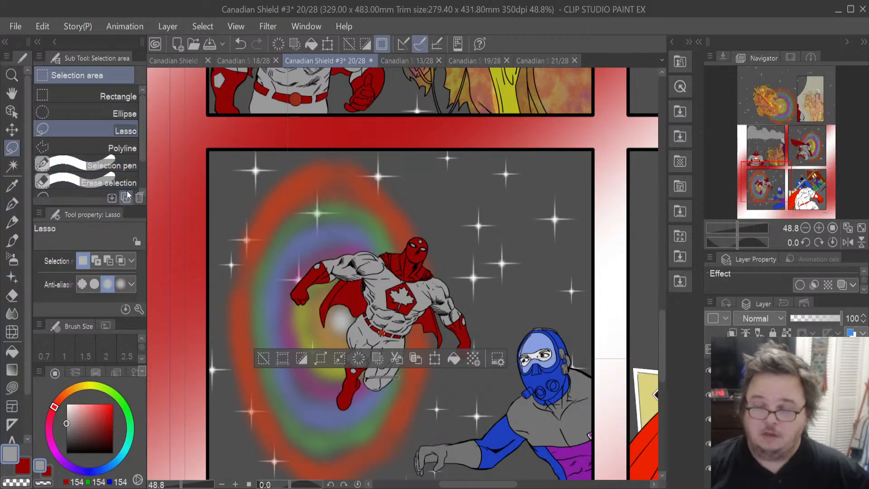
- Zoom in on the lower-left hero and erase stray grey fill over his chest and hood with the Eraser
{"action": "left_click", "coordinate": [169, 187]}
{"action": "scroll", "coordinate": [363, 220], "scroll_direction": "up", "scroll_amount": 1}
{"action": "scroll", "coordinate": [362, 221], "scroll_direction": "up", "scroll_amount": 1}
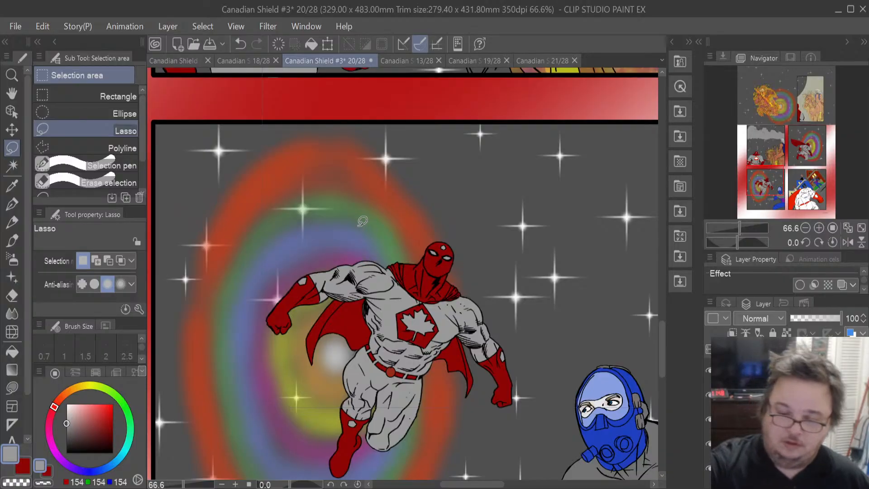
{"action": "left_click", "coordinate": [13, 296]}
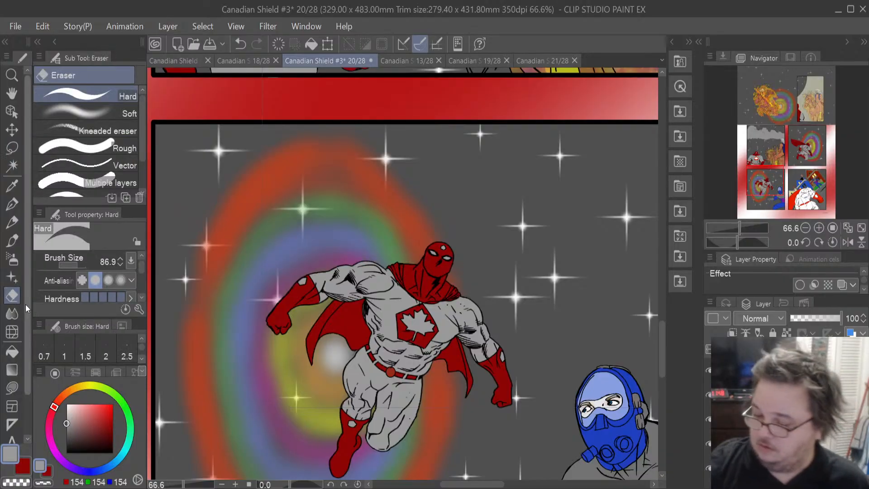
{"action": "mouse_move", "coordinate": [421, 324]}
{"action": "left_mouse_down"}
{"action": "mouse_move", "coordinate": [416, 332]}
{"action": "mouse_move", "coordinate": [419, 321]}
{"action": "mouse_move", "coordinate": [407, 321]}
{"action": "mouse_move", "coordinate": [420, 316]}
{"action": "mouse_move", "coordinate": [425, 326]}
{"action": "left_mouse_up"}
{"action": "mouse_move", "coordinate": [445, 261]}
{"action": "left_mouse_down"}
{"action": "mouse_move", "coordinate": [431, 249]}
{"action": "mouse_move", "coordinate": [453, 248]}
{"action": "left_mouse_up"}
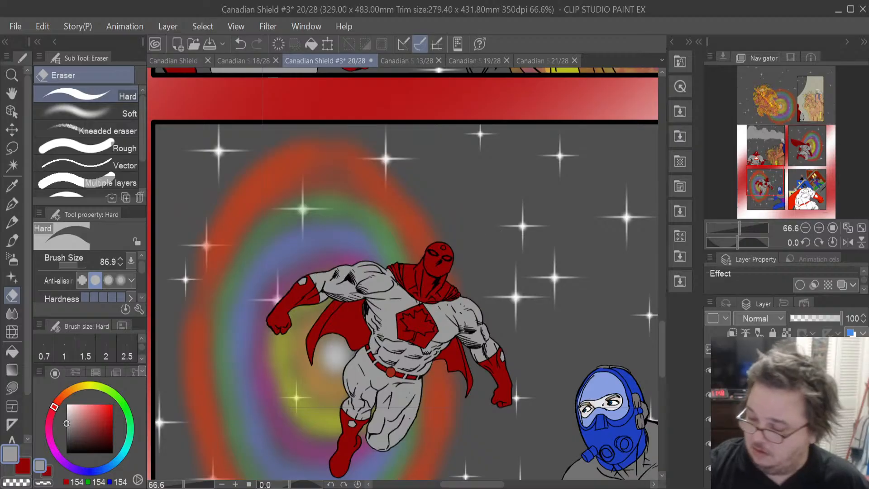
{"action": "mouse_move", "coordinate": [446, 338]}
{"action": "left_mouse_down"}
{"action": "mouse_move", "coordinate": [425, 335]}
{"action": "mouse_move", "coordinate": [421, 321]}
{"action": "mouse_move", "coordinate": [403, 326]}
{"action": "mouse_move", "coordinate": [416, 310]}
{"action": "left_mouse_up"}
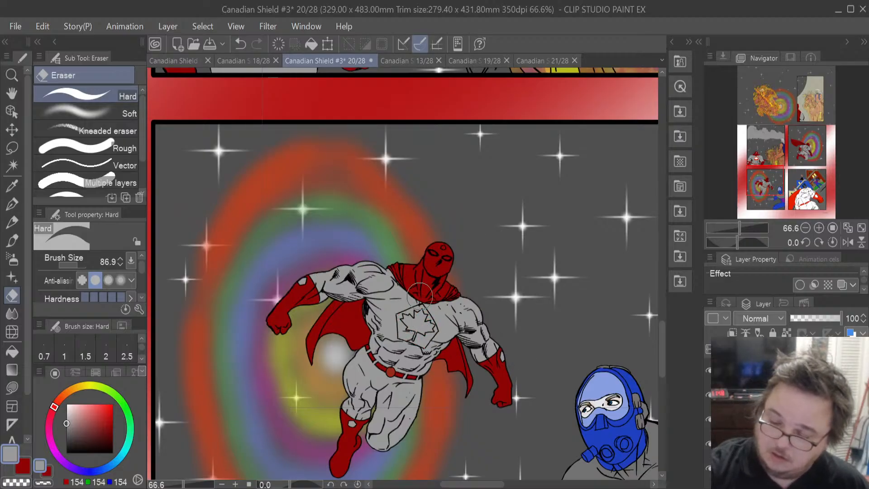
{"action": "left_click", "coordinate": [442, 250]}
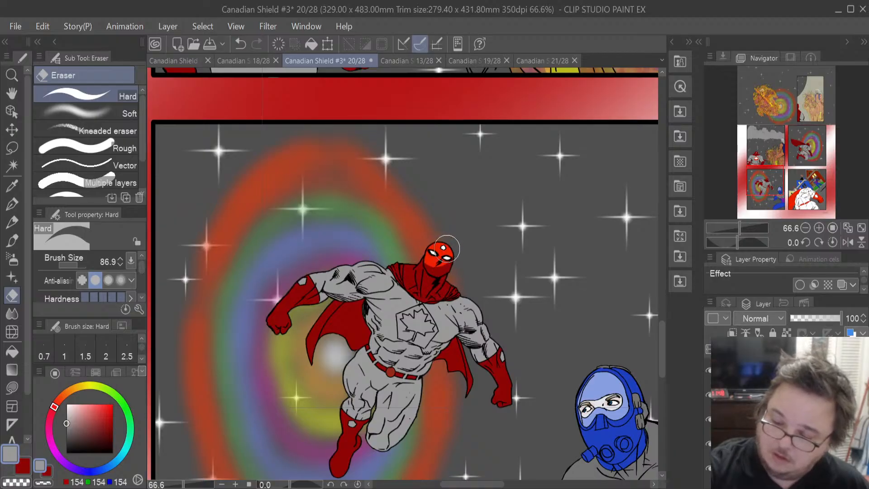
{"action": "key", "text": "ctrl+z"}
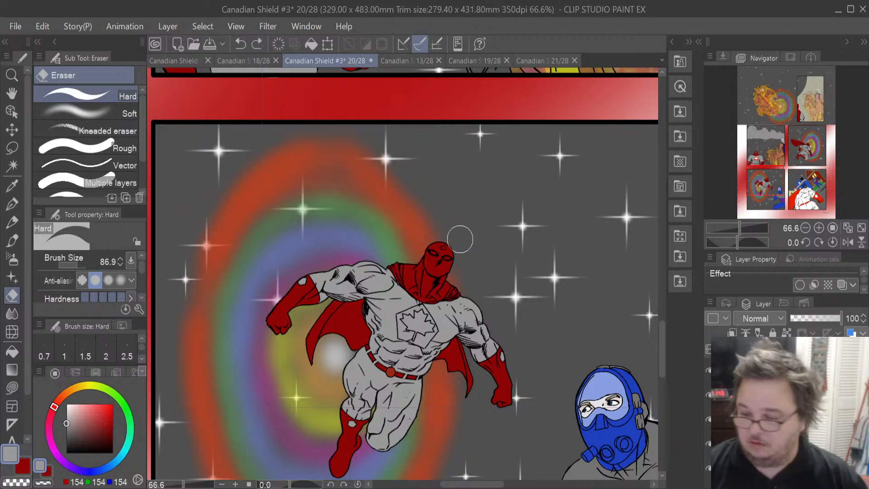
{"action": "left_click_drag", "start_coordinate": [445, 258], "coordinate": [447, 247]}
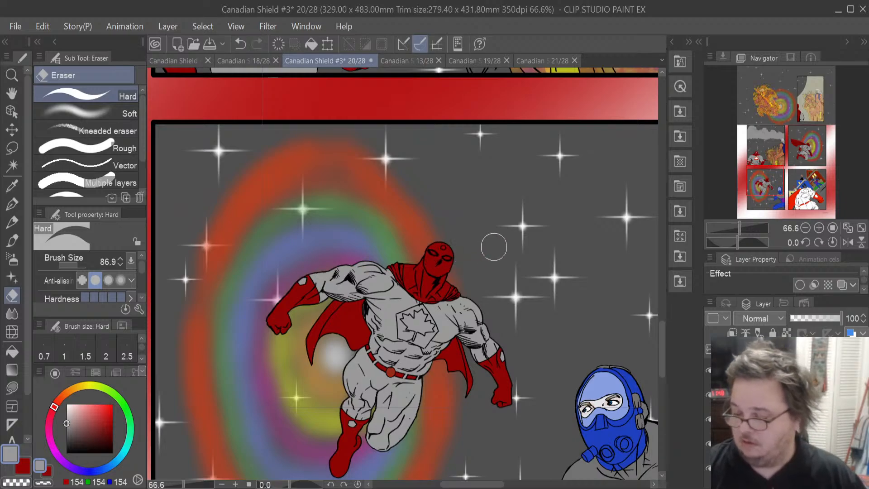
- Load the hero's fill as a selection and erase the grey over his eyes and chest maple leaf
{"action": "left_click", "coordinate": [709, 419]}
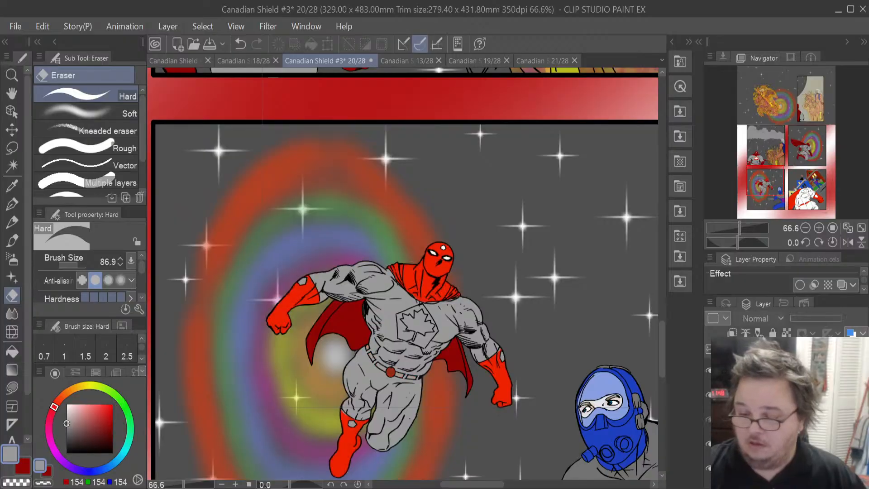
{"action": "left_click", "coordinate": [709, 420]}
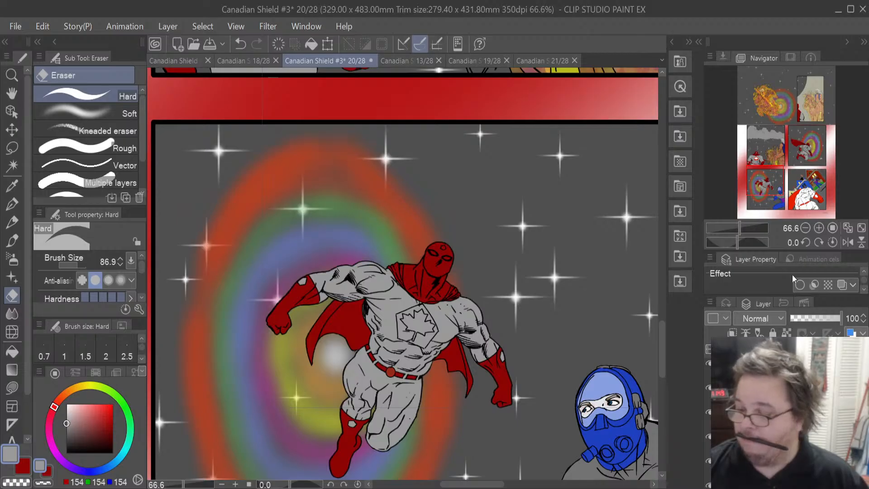
{"action": "left_click", "coordinate": [678, 279]}
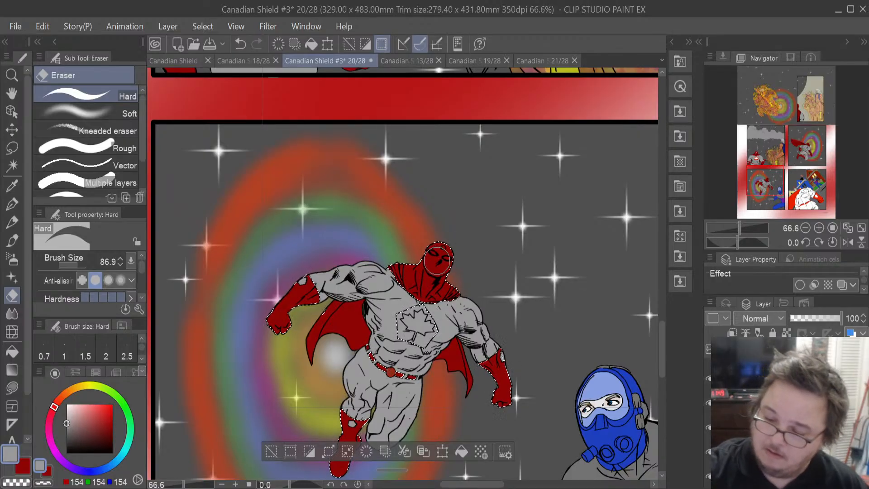
{"action": "left_click_drag", "start_coordinate": [435, 256], "coordinate": [452, 260]}
{"action": "key", "text": "ctrl+z"}
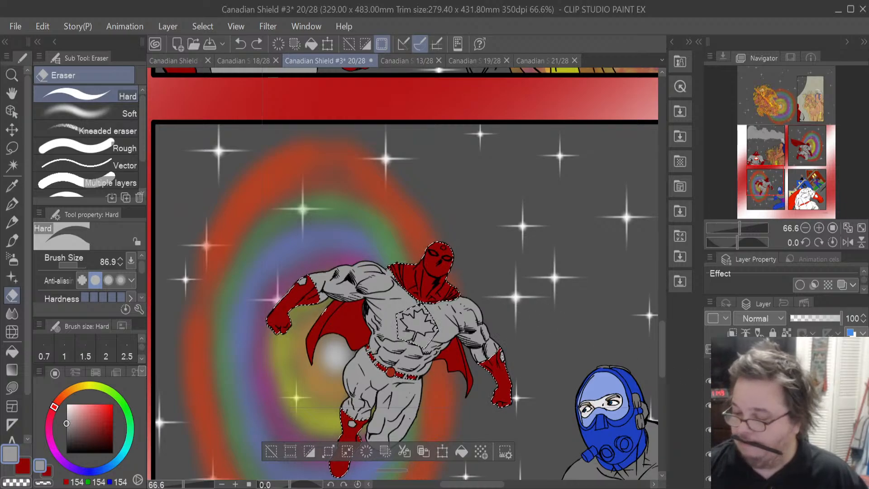
{"action": "left_click", "coordinate": [677, 257]}
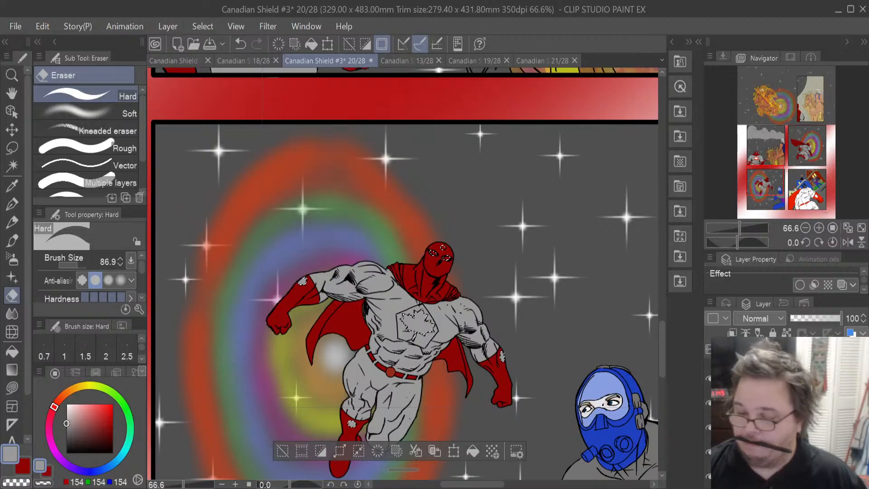
{"action": "mouse_move", "coordinate": [441, 246]}
{"action": "left_mouse_down"}
{"action": "mouse_move", "coordinate": [431, 251]}
{"action": "mouse_move", "coordinate": [454, 258]}
{"action": "left_mouse_up"}
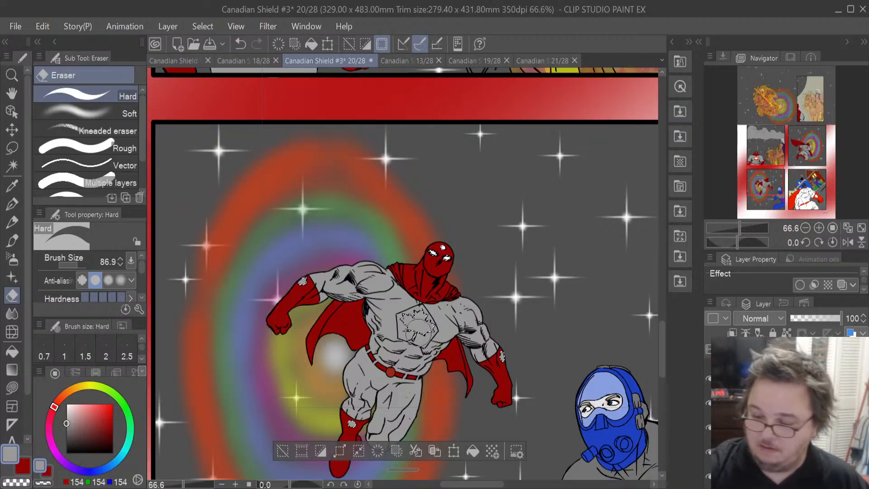
{"action": "mouse_move", "coordinate": [416, 323]}
{"action": "left_mouse_down"}
{"action": "mouse_move", "coordinate": [443, 324]}
{"action": "mouse_move", "coordinate": [428, 319]}
{"action": "left_mouse_up"}
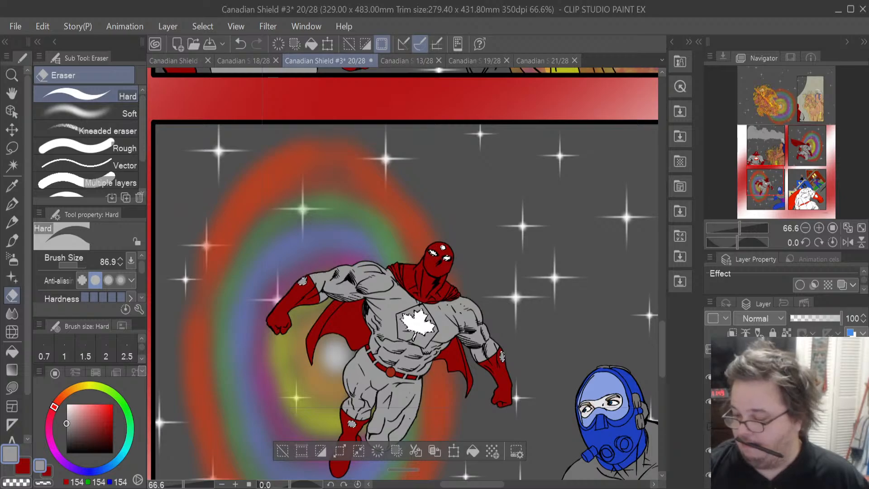
- Erase the grey fill from the chest emblem so the red shows around the white maple leaf
{"action": "left_click", "coordinate": [710, 428]}
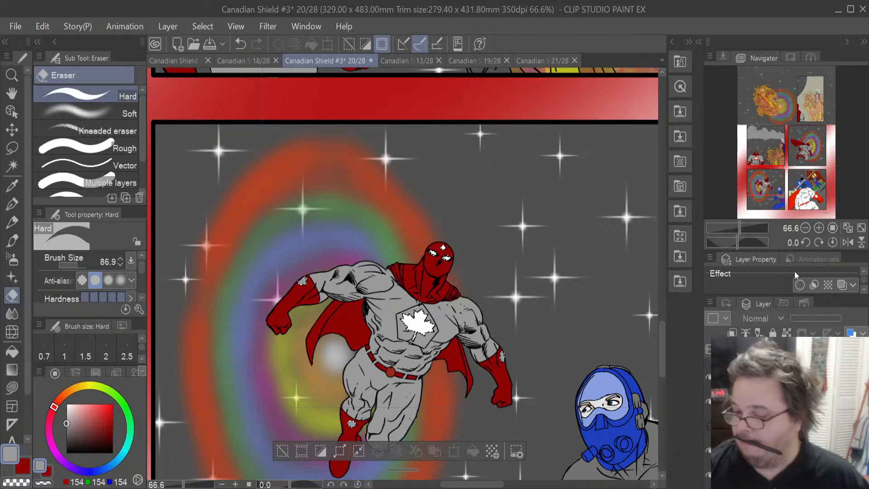
{"action": "left_click", "coordinate": [710, 367], "text": "ctrl"}
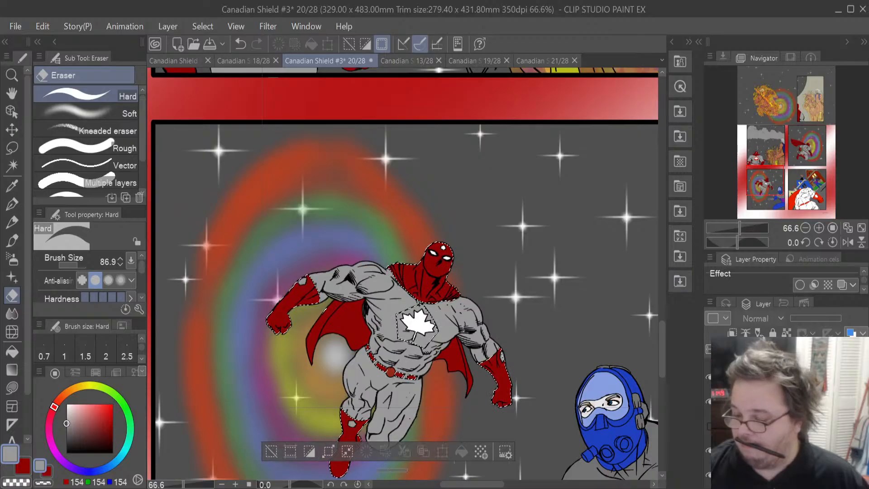
{"action": "left_click", "coordinate": [709, 427]}
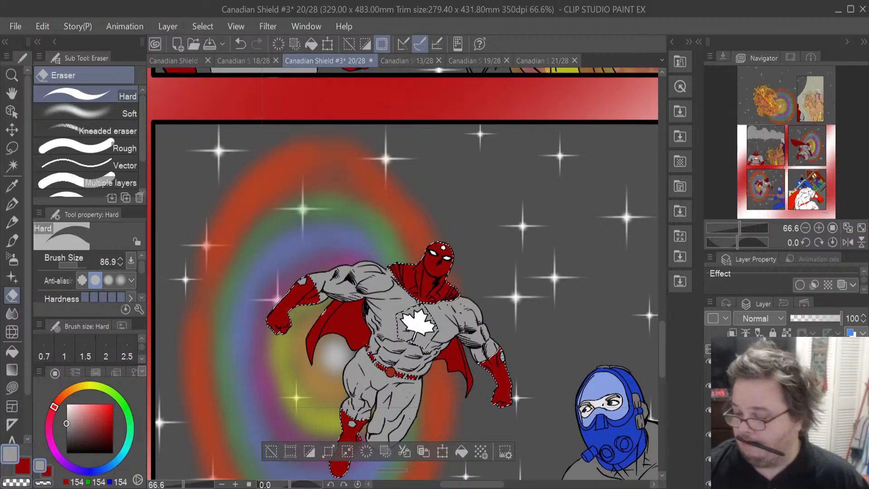
{"action": "left_click", "coordinate": [788, 409]}
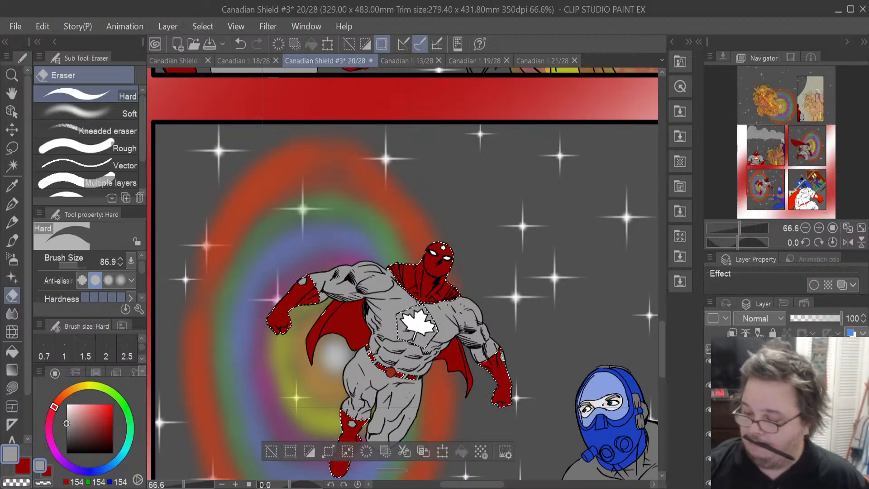
{"action": "left_click", "coordinate": [788, 410]}
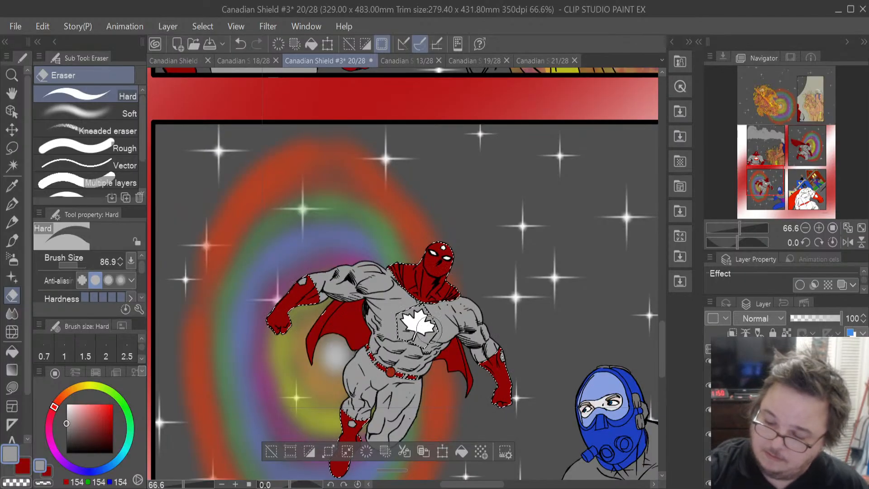
{"action": "left_click_drag", "start_coordinate": [427, 349], "coordinate": [411, 334]}
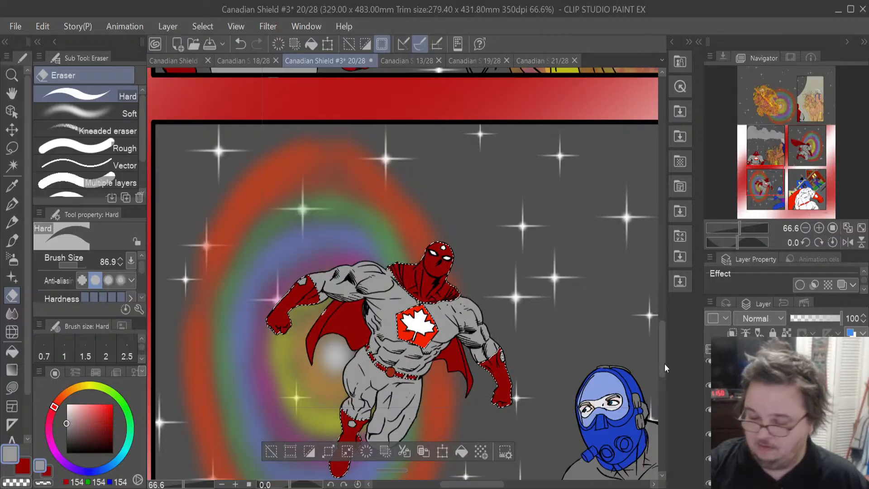
- Set the eraser size to 38.1 and toggle the fill layer's visibility to compare
{"action": "left_click_drag", "start_coordinate": [80, 266], "coordinate": [75, 264]}
{"action": "left_click", "coordinate": [75, 264]}
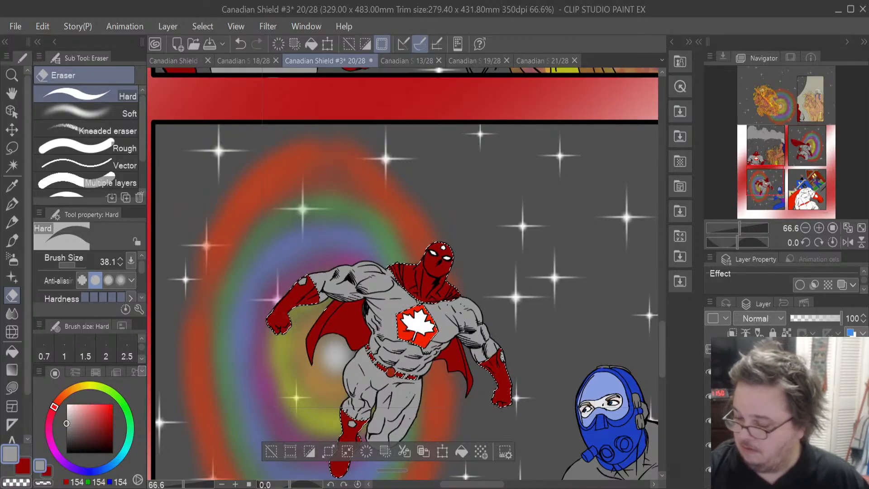
{"action": "left_click", "coordinate": [709, 420]}
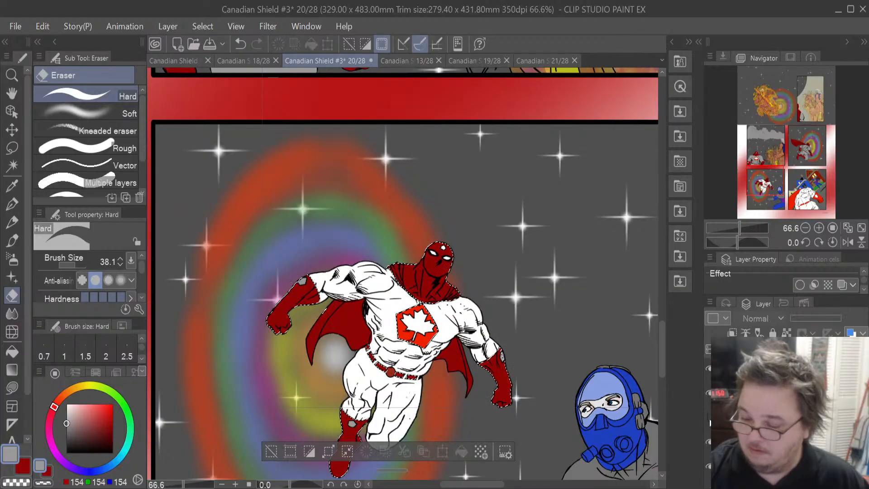
{"action": "left_click", "coordinate": [708, 420]}
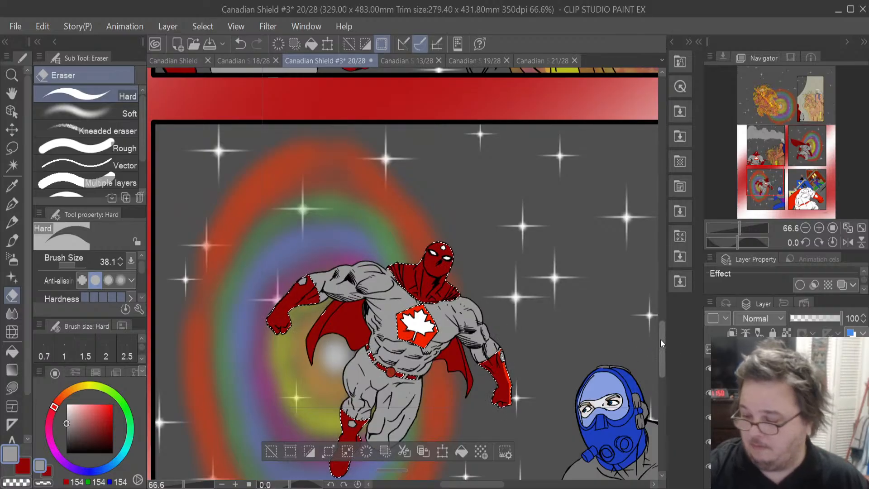
- Try deleting the grey fill inside the hero's body selection
{"action": "left_click_drag", "start_coordinate": [661, 355], "coordinate": [661, 363]}
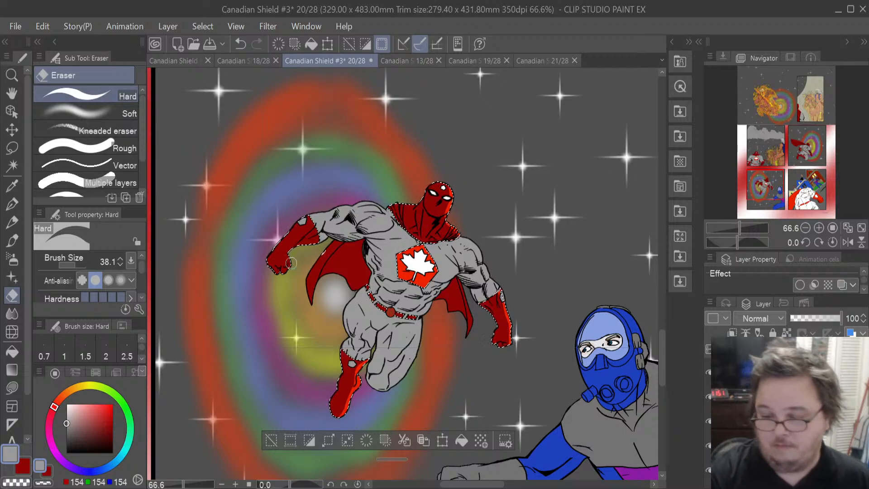
{"action": "left_click_drag", "start_coordinate": [284, 266], "coordinate": [316, 237]}
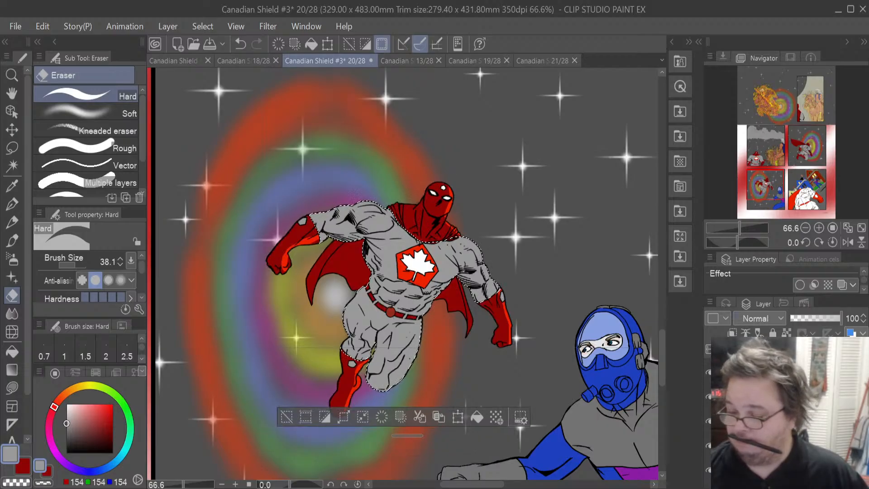
{"action": "key", "text": "Delete"}
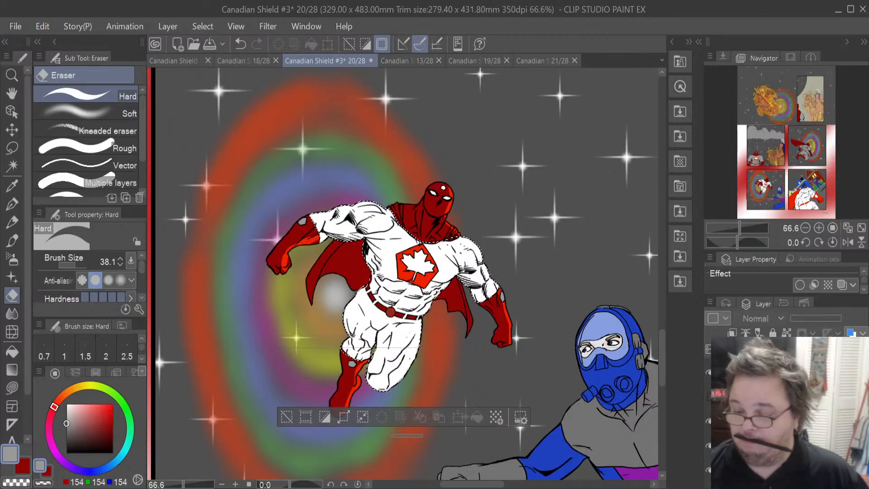
{"action": "key", "text": "ctrl+z"}
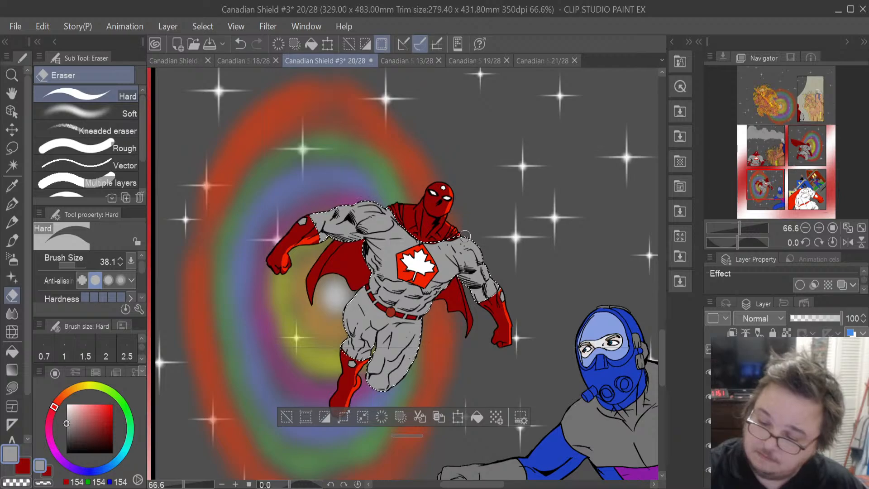
- Erase the grey fill on the hero's right shoulder and set the eraser size to 23.2
{"action": "left_click_drag", "start_coordinate": [477, 246], "coordinate": [503, 288]}
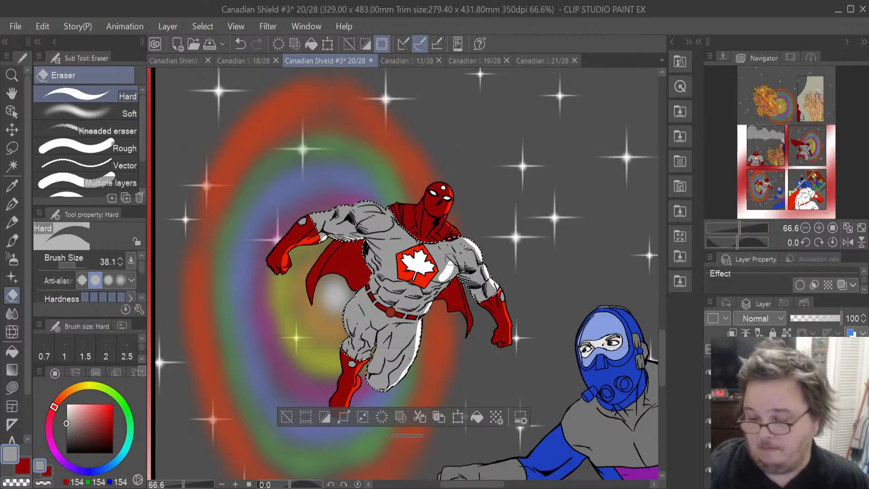
{"action": "key", "text": "ctrl+z"}
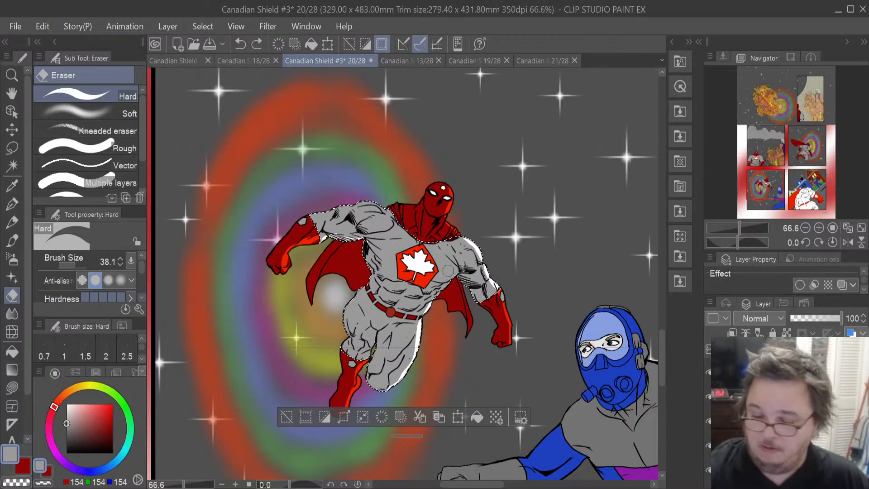
{"action": "left_click_drag", "start_coordinate": [83, 264], "coordinate": [75, 264]}
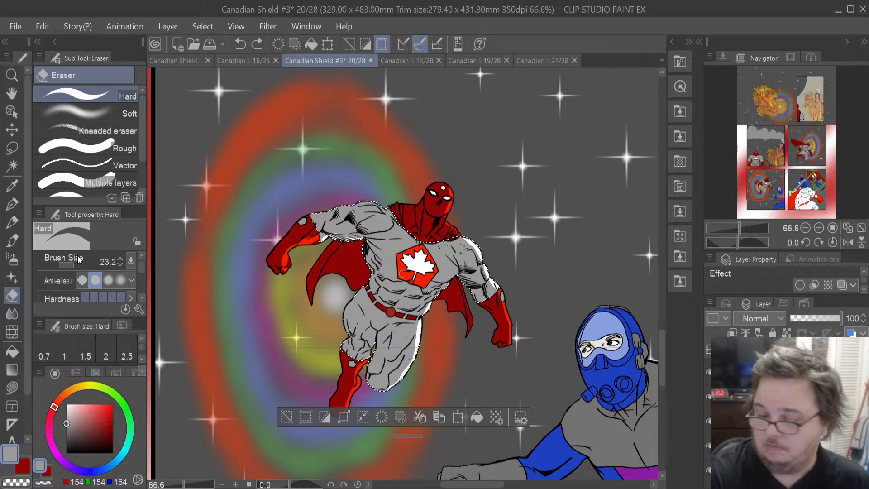
{"action": "key", "text": "ctrl+y"}
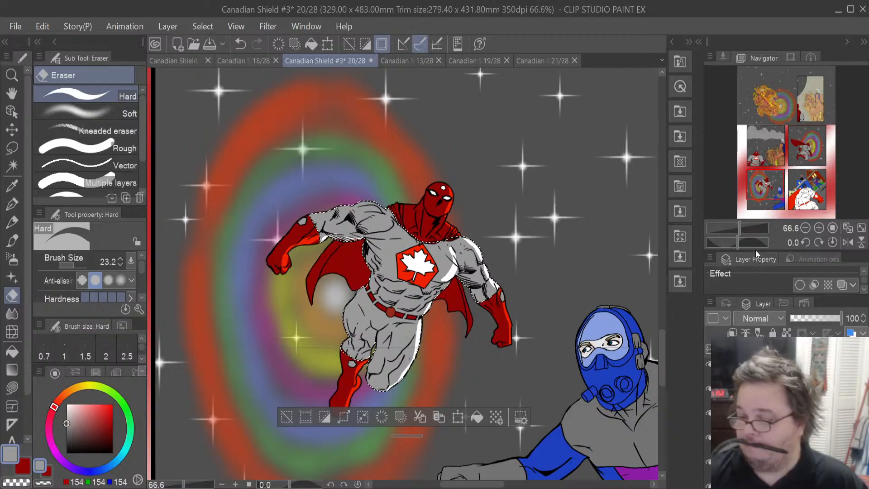
- Switch to another layer and clear the selection
{"action": "left_click", "coordinate": [742, 389], "text": "ctrl"}
{"action": "left_click", "coordinate": [742, 365]}
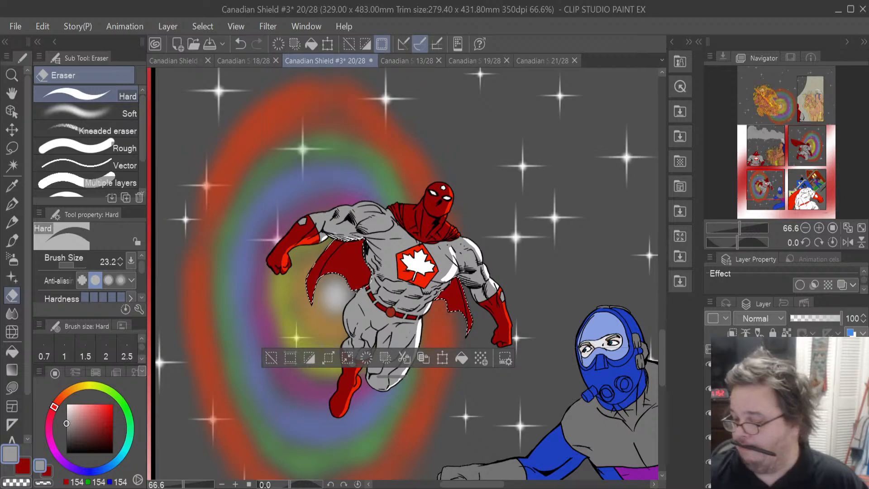
{"action": "left_click", "coordinate": [742, 485]}
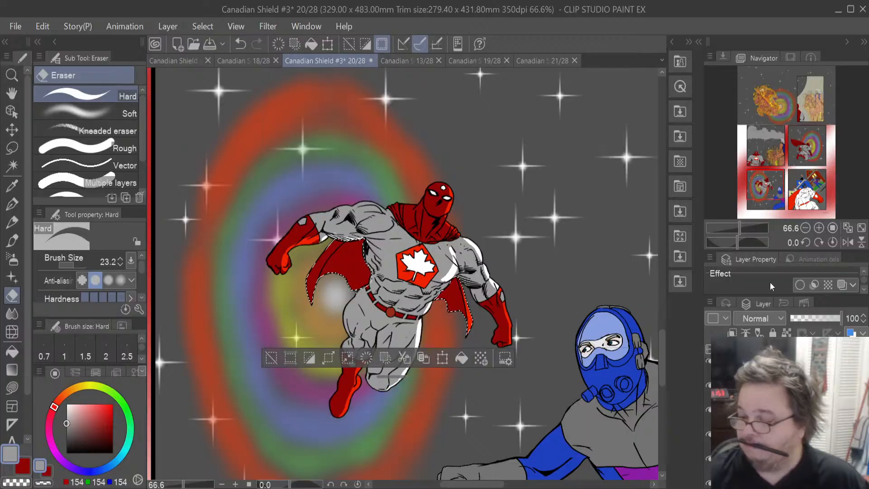
{"action": "left_click", "coordinate": [741, 385], "text": "ctrl"}
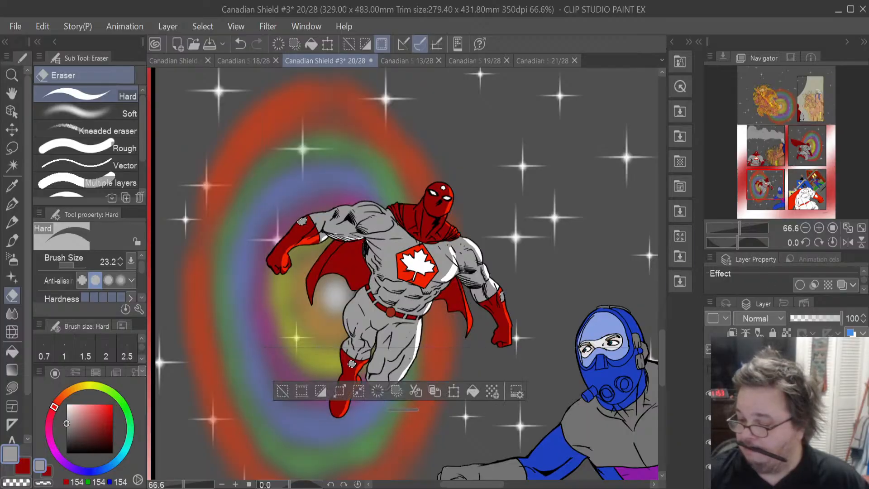
{"action": "scroll", "coordinate": [765, 413], "scroll_direction": "down", "scroll_amount": 1}
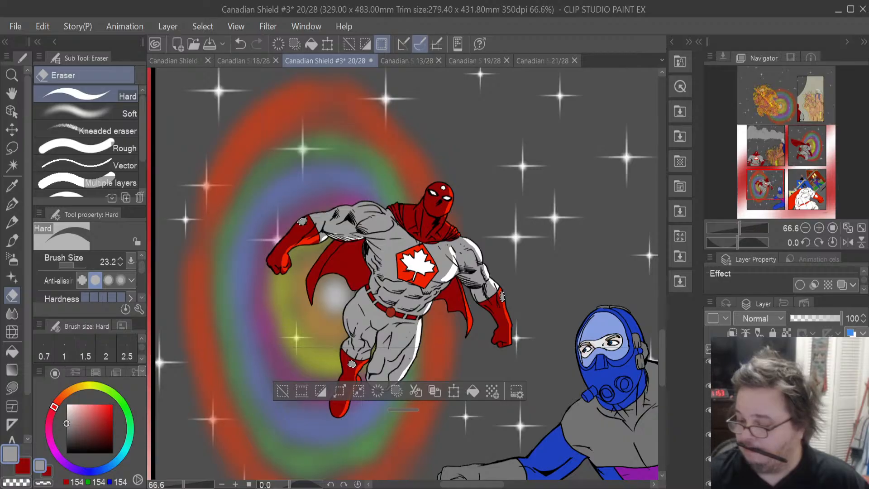
- Switch to the Lasso tool and deselect everything
{"action": "scroll", "coordinate": [765, 413], "scroll_direction": "down", "scroll_amount": 1}
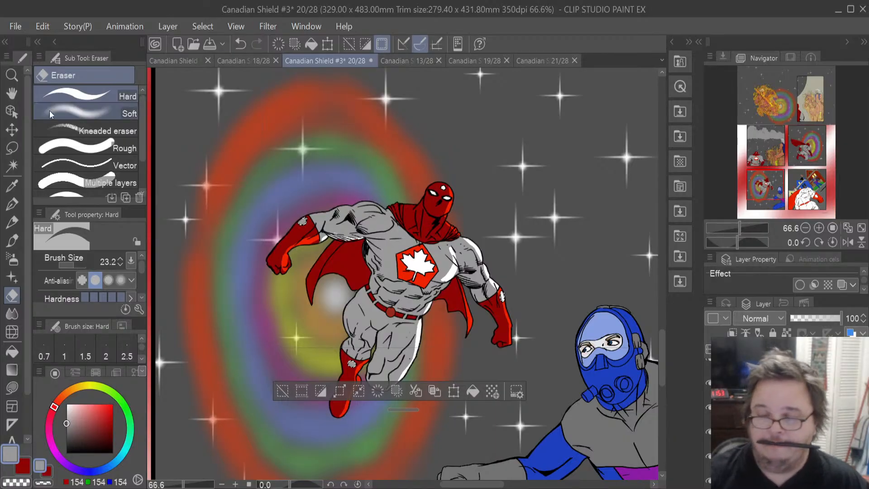
{"action": "left_click", "coordinate": [11, 148]}
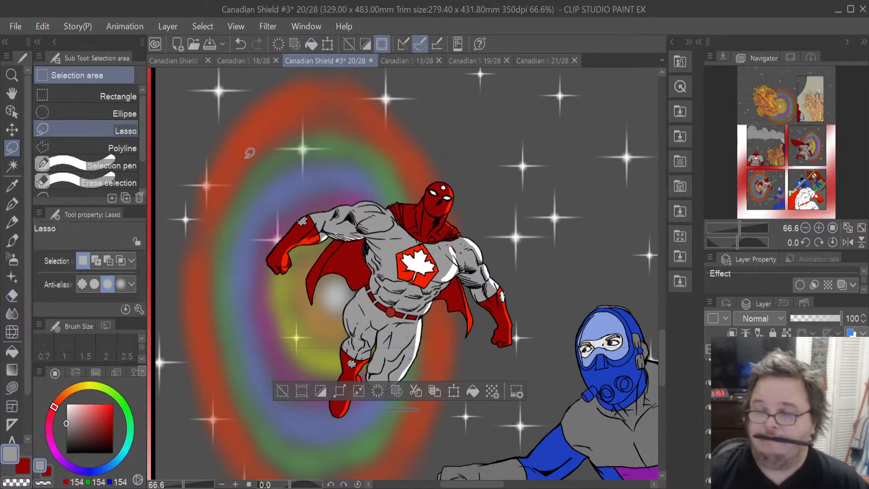
{"action": "key", "text": "ctrl+d"}
{"action": "scroll", "coordinate": [245, 153], "scroll_direction": "down", "scroll_amount": 1}
{"action": "scroll", "coordinate": [254, 154], "scroll_direction": "down", "scroll_amount": 1}
{"action": "scroll", "coordinate": [255, 153], "scroll_direction": "down", "scroll_amount": 1}
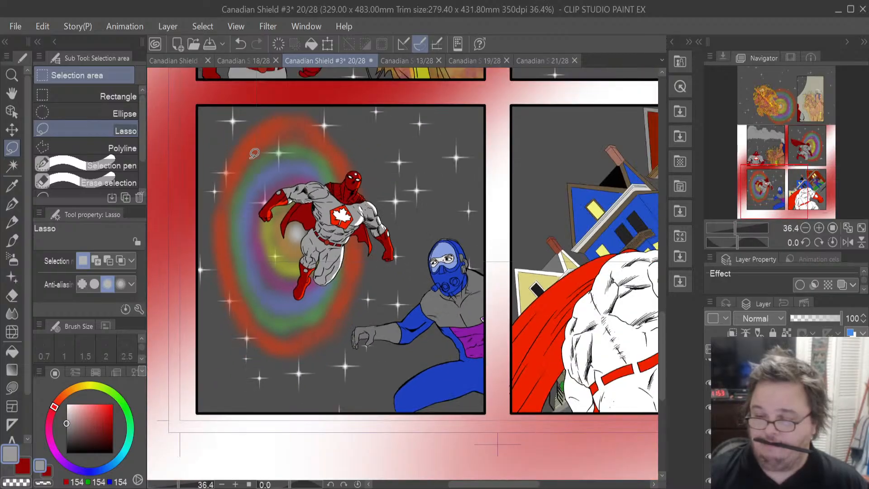
{"action": "scroll", "coordinate": [255, 154], "scroll_direction": "down", "scroll_amount": 2}
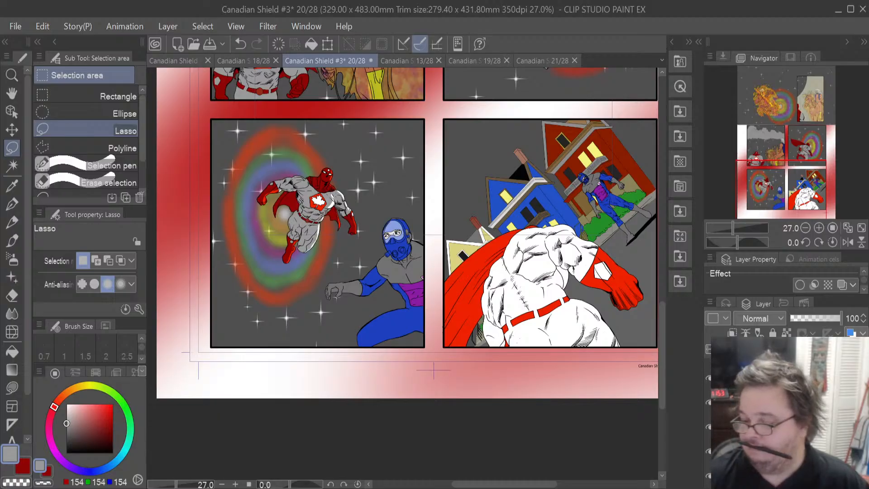
- Pick the layer and select the hero's white body areas in the close-up panel
{"action": "left_click", "coordinate": [779, 403]}
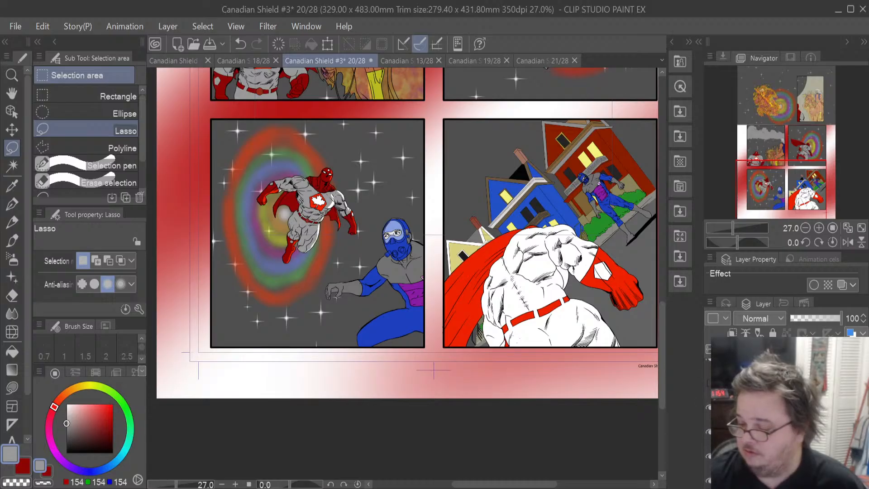
{"action": "scroll", "coordinate": [769, 407], "scroll_direction": "up", "scroll_amount": 1}
{"action": "scroll", "coordinate": [770, 407], "scroll_direction": "up", "scroll_amount": 1}
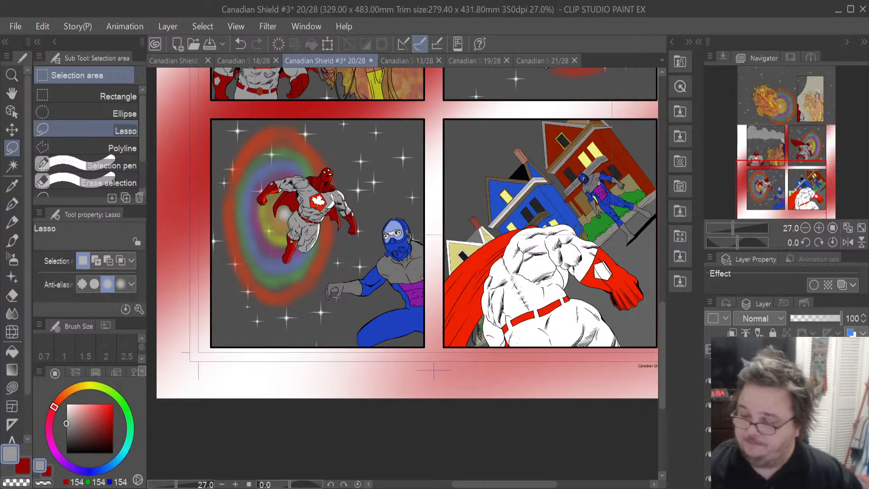
{"action": "left_click", "coordinate": [769, 407]}
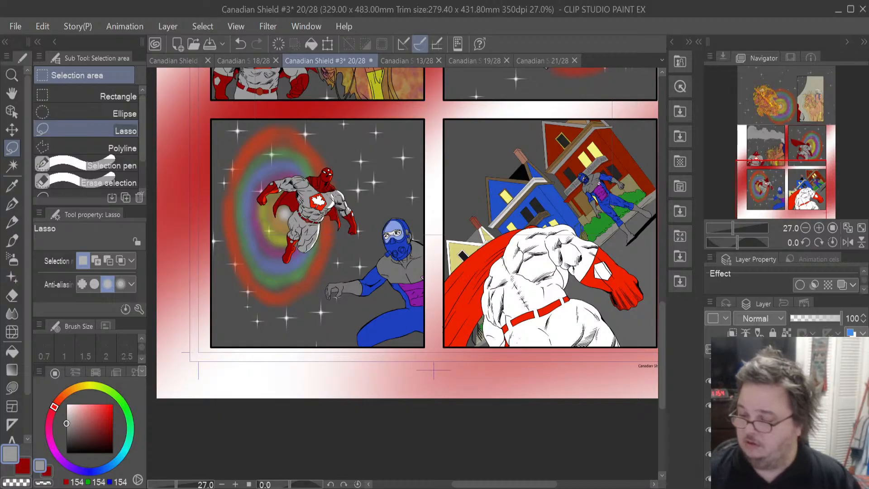
{"action": "left_click", "coordinate": [770, 407]}
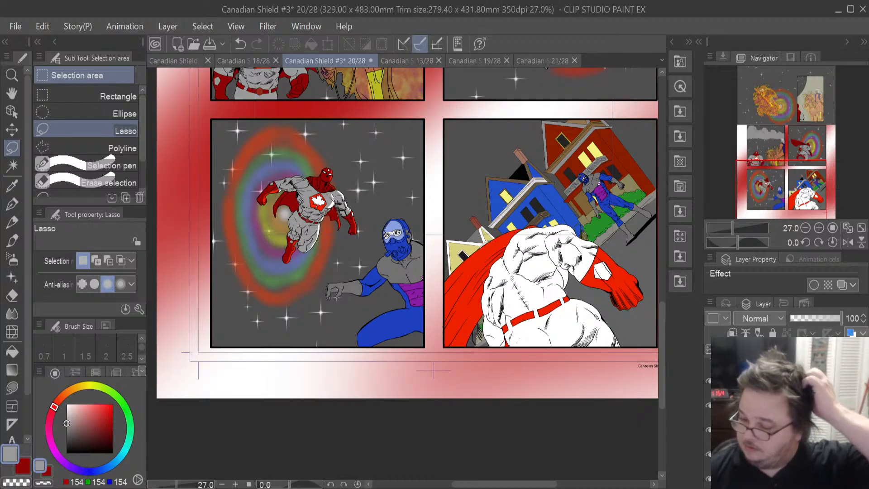
{"action": "left_click", "coordinate": [769, 364]}
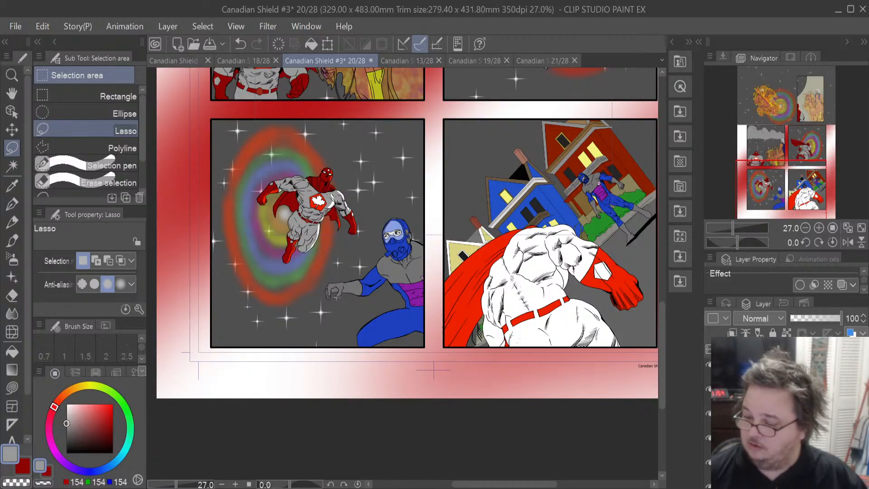
{"action": "mouse_move", "coordinate": [769, 413]}
{"action": "left_mouse_down"}
{"action": "mouse_move", "coordinate": [769, 366]}
{"action": "mouse_move", "coordinate": [769, 398]}
{"action": "left_mouse_up"}
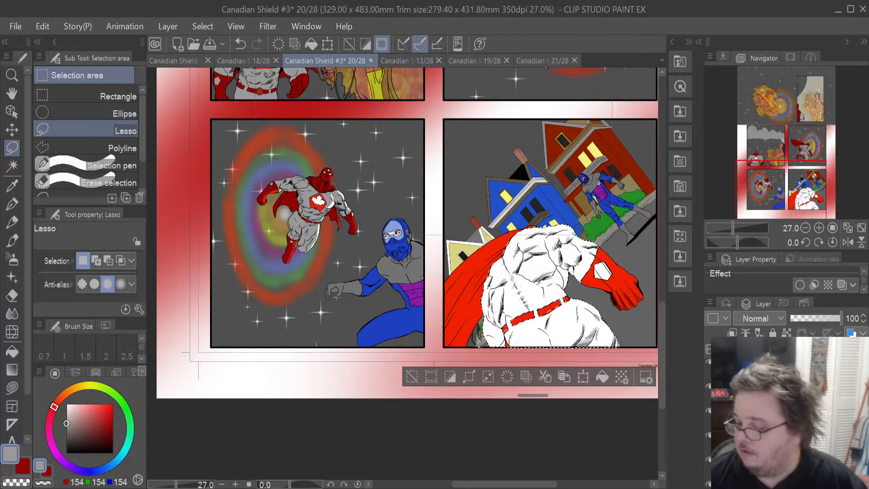
{"action": "left_click", "coordinate": [769, 390]}
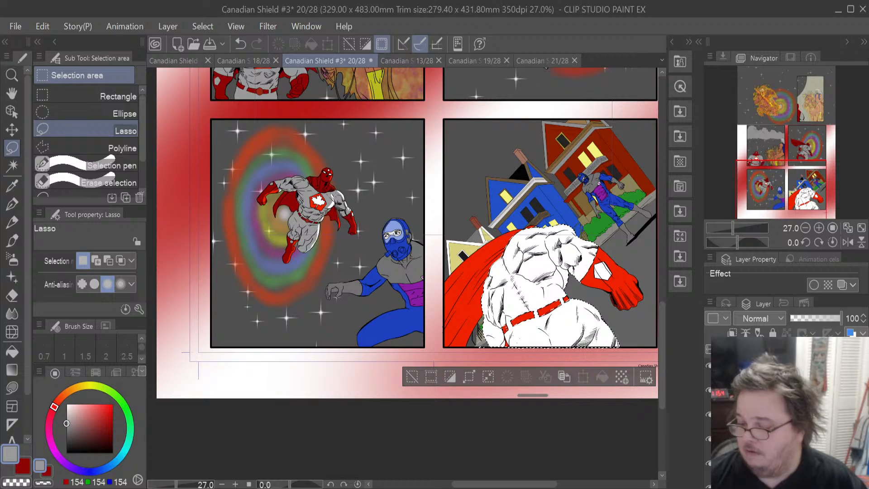
{"action": "left_click", "coordinate": [769, 414]}
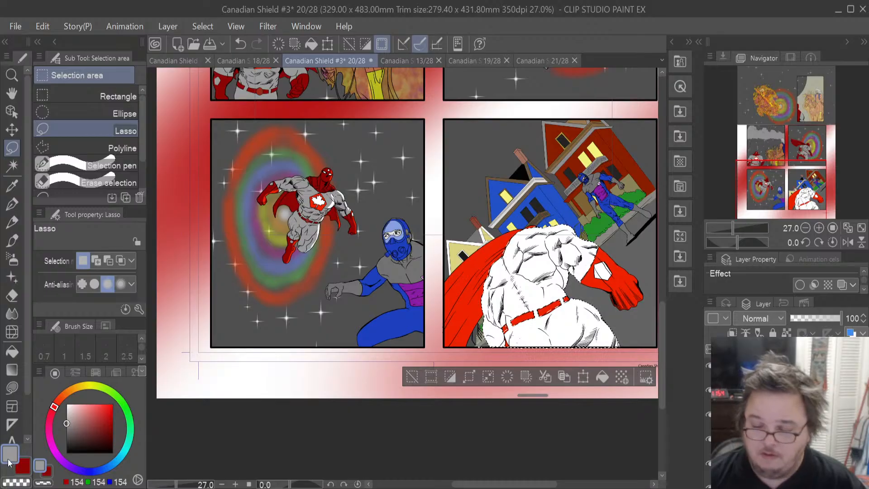
- Fill the hero's body selection with grey and the red costume selection with dark red
{"action": "left_click", "coordinate": [601, 378]}
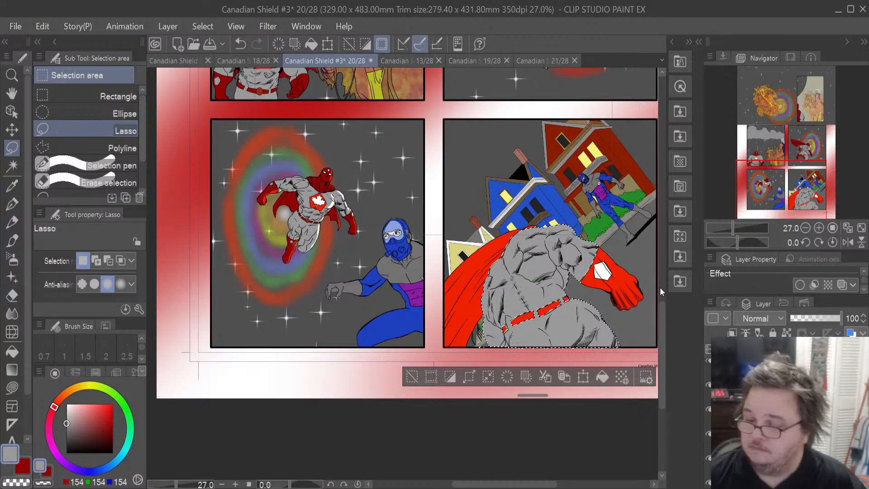
{"action": "key", "text": "ctrl+z"}
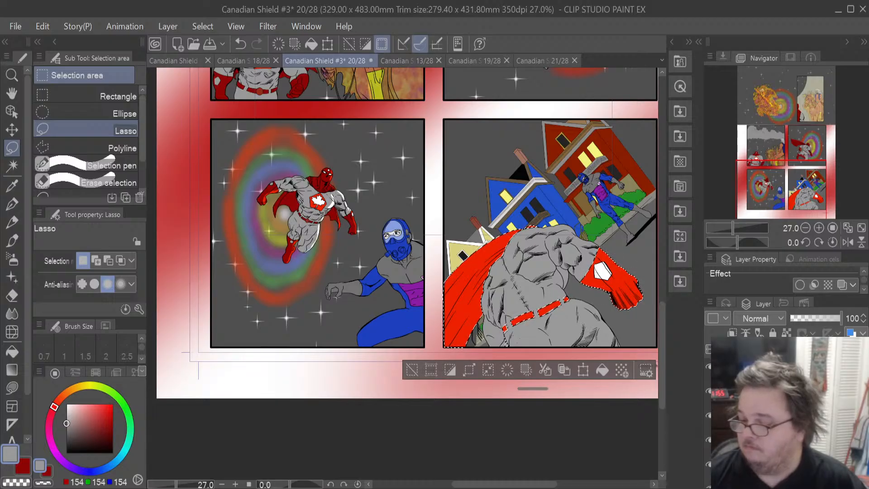
{"action": "key", "text": "x"}
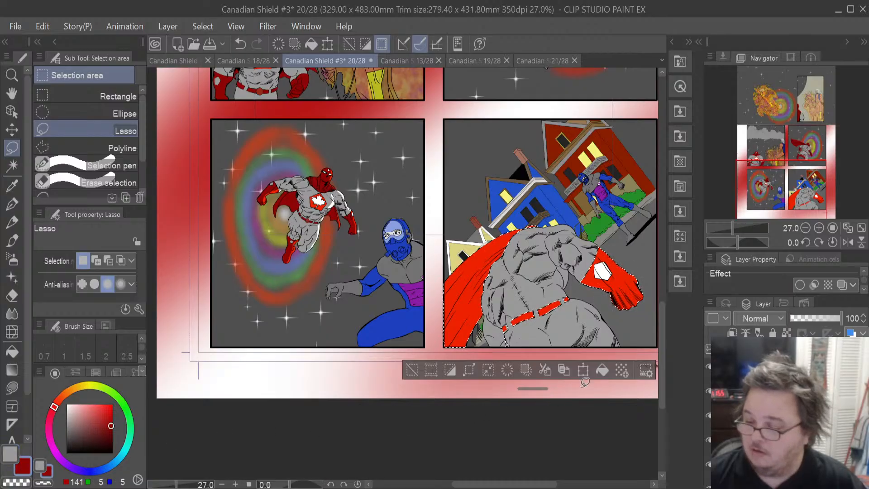
{"action": "left_click", "coordinate": [601, 370]}
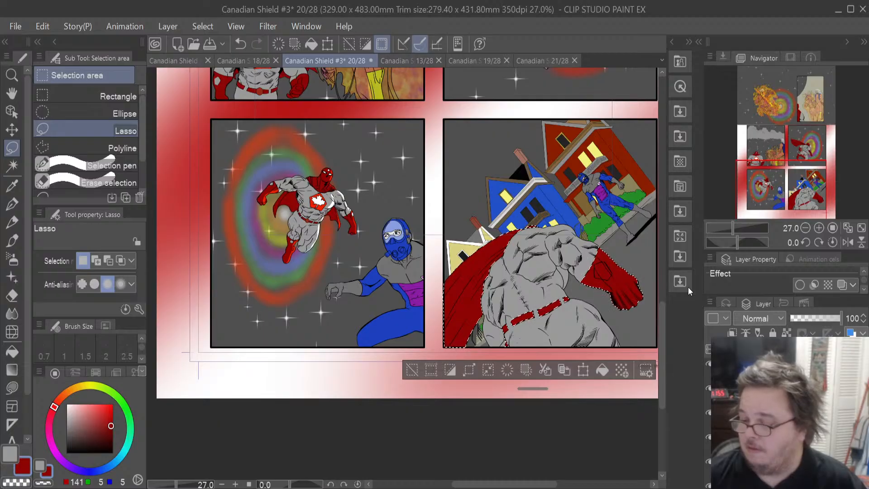
- Try filling the shoulder emblem with grey using a small lasso selection
{"action": "left_click_drag", "start_coordinate": [596, 264], "coordinate": [595, 270]}
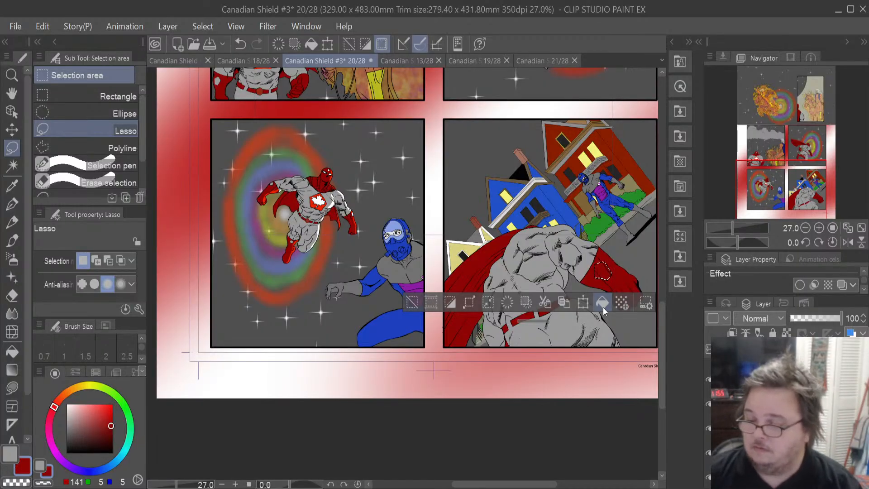
{"action": "key", "text": "x"}
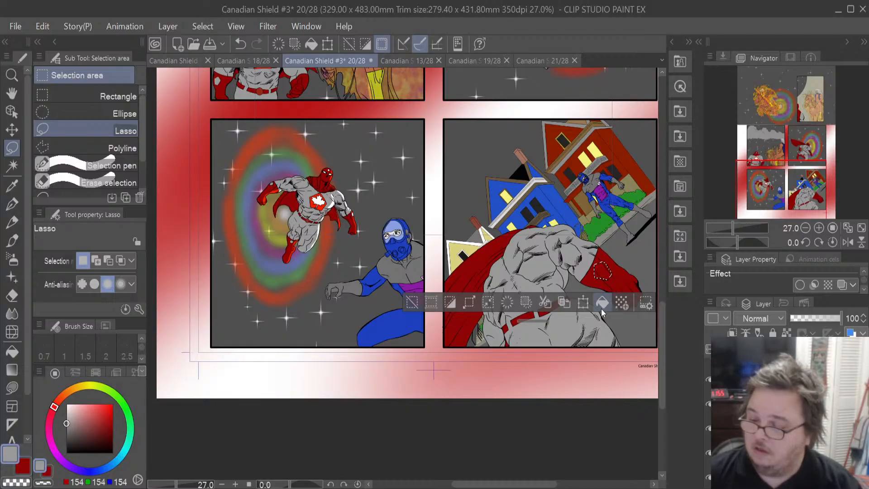
{"action": "left_click", "coordinate": [601, 308]}
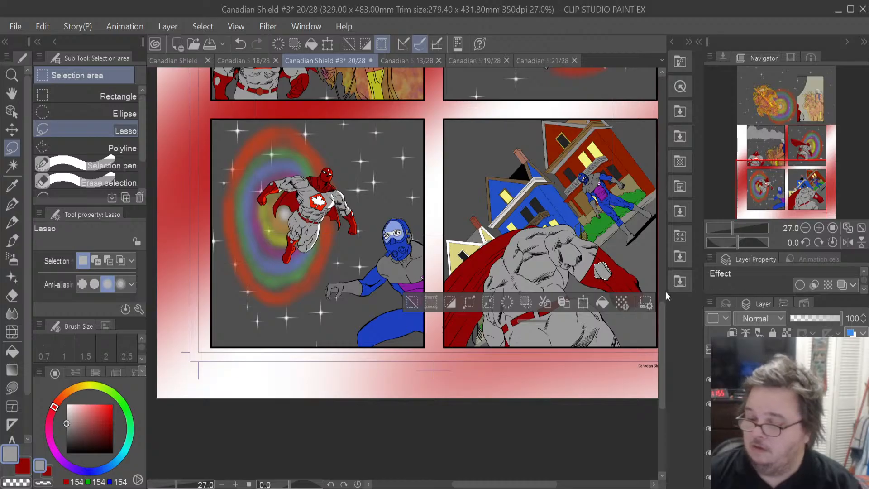
{"action": "key", "text": "ctrl+z"}
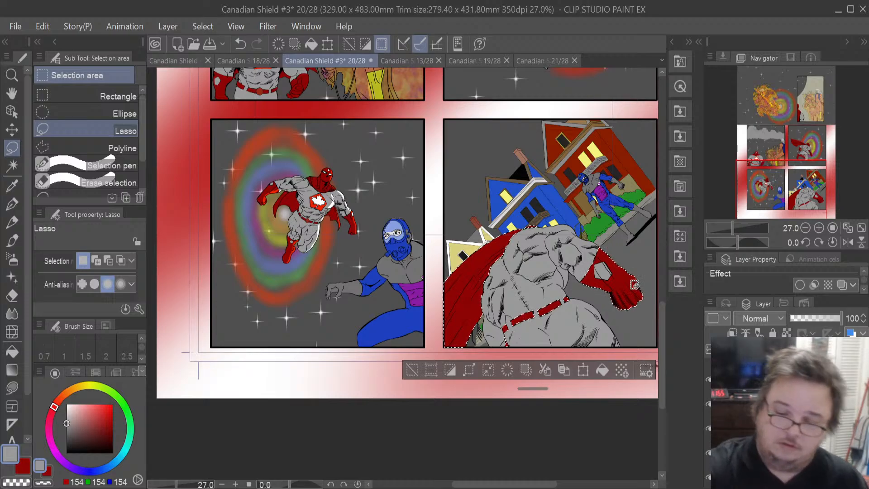
- Switch to the Eraser and set its size to 102.5
{"action": "left_click", "coordinate": [13, 295]}
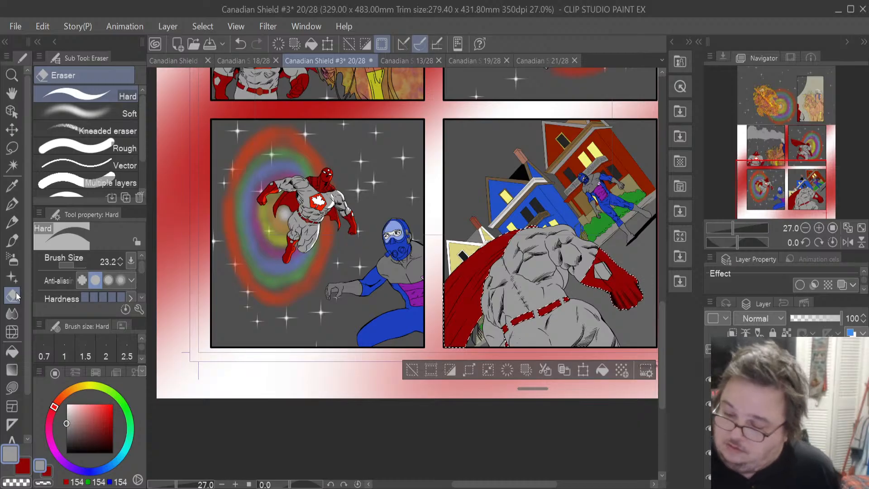
{"action": "left_click_drag", "start_coordinate": [79, 264], "coordinate": [78, 263]}
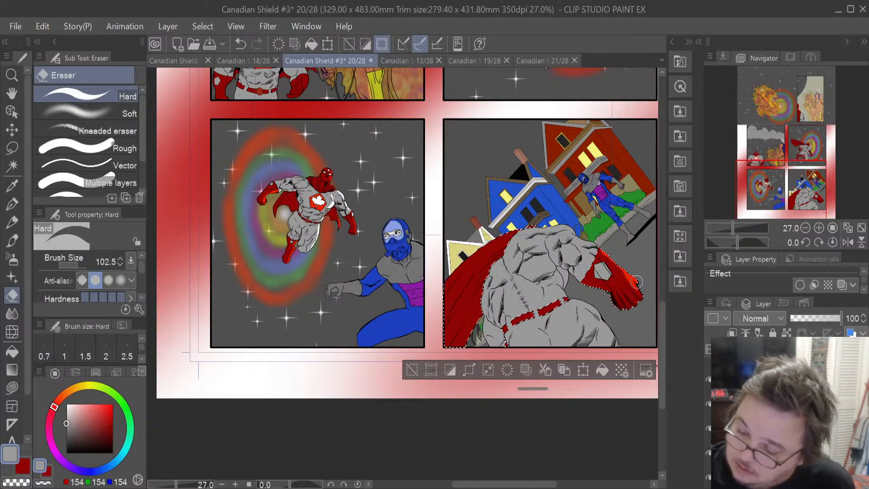
{"action": "key", "text": "ctrl+z"}
- Erase grey fill along the hero's shoulder and lower back, undoing the last three strokes
{"action": "mouse_move", "coordinate": [613, 259]}
{"action": "left_mouse_down"}
{"action": "mouse_move", "coordinate": [605, 251]}
{"action": "mouse_move", "coordinate": [636, 278]}
{"action": "left_mouse_up"}
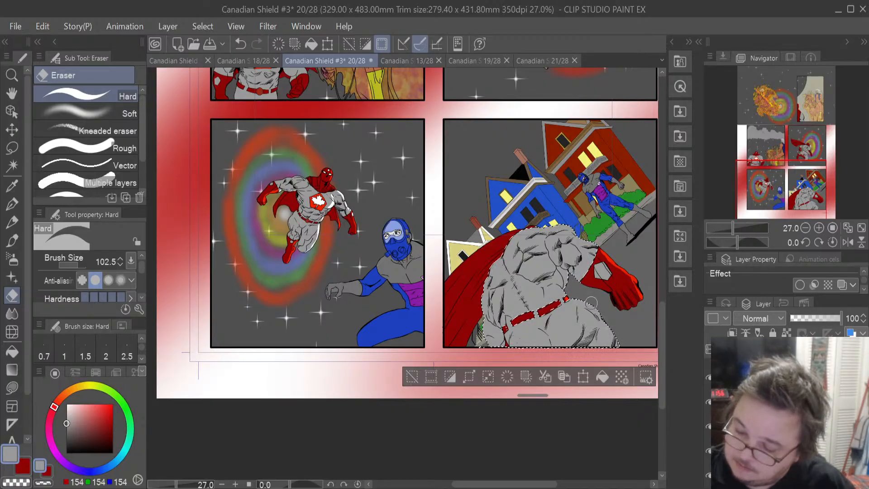
{"action": "mouse_move", "coordinate": [576, 300]}
{"action": "left_mouse_down"}
{"action": "mouse_move", "coordinate": [590, 304]}
{"action": "mouse_move", "coordinate": [619, 346]}
{"action": "left_mouse_up"}
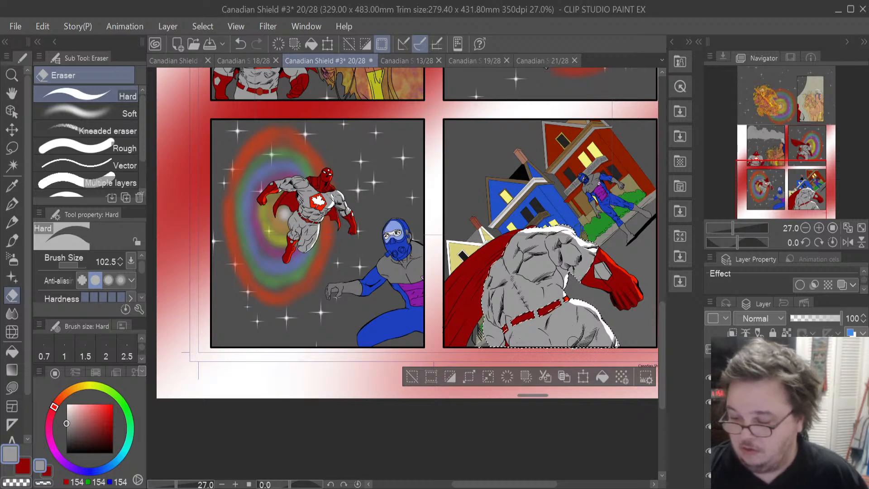
{"action": "left_click_drag", "start_coordinate": [568, 340], "coordinate": [572, 313]}
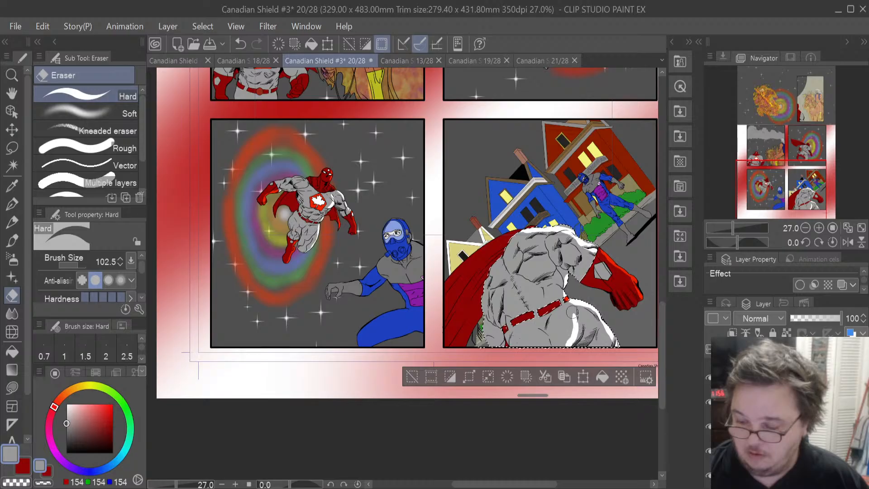
{"action": "left_click_drag", "start_coordinate": [567, 308], "coordinate": [571, 321]}
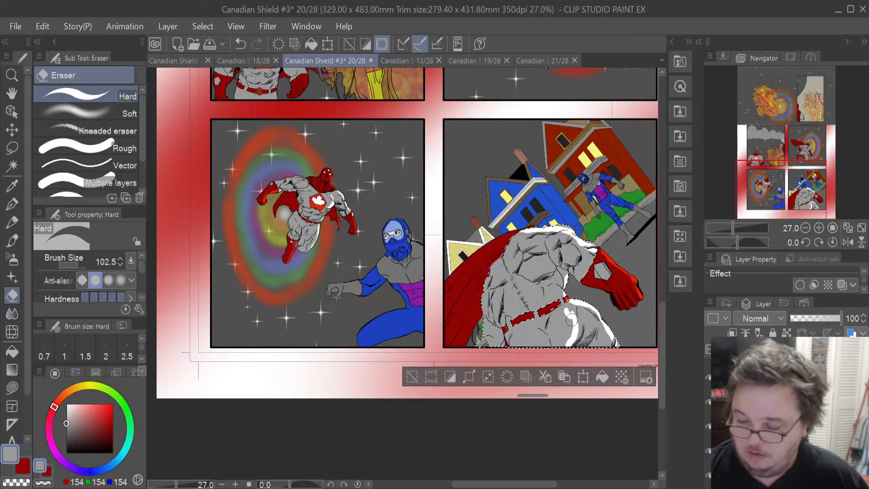
{"action": "key", "text": "ctrl+z"}
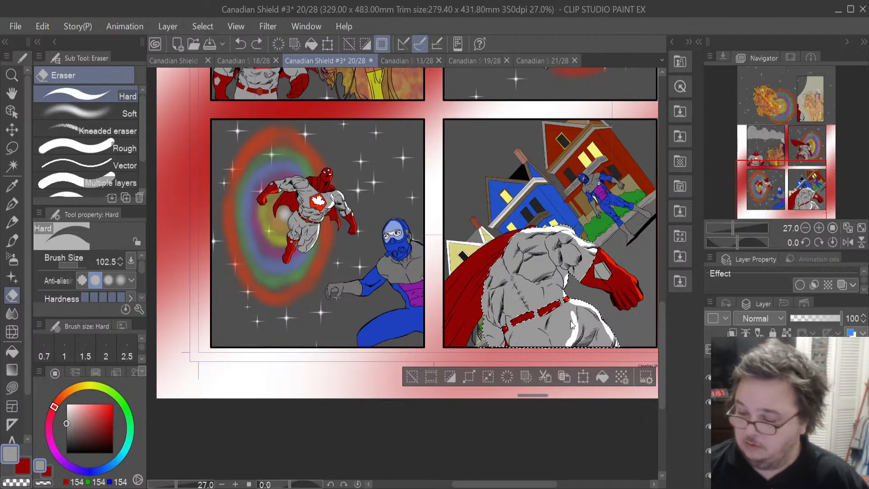
{"action": "key", "text": "ctrl+z"}
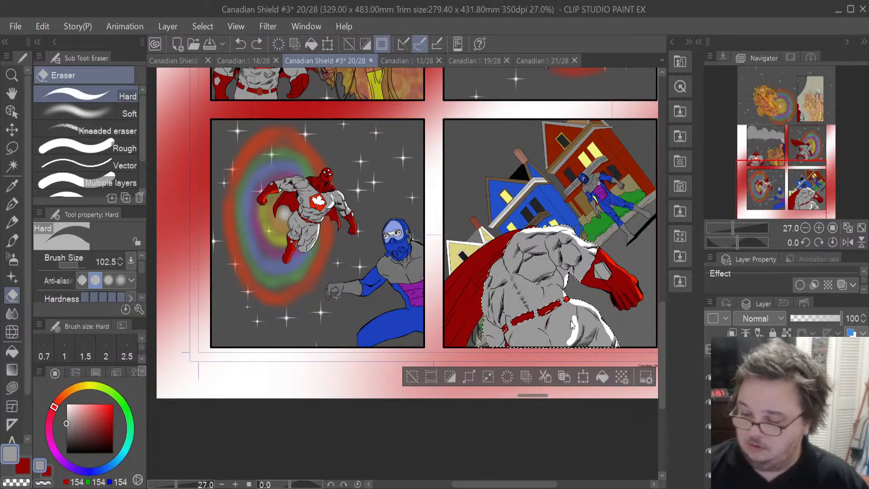
{"action": "key", "text": "ctrl+z"}
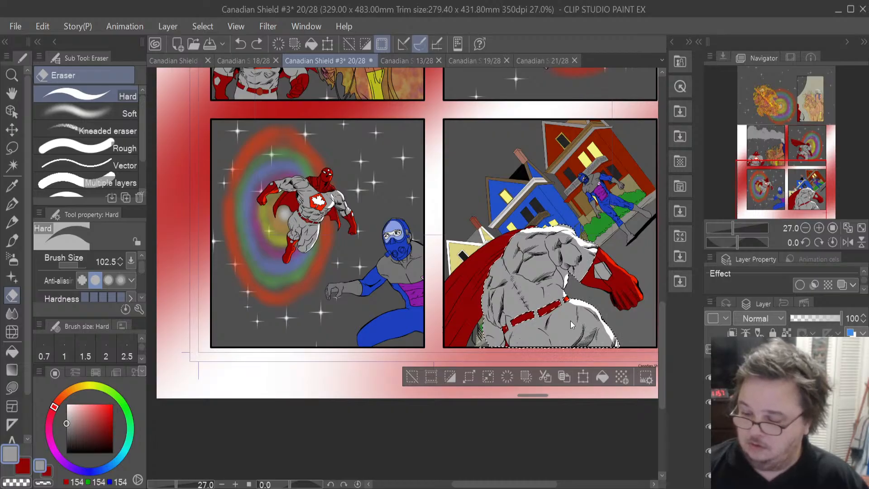
- Set the eraser size to 62.5 and try erasing a spot on the hero's lower back
{"action": "left_click", "coordinate": [79, 265]}
{"action": "left_click_drag", "start_coordinate": [80, 265], "coordinate": [76, 264]}
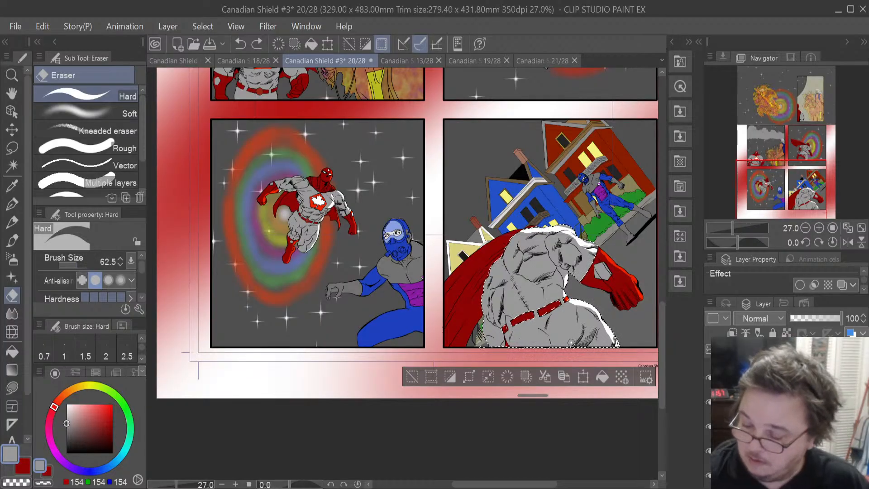
{"action": "left_click_drag", "start_coordinate": [575, 315], "coordinate": [578, 313]}
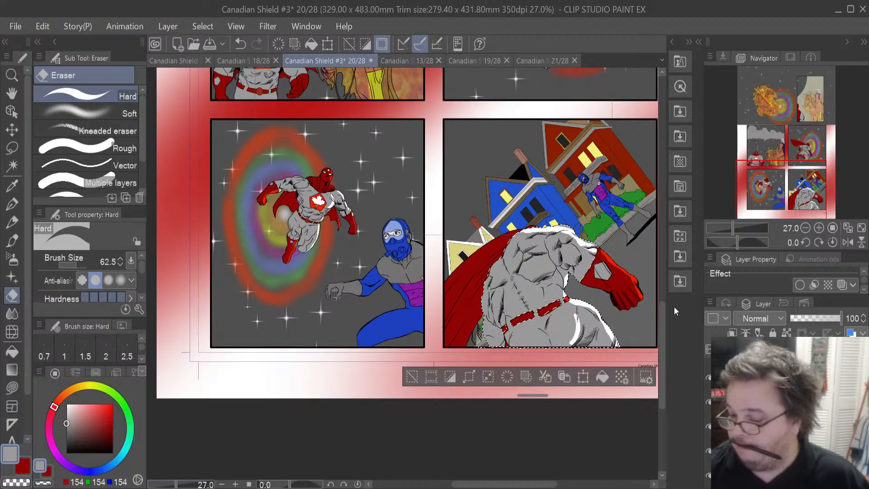
{"action": "key", "text": "ctrl+z"}
{"action": "key", "text": "ctrl+z"}
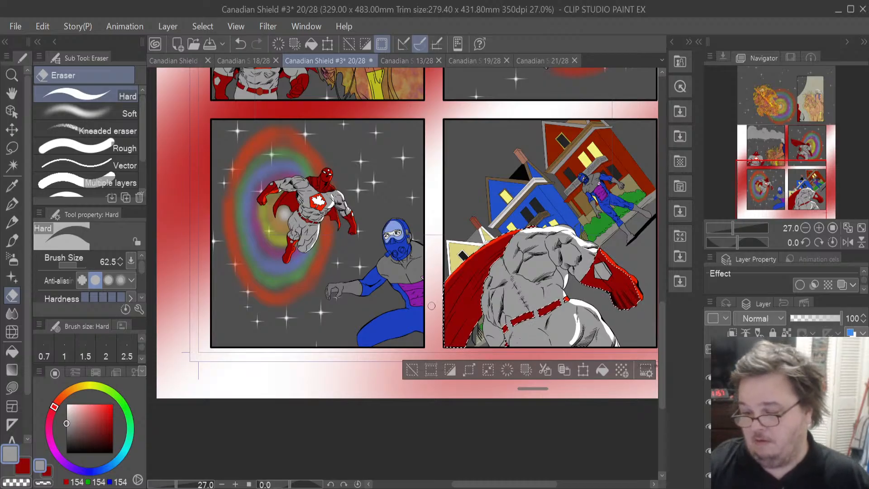
- Try erasing at the cape's lower corner and undo the recent changes
{"action": "mouse_move", "coordinate": [446, 343]}
{"action": "left_mouse_down"}
{"action": "mouse_move", "coordinate": [464, 317]}
{"action": "mouse_move", "coordinate": [447, 342]}
{"action": "left_mouse_up"}
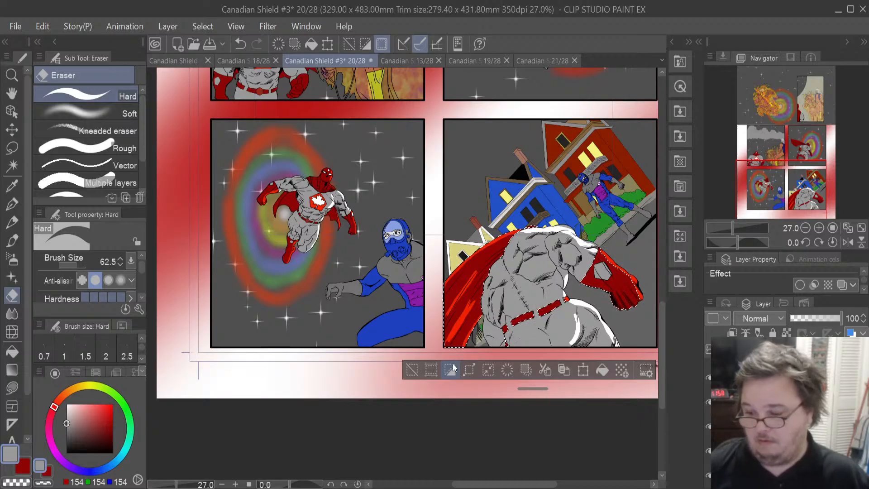
{"action": "key", "text": "ctrl+z"}
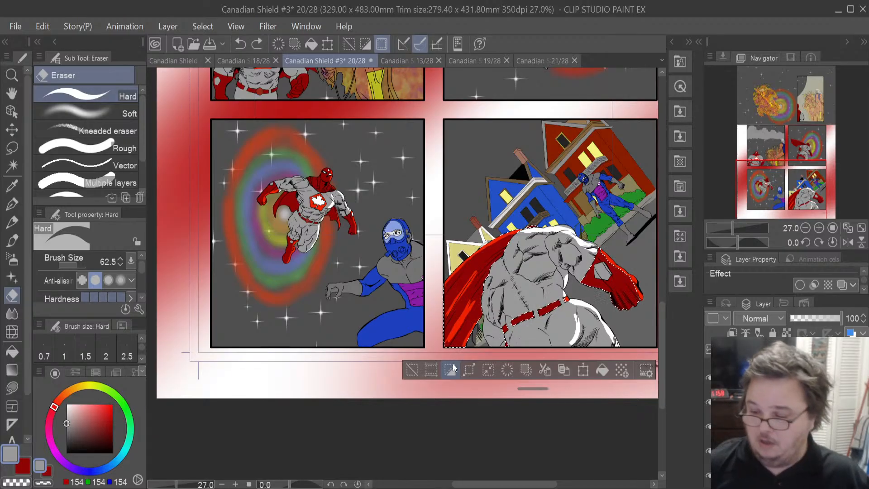
{"action": "key", "text": "ctrl+z"}
{"action": "key", "text": "ctrl+z"}
{"action": "key", "text": "ctrl+z"}
{"action": "key", "text": "ctrl+z"}
{"action": "key", "text": "ctrl+z"}
{"action": "key", "text": "ctrl+z"}
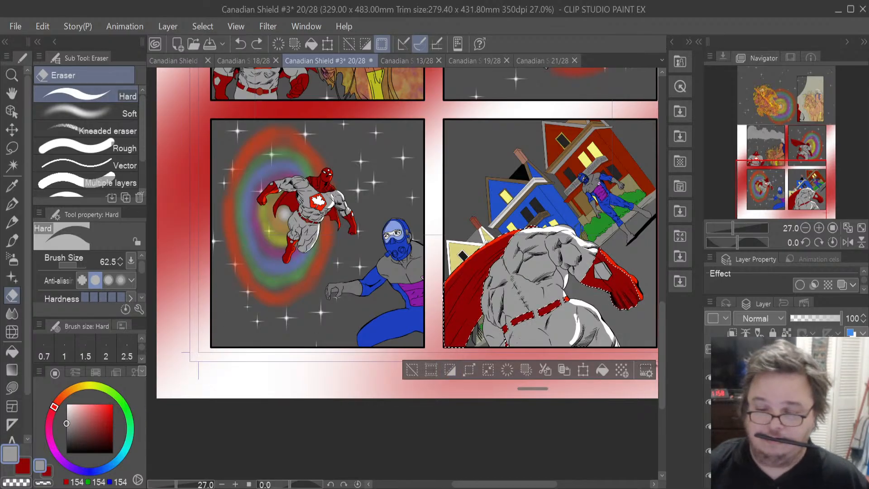
- Switch to the Lasso, clear the hero's selection and add a new layer
{"action": "left_click", "coordinate": [12, 147]}
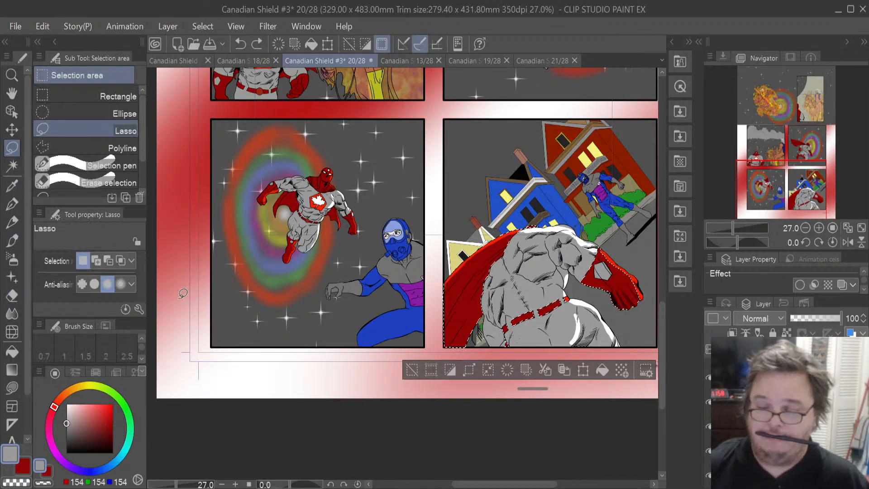
{"action": "left_click", "coordinate": [321, 443]}
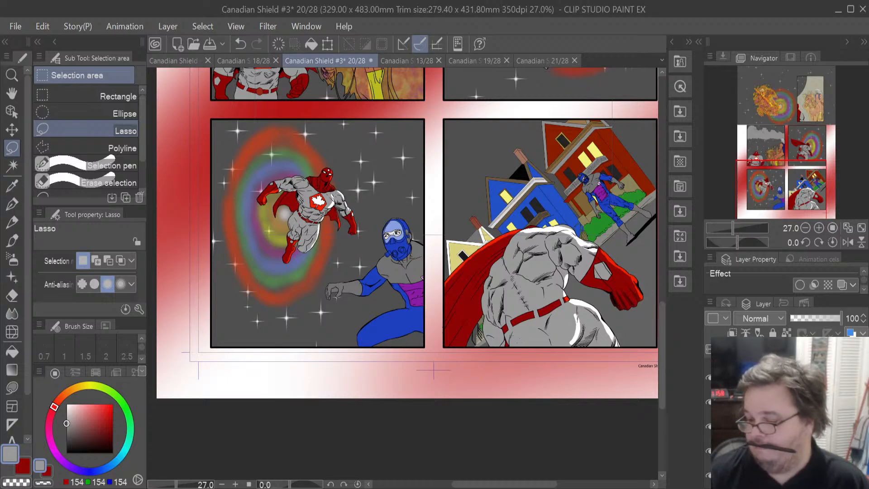
{"action": "left_click", "coordinate": [788, 402]}
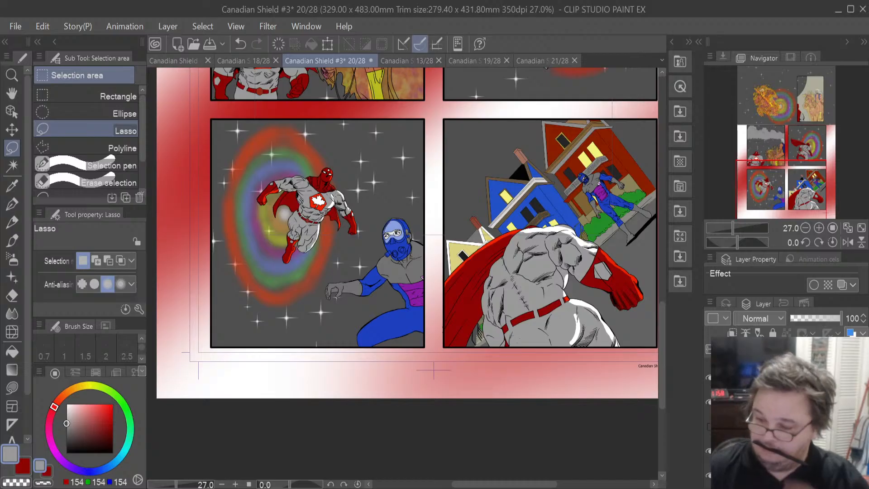
{"action": "left_click", "coordinate": [787, 426]}
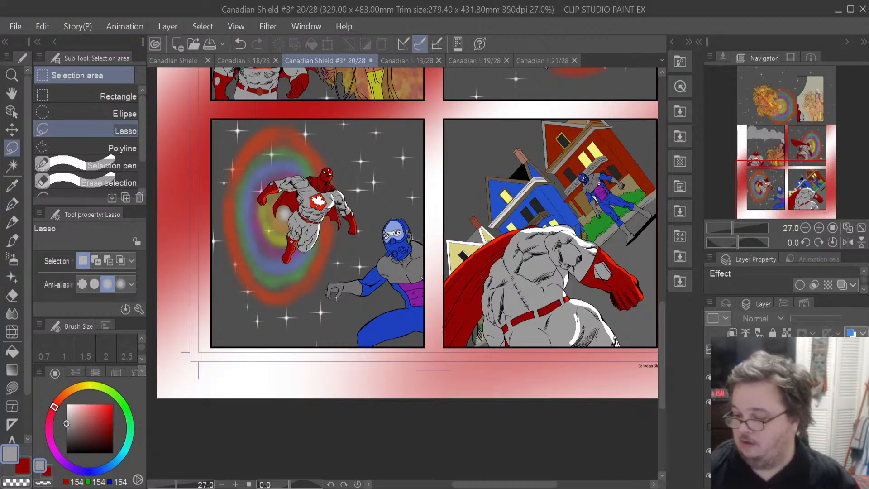
{"action": "key", "text": "ctrl+shift+n"}
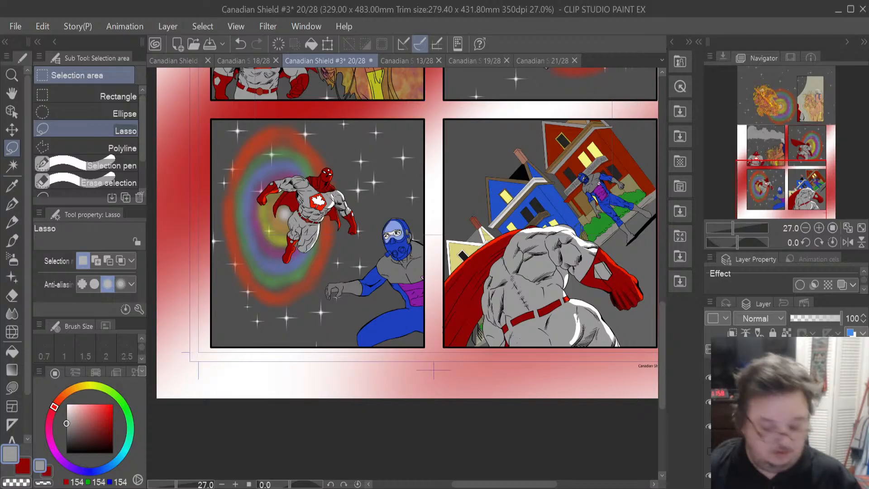
{"action": "key", "text": "ctrl+z"}
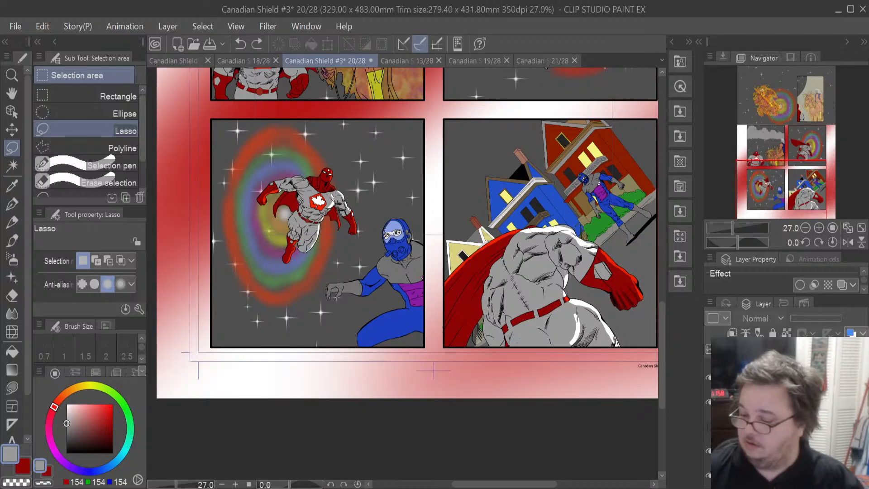
{"action": "key", "text": "ctrl+y"}
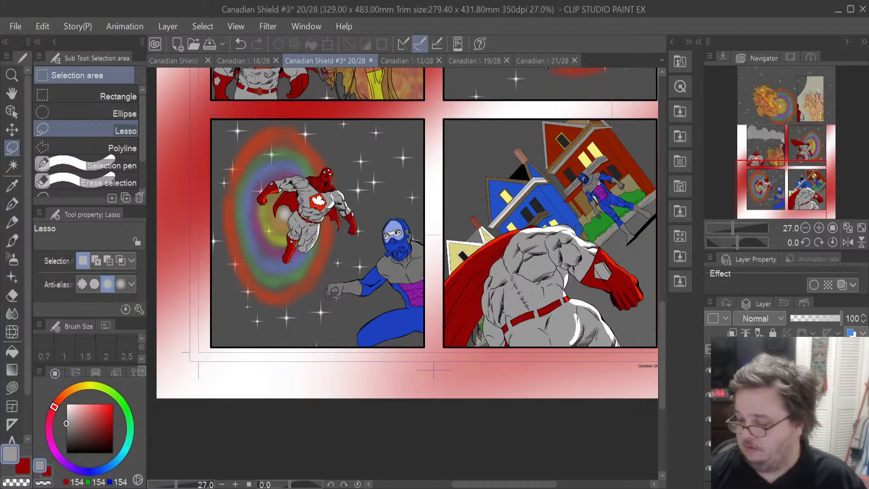
- Select the villain's figure in the lower-right panel
{"action": "left_click", "coordinate": [787, 419]}
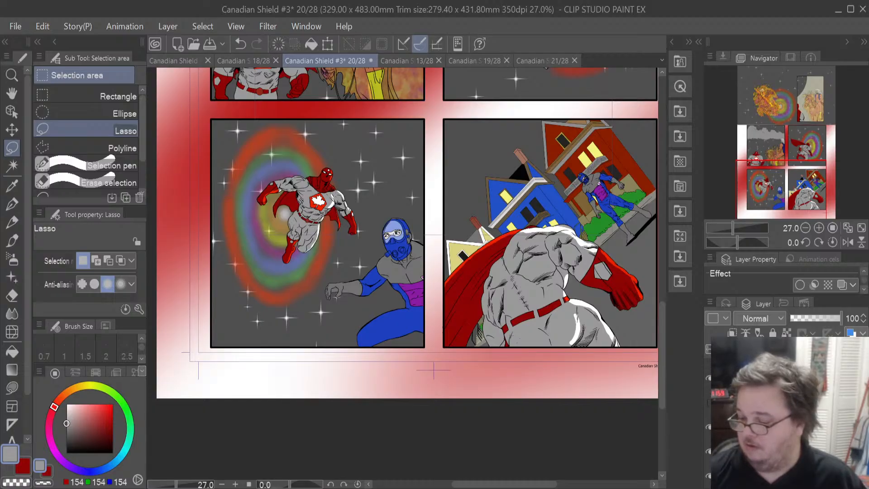
{"action": "left_click", "coordinate": [788, 426], "text": "shift"}
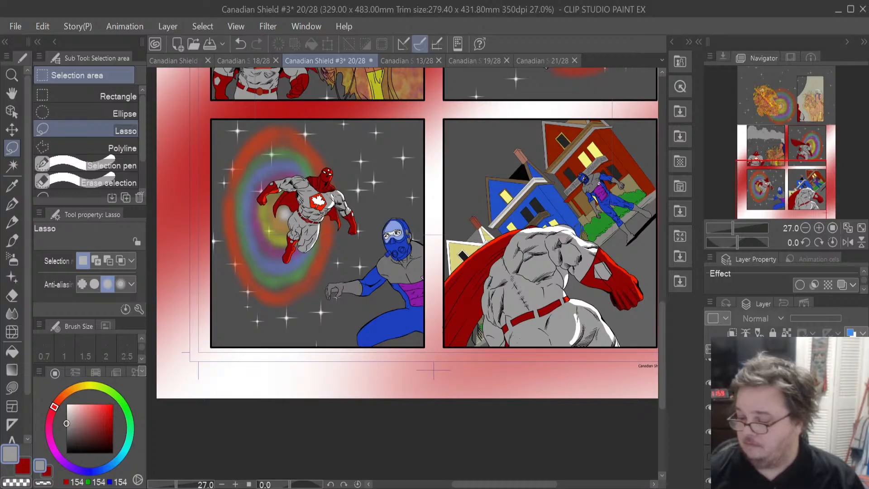
{"action": "left_click", "coordinate": [788, 407]}
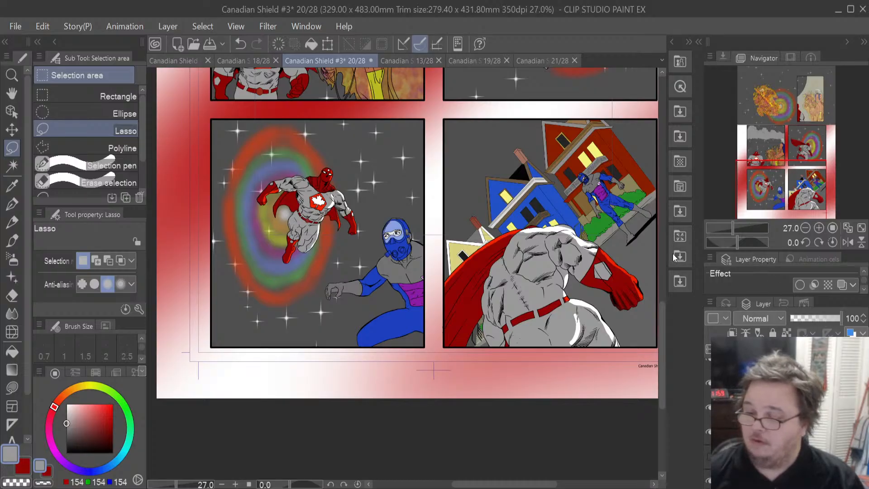
{"action": "left_click_drag", "start_coordinate": [583, 174], "coordinate": [586, 177]}
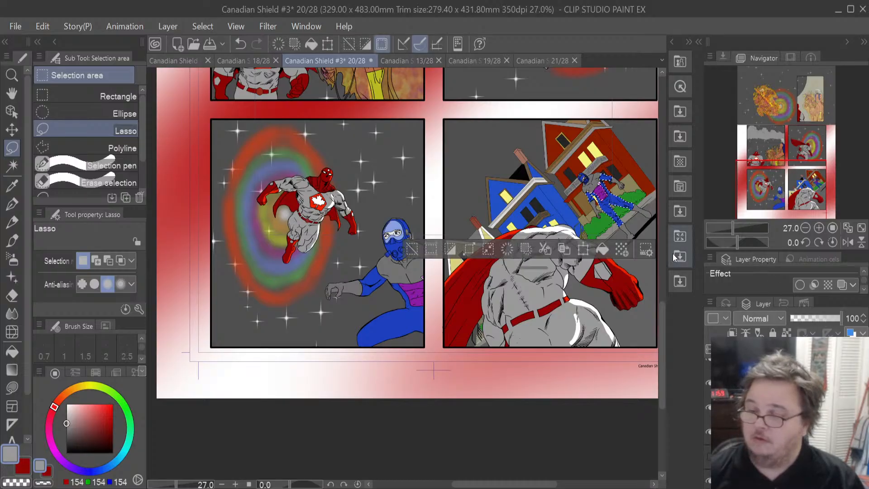
- Compare pages 21 and 19, sampling the villain's grey and blue costume colours from page 19 with the Eyedropper
{"action": "left_click", "coordinate": [540, 65]}
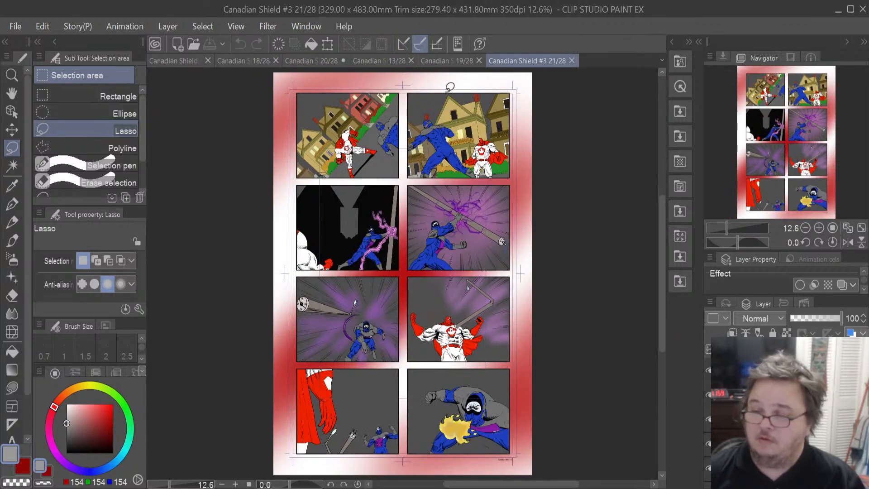
{"action": "left_click", "coordinate": [439, 61]}
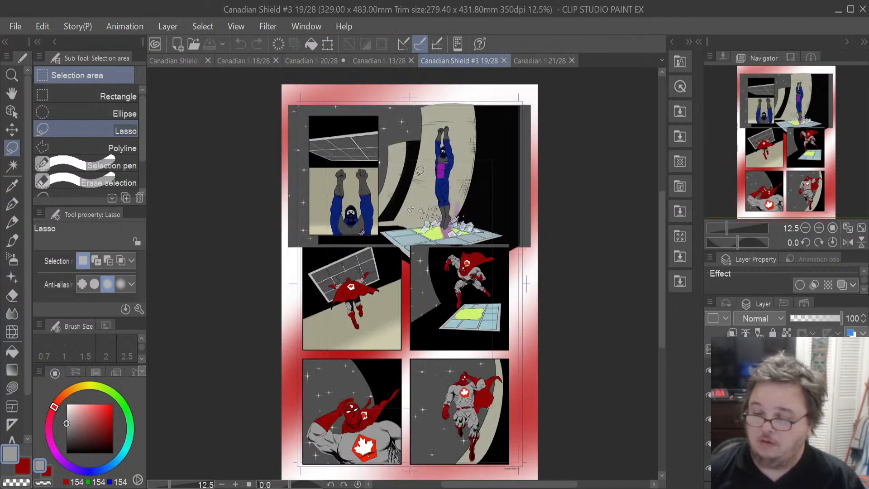
{"action": "scroll", "coordinate": [419, 168], "scroll_direction": "up", "scroll_amount": 5}
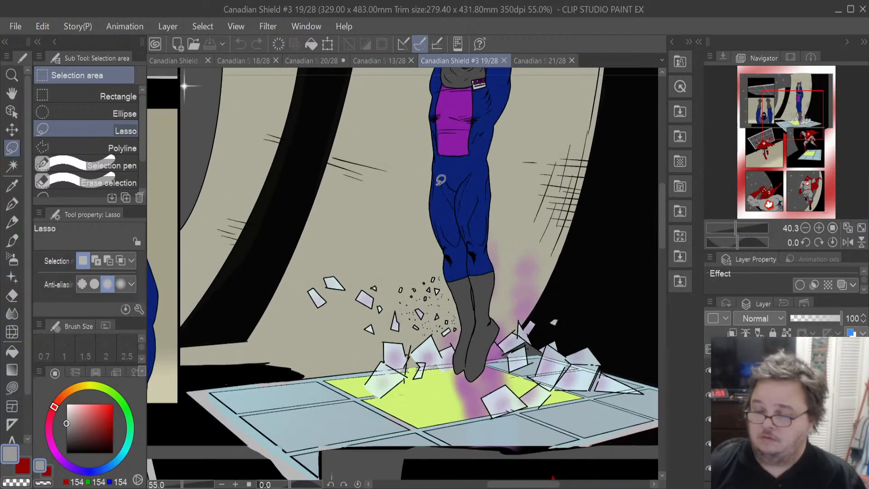
{"action": "left_click", "coordinate": [12, 185]}
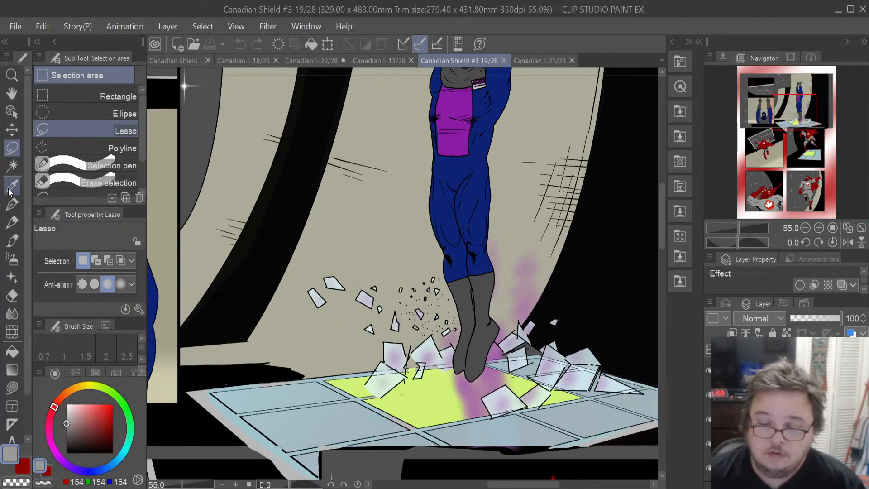
{"action": "left_click", "coordinate": [484, 294]}
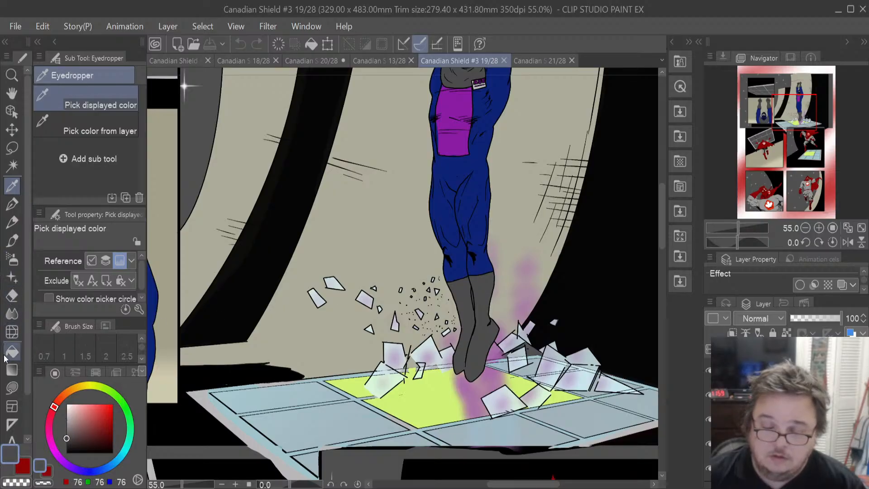
{"action": "left_click", "coordinate": [29, 472]}
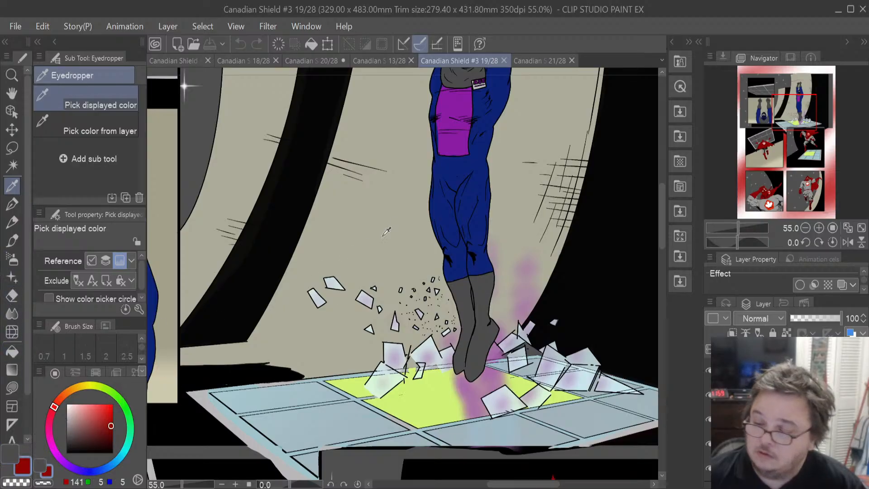
{"action": "left_click", "coordinate": [472, 194]}
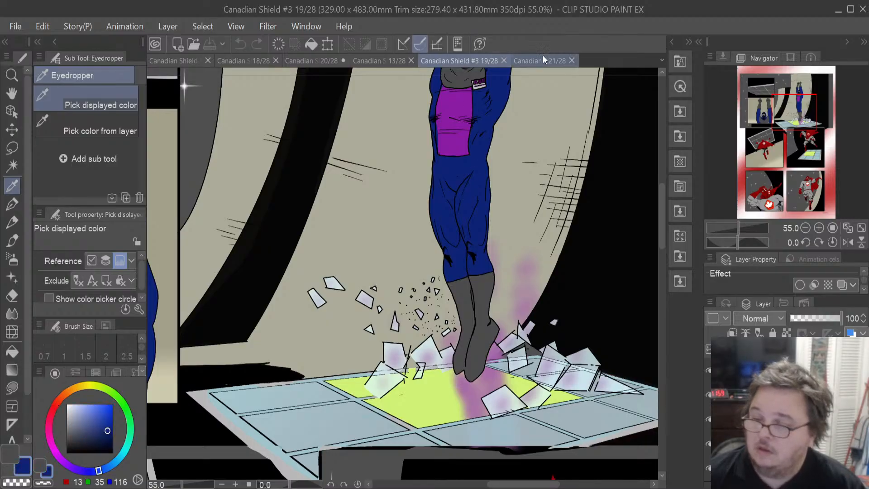
{"action": "left_click", "coordinate": [389, 58]}
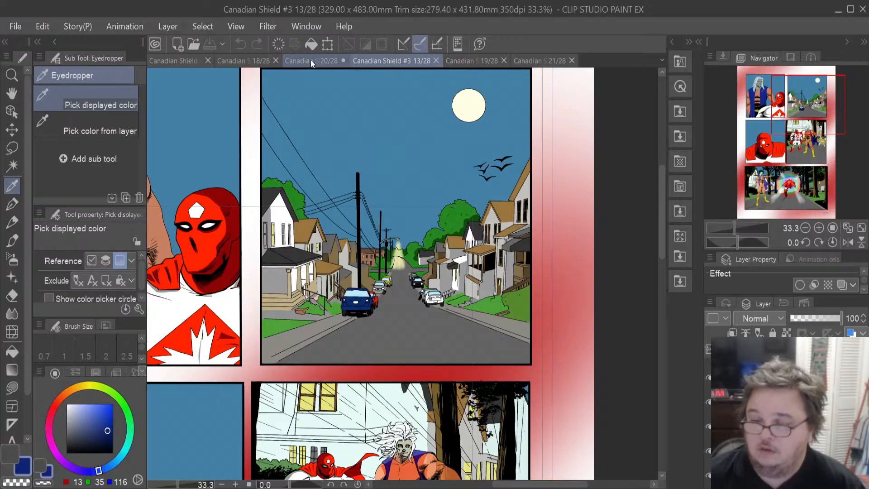
{"action": "left_click", "coordinate": [299, 60]}
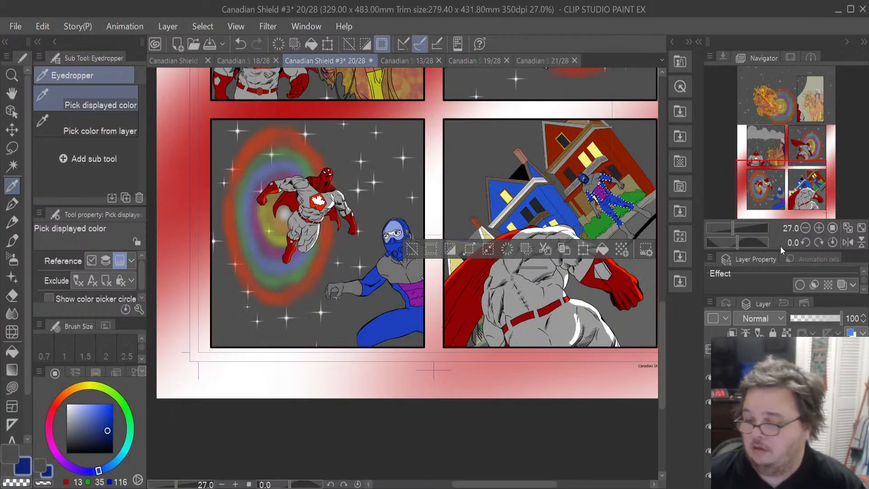
- Zoom in on the villain and restore the selection covering his whole figure
{"action": "scroll", "coordinate": [657, 168], "scroll_direction": "up", "scroll_amount": 5}
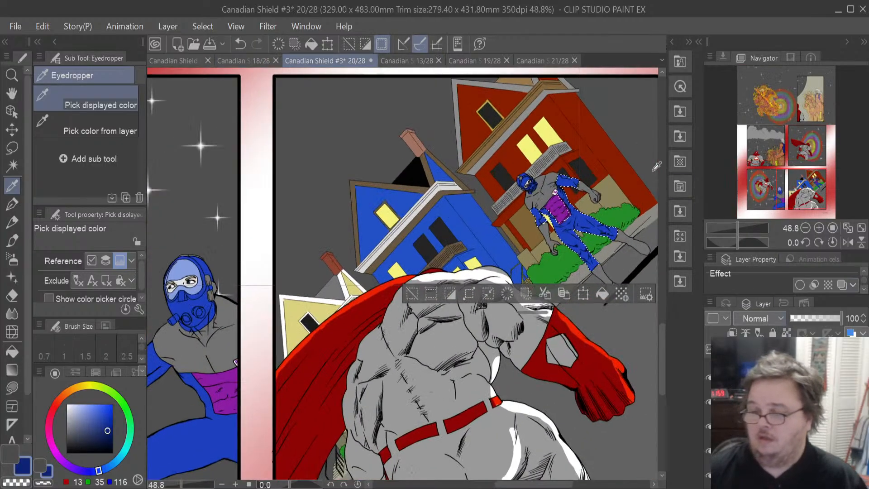
{"action": "scroll", "coordinate": [656, 166], "scroll_direction": "up", "scroll_amount": 2}
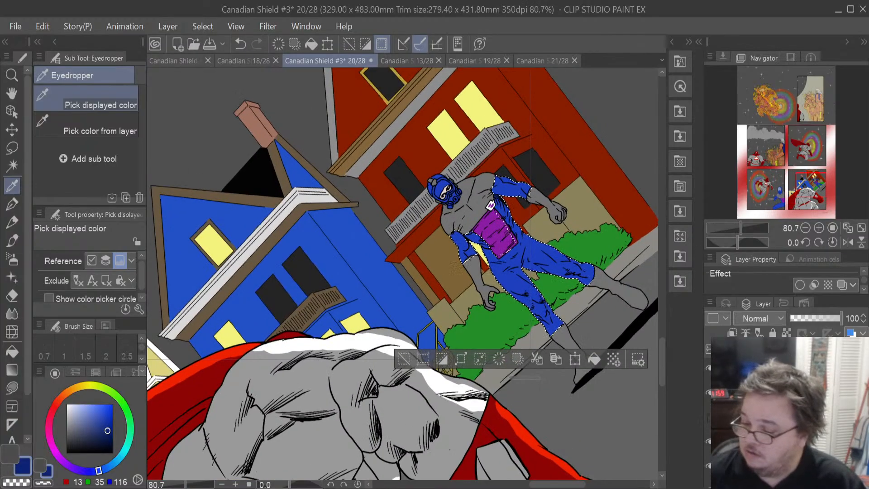
{"action": "left_click", "coordinate": [769, 461]}
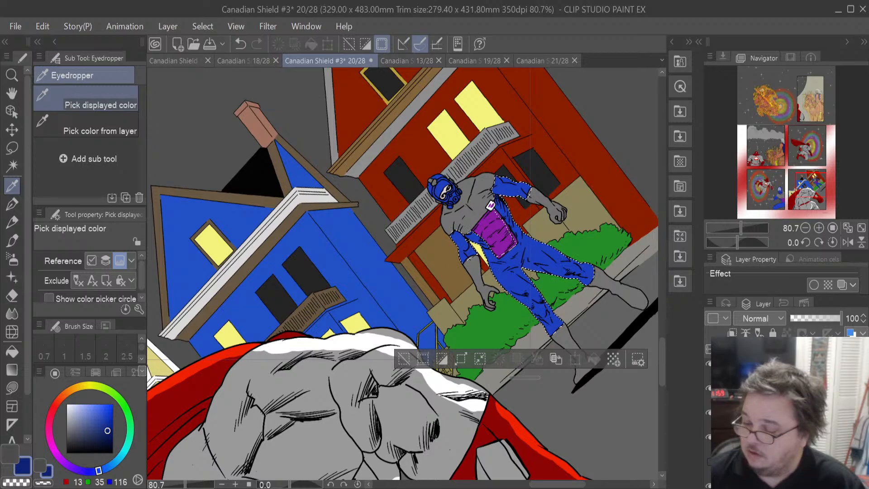
{"action": "left_click", "coordinate": [708, 461]}
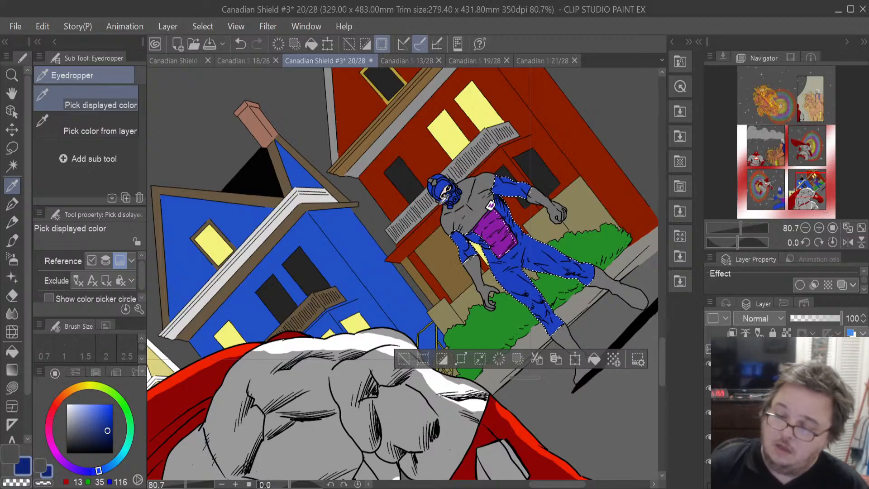
{"action": "scroll", "coordinate": [444, 200], "scroll_direction": "up", "scroll_amount": 6}
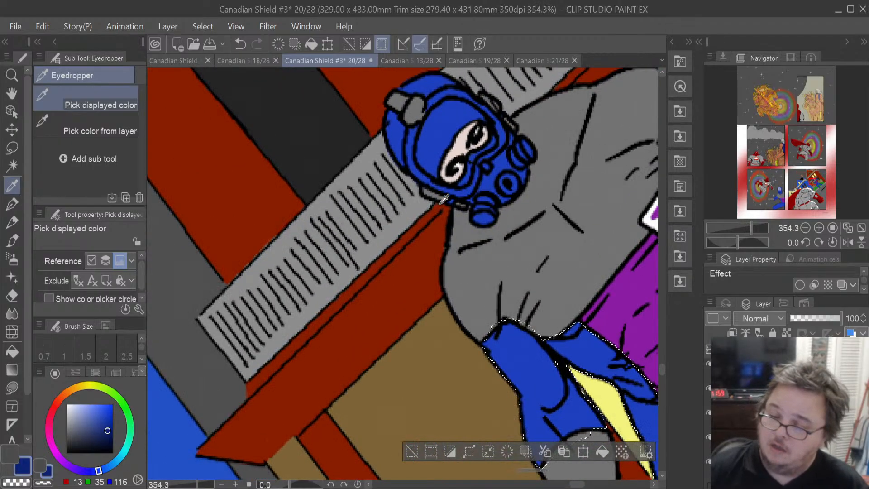
{"action": "scroll", "coordinate": [444, 200], "scroll_direction": "down", "scroll_amount": 3}
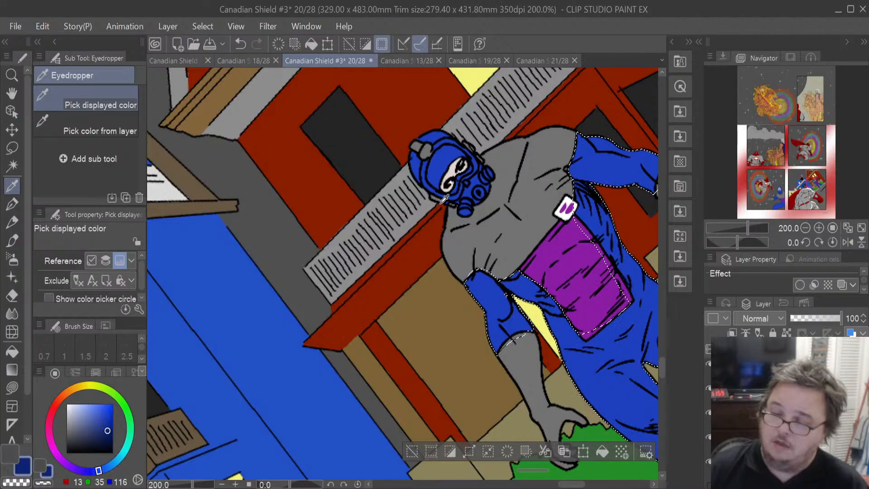
{"action": "scroll", "coordinate": [444, 199], "scroll_direction": "down", "scroll_amount": 1}
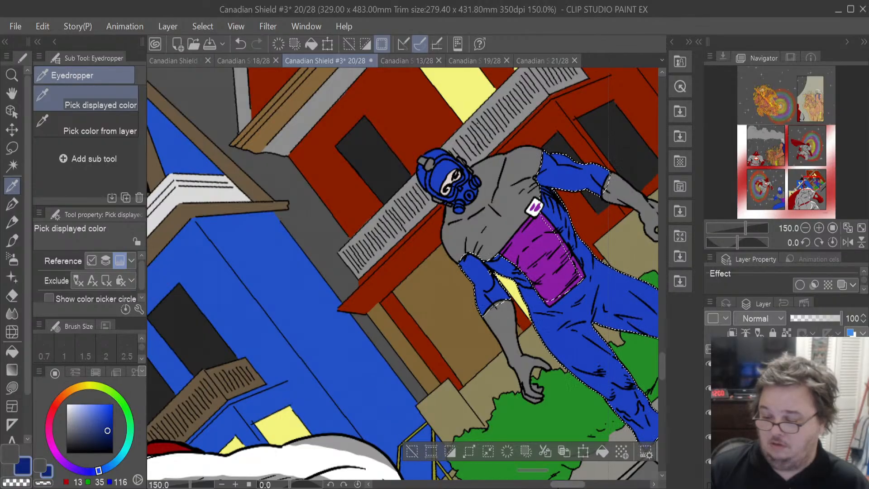
{"action": "left_click_drag", "start_coordinate": [557, 486], "coordinate": [571, 488]}
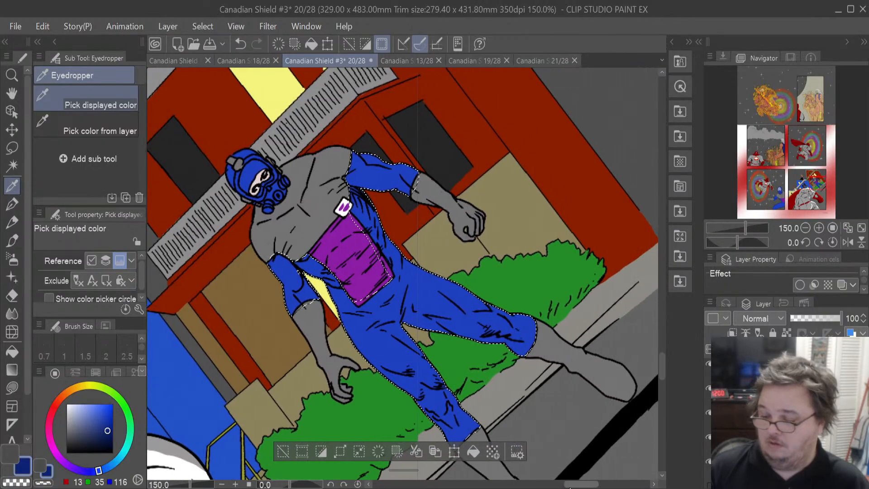
{"action": "left_click", "coordinate": [473, 446]}
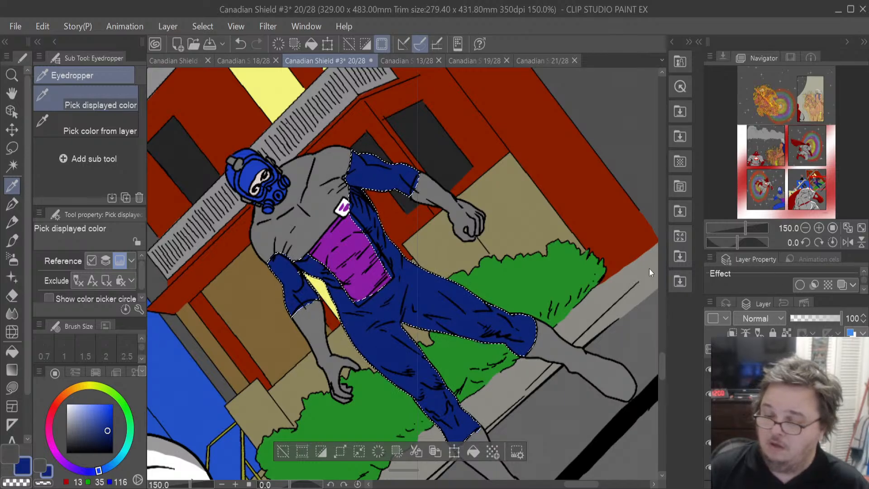
{"action": "key", "text": "ctrl+z"}
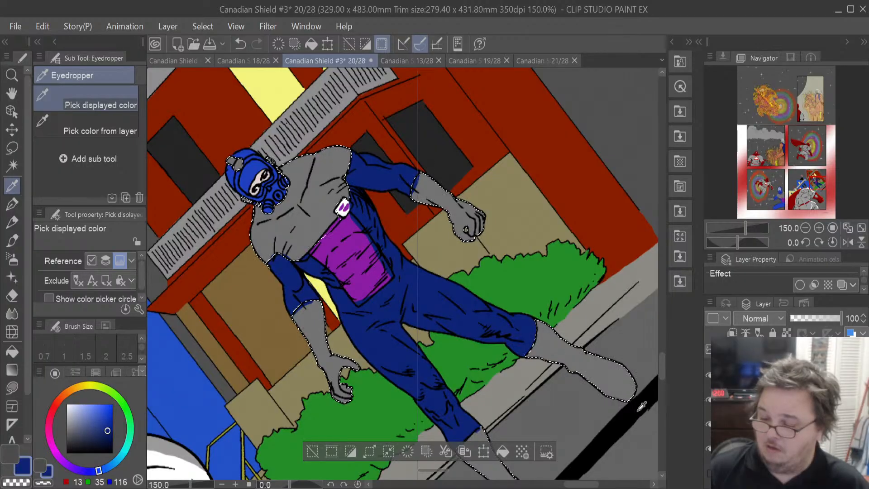
- Try filling the villain's selection with the sampled blue and undo it
{"action": "left_click", "coordinate": [503, 452]}
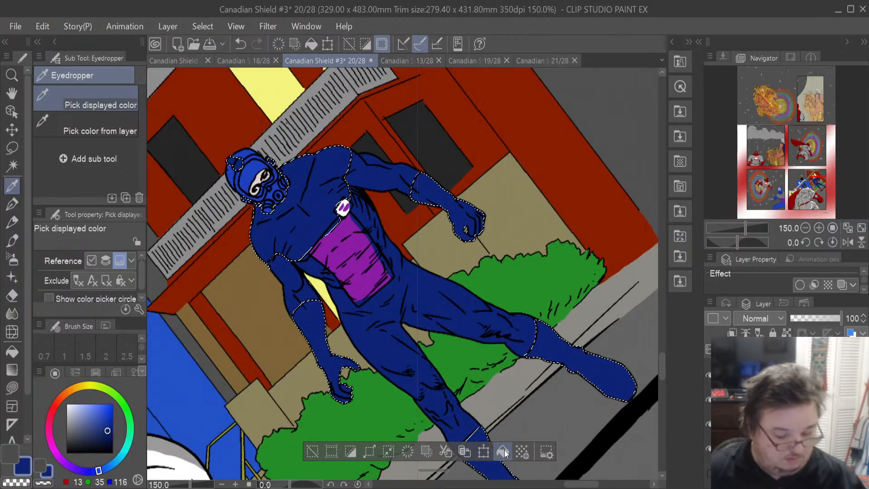
{"action": "key", "text": "ctrl+z"}
- Switch to the sampled dark grey and fill the villain's selected skin areas with it
{"action": "left_click", "coordinate": [11, 454]}
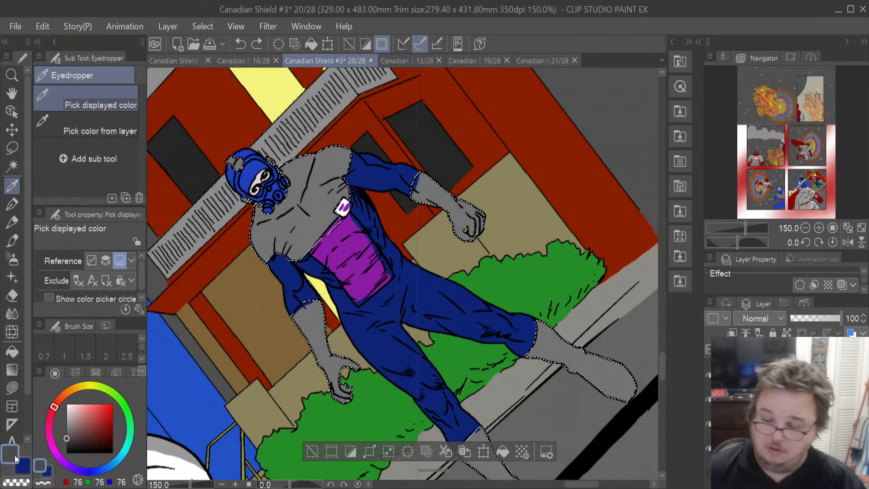
{"action": "left_click", "coordinate": [502, 451]}
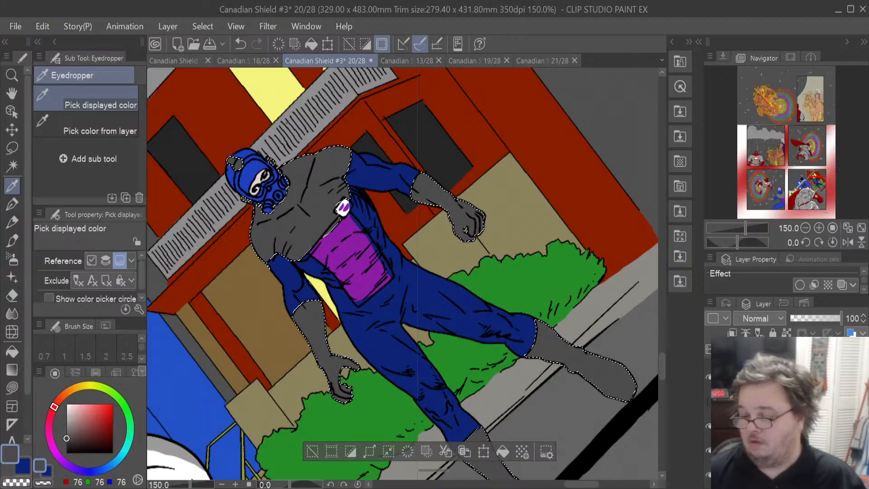
{"action": "left_click", "coordinate": [708, 401]}
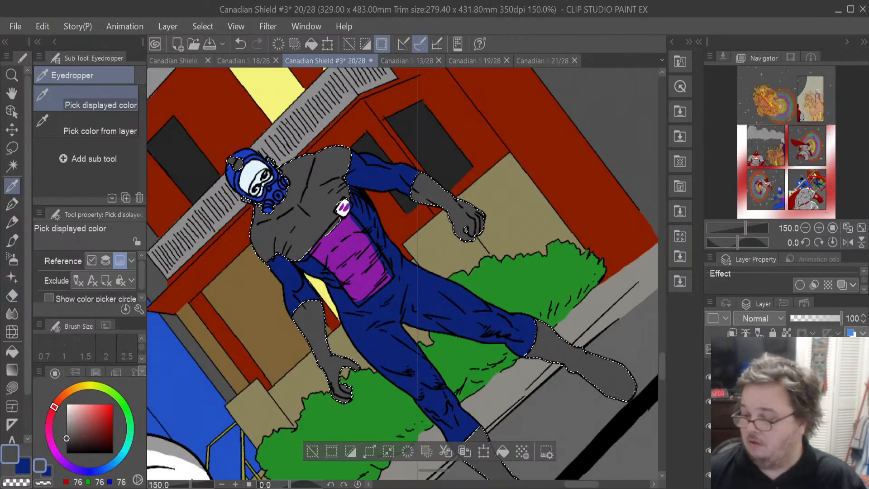
{"action": "mouse_move", "coordinate": [835, 314]}
{"action": "left_mouse_down"}
{"action": "mouse_move", "coordinate": [807, 313]}
{"action": "mouse_move", "coordinate": [841, 313]}
{"action": "left_mouse_up"}
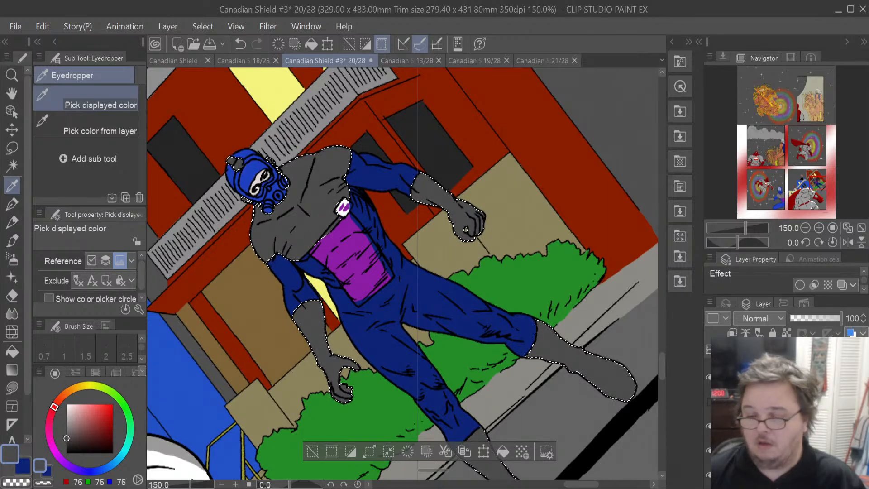
- Try adjusting the layer opacity and filling the selected helmet with grey, undoing the fill
{"action": "left_click_drag", "start_coordinate": [841, 318], "coordinate": [825, 316]}
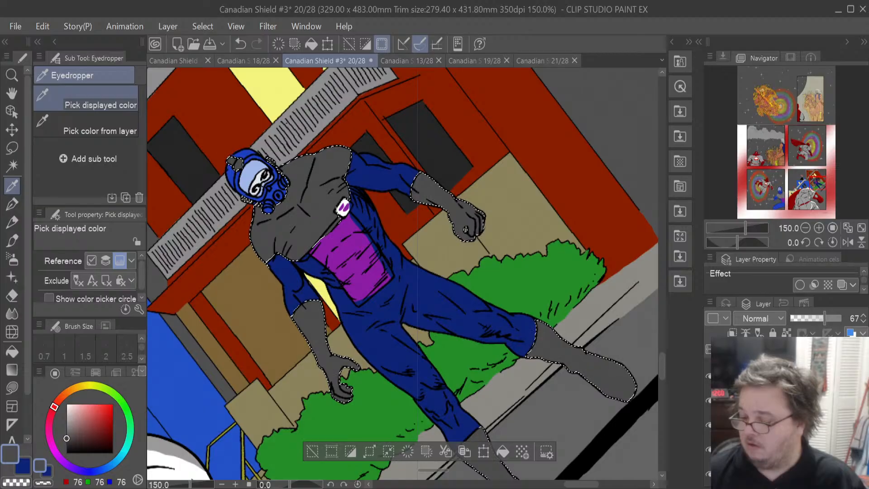
{"action": "left_click", "coordinate": [770, 400]}
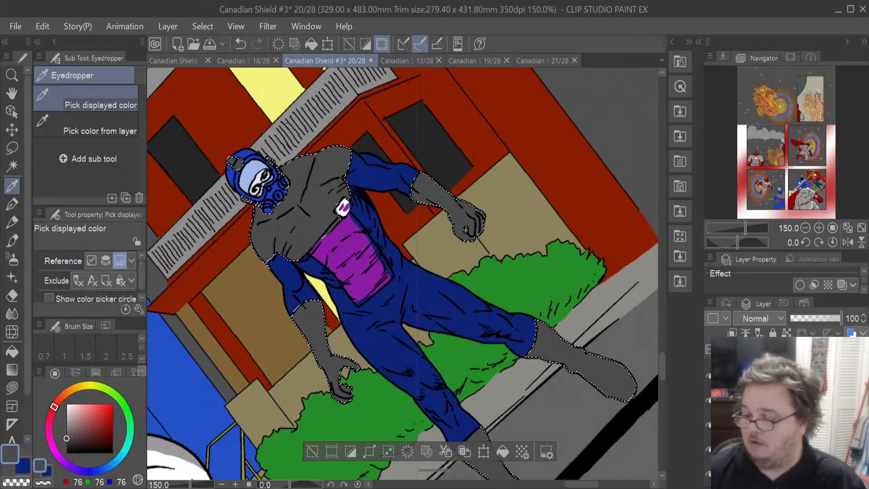
{"action": "left_click", "coordinate": [683, 240]}
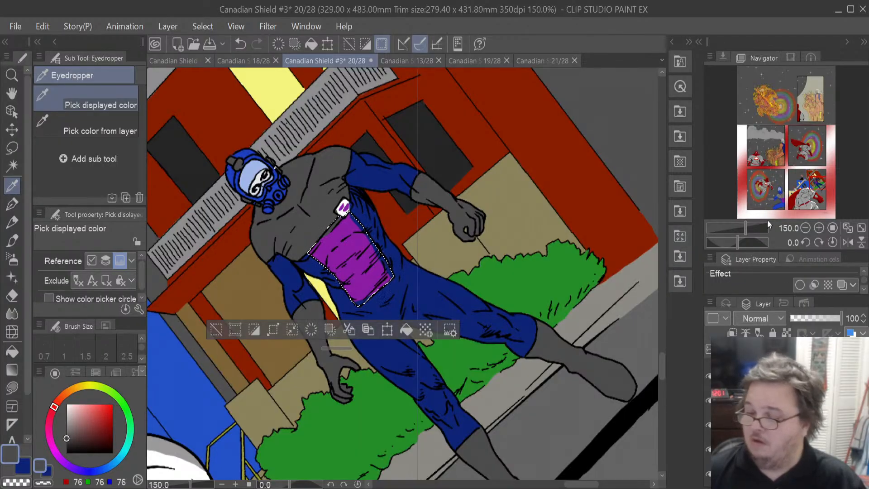
{"action": "key", "text": "ctrl+z"}
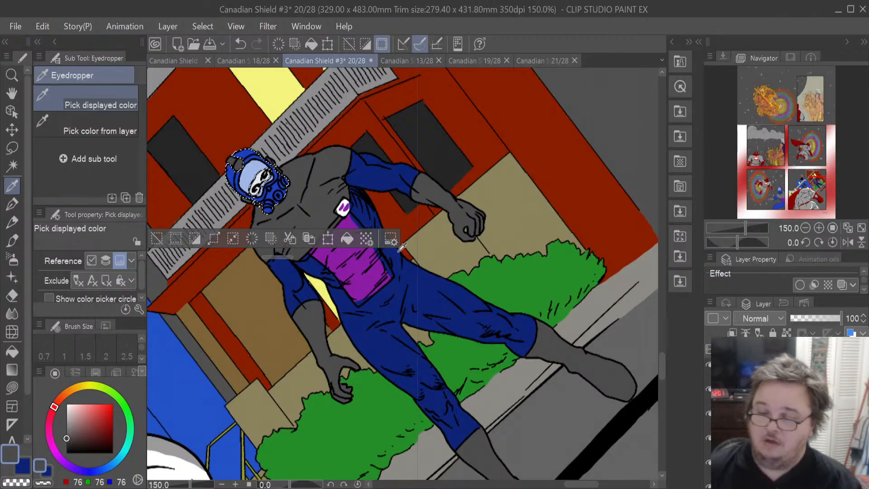
{"action": "left_click", "coordinate": [352, 235]}
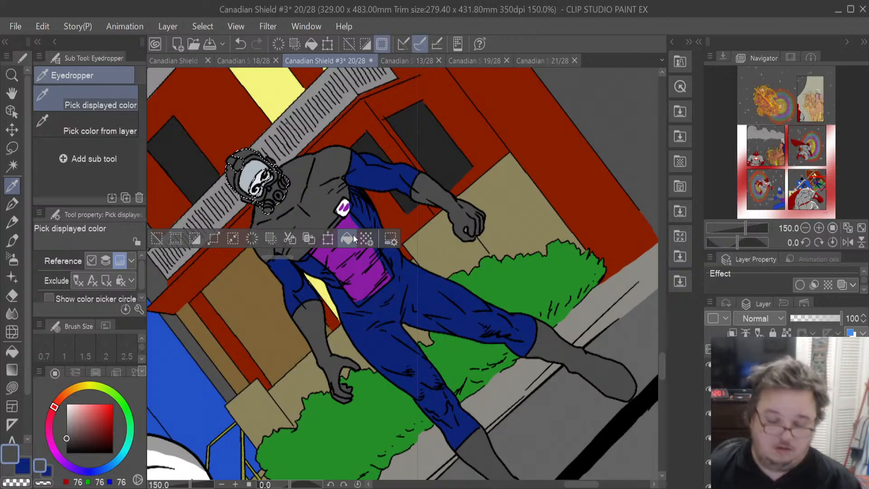
{"action": "key", "text": "ctrl+z"}
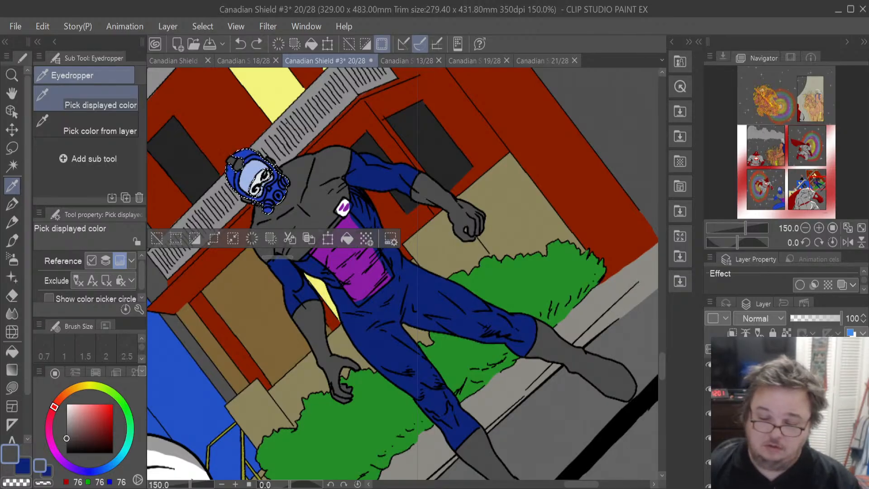
- Fill the selected helmet with the sampled blue, then switch to the Lasso and clear the selection
{"action": "left_click", "coordinate": [24, 466]}
{"action": "left_click", "coordinate": [342, 242]}
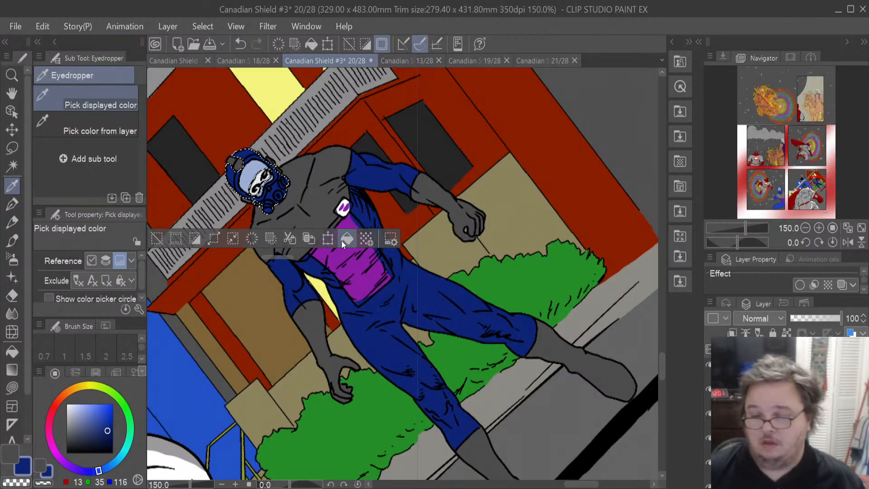
{"action": "left_click", "coordinate": [13, 149]}
{"action": "left_click", "coordinate": [538, 167]}
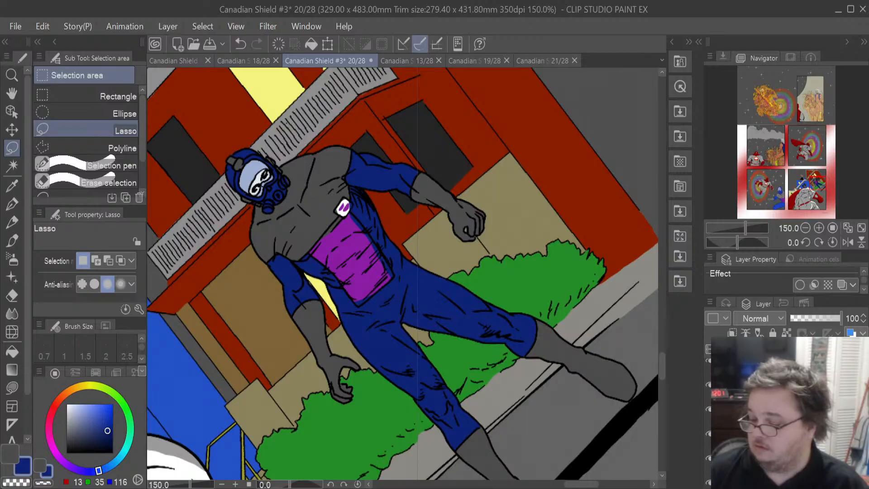
- Select the purple chest panel on the villain's costume with the Lasso
{"action": "scroll", "coordinate": [787, 412], "scroll_direction": "down", "scroll_amount": 2}
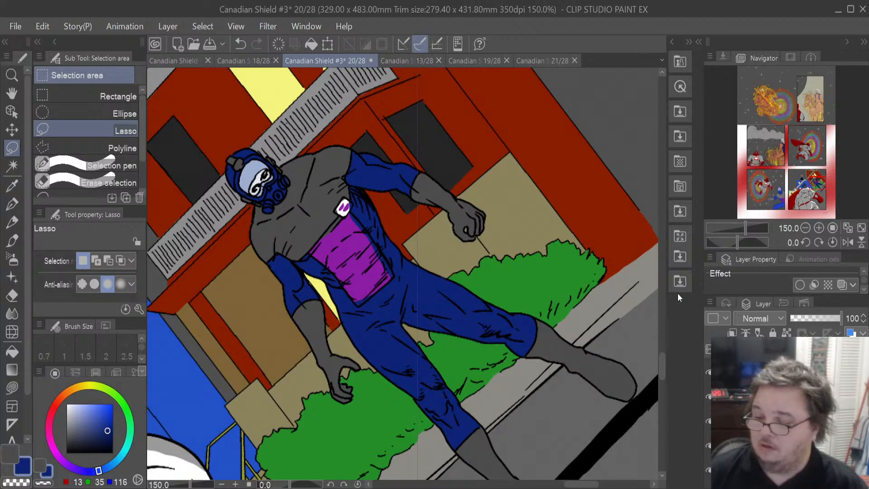
{"action": "left_click_drag", "start_coordinate": [345, 202], "coordinate": [322, 235]}
{"action": "scroll", "coordinate": [786, 412], "scroll_direction": "down", "scroll_amount": 1}
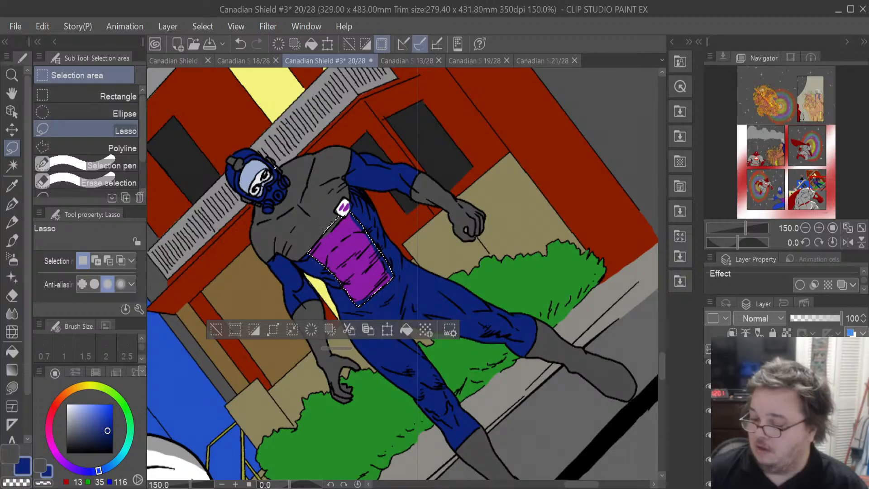
{"action": "left_click", "coordinate": [787, 411]}
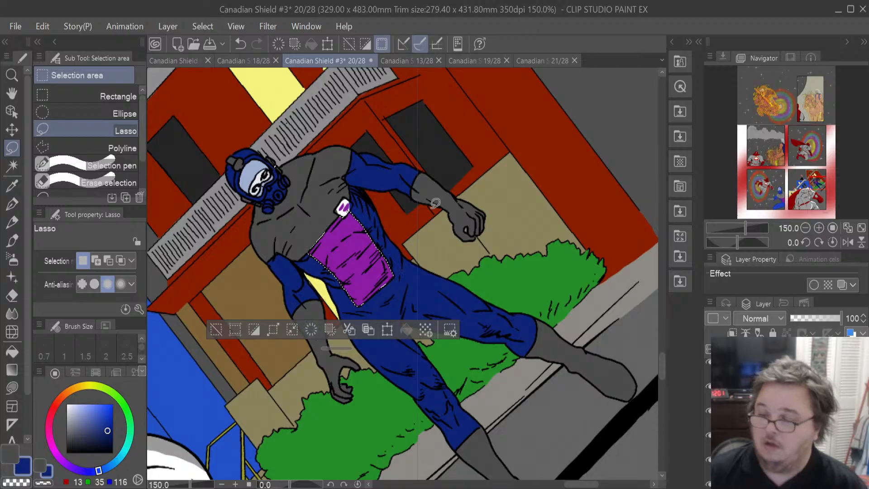
- On page 19, sample the chest panel's purple and a light grey with the Eyedropper
{"action": "left_click", "coordinate": [528, 62]}
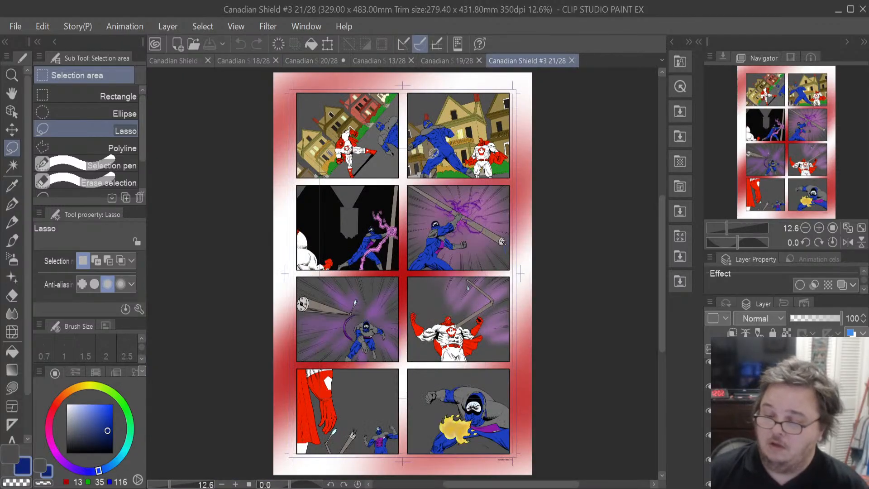
{"action": "left_click", "coordinate": [436, 58]}
{"action": "left_click", "coordinate": [11, 186]}
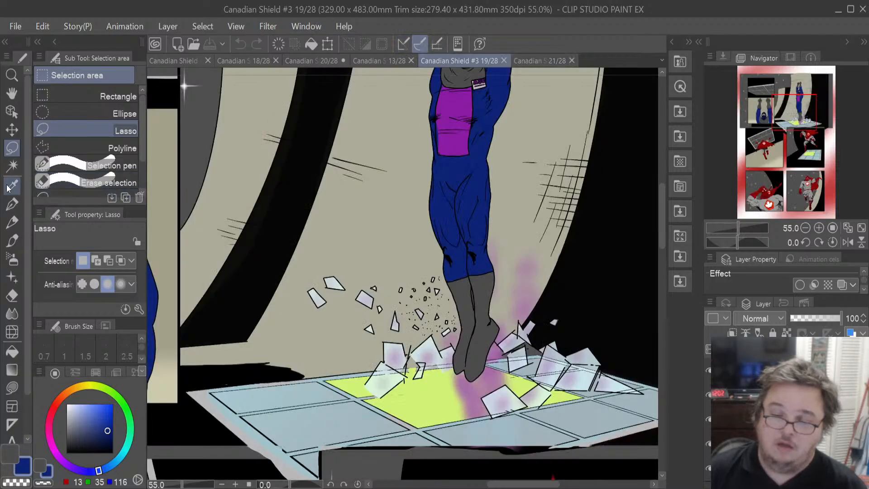
{"action": "left_click", "coordinate": [455, 153]}
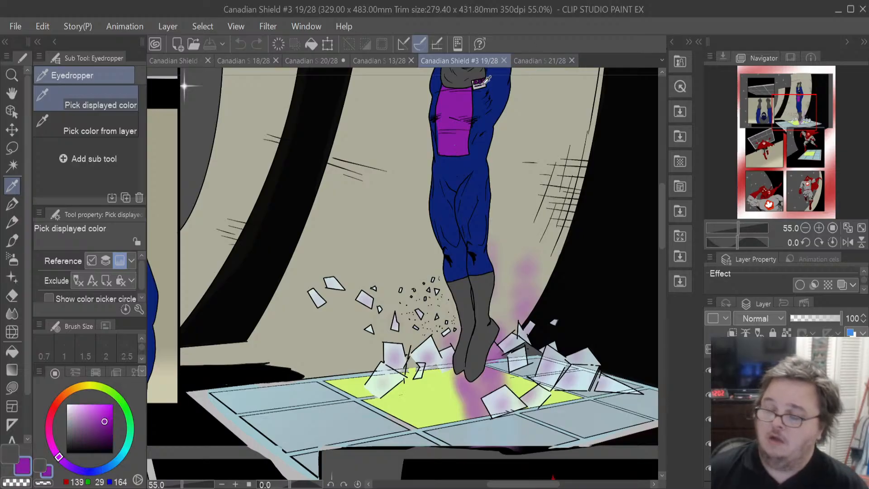
{"action": "scroll", "coordinate": [493, 77], "scroll_direction": "up", "scroll_amount": 9}
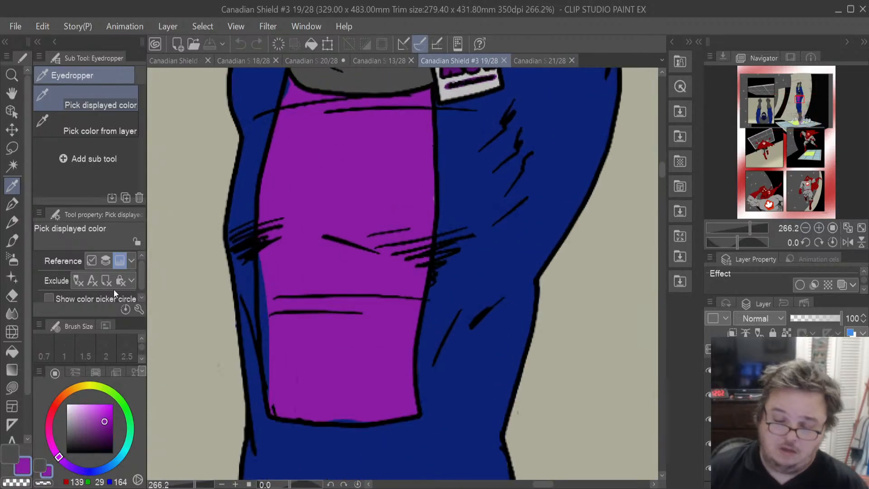
{"action": "left_click", "coordinate": [16, 449]}
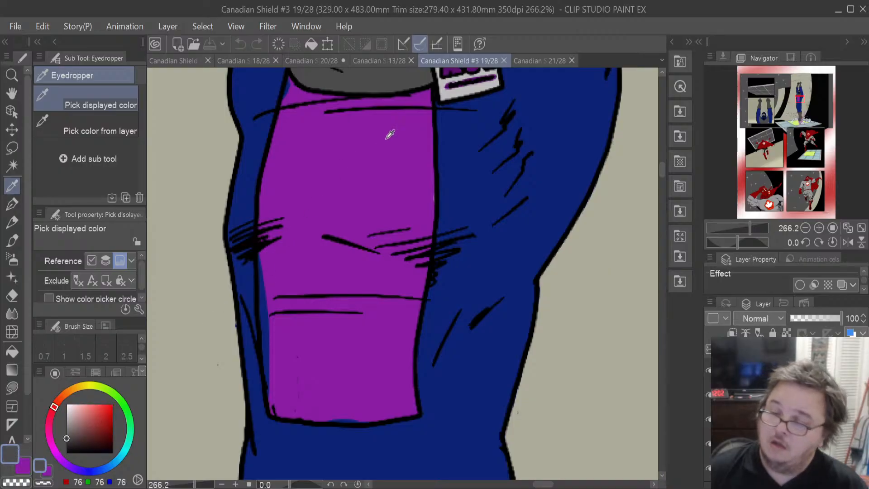
{"action": "left_click", "coordinate": [450, 92]}
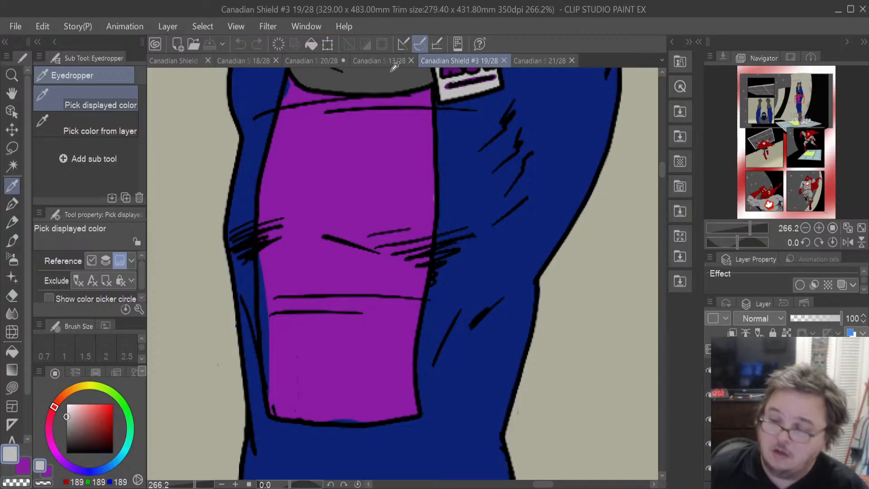
- Try filling the chest selection on page 20 with the light grey and undo it
{"action": "left_click", "coordinate": [302, 60]}
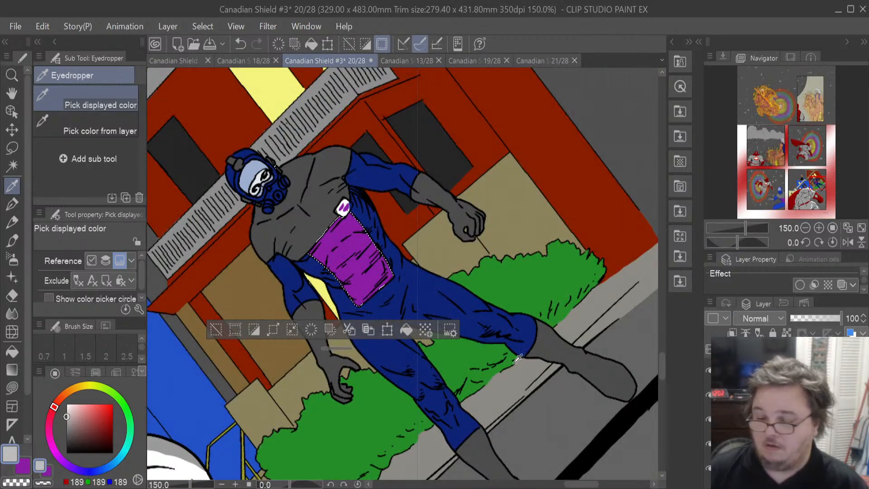
{"action": "left_click", "coordinate": [407, 330]}
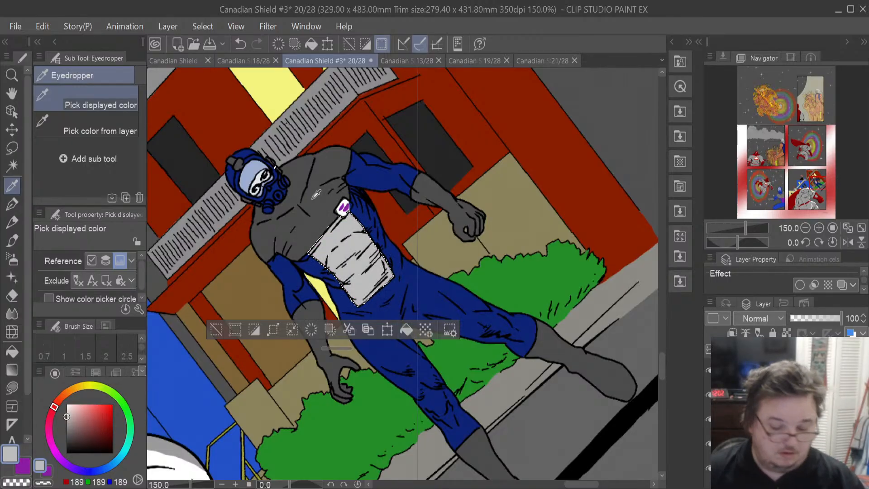
{"action": "key", "text": "ctrl+z"}
- Switch to the sampled purple and fill the chest selection with it
{"action": "left_click", "coordinate": [24, 469]}
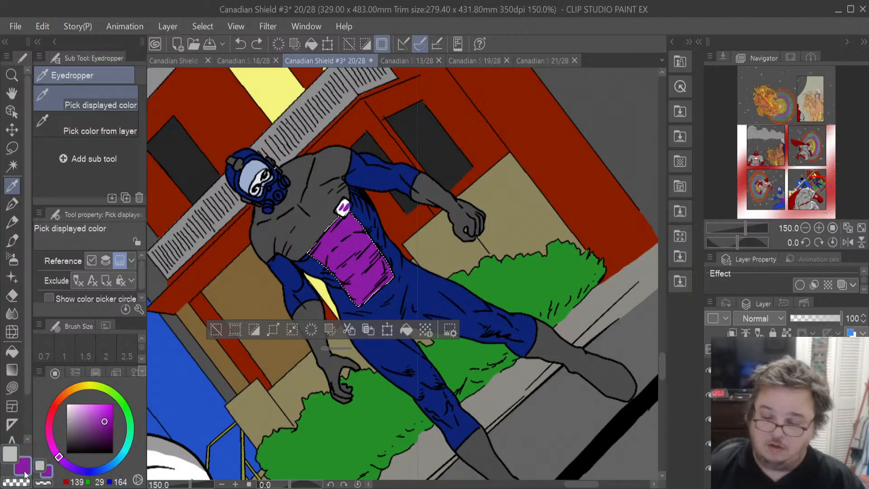
{"action": "left_click", "coordinate": [405, 330]}
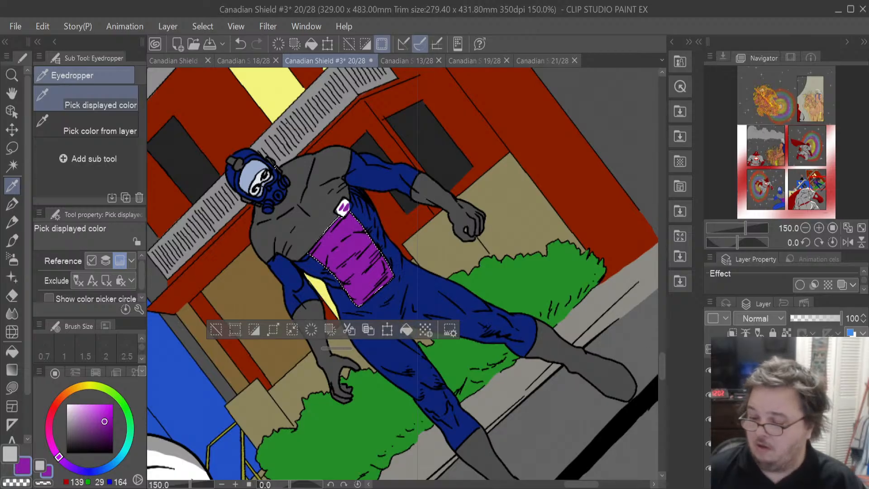
{"action": "left_click", "coordinate": [708, 419]}
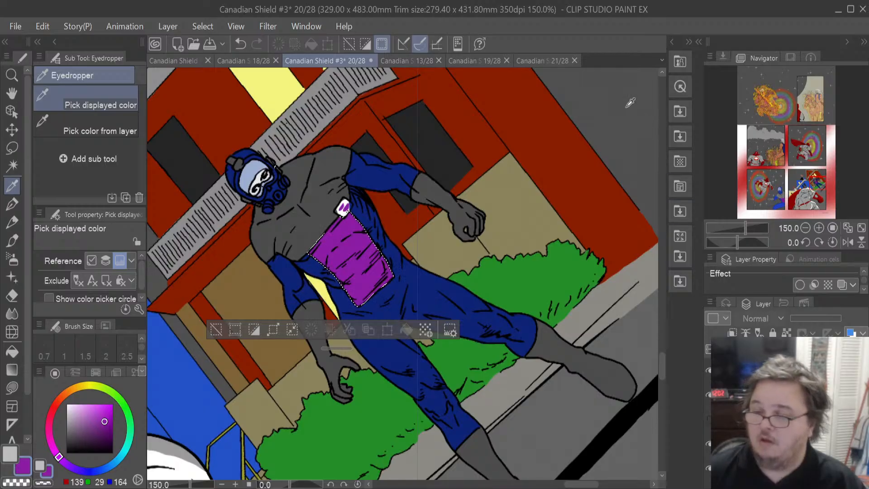
- Review pages 21, 13 and 19, examining the villain's chest and costume colours on page 19
{"action": "left_click", "coordinate": [529, 64]}
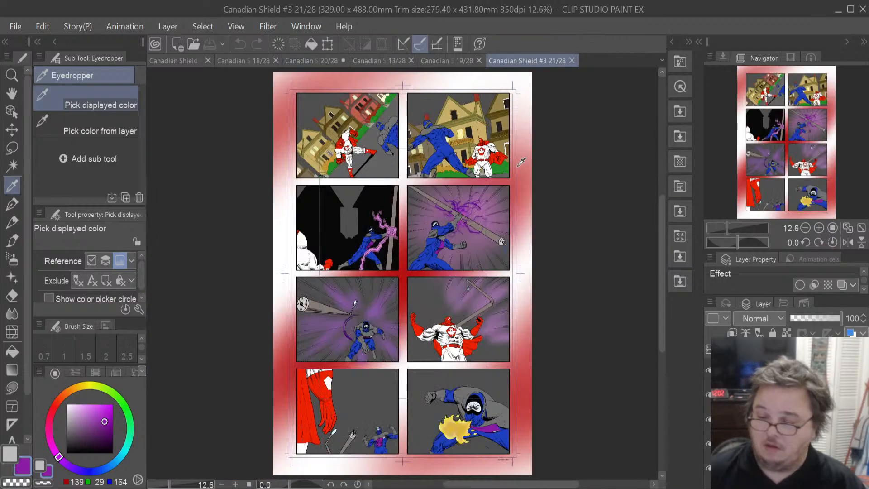
{"action": "left_click", "coordinate": [368, 57]}
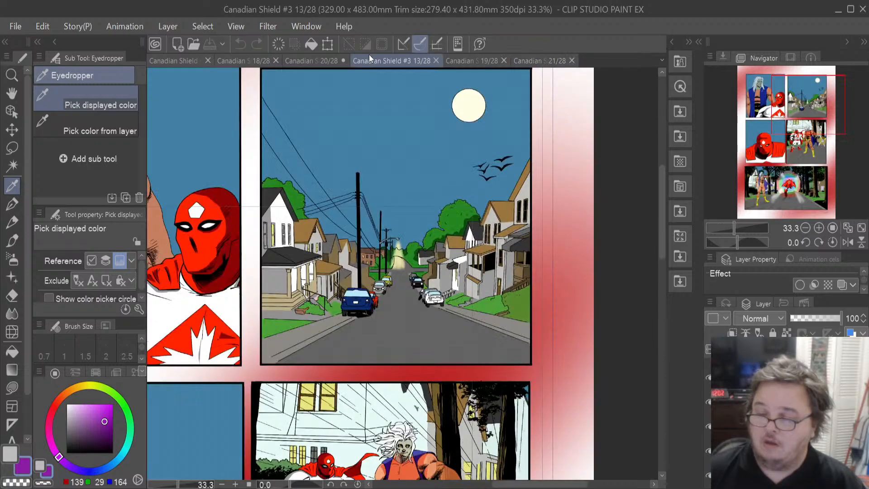
{"action": "left_click", "coordinate": [324, 58]}
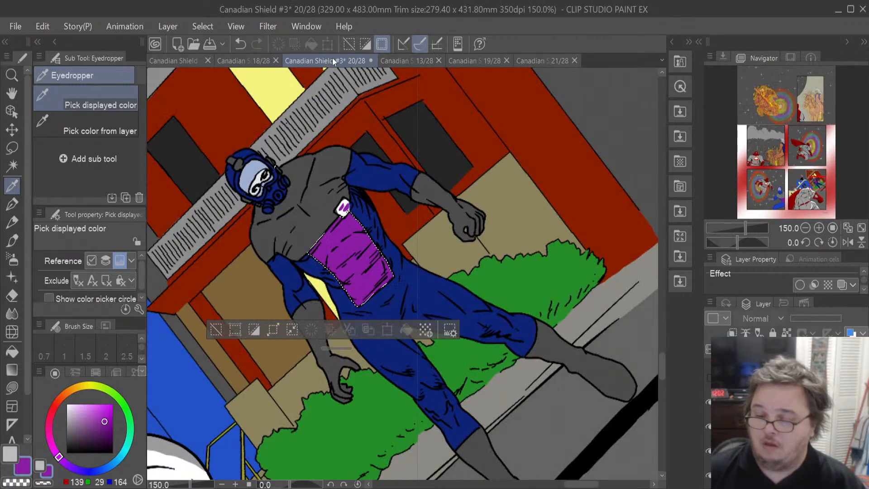
{"action": "left_click", "coordinate": [479, 59]}
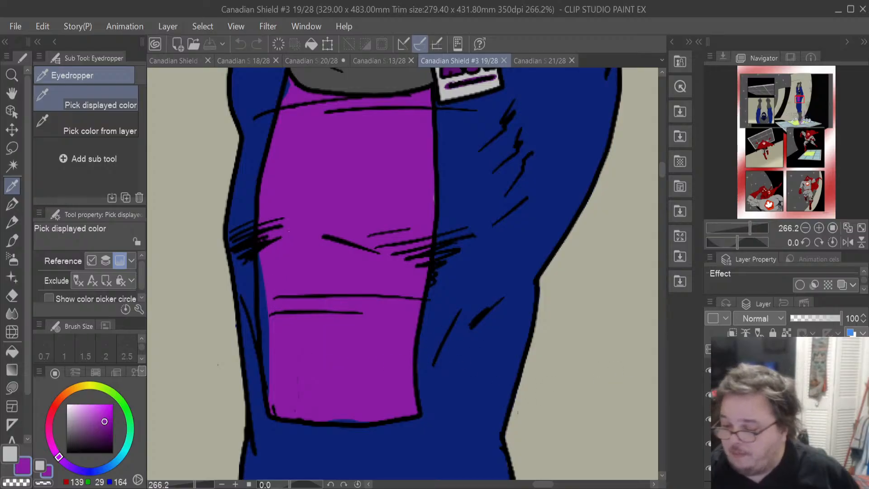
{"action": "scroll", "coordinate": [456, 342], "scroll_direction": "down", "scroll_amount": 1}
{"action": "scroll", "coordinate": [456, 341], "scroll_direction": "down", "scroll_amount": 3}
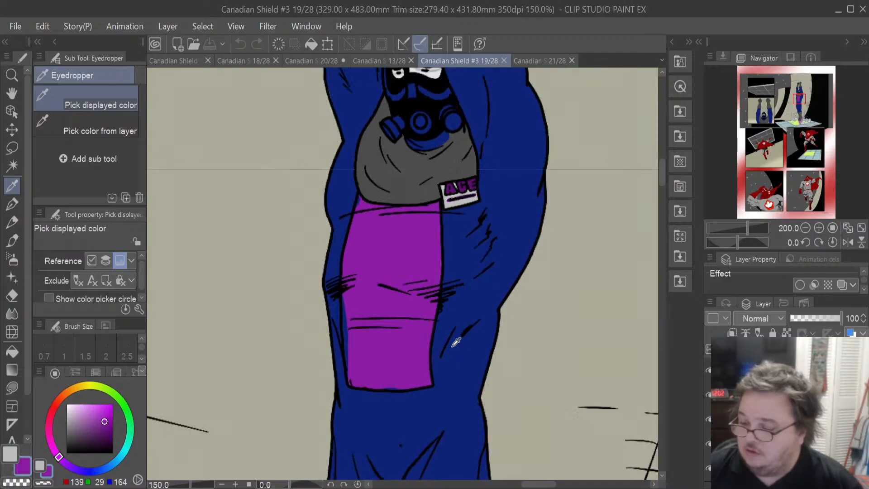
{"action": "scroll", "coordinate": [457, 341], "scroll_direction": "up", "scroll_amount": 2}
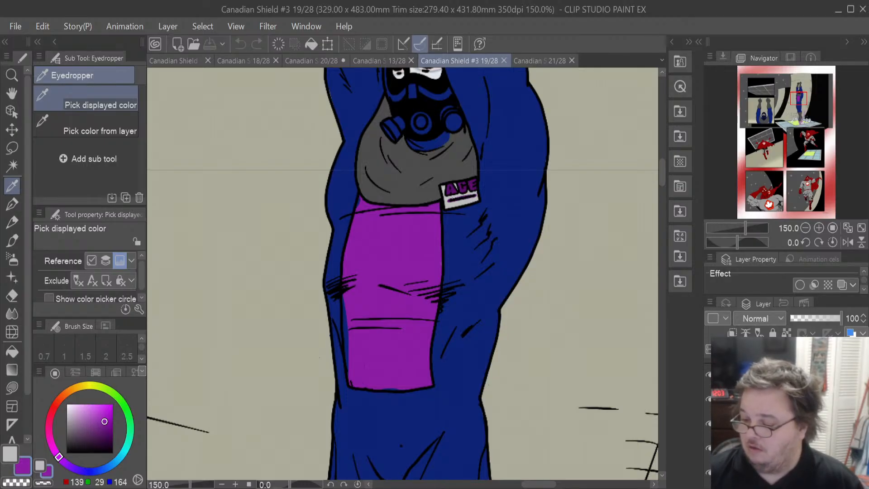
{"action": "left_click", "coordinate": [783, 412]}
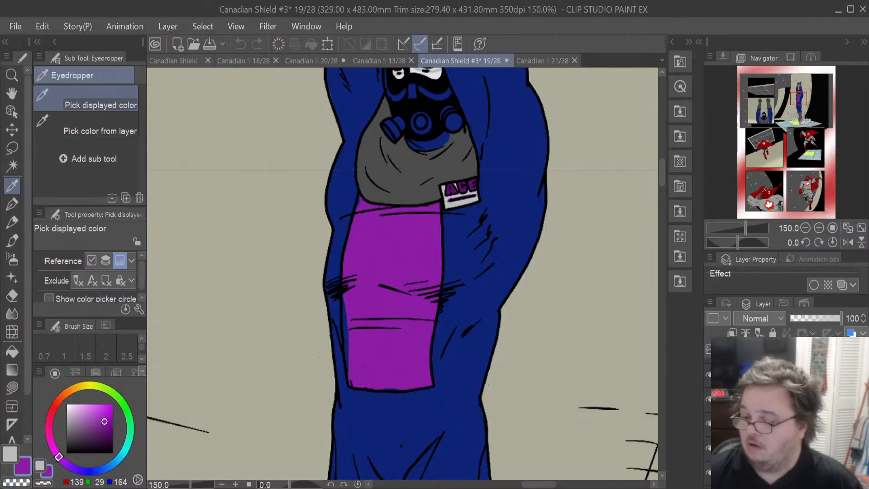
{"action": "scroll", "coordinate": [783, 421], "scroll_direction": "down", "scroll_amount": 3}
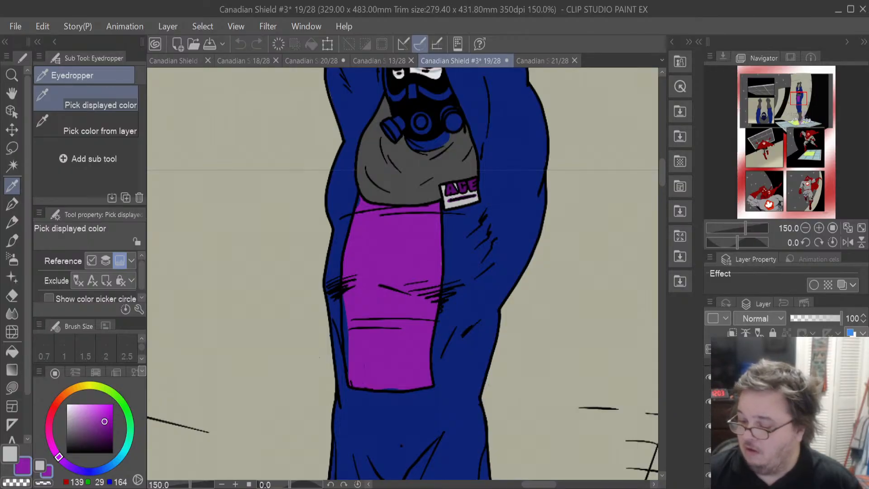
{"action": "scroll", "coordinate": [782, 421], "scroll_direction": "down", "scroll_amount": 2}
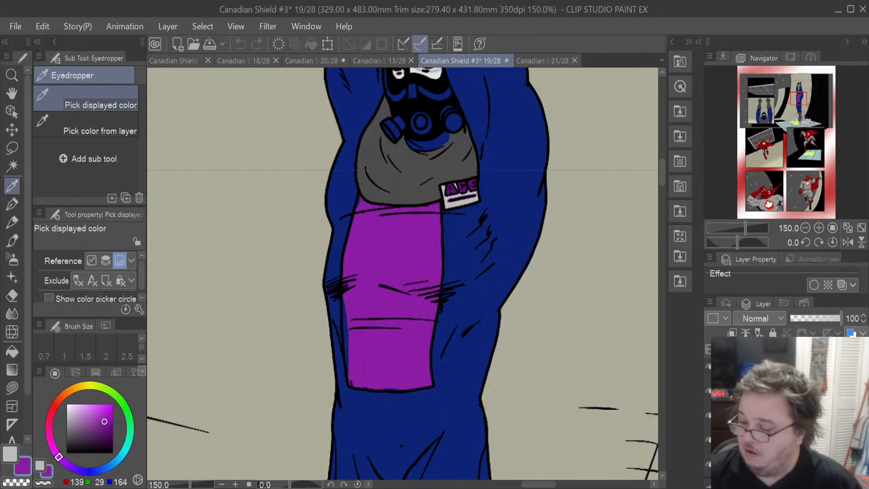
{"action": "scroll", "coordinate": [783, 421], "scroll_direction": "up", "scroll_amount": 3}
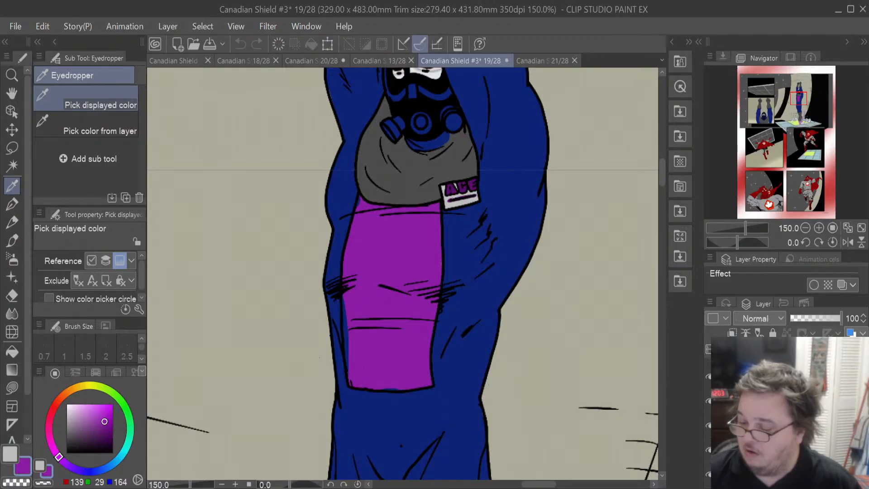
{"action": "scroll", "coordinate": [783, 421], "scroll_direction": "down", "scroll_amount": 5}
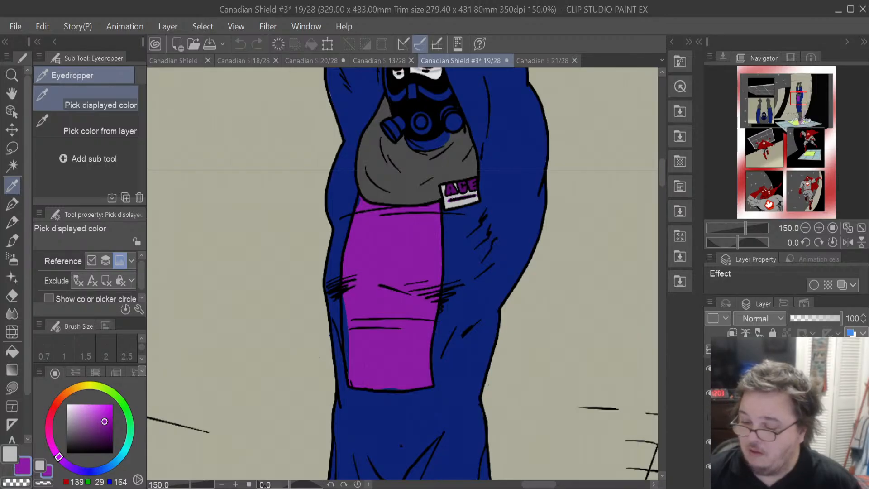
{"action": "key", "text": "ctrl+z"}
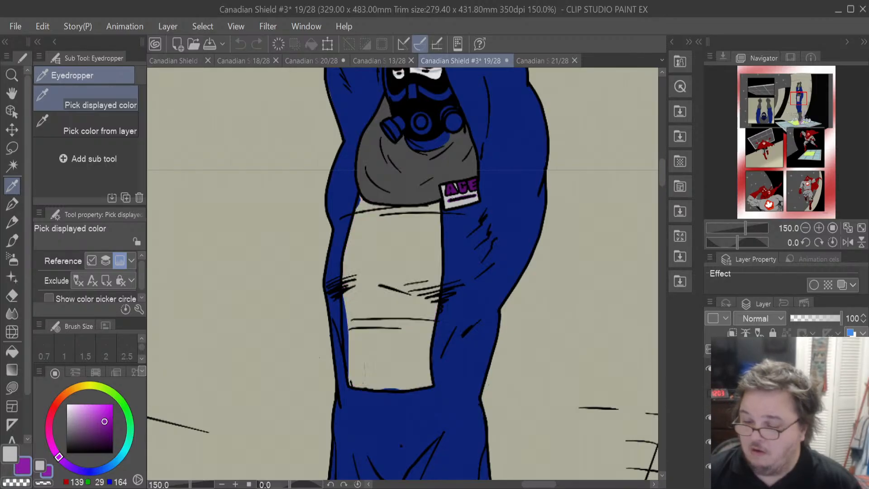
{"action": "key", "text": "ctrl+y"}
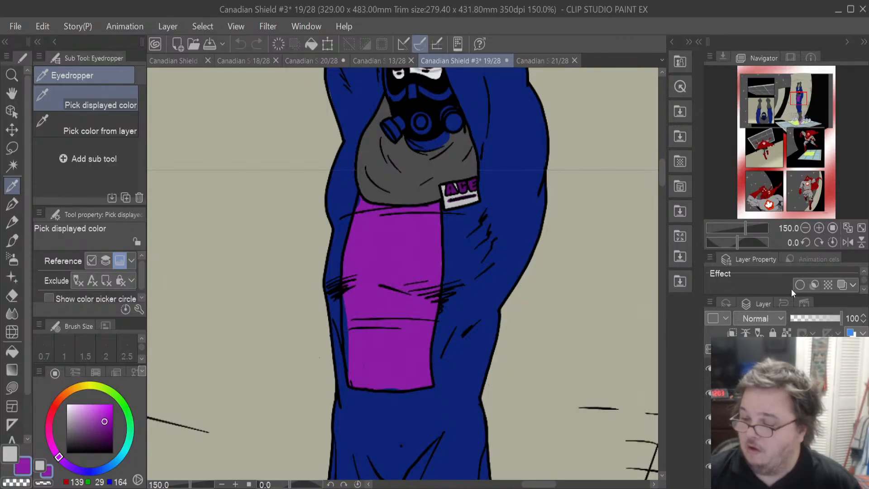
- Reselect the chest area on page 19 and sample the dark purple from the name badge with the Eyedropper
{"action": "key", "text": "ctrl+shift+d"}
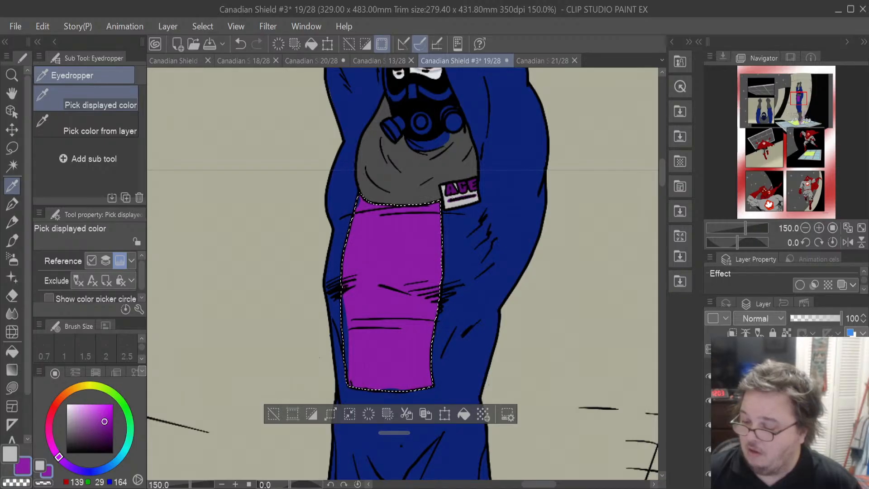
{"action": "left_click", "coordinate": [770, 425]}
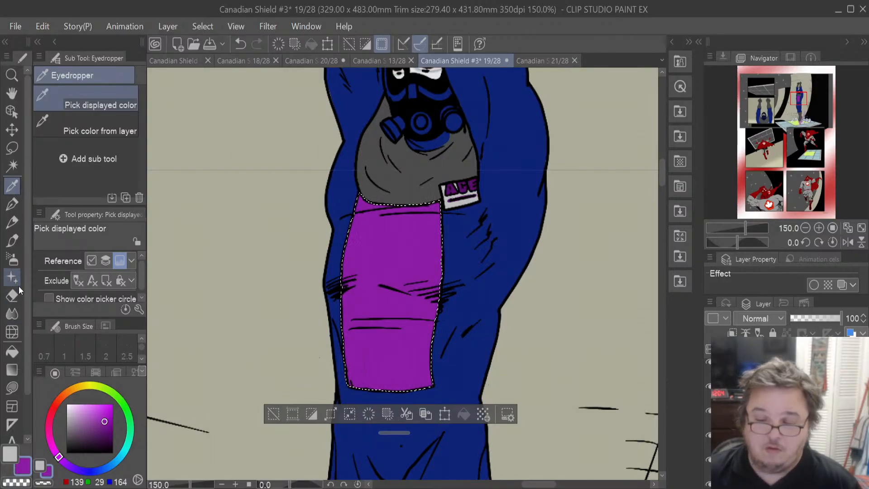
{"action": "scroll", "coordinate": [405, 162], "scroll_direction": "up", "scroll_amount": 2}
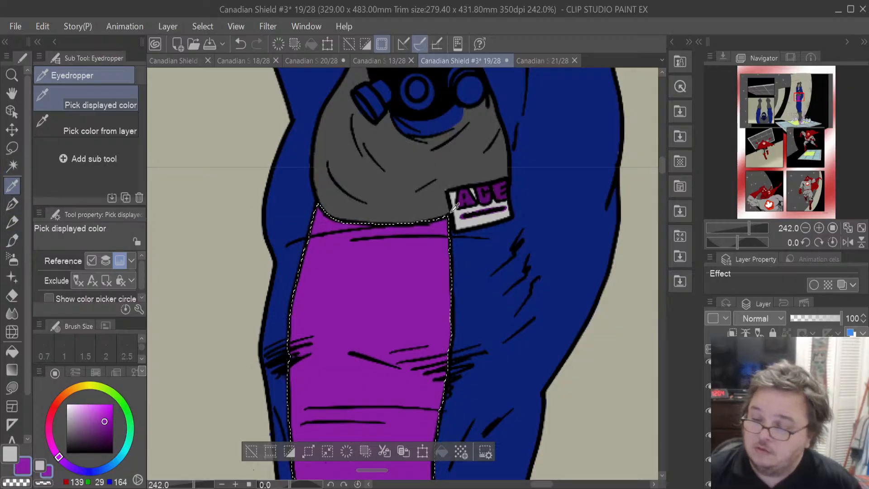
{"action": "left_click", "coordinate": [474, 195]}
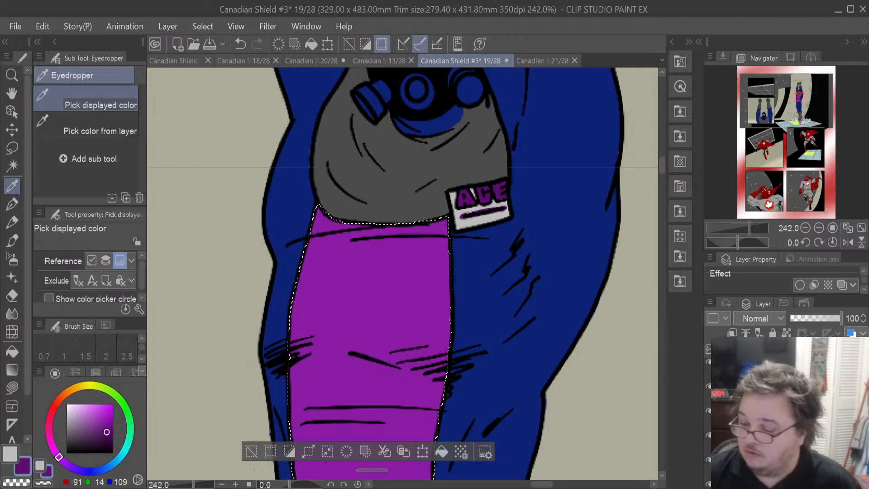
- Fill page 19's chest selection with the dark purple and save the file
{"action": "left_click", "coordinate": [709, 467]}
{"action": "left_click", "coordinate": [709, 463]}
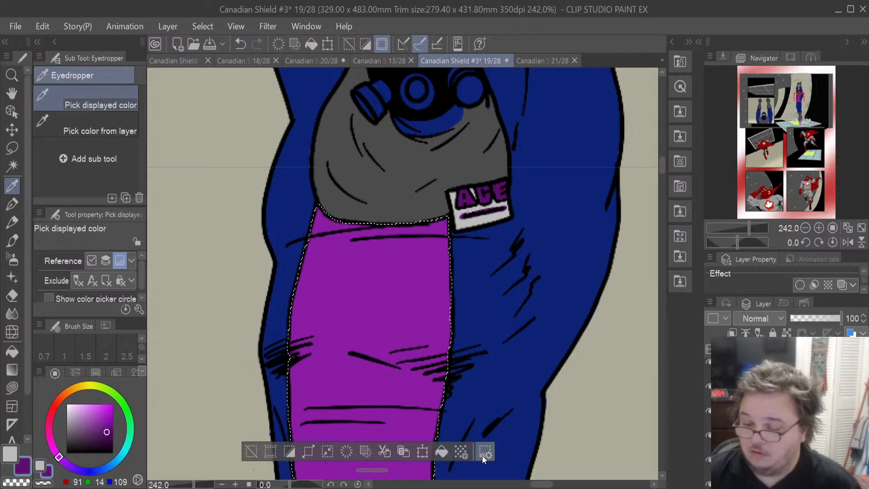
{"action": "left_click", "coordinate": [446, 451]}
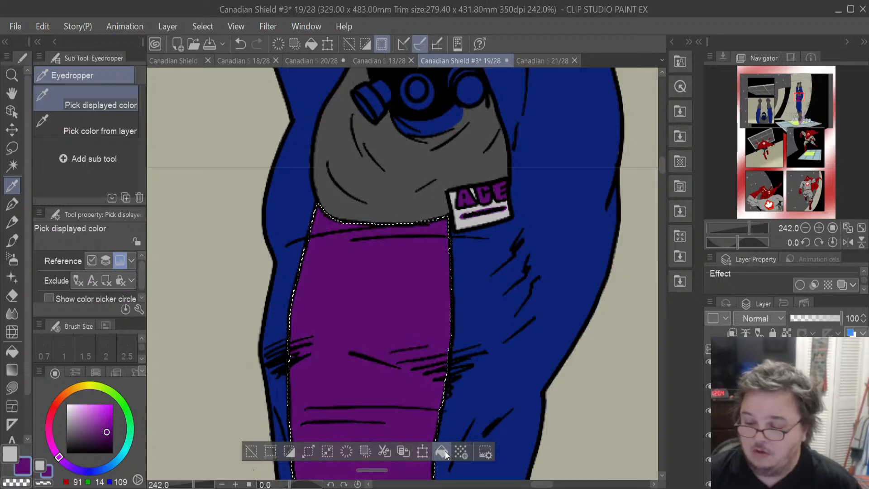
{"action": "scroll", "coordinate": [415, 343], "scroll_direction": "down", "scroll_amount": 2}
{"action": "scroll", "coordinate": [415, 342], "scroll_direction": "down", "scroll_amount": 4}
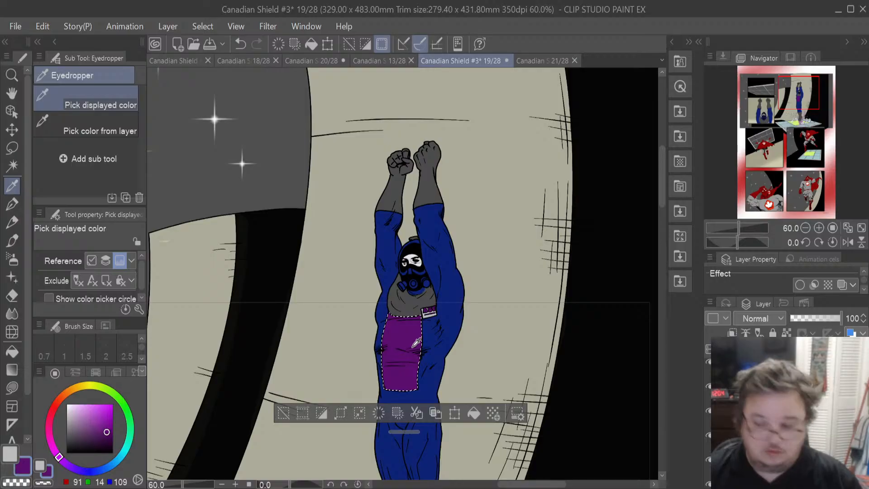
{"action": "key", "text": "ctrl+s"}
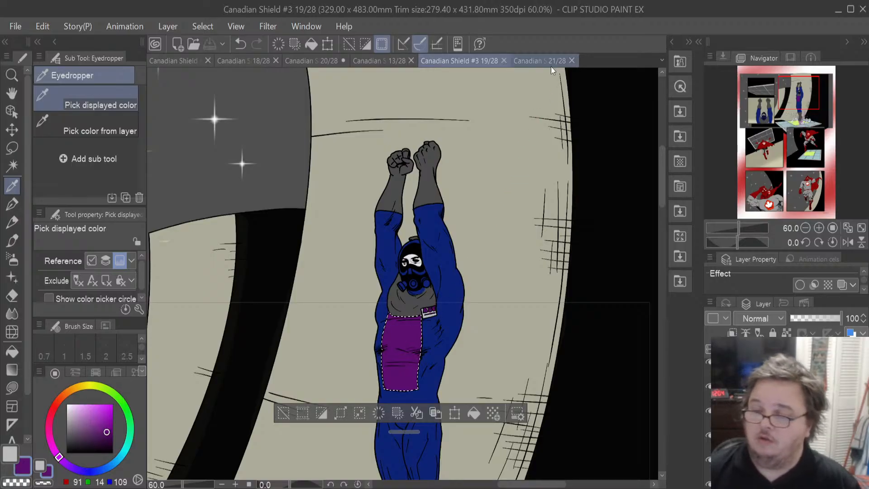
- Switch to page 20 and fill the chest selection with the dark purple
{"action": "left_click", "coordinate": [316, 61]}
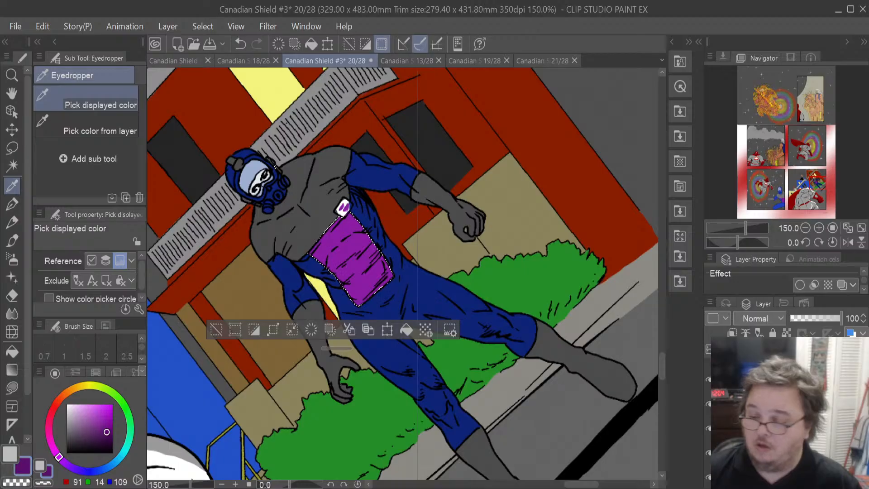
{"action": "left_click", "coordinate": [407, 331]}
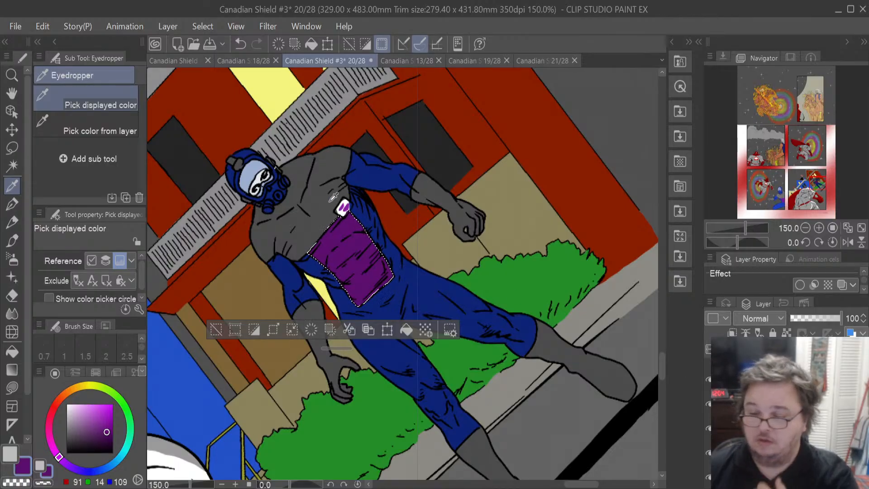
- Change the selection on page 20 to the small chest badge above the chest panel
{"action": "scroll", "coordinate": [347, 215], "scroll_direction": "up", "scroll_amount": 5}
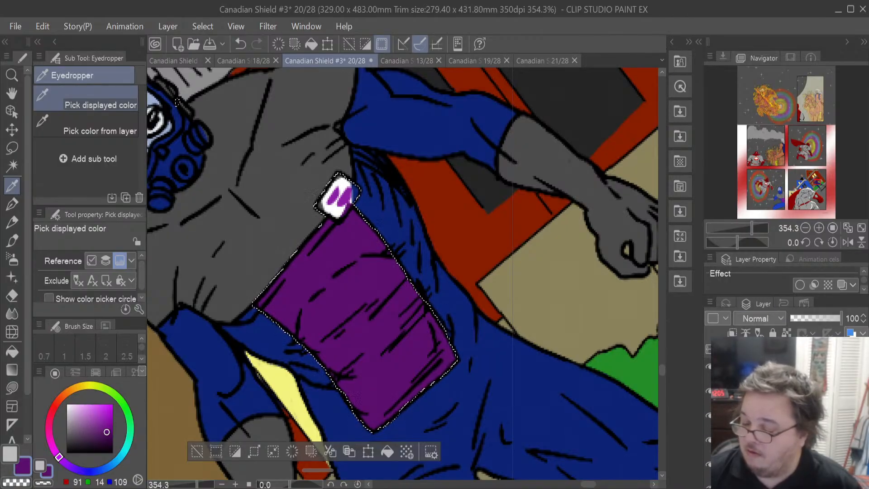
{"action": "left_click", "coordinate": [778, 369]}
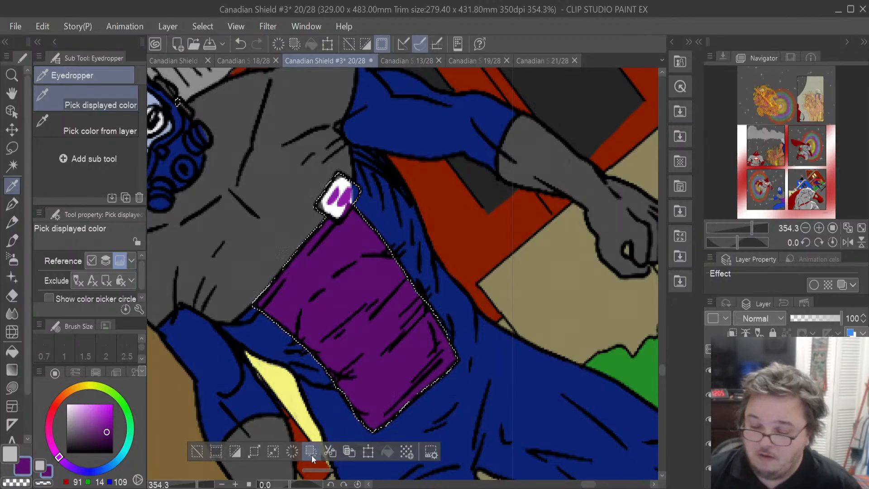
{"action": "left_click", "coordinate": [292, 452]}
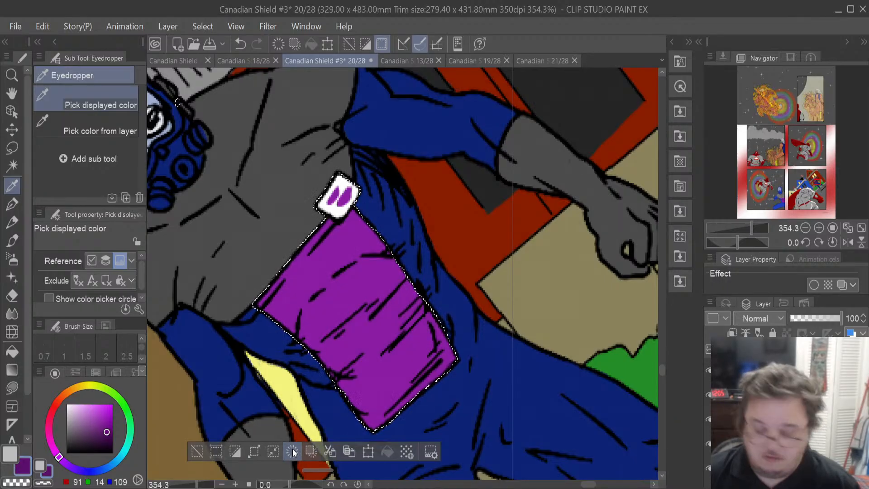
{"action": "key", "text": "ctrl+z"}
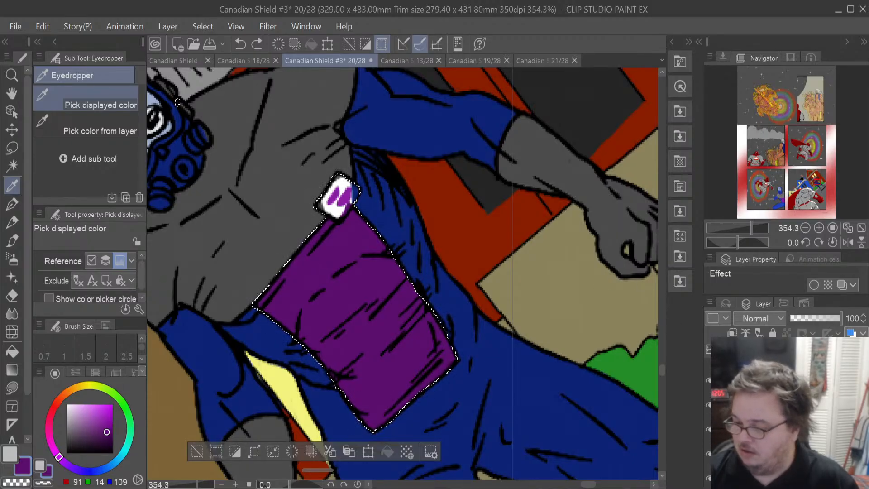
{"action": "left_click", "coordinate": [709, 405]}
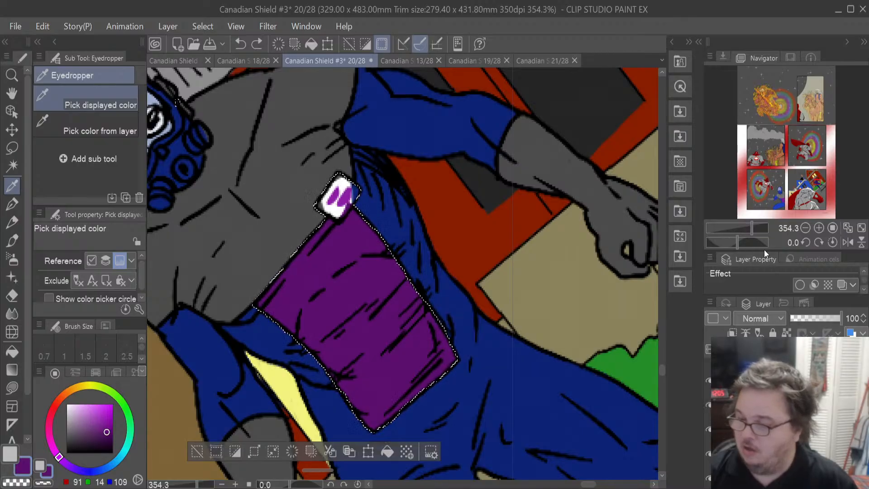
{"action": "key", "text": "ctrl+y"}
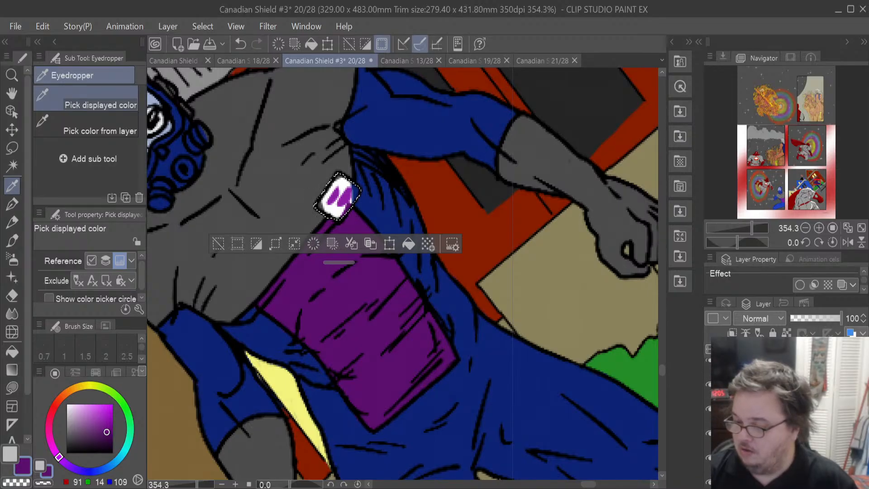
{"action": "left_click", "coordinate": [787, 408]}
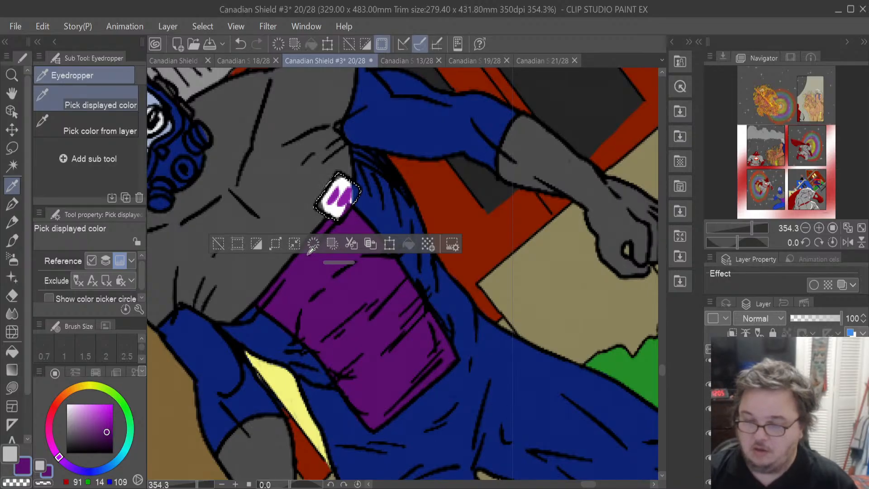
{"action": "left_click", "coordinate": [311, 250]}
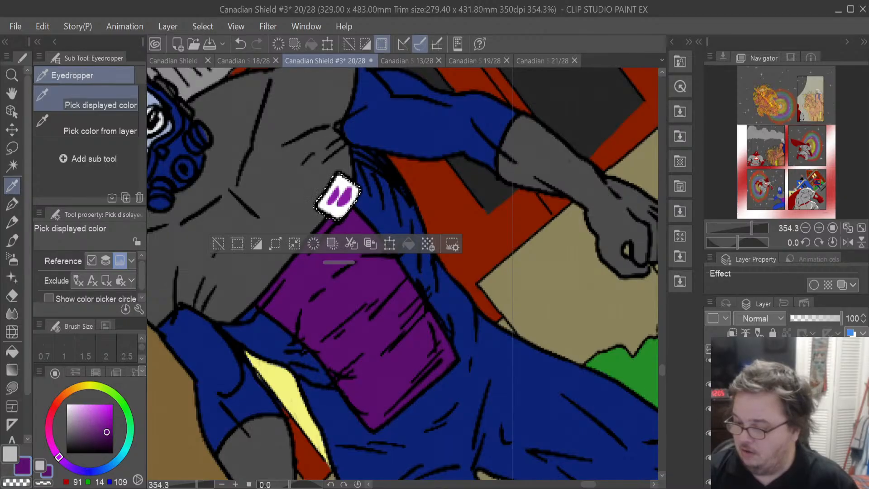
{"action": "left_click", "coordinate": [787, 433]}
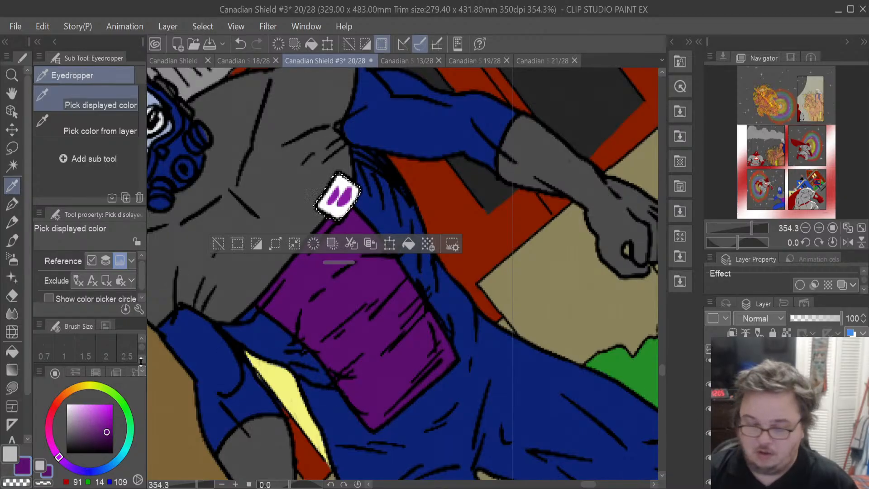
- Try filling the chest badge with the light grey and undo it
{"action": "left_click", "coordinate": [10, 453]}
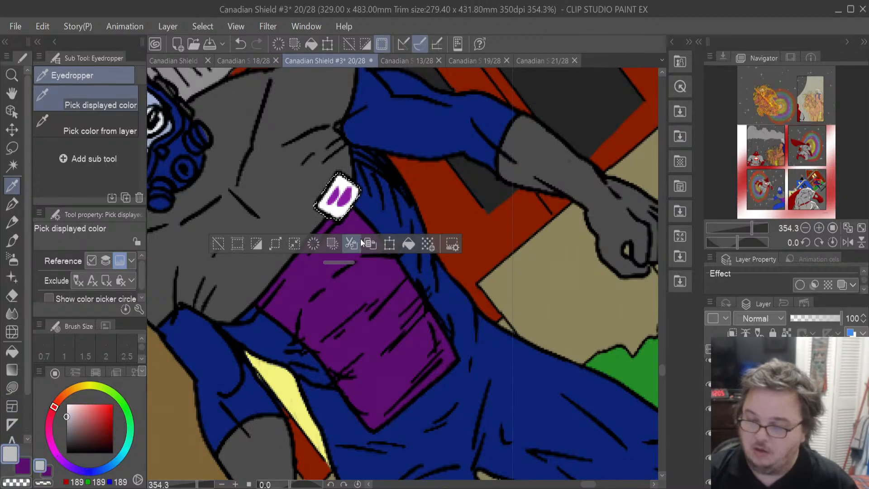
{"action": "left_click", "coordinate": [405, 243]}
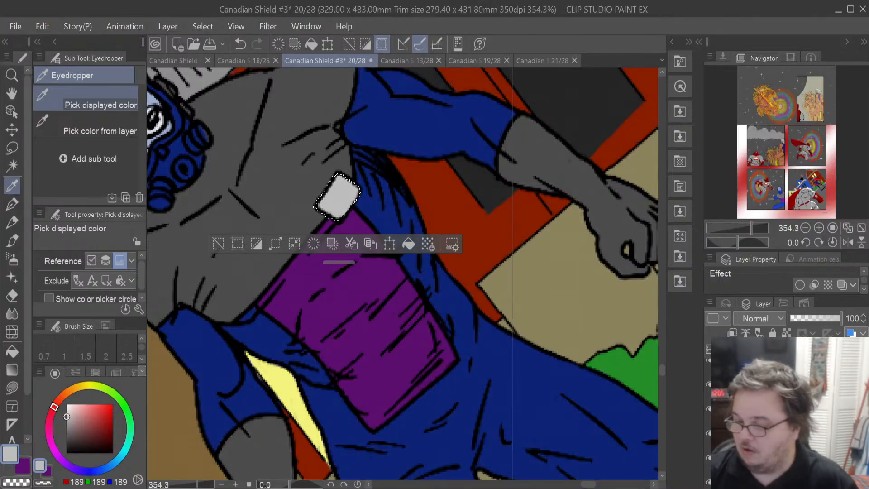
{"action": "key", "text": "ctrl+z"}
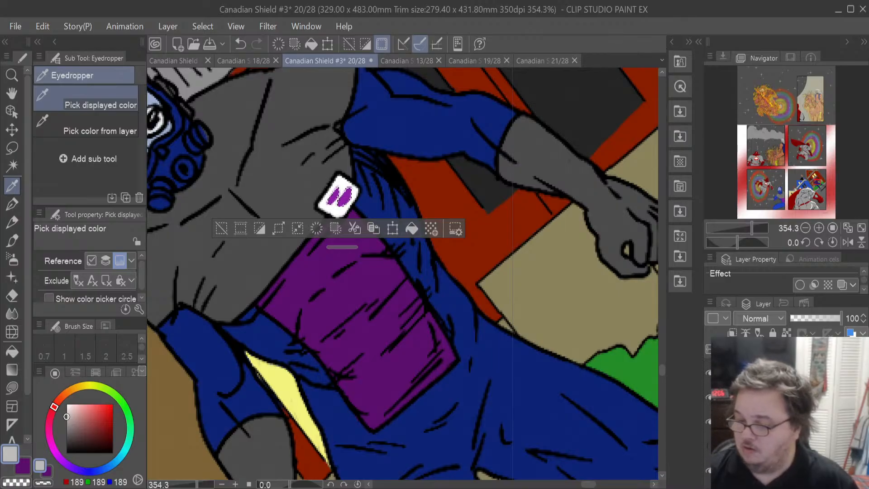
- Clear the chest badge selection and refill it with the dark purple
{"action": "key", "text": "Delete"}
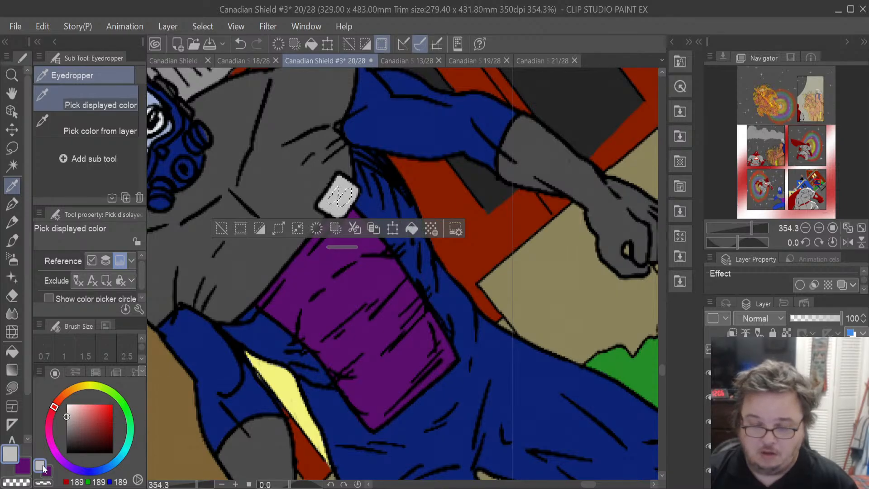
{"action": "left_click", "coordinate": [23, 466]}
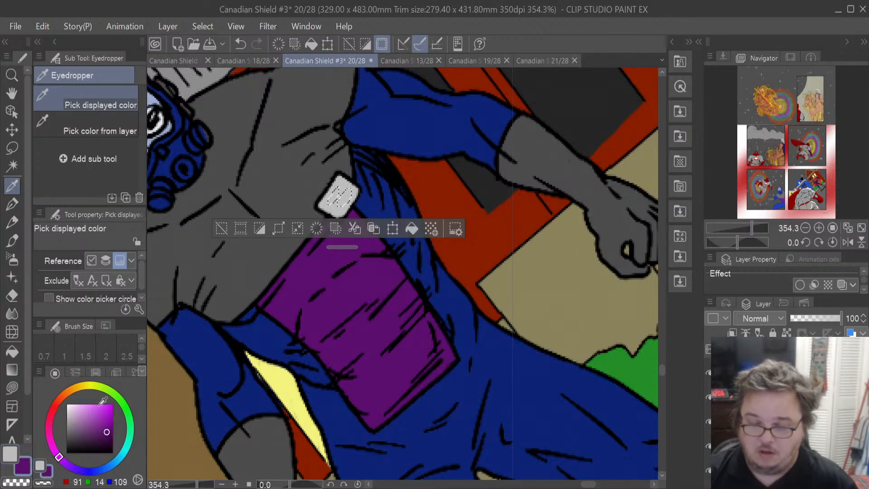
{"action": "left_click", "coordinate": [412, 228]}
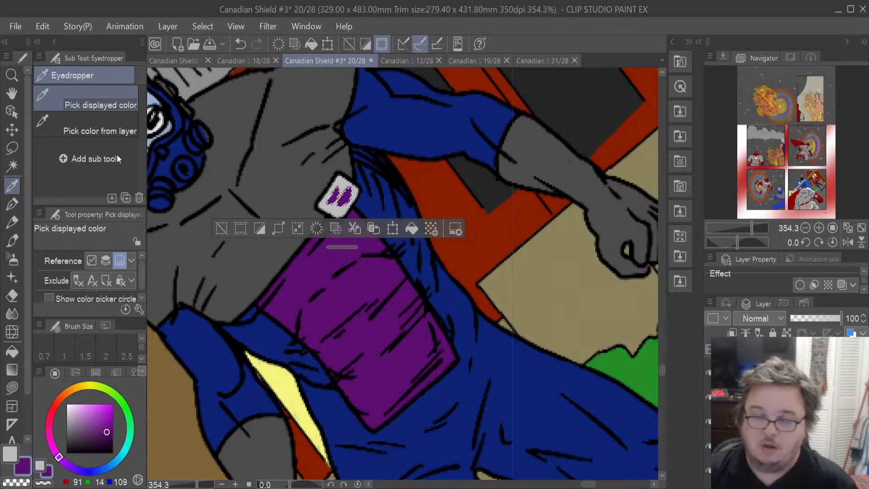
- Restore the earlier grey skin and boots selection with undo and set the hard Eraser to size 19.7
{"action": "left_click", "coordinate": [12, 147]}
{"action": "left_click", "coordinate": [426, 166]}
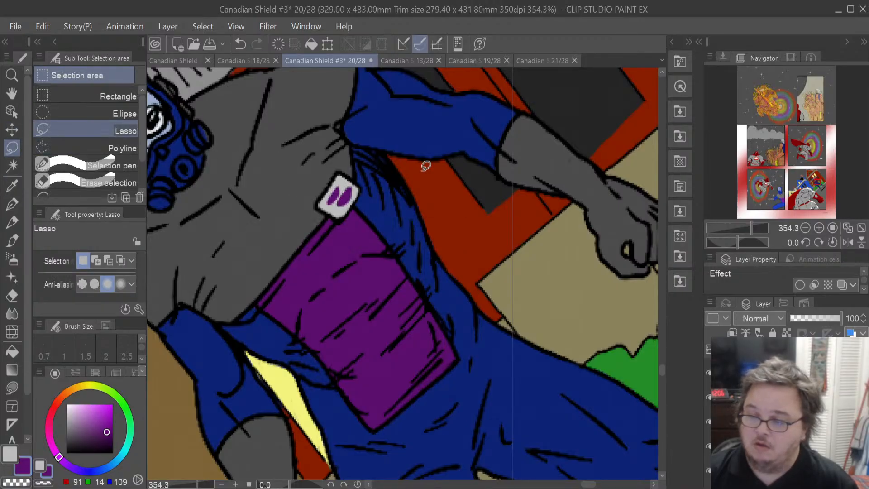
{"action": "scroll", "coordinate": [426, 166], "scroll_direction": "down", "scroll_amount": 4}
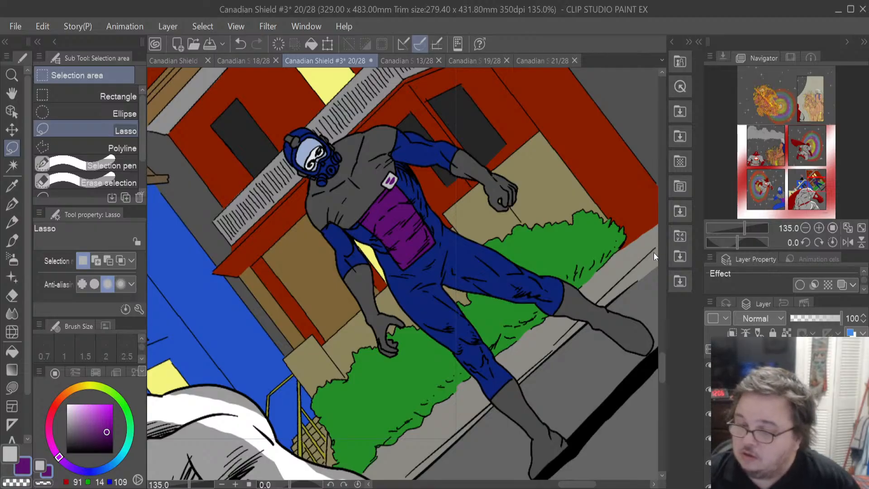
{"action": "key", "text": "ctrl+z"}
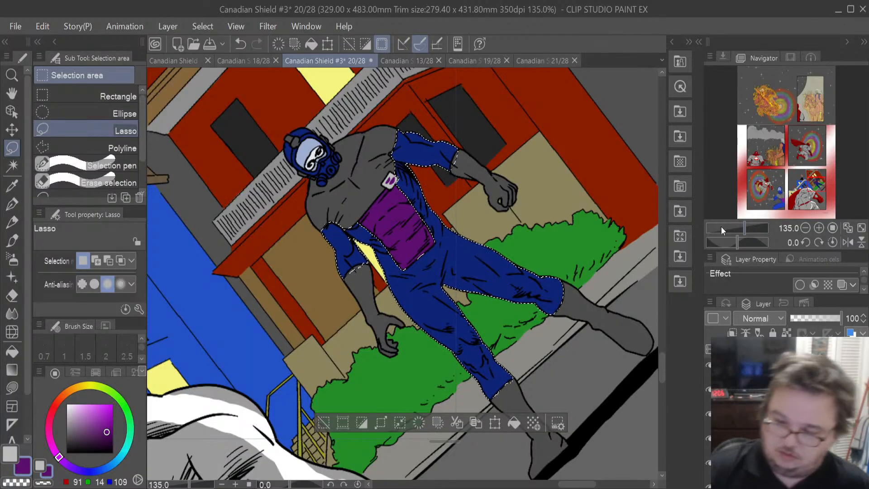
{"action": "left_click", "coordinate": [13, 295]}
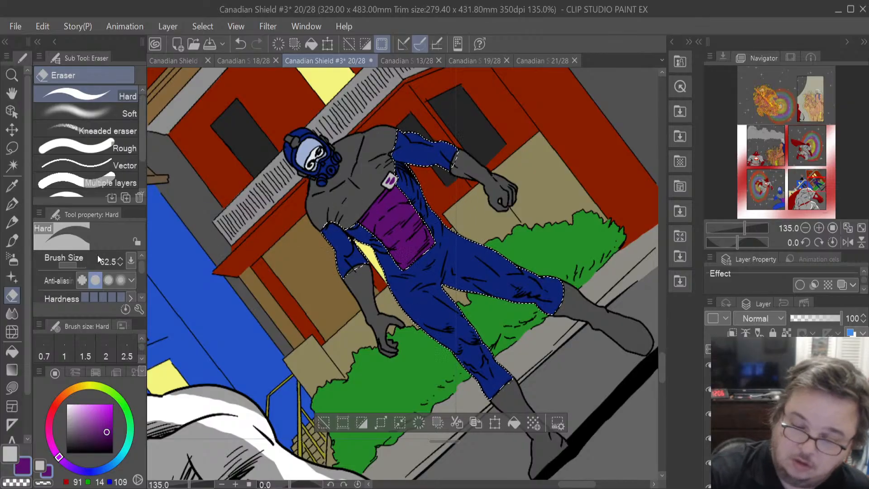
{"action": "left_click_drag", "start_coordinate": [81, 265], "coordinate": [73, 268]}
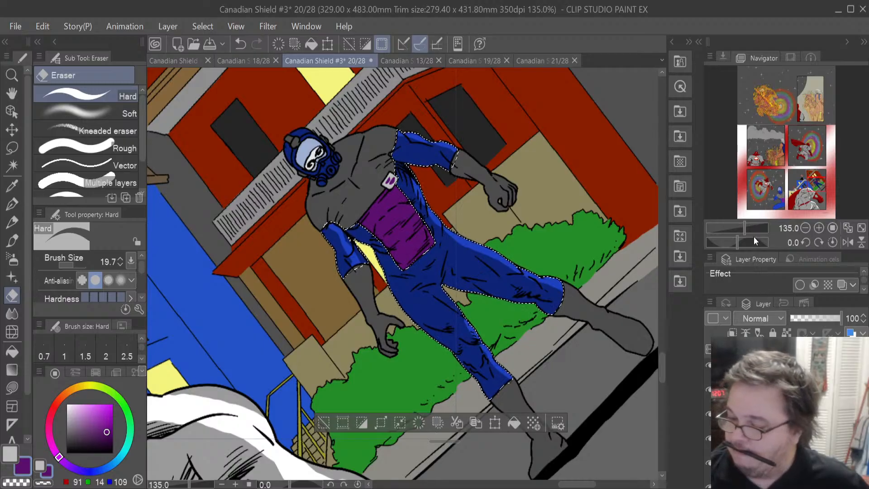
{"action": "key", "text": "ctrl+z"}
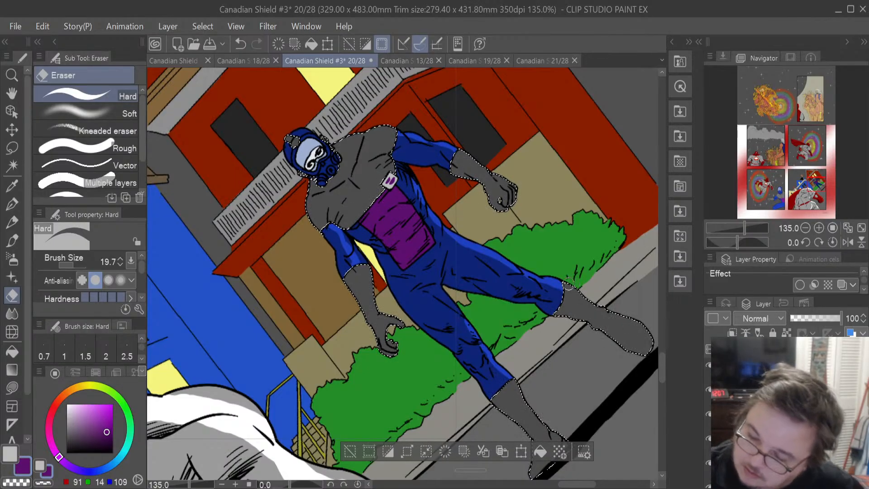
- Erase stray colour inside the grey selection along the boot and lower arm
{"action": "mouse_move", "coordinate": [588, 300]}
{"action": "left_mouse_down"}
{"action": "mouse_move", "coordinate": [650, 336]}
{"action": "mouse_move", "coordinate": [651, 352]}
{"action": "left_mouse_up"}
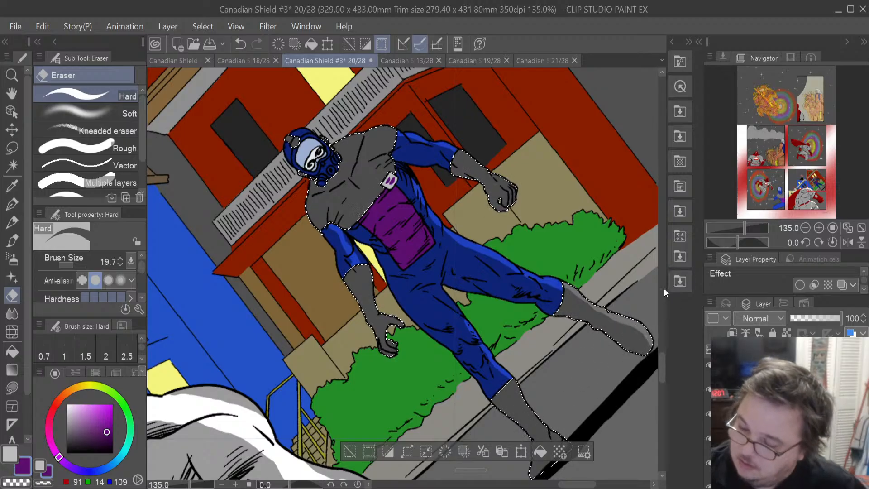
{"action": "scroll", "coordinate": [661, 362], "scroll_direction": "down", "scroll_amount": 2}
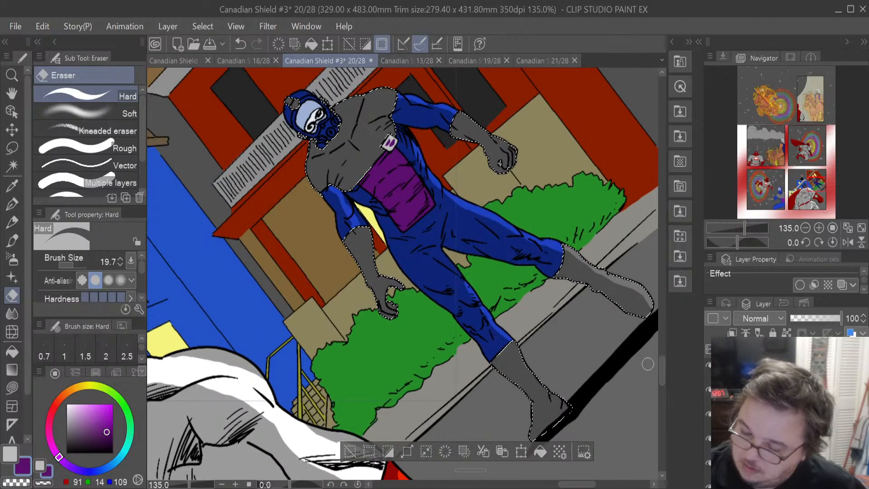
{"action": "mouse_move", "coordinate": [517, 351]}
{"action": "left_mouse_down"}
{"action": "mouse_move", "coordinate": [515, 344]}
{"action": "mouse_move", "coordinate": [563, 410]}
{"action": "mouse_move", "coordinate": [534, 372]}
{"action": "left_mouse_up"}
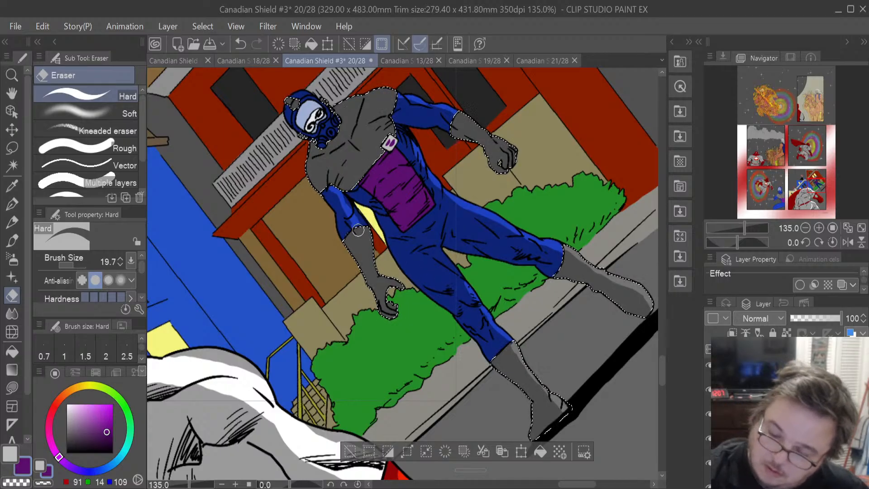
{"action": "left_click_drag", "start_coordinate": [362, 234], "coordinate": [372, 264]}
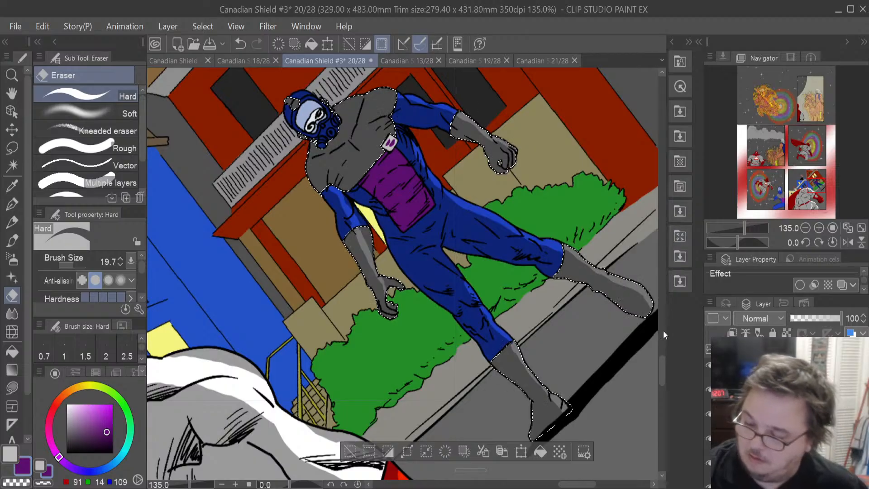
- Undo the last two edits and clear the selection, switching to the Lasso selection tool
{"action": "left_click_drag", "start_coordinate": [662, 368], "coordinate": [663, 349]}
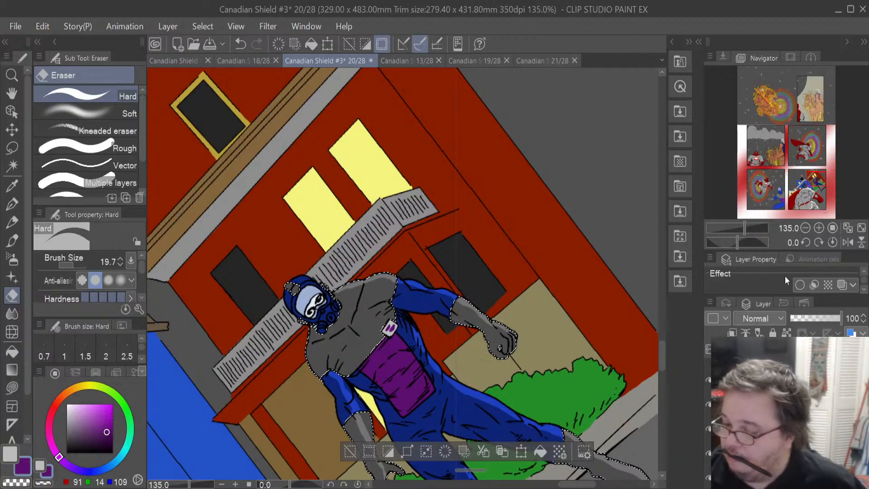
{"action": "key", "text": "ctrl+z"}
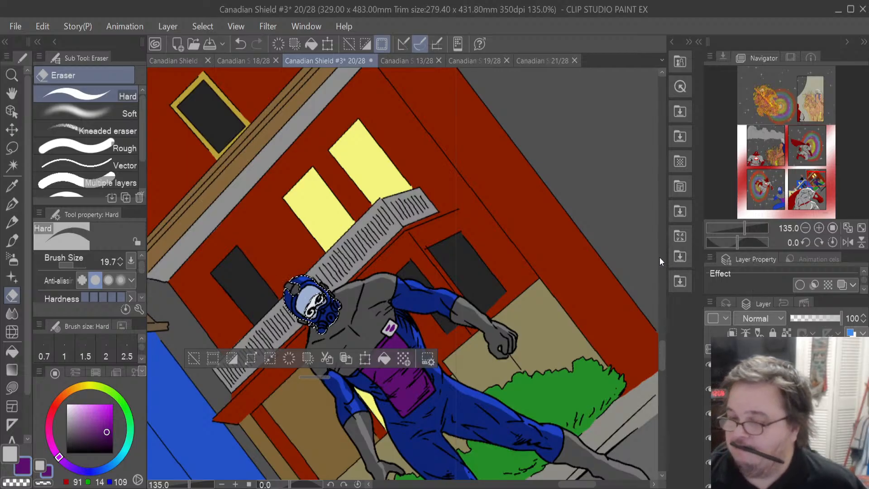
{"action": "key", "text": "ctrl+z"}
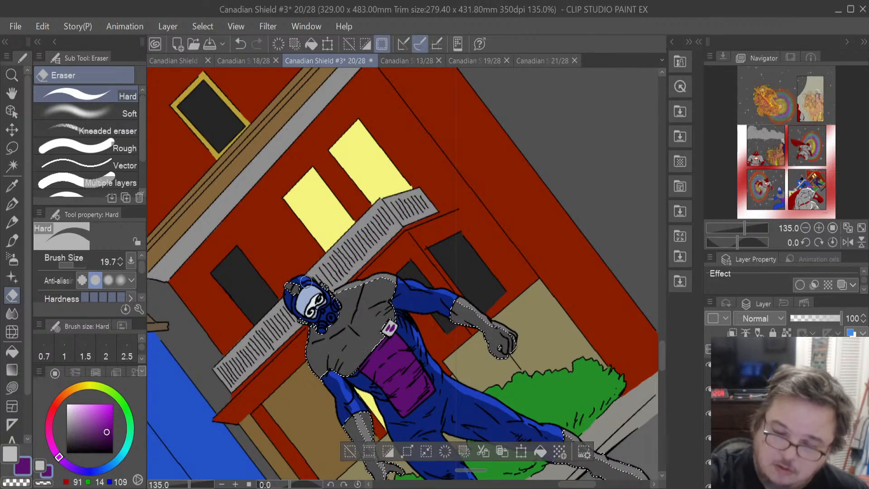
{"action": "key", "text": "m"}
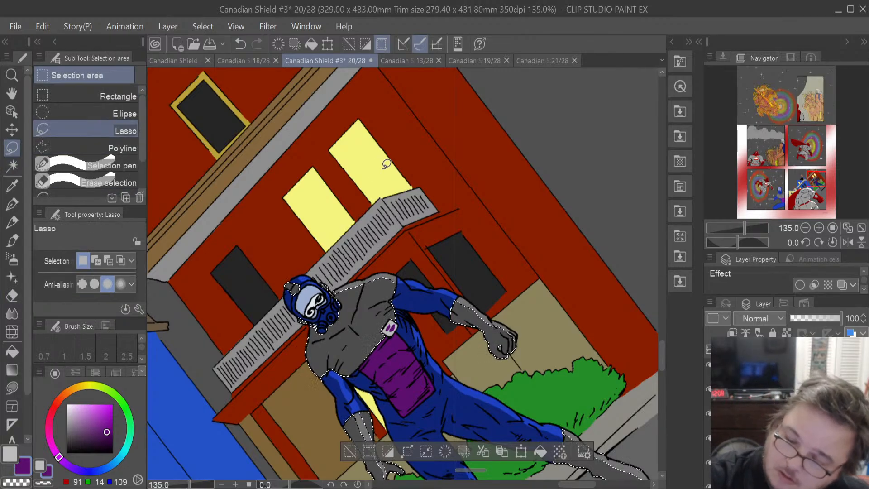
{"action": "key", "text": "ctrl+d"}
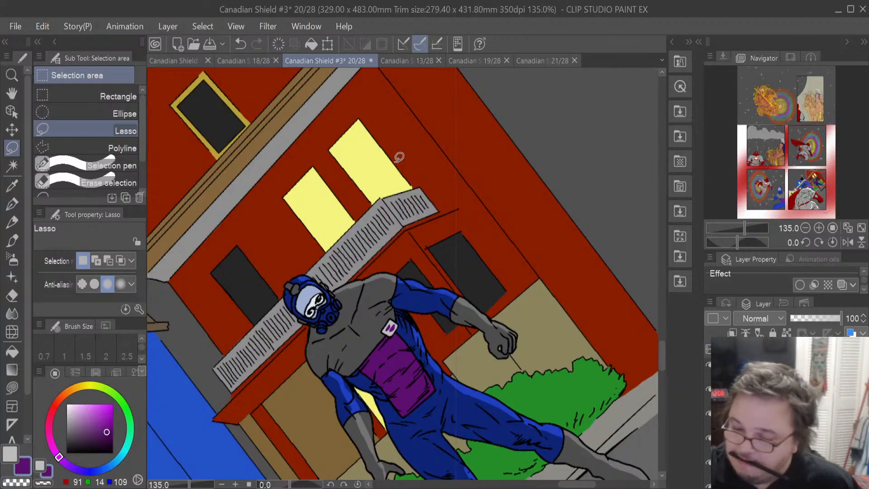
- Zoom out to see the whole panel and look through the layers in the layer list
{"action": "scroll", "coordinate": [399, 158], "scroll_direction": "down", "scroll_amount": 4}
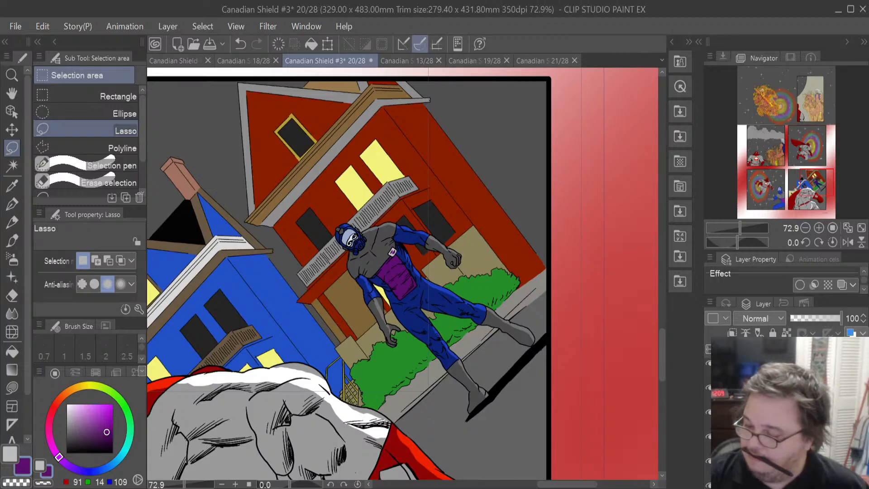
{"action": "left_click", "coordinate": [736, 413]}
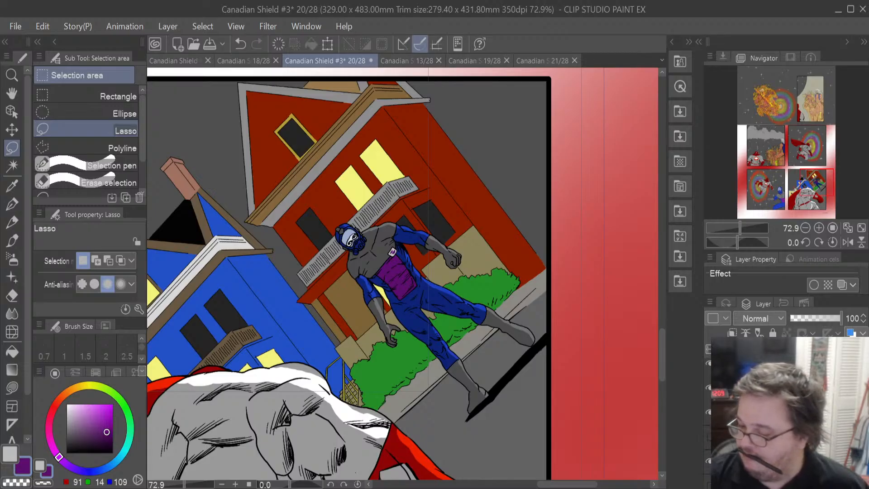
{"action": "left_click", "coordinate": [736, 413]}
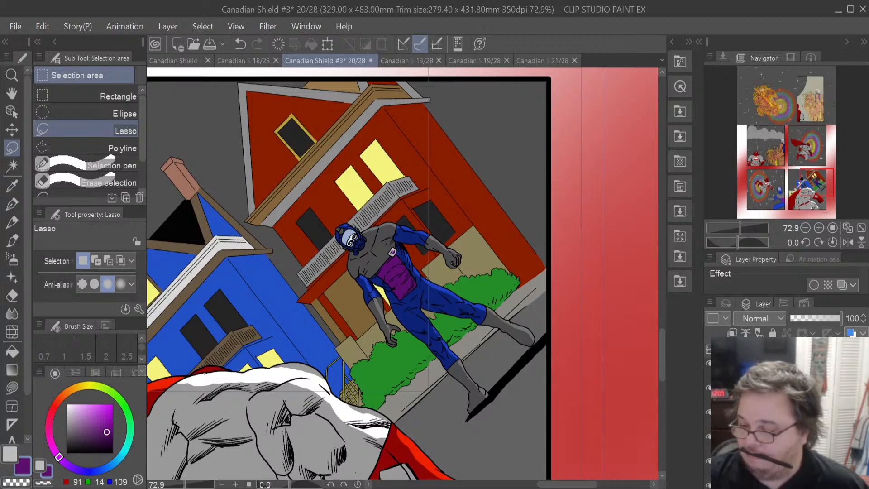
{"action": "left_click", "coordinate": [709, 412]}
{"action": "left_click", "coordinate": [708, 412]}
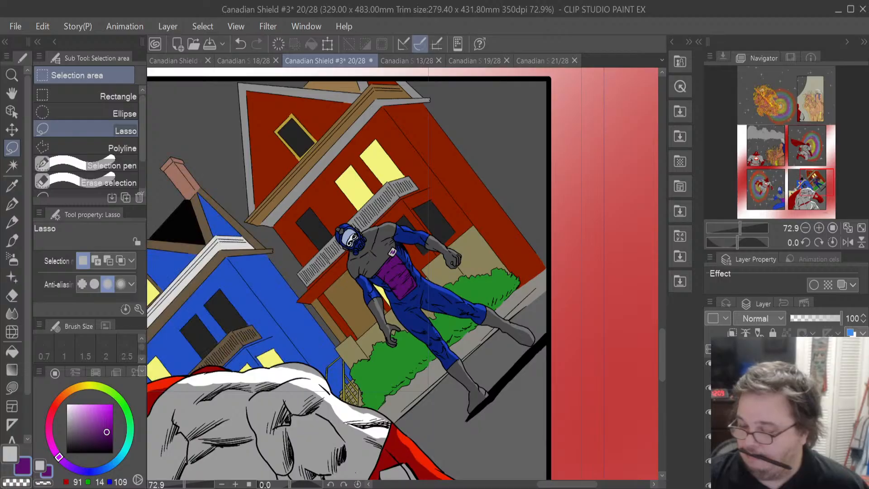
{"action": "left_click", "coordinate": [709, 485]}
{"action": "left_click", "coordinate": [709, 485]}
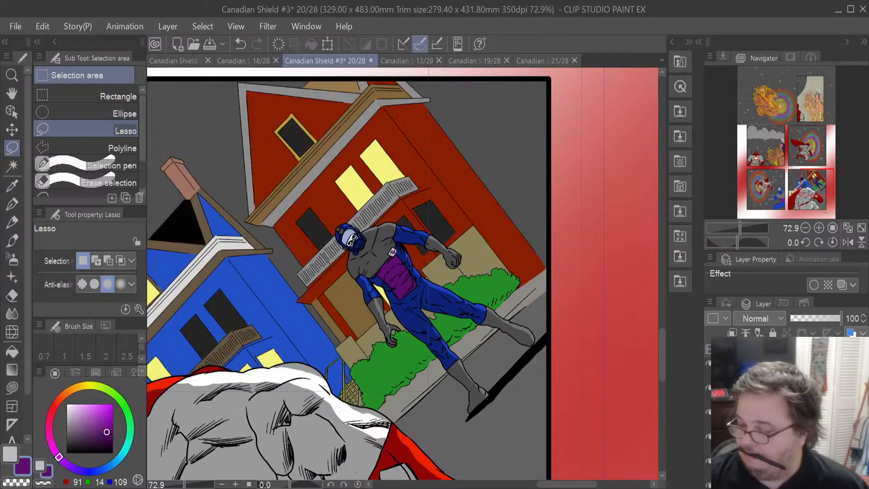
{"action": "scroll", "coordinate": [787, 416], "scroll_direction": "down", "scroll_amount": 2}
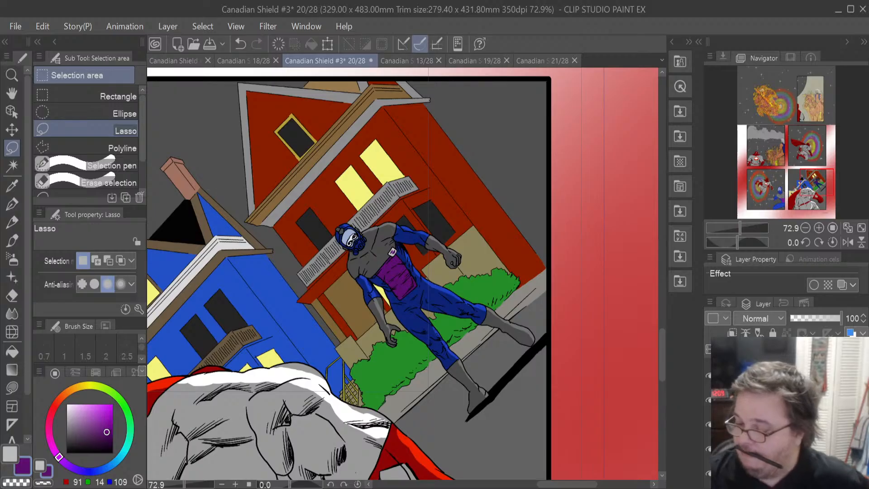
{"action": "left_click", "coordinate": [787, 424]}
{"action": "left_click", "coordinate": [788, 400]}
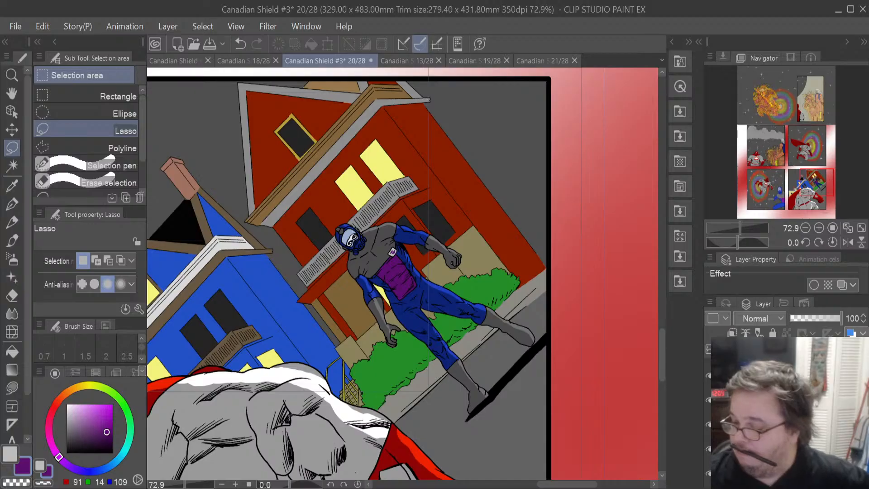
{"action": "scroll", "coordinate": [788, 412], "scroll_direction": "down", "scroll_amount": 2}
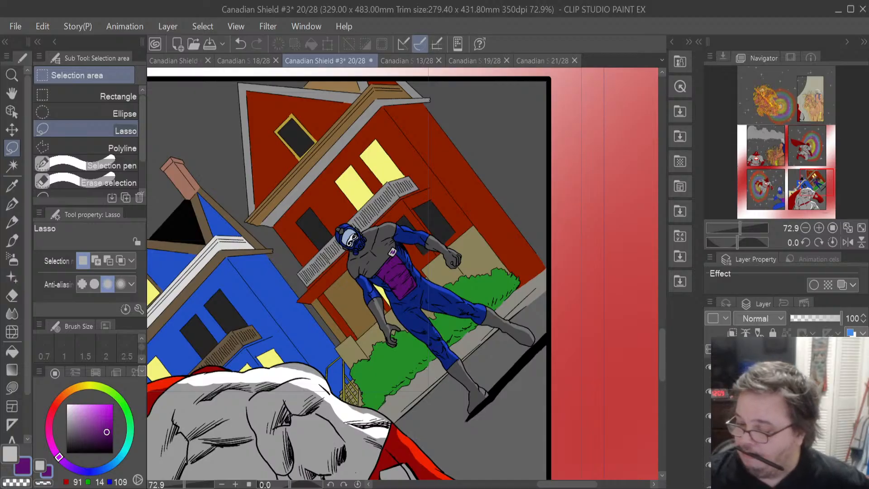
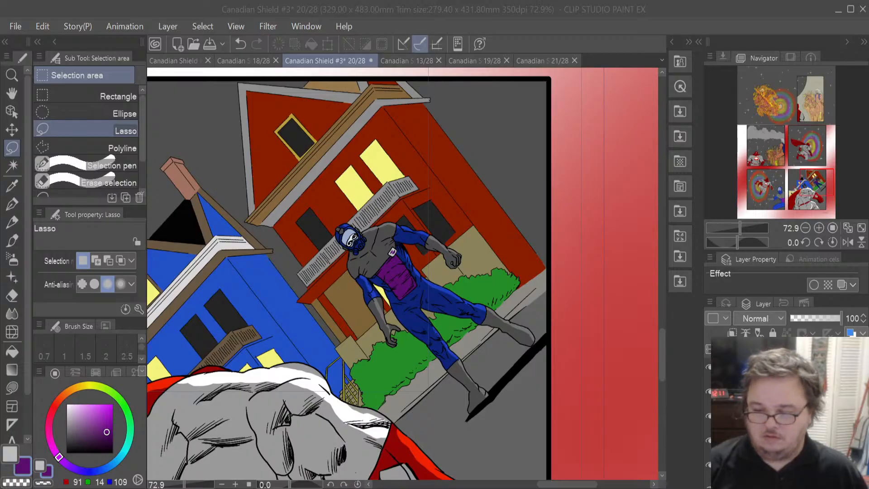
- Select the red house's wall area from its layer in the layer list
{"action": "key", "text": "alt+Tab"}
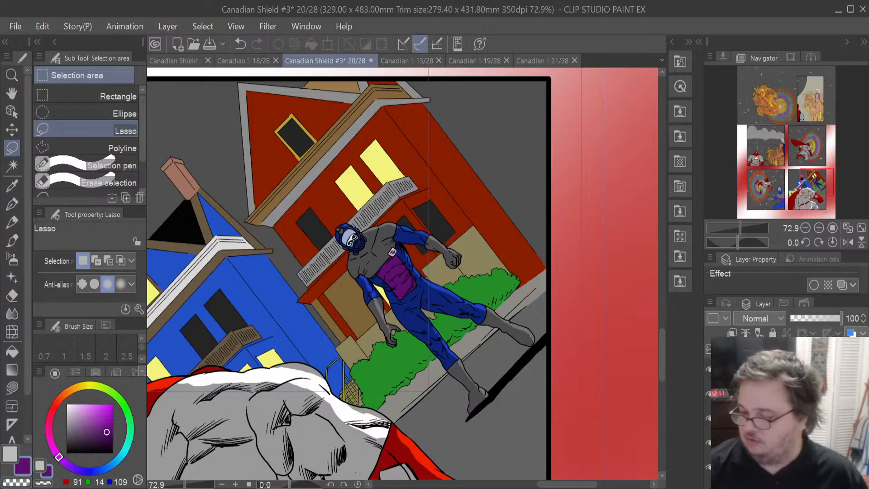
{"action": "scroll", "coordinate": [788, 412], "scroll_direction": "down", "scroll_amount": 3}
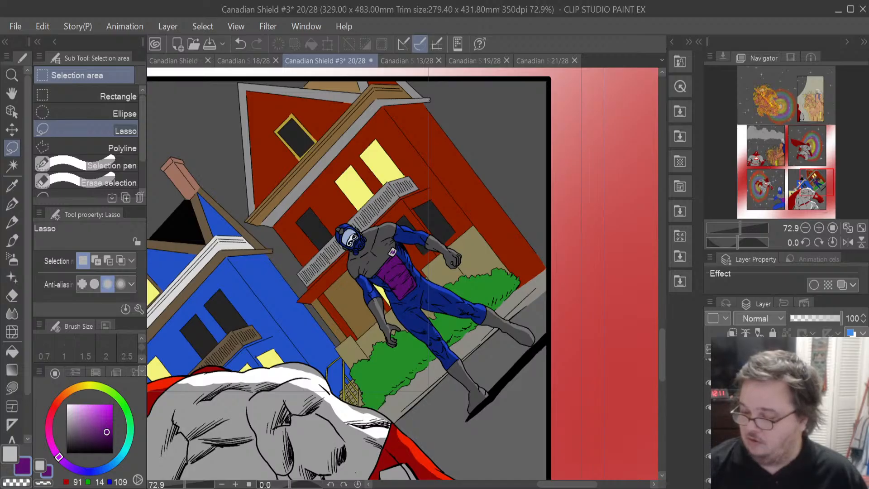
{"action": "left_click", "coordinate": [788, 408]}
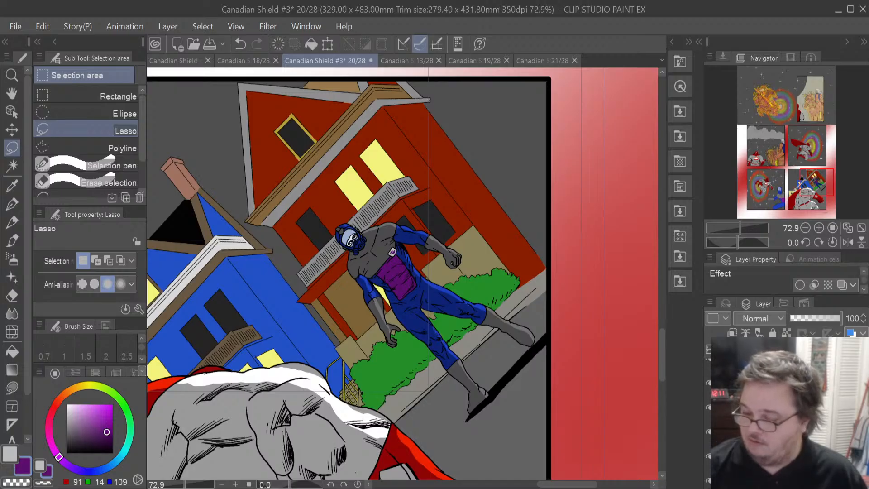
{"action": "left_click", "coordinate": [710, 434]}
{"action": "left_click", "coordinate": [710, 432]}
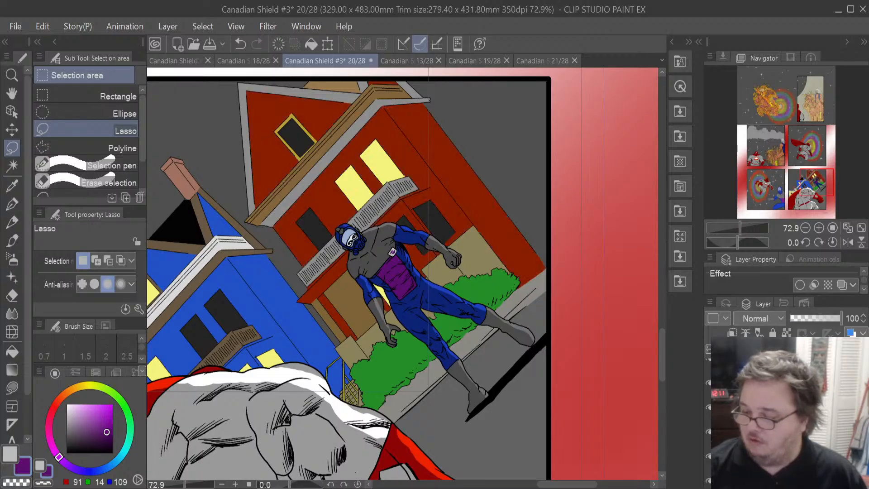
{"action": "left_click", "coordinate": [685, 279]}
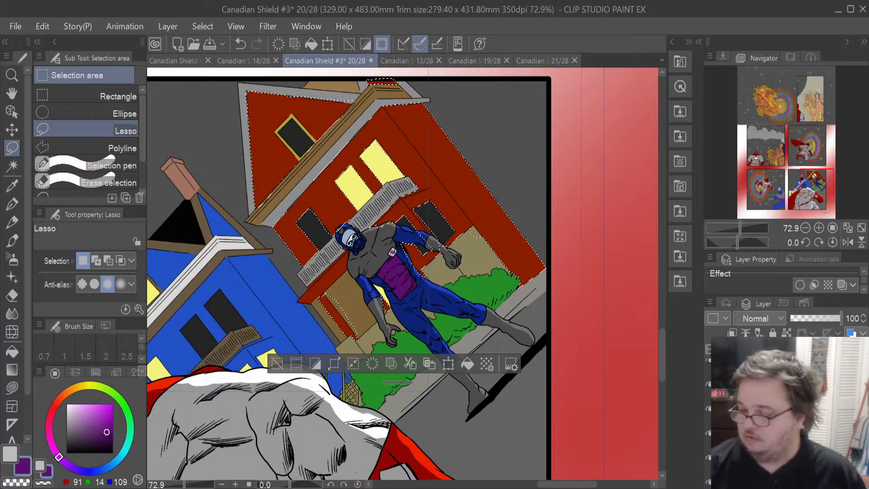
{"action": "left_click", "coordinate": [788, 426]}
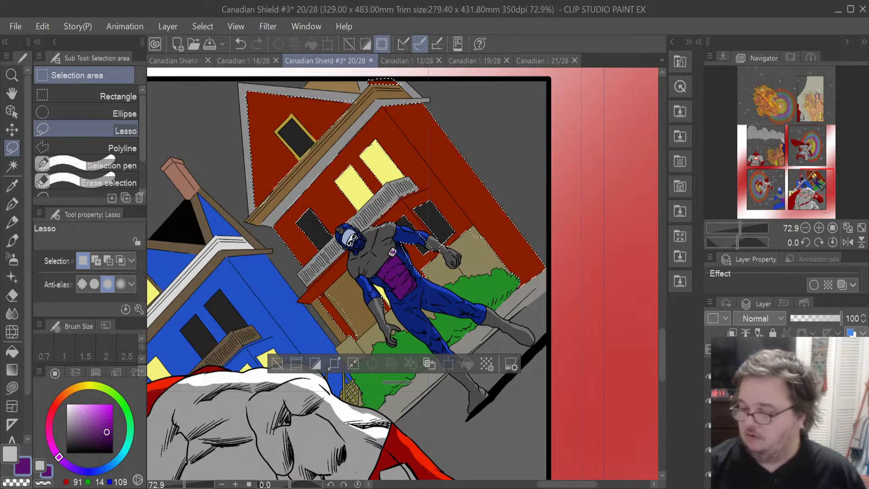
{"action": "left_click", "coordinate": [787, 407]}
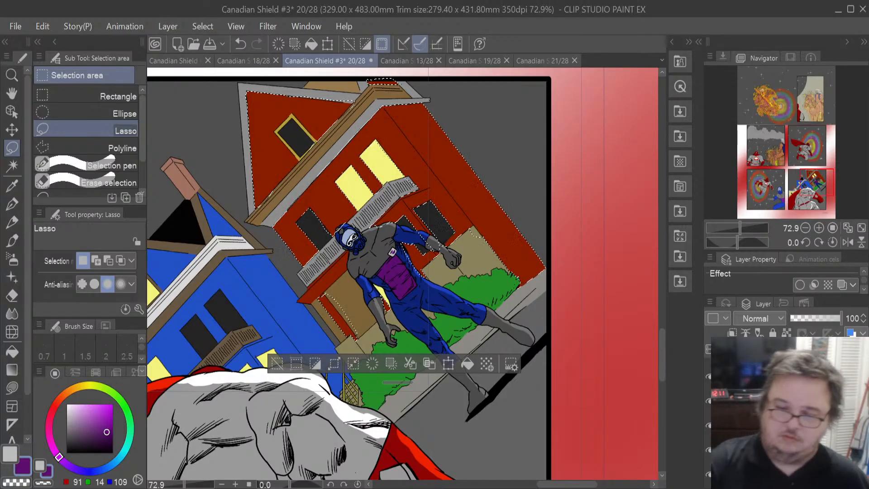
- Sample the red house colour, lighten it to orange-red, and lasso-fill a highlight along the house's right side
{"action": "left_click", "coordinate": [13, 185]}
{"action": "left_click", "coordinate": [461, 178]}
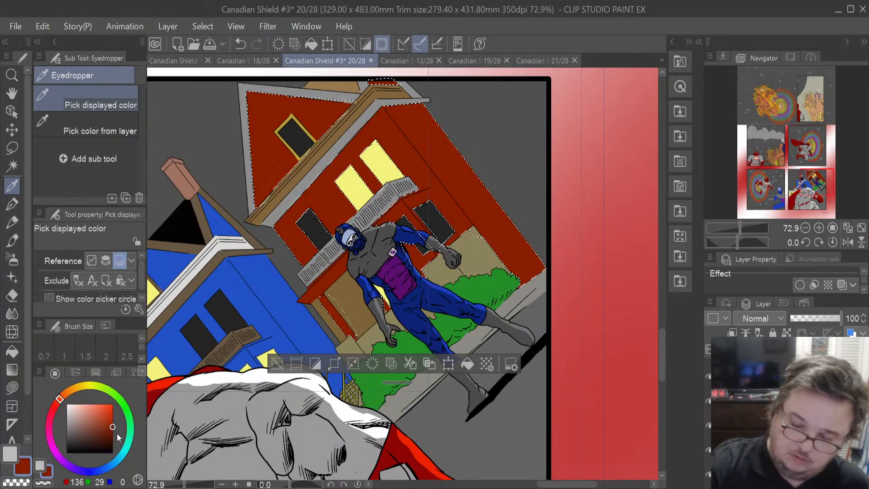
{"action": "left_click_drag", "start_coordinate": [112, 426], "coordinate": [100, 416]}
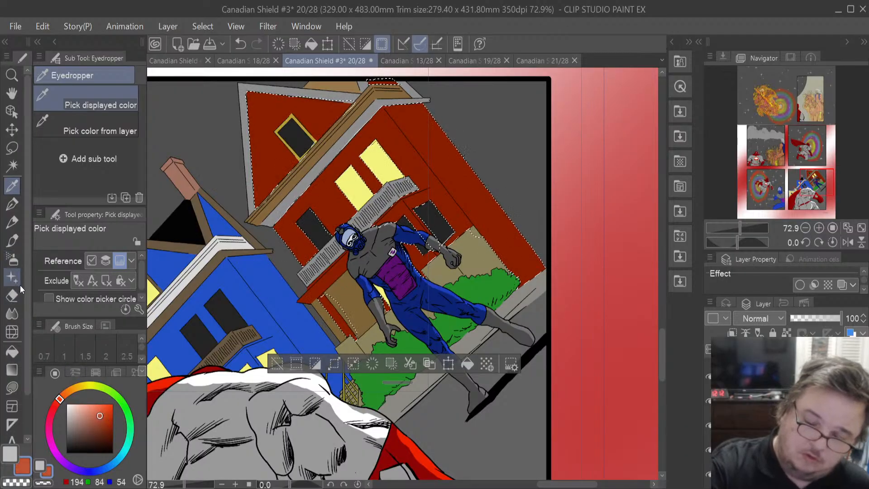
{"action": "left_click", "coordinate": [15, 298]}
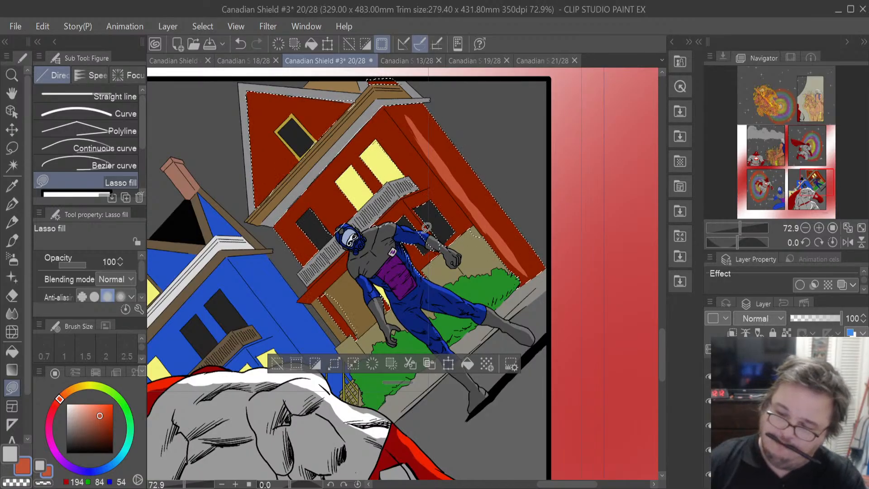
- Select the blue house's area from its layer in the layer list
{"action": "scroll", "coordinate": [426, 227], "scroll_direction": "down", "scroll_amount": 3}
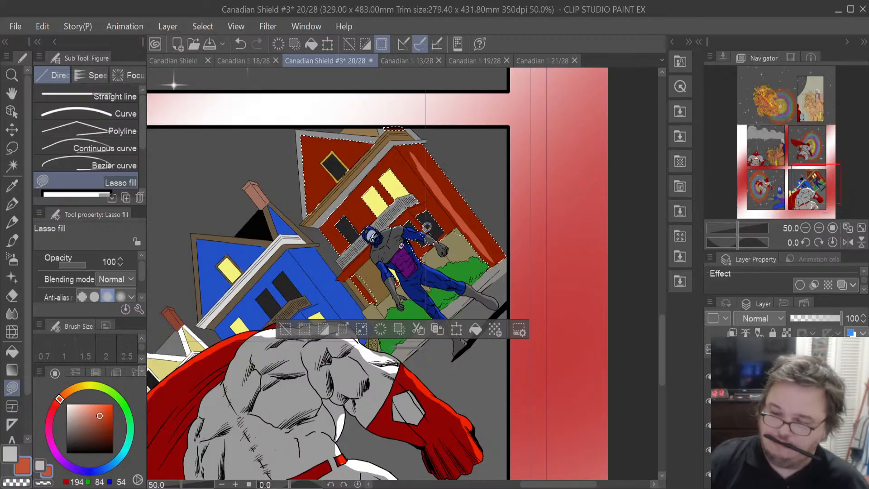
{"action": "scroll", "coordinate": [427, 227], "scroll_direction": "up", "scroll_amount": 1}
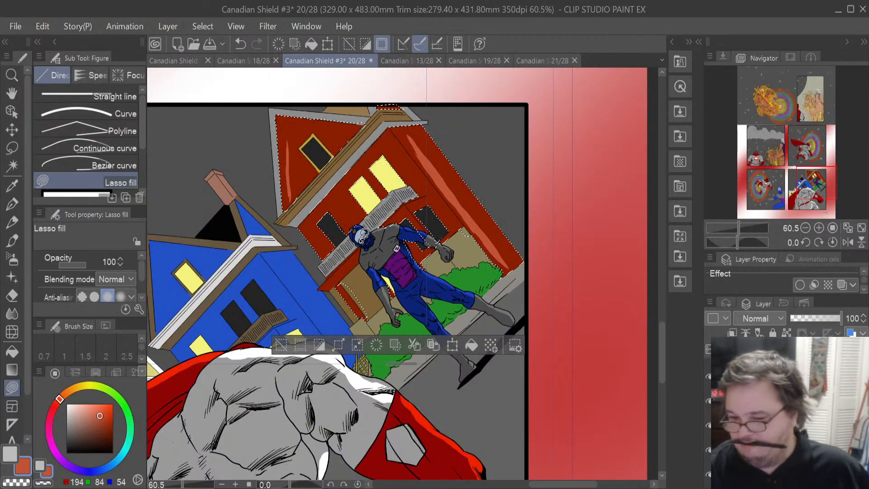
{"action": "scroll", "coordinate": [350, 193], "scroll_direction": "down", "scroll_amount": 1}
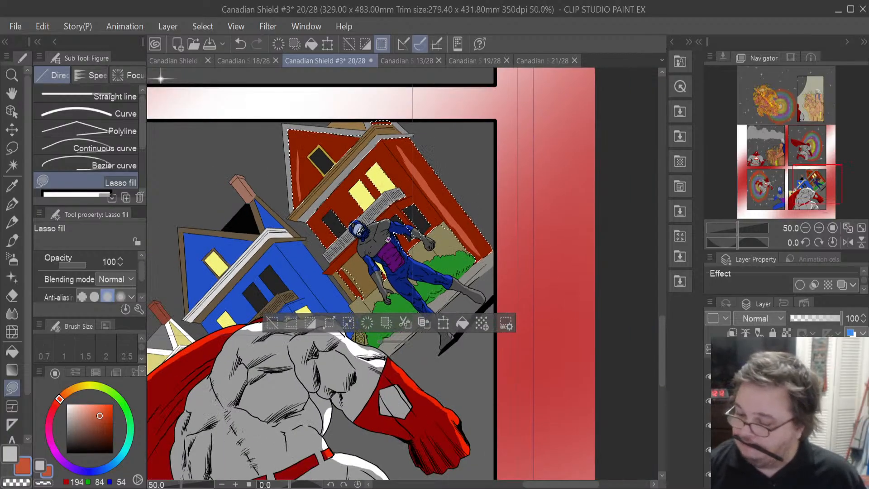
{"action": "left_click", "coordinate": [787, 425]}
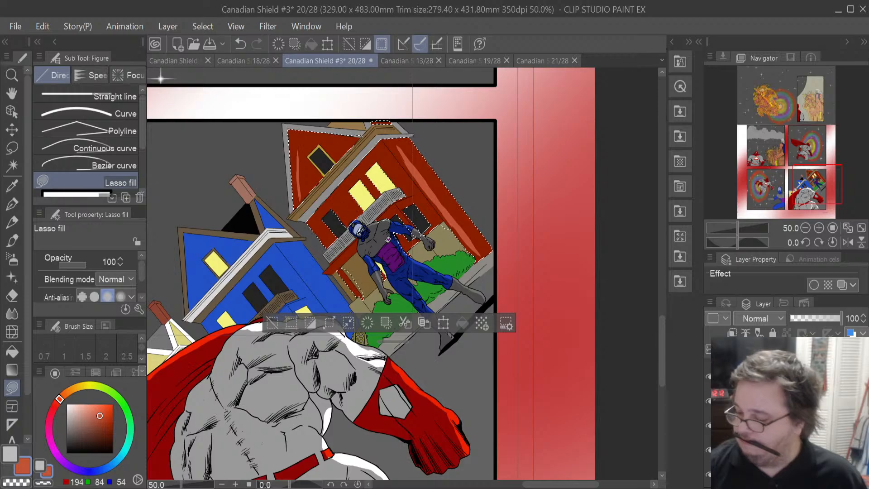
{"action": "scroll", "coordinate": [788, 417], "scroll_direction": "up", "scroll_amount": 2}
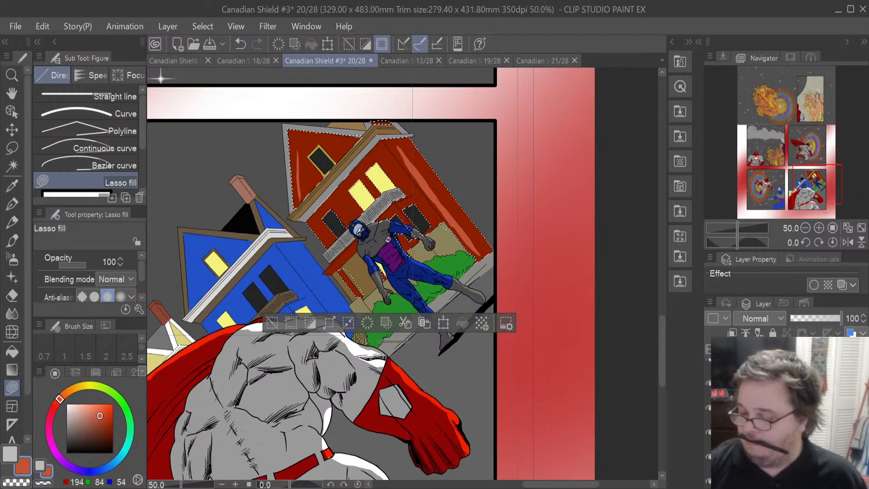
{"action": "scroll", "coordinate": [788, 416], "scroll_direction": "down", "scroll_amount": 2}
{"action": "scroll", "coordinate": [787, 417], "scroll_direction": "down", "scroll_amount": 3}
{"action": "scroll", "coordinate": [787, 416], "scroll_direction": "down", "scroll_amount": 2}
{"action": "left_click", "coordinate": [788, 417]}
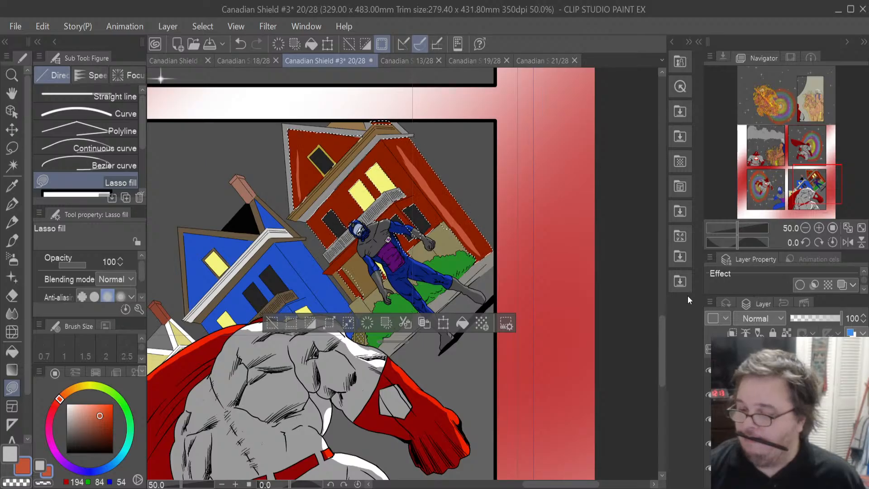
{"action": "left_click", "coordinate": [744, 395], "text": "ctrl"}
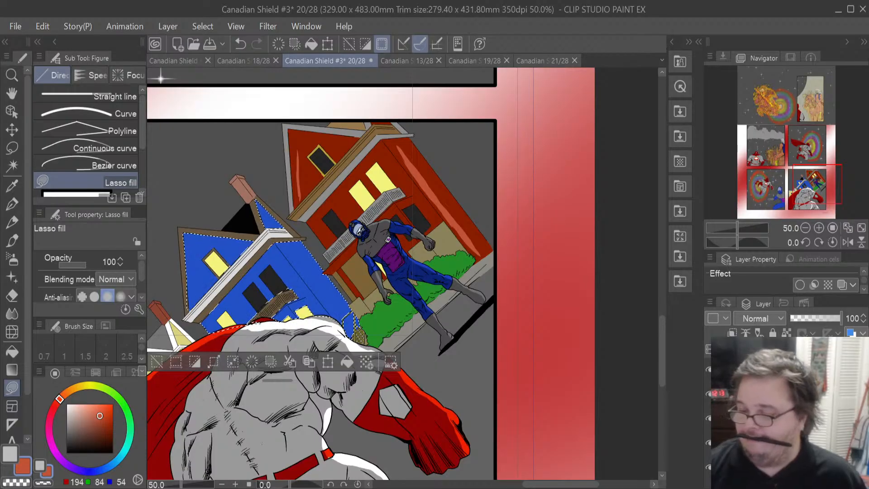
- Sample the blue house colour, lighten it, and lasso-fill a highlight along the blue house's left edge
{"action": "left_click", "coordinate": [12, 194]}
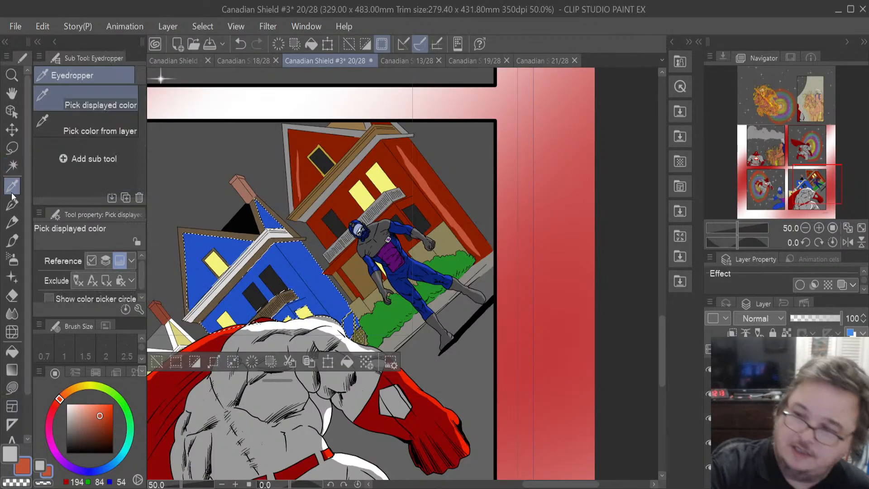
{"action": "left_click", "coordinate": [202, 269]}
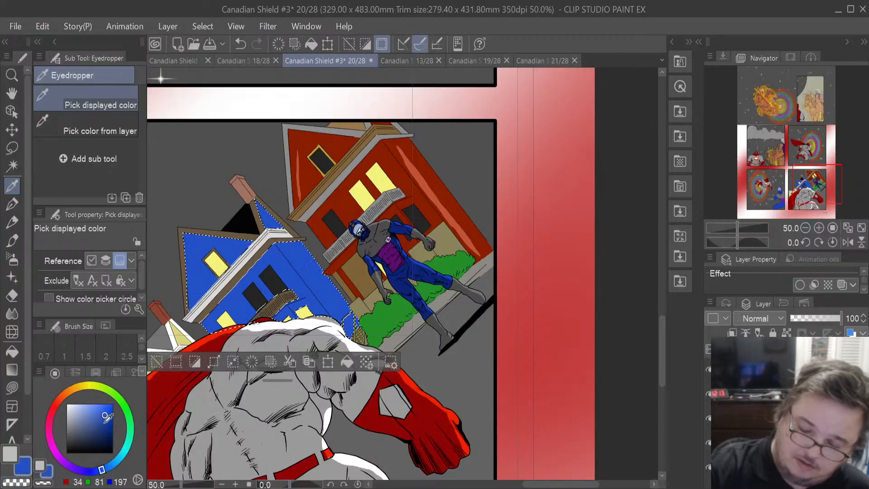
{"action": "left_click_drag", "start_coordinate": [105, 415], "coordinate": [94, 414]}
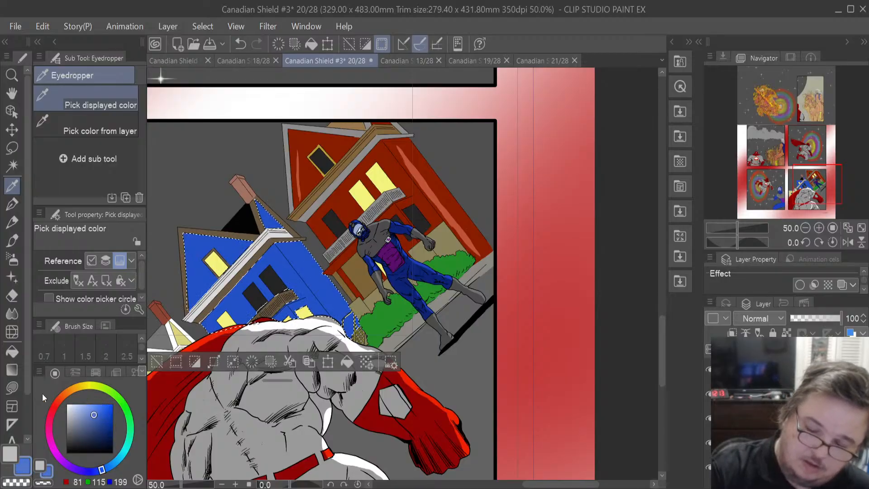
{"action": "key", "text": "u"}
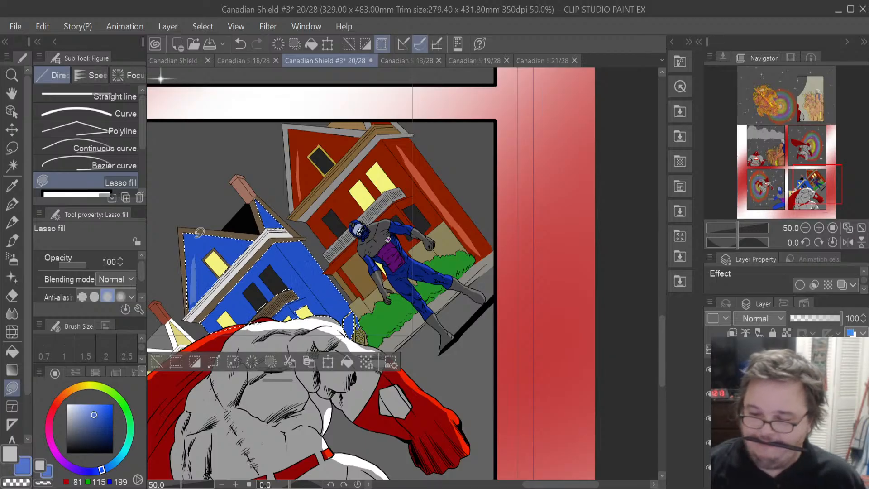
- Switch to the Lasso selection tool and clear the selection
{"action": "scroll", "coordinate": [199, 232], "scroll_direction": "down", "scroll_amount": 1}
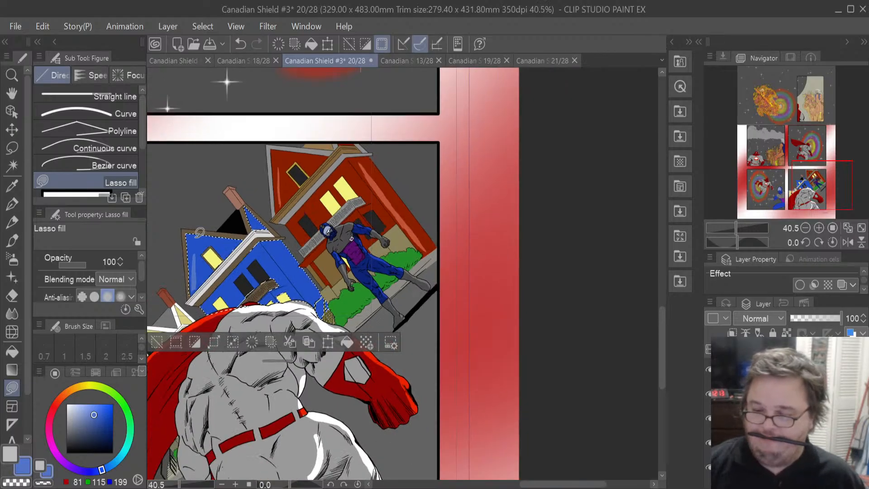
{"action": "left_click", "coordinate": [17, 152]}
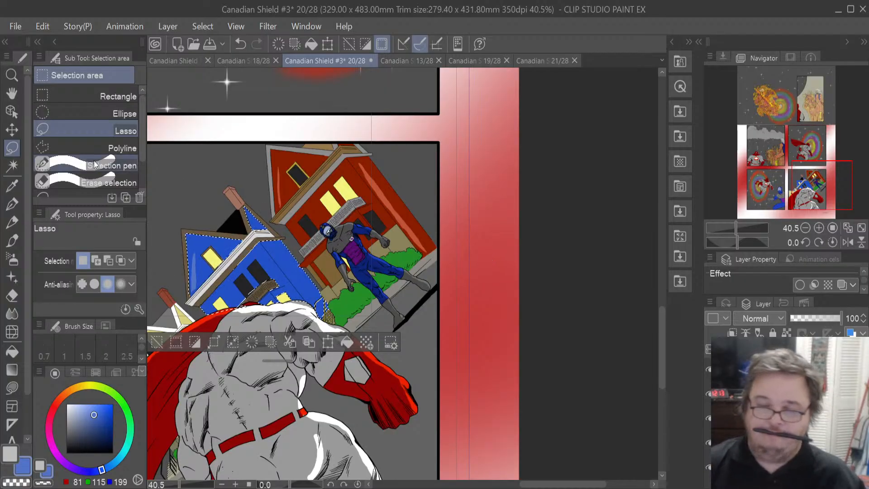
{"action": "left_click", "coordinate": [591, 251]}
- Zoom out to the whole panel and toggle layer visibility to compare the house colour layers
{"action": "scroll", "coordinate": [591, 289], "scroll_direction": "down", "scroll_amount": 2}
{"action": "scroll", "coordinate": [591, 294], "scroll_direction": "up", "scroll_amount": 1}
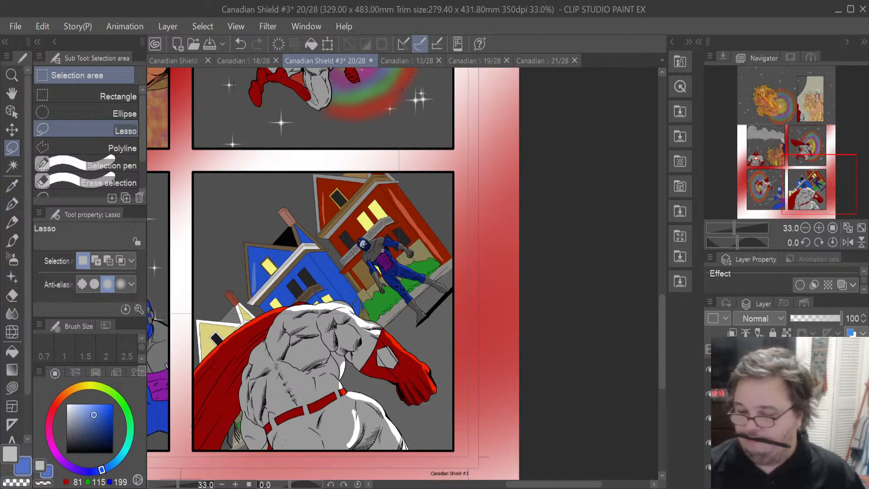
{"action": "left_click", "coordinate": [787, 370]}
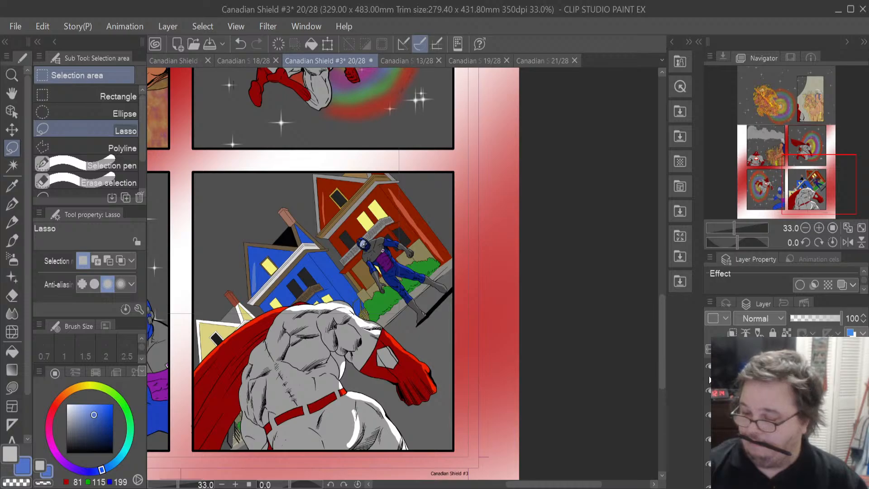
{"action": "scroll", "coordinate": [710, 370], "scroll_direction": "down", "scroll_amount": 3}
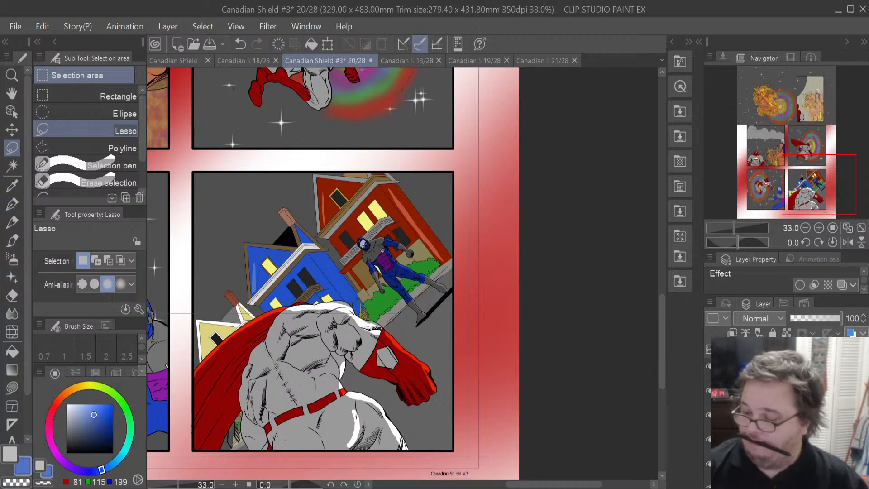
{"action": "scroll", "coordinate": [709, 407], "scroll_direction": "up", "scroll_amount": 1}
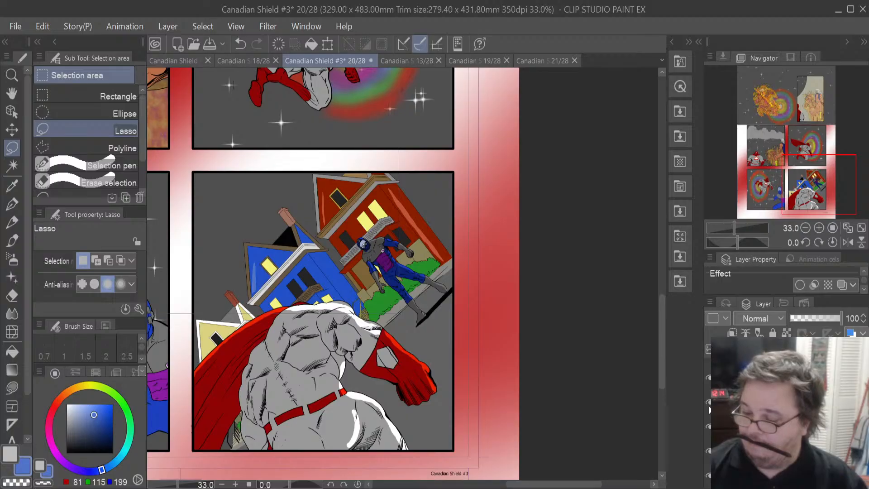
{"action": "left_click", "coordinate": [709, 407]}
{"action": "left_click", "coordinate": [709, 401]}
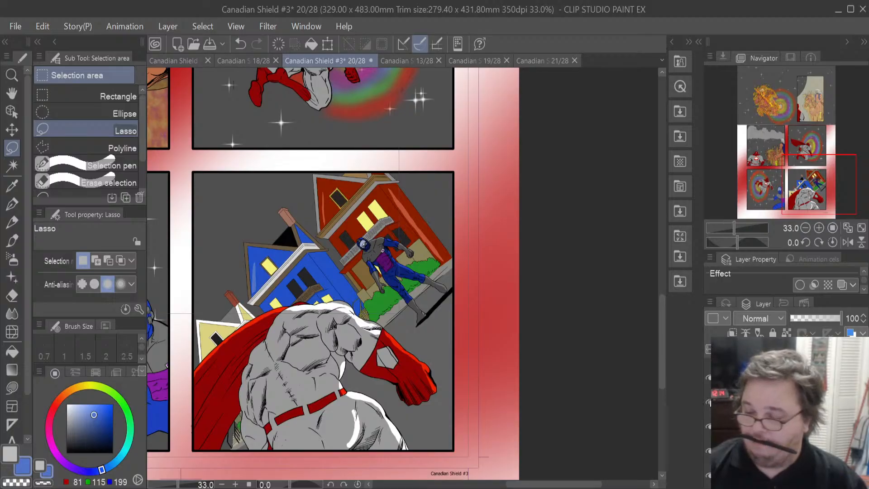
{"action": "left_click", "coordinate": [709, 379]}
{"action": "left_click", "coordinate": [710, 379]}
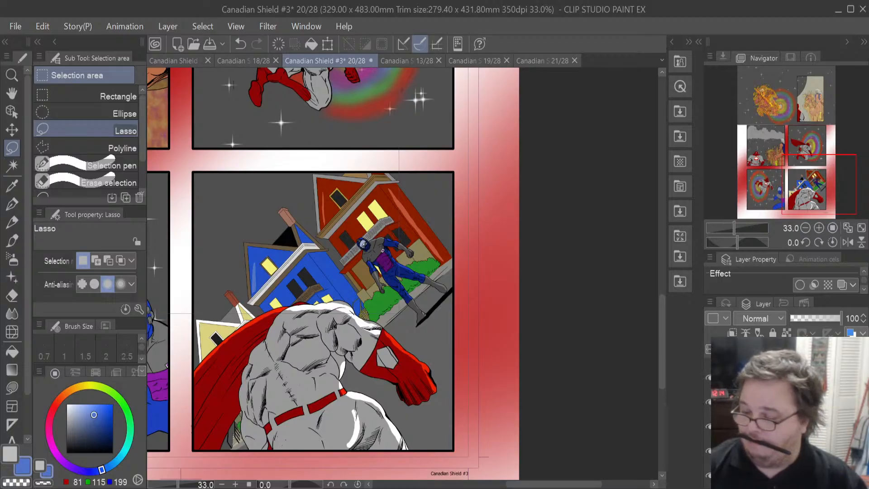
{"action": "scroll", "coordinate": [785, 407], "scroll_direction": "up", "scroll_amount": 1}
{"action": "scroll", "coordinate": [785, 407], "scroll_direction": "up", "scroll_amount": 1}
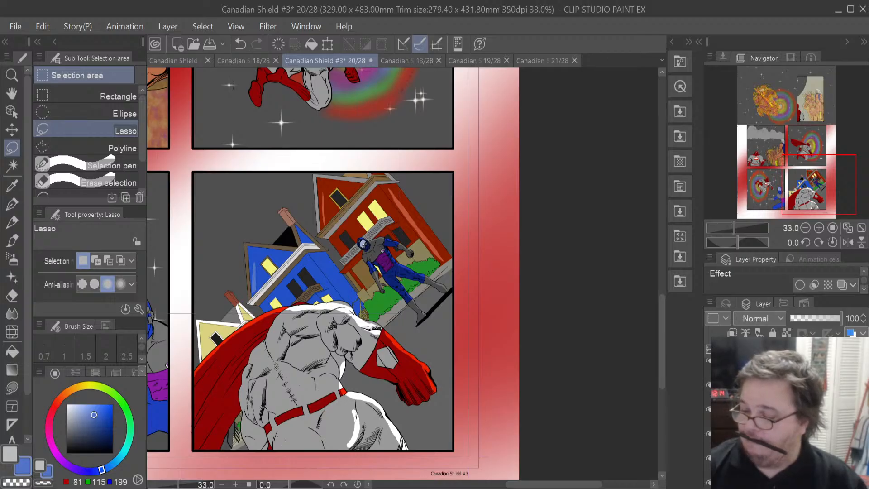
{"action": "left_click", "coordinate": [742, 394]}
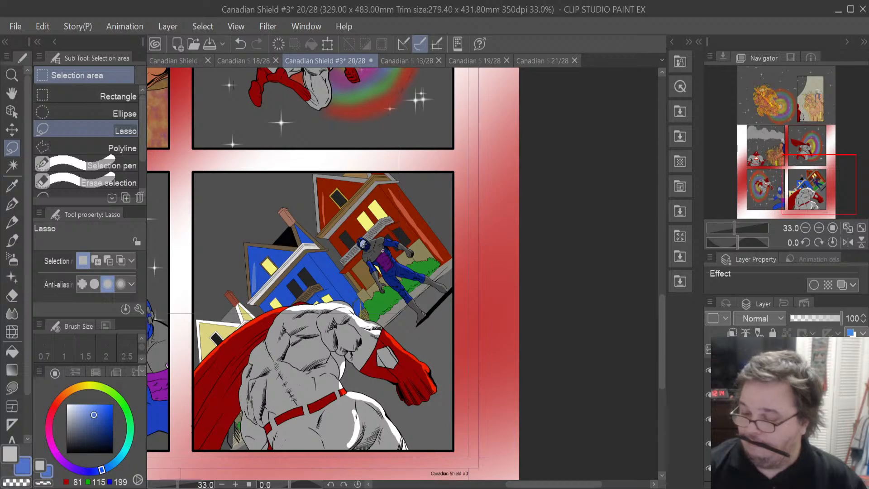
{"action": "left_click", "coordinate": [709, 444]}
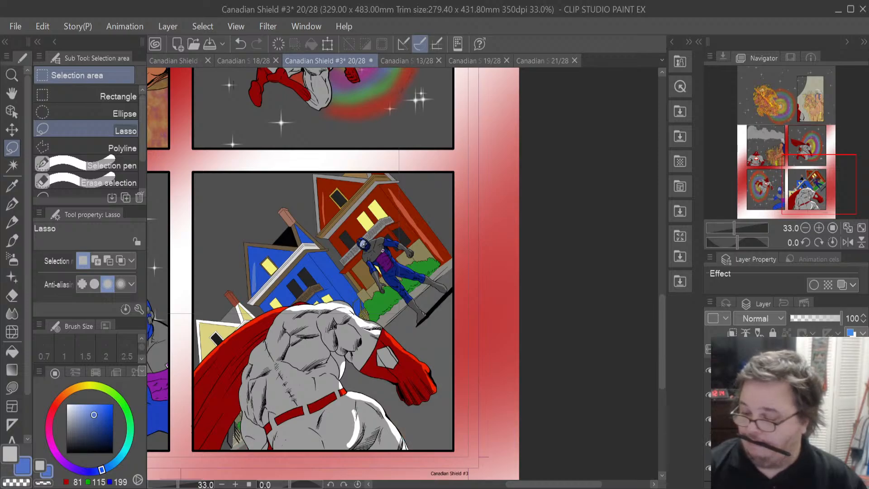
{"action": "left_click", "coordinate": [709, 420]}
{"action": "left_click", "coordinate": [710, 420]}
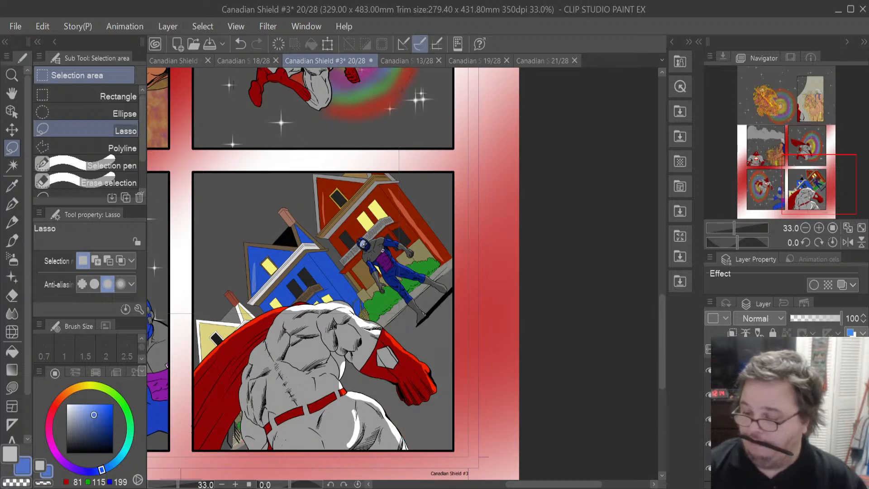
{"action": "left_click", "coordinate": [709, 395]}
{"action": "left_click", "coordinate": [710, 395]}
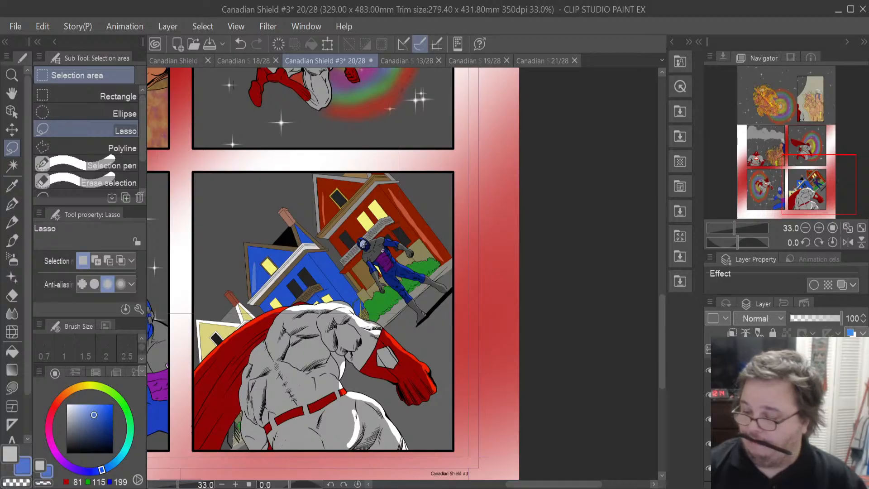
{"action": "left_click", "coordinate": [769, 395]}
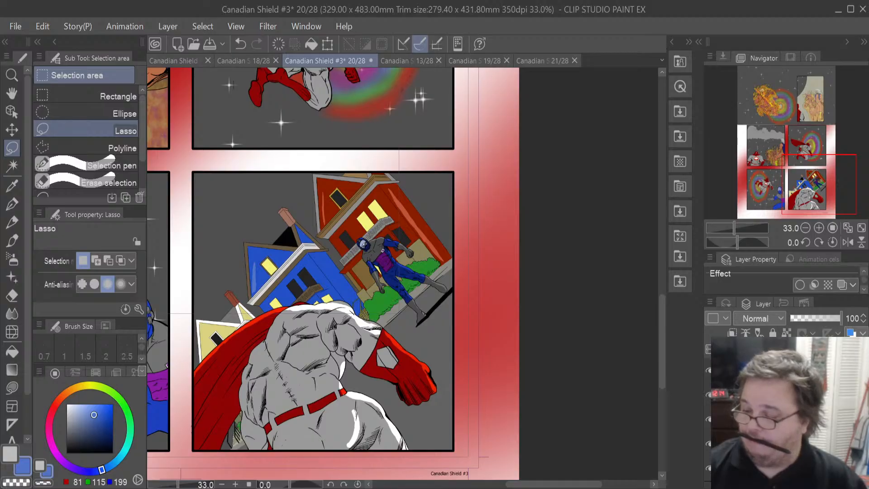
- Select the bushes' area, sample the bush green, adjust it, and lasso-fill a shade onto the bushes behind the blue-suited villain
{"action": "left_click", "coordinate": [672, 247]}
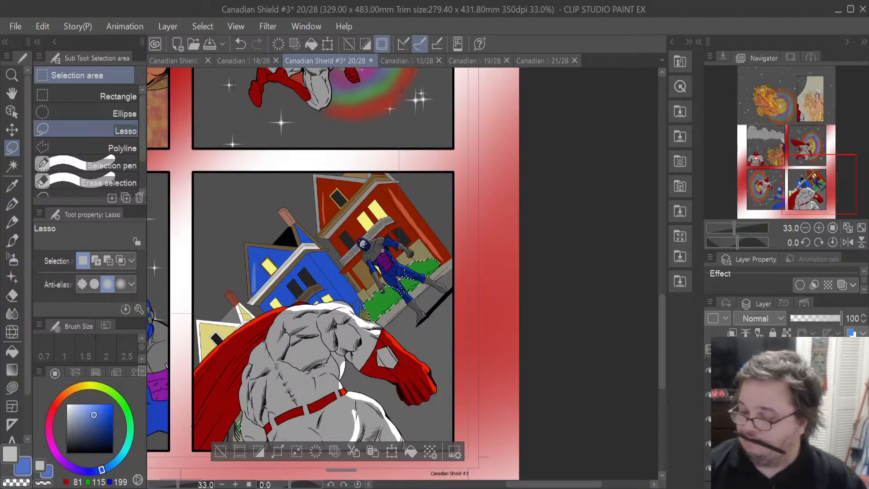
{"action": "scroll", "coordinate": [409, 292], "scroll_direction": "up", "scroll_amount": 2}
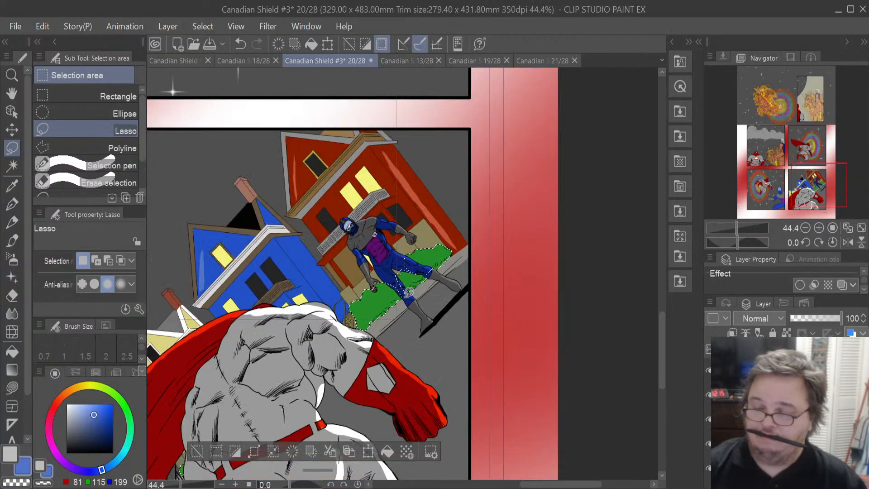
{"action": "scroll", "coordinate": [409, 292], "scroll_direction": "up", "scroll_amount": 4}
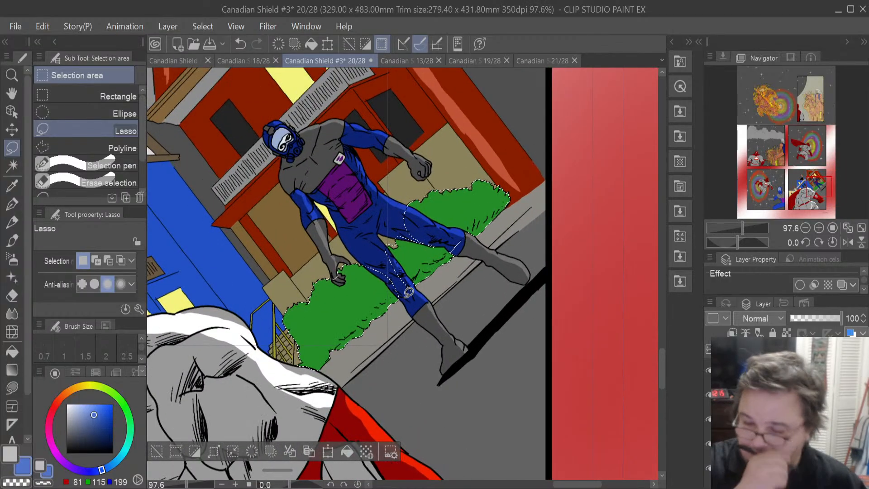
{"action": "left_click", "coordinate": [13, 185]}
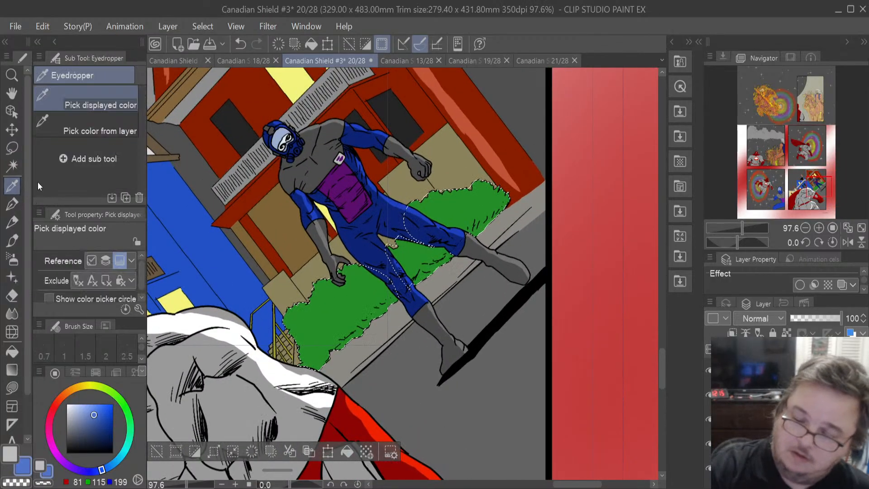
{"action": "left_click", "coordinate": [336, 312]}
{"action": "left_click", "coordinate": [99, 426]}
{"action": "left_click_drag", "start_coordinate": [97, 427], "coordinate": [93, 422]}
{"action": "left_click", "coordinate": [12, 388]}
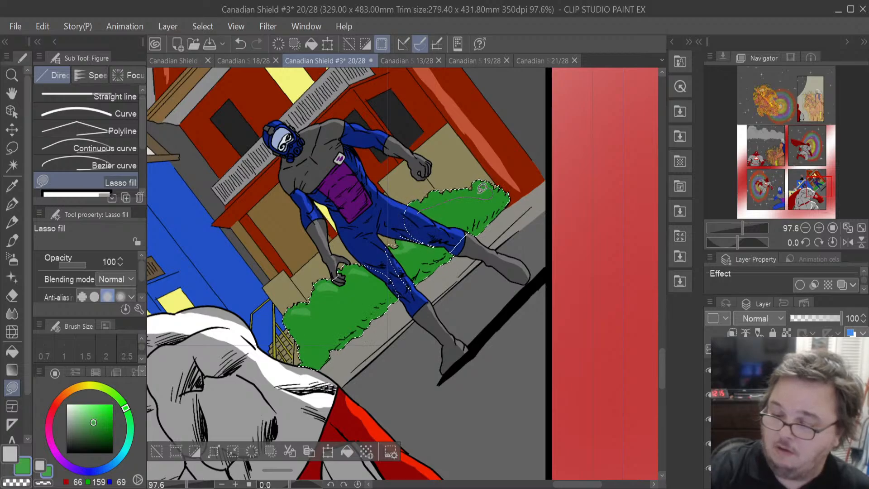
{"action": "left_click_drag", "start_coordinate": [410, 201], "coordinate": [410, 202]}
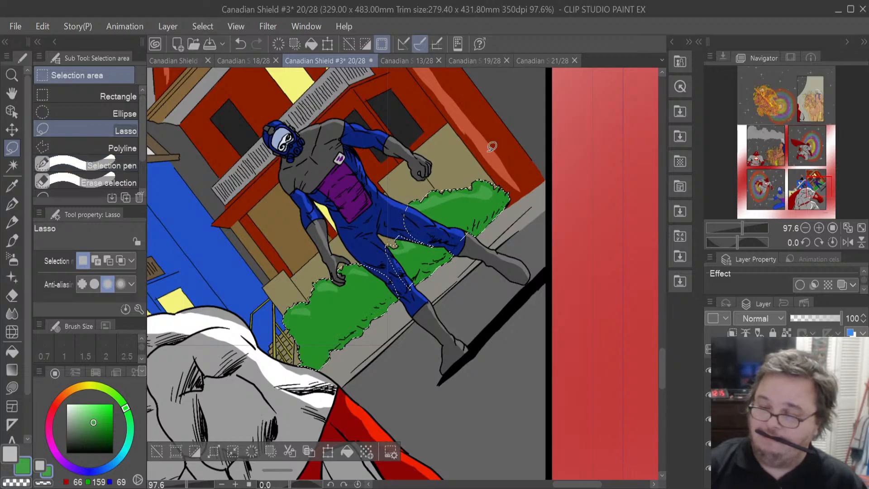
{"action": "key", "text": "ctrl+d"}
- Set the colour to white and add sparkles with the Sparkle decoration brush in the sky above the houses
{"action": "key", "text": "ctrl+minus"}
{"action": "key", "text": "ctrl+minus"}
{"action": "key", "text": "ctrl+minus"}
{"action": "key", "text": "ctrl+minus"}
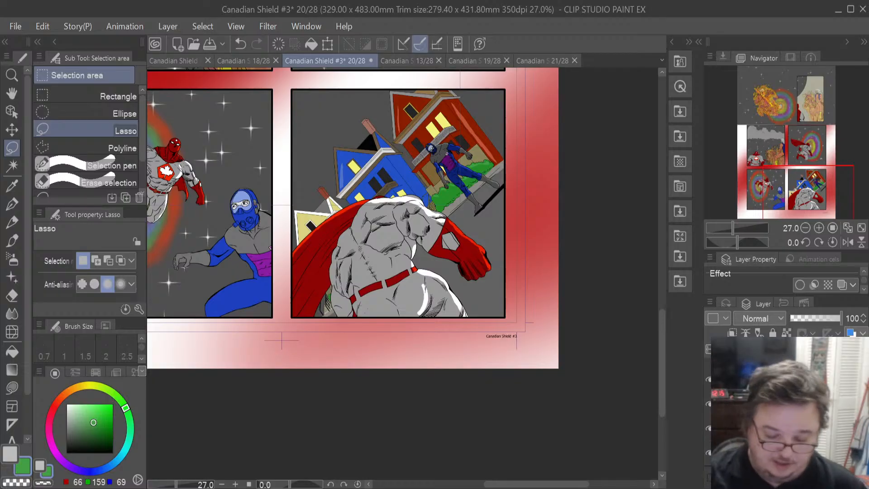
{"action": "left_click_drag", "start_coordinate": [99, 415], "coordinate": [60, 393]}
{"action": "left_click", "coordinate": [12, 277]}
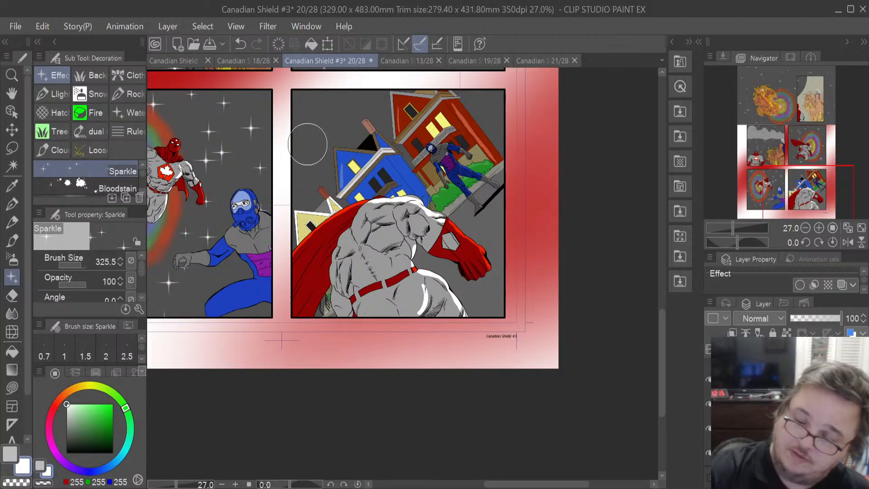
{"action": "mouse_move", "coordinate": [320, 129]}
{"action": "left_mouse_down"}
{"action": "mouse_move", "coordinate": [308, 174]}
{"action": "mouse_move", "coordinate": [390, 101]}
{"action": "mouse_move", "coordinate": [385, 108]}
{"action": "mouse_move", "coordinate": [385, 94]}
{"action": "mouse_move", "coordinate": [315, 95]}
{"action": "mouse_move", "coordinate": [335, 106]}
{"action": "mouse_move", "coordinate": [308, 174]}
{"action": "mouse_move", "coordinate": [323, 157]}
{"action": "mouse_move", "coordinate": [329, 120]}
{"action": "mouse_move", "coordinate": [301, 89]}
{"action": "mouse_move", "coordinate": [321, 103]}
{"action": "mouse_move", "coordinate": [297, 115]}
{"action": "mouse_move", "coordinate": [331, 90]}
{"action": "left_mouse_up"}
{"action": "left_click_drag", "start_coordinate": [335, 169], "coordinate": [305, 196]}
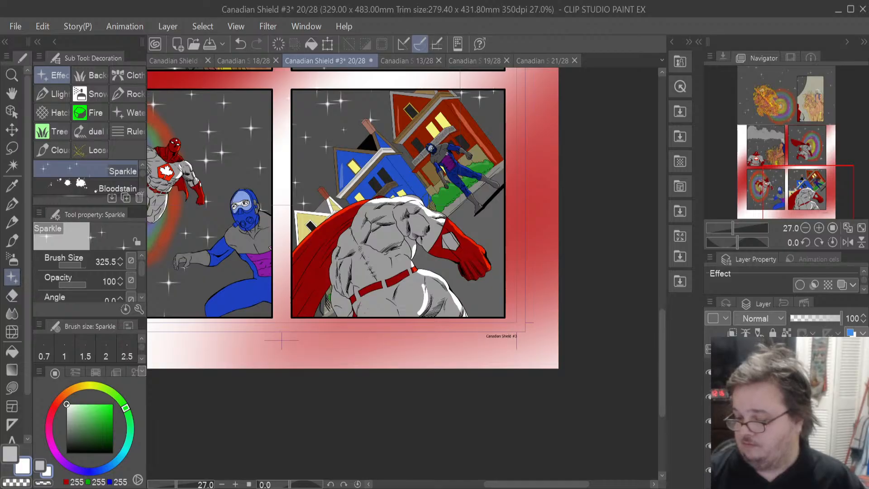
- Sample the villain's dark blue suit, grey skin and background colours in the last panel with the eyedropper
{"action": "left_click", "coordinate": [737, 446]}
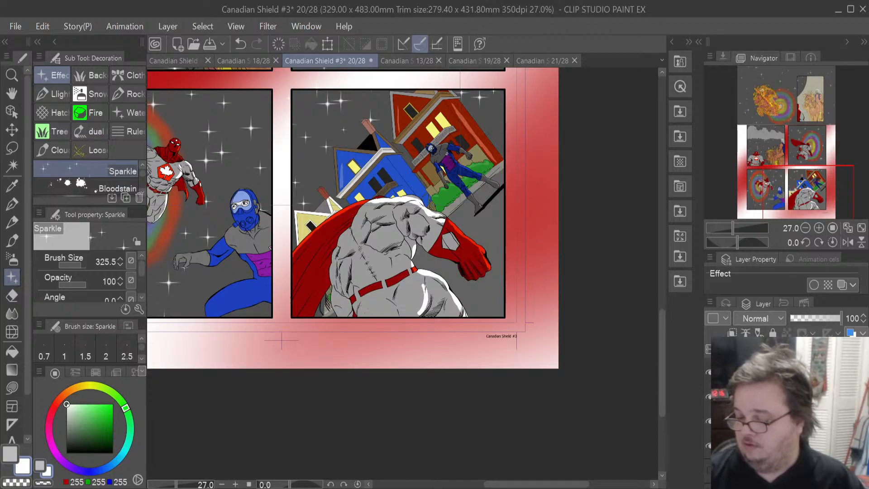
{"action": "scroll", "coordinate": [785, 407], "scroll_direction": "down", "scroll_amount": 5}
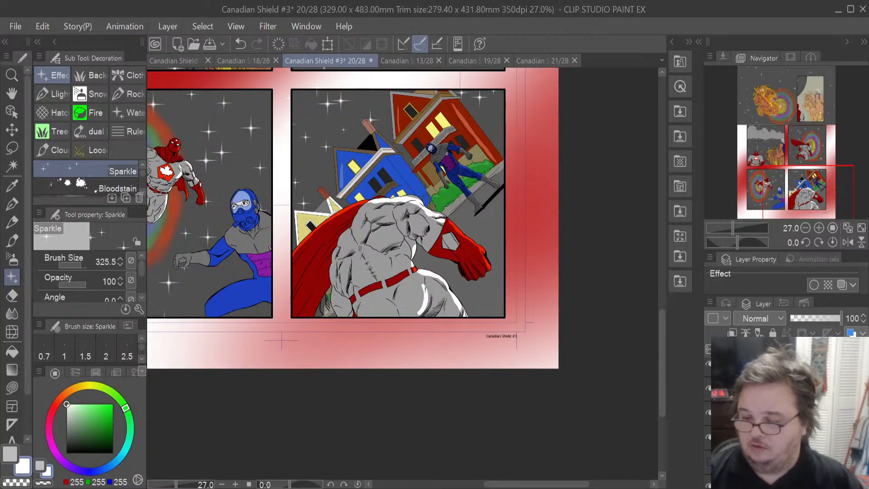
{"action": "left_click", "coordinate": [6, 190]}
{"action": "scroll", "coordinate": [441, 165], "scroll_direction": "up", "scroll_amount": 3}
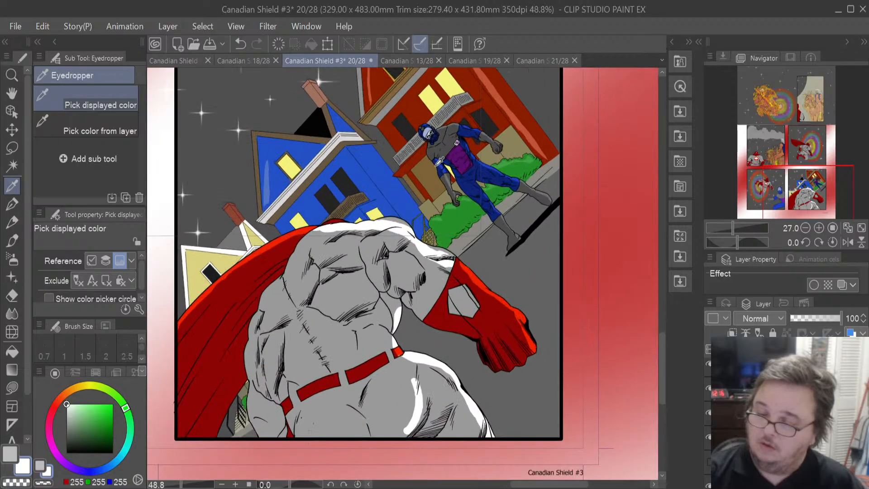
{"action": "scroll", "coordinate": [438, 160], "scroll_direction": "up", "scroll_amount": 2}
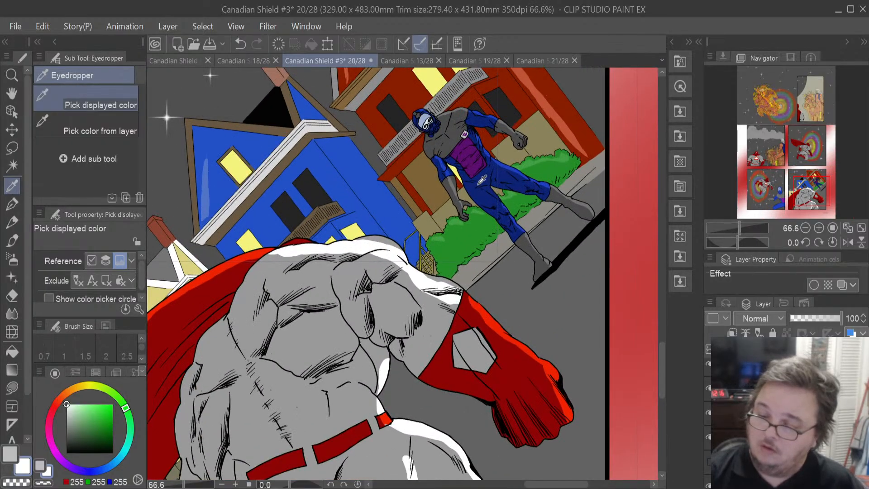
{"action": "left_click", "coordinate": [480, 181]}
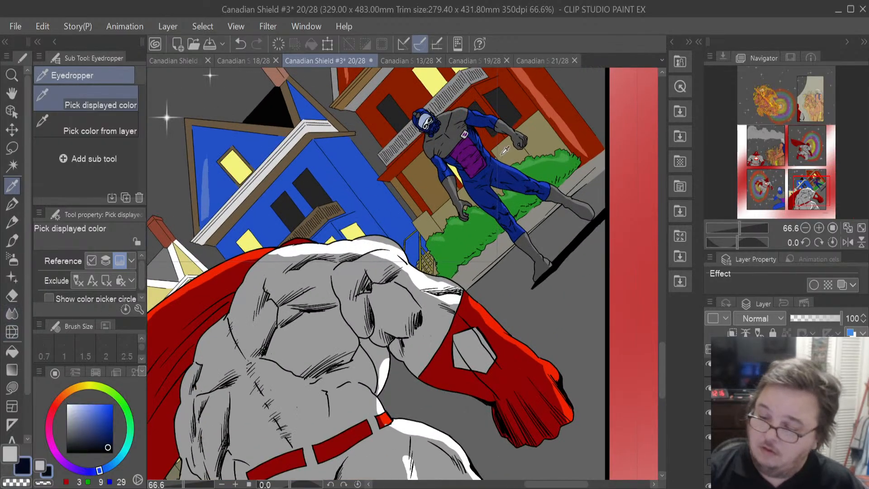
{"action": "left_click", "coordinate": [487, 197]}
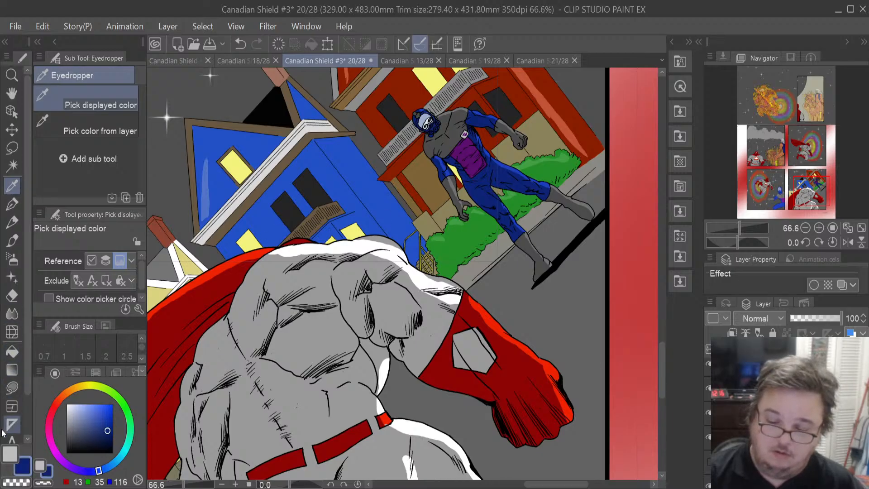
{"action": "left_click", "coordinate": [259, 371]}
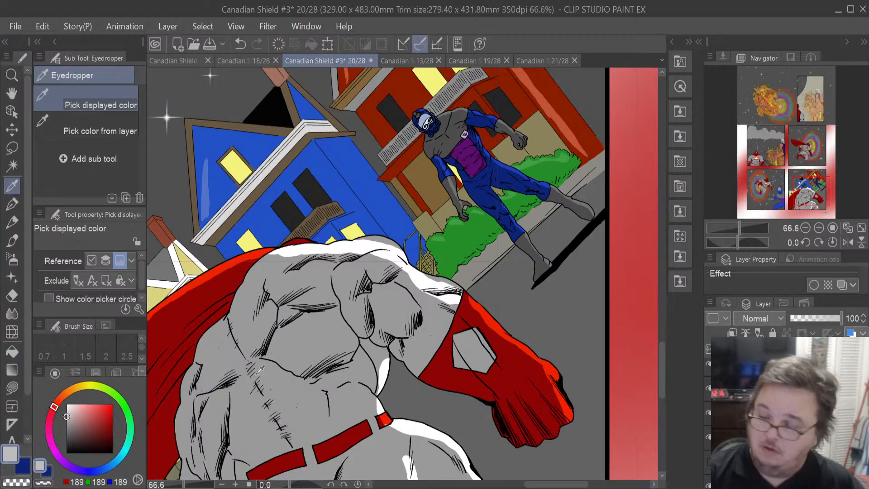
{"action": "left_click", "coordinate": [526, 243]}
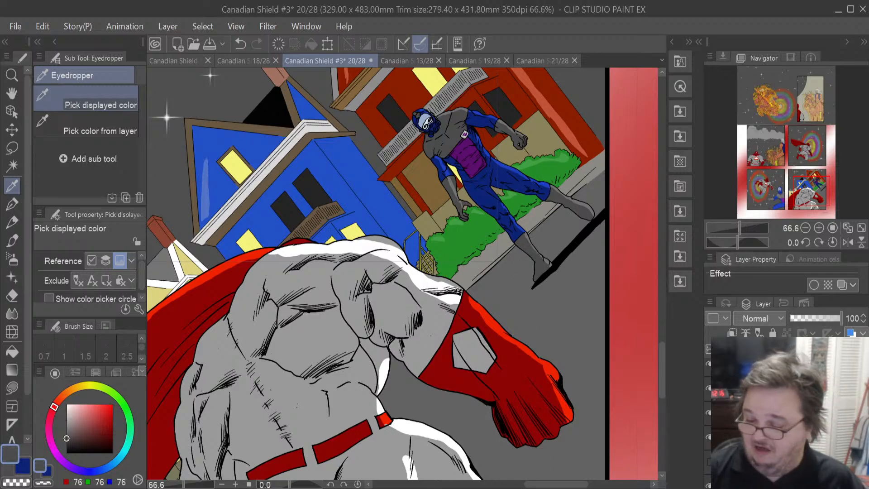
{"action": "left_click_drag", "start_coordinate": [565, 487], "coordinate": [509, 484]}
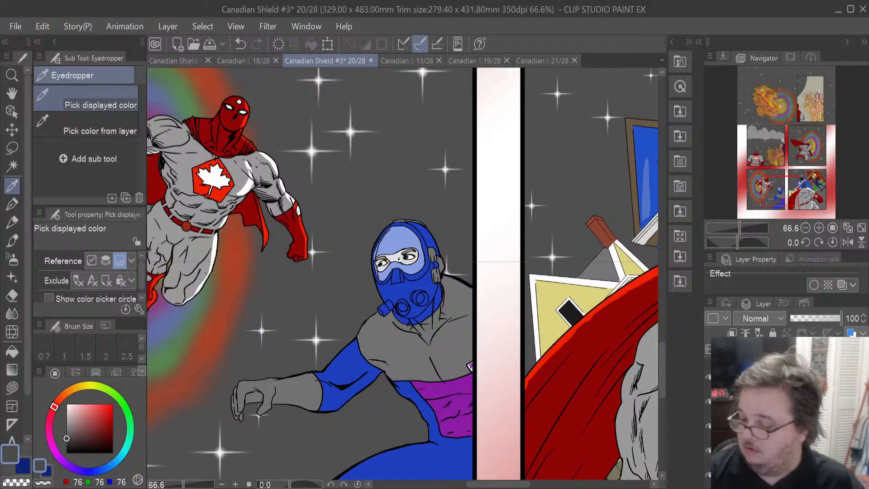
- Select the villain's blue sleeve area in the neighbouring panel from its layer and fill it with the sampled dark blue 13, 35, 116
{"action": "left_click", "coordinate": [769, 426]}
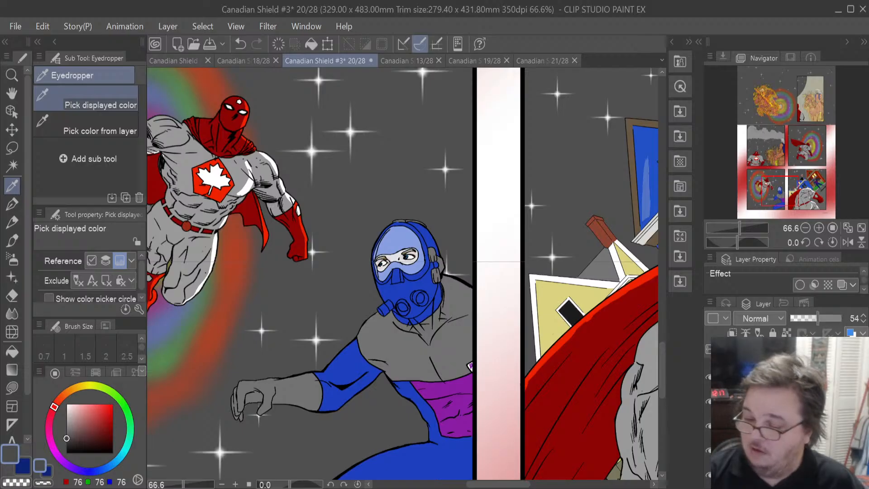
{"action": "left_click", "coordinate": [769, 401]}
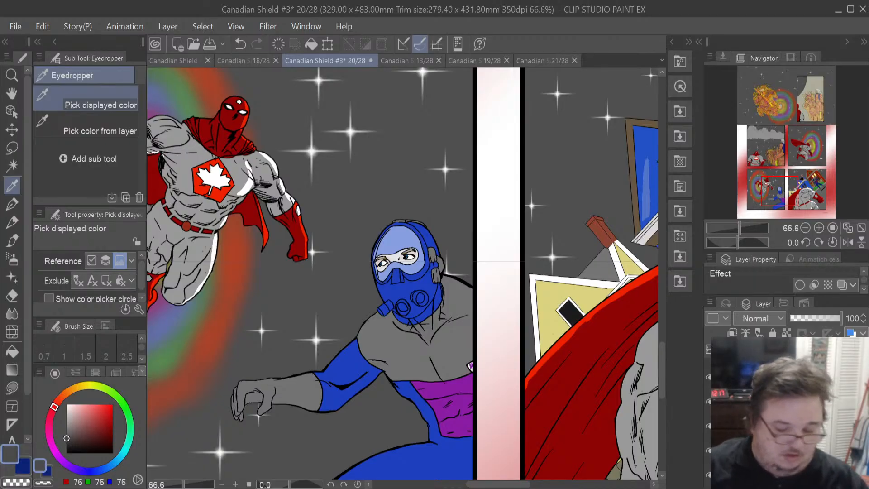
{"action": "key", "text": "ctrl+z"}
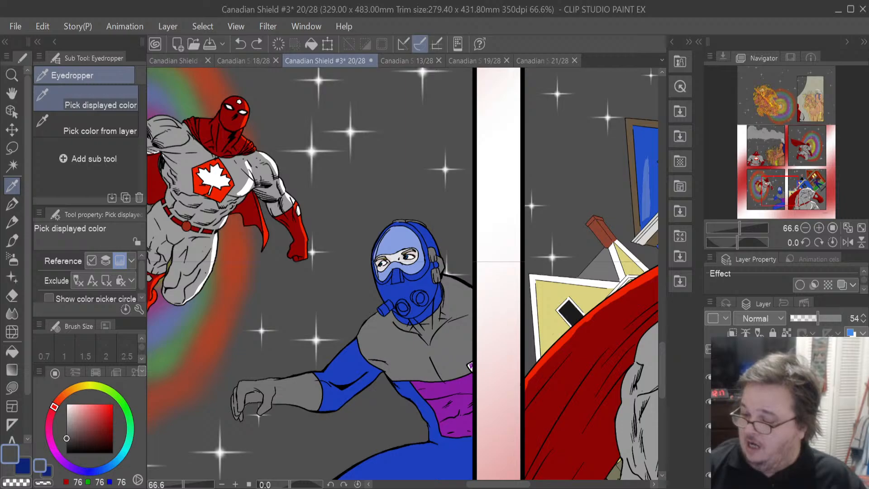
{"action": "key", "text": "ctrl+y"}
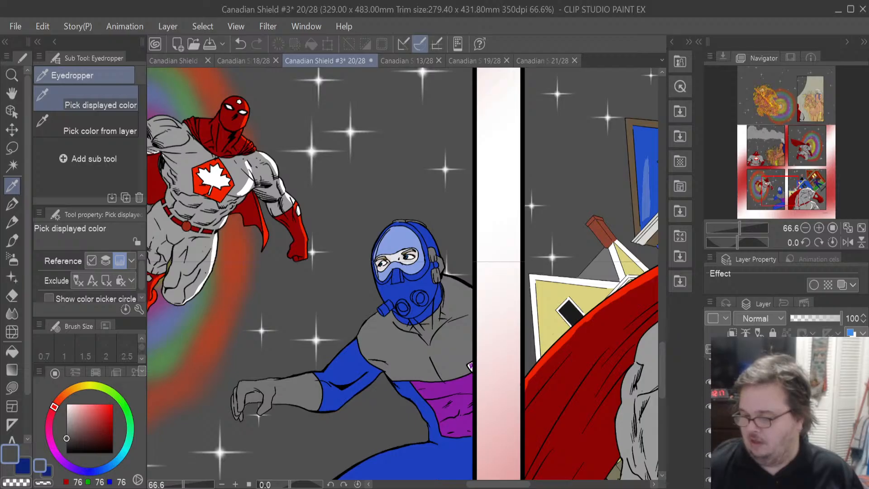
{"action": "left_click", "coordinate": [778, 430]}
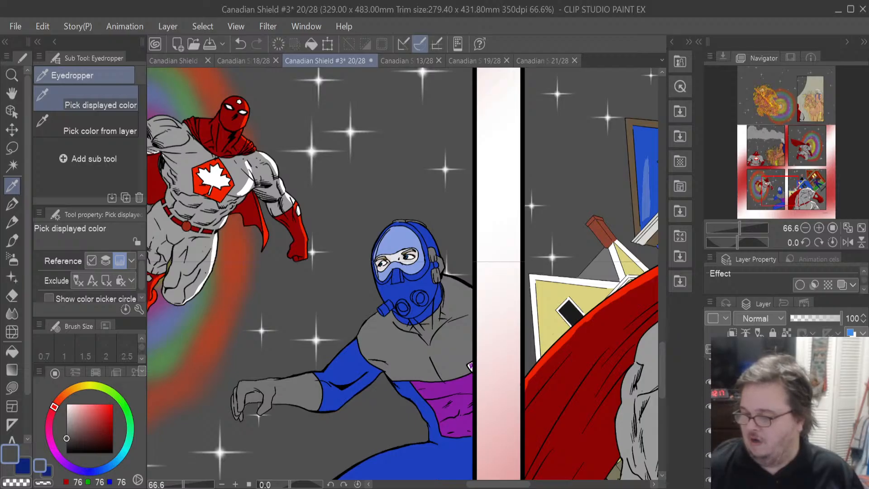
{"action": "scroll", "coordinate": [785, 412], "scroll_direction": "down", "scroll_amount": 5}
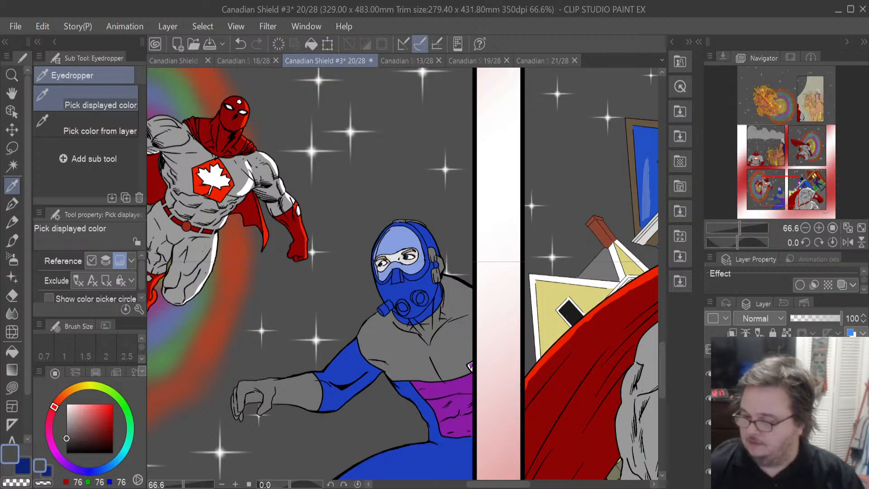
{"action": "scroll", "coordinate": [785, 412], "scroll_direction": "down", "scroll_amount": 1}
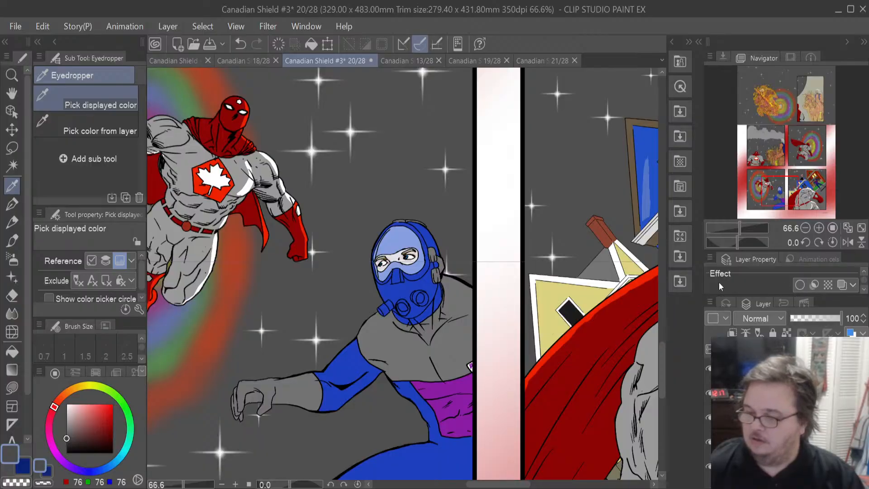
{"action": "left_click", "coordinate": [682, 283]}
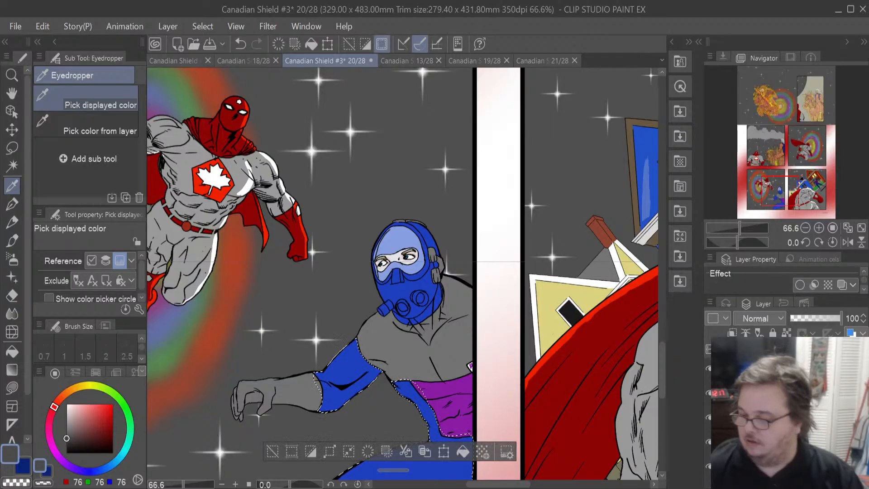
{"action": "scroll", "coordinate": [785, 412], "scroll_direction": "up", "scroll_amount": 3}
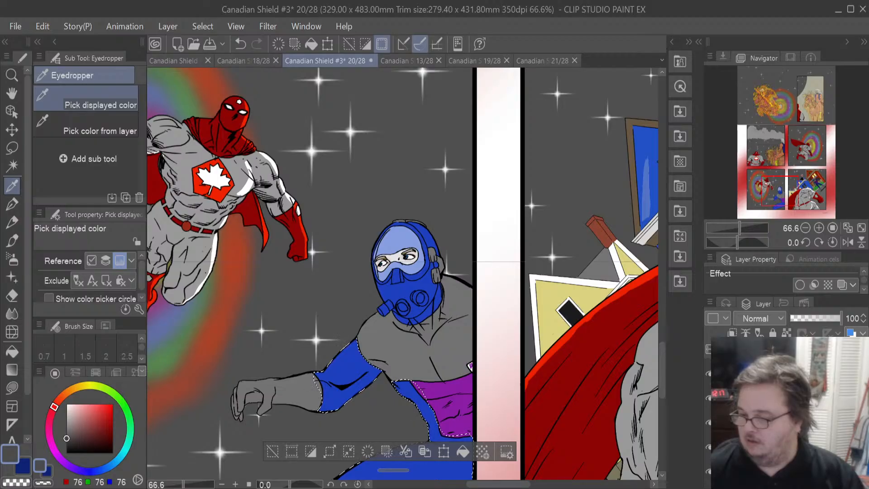
{"action": "left_click", "coordinate": [785, 406]}
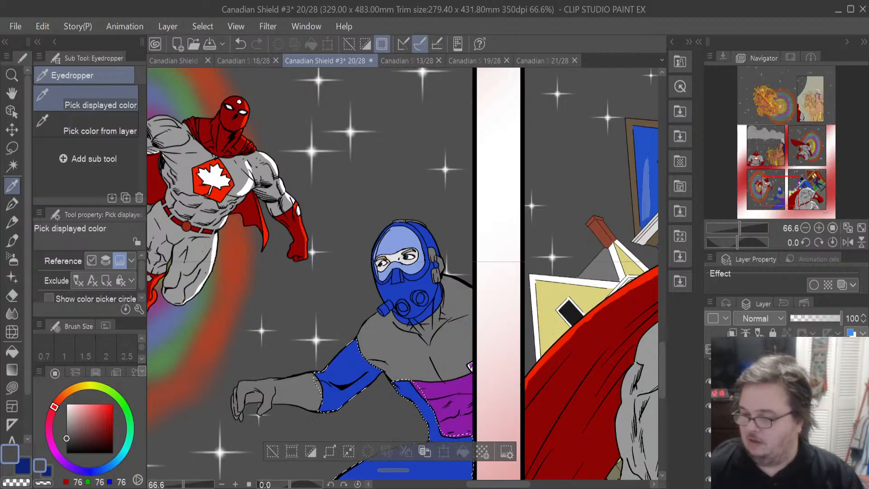
{"action": "left_click", "coordinate": [785, 431]}
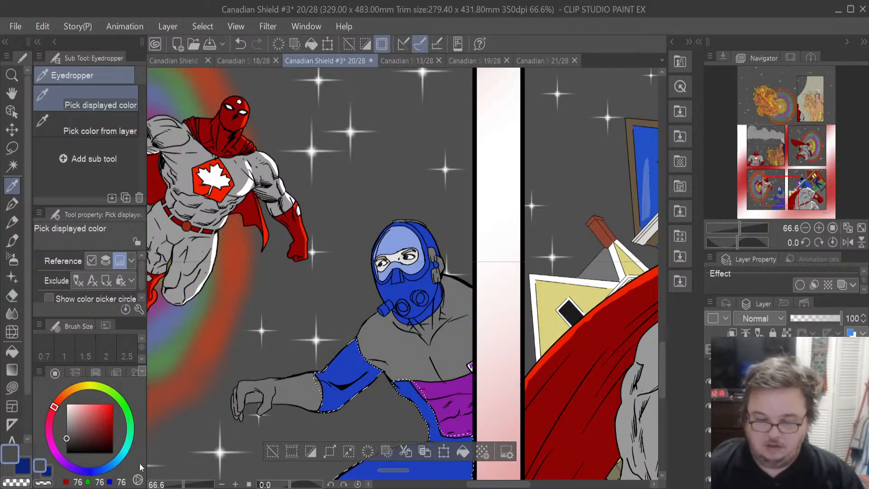
{"action": "left_click", "coordinate": [40, 468]}
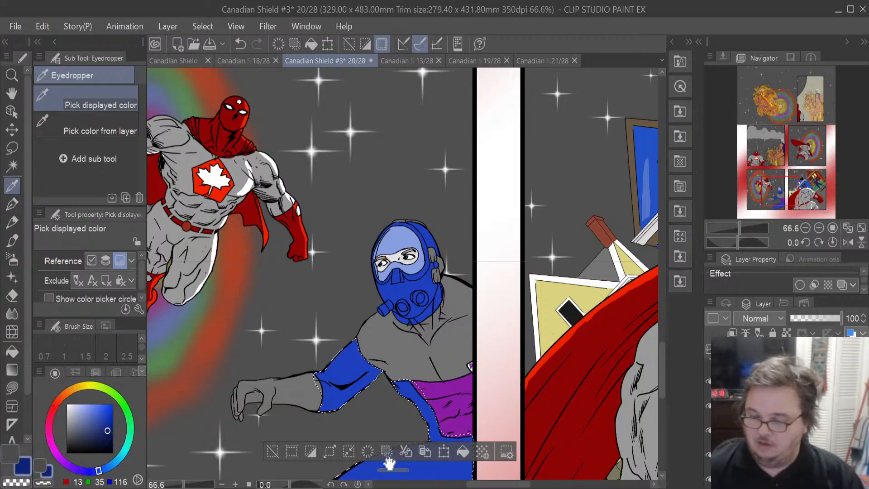
{"action": "left_click", "coordinate": [464, 453]}
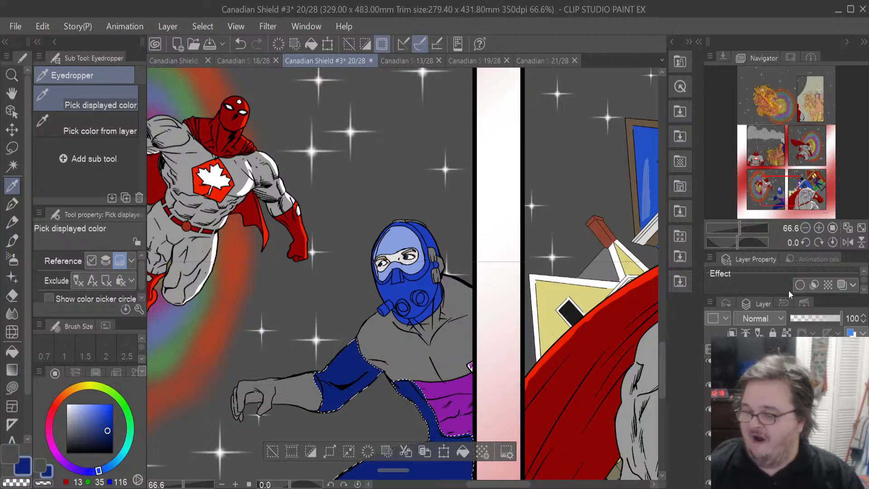
{"action": "left_click", "coordinate": [738, 409], "text": "ctrl"}
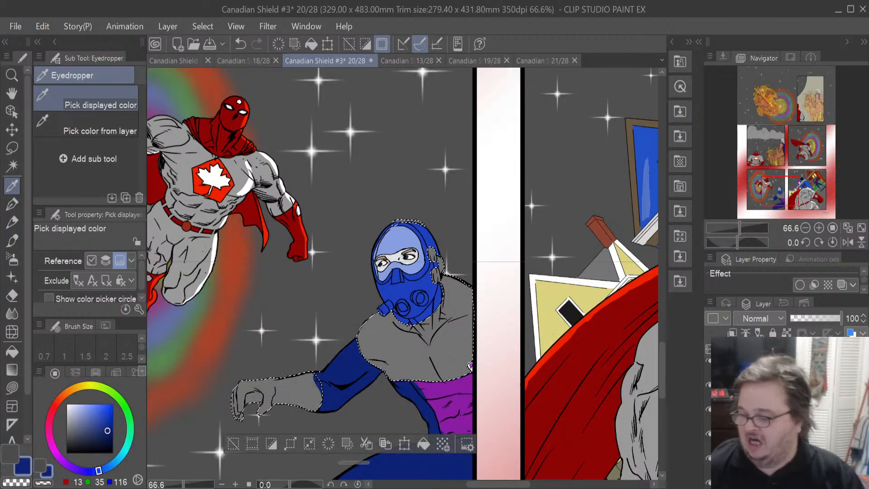
{"action": "scroll", "coordinate": [737, 409], "scroll_direction": "down", "scroll_amount": 2}
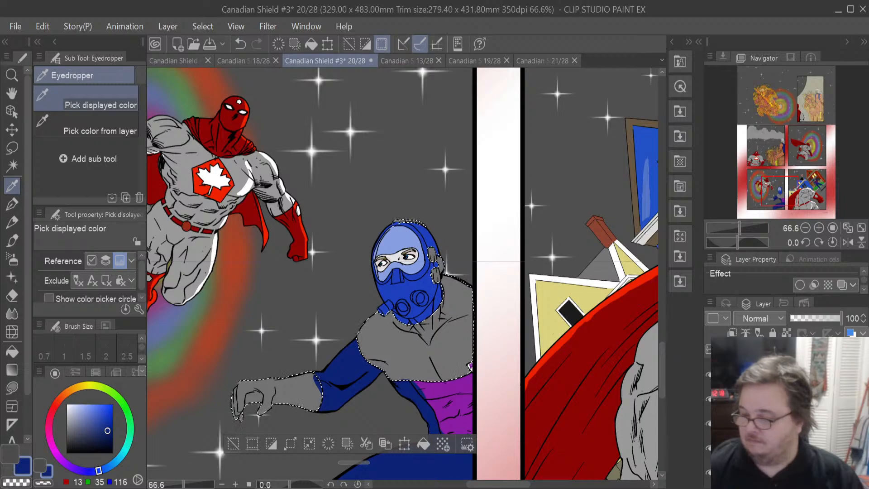
{"action": "left_click", "coordinate": [769, 407]}
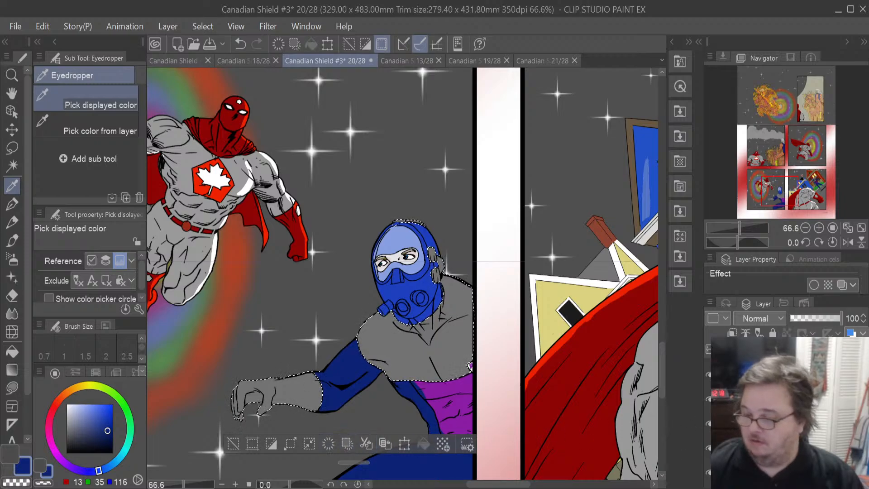
{"action": "left_click", "coordinate": [769, 423]}
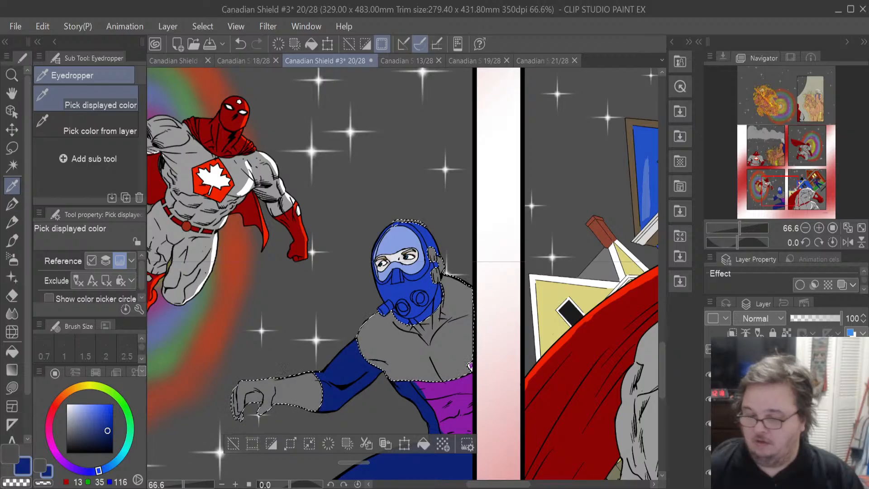
{"action": "left_click", "coordinate": [423, 444]}
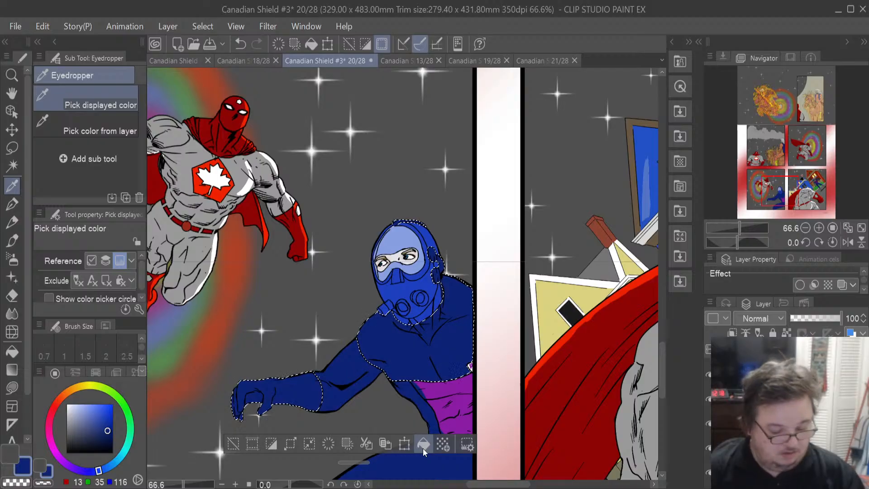
{"action": "key", "text": "ctrl+z"}
{"action": "left_click", "coordinate": [11, 453]}
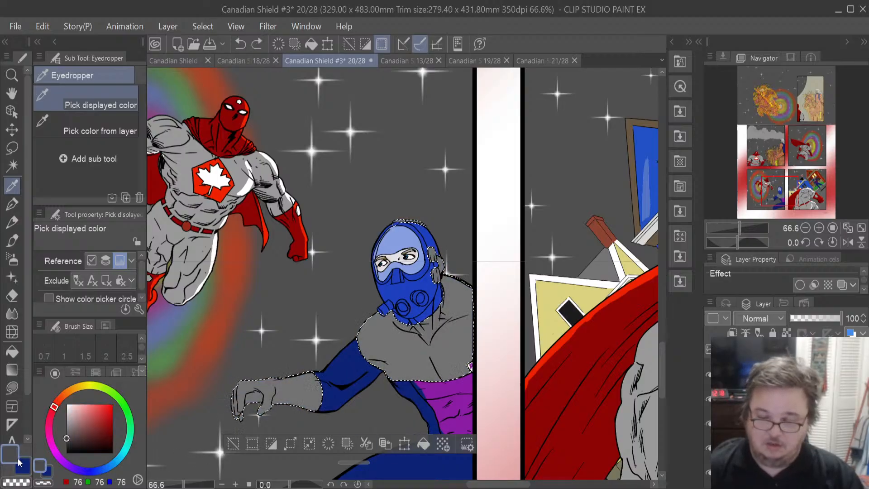
{"action": "left_click", "coordinate": [421, 445]}
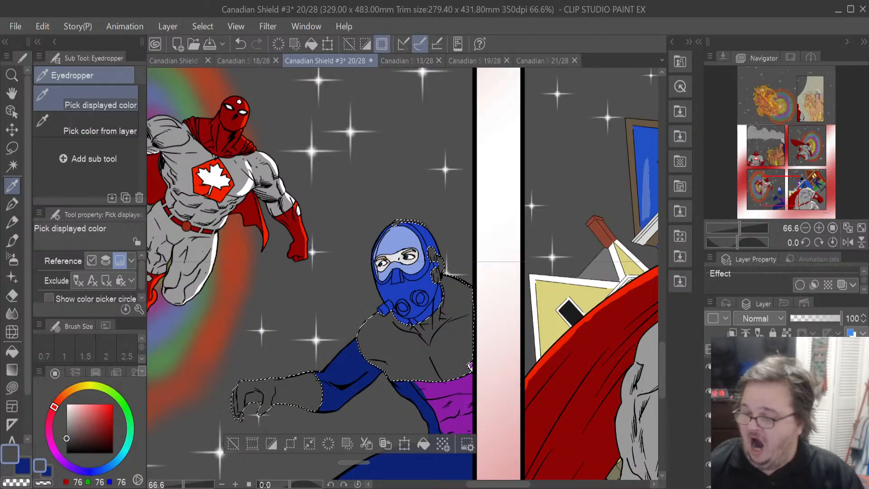
{"action": "key", "text": "ctrl+z"}
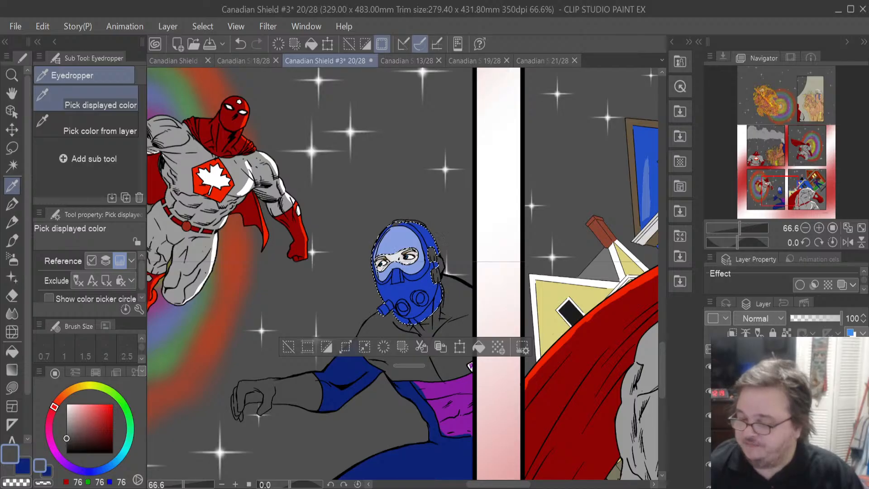
- Fill the villain's selected mask with the dark blue 13, 35, 116
{"action": "left_click", "coordinate": [29, 465]}
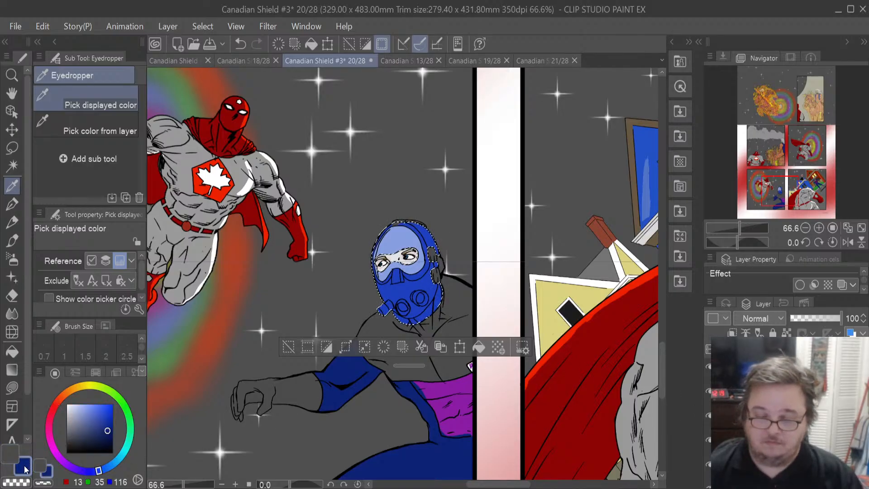
{"action": "left_click", "coordinate": [479, 350]}
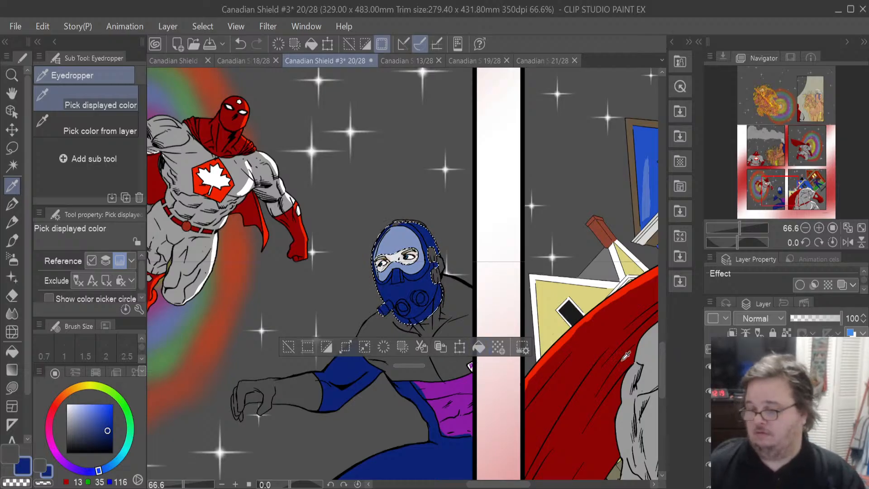
- Sample the villain's purple belt and light grey badge colours in the neighbouring panel with the eyedropper
{"action": "left_click_drag", "start_coordinate": [509, 485], "coordinate": [575, 486]}
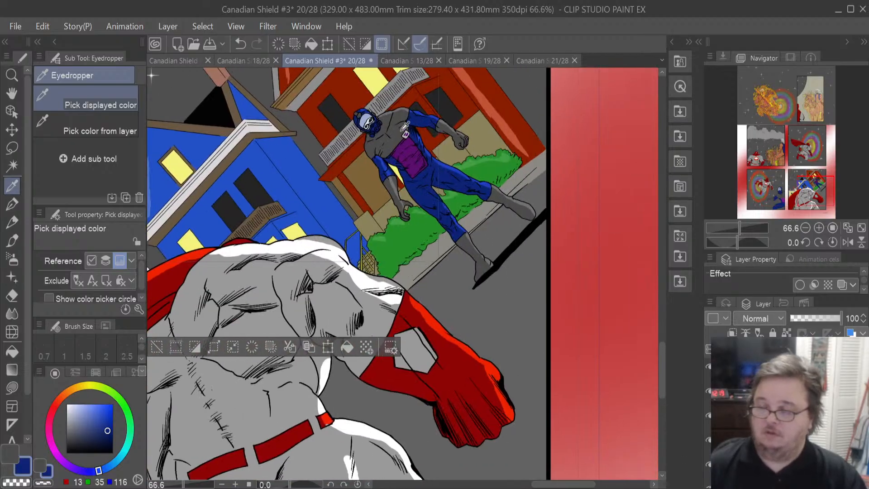
{"action": "scroll", "coordinate": [405, 128], "scroll_direction": "up", "scroll_amount": 7}
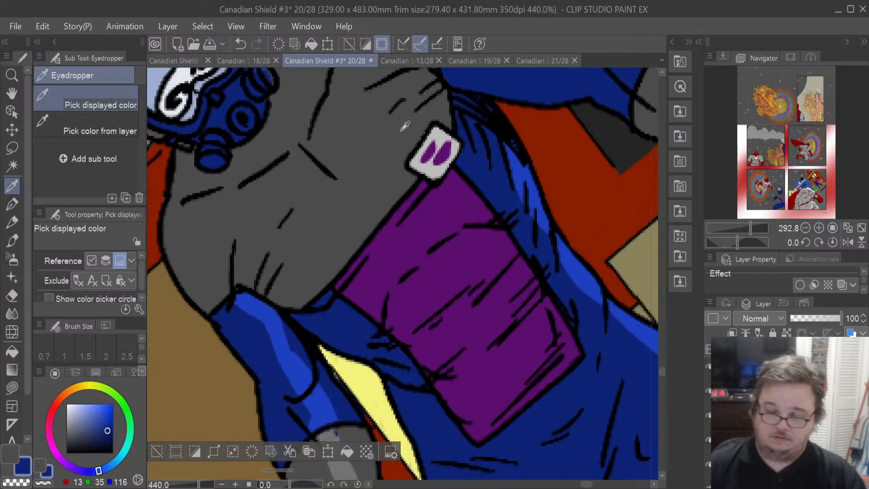
{"action": "left_click", "coordinate": [420, 221]}
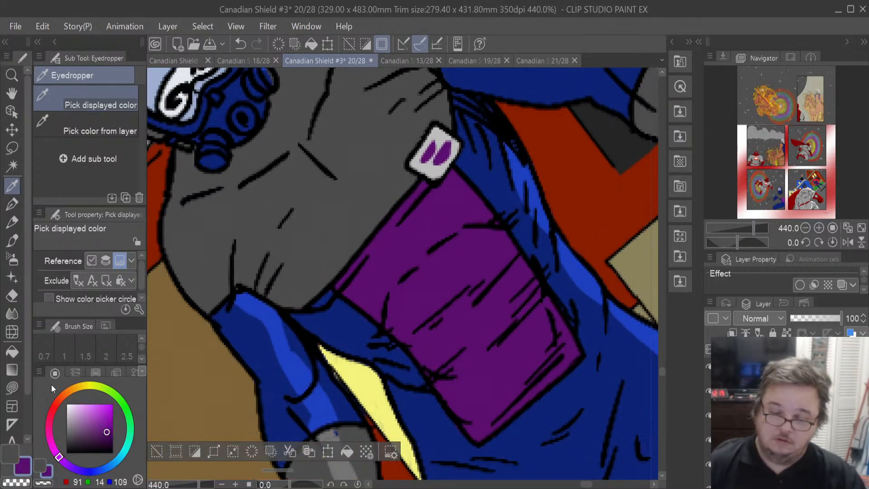
{"action": "left_click", "coordinate": [7, 457]}
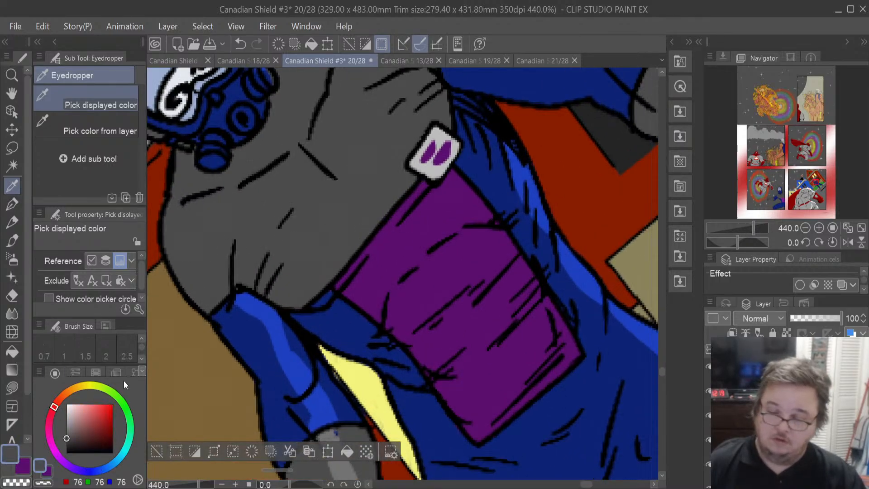
{"action": "left_click", "coordinate": [432, 165]}
- Select the villain's belt area from its layer and fill it with the sampled purple 91, 14, 109
{"action": "scroll", "coordinate": [432, 165], "scroll_direction": "down", "scroll_amount": 8}
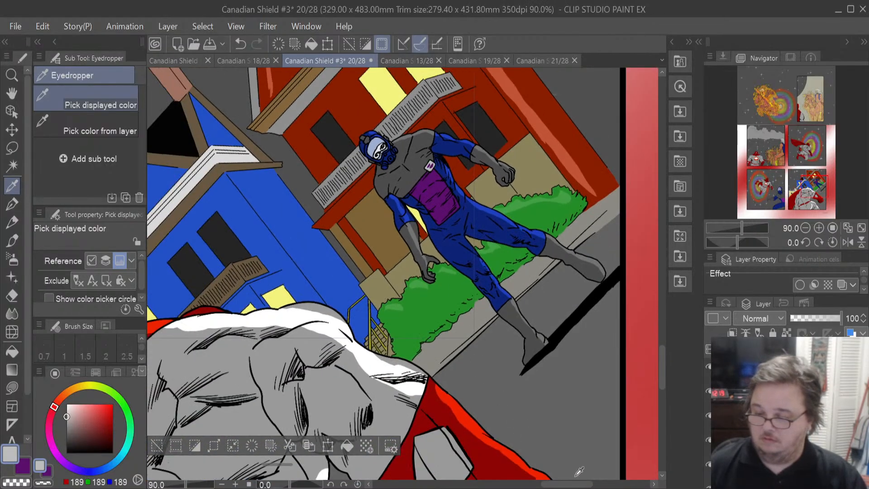
{"action": "left_click_drag", "start_coordinate": [576, 483], "coordinate": [506, 485]}
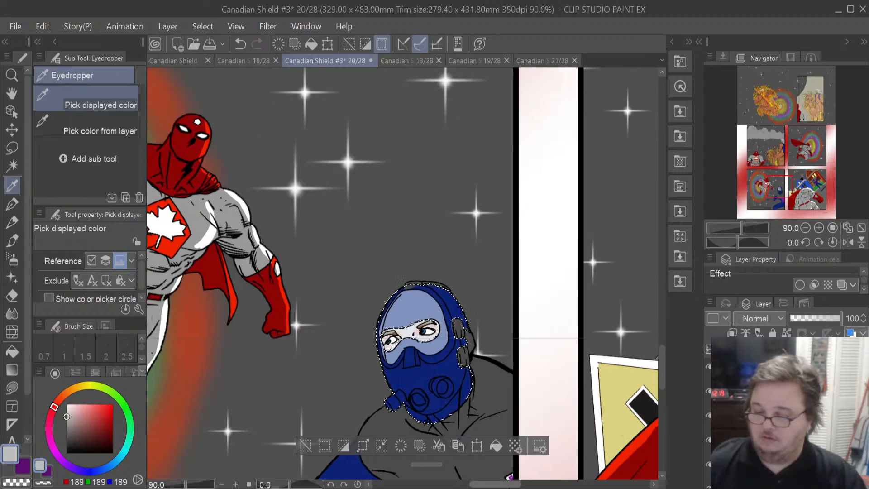
{"action": "left_click_drag", "start_coordinate": [662, 372], "coordinate": [658, 394]}
{"action": "scroll", "coordinate": [533, 370], "scroll_direction": "up", "scroll_amount": 2}
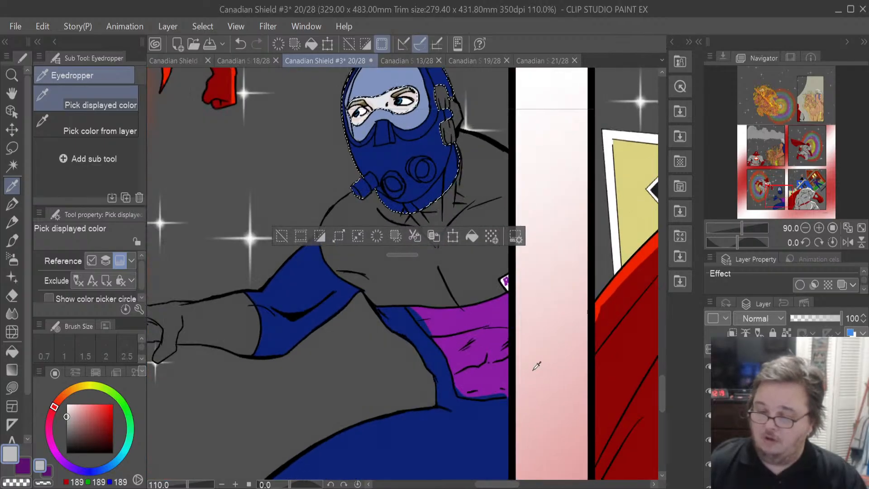
{"action": "scroll", "coordinate": [536, 366], "scroll_direction": "up", "scroll_amount": 1}
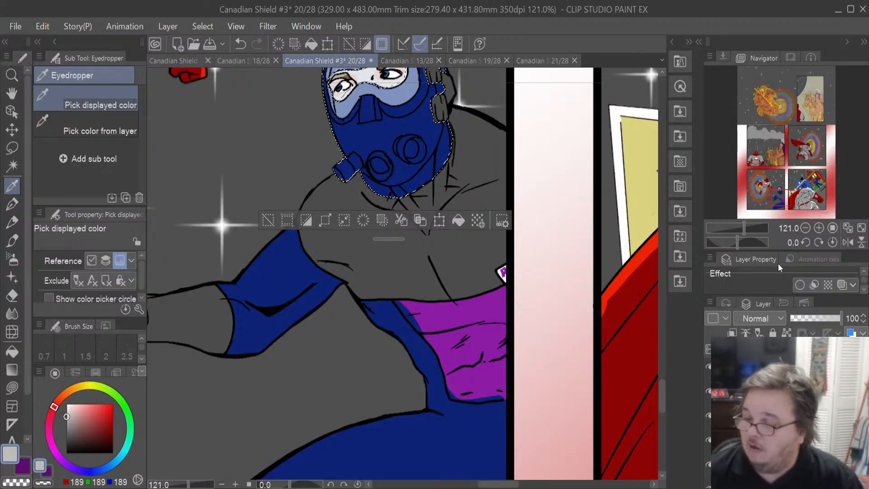
{"action": "left_click", "coordinate": [755, 368], "text": "ctrl"}
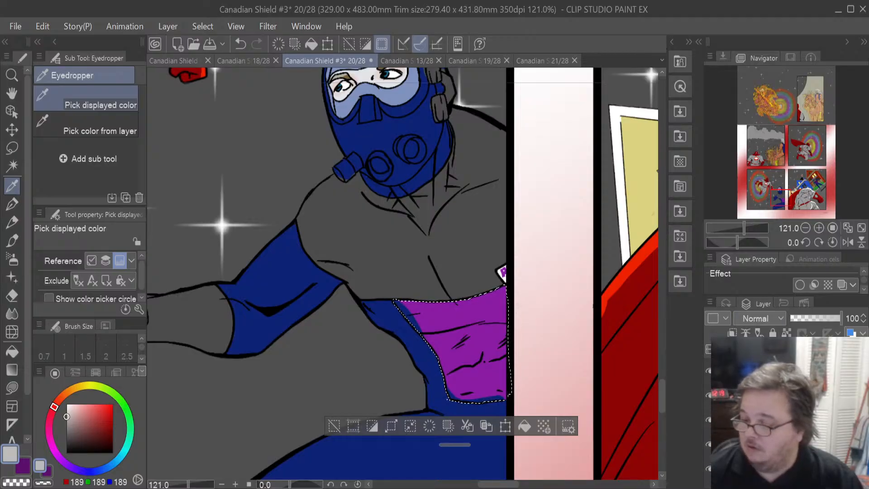
{"action": "left_click", "coordinate": [769, 404]}
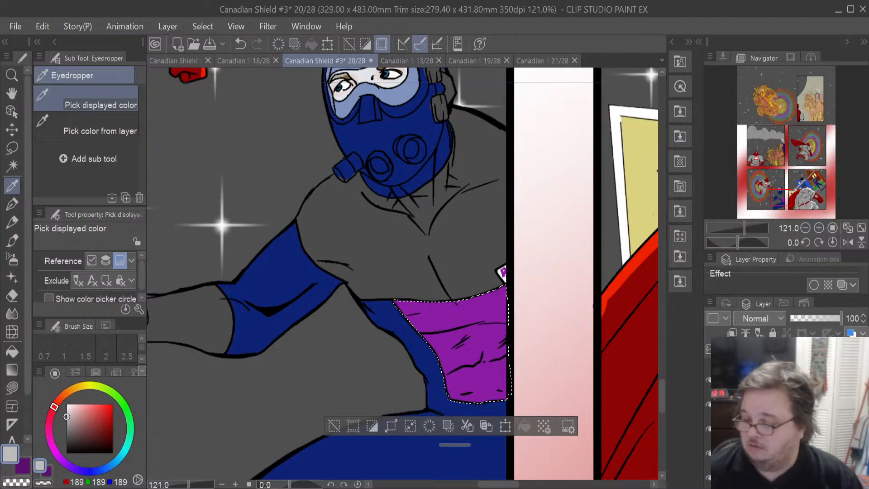
{"action": "left_click", "coordinate": [769, 428]}
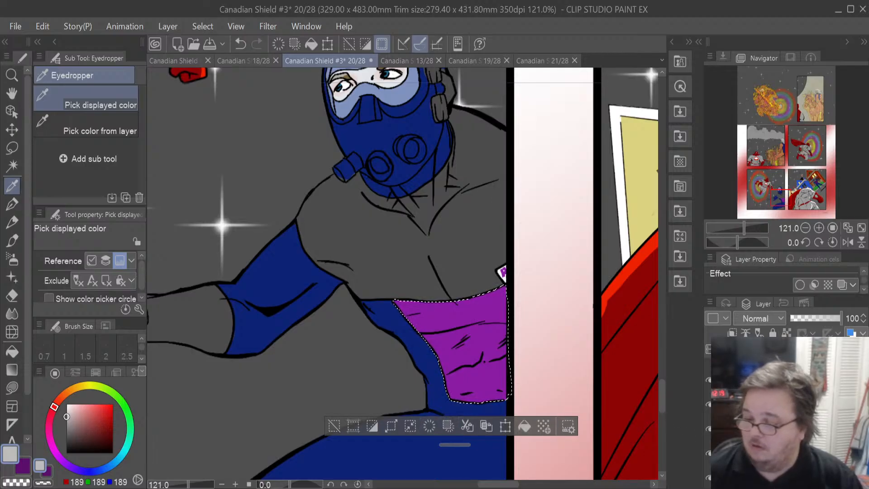
{"action": "left_click", "coordinate": [526, 425]}
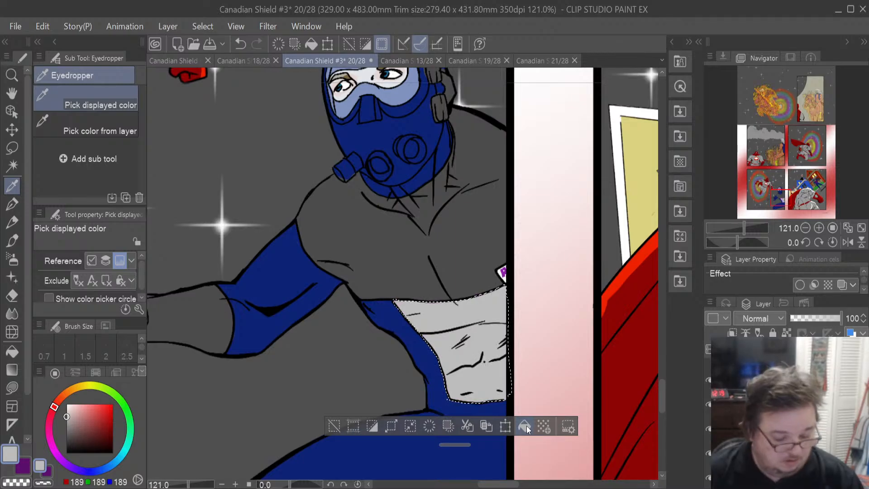
{"action": "key", "text": "ctrl+z"}
{"action": "left_click", "coordinate": [23, 467]}
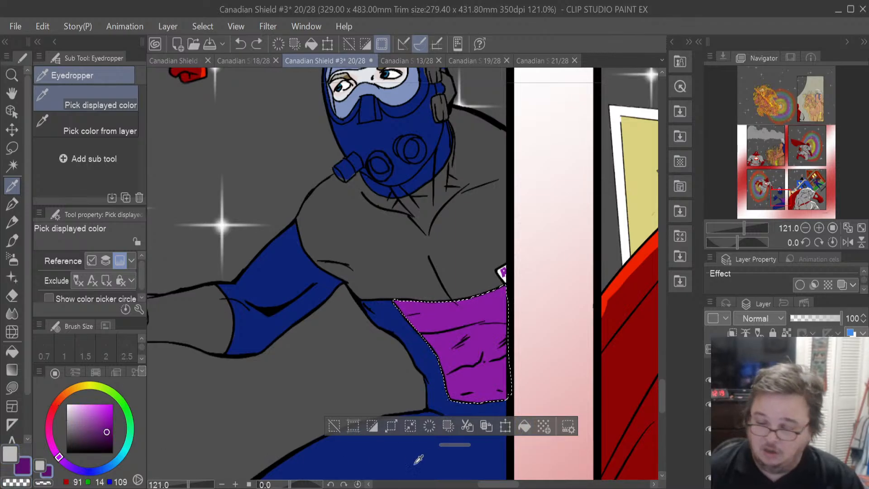
{"action": "left_click", "coordinate": [523, 430]}
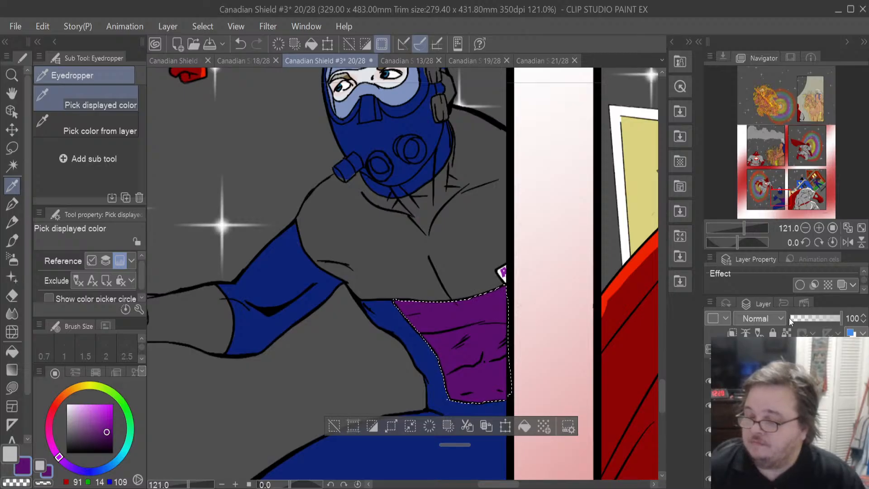
- Select the small badge beside the belt and fill it with the purple
{"action": "left_click", "coordinate": [686, 235]}
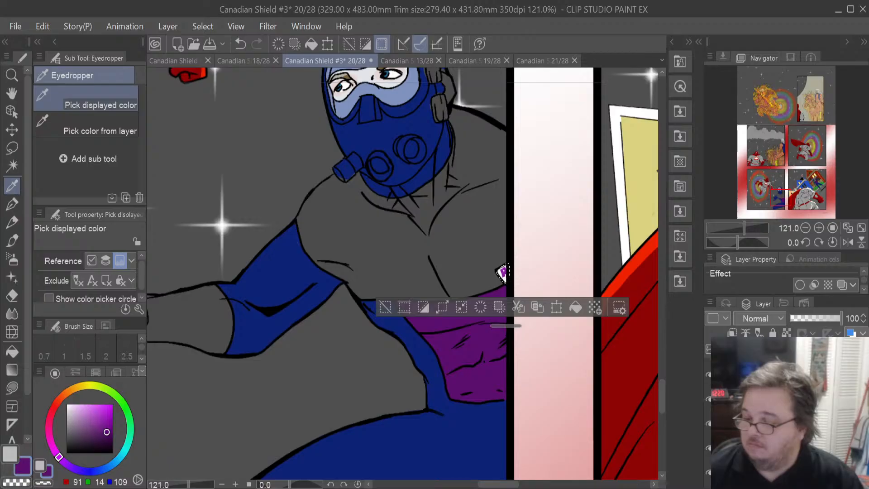
{"action": "left_click", "coordinate": [9, 454]}
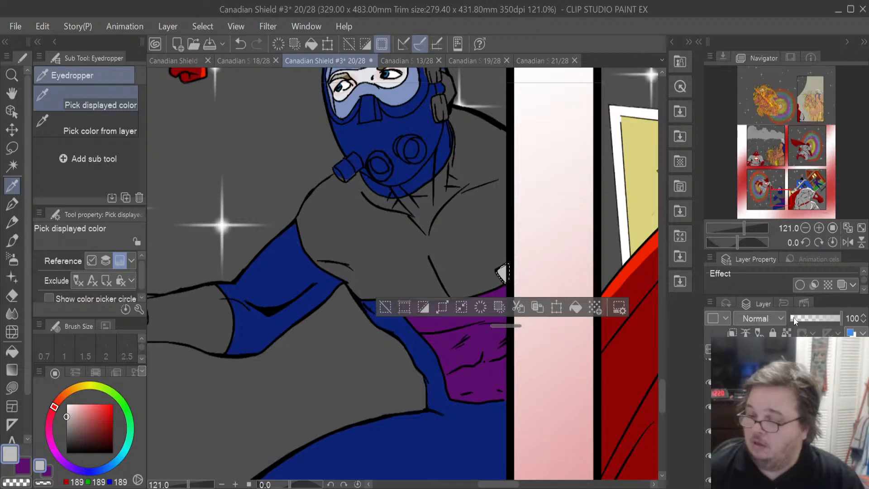
{"action": "key", "text": "ctrl+z"}
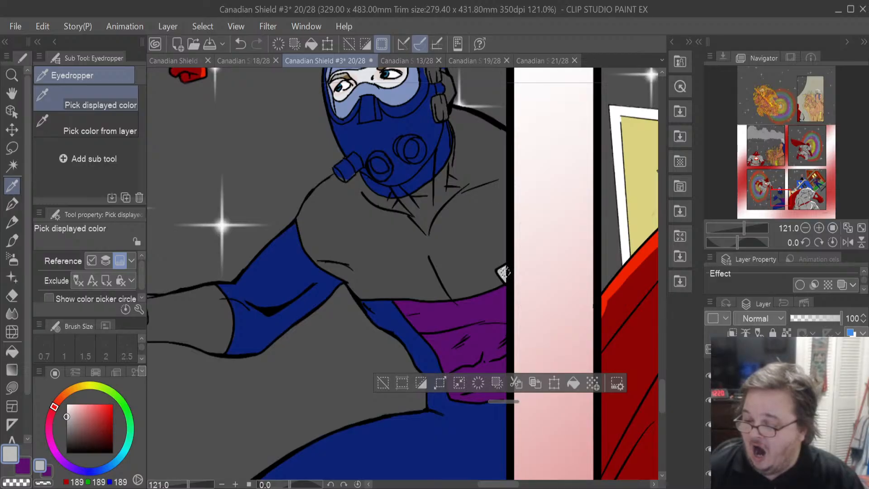
{"action": "left_click", "coordinate": [23, 464]}
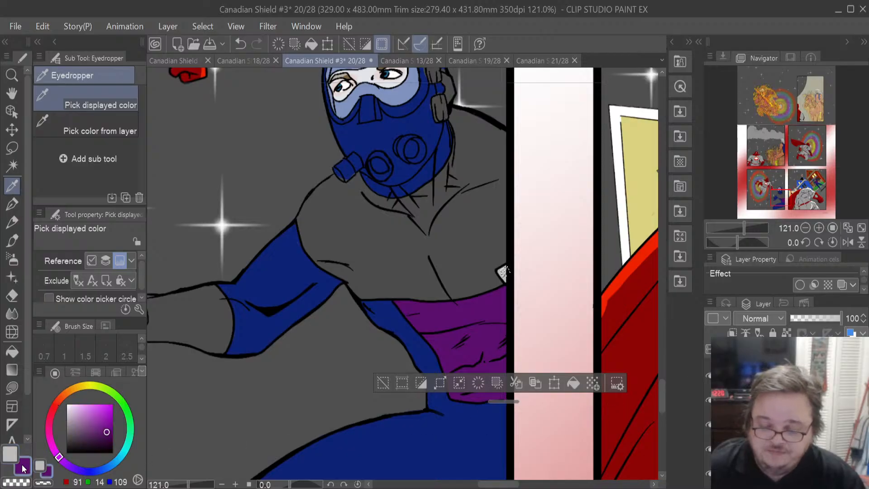
{"action": "left_click", "coordinate": [574, 383]}
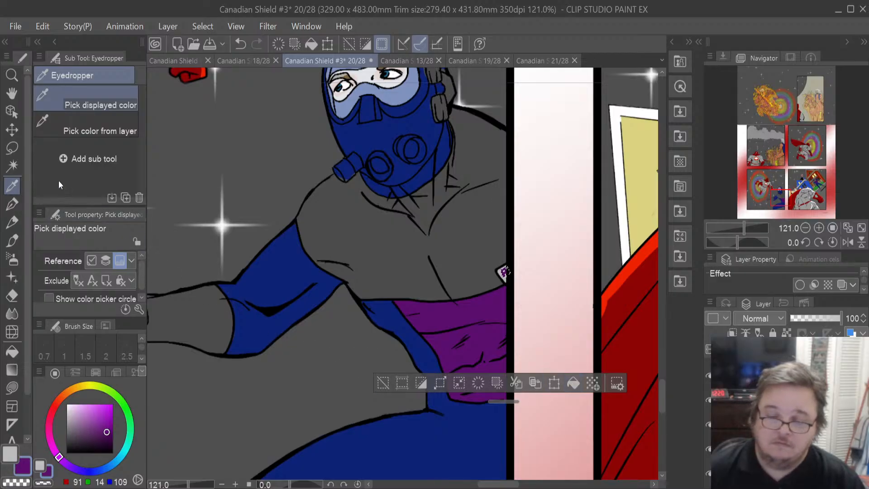
- Restore the previous selection around the villain's body with the Lasso tool active
{"action": "left_click", "coordinate": [12, 148]}
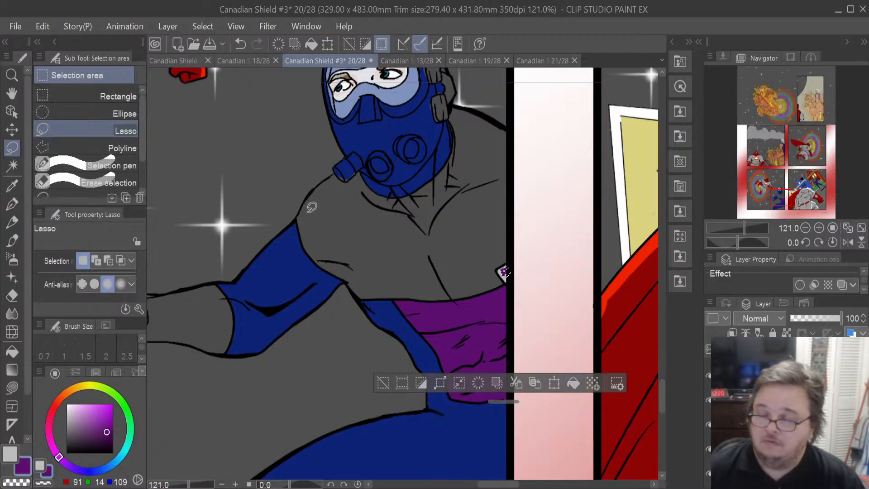
{"action": "key", "text": "ctrl+d"}
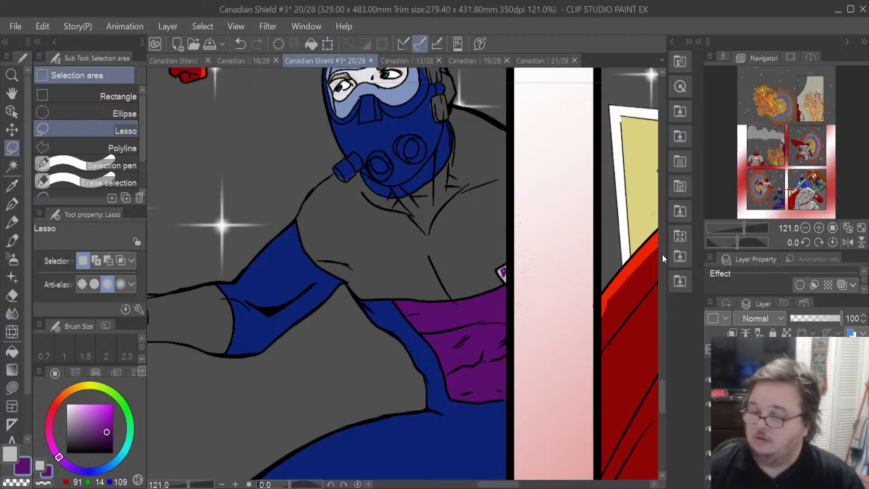
{"action": "key", "text": "ctrl+shift+d"}
{"action": "scroll", "coordinate": [523, 254], "scroll_direction": "down", "scroll_amount": 3}
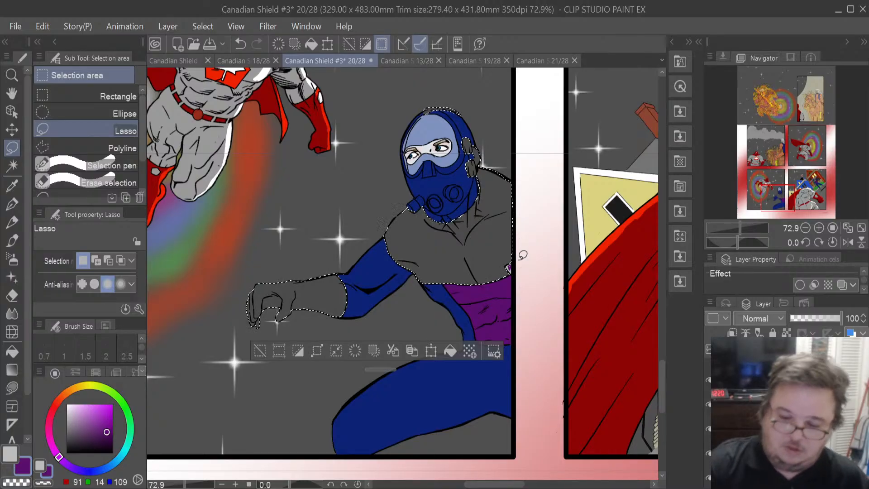
- Switch to the Hard eraser, set its brush size to 38.1 and undo the last change
{"action": "left_click", "coordinate": [13, 297]}
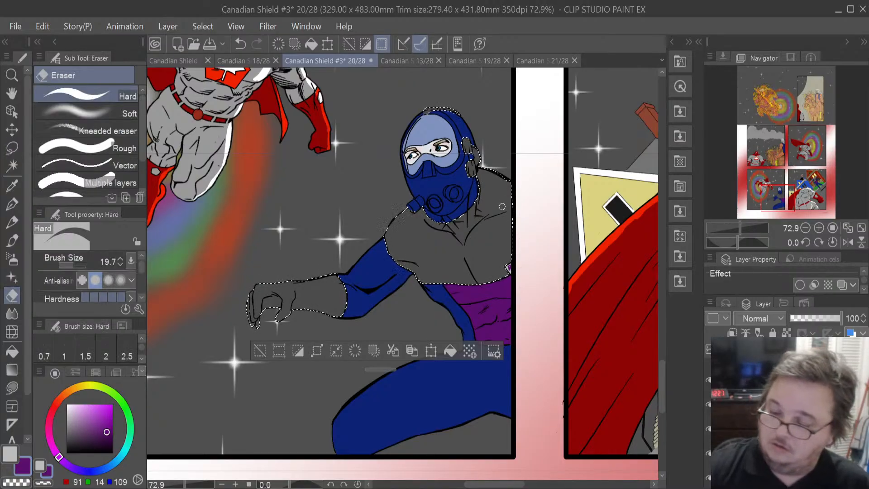
{"action": "left_click", "coordinate": [77, 265]}
{"action": "left_click_drag", "start_coordinate": [77, 264], "coordinate": [77, 264]}
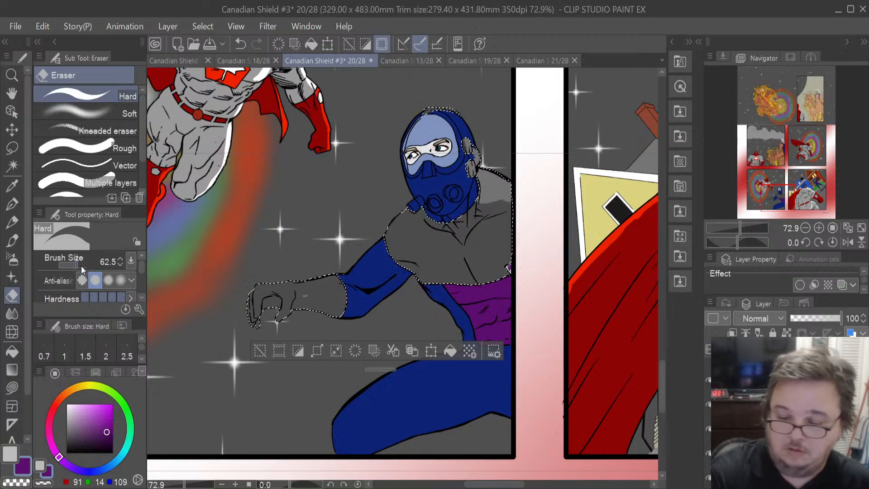
{"action": "left_click_drag", "start_coordinate": [77, 265], "coordinate": [75, 265]}
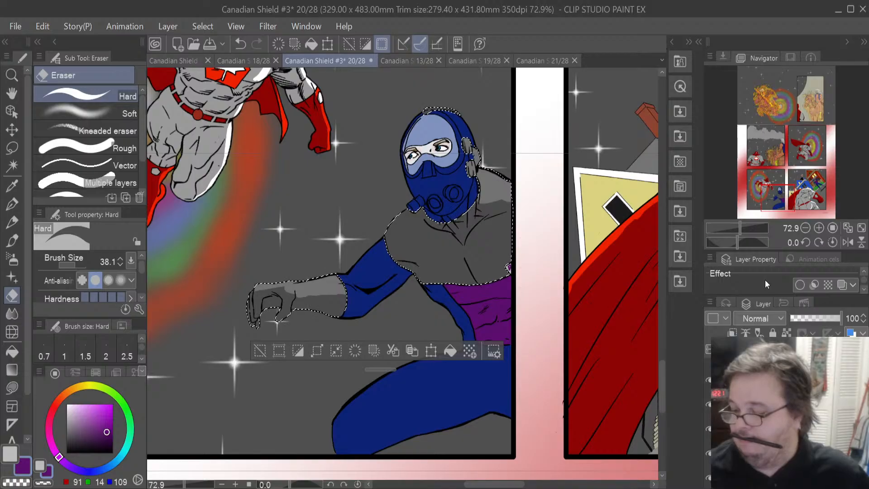
{"action": "key", "text": "ctrl+z"}
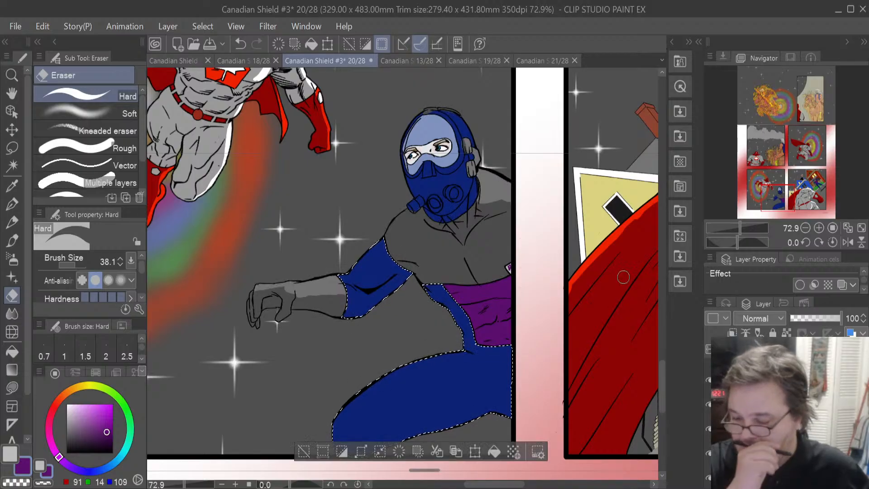
- Erase light highlight streaks across the villain's blue leg inside the suit selection, undoing the last stroke
{"action": "left_click_drag", "start_coordinate": [356, 406], "coordinate": [450, 351]}
{"action": "left_click_drag", "start_coordinate": [361, 413], "coordinate": [455, 358]}
{"action": "left_click_drag", "start_coordinate": [359, 411], "coordinate": [462, 351]}
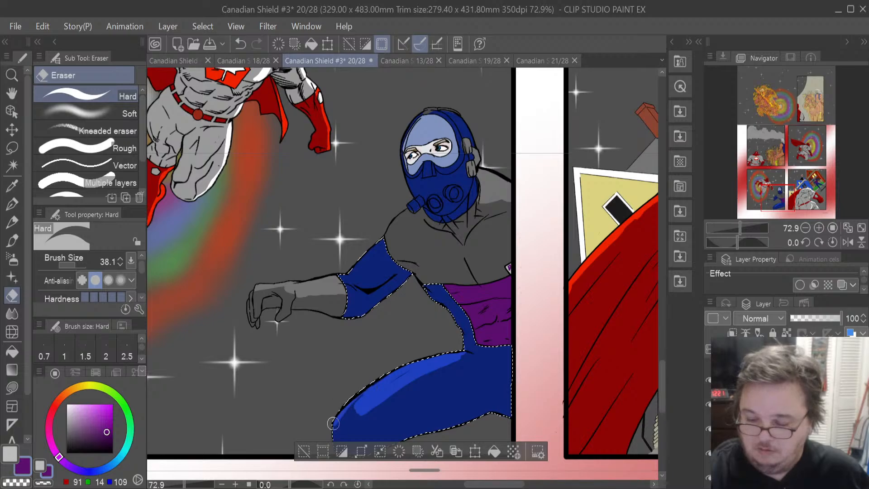
{"action": "left_click_drag", "start_coordinate": [338, 430], "coordinate": [378, 398]}
{"action": "left_click_drag", "start_coordinate": [339, 420], "coordinate": [386, 382]}
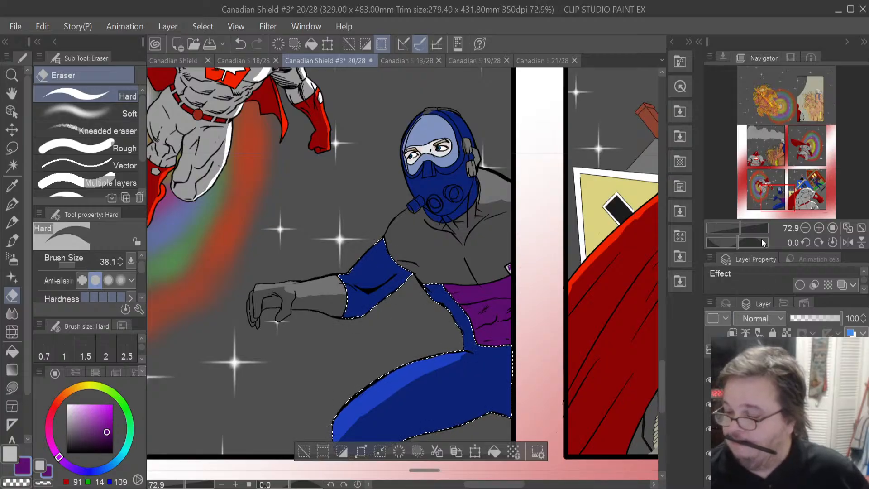
{"action": "key", "text": "ctrl+z"}
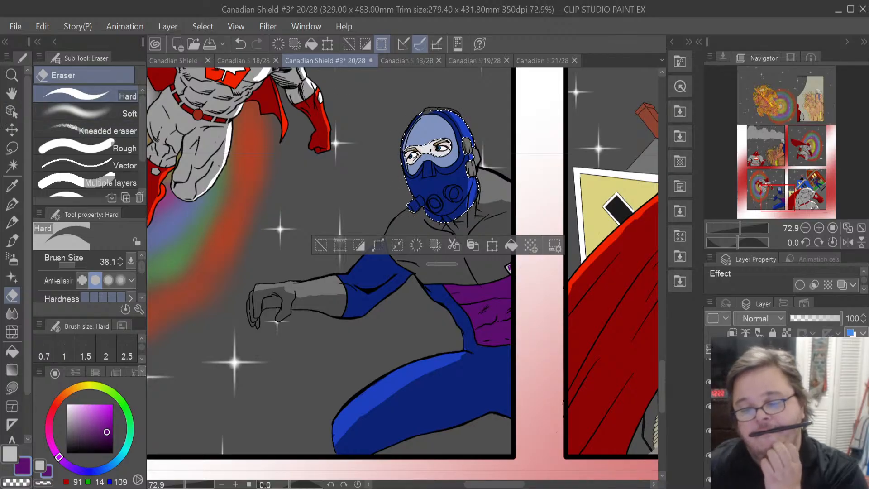
- Clear the selection, zoom out to the whole page and save the file
{"action": "left_click", "coordinate": [12, 147]}
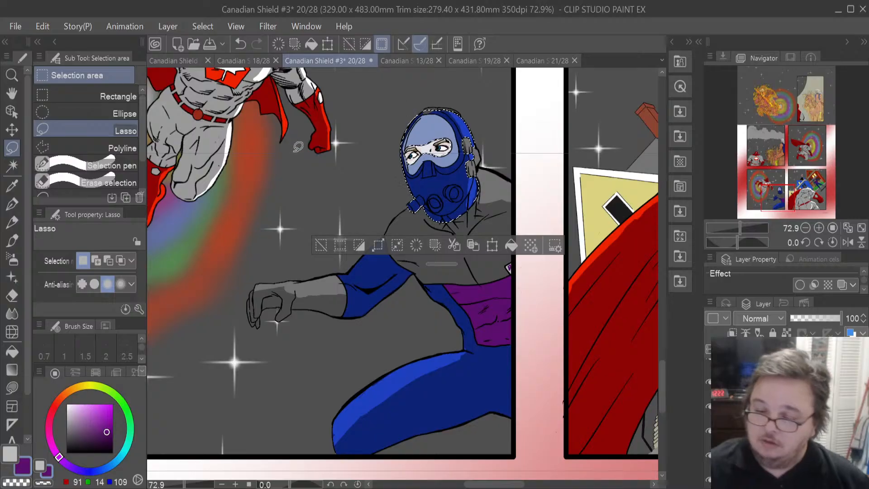
{"action": "key", "text": "ctrl+d"}
{"action": "scroll", "coordinate": [298, 147], "scroll_direction": "down", "scroll_amount": 6}
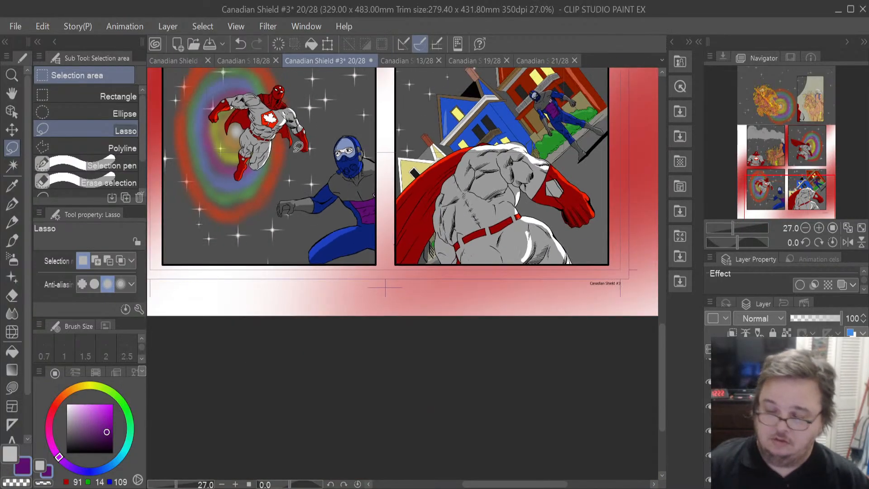
{"action": "scroll", "coordinate": [298, 147], "scroll_direction": "down", "scroll_amount": 3}
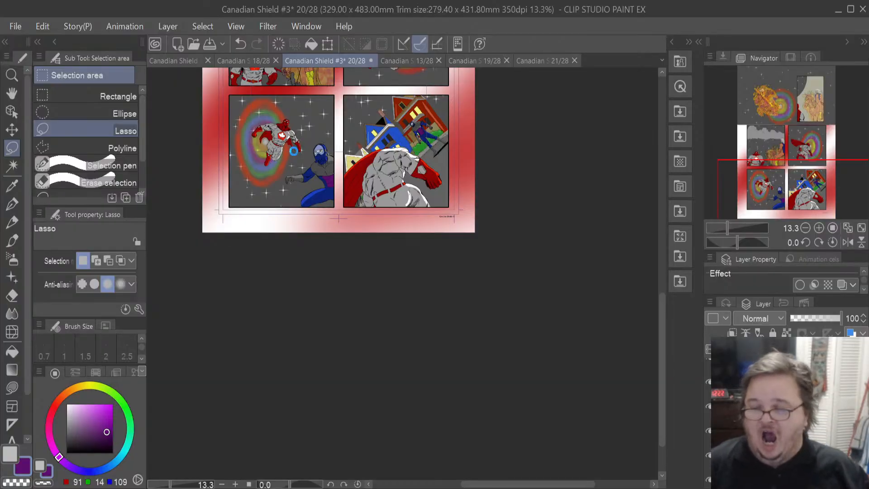
{"action": "key", "text": "ctrl+s"}
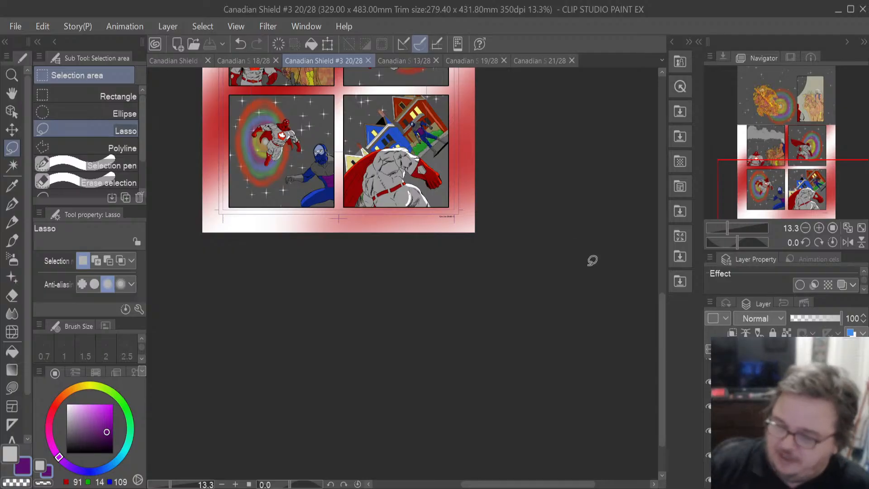
- Open page 21 and zoom in on its first panel with the houses and bushes
{"action": "left_click_drag", "start_coordinate": [663, 327], "coordinate": [652, 215]}
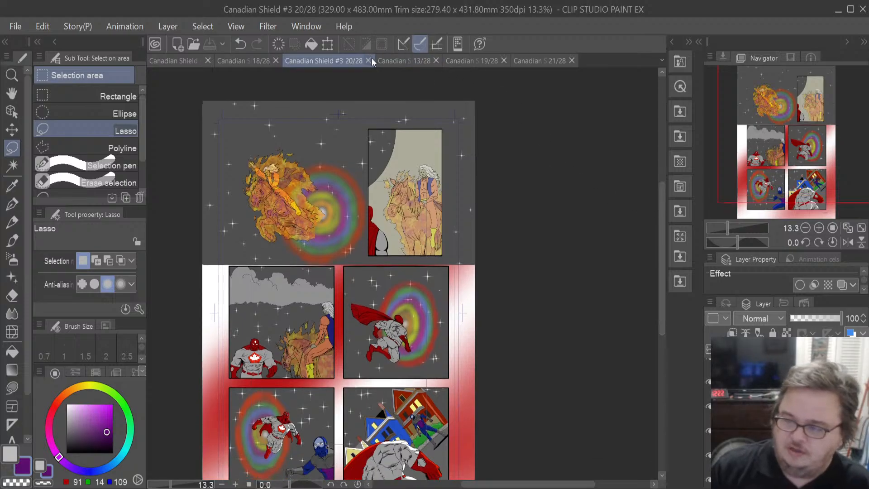
{"action": "left_click", "coordinate": [521, 61]}
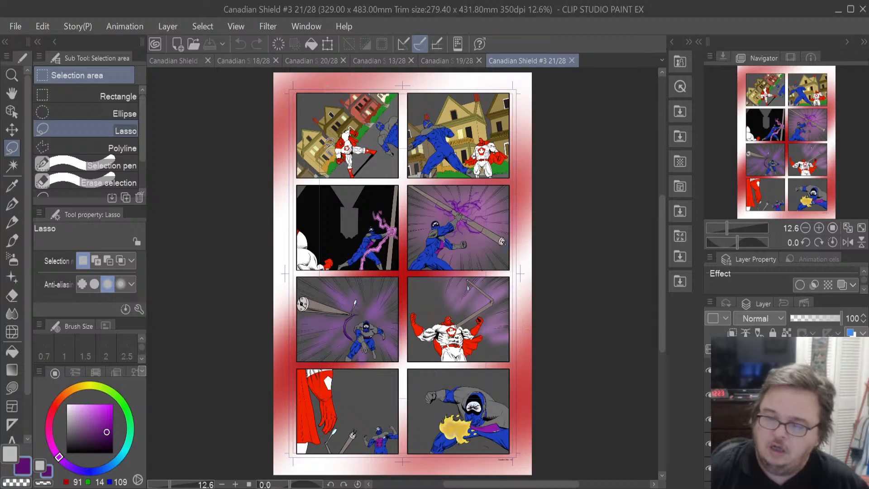
{"action": "scroll", "coordinate": [330, 143], "scroll_direction": "up", "scroll_amount": 4}
{"action": "scroll", "coordinate": [329, 143], "scroll_direction": "up", "scroll_amount": 2}
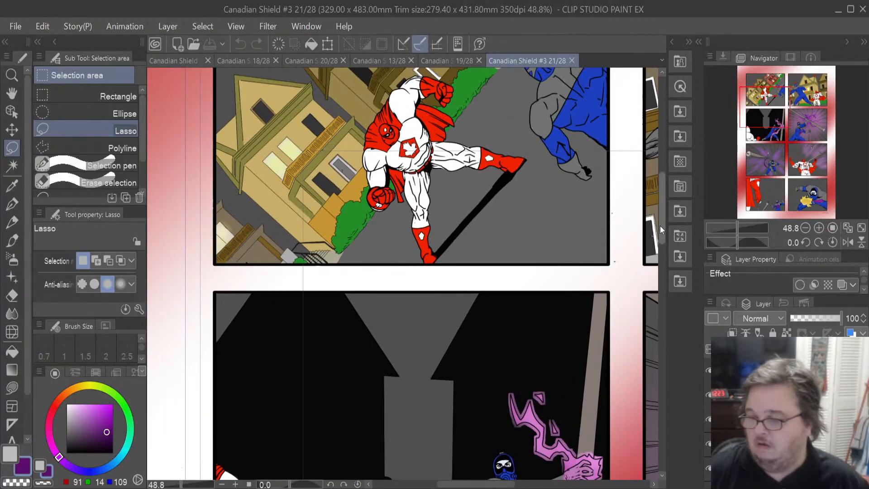
{"action": "left_click_drag", "start_coordinate": [661, 188], "coordinate": [663, 171]}
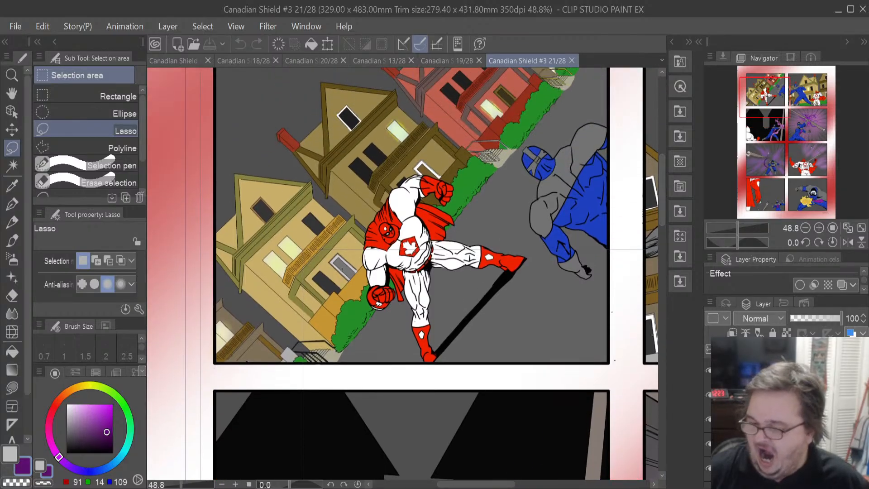
{"action": "scroll", "coordinate": [513, 284], "scroll_direction": "down", "scroll_amount": 2}
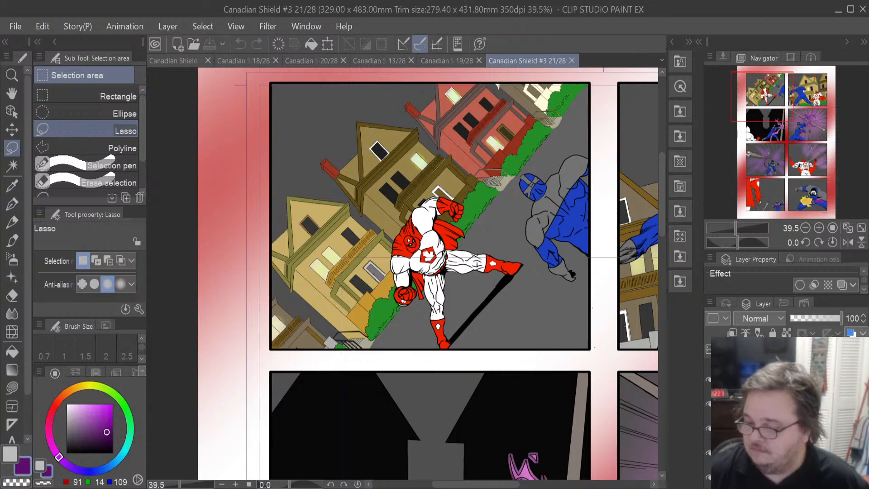
- Toggle layers in the layer list to compare the first panel's houses and bushes
{"action": "left_click", "coordinate": [788, 403]}
{"action": "scroll", "coordinate": [787, 404], "scroll_direction": "down", "scroll_amount": 1}
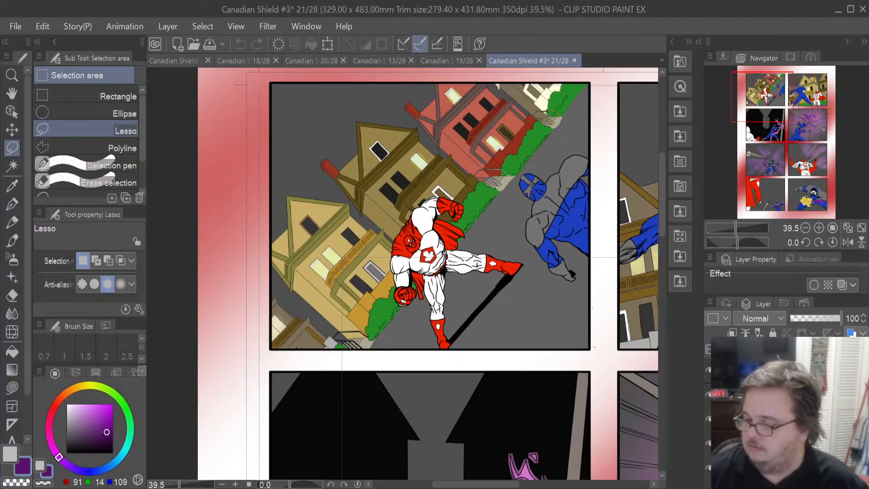
{"action": "scroll", "coordinate": [787, 407], "scroll_direction": "down", "scroll_amount": 3}
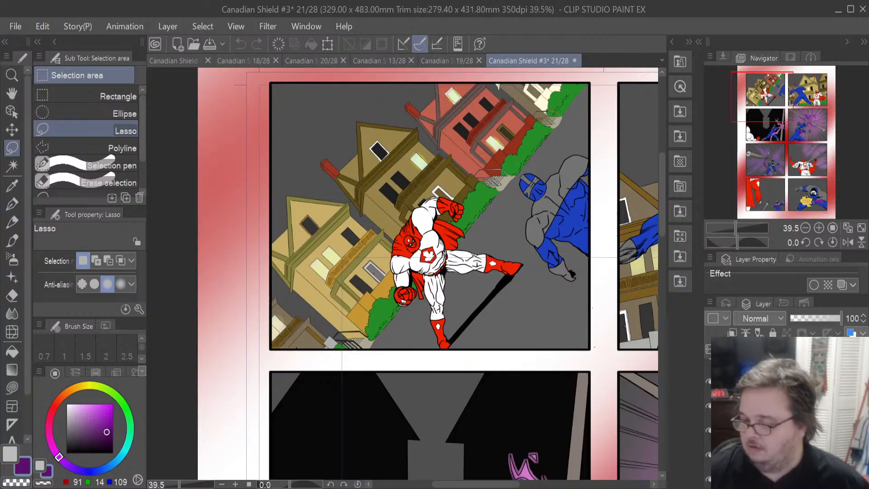
{"action": "scroll", "coordinate": [787, 407], "scroll_direction": "down", "scroll_amount": 3}
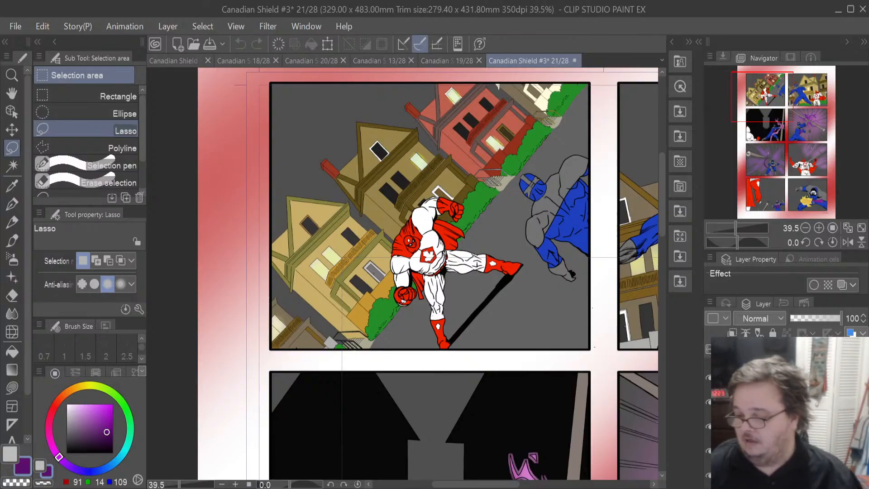
{"action": "left_click", "coordinate": [787, 427]}
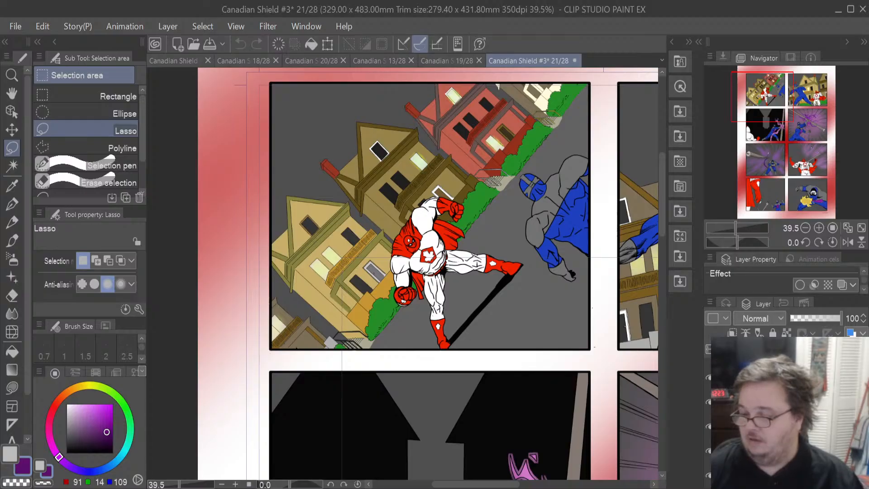
{"action": "left_click", "coordinate": [759, 348]}
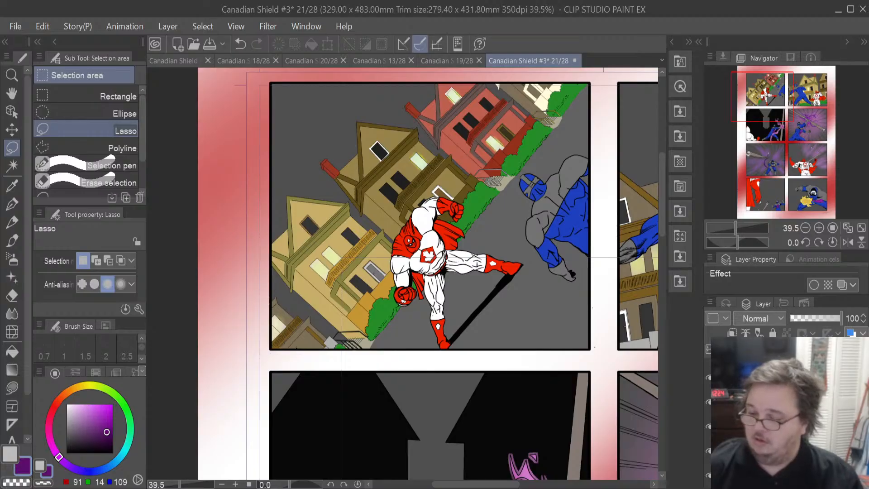
{"action": "left_click", "coordinate": [778, 427]}
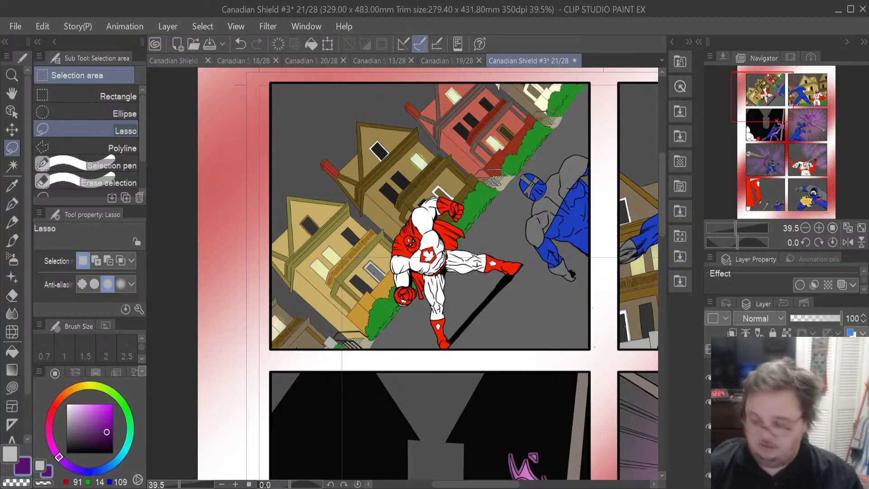
{"action": "left_click", "coordinate": [778, 402]}
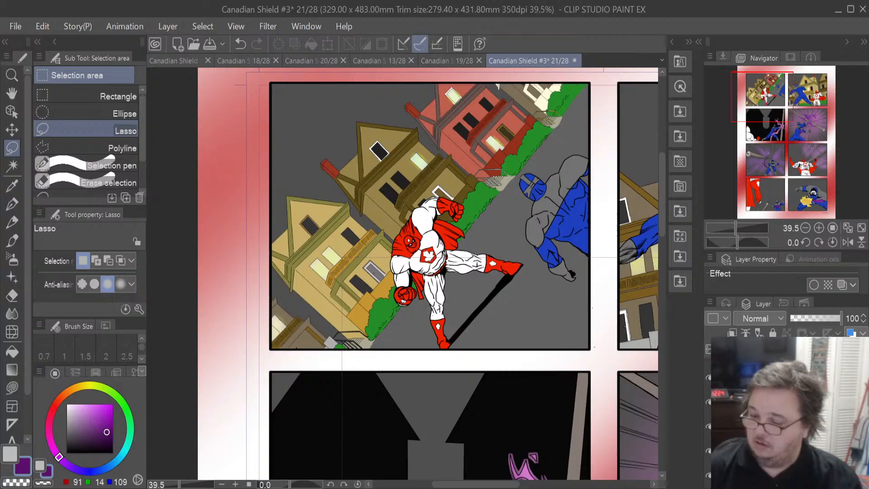
{"action": "scroll", "coordinate": [786, 416], "scroll_direction": "down", "scroll_amount": 2}
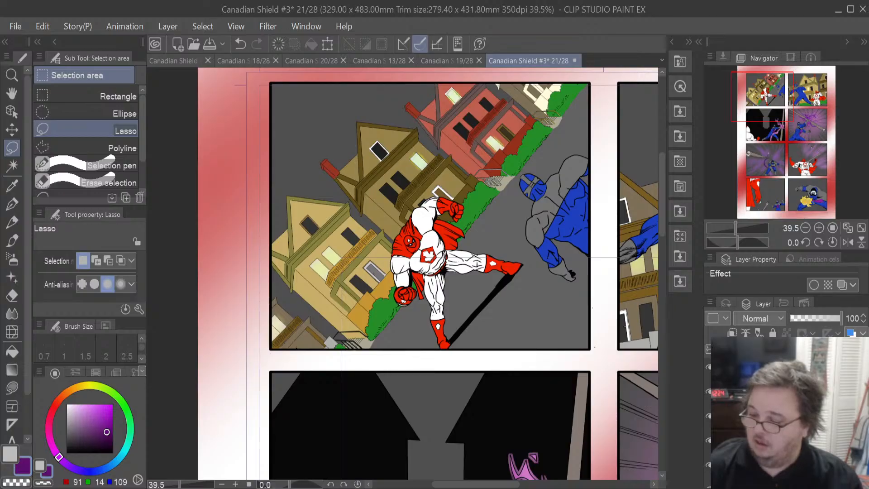
{"action": "left_click", "coordinate": [786, 417]}
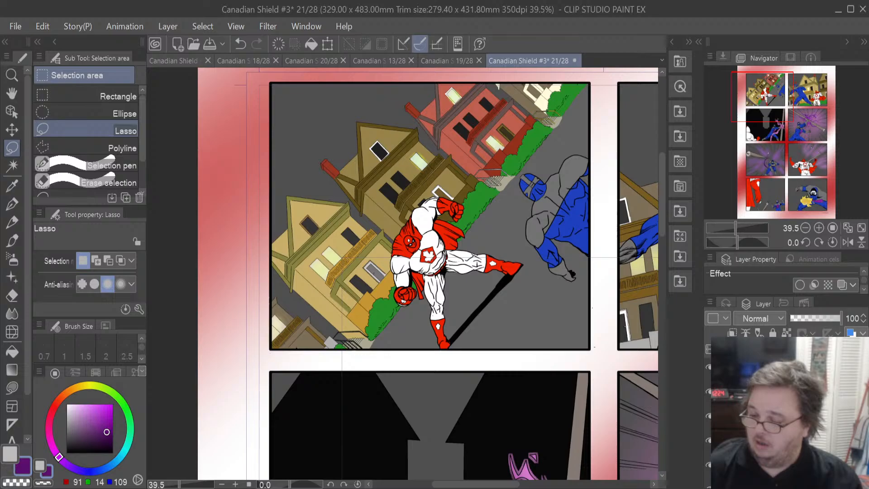
{"action": "left_click", "coordinate": [786, 416]}
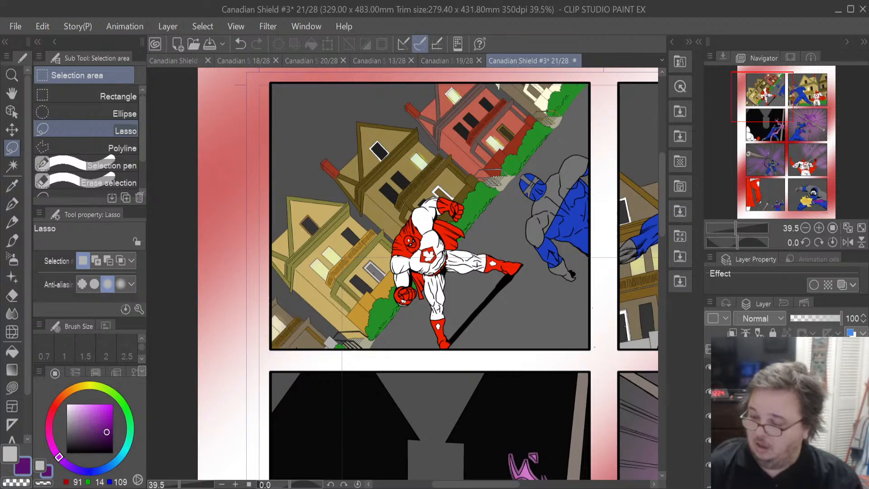
{"action": "left_click", "coordinate": [786, 416]}
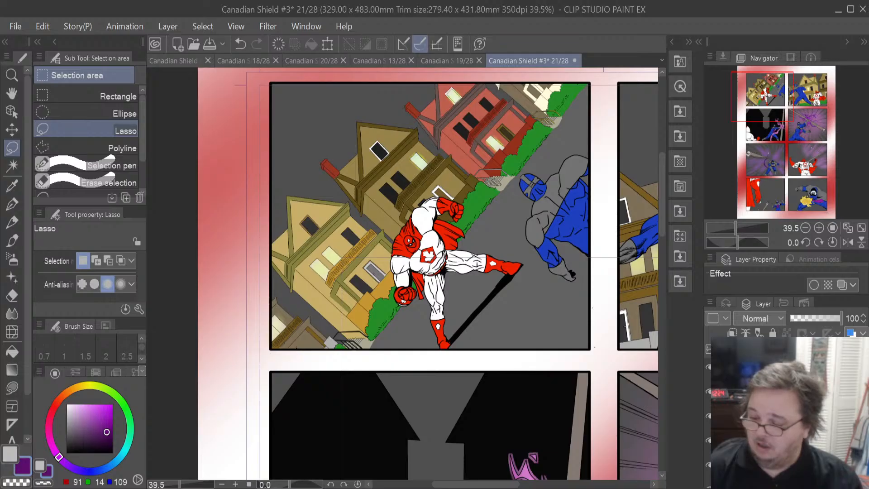
{"action": "left_click", "coordinate": [786, 416]}
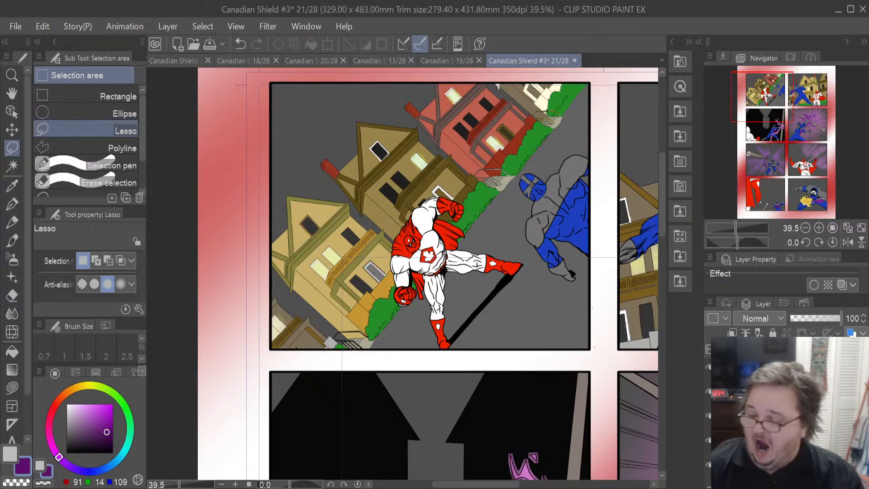
{"action": "left_click", "coordinate": [786, 416]}
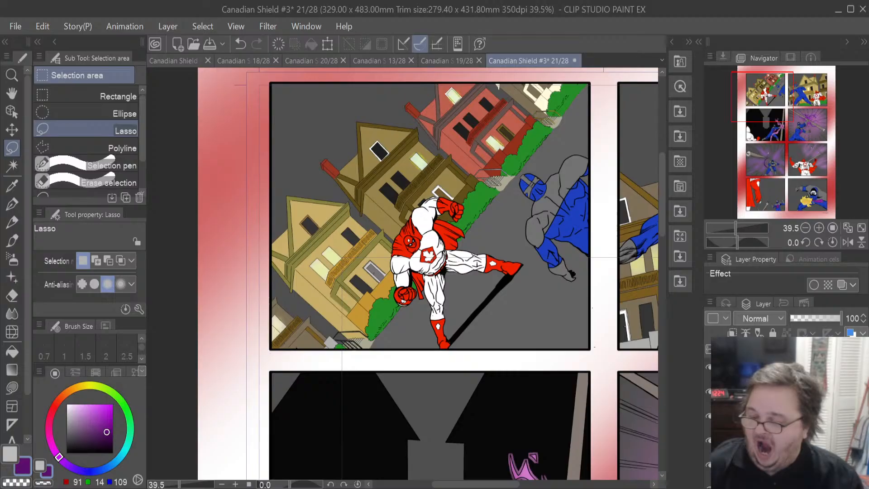
{"action": "left_click", "coordinate": [786, 416]}
{"action": "left_click", "coordinate": [786, 417]}
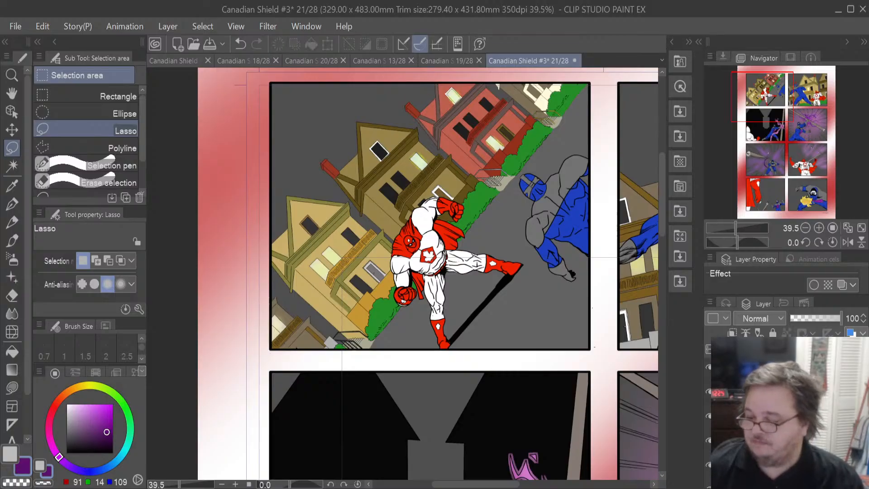
{"action": "scroll", "coordinate": [786, 416], "scroll_direction": "down", "scroll_amount": 2}
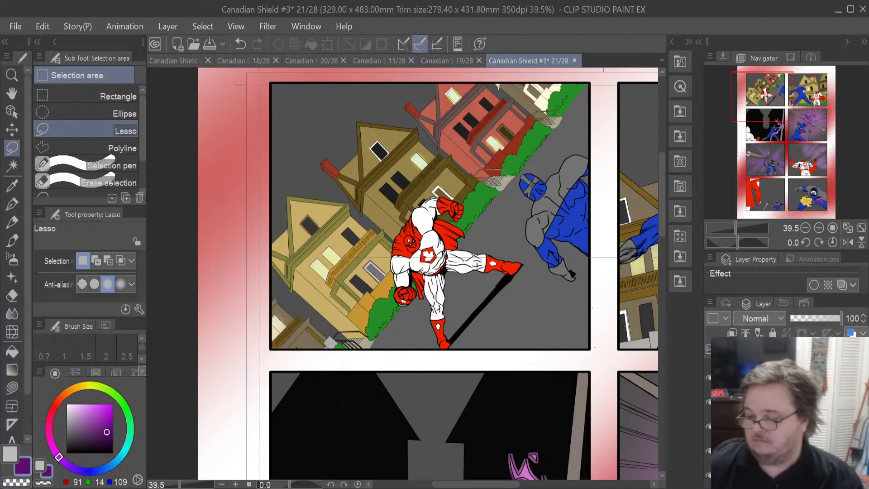
{"action": "left_click", "coordinate": [786, 416]}
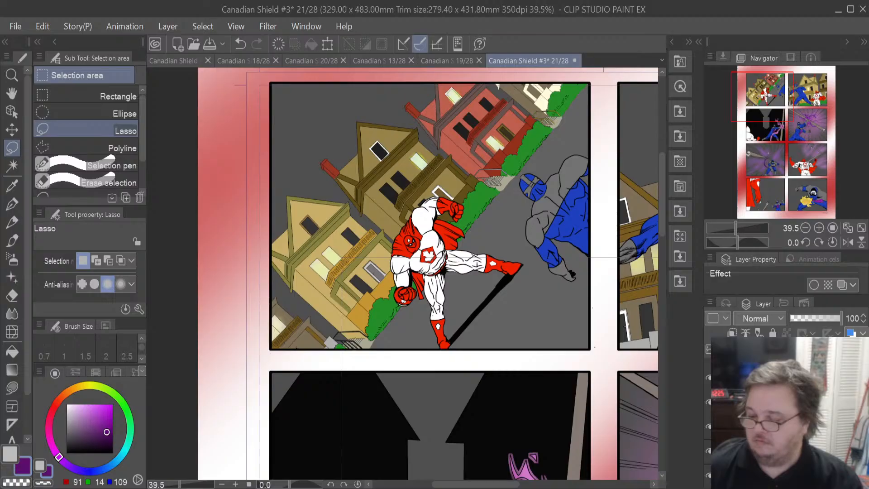
- Pan across page 21's first two panels and toggle layers on and off to compare the bushes between panels
{"action": "scroll", "coordinate": [786, 417], "scroll_direction": "down", "scroll_amount": 1}
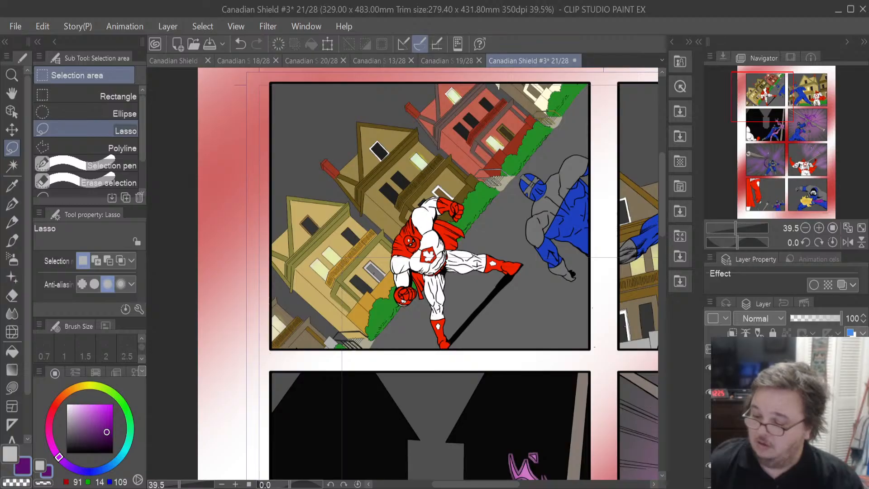
{"action": "left_click", "coordinate": [788, 417]}
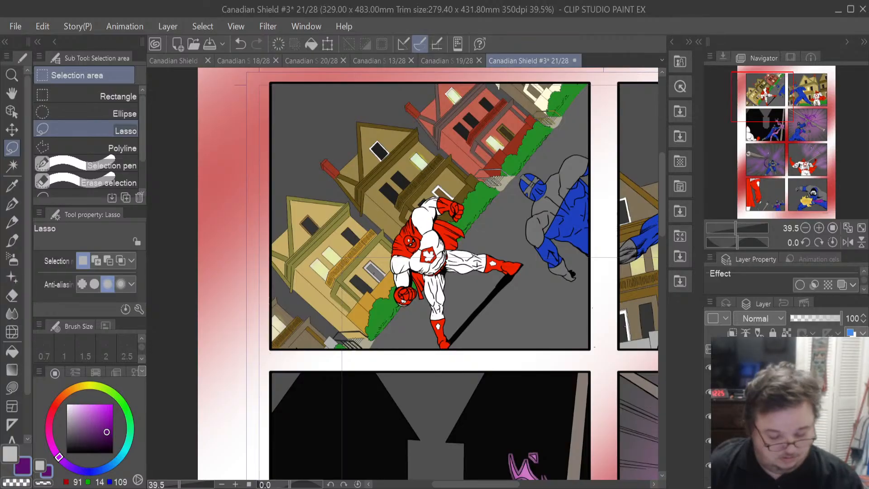
{"action": "left_click", "coordinate": [788, 407]}
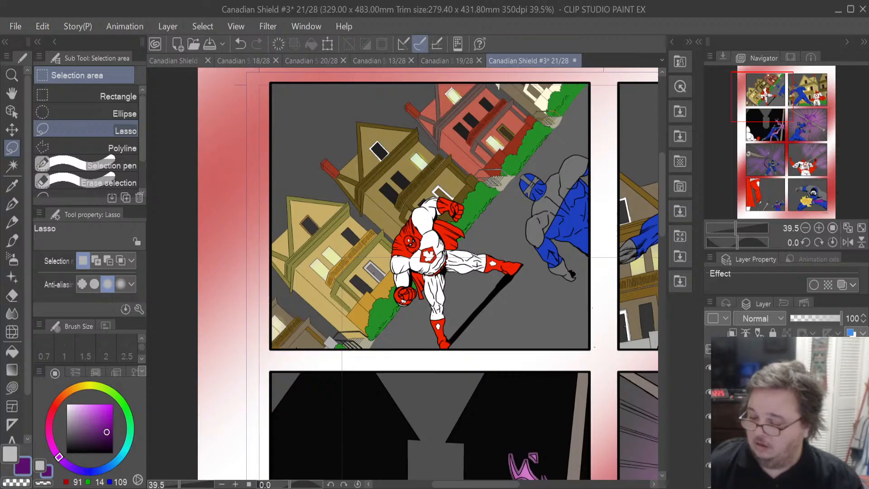
{"action": "scroll", "coordinate": [785, 412], "scroll_direction": "down", "scroll_amount": 3}
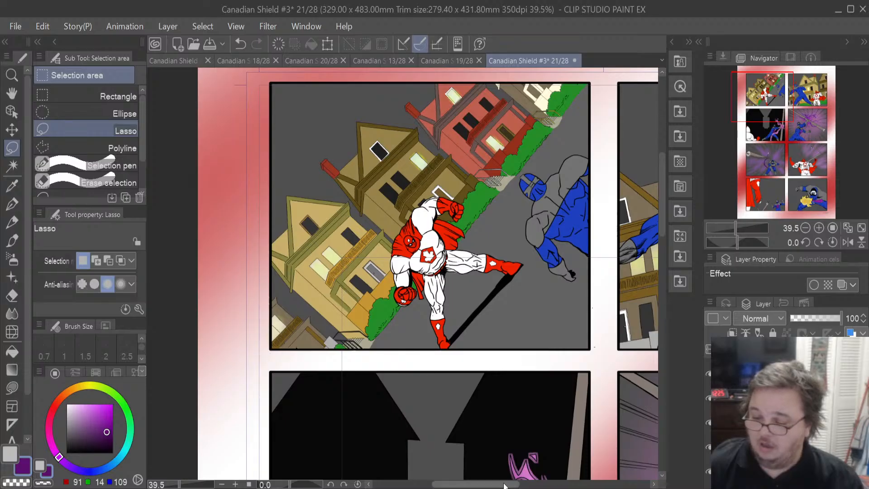
{"action": "left_click_drag", "start_coordinate": [504, 485], "coordinate": [572, 487]}
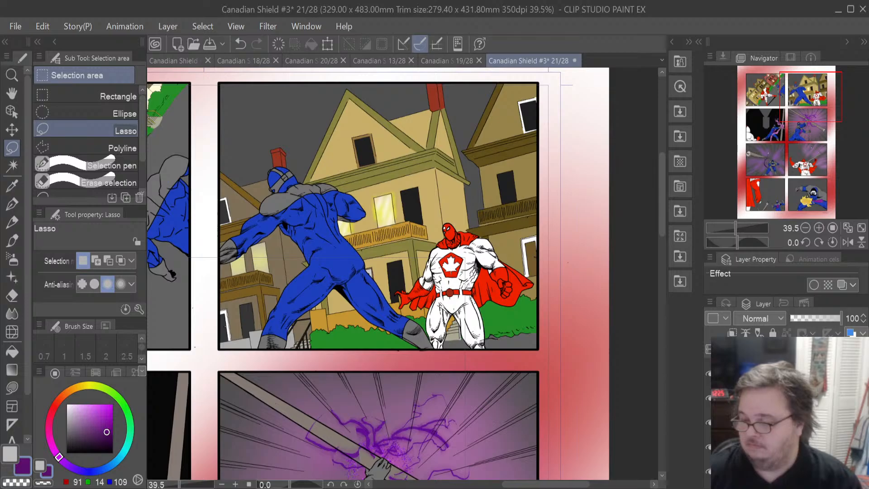
{"action": "left_click", "coordinate": [776, 399]}
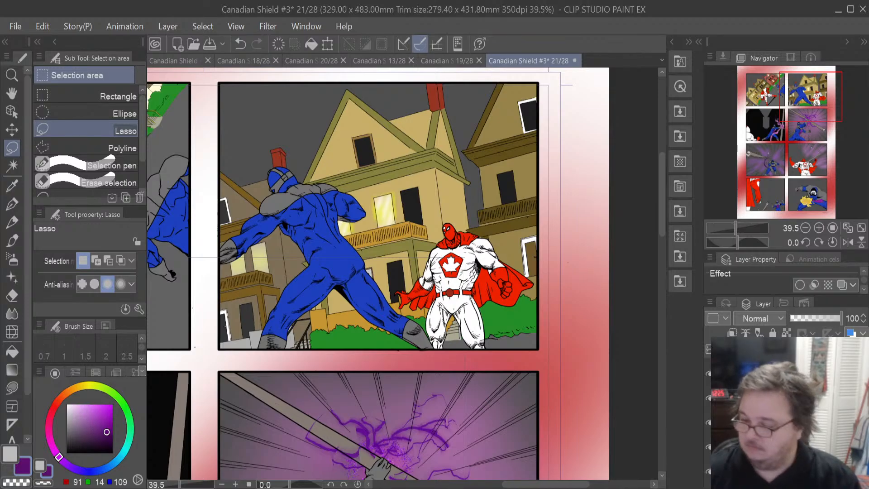
{"action": "left_click", "coordinate": [776, 423]}
{"action": "left_click", "coordinate": [776, 423]}
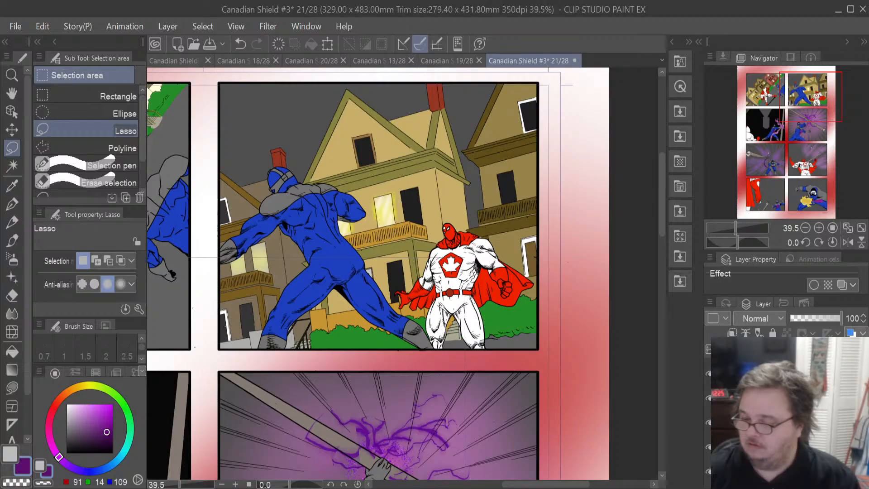
{"action": "left_click", "coordinate": [776, 422]}
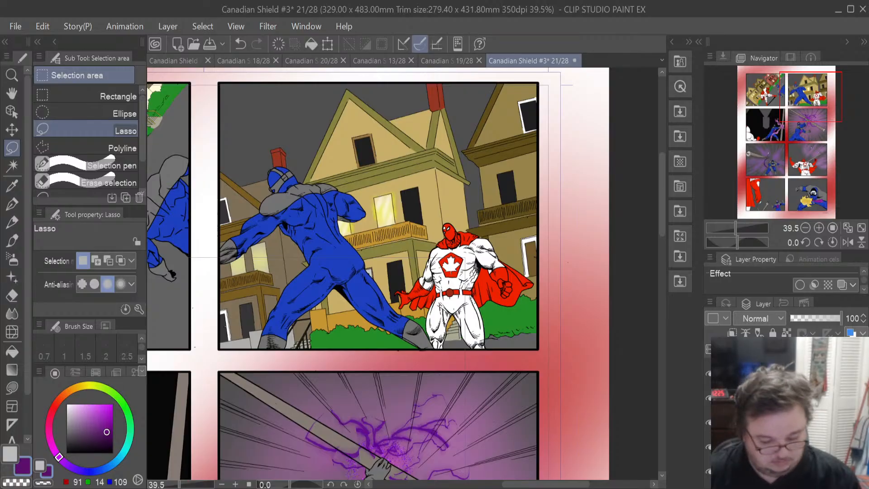
{"action": "left_click", "coordinate": [776, 422]}
{"action": "left_click", "coordinate": [776, 422]}
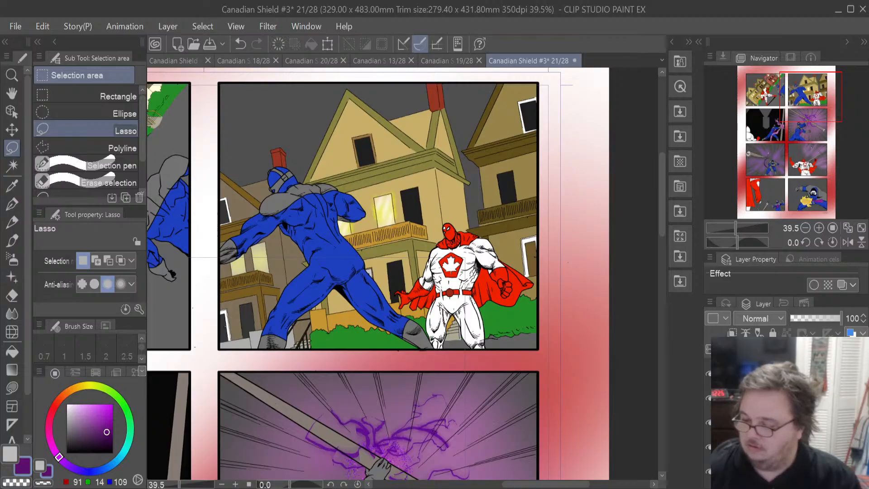
{"action": "left_click", "coordinate": [776, 423]}
{"action": "left_click", "coordinate": [776, 422]}
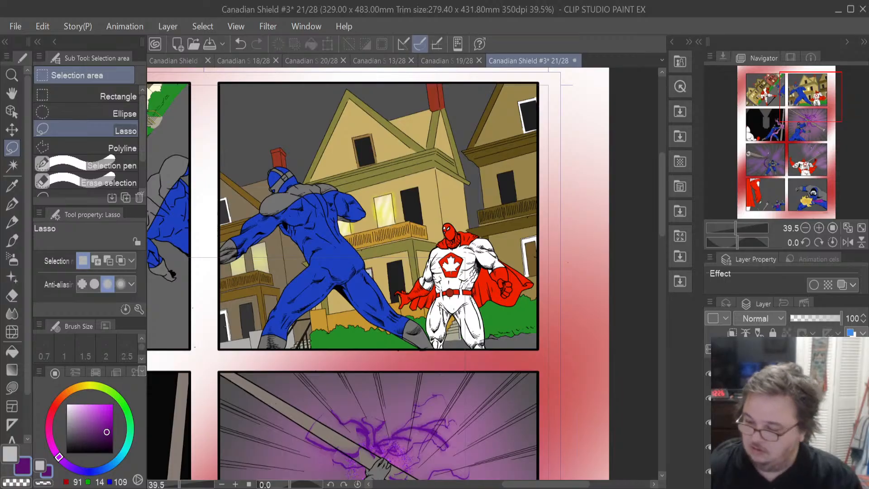
{"action": "scroll", "coordinate": [776, 423], "scroll_direction": "down", "scroll_amount": 2}
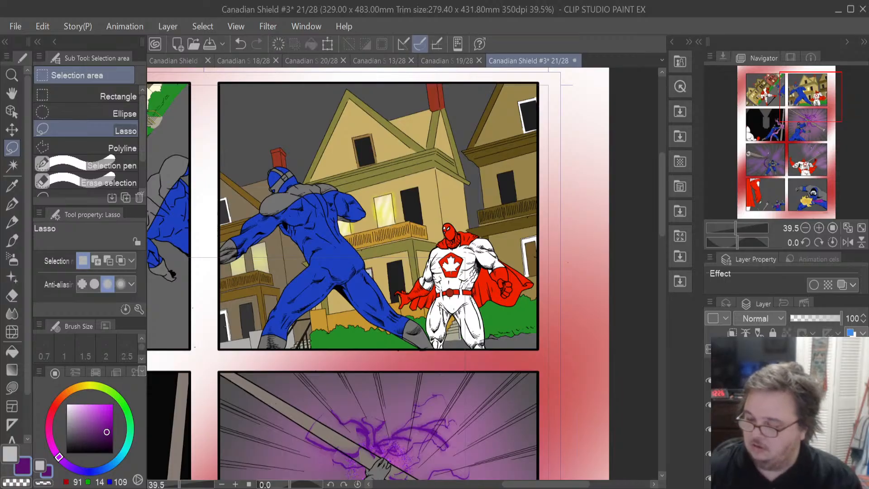
{"action": "left_click", "coordinate": [776, 429]}
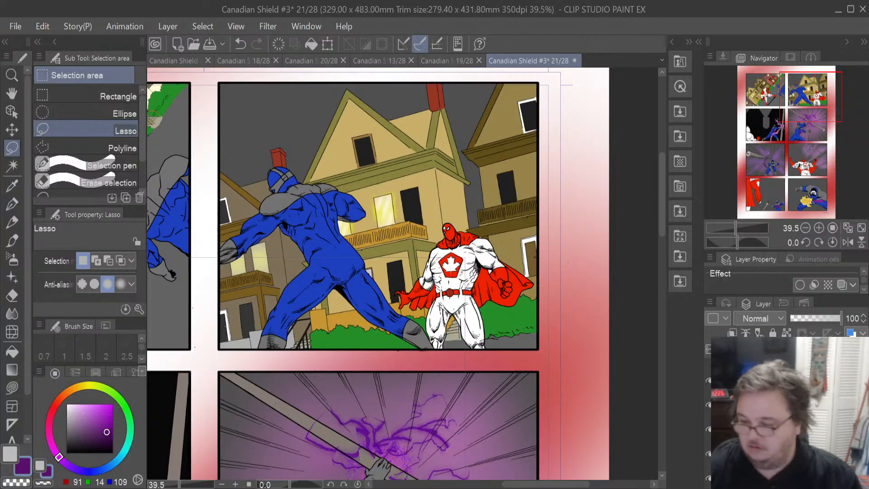
{"action": "left_click", "coordinate": [776, 429]}
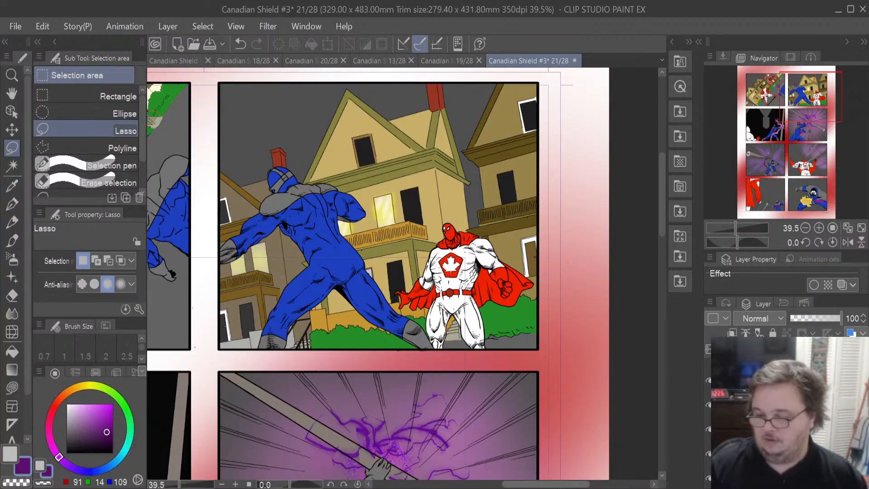
{"action": "scroll", "coordinate": [787, 412], "scroll_direction": "down", "scroll_amount": 3}
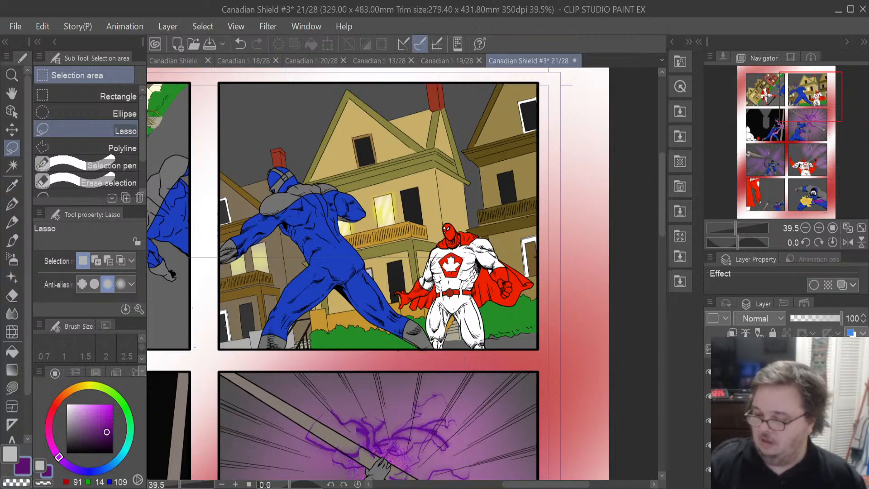
{"action": "left_click", "coordinate": [787, 421]}
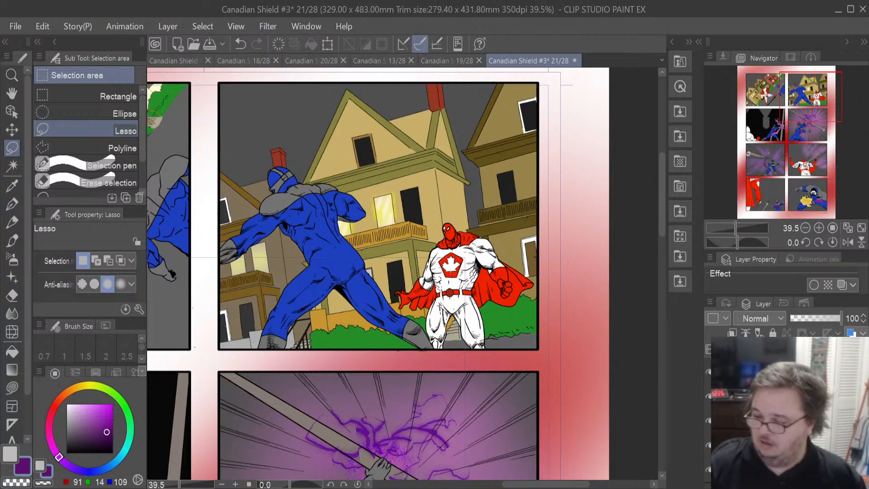
{"action": "scroll", "coordinate": [788, 411], "scroll_direction": "up", "scroll_amount": 1}
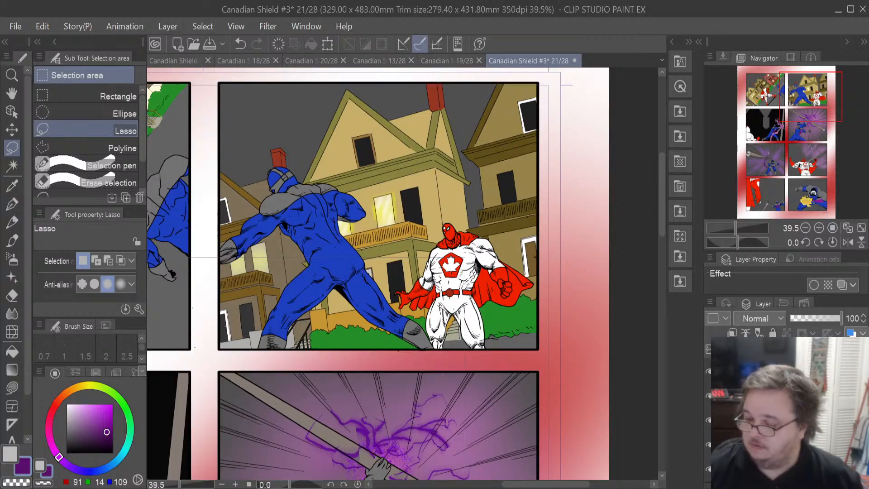
{"action": "left_click", "coordinate": [787, 420]}
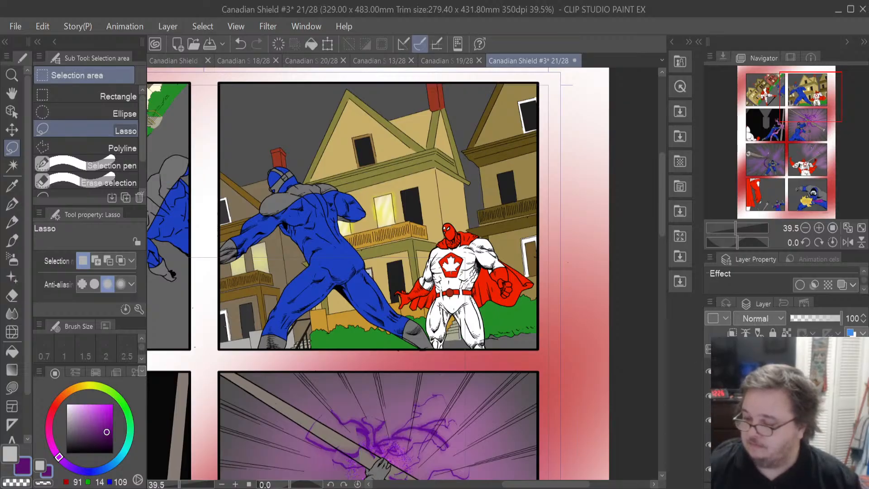
{"action": "scroll", "coordinate": [787, 412], "scroll_direction": "up", "scroll_amount": 3}
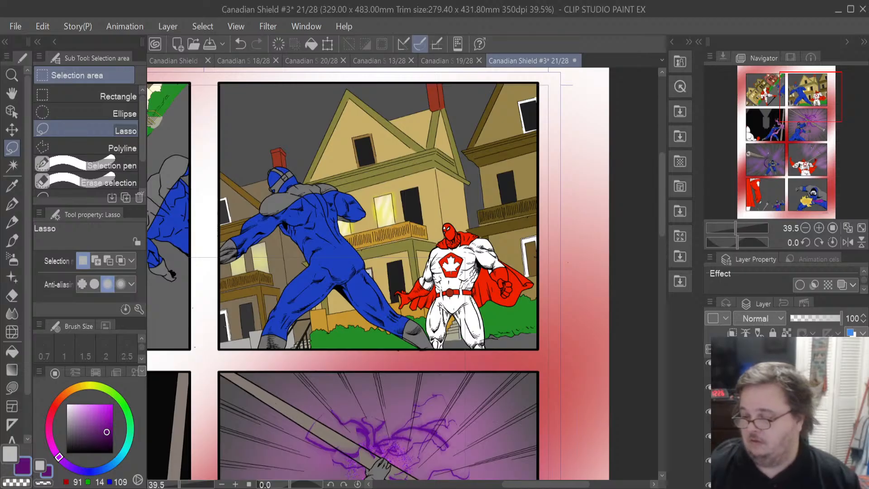
{"action": "scroll", "coordinate": [787, 411], "scroll_direction": "up", "scroll_amount": 1}
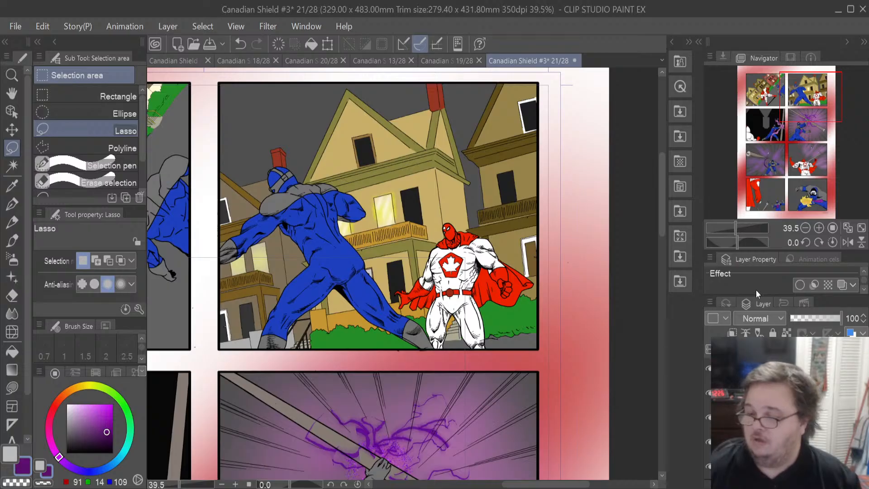
- Select the hero's cape in page 21's first panel and zoom in on it
{"action": "key", "text": "ctrl+a"}
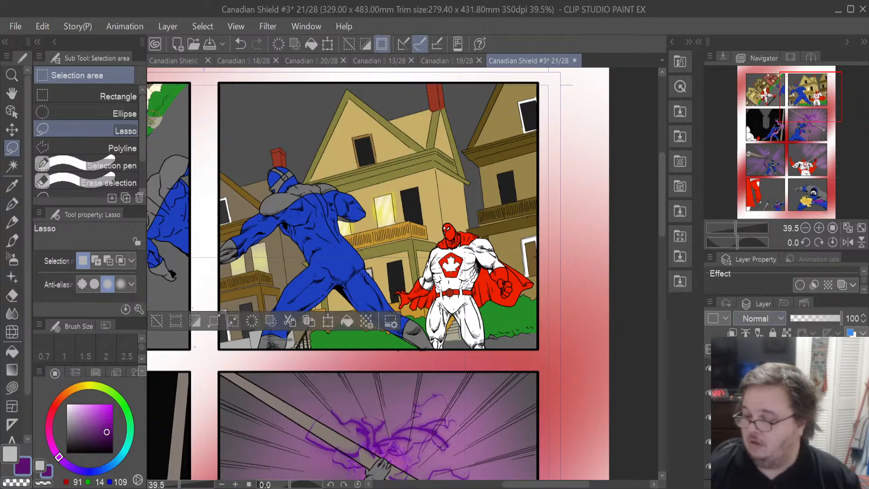
{"action": "scroll", "coordinate": [708, 416], "scroll_direction": "up", "scroll_amount": 2}
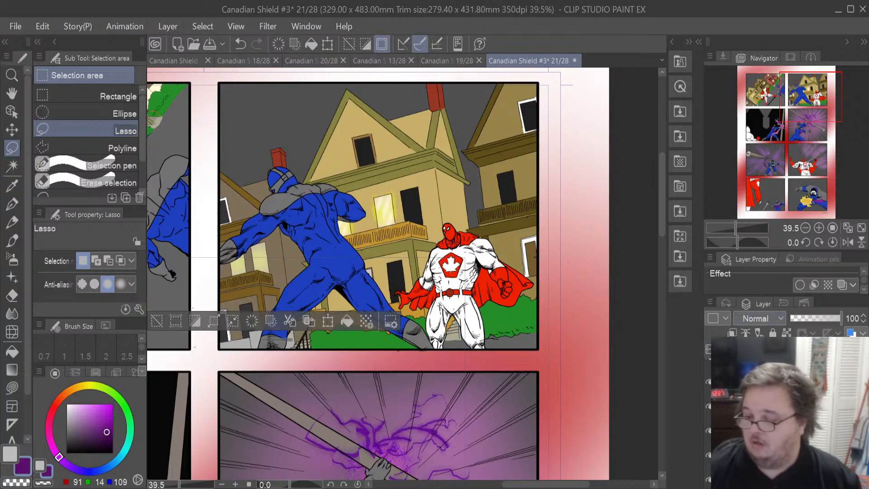
{"action": "key", "text": "ctrl+d"}
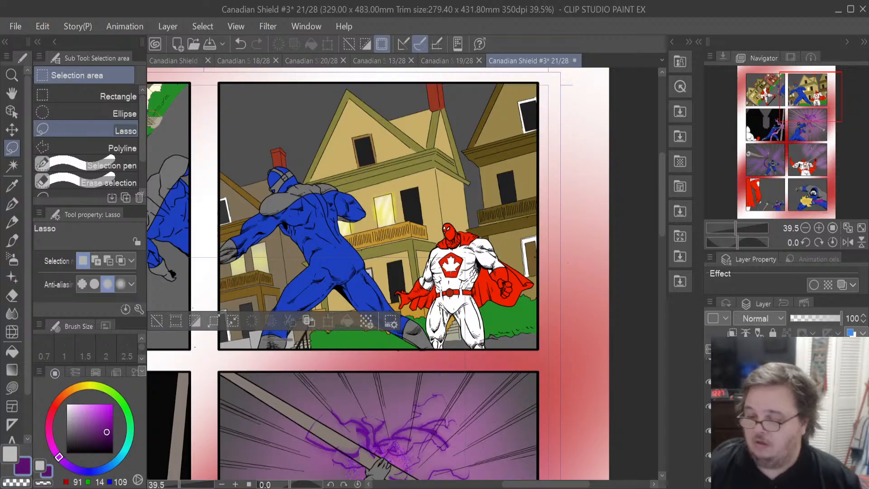
{"action": "left_click", "coordinate": [770, 430]}
{"action": "left_click_drag", "start_coordinate": [564, 485], "coordinate": [502, 486]}
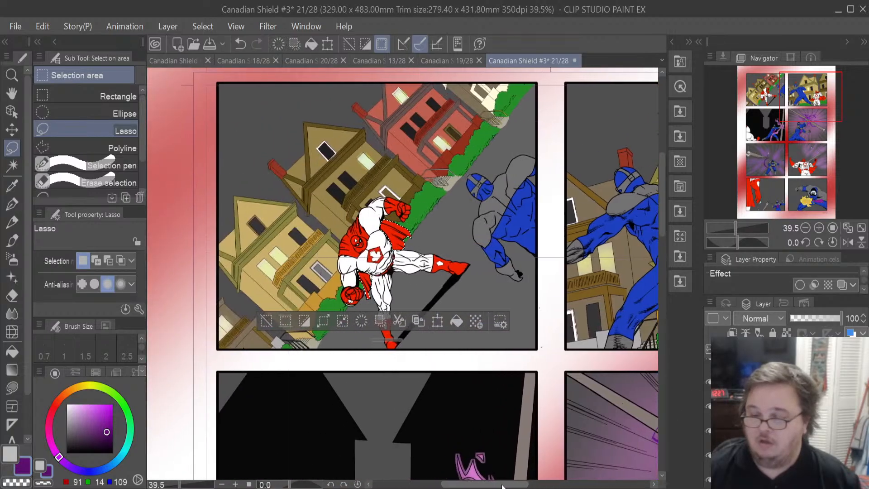
{"action": "scroll", "coordinate": [364, 278], "scroll_direction": "up", "scroll_amount": 2}
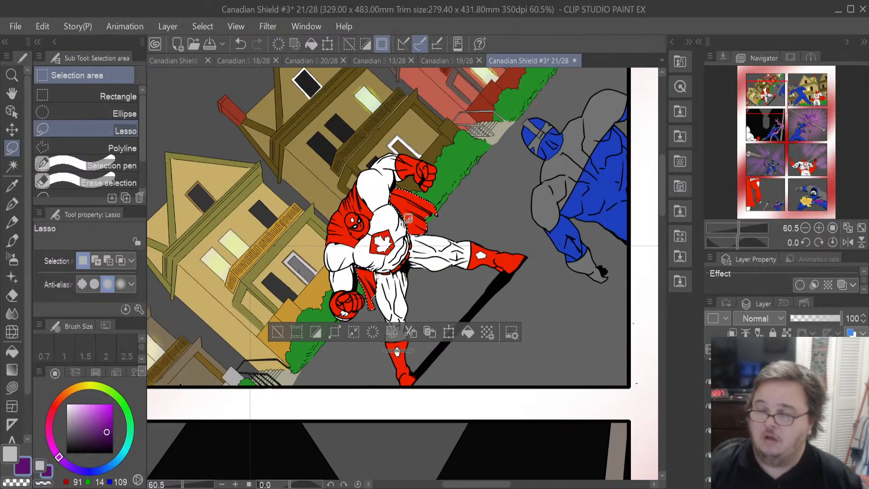
- Sample the dark red cape colour from page 20 with the Eyedropper and fill the cape selection on page 21 with it
{"action": "left_click", "coordinate": [452, 62]}
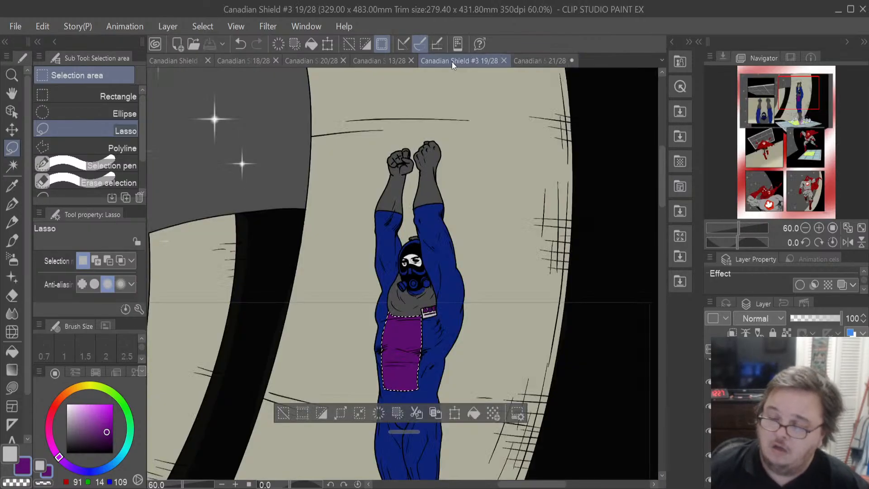
{"action": "left_click", "coordinate": [378, 64]}
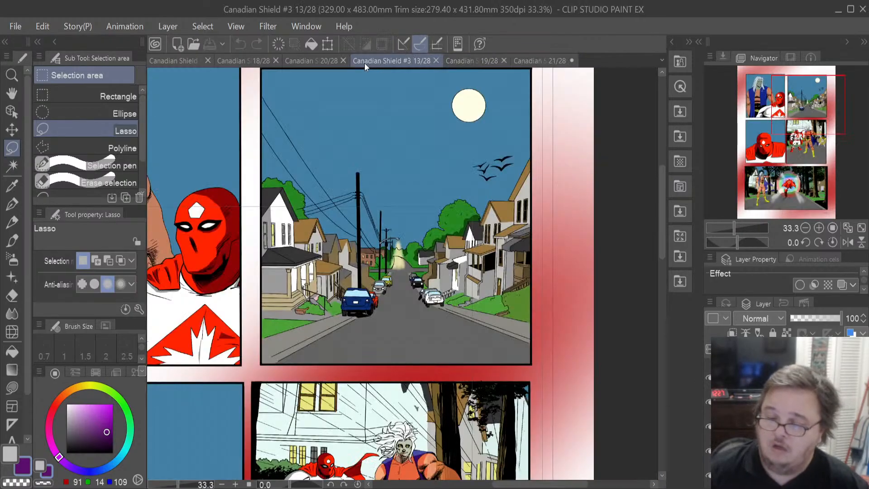
{"action": "left_click", "coordinate": [304, 61]}
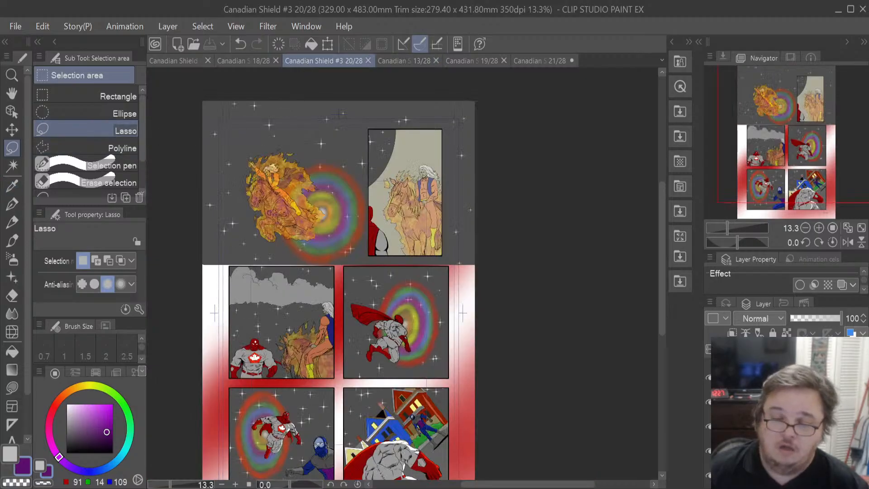
{"action": "left_click", "coordinate": [12, 186]}
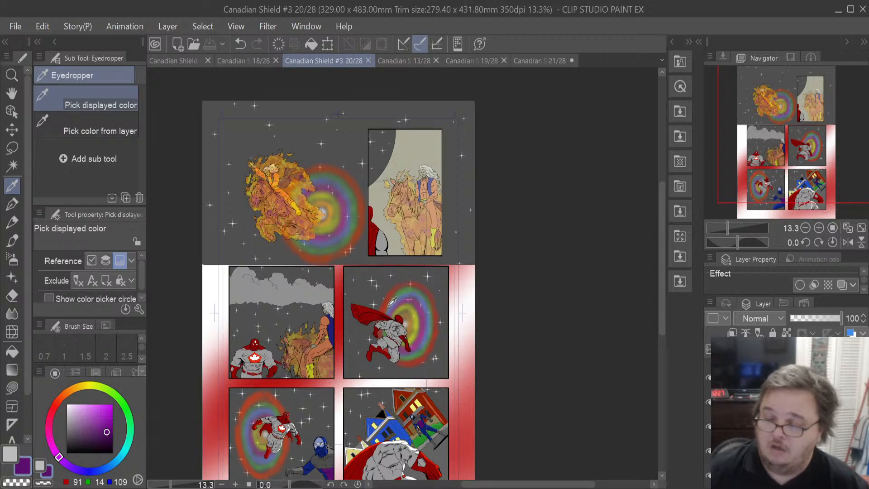
{"action": "scroll", "coordinate": [384, 353], "scroll_direction": "up", "scroll_amount": 2}
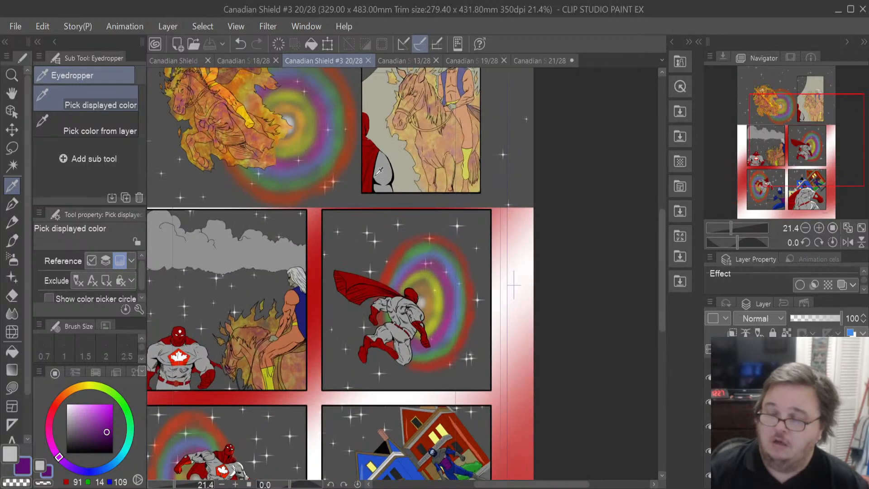
{"action": "scroll", "coordinate": [358, 129], "scroll_direction": "up", "scroll_amount": 3}
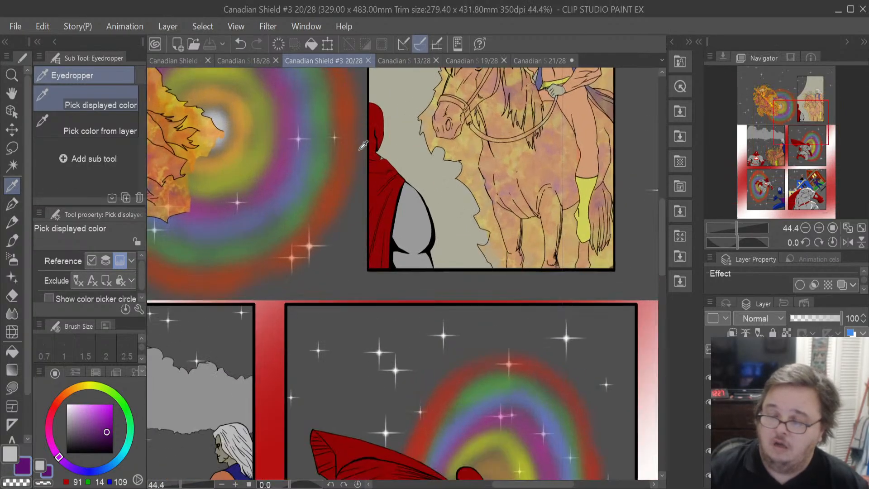
{"action": "left_click", "coordinate": [411, 233]}
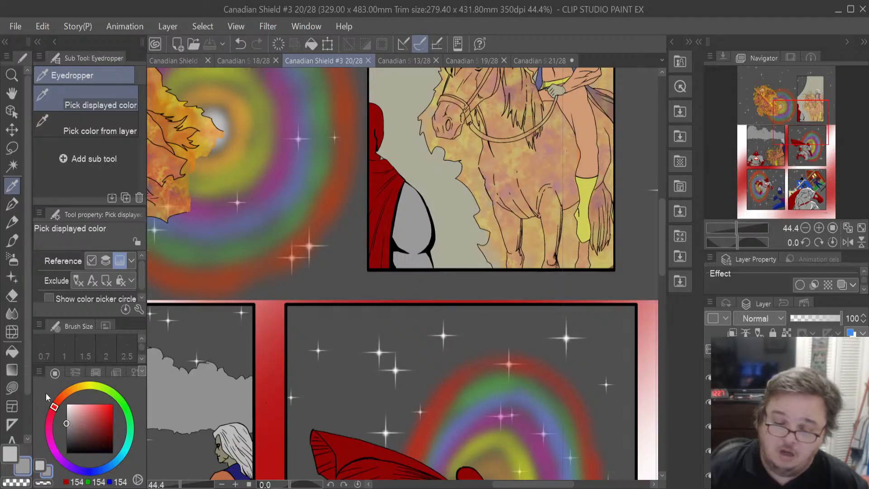
{"action": "left_click", "coordinate": [2, 453]}
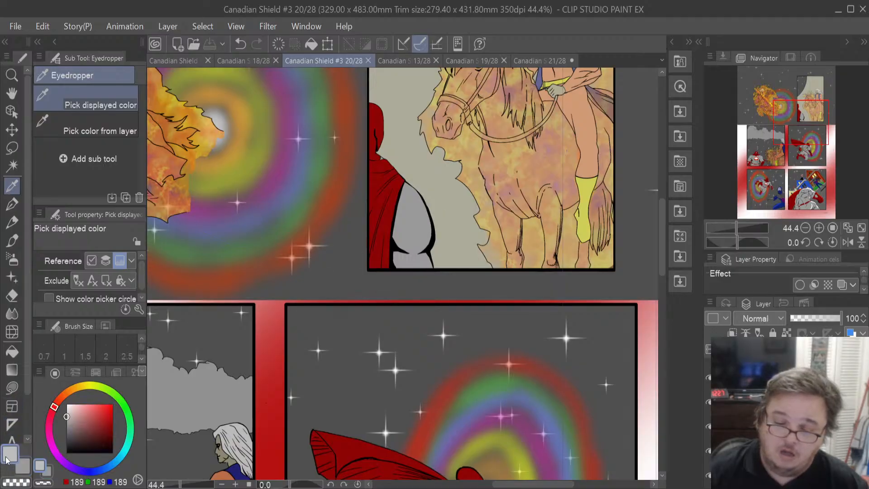
{"action": "left_click", "coordinate": [380, 190]}
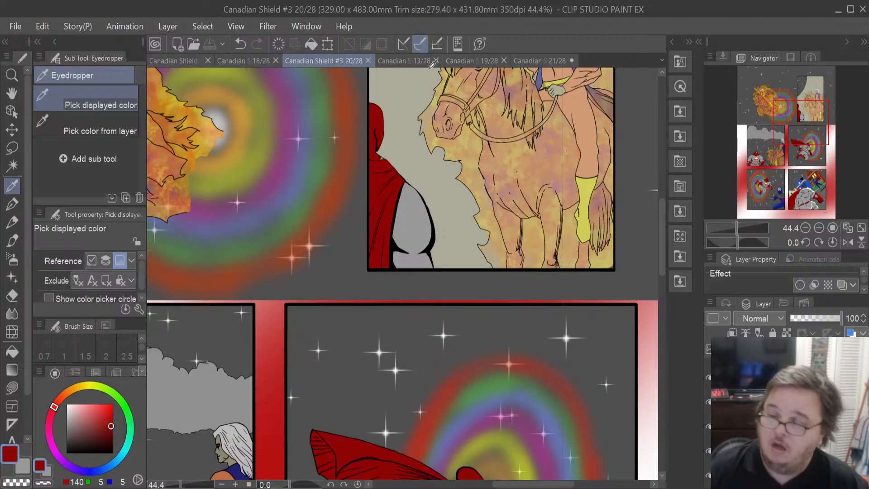
{"action": "left_click", "coordinate": [537, 63]}
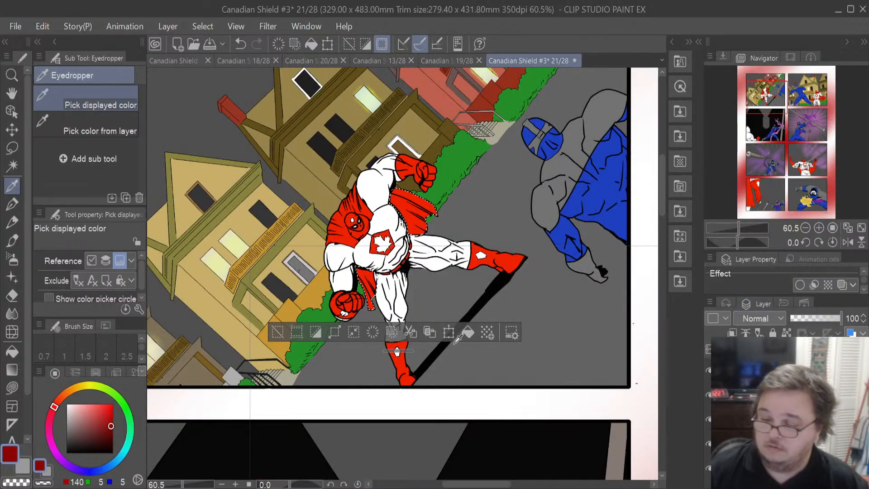
{"action": "left_click", "coordinate": [475, 335]}
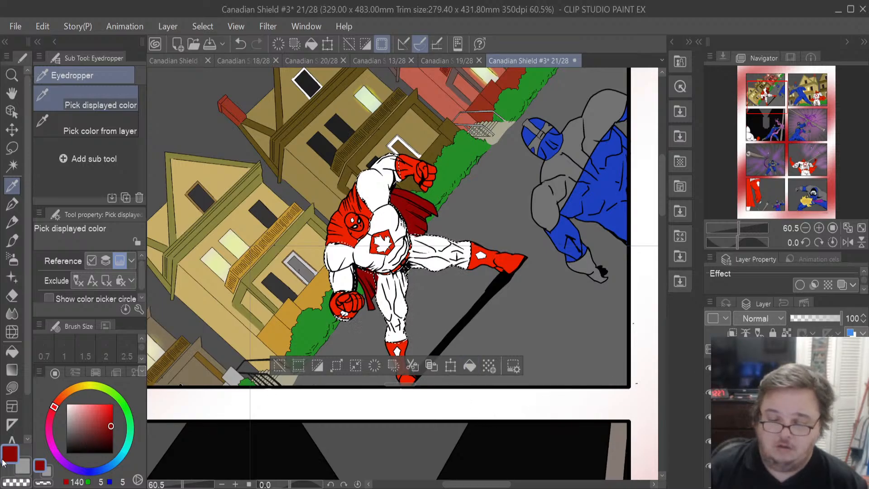
- Recolour the hero's costume in page 21's first panel, filling the white areas grey and the red areas dark red
{"action": "left_click", "coordinate": [22, 469]}
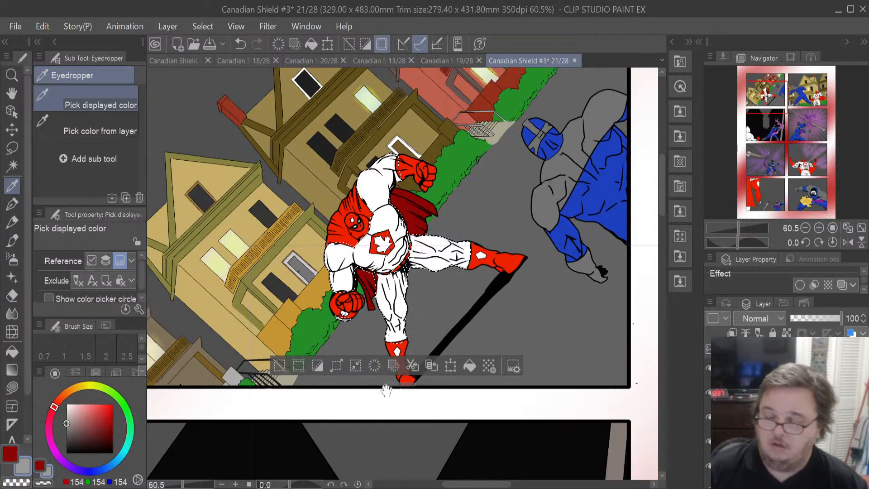
{"action": "left_click", "coordinate": [470, 365]}
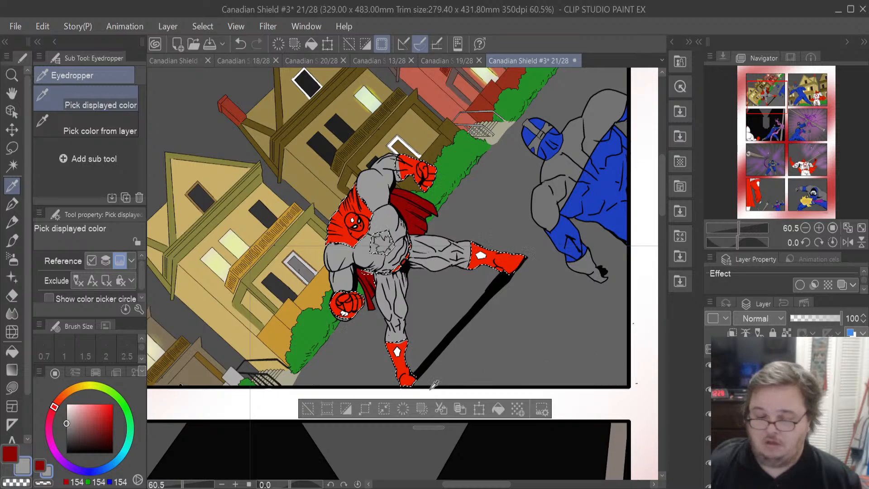
{"action": "left_click", "coordinate": [10, 452]}
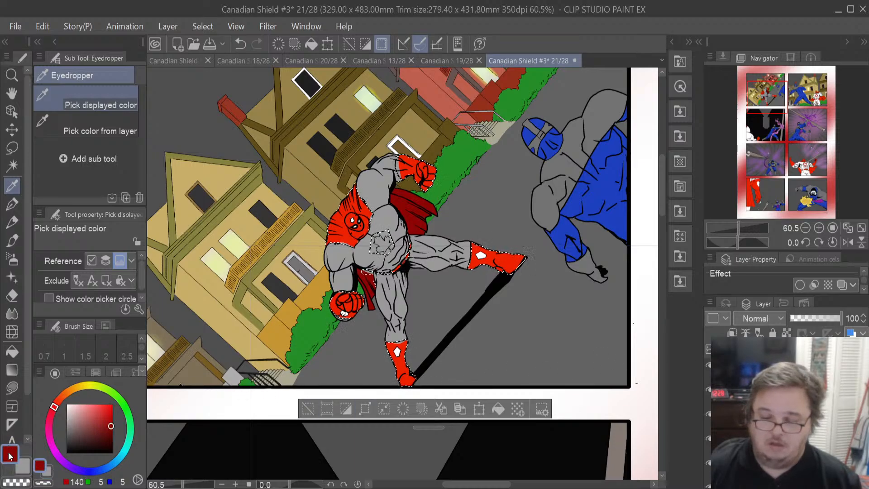
{"action": "left_click", "coordinate": [497, 411]}
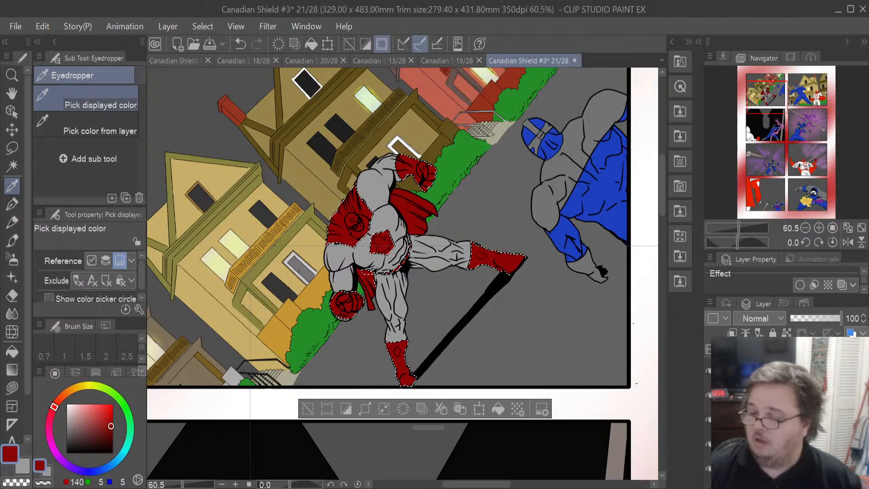
- Fill the hero's chest emblem and boot diamonds with the grey colour
{"action": "left_click", "coordinate": [677, 240]}
{"action": "scroll", "coordinate": [785, 412], "scroll_direction": "down", "scroll_amount": 5}
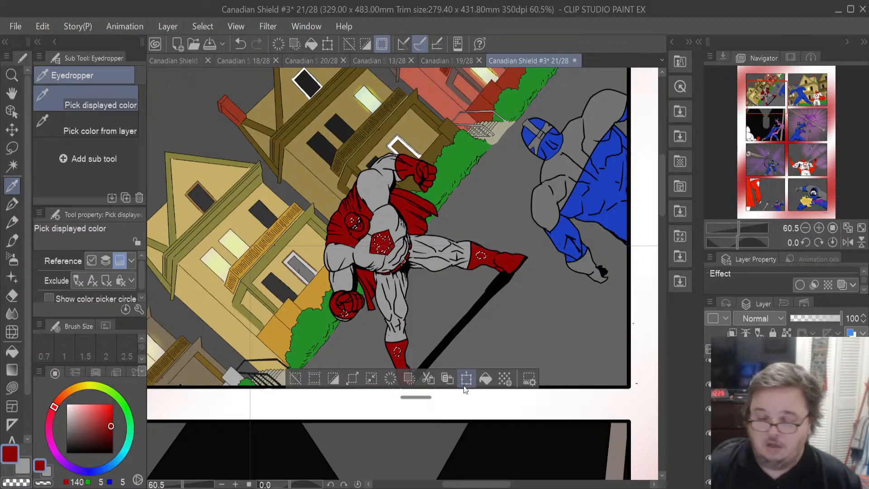
{"action": "left_click", "coordinate": [23, 467]}
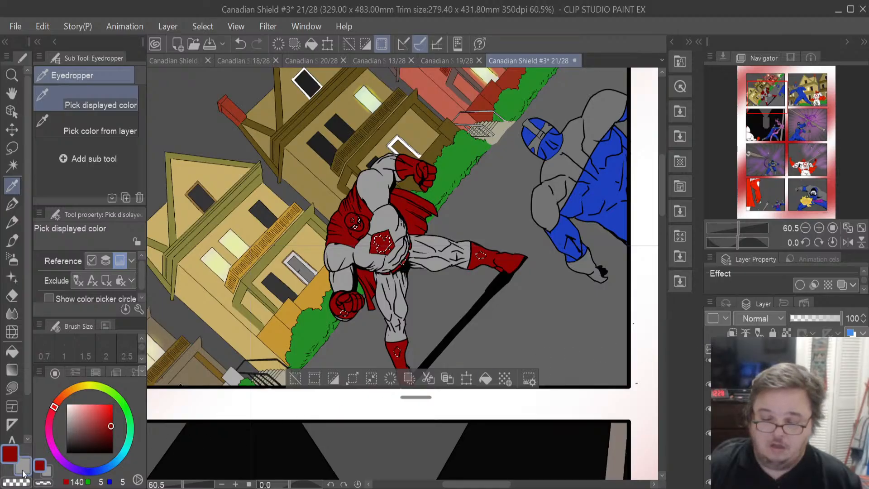
{"action": "left_click", "coordinate": [486, 378]}
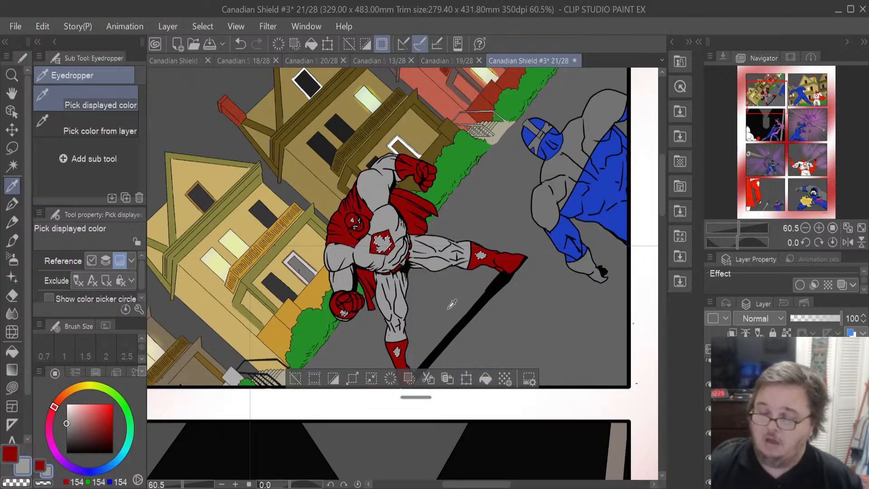
- Zoom in and erase the grey fill from the chest maple leaf with the Eraser to restore it white
{"action": "scroll", "coordinate": [452, 306], "scroll_direction": "up", "scroll_amount": 3}
{"action": "scroll", "coordinate": [452, 304], "scroll_direction": "up", "scroll_amount": 1}
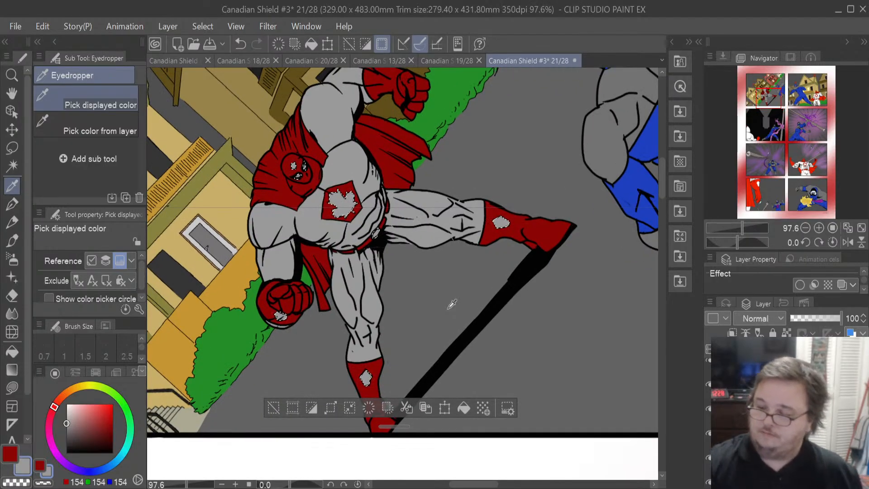
{"action": "scroll", "coordinate": [661, 190], "scroll_direction": "up", "scroll_amount": 3}
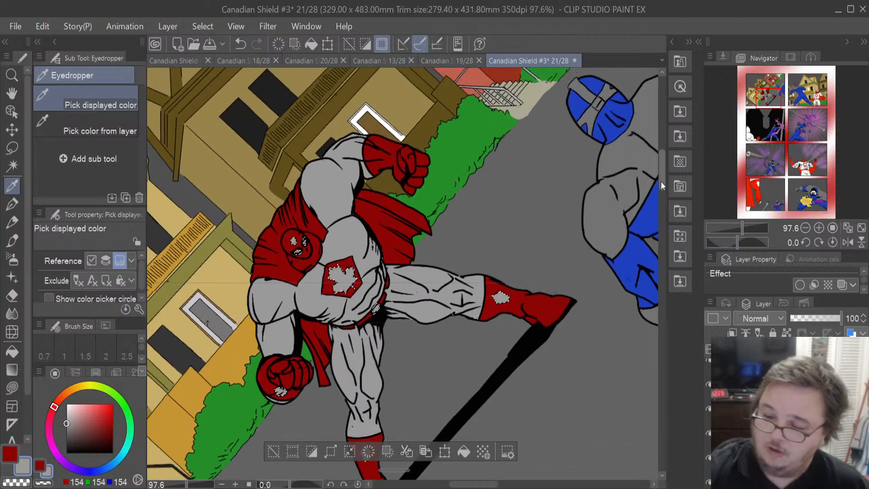
{"action": "left_click", "coordinate": [18, 295]}
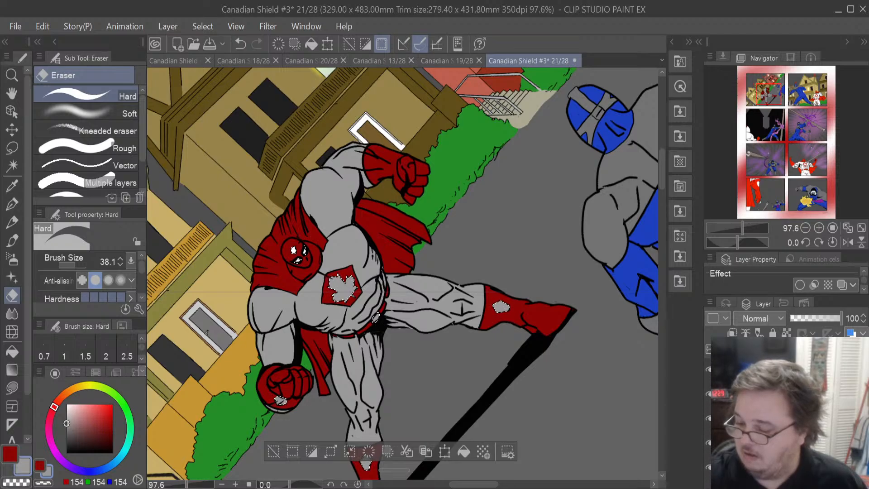
{"action": "key", "text": "ctrl+z"}
{"action": "key", "text": "ctrl+y"}
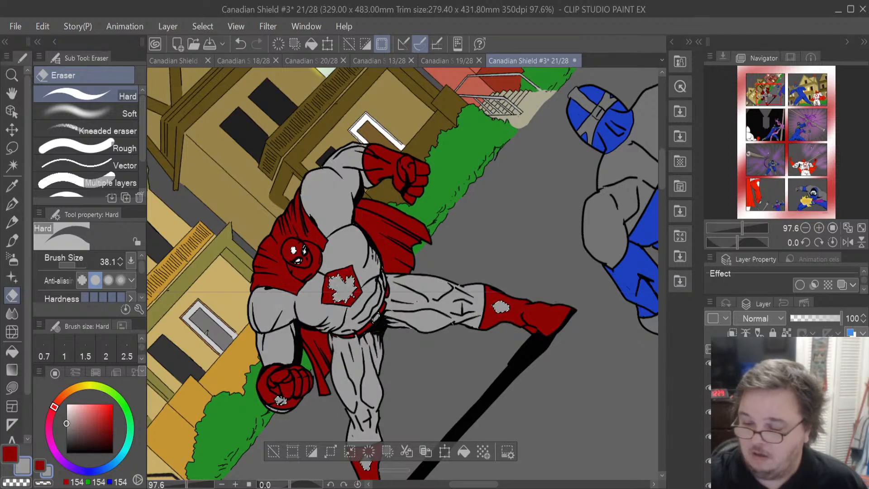
{"action": "left_click_drag", "start_coordinate": [358, 284], "coordinate": [343, 301]}
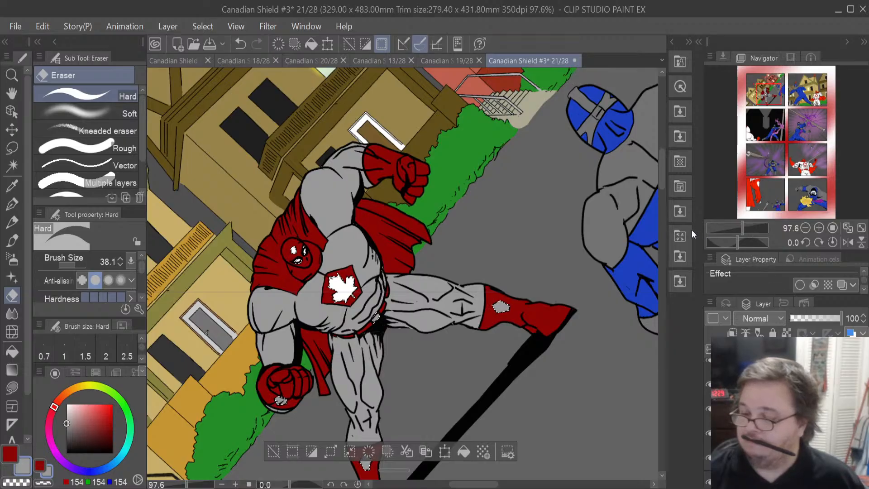
- On the red fill layer, erase dark red along the cape, gloves and boots to reveal bright red highlights
{"action": "left_click", "coordinate": [742, 404], "text": "ctrl"}
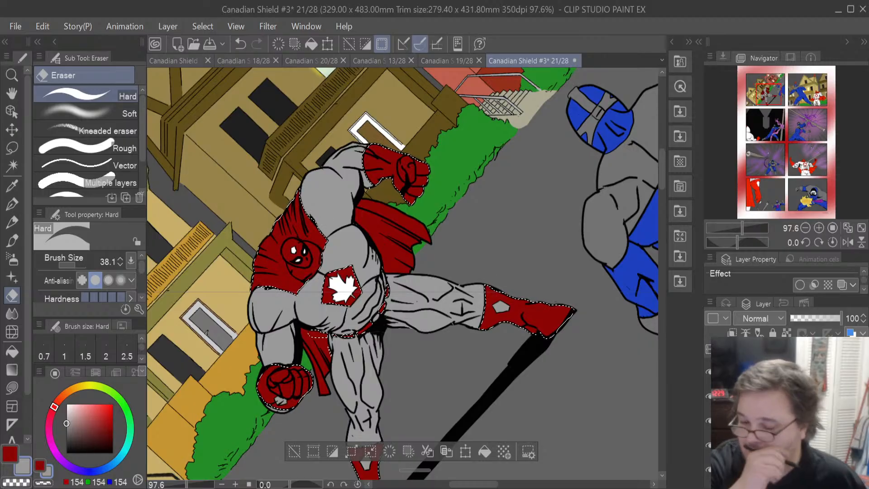
{"action": "left_click_drag", "start_coordinate": [351, 305], "coordinate": [347, 268]}
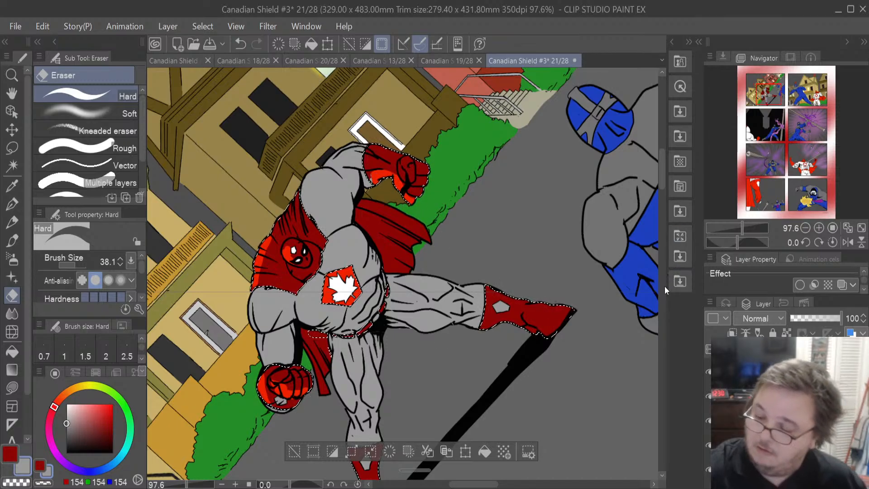
{"action": "scroll", "coordinate": [661, 175], "scroll_direction": "down", "scroll_amount": 3}
{"action": "scroll", "coordinate": [661, 174], "scroll_direction": "down", "scroll_amount": 5}
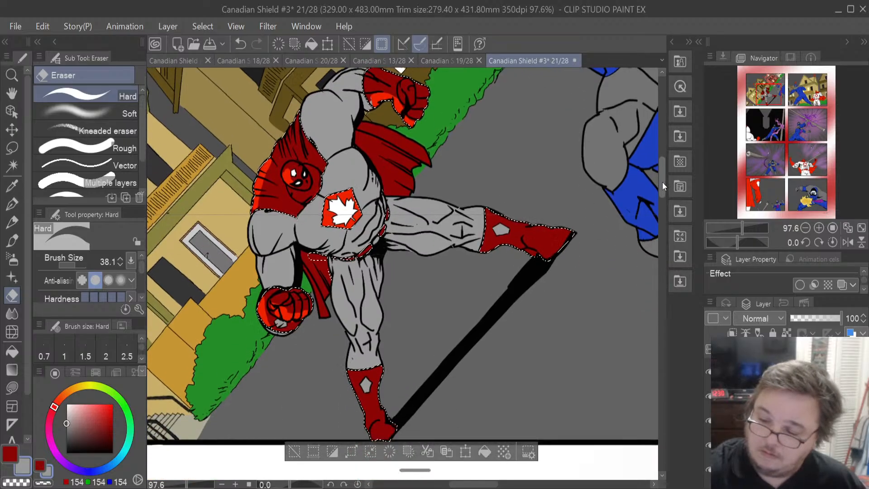
{"action": "mouse_move", "coordinate": [510, 220]}
{"action": "left_mouse_down"}
{"action": "mouse_move", "coordinate": [558, 228]}
{"action": "mouse_move", "coordinate": [536, 227]}
{"action": "mouse_move", "coordinate": [560, 222]}
{"action": "left_mouse_up"}
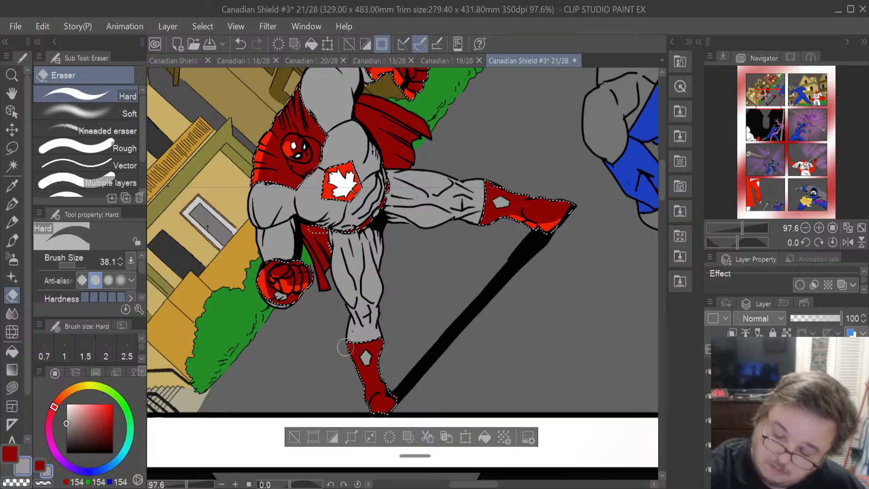
{"action": "left_click_drag", "start_coordinate": [346, 342], "coordinate": [352, 362]}
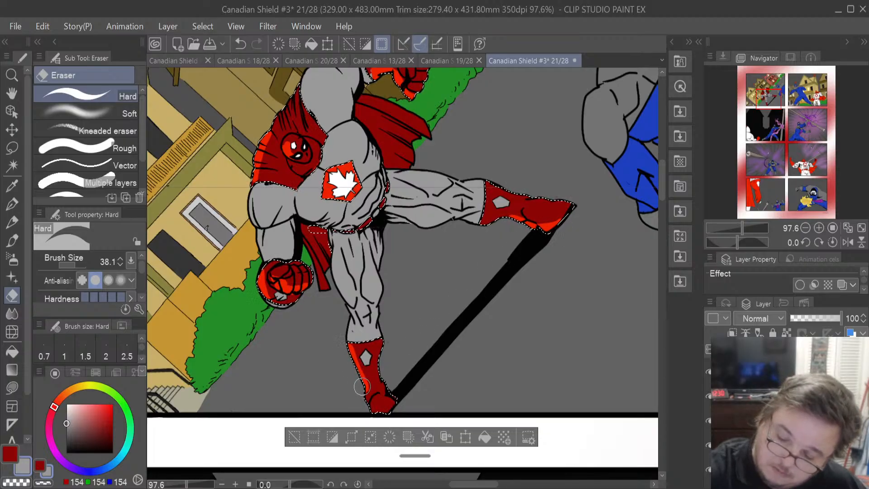
{"action": "left_click_drag", "start_coordinate": [369, 403], "coordinate": [381, 411]}
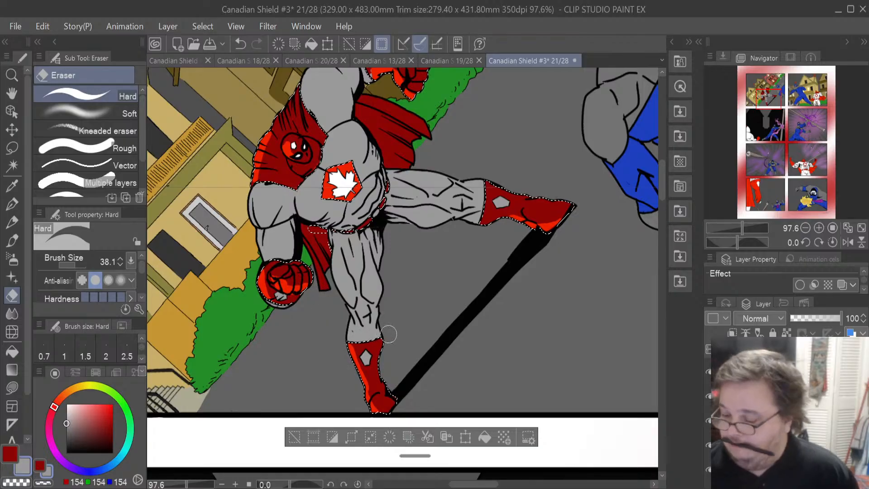
- On the grey fill layer, erase grey along the hero's shoulders, arms and legs to reveal white highlights
{"action": "left_click", "coordinate": [745, 396], "text": "ctrl"}
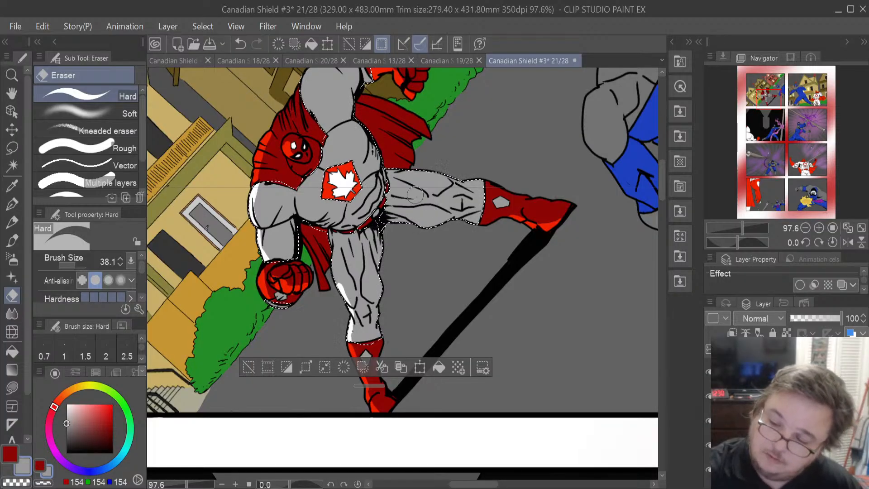
{"action": "left_click_drag", "start_coordinate": [361, 159], "coordinate": [360, 128]}
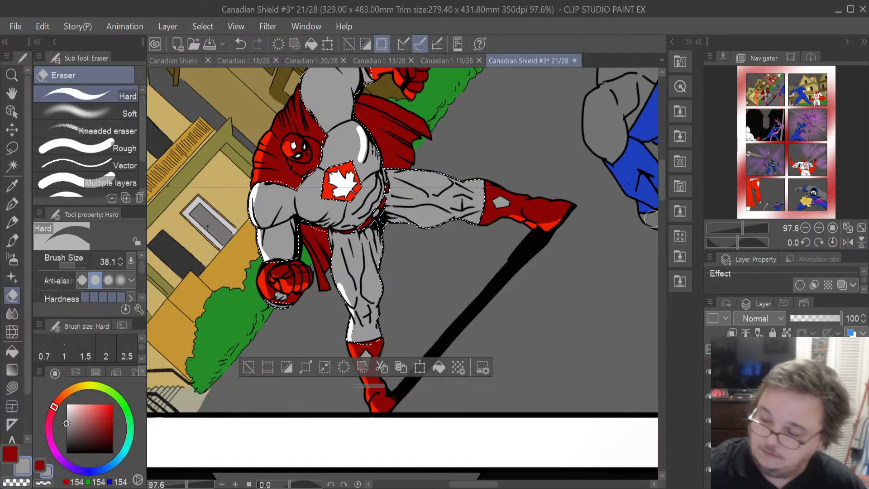
{"action": "left_click_drag", "start_coordinate": [660, 185], "coordinate": [659, 169]}
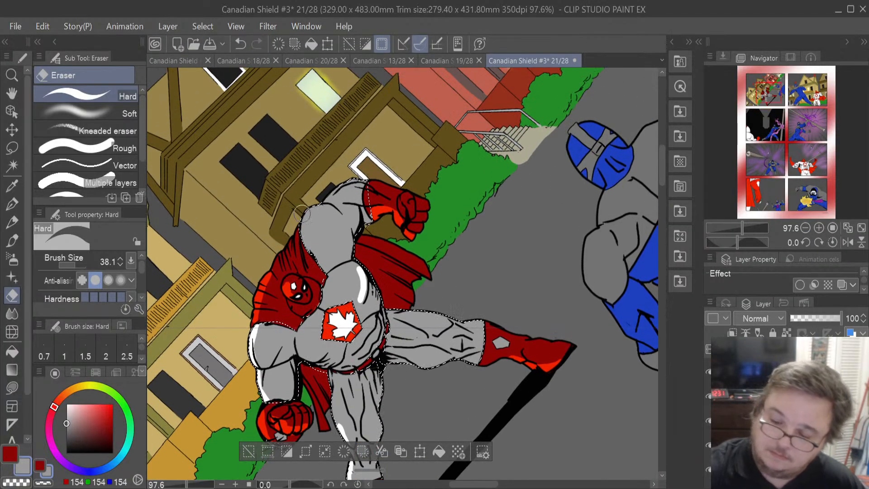
{"action": "mouse_move", "coordinate": [308, 229]}
{"action": "left_mouse_down"}
{"action": "mouse_move", "coordinate": [310, 242]}
{"action": "mouse_move", "coordinate": [318, 210]}
{"action": "left_mouse_up"}
{"action": "left_click_drag", "start_coordinate": [303, 247], "coordinate": [312, 263]}
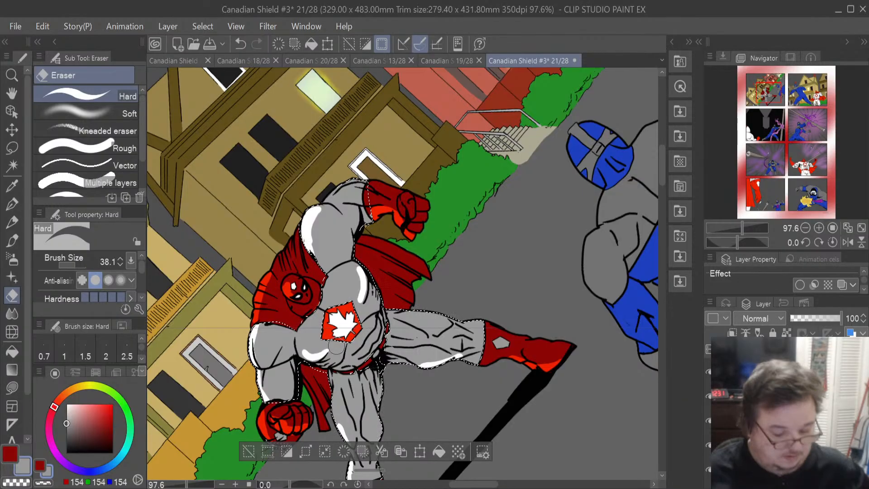
{"action": "key", "text": "ctrl+z"}
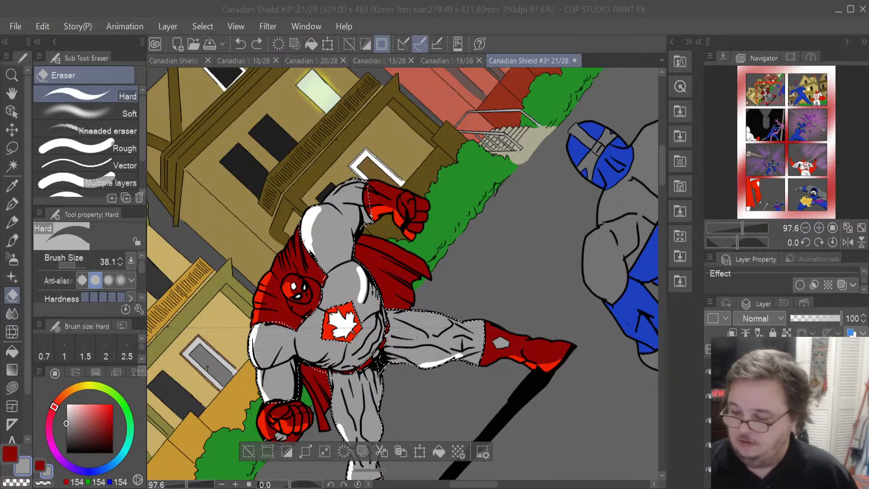
{"action": "mouse_move", "coordinate": [662, 178]}
{"action": "left_mouse_down"}
{"action": "mouse_move", "coordinate": [663, 192]}
{"action": "mouse_move", "coordinate": [663, 184]}
{"action": "left_mouse_up"}
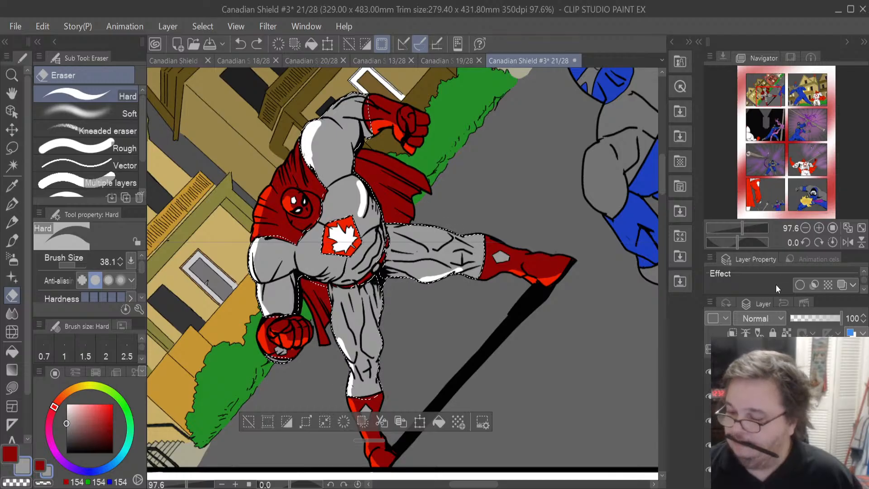
{"action": "key", "text": "ctrl+y"}
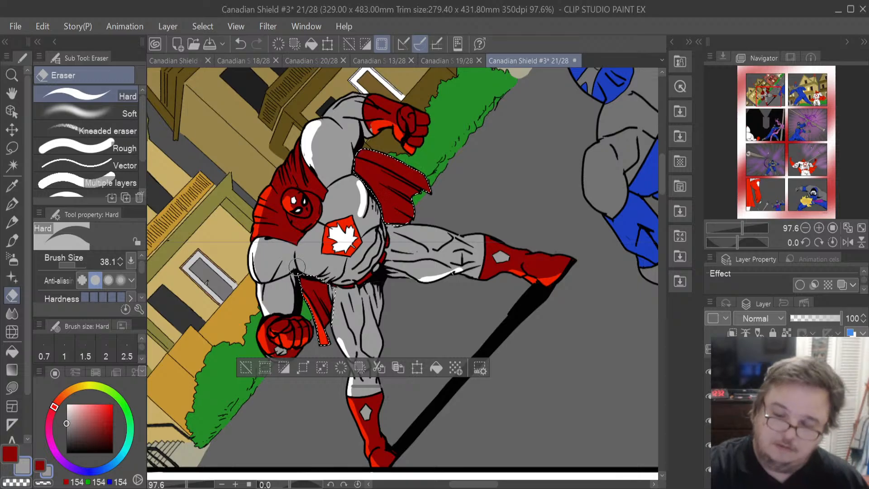
- Clear the selection with the Lasso tool and zoom out to review the whole first panel
{"action": "left_click", "coordinate": [12, 148]}
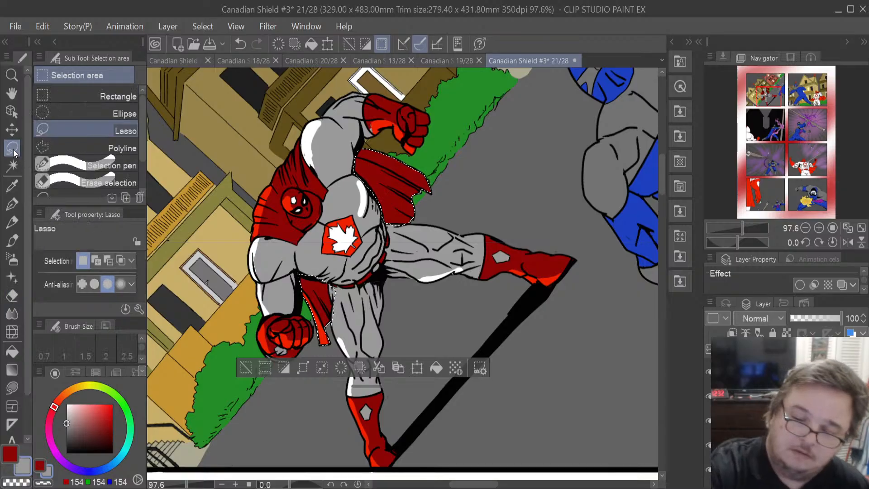
{"action": "left_click", "coordinate": [505, 320]}
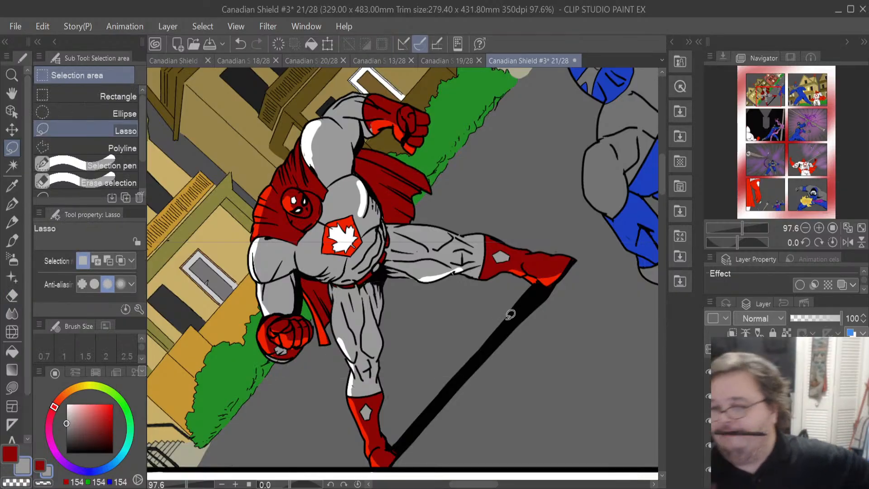
{"action": "scroll", "coordinate": [485, 321], "scroll_direction": "down", "scroll_amount": 2}
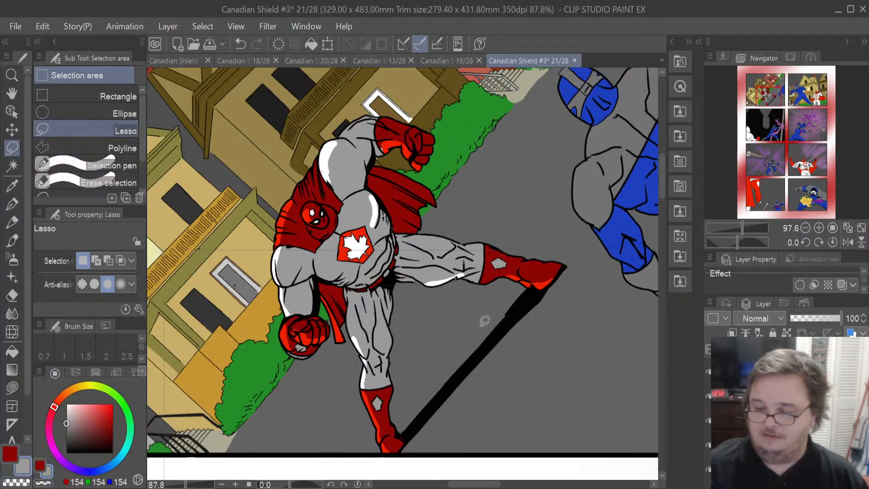
{"action": "scroll", "coordinate": [485, 321], "scroll_direction": "down", "scroll_amount": 3}
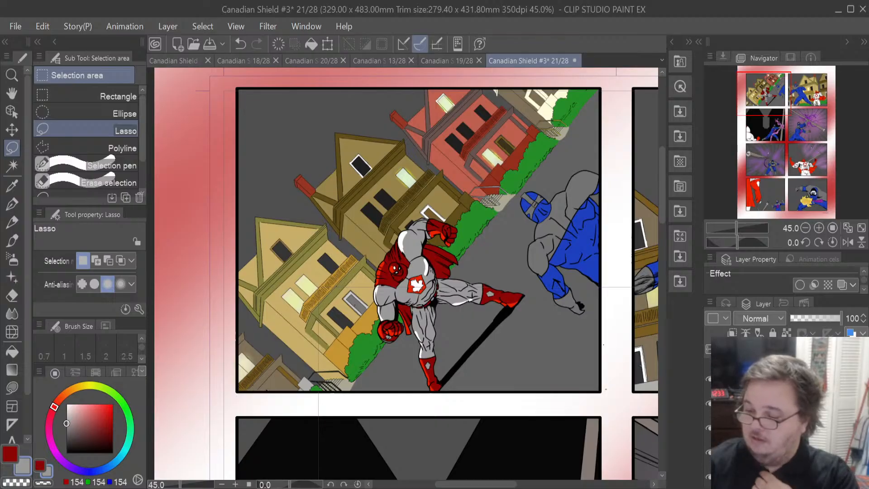
{"action": "left_click", "coordinate": [779, 453]}
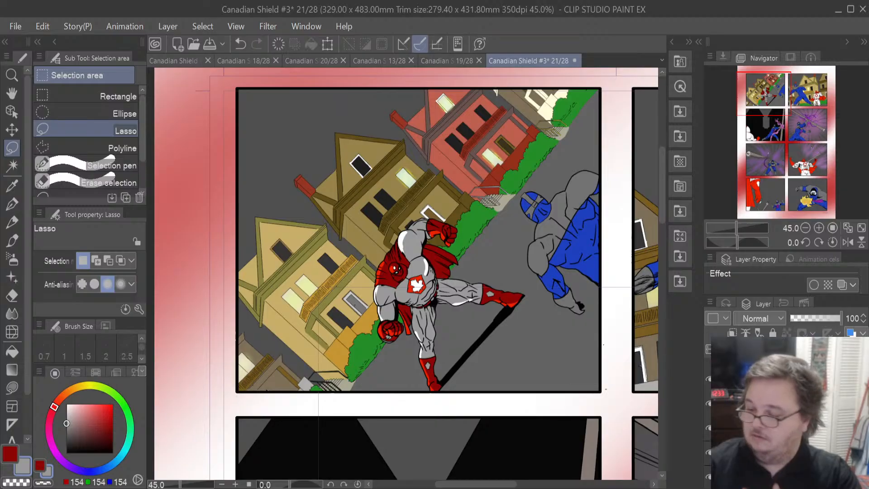
{"action": "scroll", "coordinate": [785, 412], "scroll_direction": "up", "scroll_amount": 2}
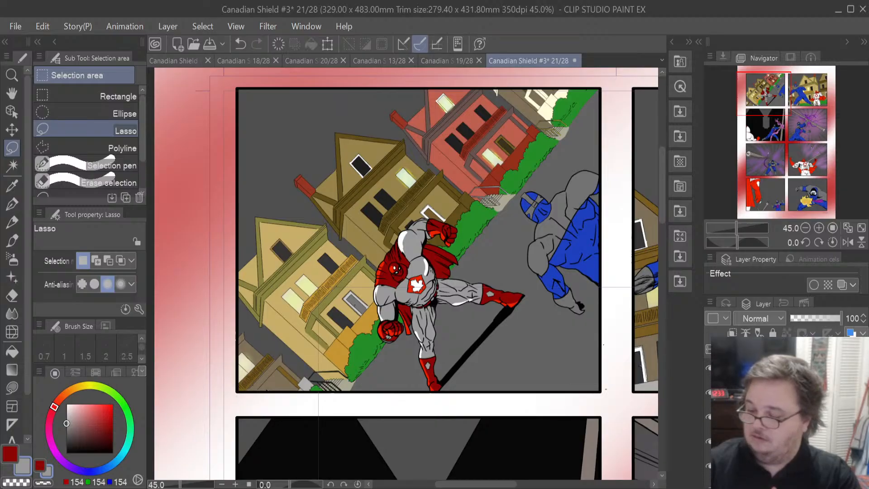
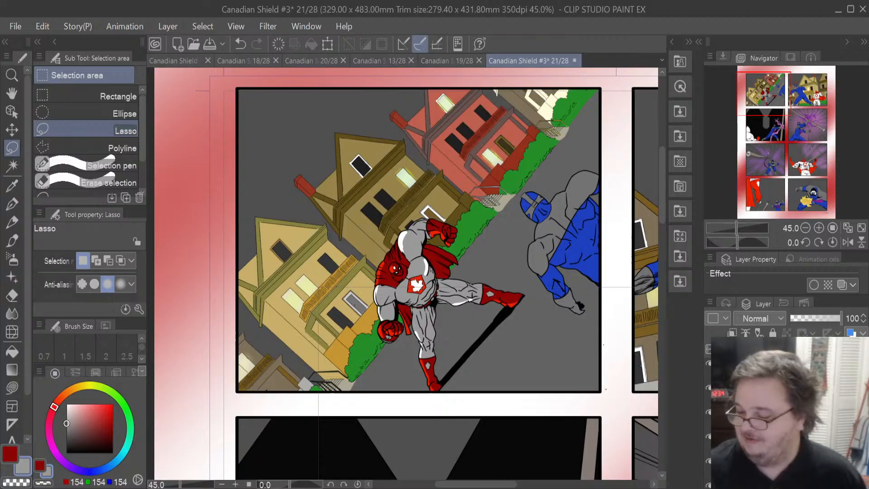
- Reselect the hero's area in the second panel and fill his cape with dark red (140, 5, 5)
{"action": "scroll", "coordinate": [787, 416], "scroll_direction": "down", "scroll_amount": 1}
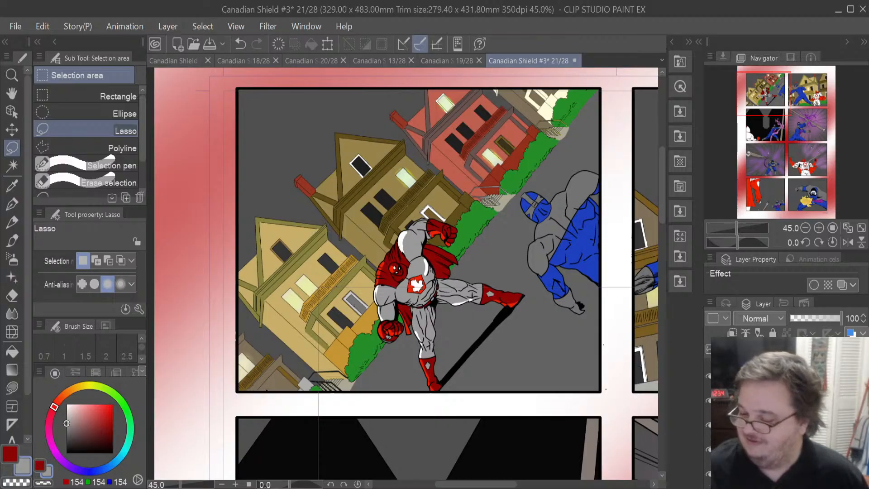
{"action": "scroll", "coordinate": [786, 416], "scroll_direction": "down", "scroll_amount": 1}
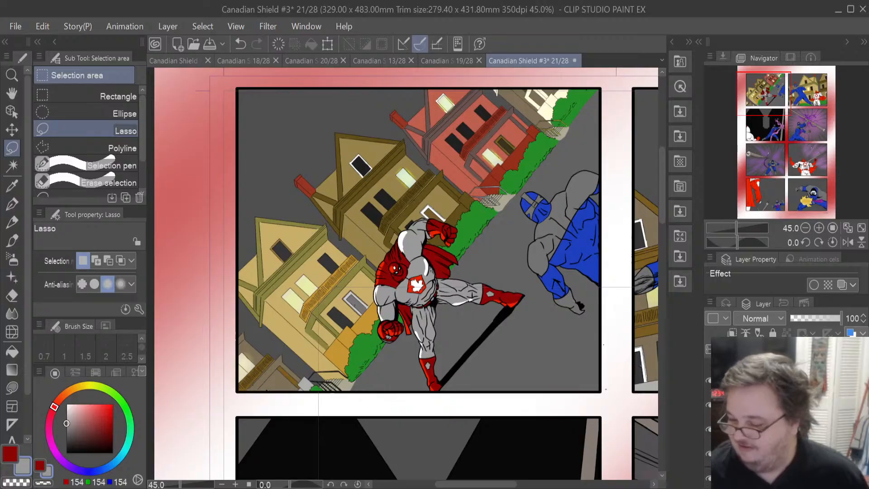
{"action": "left_click", "coordinate": [786, 416]}
{"action": "scroll", "coordinate": [786, 416], "scroll_direction": "down", "scroll_amount": 1}
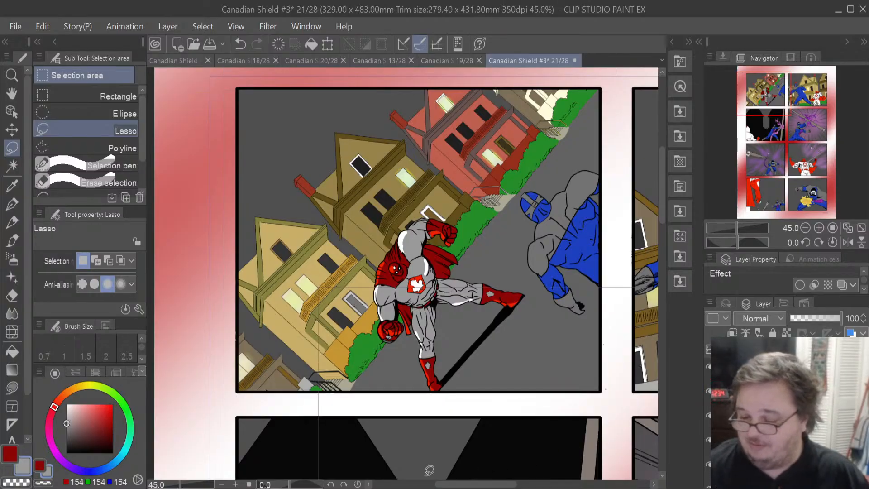
{"action": "left_click_drag", "start_coordinate": [477, 484], "coordinate": [536, 484]}
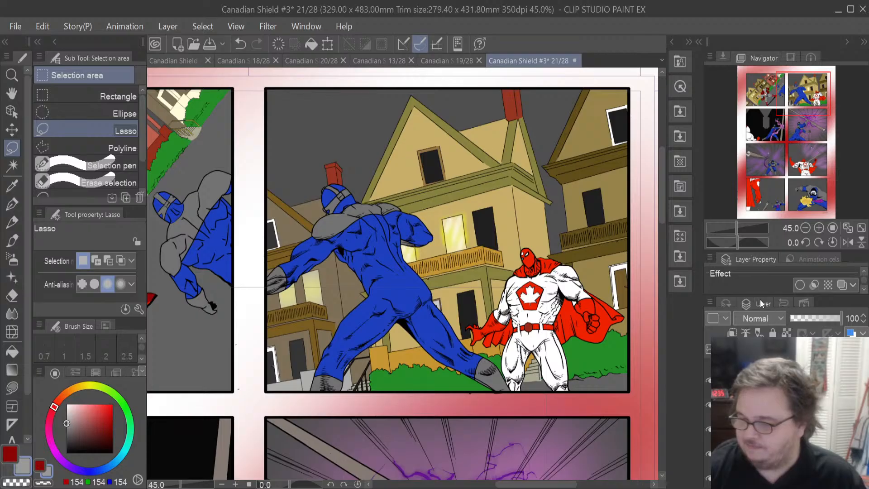
{"action": "key", "text": "ctrl+shift+d"}
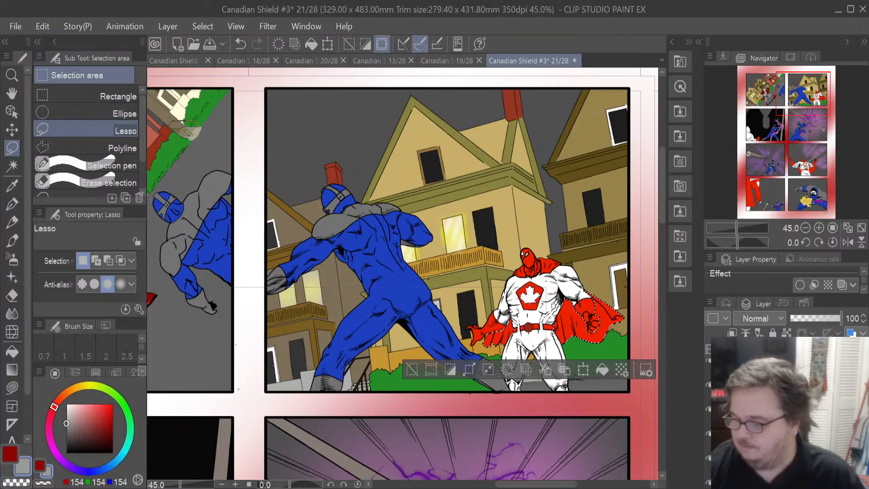
{"action": "left_click", "coordinate": [778, 424]}
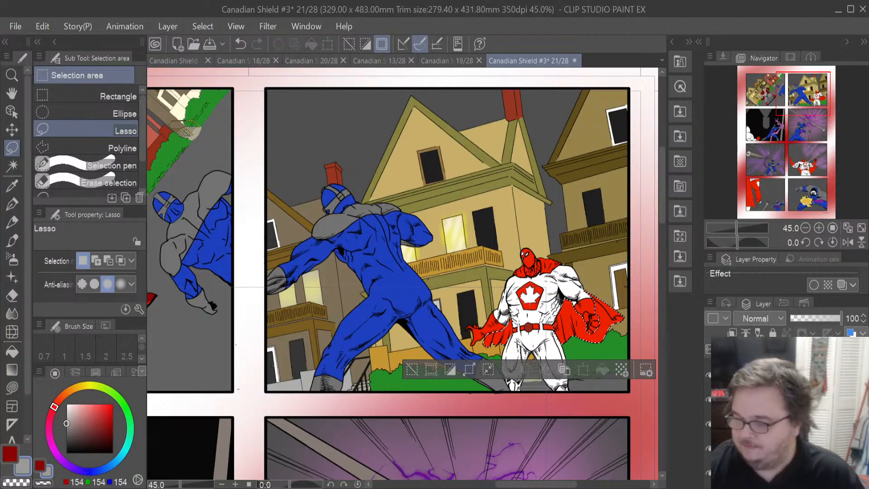
{"action": "left_click", "coordinate": [779, 448]}
{"action": "left_click", "coordinate": [10, 455]}
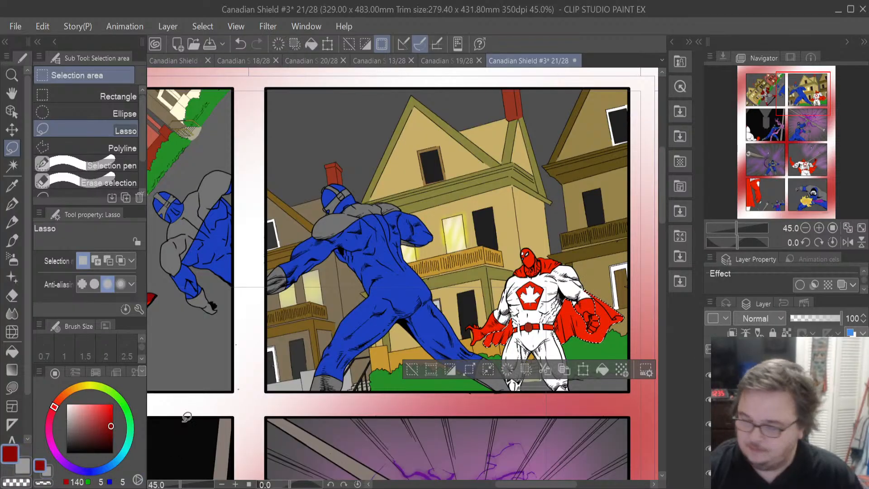
{"action": "left_click", "coordinate": [601, 369]}
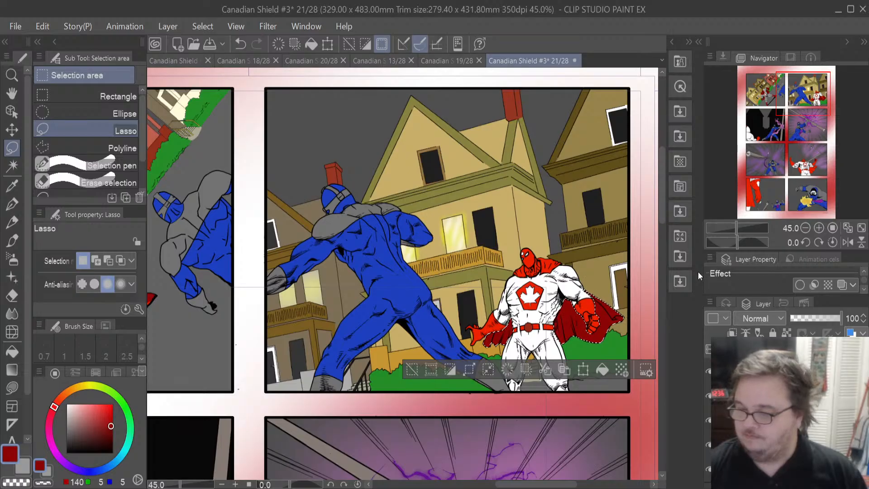
- On the grey fill layer, fill the hero's selected body with grey (154, 154, 154)
{"action": "left_click", "coordinate": [742, 419], "text": "ctrl"}
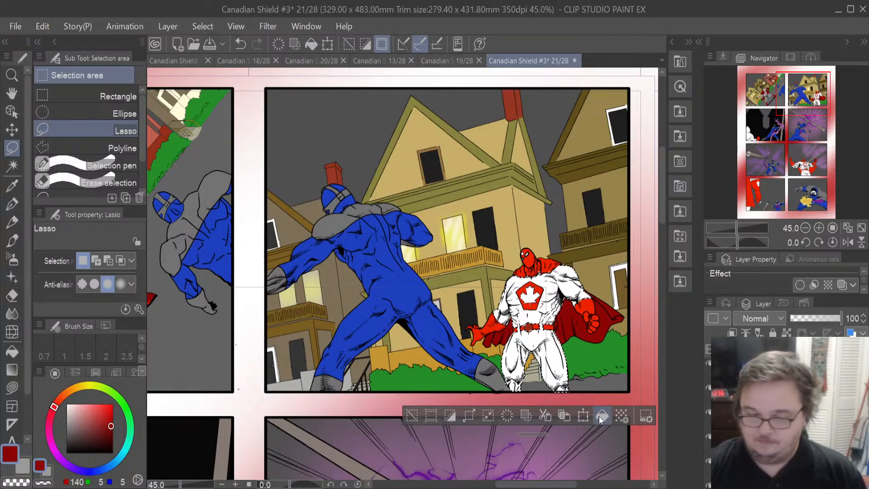
{"action": "left_click", "coordinate": [22, 466]}
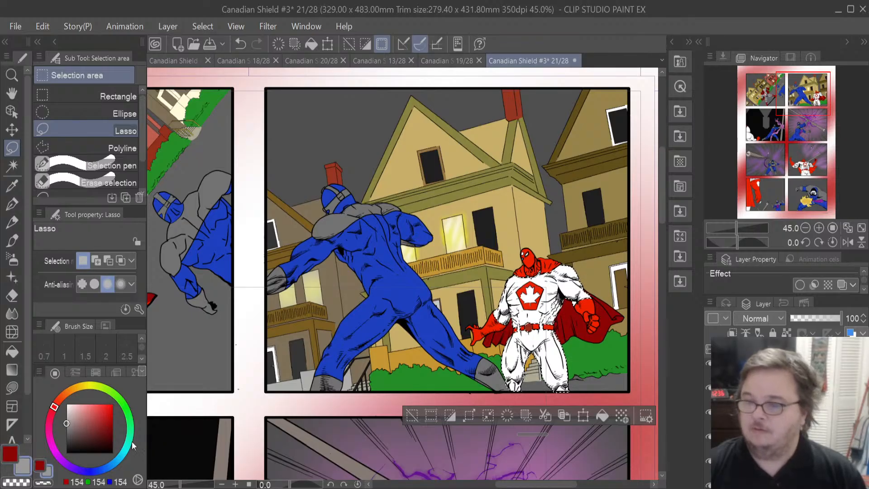
{"action": "left_click", "coordinate": [601, 416]}
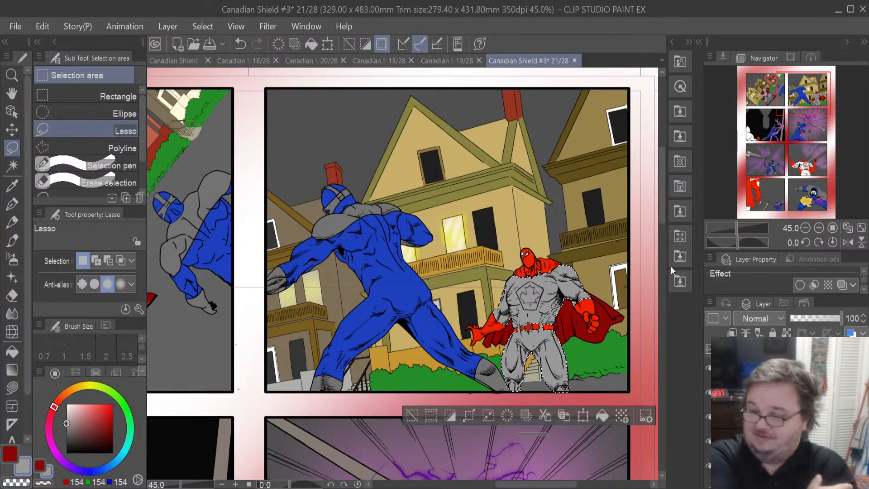
{"action": "key", "text": "ctrl+z"}
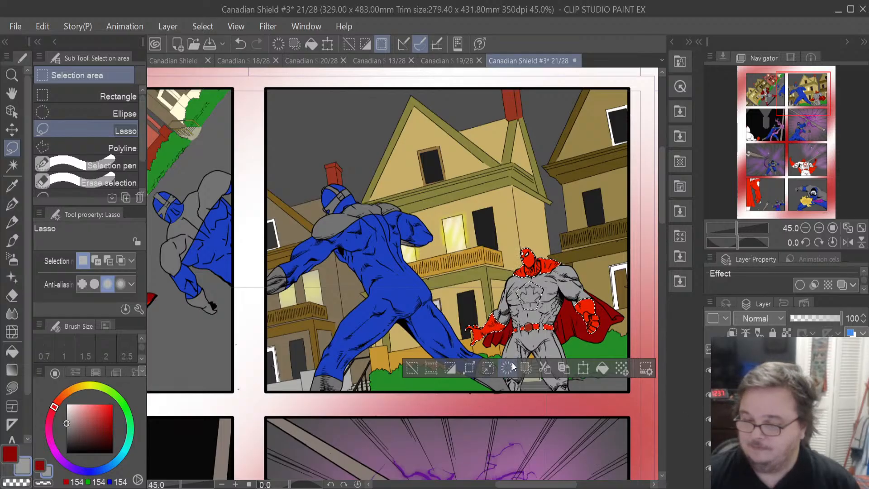
{"action": "left_click", "coordinate": [599, 368]}
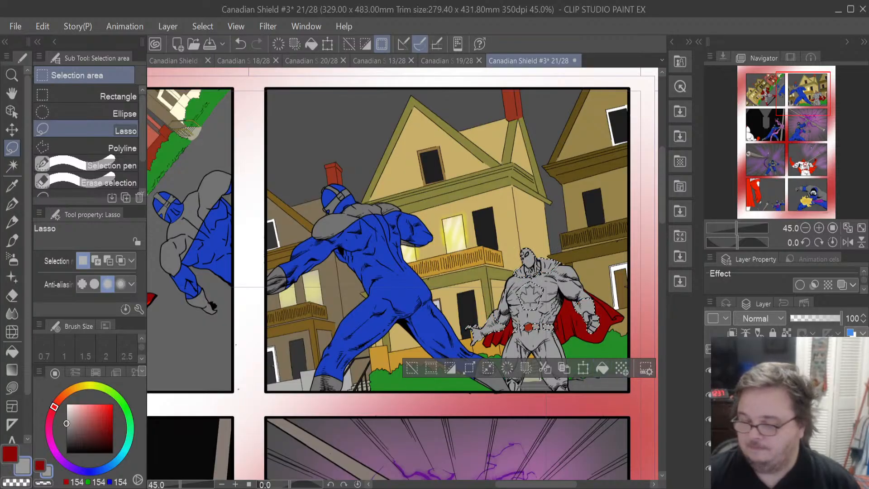
{"action": "key", "text": "ctrl+z"}
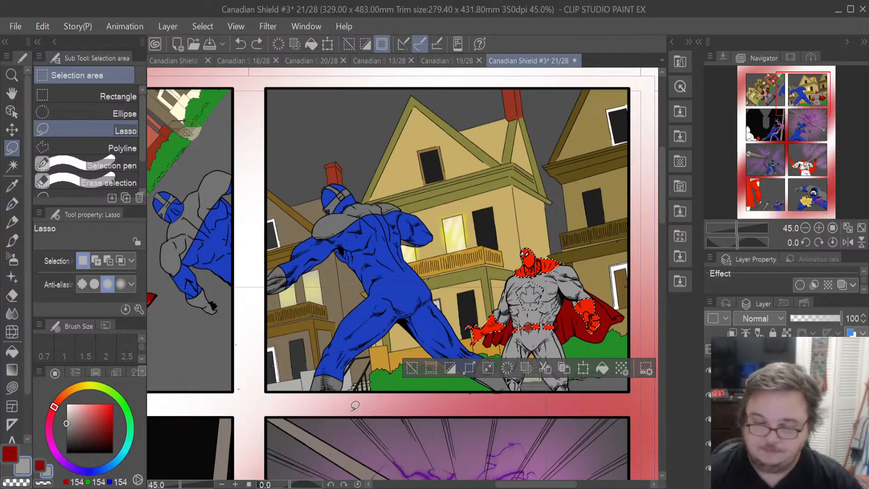
- Fill the hero's chest emblem with dark red (140, 5, 5) on the red fill layer
{"action": "left_click", "coordinate": [12, 453]}
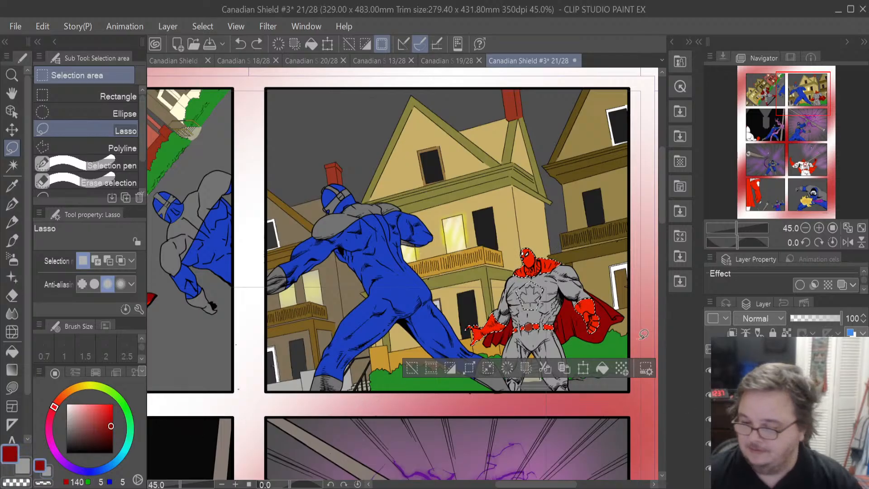
{"action": "left_click", "coordinate": [600, 370]}
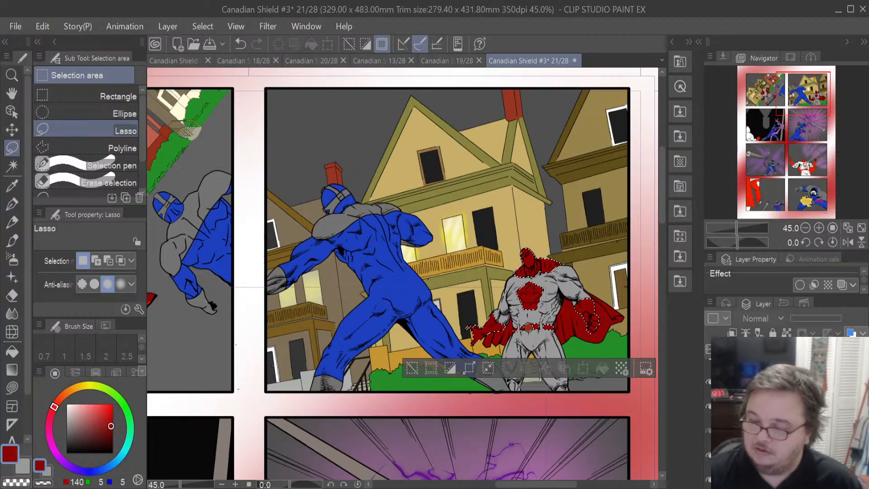
{"action": "left_click", "coordinate": [709, 430]}
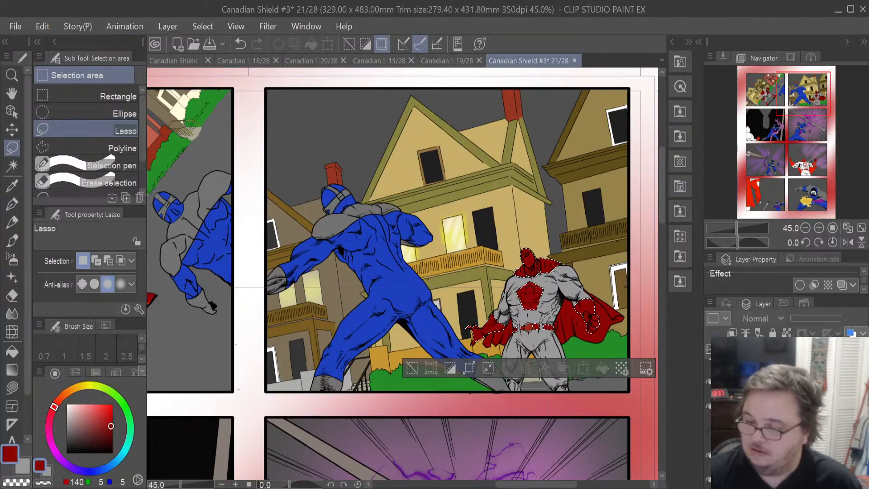
{"action": "left_click", "coordinate": [709, 430]}
{"action": "left_click", "coordinate": [709, 431]}
{"action": "left_click", "coordinate": [709, 430]}
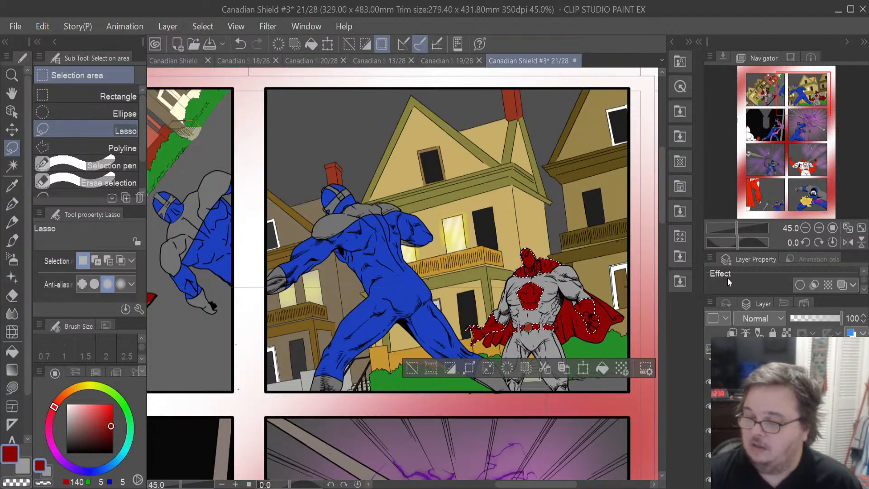
{"action": "left_click", "coordinate": [672, 278]}
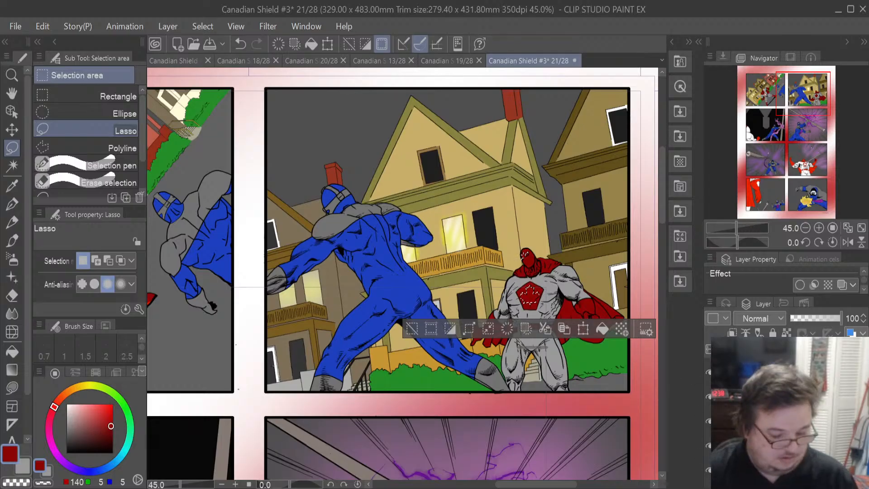
{"action": "key", "text": "ctrl+z"}
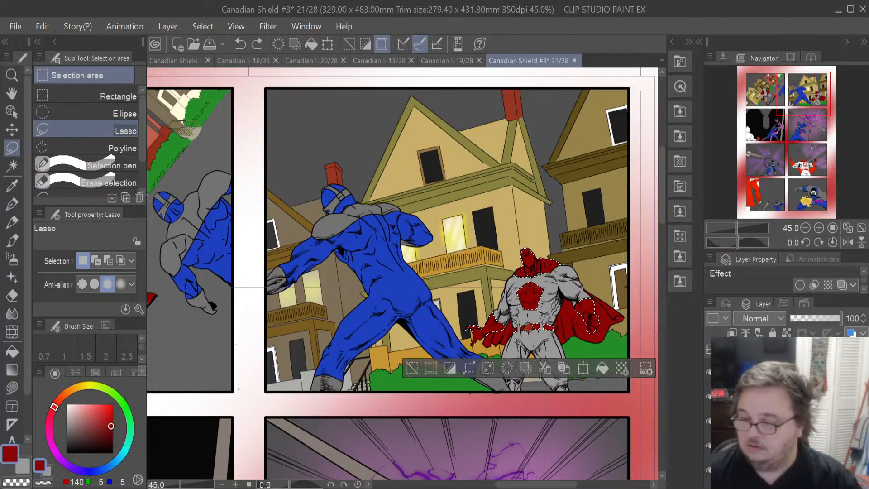
{"action": "key", "text": "ctrl+z"}
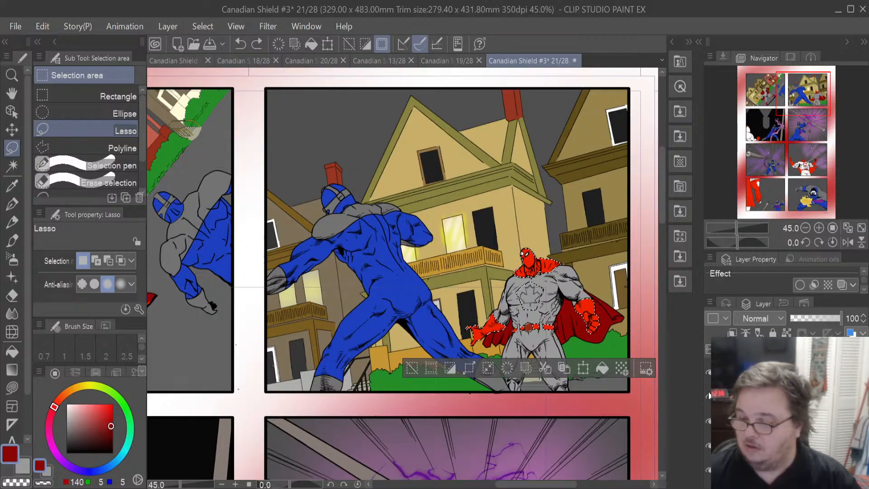
{"action": "key", "text": "ctrl+z"}
{"action": "key", "text": "ctrl+y"}
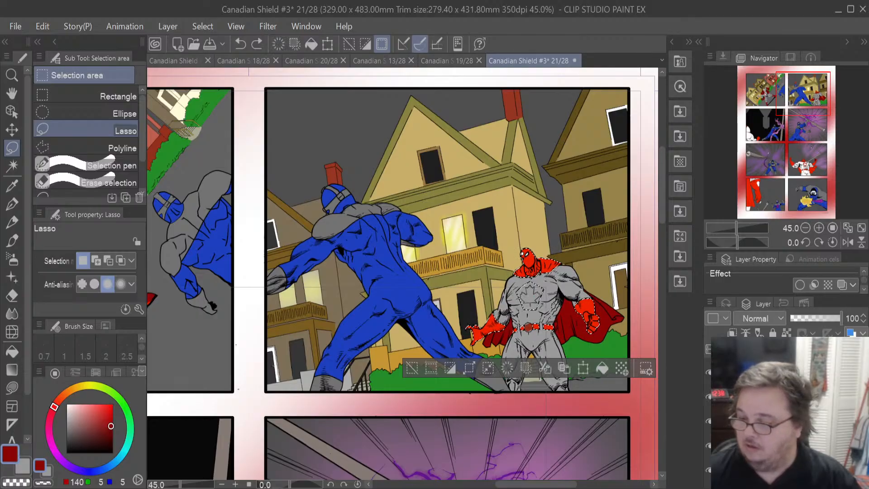
{"action": "key", "text": "ctrl+y"}
{"action": "left_click", "coordinate": [604, 373]}
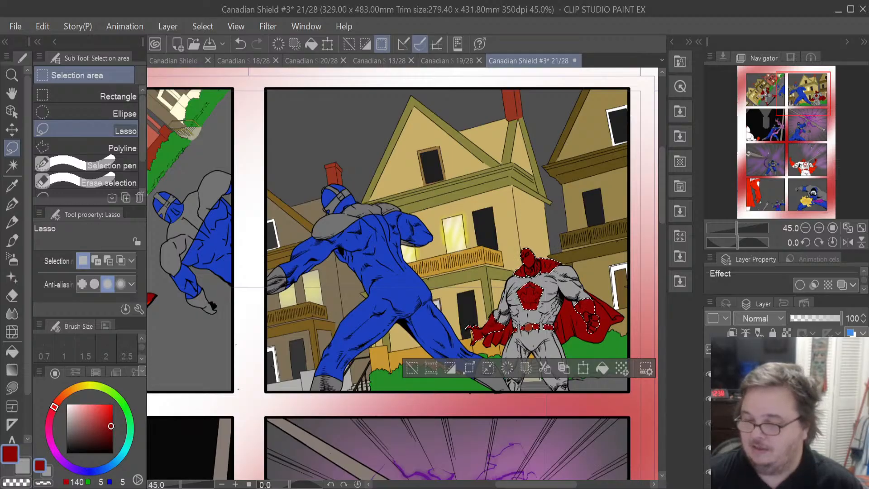
{"action": "left_click", "coordinate": [681, 236]}
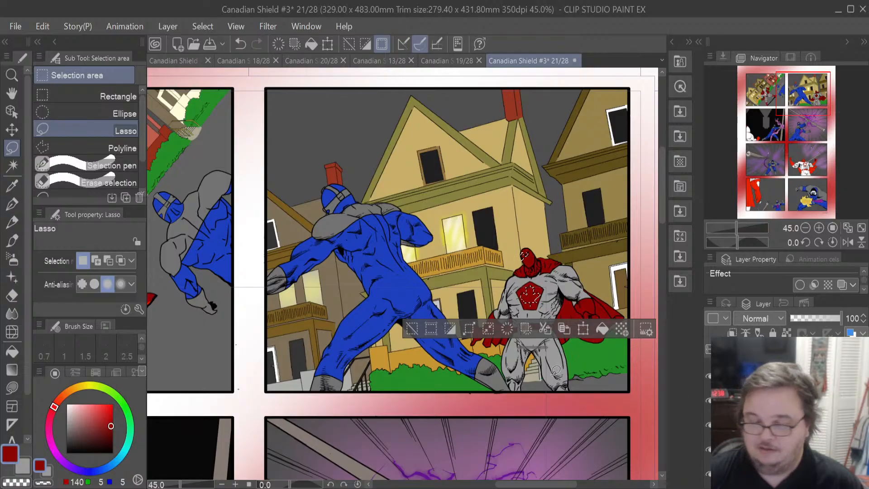
- Switch back to grey (154, 154, 154) and fill the selection again on the grey fill layer
{"action": "left_click", "coordinate": [30, 465]}
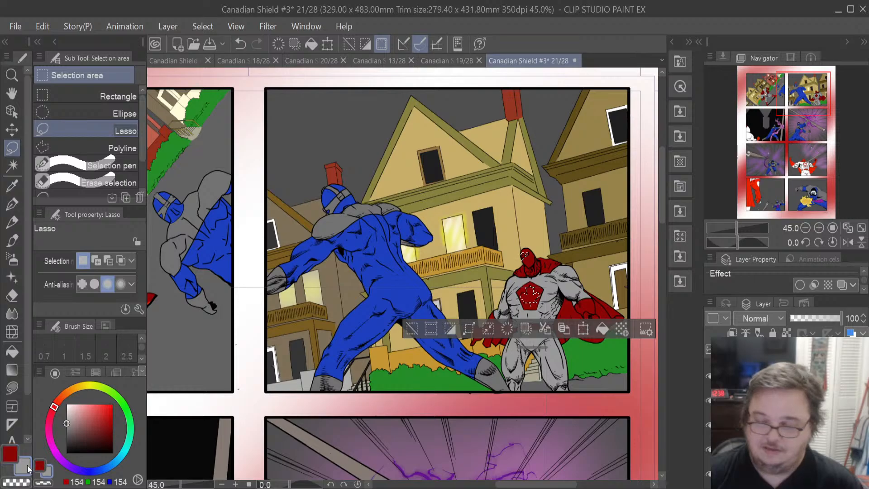
{"action": "left_click", "coordinate": [601, 331]}
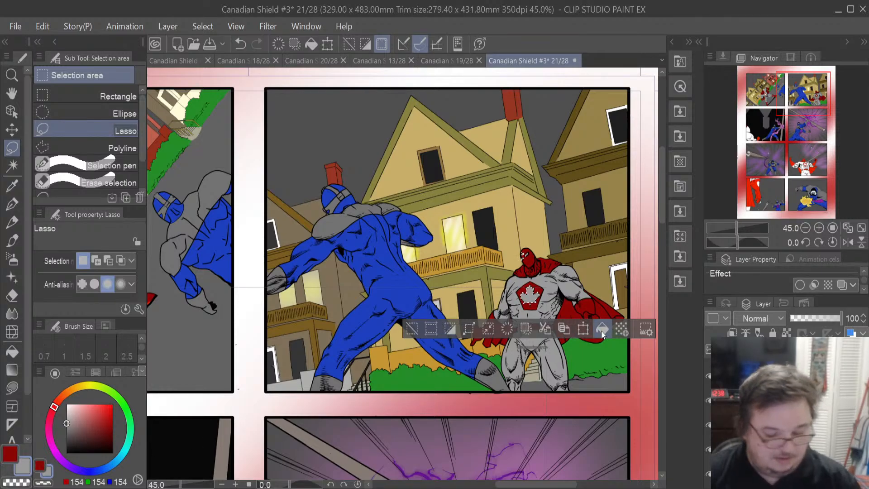
{"action": "key", "text": "ctrl+z"}
{"action": "left_click", "coordinate": [787, 333]}
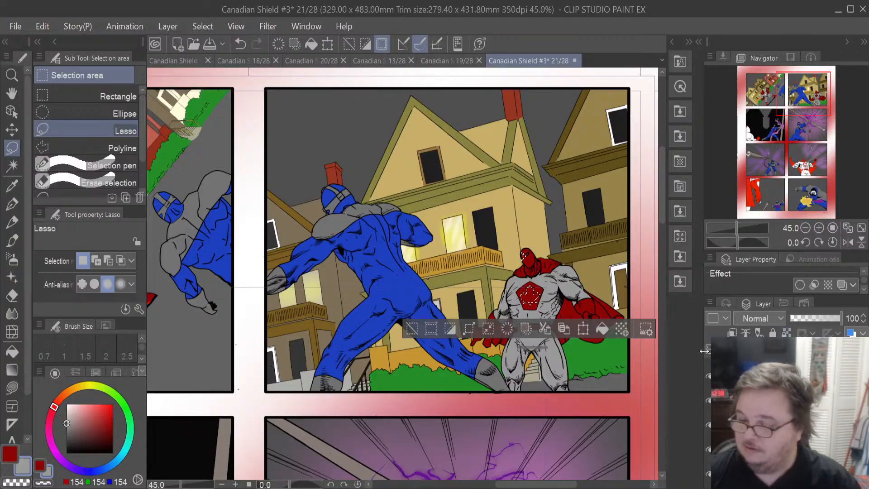
{"action": "left_click", "coordinate": [604, 330]}
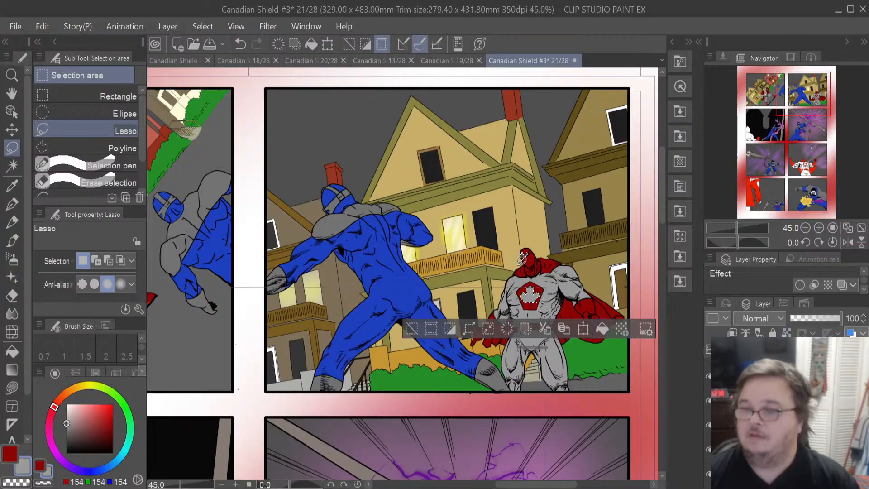
- Zoom in and erase the grey around the chest maple leaf with the Eraser to reveal the red emblem
{"action": "scroll", "coordinate": [521, 255], "scroll_direction": "up", "scroll_amount": 2}
{"action": "scroll", "coordinate": [520, 254], "scroll_direction": "up", "scroll_amount": 1}
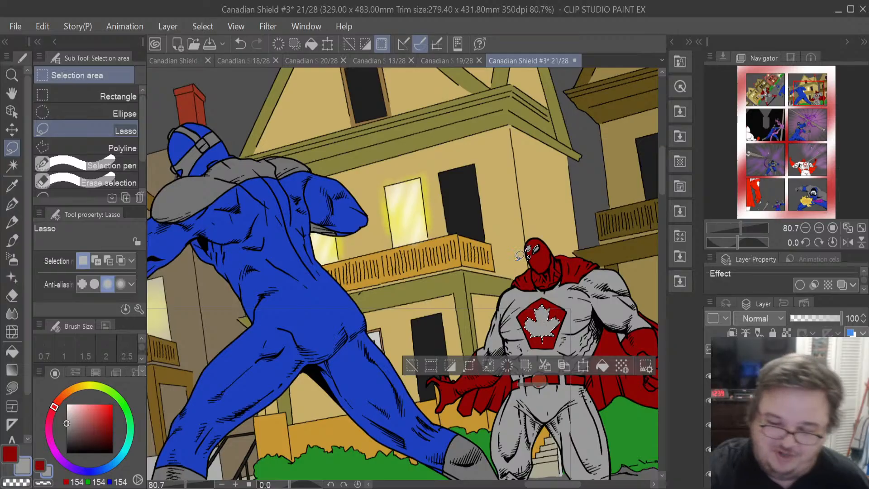
{"action": "left_click", "coordinate": [11, 295]}
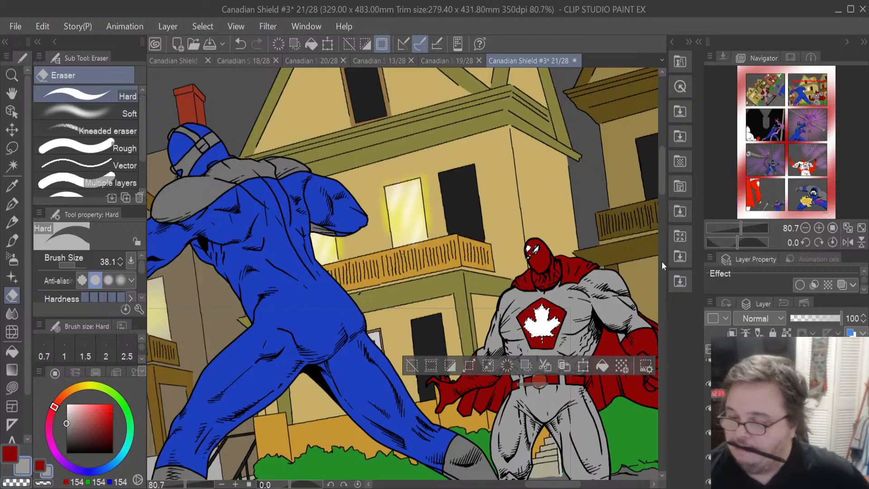
{"action": "key", "text": "ctrl+z"}
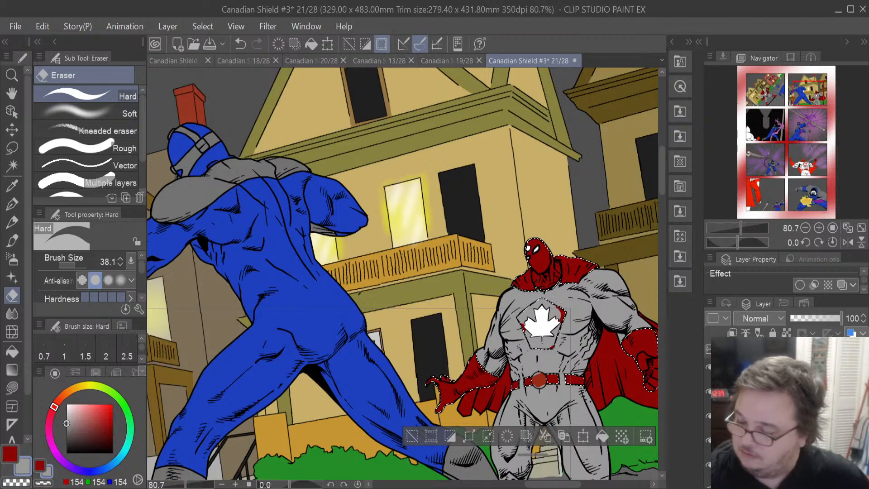
{"action": "mouse_move", "coordinate": [545, 344]}
{"action": "left_mouse_down"}
{"action": "mouse_move", "coordinate": [560, 338]}
{"action": "mouse_move", "coordinate": [529, 333]}
{"action": "mouse_move", "coordinate": [523, 318]}
{"action": "mouse_move", "coordinate": [537, 306]}
{"action": "mouse_move", "coordinate": [551, 311]}
{"action": "left_mouse_up"}
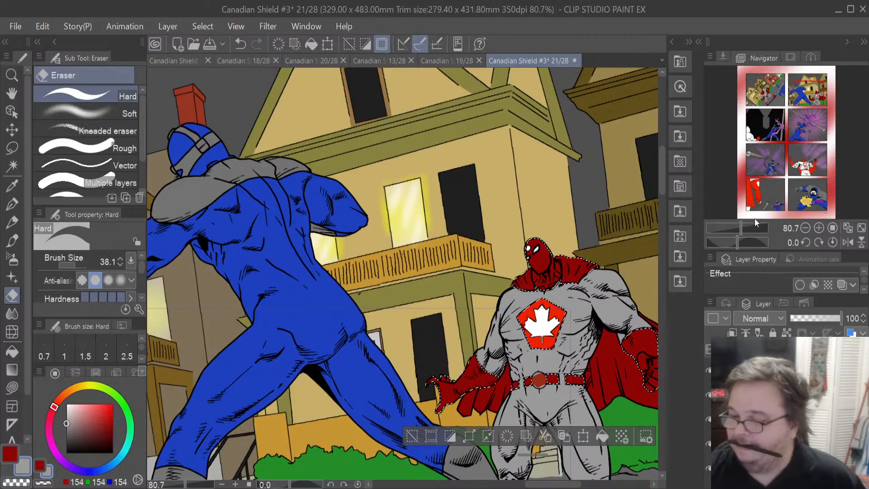
- Erase parts of the grey fill along the hero's cape edge and legs to reveal the white highlights beneath
{"action": "left_click", "coordinate": [680, 213]}
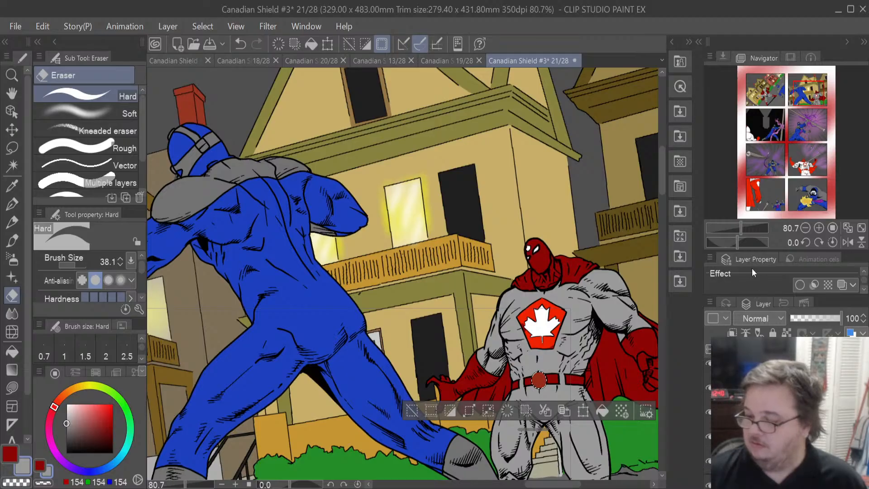
{"action": "left_click", "coordinate": [748, 412], "text": "ctrl"}
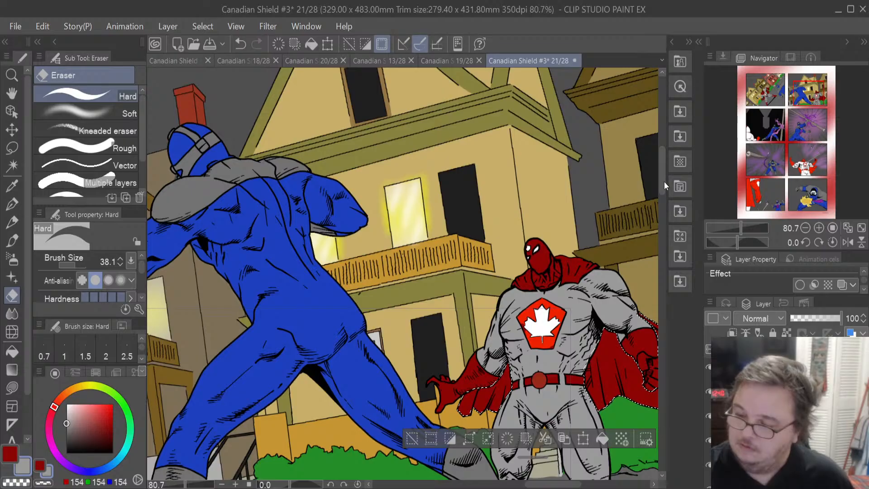
{"action": "left_click_drag", "start_coordinate": [662, 176], "coordinate": [663, 197]}
{"action": "mouse_move", "coordinate": [469, 256]}
{"action": "left_mouse_down"}
{"action": "mouse_move", "coordinate": [467, 290]}
{"action": "mouse_move", "coordinate": [471, 263]}
{"action": "mouse_move", "coordinate": [468, 275]}
{"action": "left_mouse_up"}
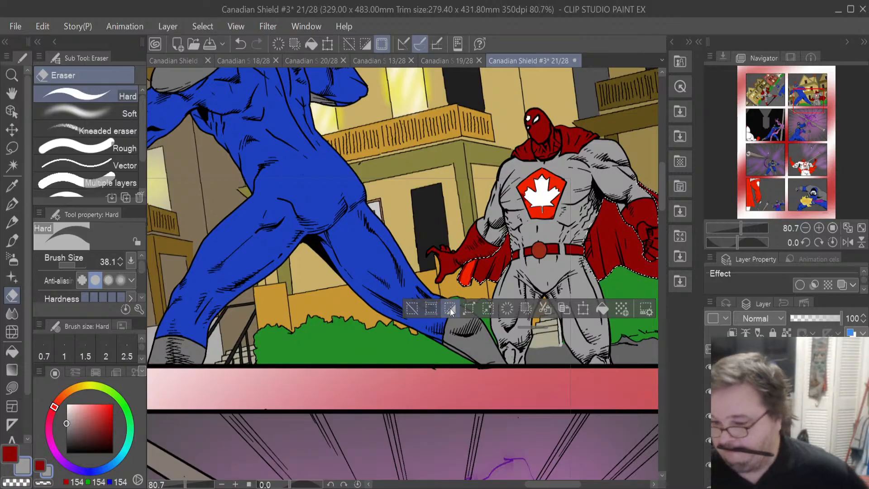
{"action": "mouse_move", "coordinate": [630, 232]}
{"action": "left_mouse_down"}
{"action": "mouse_move", "coordinate": [633, 261]}
{"action": "mouse_move", "coordinate": [621, 226]}
{"action": "mouse_move", "coordinate": [644, 286]}
{"action": "mouse_move", "coordinate": [640, 263]}
{"action": "mouse_move", "coordinate": [641, 278]}
{"action": "mouse_move", "coordinate": [625, 238]}
{"action": "mouse_move", "coordinate": [637, 283]}
{"action": "left_mouse_up"}
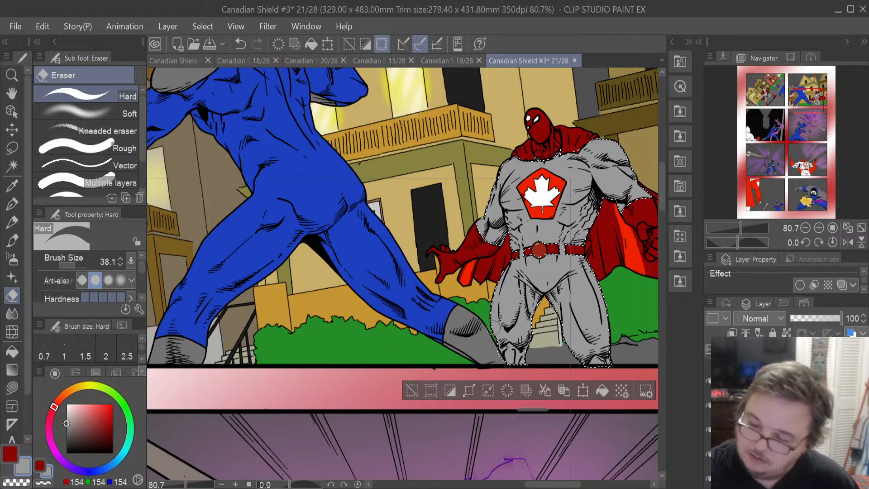
{"action": "left_click_drag", "start_coordinate": [491, 336], "coordinate": [498, 272]}
{"action": "left_click_drag", "start_coordinate": [495, 319], "coordinate": [507, 268]}
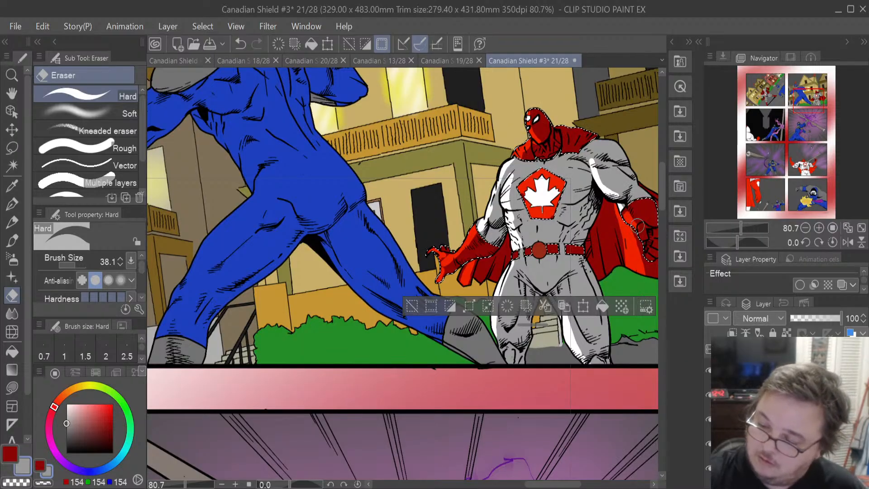
- Undo the last eraser stroke on the hero
{"action": "left_click_drag", "start_coordinate": [558, 484], "coordinate": [570, 484]}
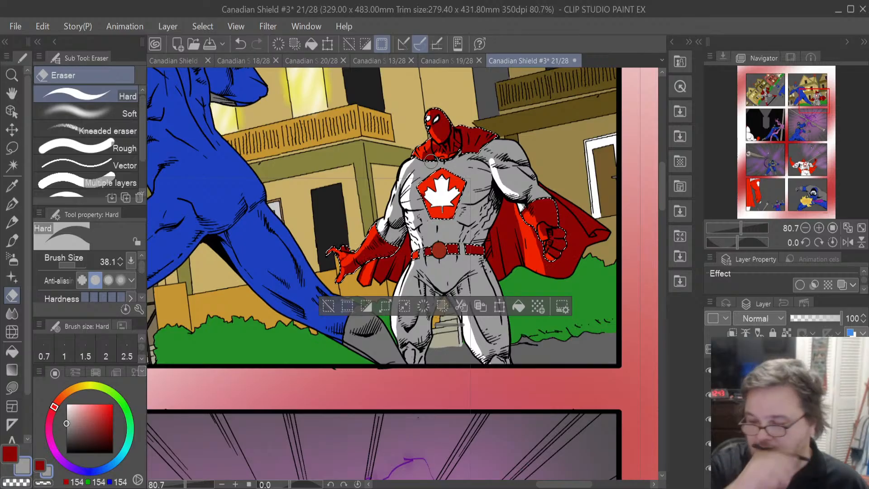
{"action": "scroll", "coordinate": [431, 162], "scroll_direction": "down", "scroll_amount": 5}
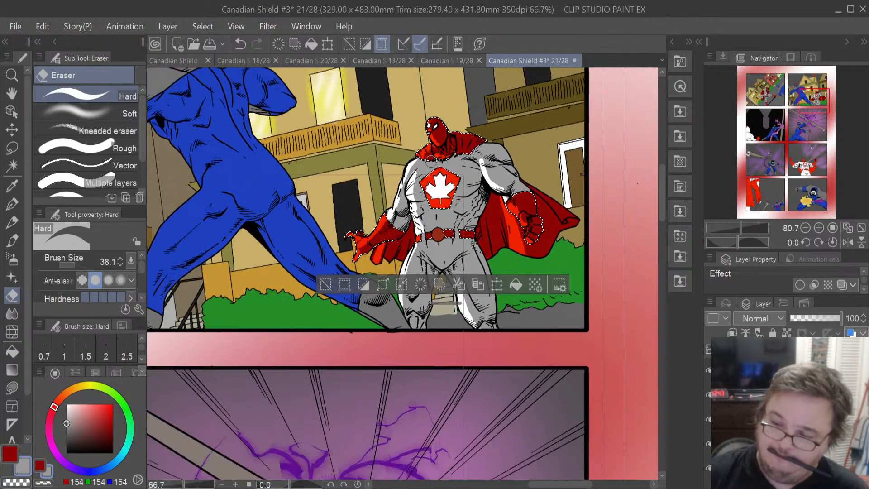
{"action": "scroll", "coordinate": [434, 166], "scroll_direction": "down", "scroll_amount": 1}
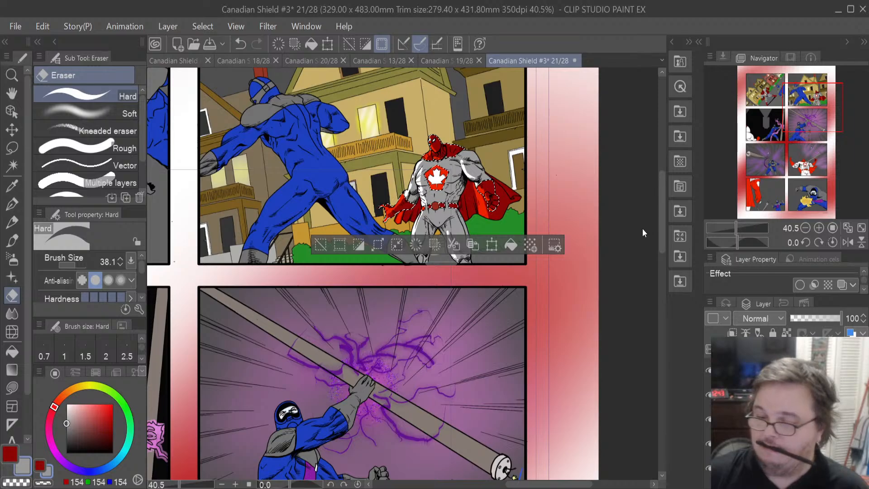
{"action": "key", "text": "ctrl+z"}
- Shrink the Eraser to 14.1 and erase grey around the chest emblem's lower edge and the hero's shoulder
{"action": "scroll", "coordinate": [430, 177], "scroll_direction": "up", "scroll_amount": 10}
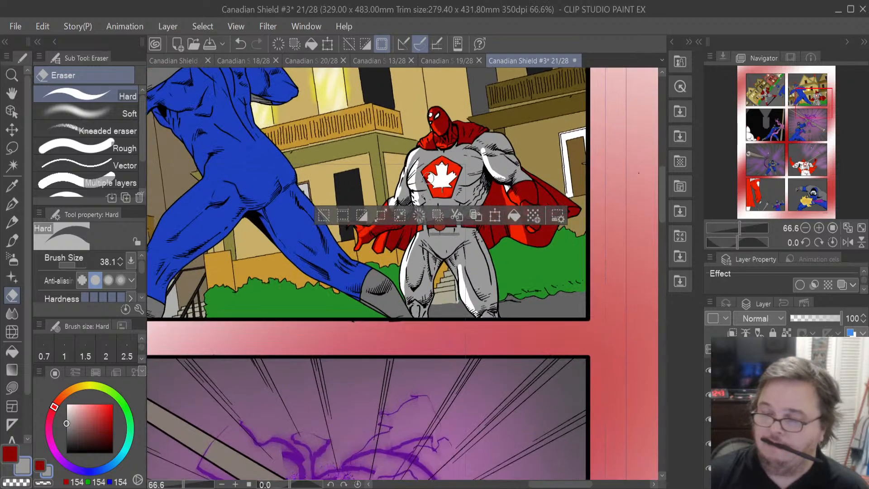
{"action": "scroll", "coordinate": [428, 177], "scroll_direction": "up", "scroll_amount": 1}
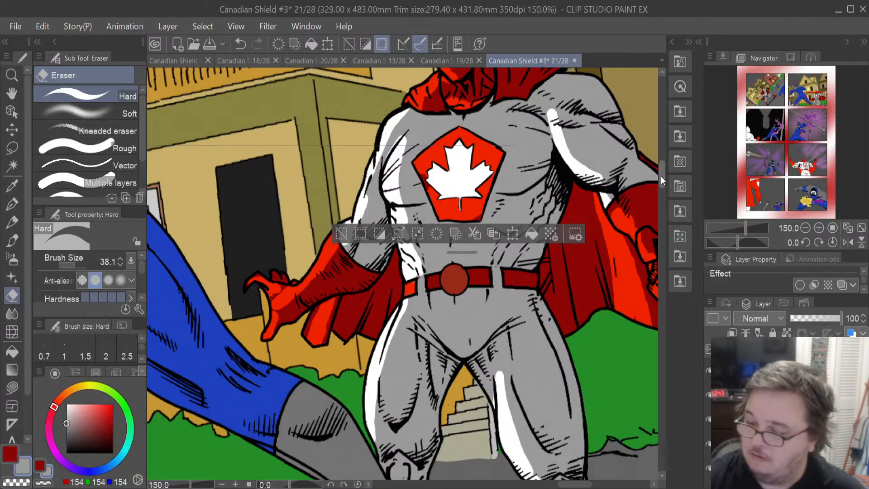
{"action": "mouse_move", "coordinate": [660, 178]}
{"action": "left_mouse_down"}
{"action": "mouse_move", "coordinate": [661, 166]}
{"action": "mouse_move", "coordinate": [661, 179]}
{"action": "left_mouse_up"}
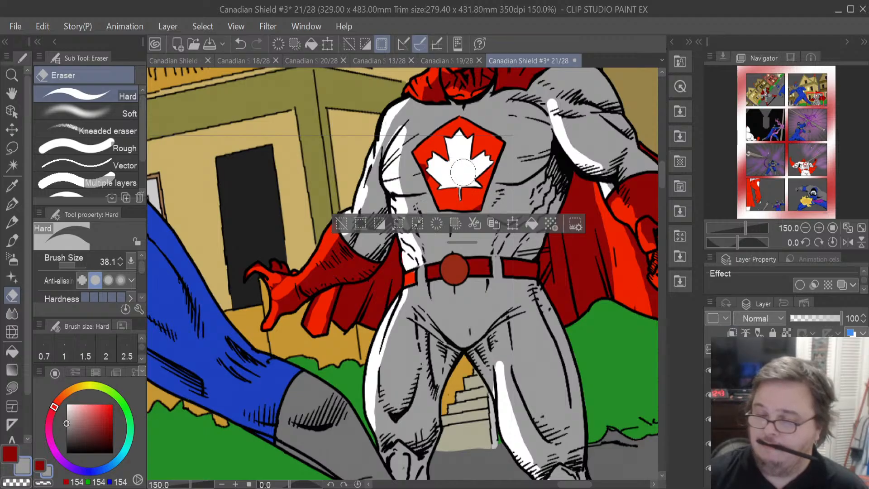
{"action": "scroll", "coordinate": [448, 171], "scroll_direction": "up", "scroll_amount": 3}
{"action": "scroll", "coordinate": [448, 171], "scroll_direction": "up", "scroll_amount": 2}
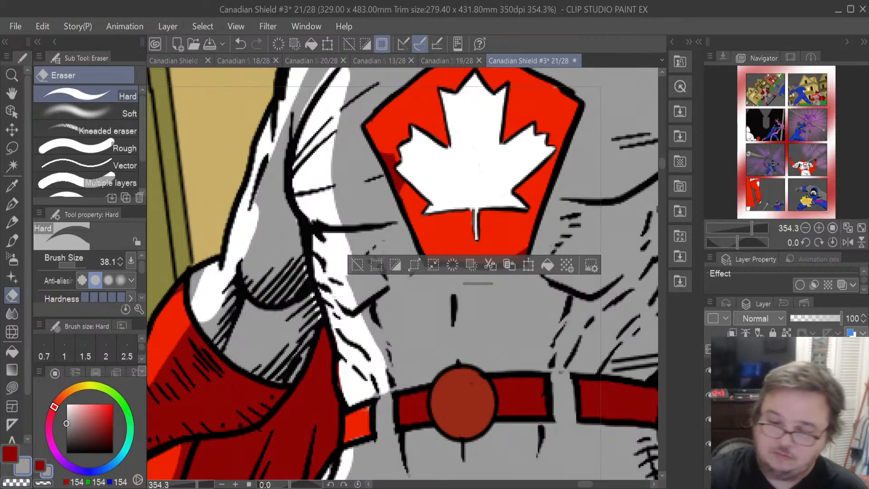
{"action": "left_click", "coordinate": [12, 147]}
{"action": "left_click", "coordinate": [252, 142]}
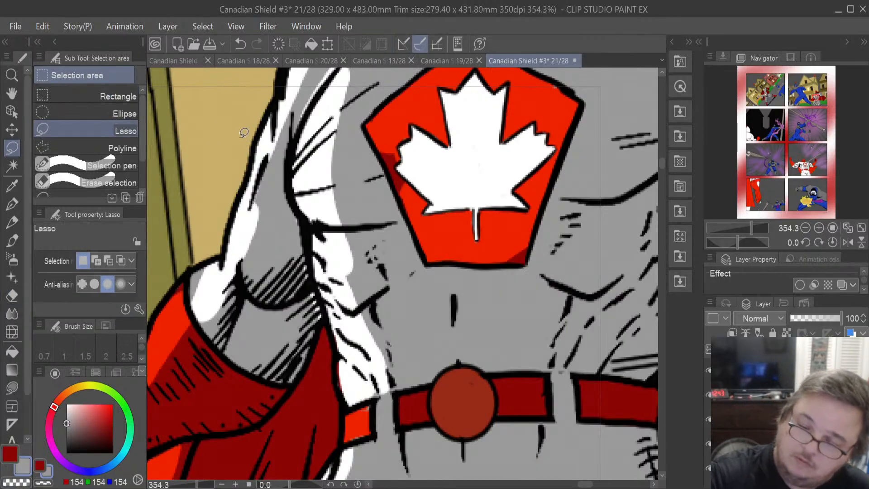
{"action": "left_click", "coordinate": [12, 295]}
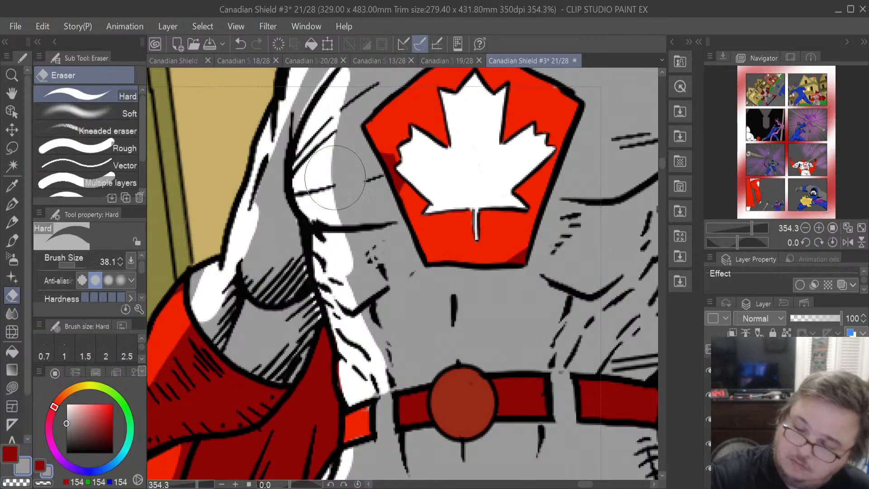
{"action": "mouse_move", "coordinate": [83, 263]}
{"action": "left_mouse_down"}
{"action": "mouse_move", "coordinate": [70, 264]}
{"action": "mouse_move", "coordinate": [78, 255]}
{"action": "left_mouse_up"}
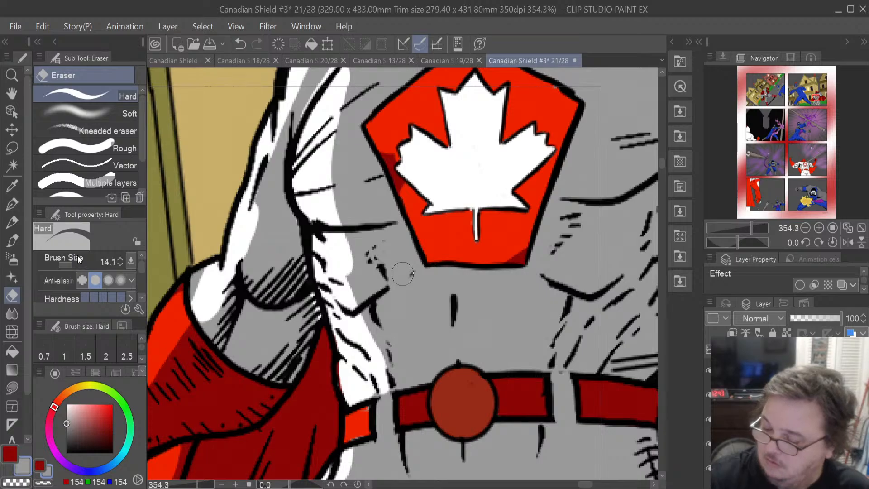
{"action": "left_click_drag", "start_coordinate": [405, 182], "coordinate": [388, 155]}
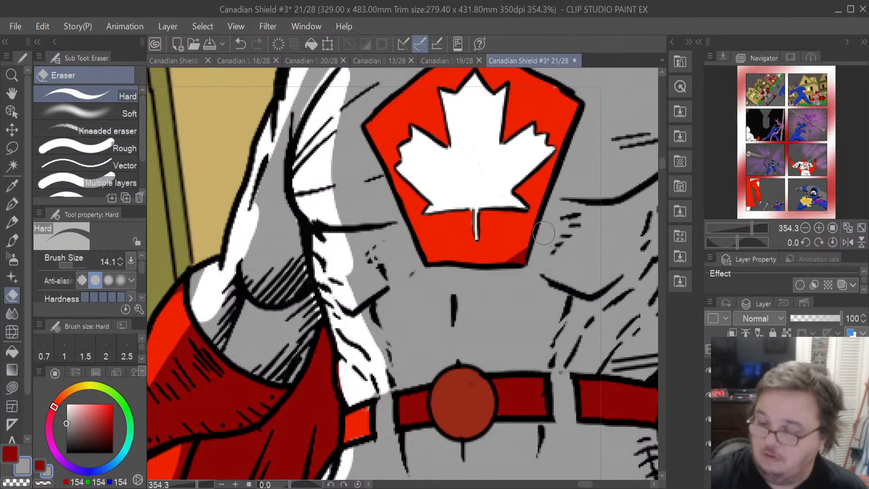
{"action": "mouse_move", "coordinate": [499, 261]}
{"action": "left_mouse_down"}
{"action": "mouse_move", "coordinate": [517, 252]}
{"action": "mouse_move", "coordinate": [520, 231]}
{"action": "left_mouse_up"}
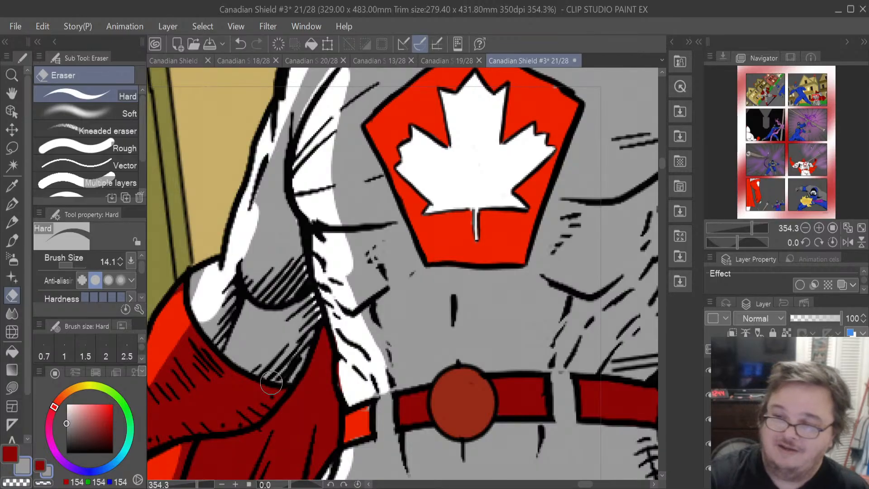
{"action": "mouse_move", "coordinate": [186, 294]}
{"action": "left_mouse_down"}
{"action": "mouse_move", "coordinate": [190, 267]}
{"action": "mouse_move", "coordinate": [202, 278]}
{"action": "mouse_move", "coordinate": [205, 315]}
{"action": "mouse_move", "coordinate": [198, 291]}
{"action": "mouse_move", "coordinate": [210, 286]}
{"action": "mouse_move", "coordinate": [202, 297]}
{"action": "mouse_move", "coordinate": [199, 275]}
{"action": "mouse_move", "coordinate": [225, 239]}
{"action": "left_mouse_up"}
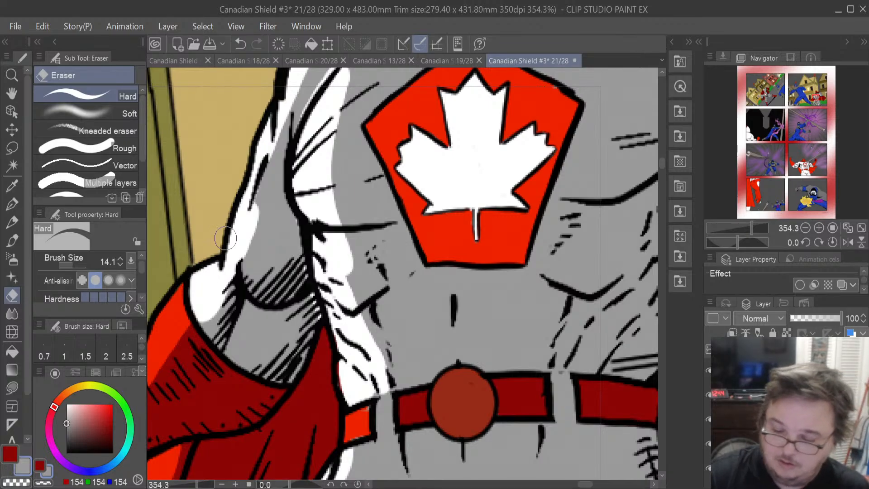
- Lasso-fill a patch of the hero's shoulder highlight with grey
{"action": "left_click", "coordinate": [12, 387]}
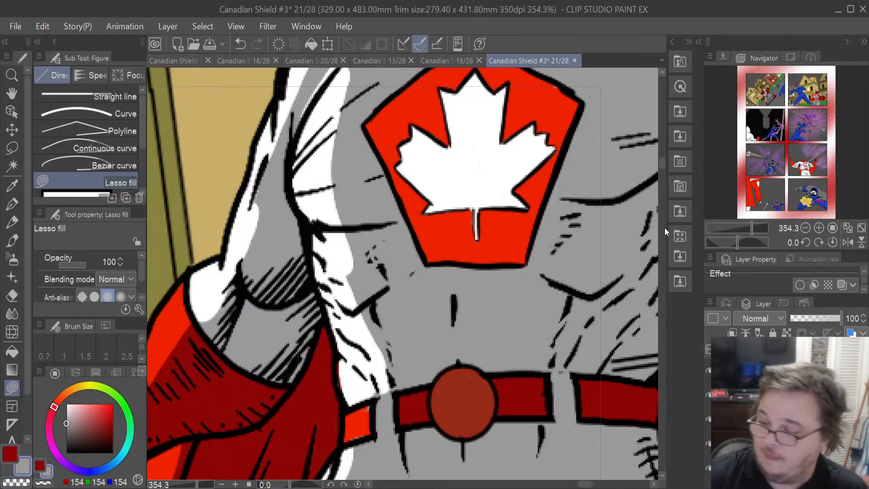
{"action": "left_click_drag", "start_coordinate": [660, 167], "coordinate": [663, 159]}
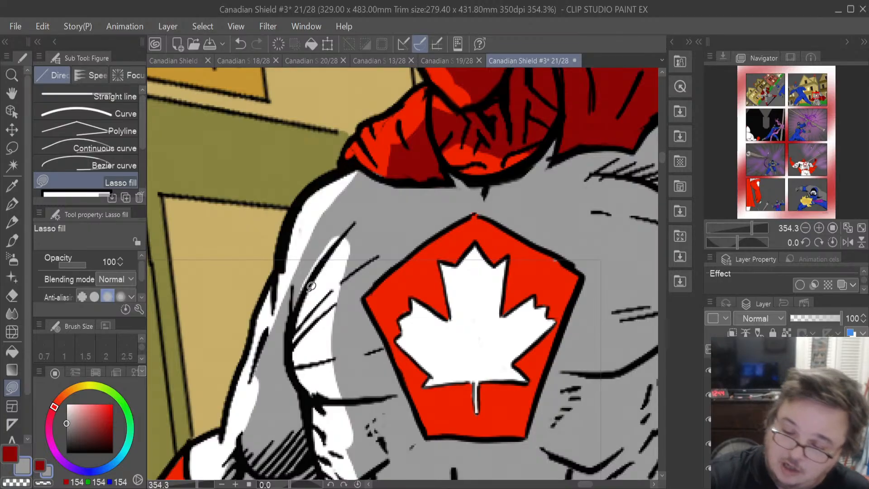
{"action": "mouse_move", "coordinate": [314, 278]}
{"action": "left_mouse_down"}
{"action": "mouse_move", "coordinate": [356, 219]}
{"action": "mouse_move", "coordinate": [295, 299]}
{"action": "left_mouse_up"}
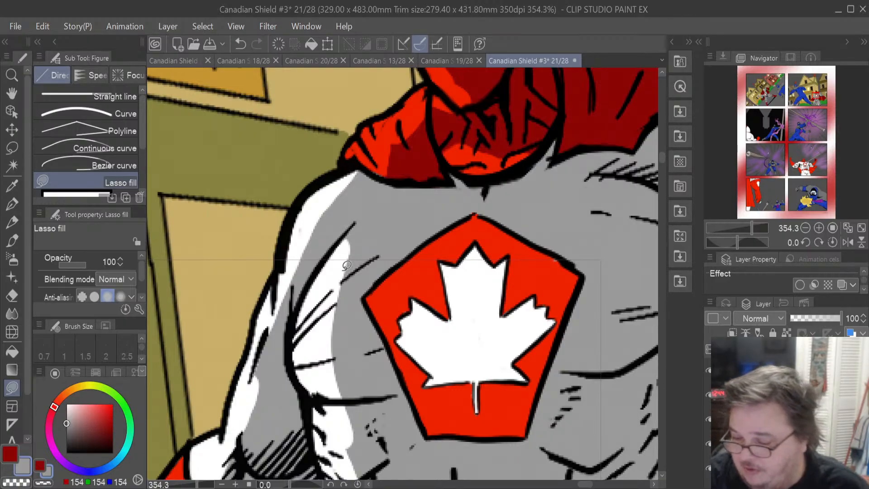
- Open page 20 and sample the villain's blue costume colour (13, 35, 116) with the Eyedropper
{"action": "scroll", "coordinate": [448, 393], "scroll_direction": "down", "scroll_amount": 6}
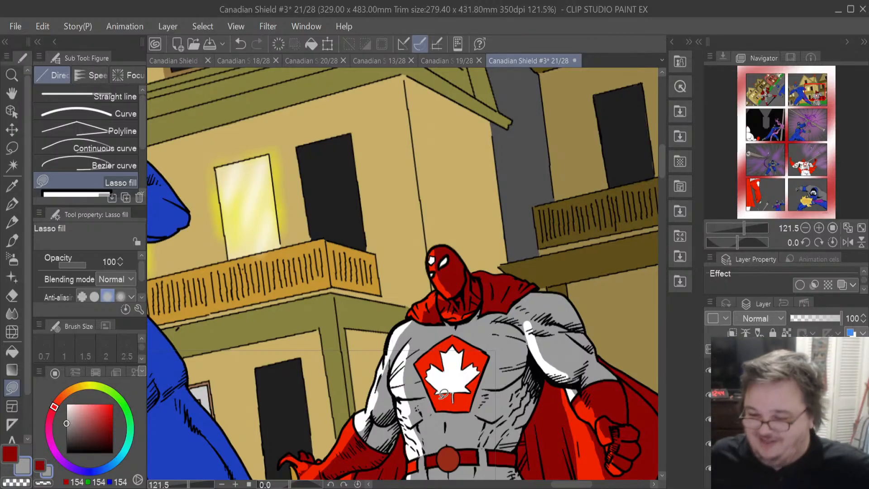
{"action": "scroll", "coordinate": [443, 394], "scroll_direction": "down", "scroll_amount": 1}
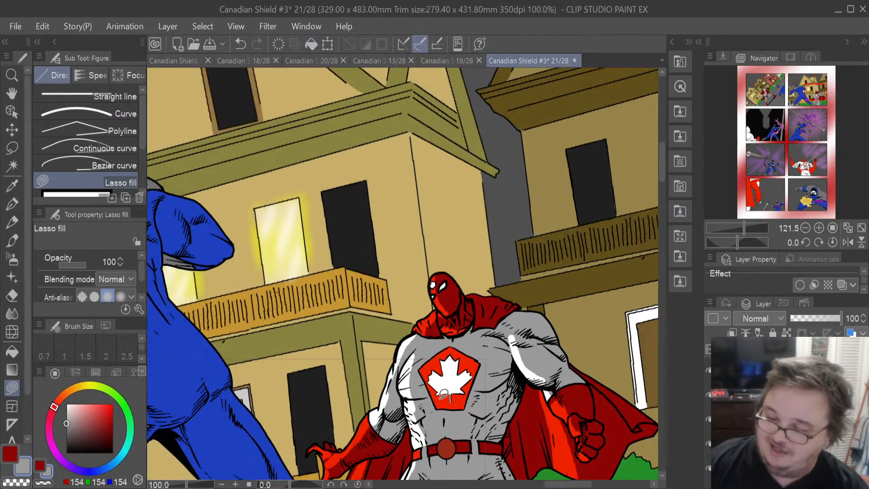
{"action": "scroll", "coordinate": [443, 393], "scroll_direction": "down", "scroll_amount": 1}
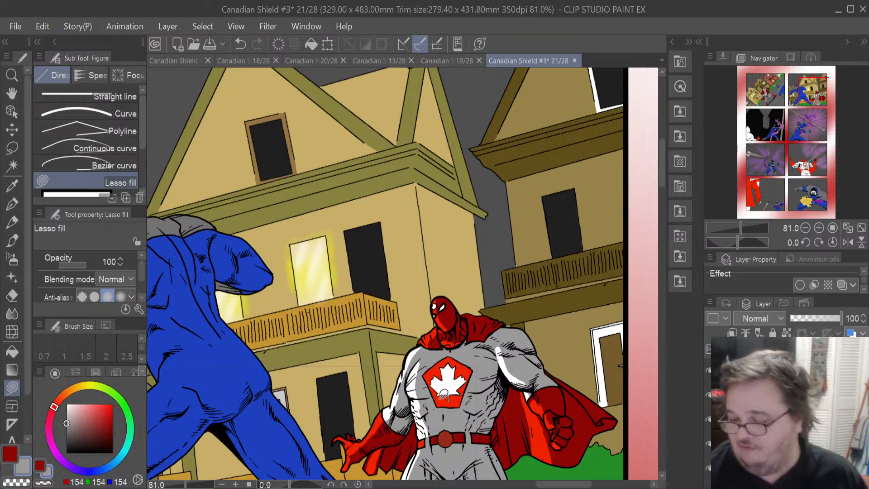
{"action": "scroll", "coordinate": [443, 393], "scroll_direction": "down", "scroll_amount": 1}
{"action": "scroll", "coordinate": [443, 393], "scroll_direction": "down", "scroll_amount": 1}
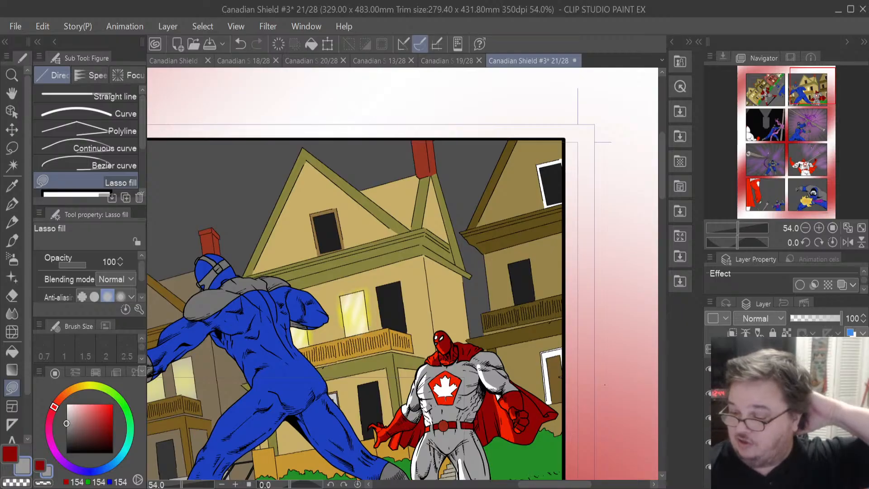
{"action": "left_click", "coordinate": [787, 417]}
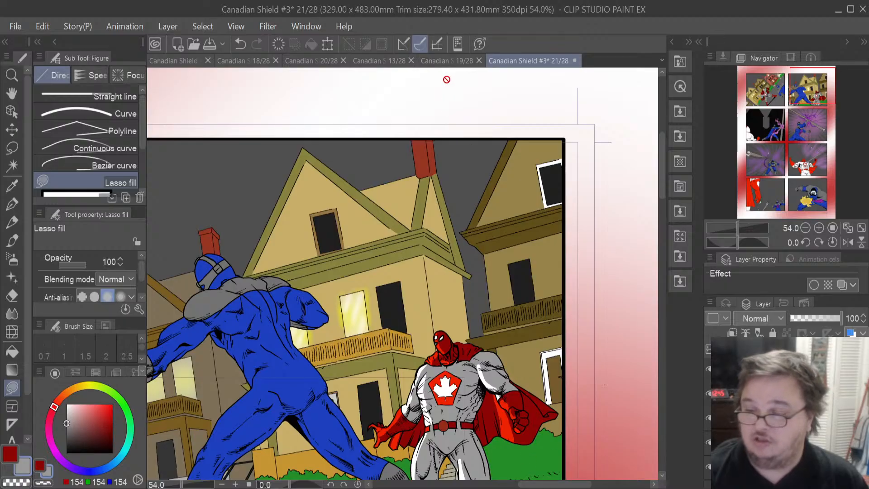
{"action": "left_click", "coordinate": [298, 62]}
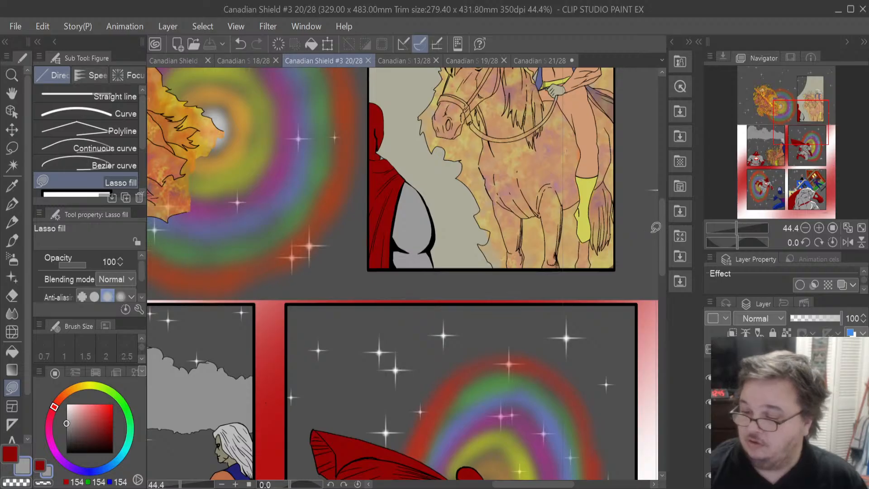
{"action": "left_click_drag", "start_coordinate": [662, 229], "coordinate": [675, 335]}
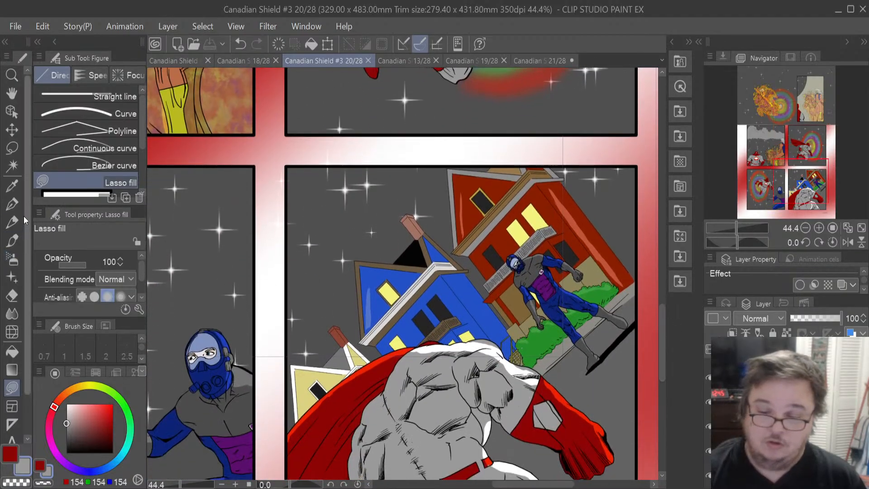
{"action": "left_click", "coordinate": [12, 185]}
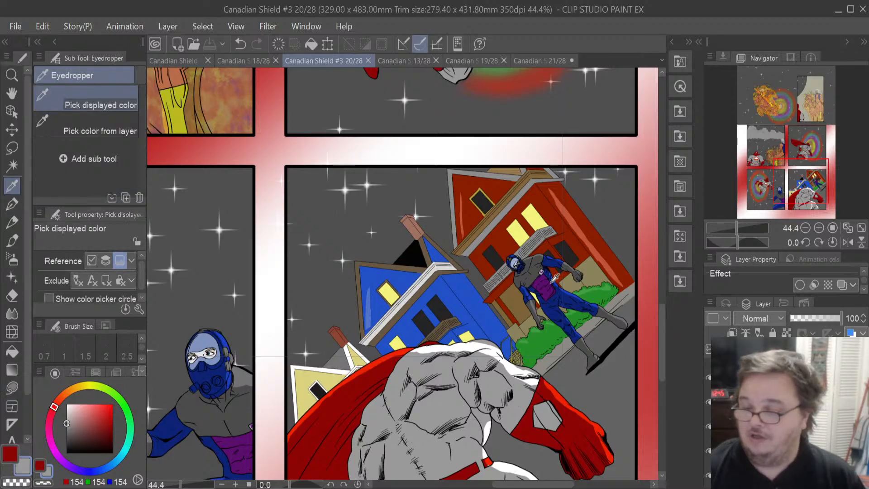
{"action": "scroll", "coordinate": [575, 300], "scroll_direction": "up", "scroll_amount": 1}
{"action": "scroll", "coordinate": [575, 301], "scroll_direction": "up", "scroll_amount": 5}
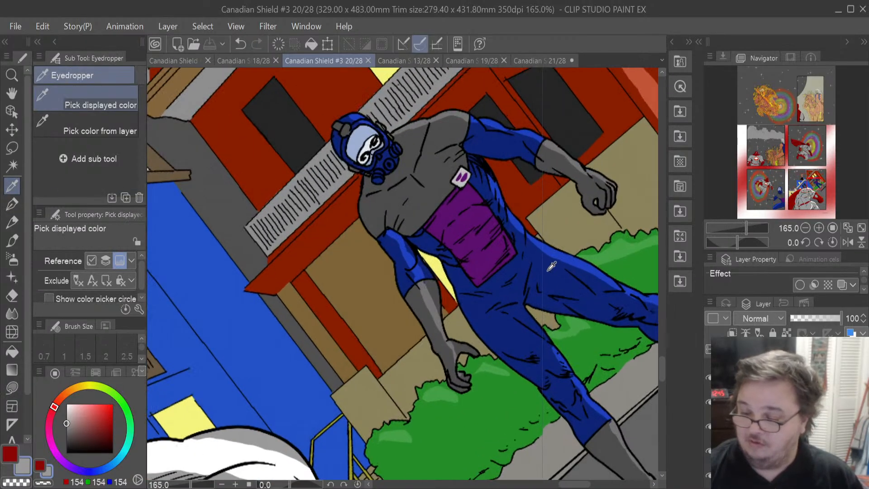
{"action": "left_click", "coordinate": [551, 266]}
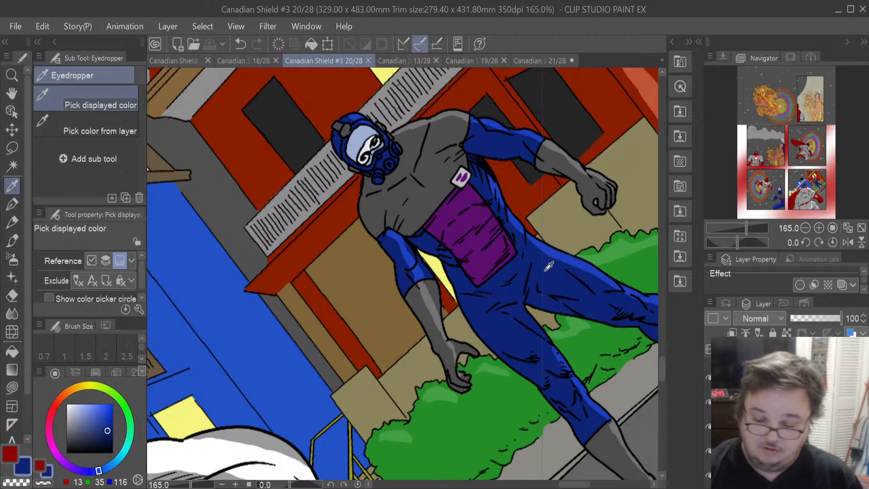
- Sample the villain's dark grey (76, 76, 76) body colour on page 20 and return to page 21
{"action": "left_click", "coordinate": [12, 454]}
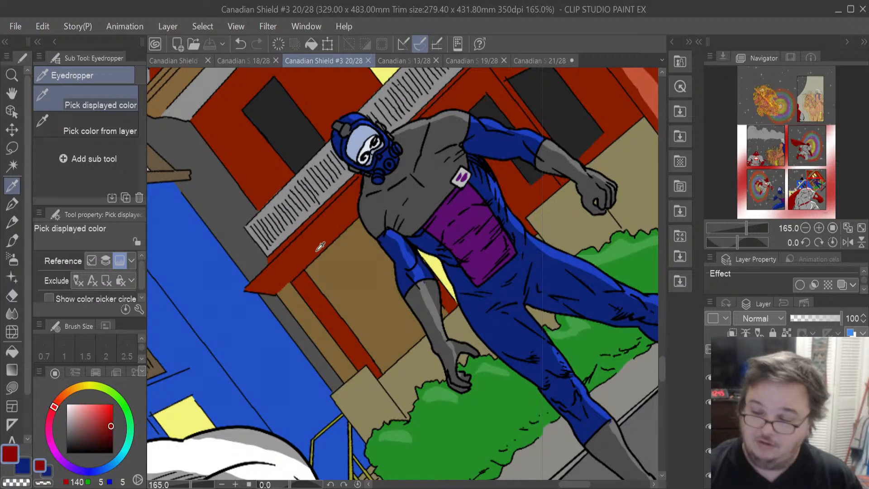
{"action": "left_click", "coordinate": [423, 195]}
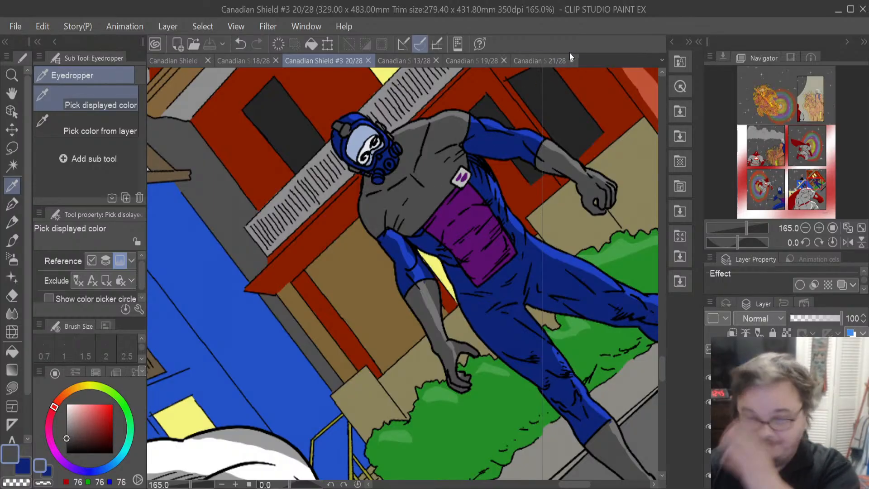
{"action": "left_click", "coordinate": [545, 57]}
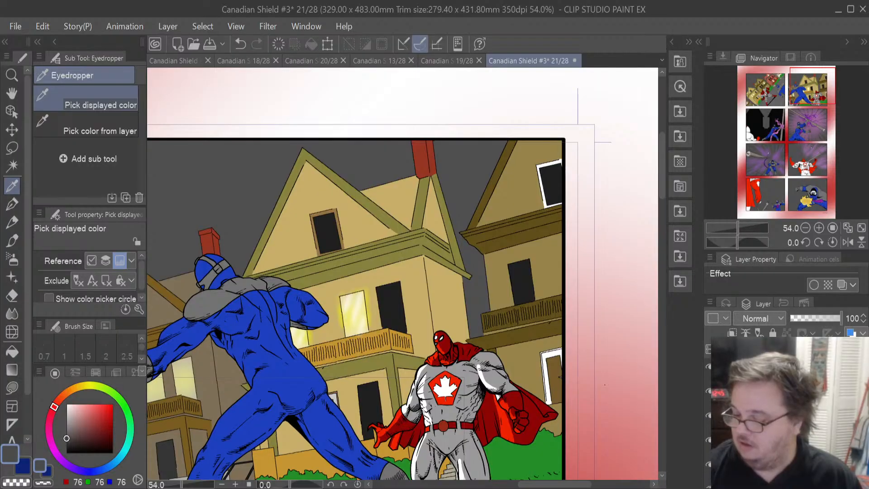
{"action": "left_click", "coordinate": [787, 425]}
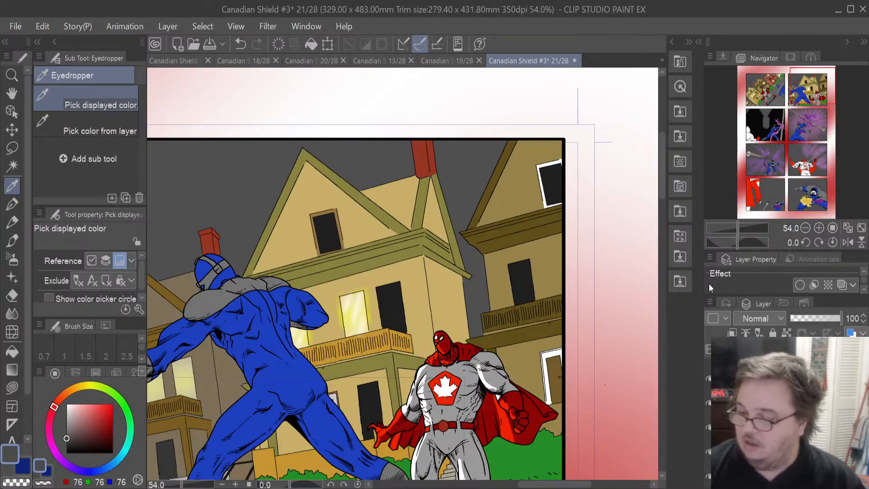
- Reselect the villain's costume area and fill it with the sampled dark blue (13, 35, 116)
{"action": "key", "text": "ctrl+shift+d"}
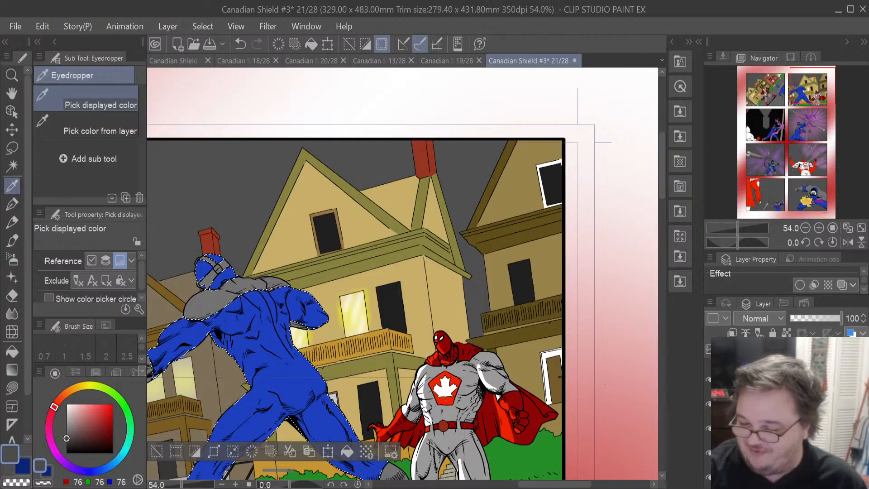
{"action": "left_click_drag", "start_coordinate": [562, 484], "coordinate": [547, 485]}
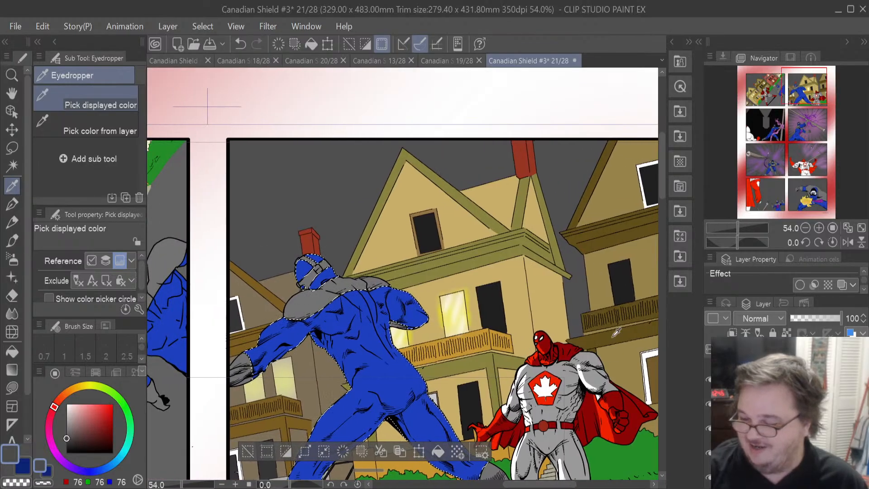
{"action": "left_click_drag", "start_coordinate": [662, 173], "coordinate": [663, 183]}
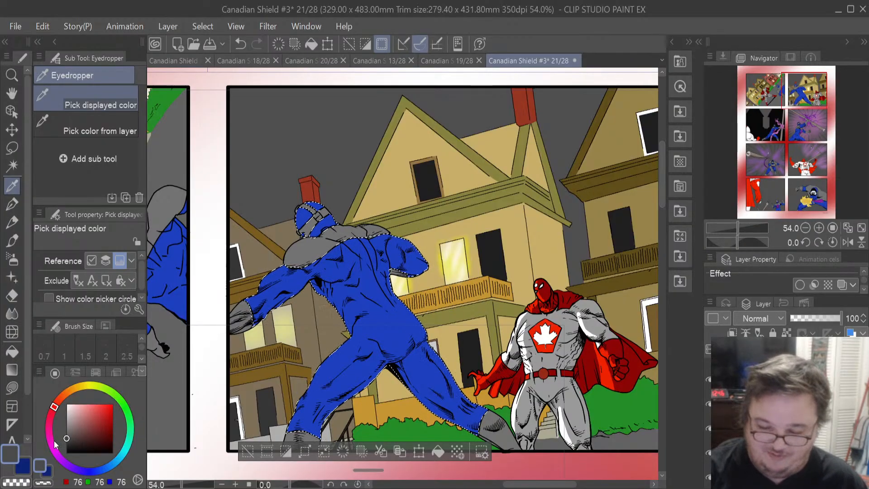
{"action": "left_click", "coordinate": [20, 471]}
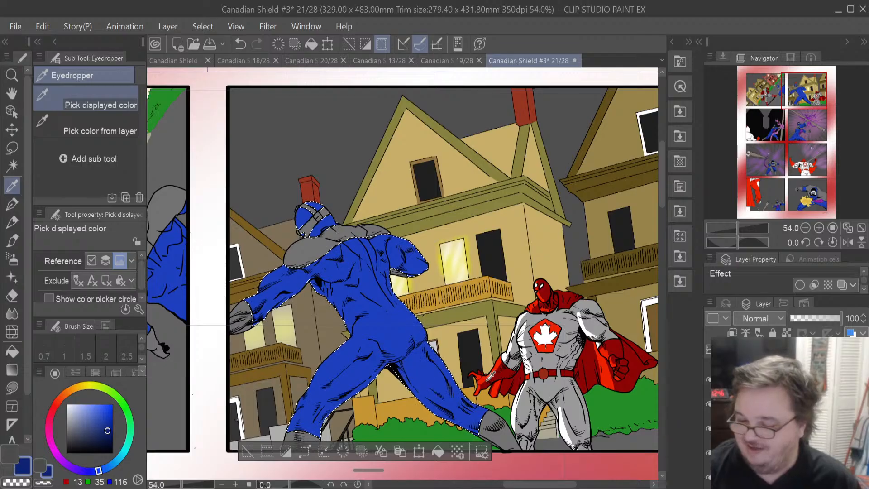
{"action": "left_click", "coordinate": [437, 452]}
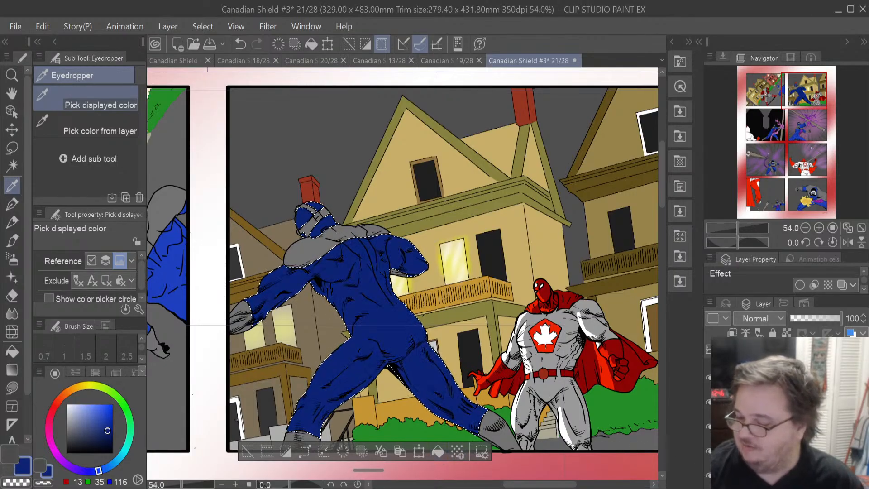
- Restore the selection of the villain's mask and shoulder pads and fill it with dark grey (76, 76, 76)
{"action": "key", "text": "ctrl+z"}
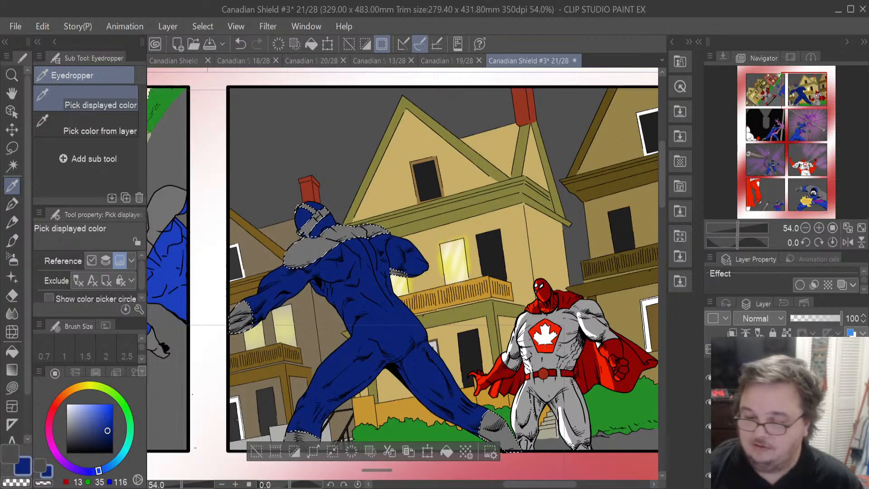
{"action": "left_click", "coordinate": [12, 454]}
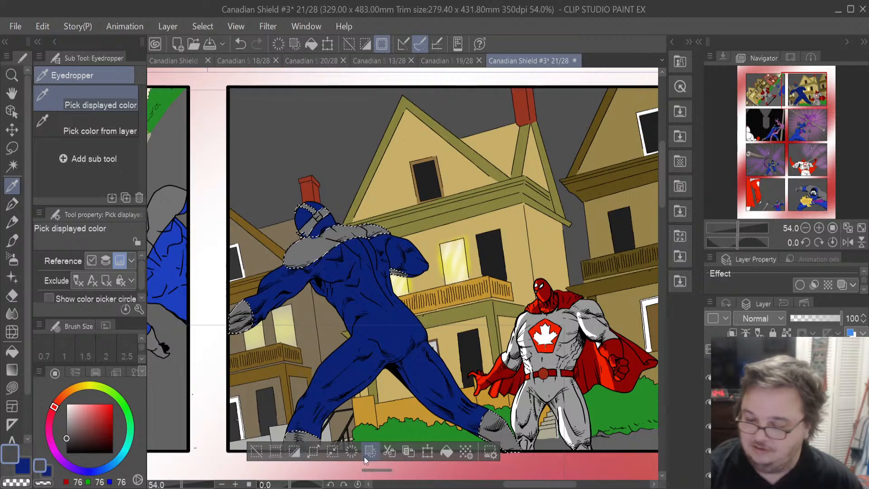
{"action": "left_click", "coordinate": [449, 450]}
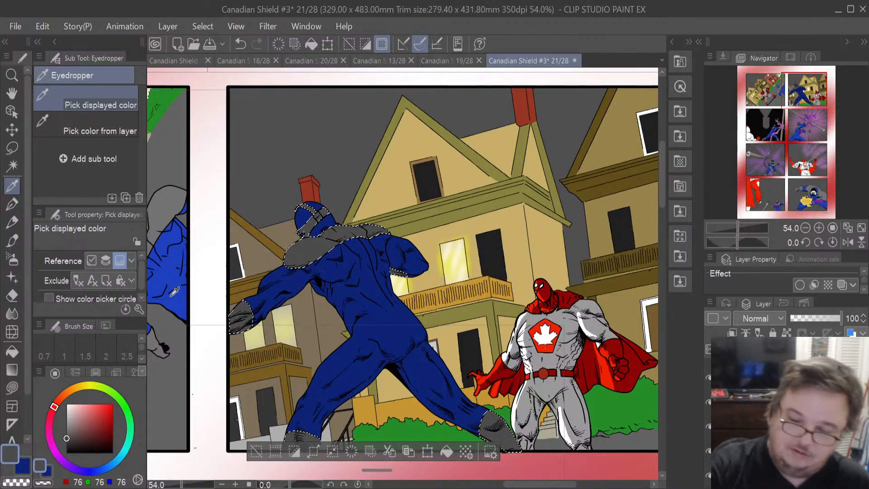
- Switch to the Eraser, set its brush size to 53, and turn on the villain's costume shading layer
{"action": "left_click", "coordinate": [12, 296]}
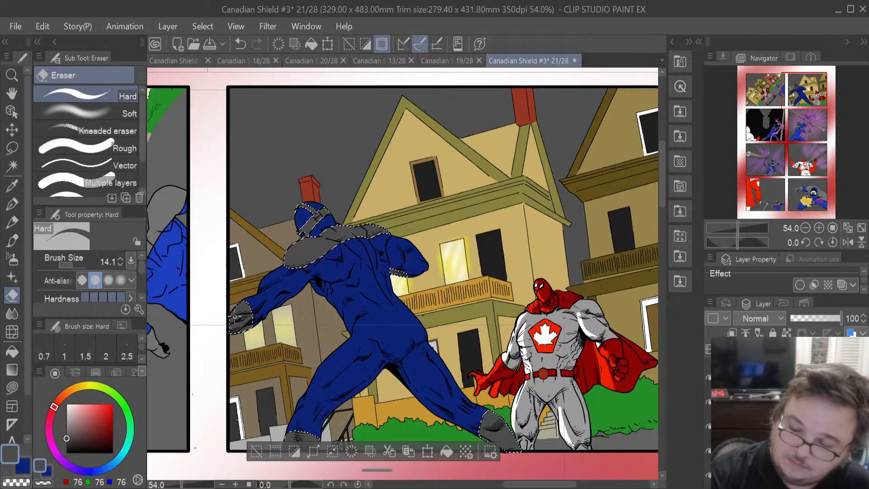
{"action": "left_click_drag", "start_coordinate": [73, 265], "coordinate": [76, 267]}
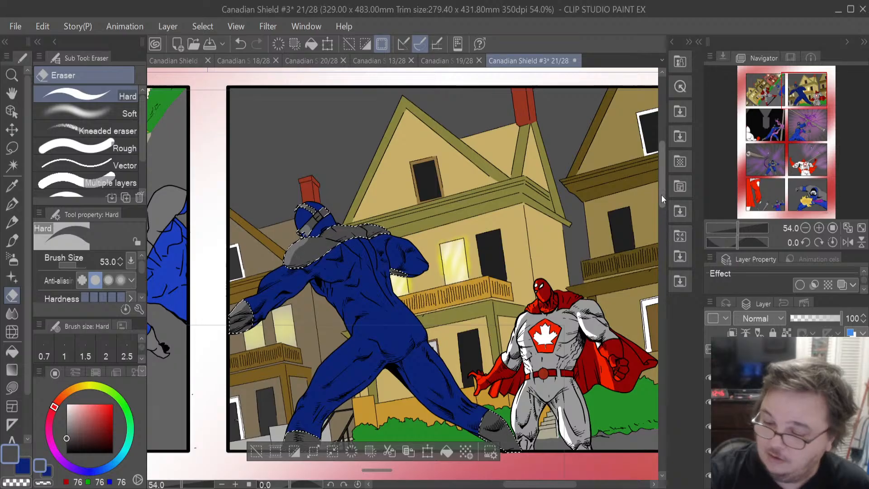
{"action": "scroll", "coordinate": [662, 195], "scroll_direction": "down", "scroll_amount": 2}
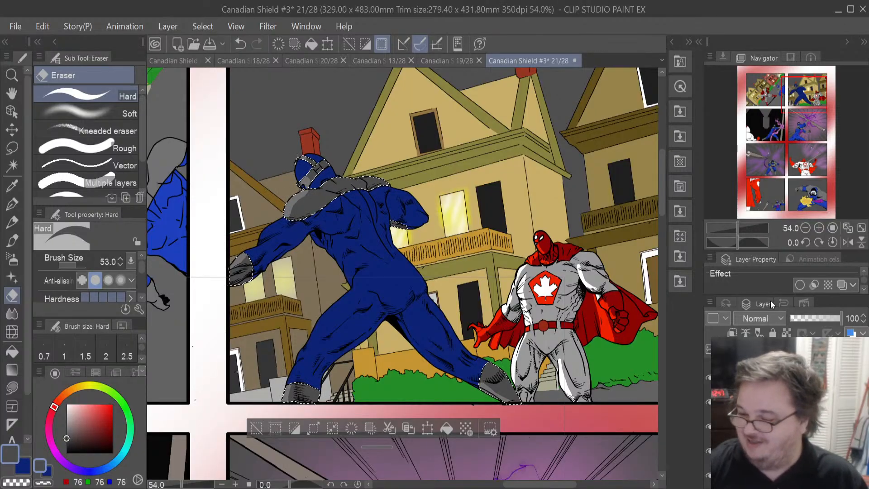
{"action": "left_click", "coordinate": [697, 300], "text": "ctrl"}
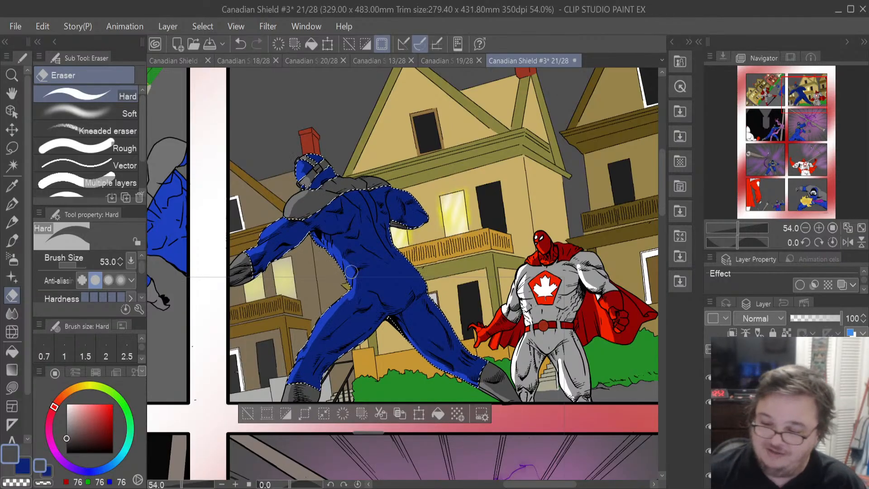
{"action": "scroll", "coordinate": [357, 261], "scroll_direction": "down", "scroll_amount": 2}
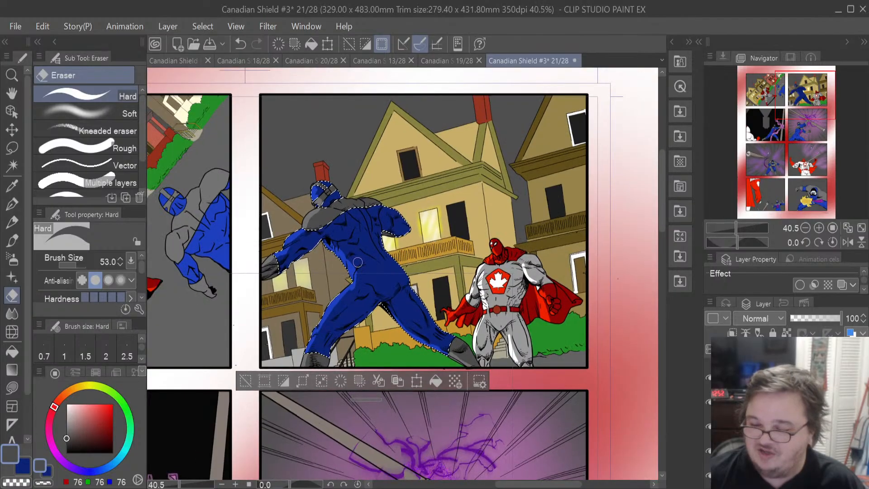
{"action": "scroll", "coordinate": [357, 262], "scroll_direction": "up", "scroll_amount": 1}
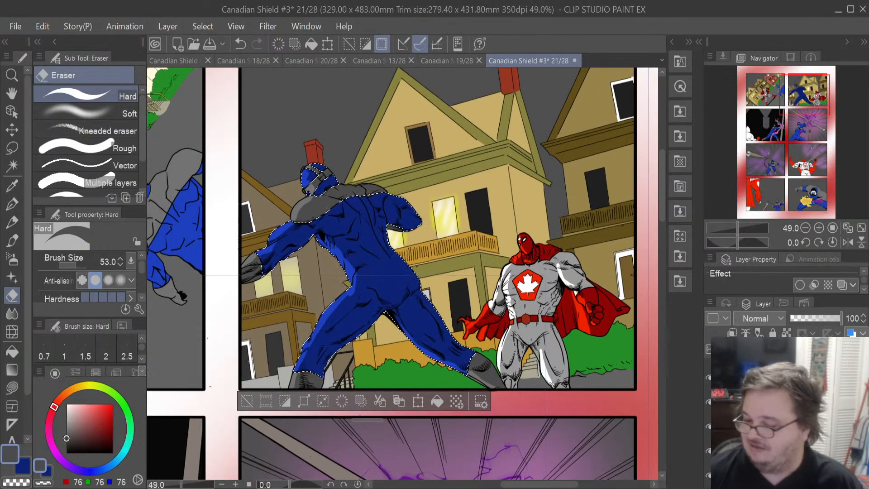
- Select and reorder the villain's colour layers in the layer list, moving one layer up
{"action": "left_click", "coordinate": [787, 403]}
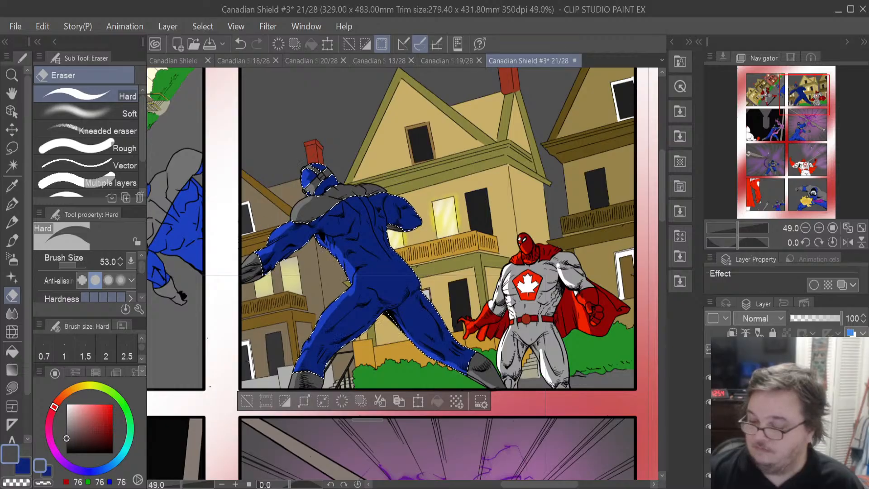
{"action": "left_click", "coordinate": [708, 451]}
{"action": "left_click", "coordinate": [707, 452]}
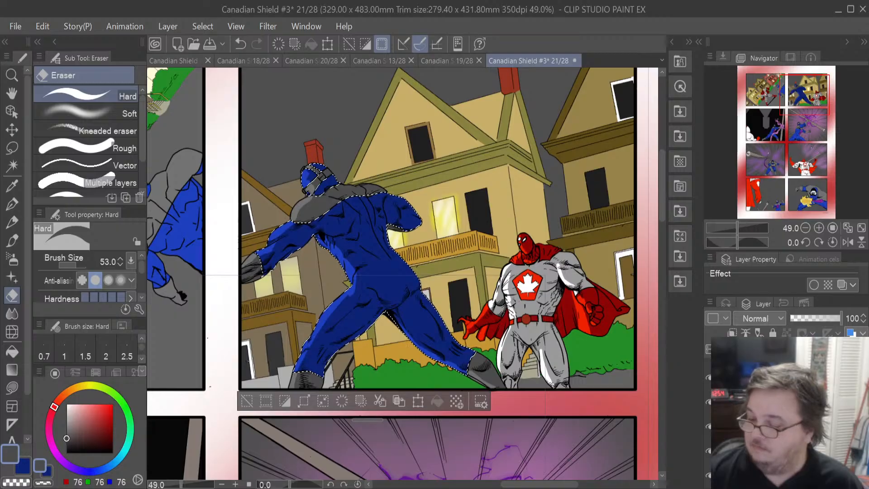
{"action": "scroll", "coordinate": [708, 451], "scroll_direction": "down", "scroll_amount": 1}
{"action": "scroll", "coordinate": [707, 451], "scroll_direction": "up", "scroll_amount": 1}
{"action": "scroll", "coordinate": [707, 451], "scroll_direction": "down", "scroll_amount": 1}
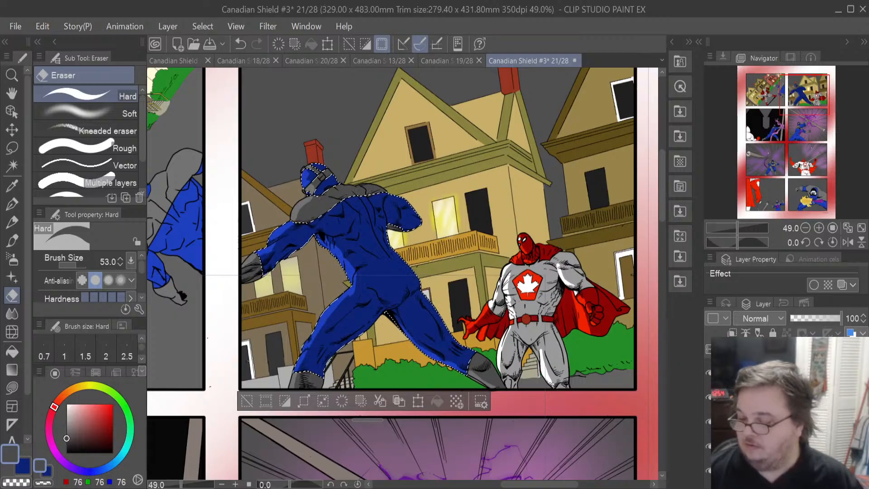
{"action": "left_click", "coordinate": [746, 444]}
{"action": "scroll", "coordinate": [708, 451], "scroll_direction": "down", "scroll_amount": 1}
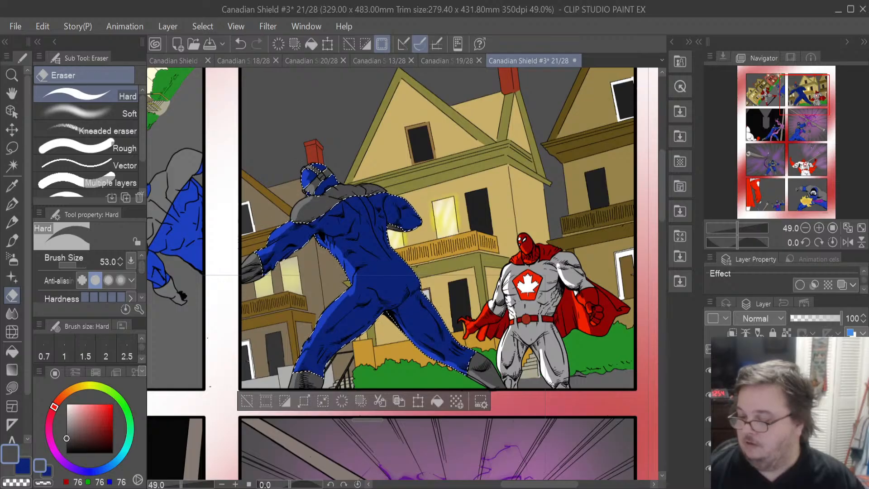
{"action": "scroll", "coordinate": [708, 451], "scroll_direction": "down", "scroll_amount": 2}
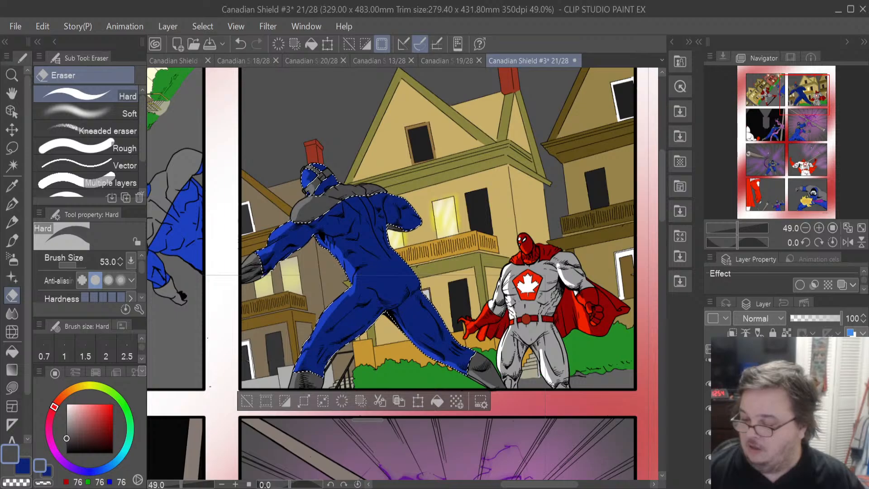
{"action": "left_click_drag", "start_coordinate": [769, 433], "coordinate": [769, 408]}
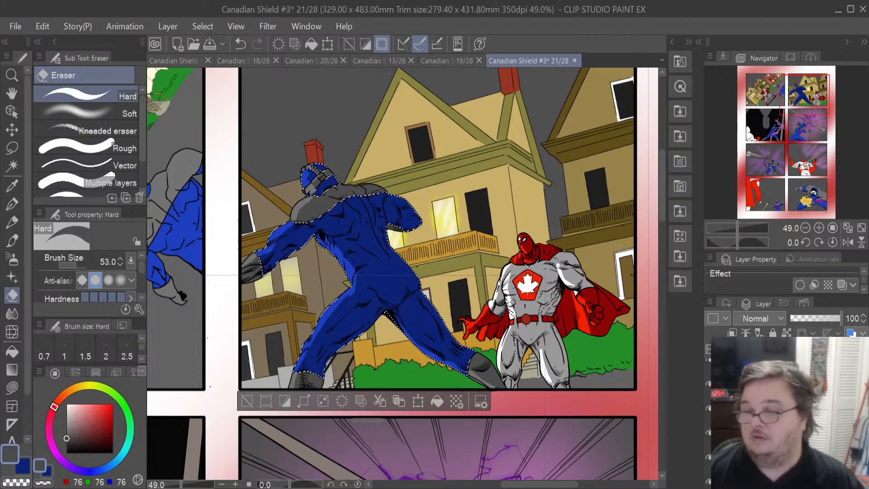
{"action": "scroll", "coordinate": [769, 417], "scroll_direction": "down", "scroll_amount": 5}
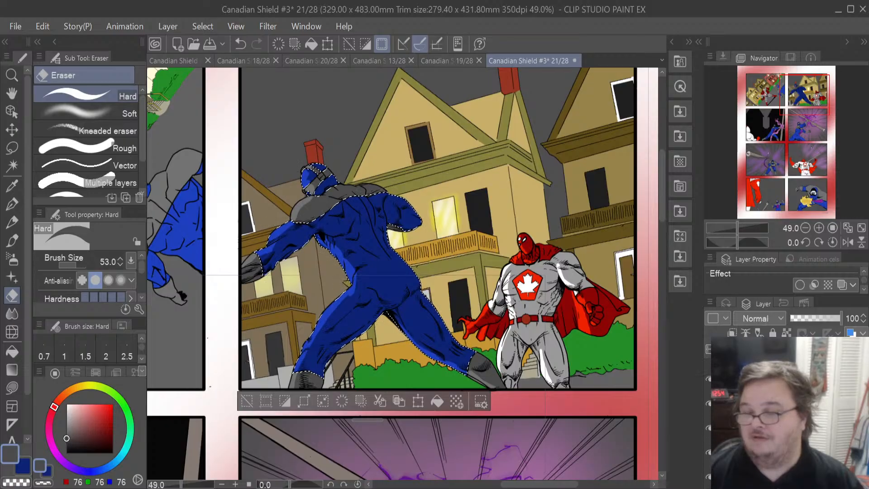
{"action": "scroll", "coordinate": [769, 416], "scroll_direction": "down", "scroll_amount": 2}
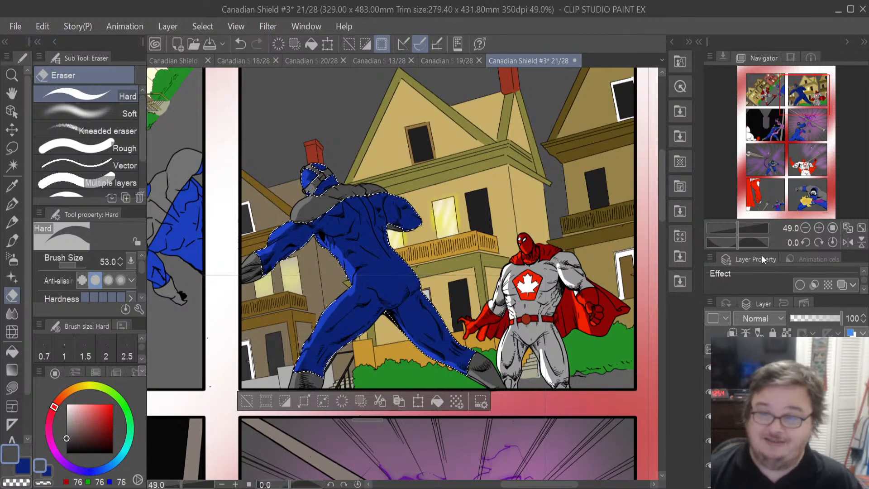
- Restore the left background house selection and fill it with a darkened brown (91, 78, 57) sampled from the house
{"action": "key", "text": "ctrl+z"}
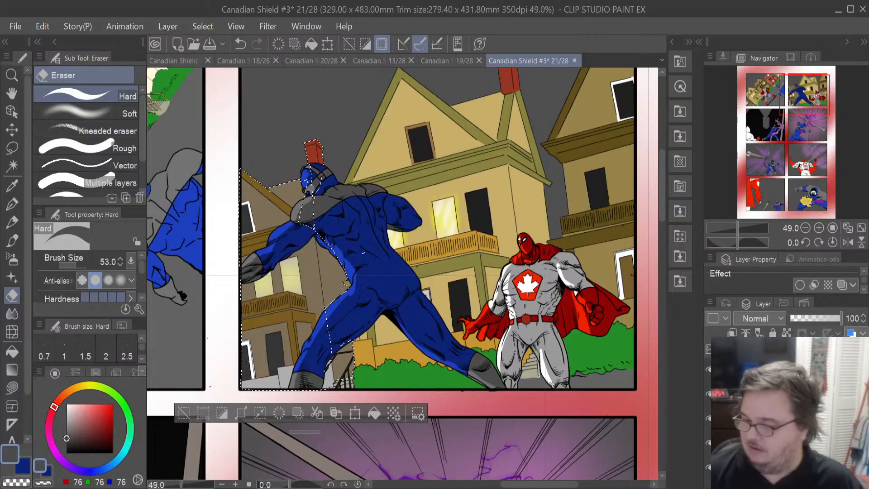
{"action": "left_click", "coordinate": [787, 407]}
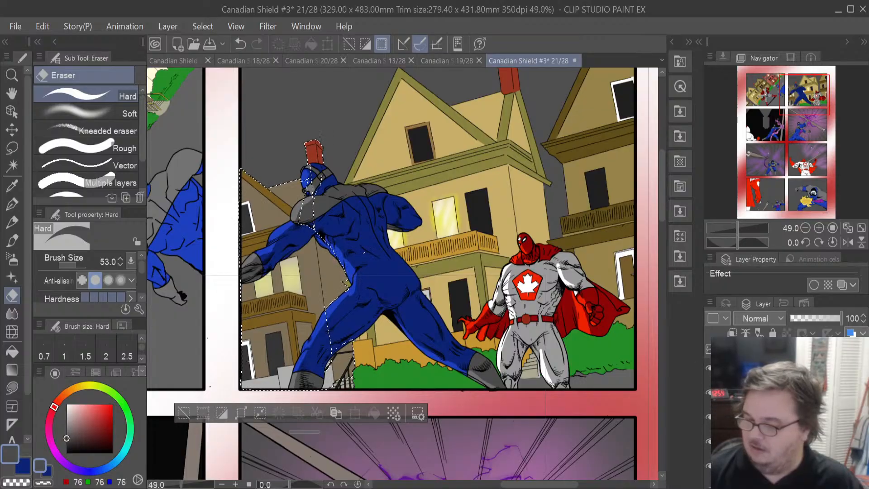
{"action": "left_click", "coordinate": [787, 393]}
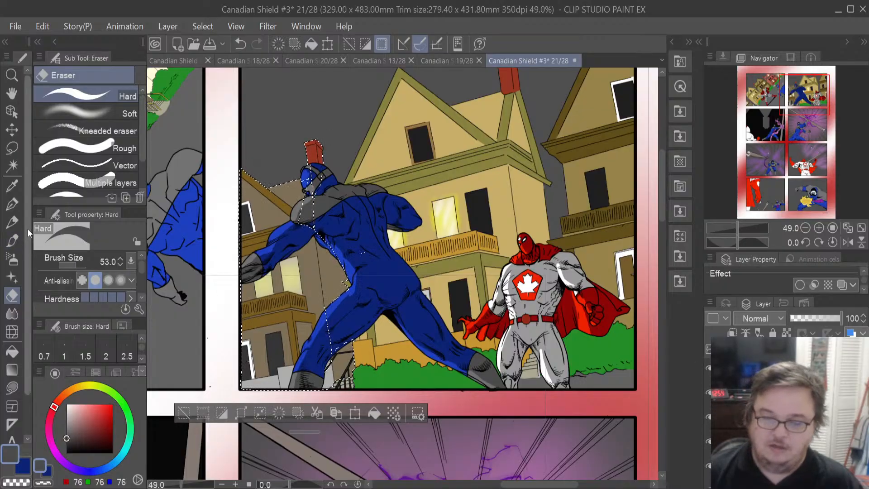
{"action": "left_click", "coordinate": [12, 185]}
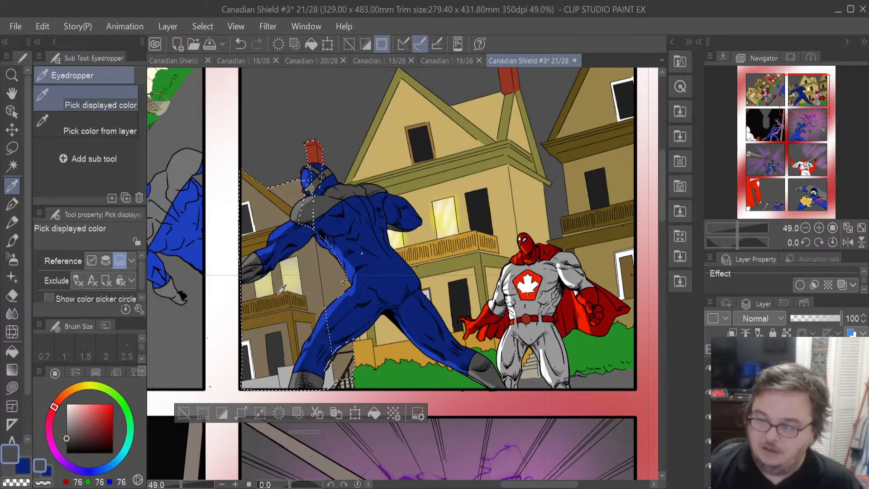
{"action": "left_click", "coordinate": [320, 281]}
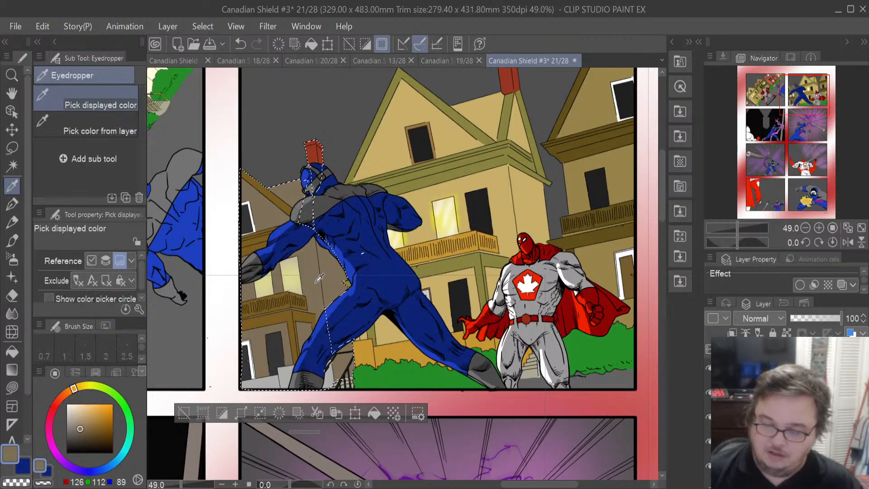
{"action": "left_click", "coordinate": [81, 430]}
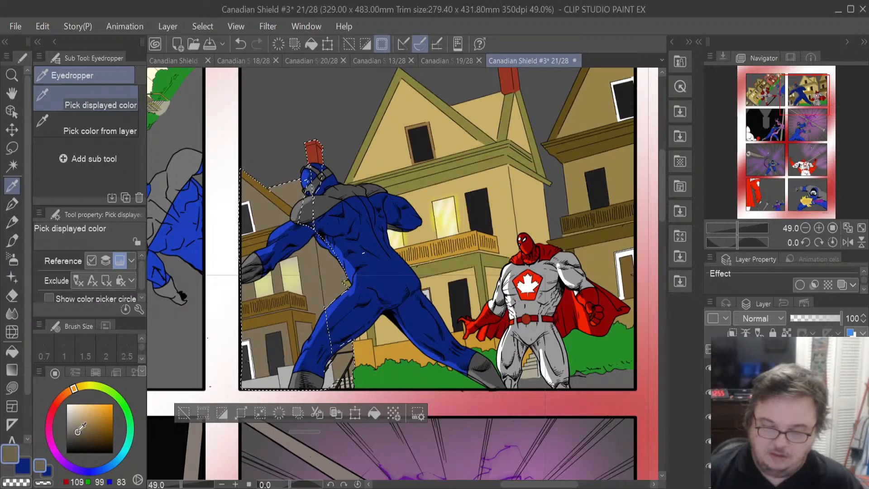
{"action": "left_click_drag", "start_coordinate": [82, 429], "coordinate": [84, 435]}
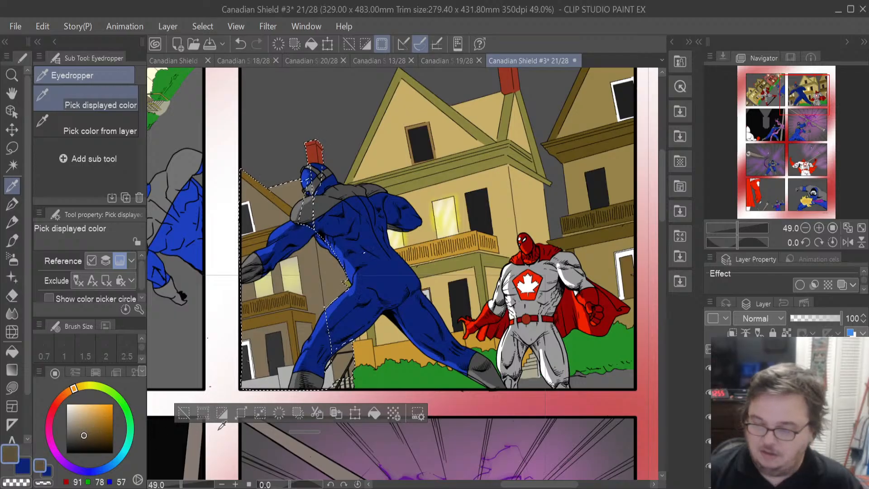
{"action": "left_click", "coordinate": [373, 412]}
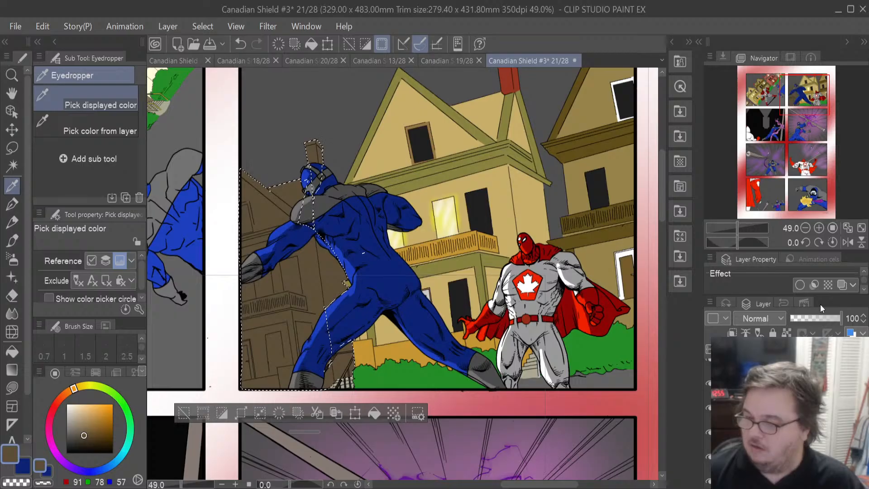
{"action": "left_click", "coordinate": [666, 254]}
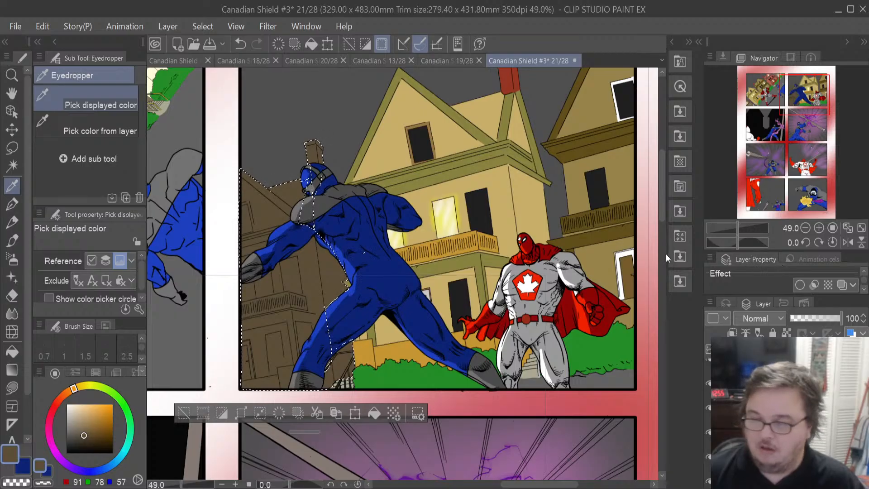
{"action": "left_click", "coordinate": [271, 413]}
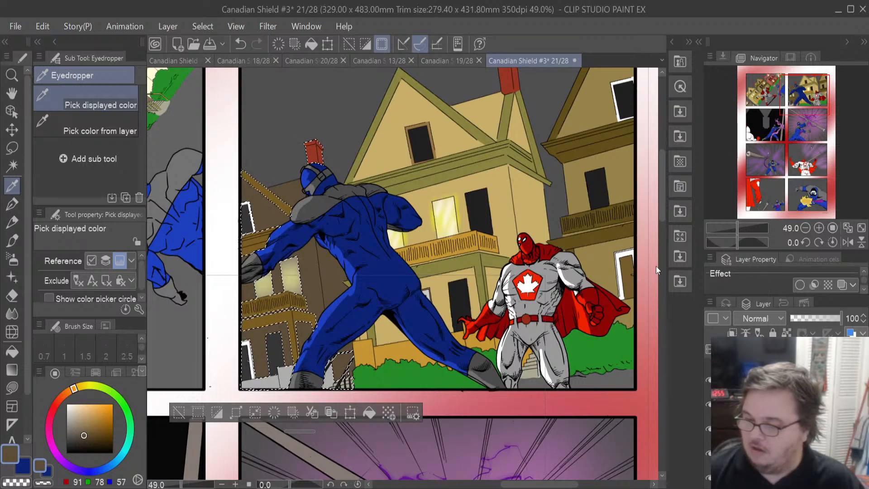
{"action": "key", "text": "ctrl+z"}
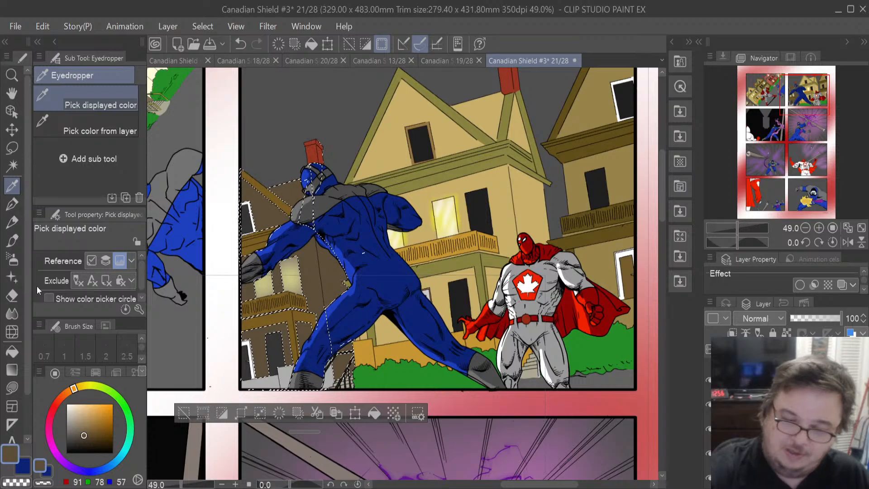
- Switch to the Eraser at brush size 86.9 and erase a vertical highlight strip through the left background house's darkened fill
{"action": "left_click", "coordinate": [15, 261]}
{"action": "left_click", "coordinate": [15, 297]}
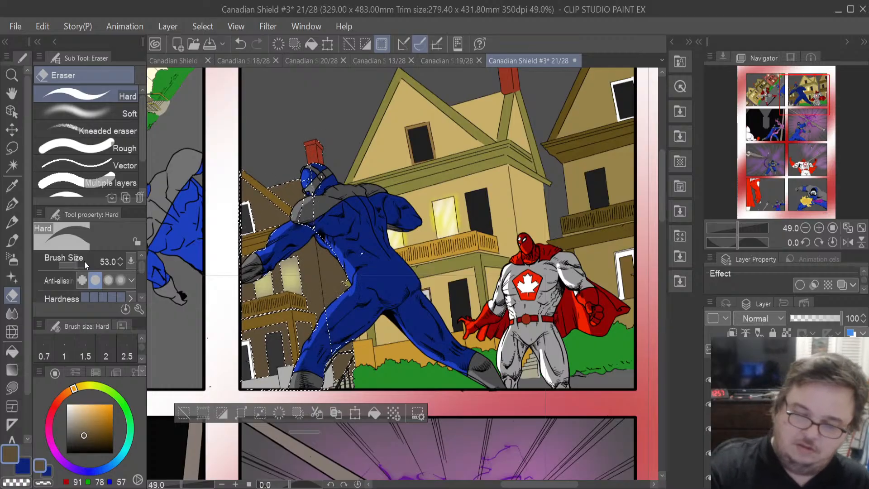
{"action": "left_click_drag", "start_coordinate": [80, 267], "coordinate": [75, 263]}
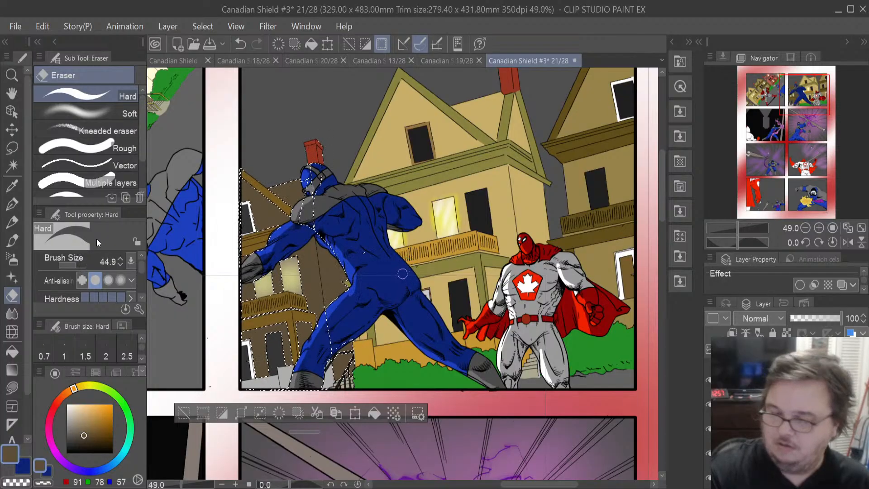
{"action": "left_click_drag", "start_coordinate": [310, 256], "coordinate": [314, 307]}
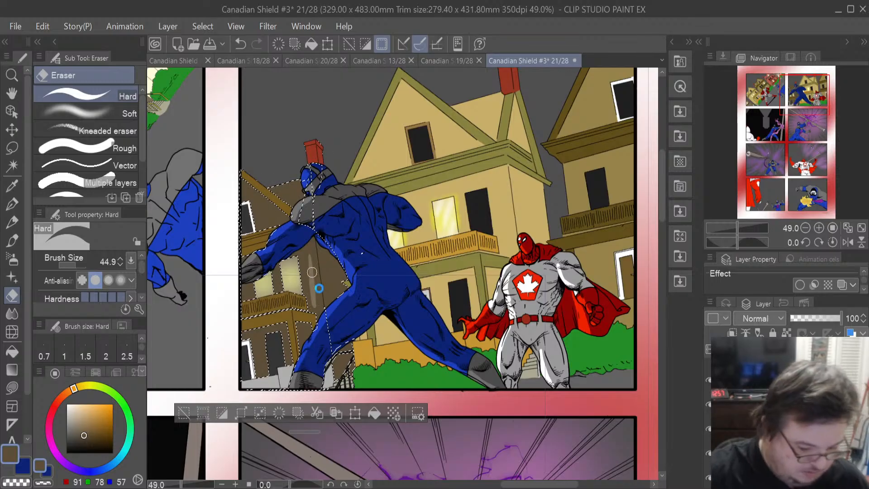
{"action": "key", "text": "ctrl+z"}
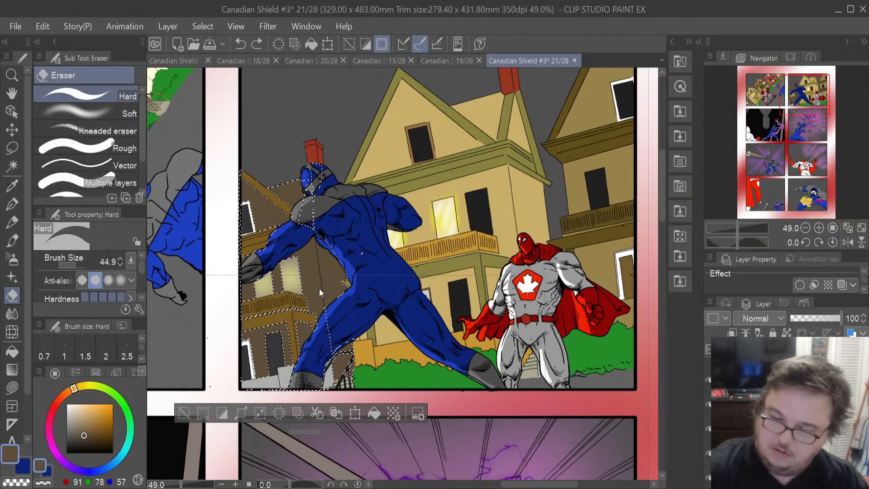
{"action": "left_click_drag", "start_coordinate": [78, 265], "coordinate": [78, 264]}
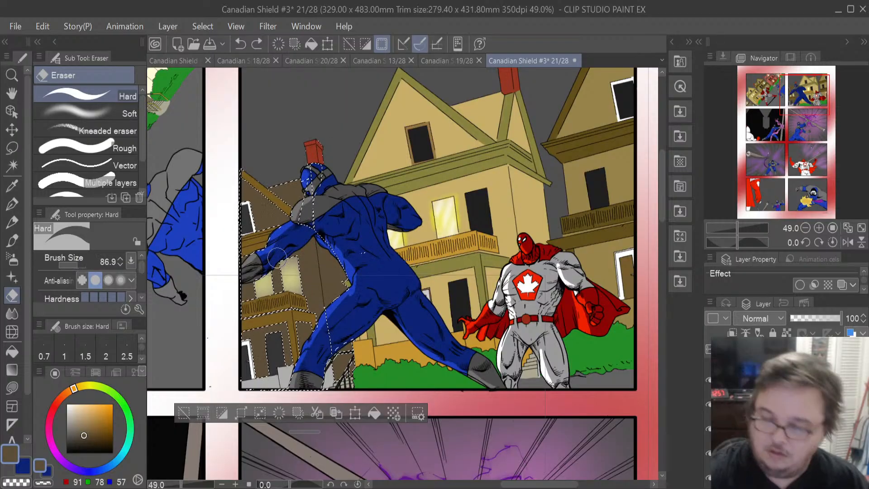
{"action": "left_click_drag", "start_coordinate": [305, 244], "coordinate": [311, 301]}
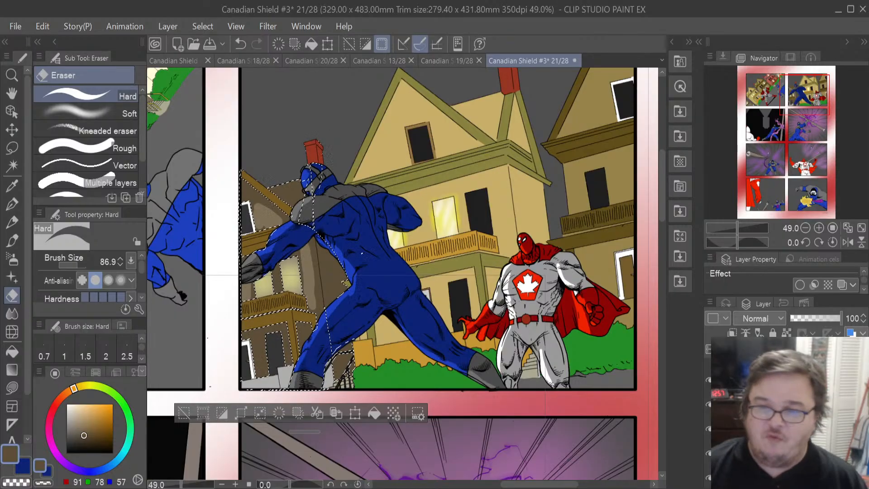
- Switch to the central house's colour layer and restore the central house's selection
{"action": "left_click", "coordinate": [787, 428]}
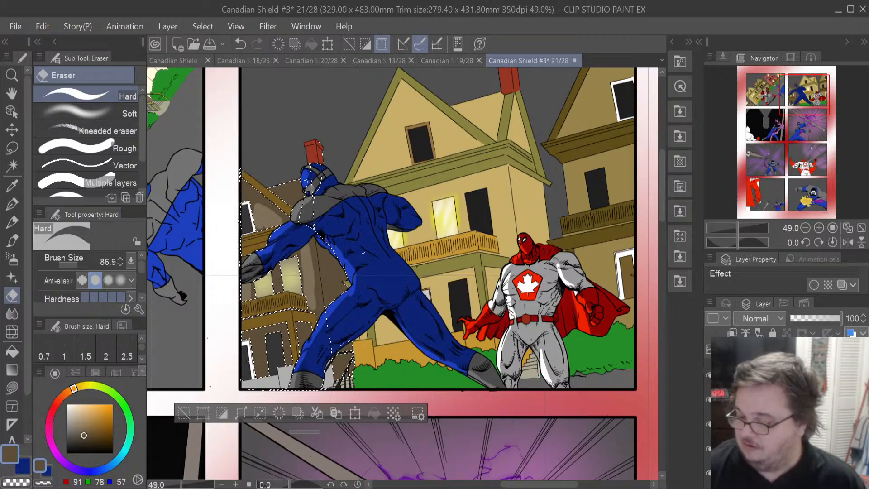
{"action": "left_click", "coordinate": [787, 413]}
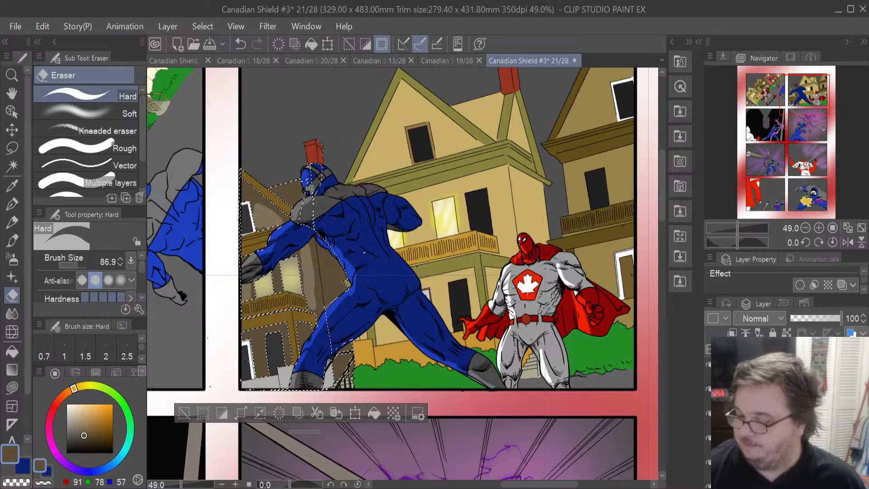
{"action": "scroll", "coordinate": [787, 412], "scroll_direction": "down", "scroll_amount": 1}
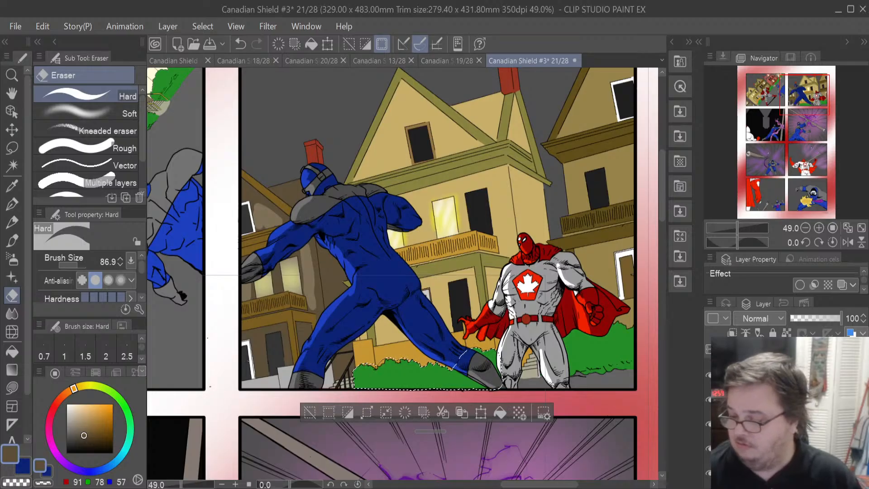
{"action": "scroll", "coordinate": [785, 412], "scroll_direction": "down", "scroll_amount": 1}
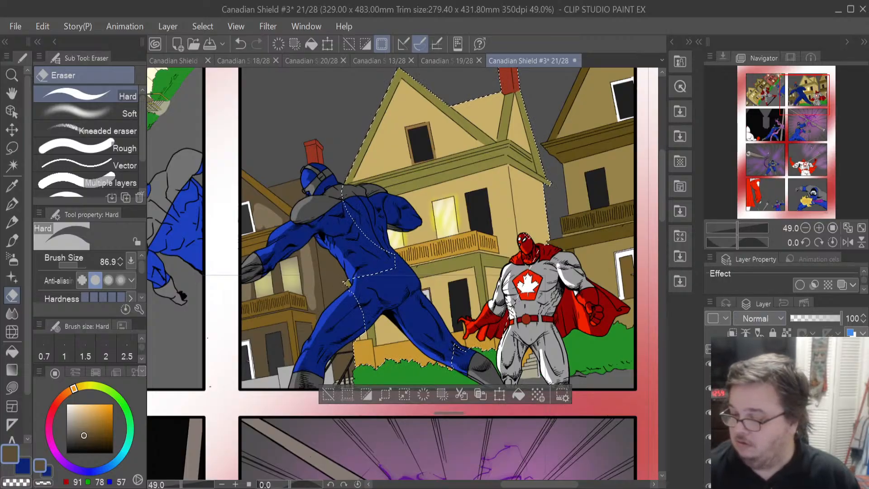
{"action": "left_click", "coordinate": [788, 402]}
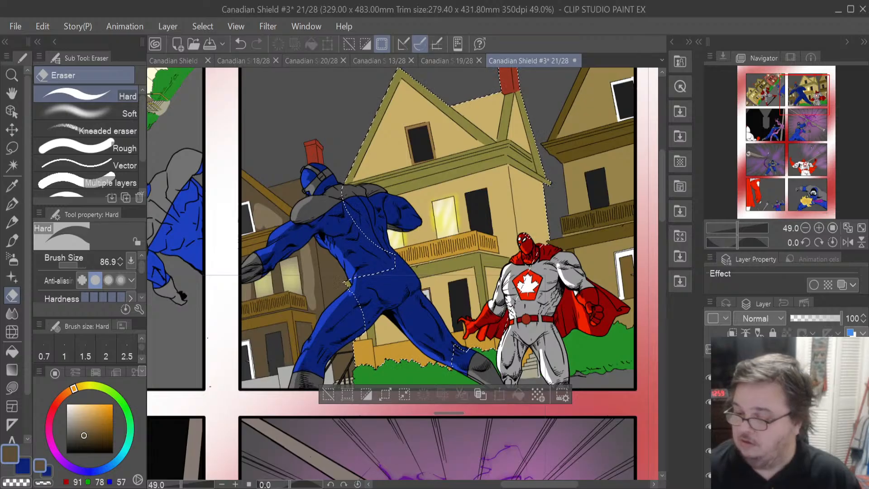
{"action": "left_click", "coordinate": [787, 426]}
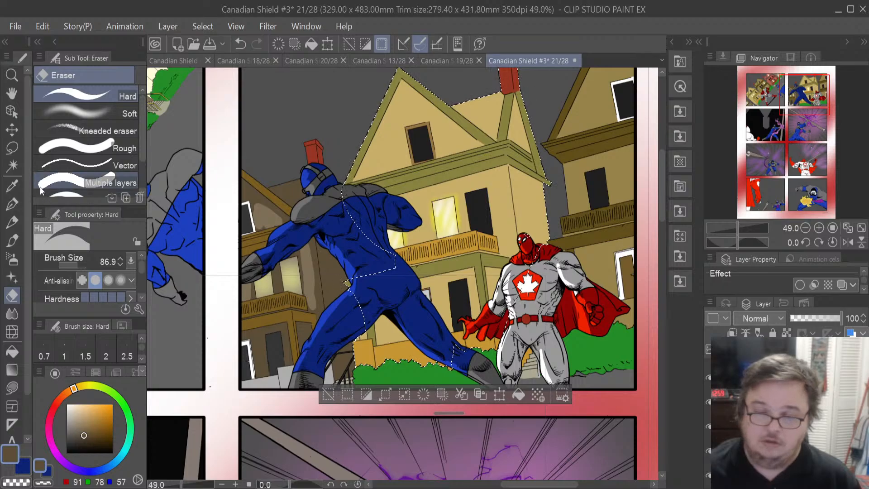
- Sample the central house's tan, darken it to (144, 126, 78), and fill the house's selection with it
{"action": "left_click", "coordinate": [12, 185]}
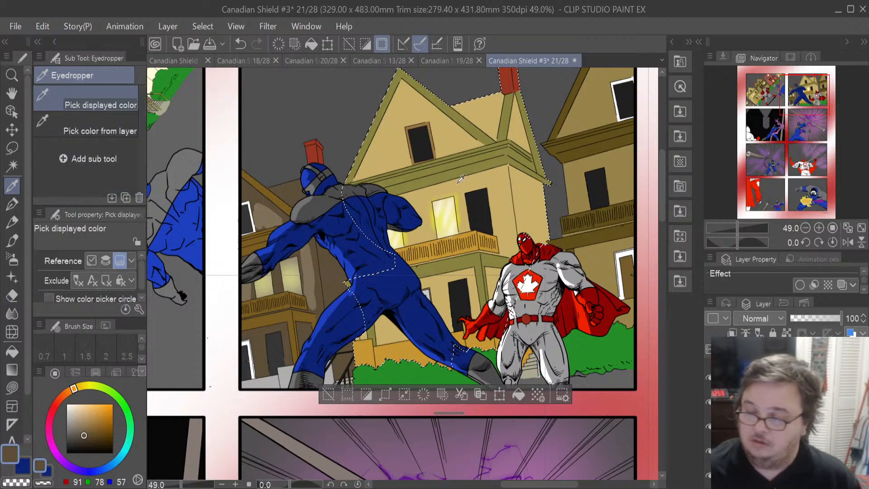
{"action": "left_click", "coordinate": [524, 204]}
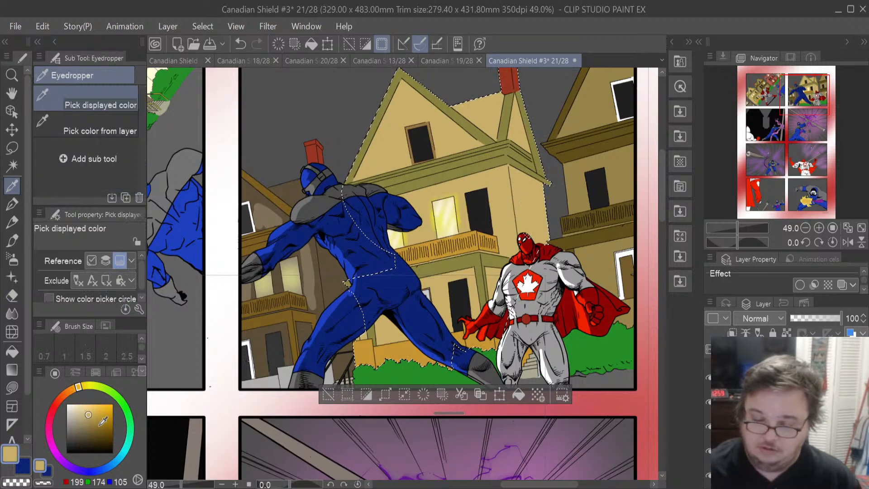
{"action": "left_click", "coordinate": [88, 417]}
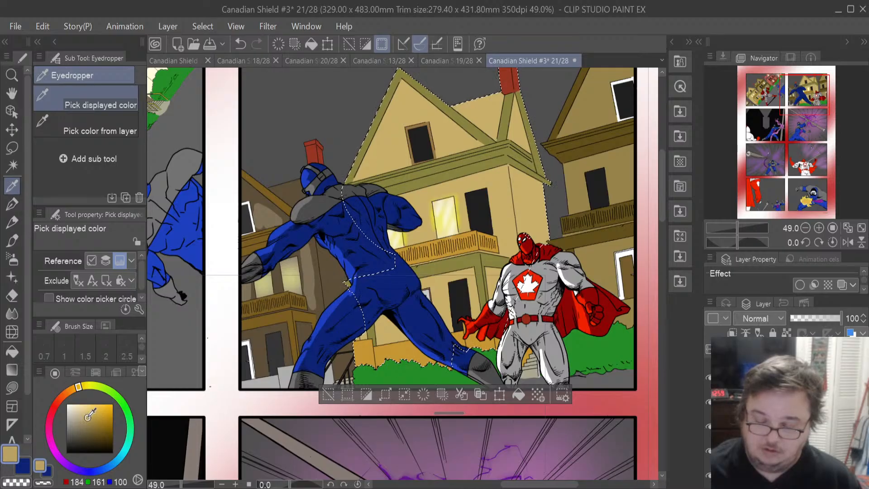
{"action": "left_click_drag", "start_coordinate": [88, 419], "coordinate": [88, 424]}
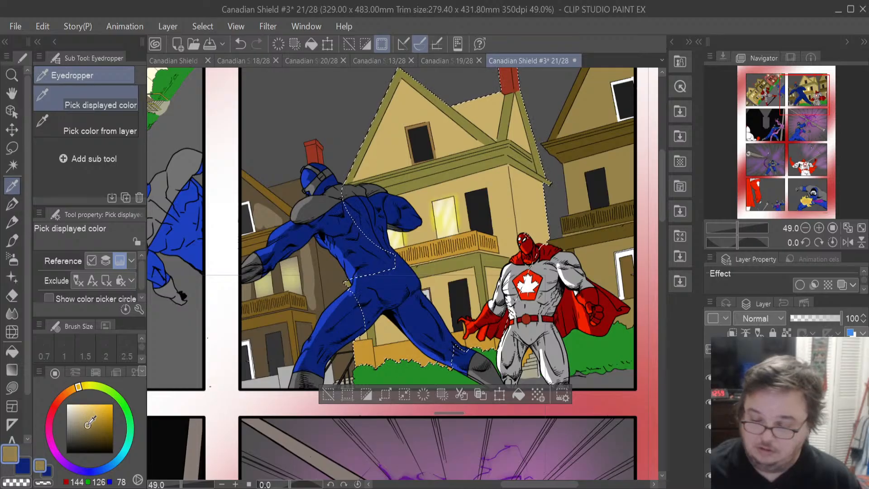
{"action": "left_click", "coordinate": [518, 396]}
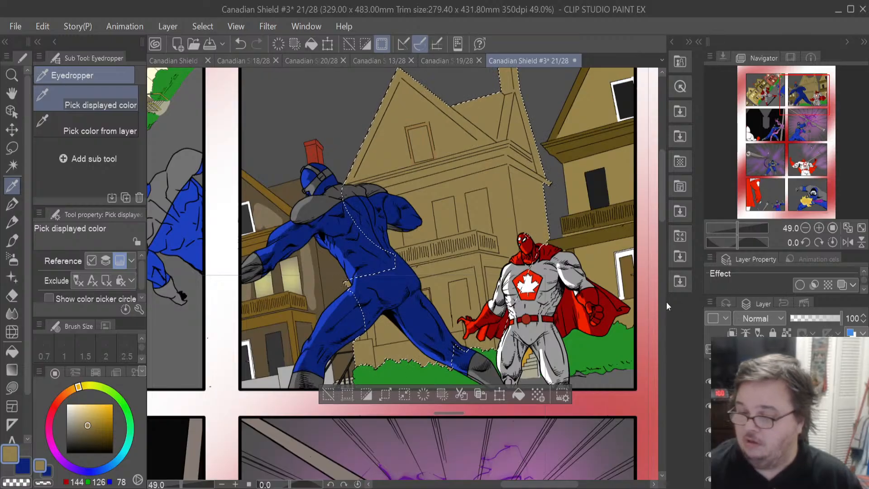
{"action": "left_click", "coordinate": [740, 406], "text": "ctrl"}
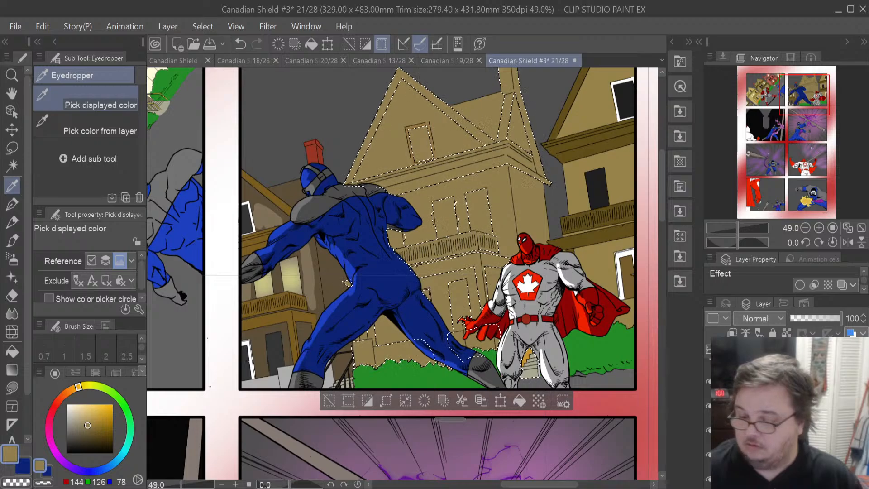
{"action": "left_click", "coordinate": [424, 401]}
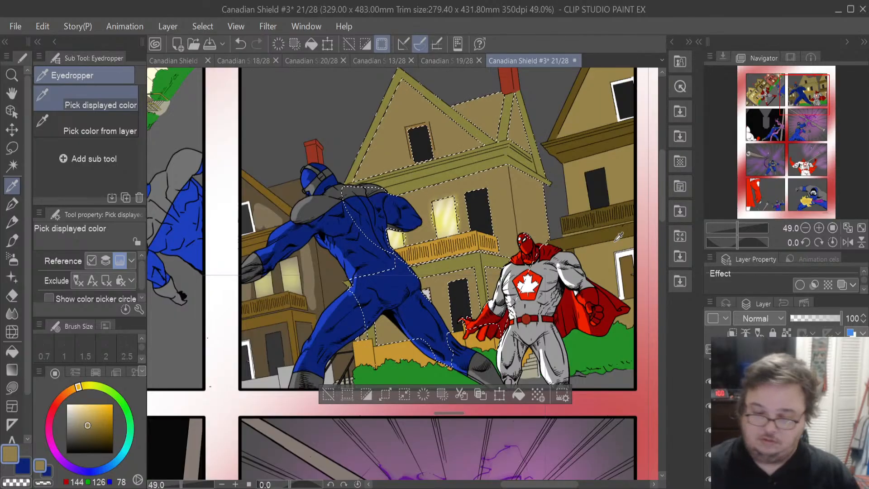
- Erase light highlight patches across the central house's darkened fill with the Eraser, then deselect
{"action": "left_click", "coordinate": [13, 296]}
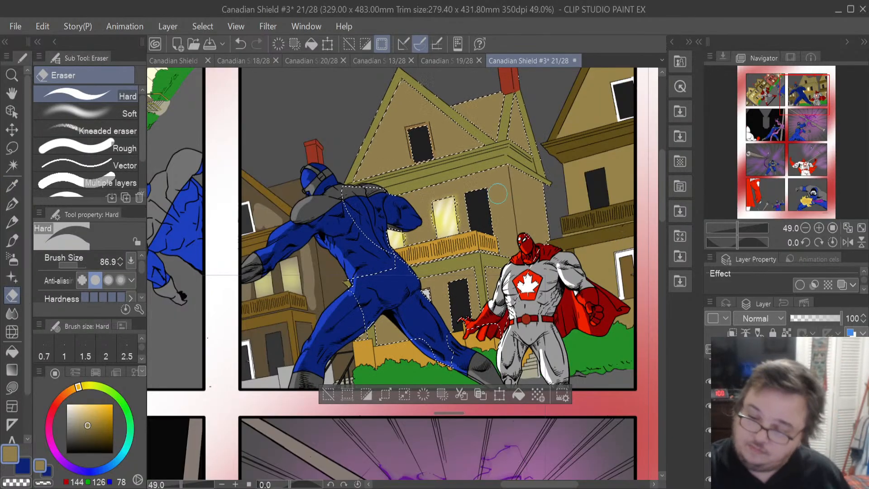
{"action": "mouse_move", "coordinate": [498, 181]}
{"action": "left_mouse_down"}
{"action": "mouse_move", "coordinate": [507, 243]}
{"action": "mouse_move", "coordinate": [493, 177]}
{"action": "left_mouse_up"}
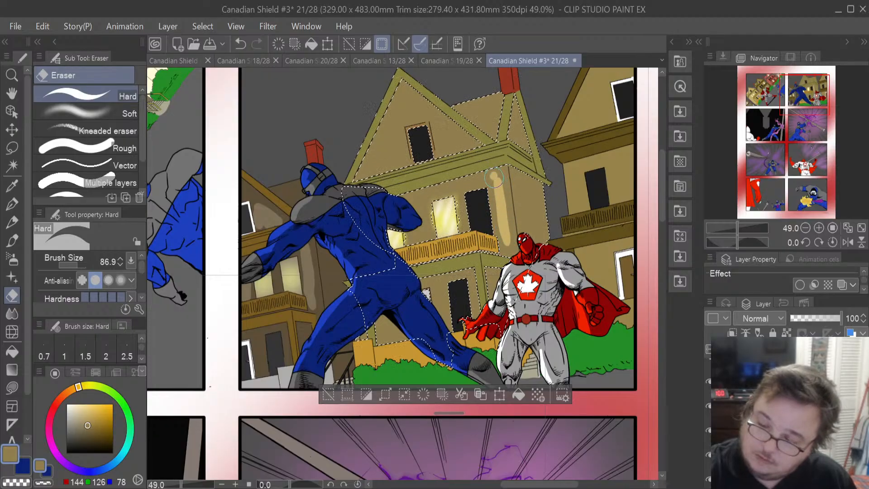
{"action": "left_click_drag", "start_coordinate": [429, 229], "coordinate": [424, 207]}
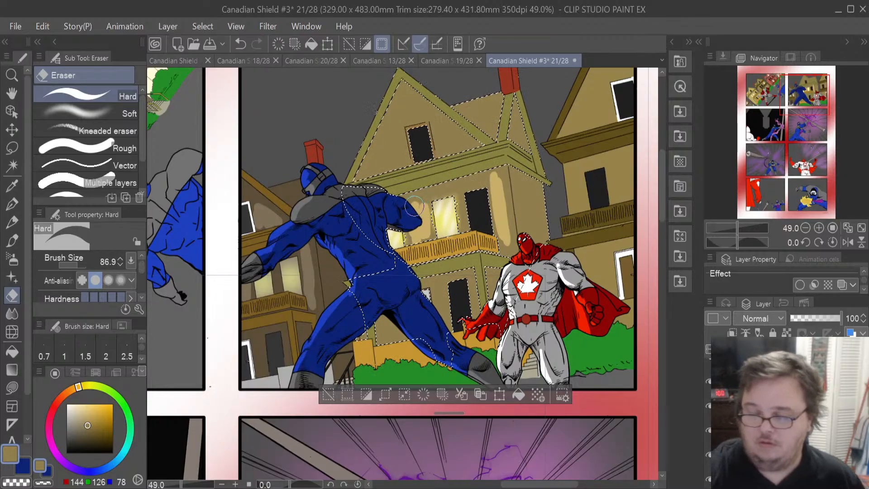
{"action": "mouse_move", "coordinate": [372, 165]}
{"action": "left_mouse_down"}
{"action": "mouse_move", "coordinate": [394, 117]}
{"action": "mouse_move", "coordinate": [391, 156]}
{"action": "left_mouse_up"}
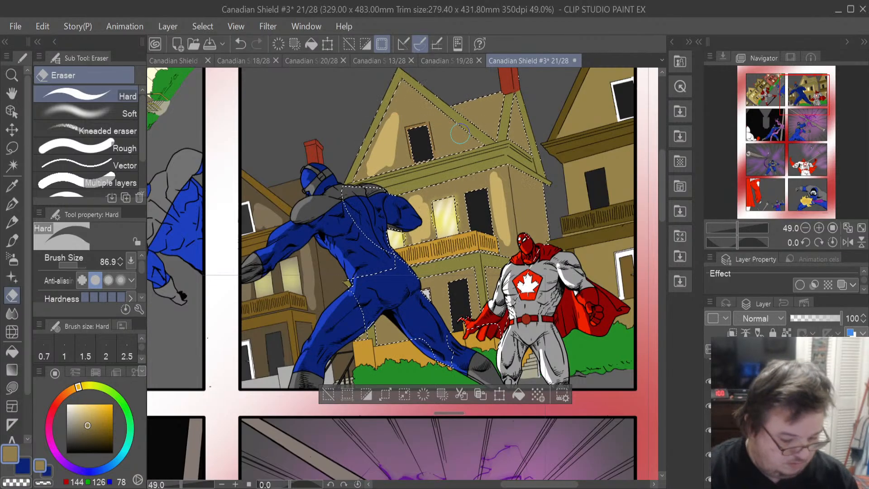
{"action": "key", "text": "ctrl+z"}
{"action": "mouse_move", "coordinate": [460, 134]}
{"action": "left_mouse_down"}
{"action": "mouse_move", "coordinate": [445, 147]}
{"action": "mouse_move", "coordinate": [471, 143]}
{"action": "mouse_move", "coordinate": [428, 113]}
{"action": "mouse_move", "coordinate": [441, 147]}
{"action": "mouse_move", "coordinate": [415, 94]}
{"action": "mouse_move", "coordinate": [449, 134]}
{"action": "mouse_move", "coordinate": [448, 145]}
{"action": "mouse_move", "coordinate": [443, 133]}
{"action": "mouse_move", "coordinate": [454, 132]}
{"action": "mouse_move", "coordinate": [414, 115]}
{"action": "mouse_move", "coordinate": [407, 86]}
{"action": "mouse_move", "coordinate": [471, 138]}
{"action": "mouse_move", "coordinate": [420, 114]}
{"action": "mouse_move", "coordinate": [428, 92]}
{"action": "left_mouse_up"}
{"action": "key", "text": "ctrl+z"}
{"action": "key", "text": "ctrl+z"}
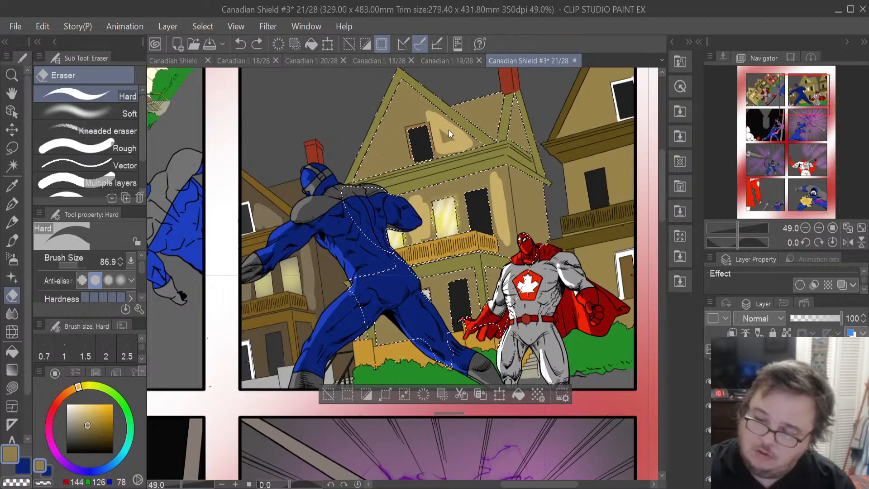
{"action": "mouse_move", "coordinate": [442, 146]}
{"action": "left_mouse_down"}
{"action": "mouse_move", "coordinate": [436, 123]}
{"action": "mouse_move", "coordinate": [456, 143]}
{"action": "mouse_move", "coordinate": [433, 120]}
{"action": "mouse_move", "coordinate": [438, 158]}
{"action": "left_mouse_up"}
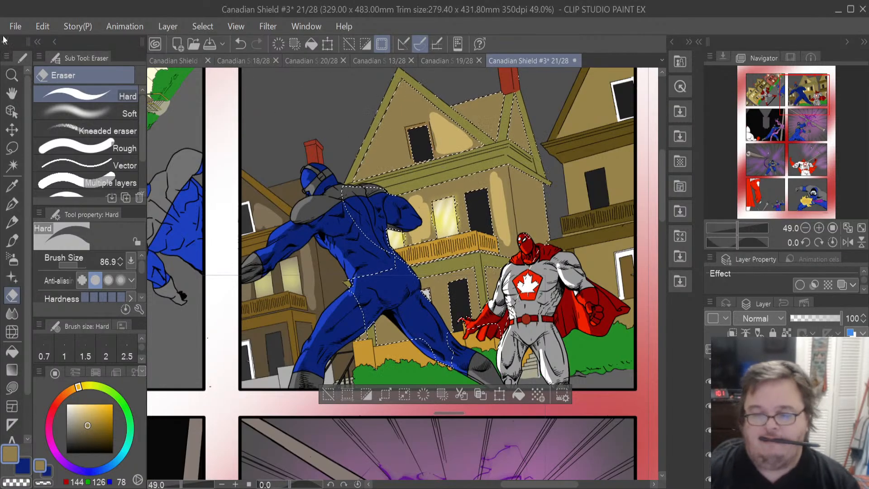
{"action": "left_click", "coordinate": [12, 147]}
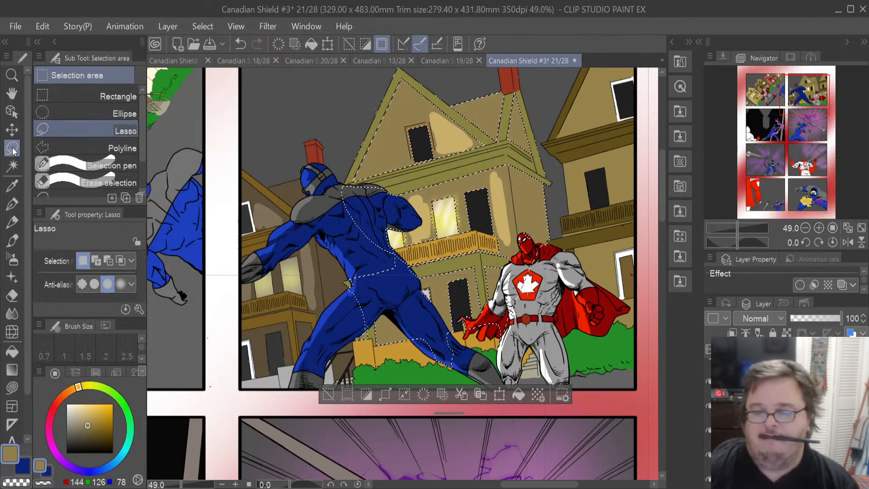
{"action": "key", "text": "ctrl+d"}
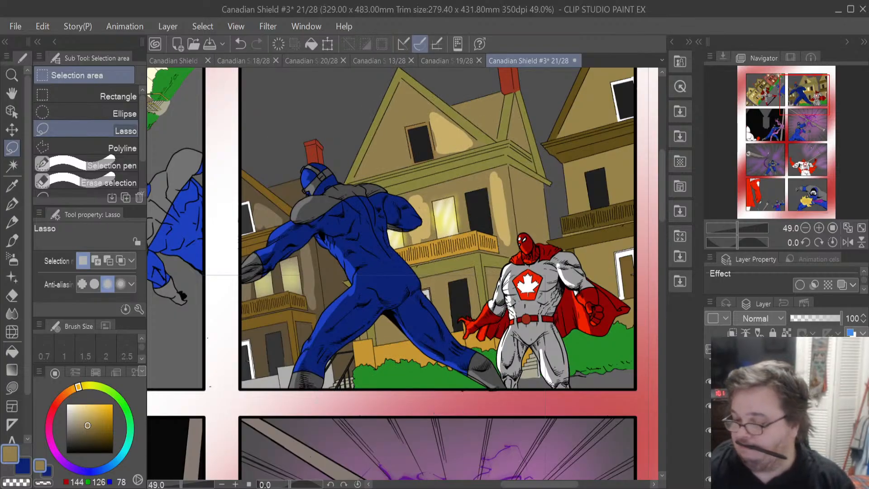
- Pick white and add sparkles to the grey sky above the houses with the Sparkle decoration brush
{"action": "left_click", "coordinate": [787, 405]}
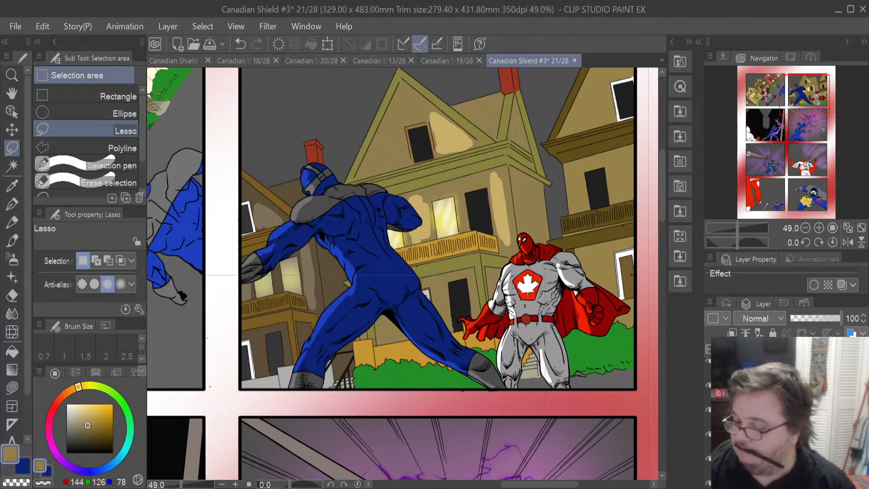
{"action": "left_click", "coordinate": [788, 417]}
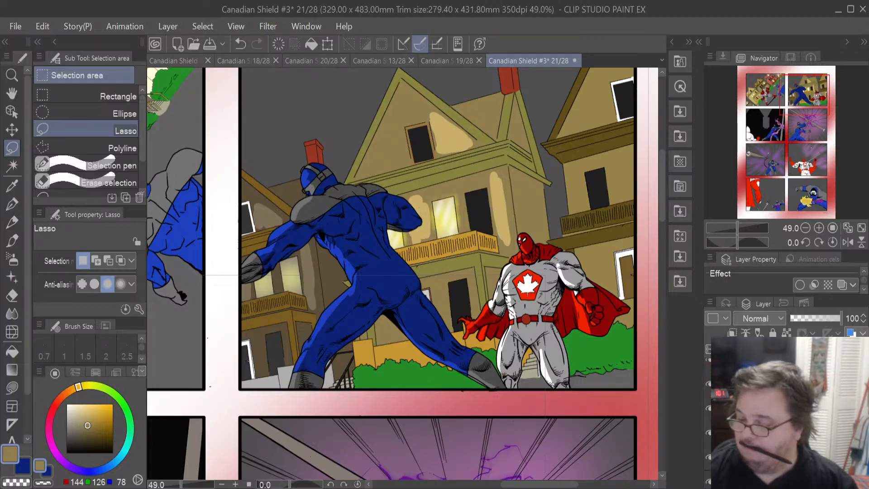
{"action": "scroll", "coordinate": [787, 416], "scroll_direction": "down", "scroll_amount": 2}
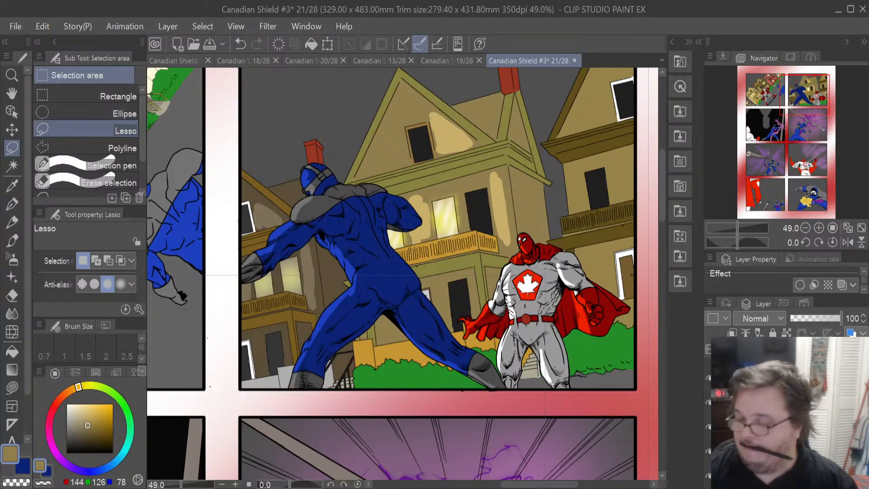
{"action": "scroll", "coordinate": [459, 321], "scroll_direction": "down", "scroll_amount": 2}
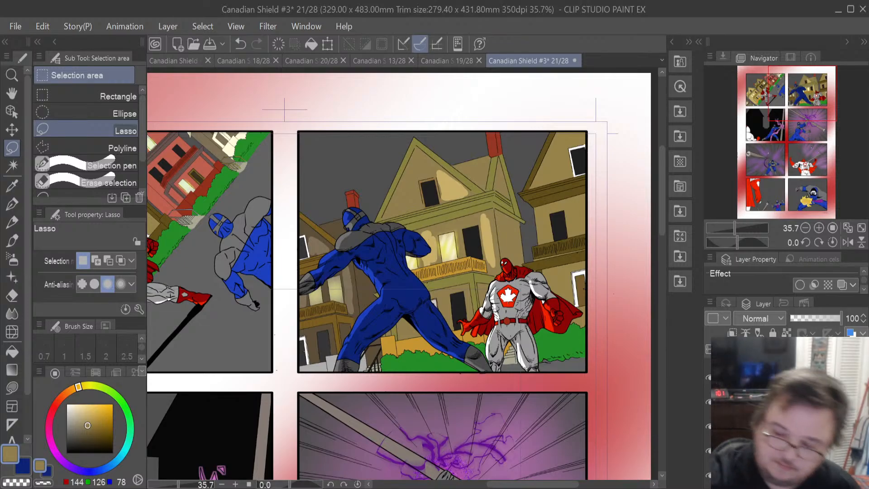
{"action": "left_click", "coordinate": [67, 404]}
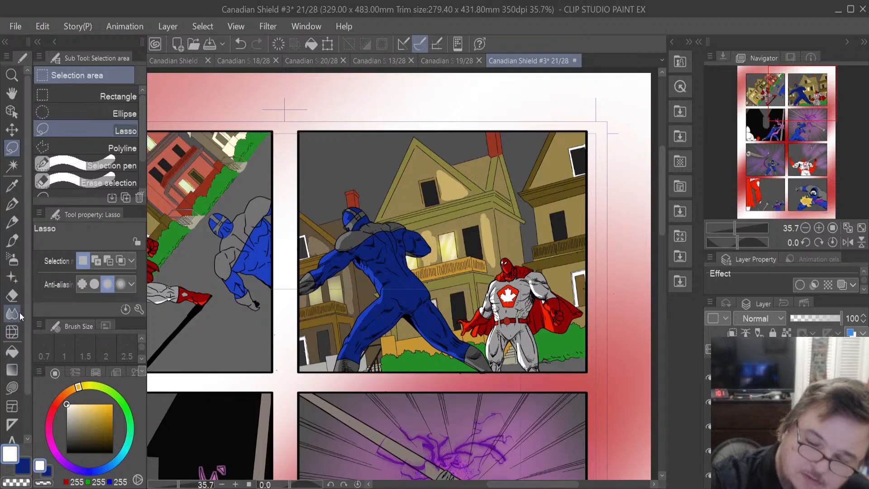
{"action": "left_click", "coordinate": [17, 276]}
{"action": "left_click", "coordinate": [373, 183]}
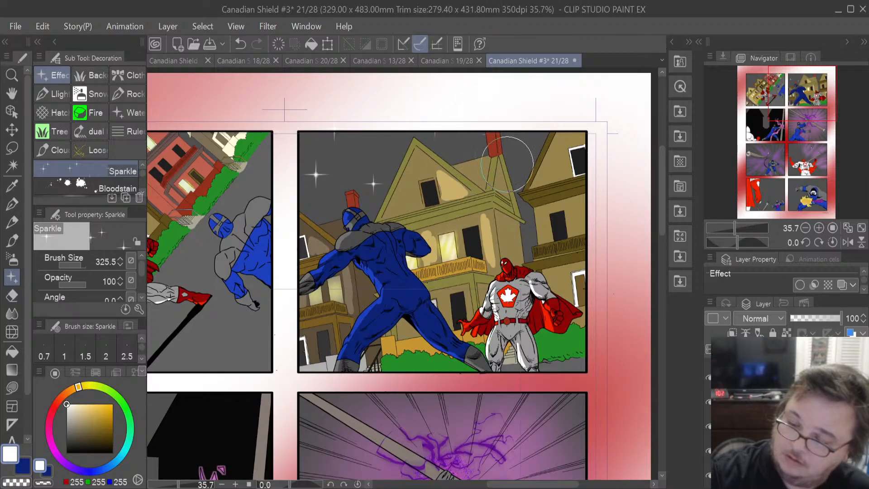
{"action": "left_click_drag", "start_coordinate": [531, 190], "coordinate": [533, 161]}
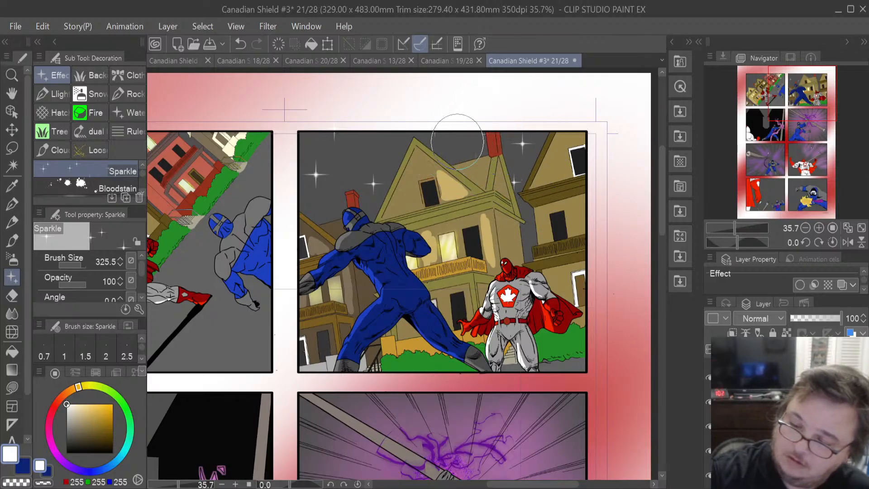
{"action": "mouse_move", "coordinate": [345, 168]}
{"action": "left_mouse_down"}
{"action": "mouse_move", "coordinate": [353, 184]}
{"action": "mouse_move", "coordinate": [334, 206]}
{"action": "mouse_move", "coordinate": [320, 195]}
{"action": "mouse_move", "coordinate": [300, 199]}
{"action": "mouse_move", "coordinate": [317, 180]}
{"action": "left_mouse_up"}
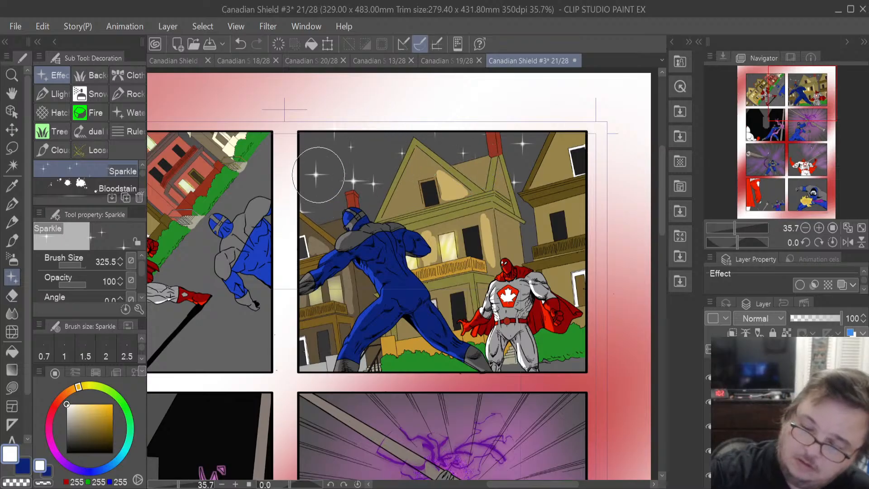
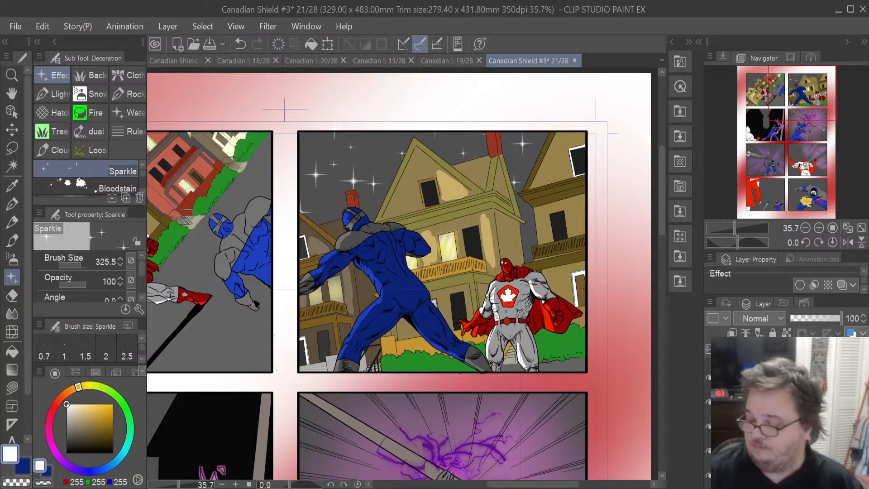
{"action": "left_click", "coordinate": [787, 402]}
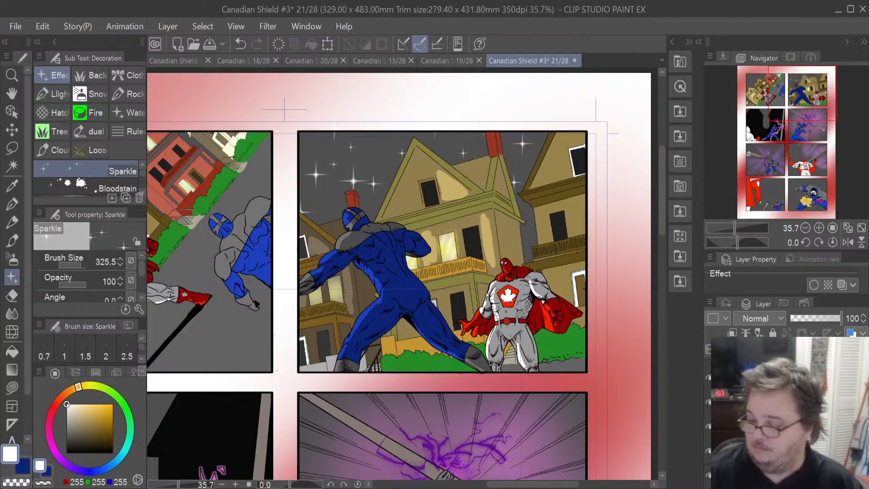
{"action": "left_click", "coordinate": [787, 402]}
{"action": "scroll", "coordinate": [788, 408], "scroll_direction": "down", "scroll_amount": 5}
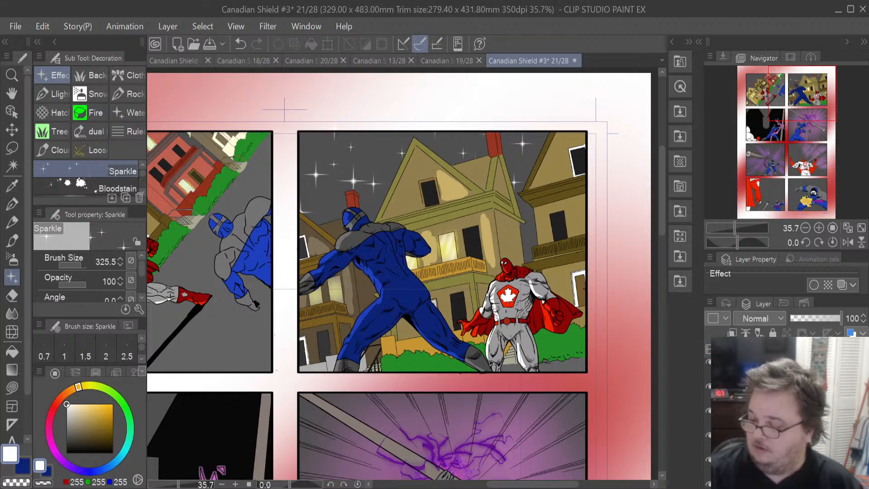
{"action": "left_click", "coordinate": [788, 407]}
{"action": "scroll", "coordinate": [787, 408], "scroll_direction": "down", "scroll_amount": 7}
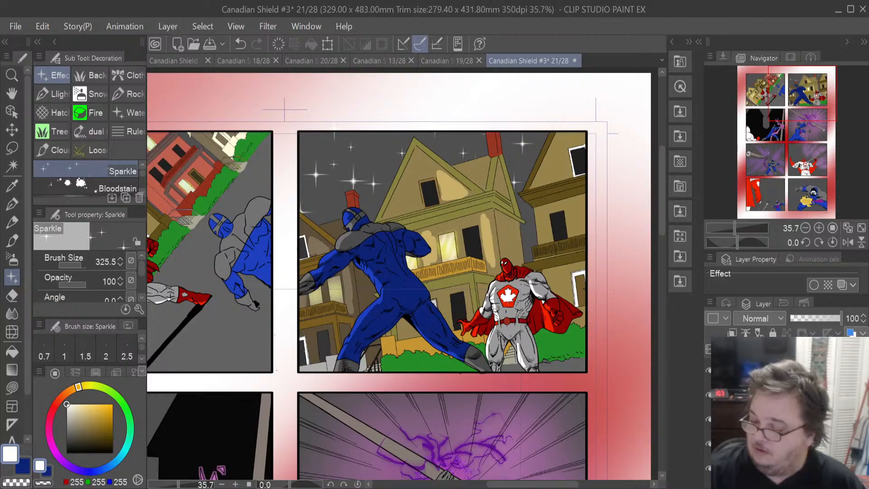
{"action": "scroll", "coordinate": [787, 407], "scroll_direction": "down", "scroll_amount": 1}
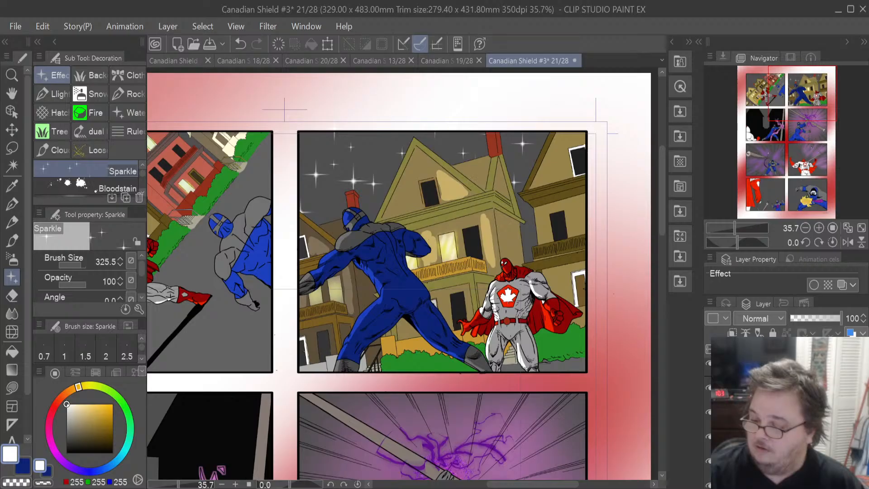
- Sample the dark grey of the left panel's street with the Eyedropper and select a colour layer
{"action": "left_click_drag", "start_coordinate": [520, 485], "coordinate": [502, 488]}
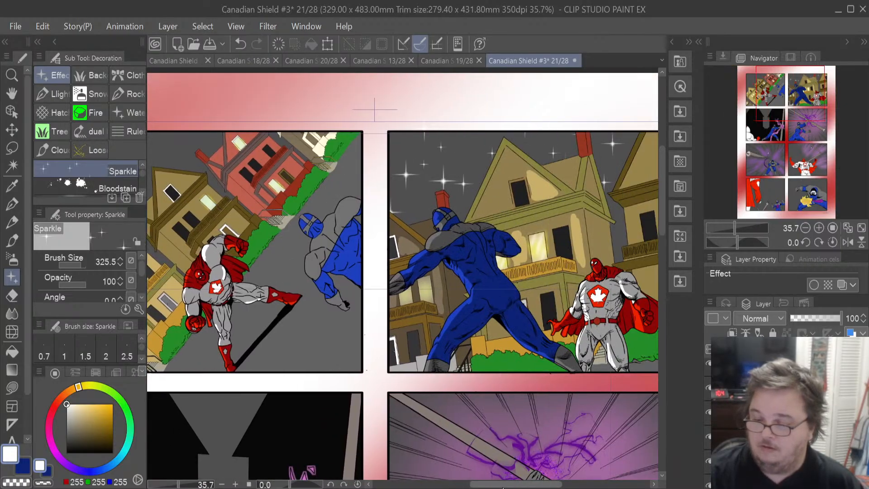
{"action": "left_click", "coordinate": [12, 184]}
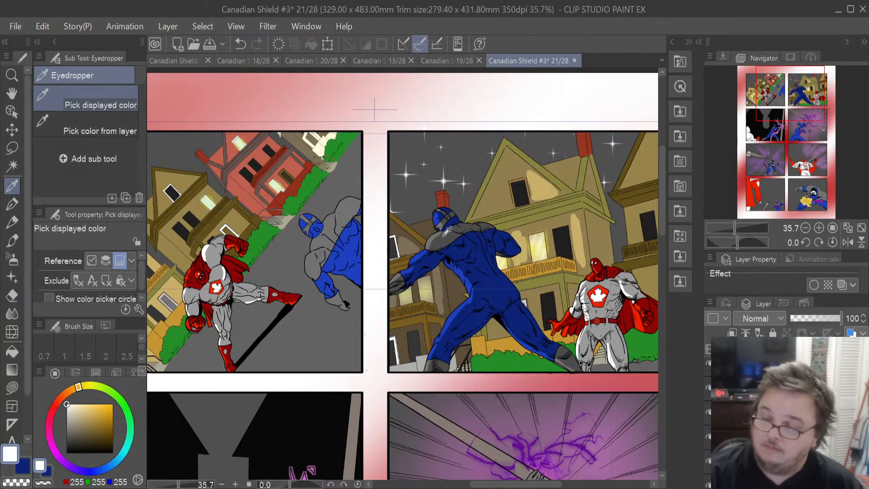
{"action": "left_click", "coordinate": [446, 236]}
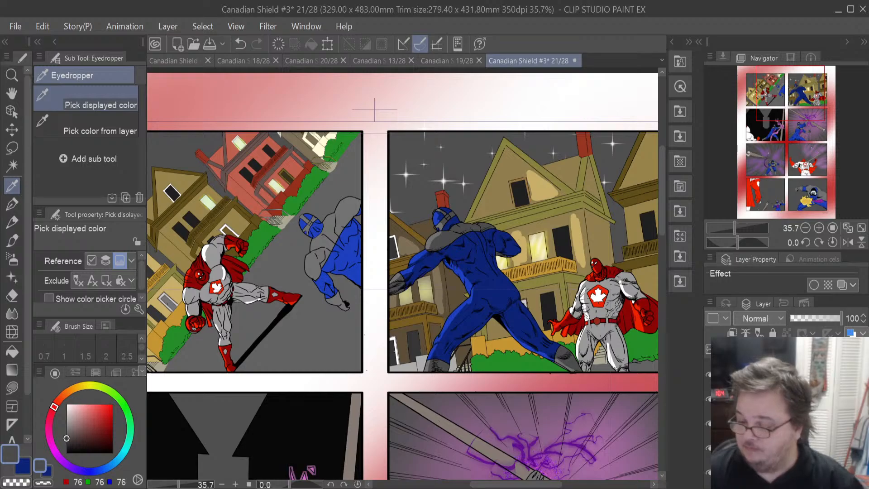
{"action": "left_click", "coordinate": [778, 424]}
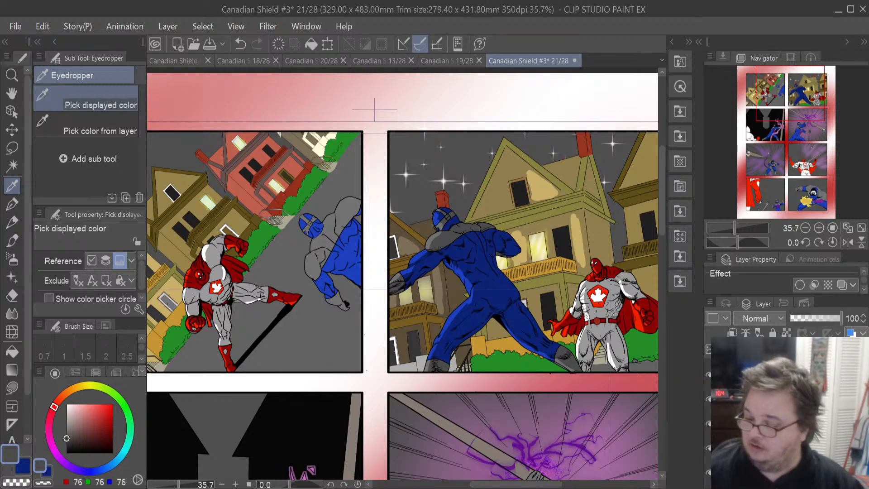
- Load a selection of the blue-suited villain's costume areas from his colour layer
{"action": "left_click_drag", "start_coordinate": [559, 485], "coordinate": [512, 485]}
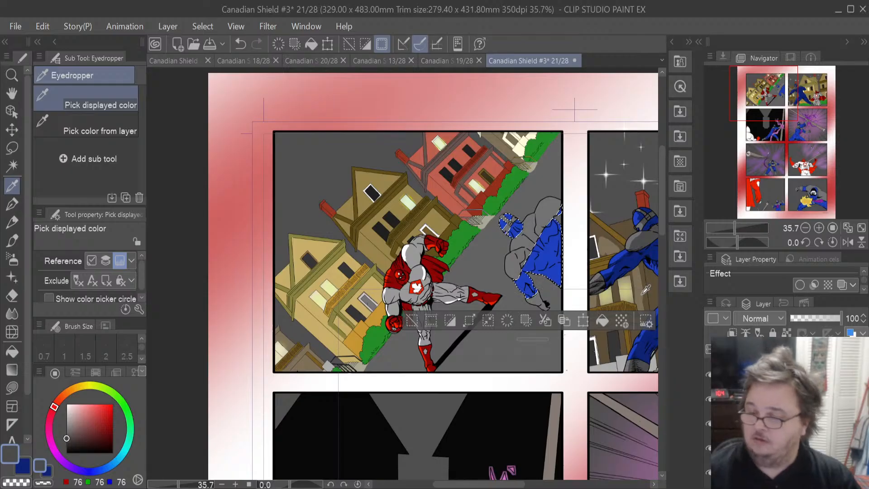
{"action": "left_click", "coordinate": [769, 399]}
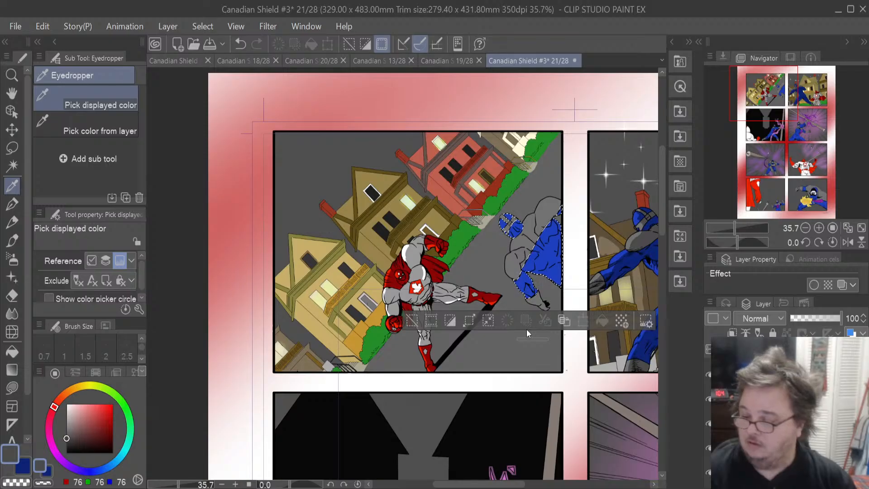
{"action": "left_click", "coordinate": [770, 399]}
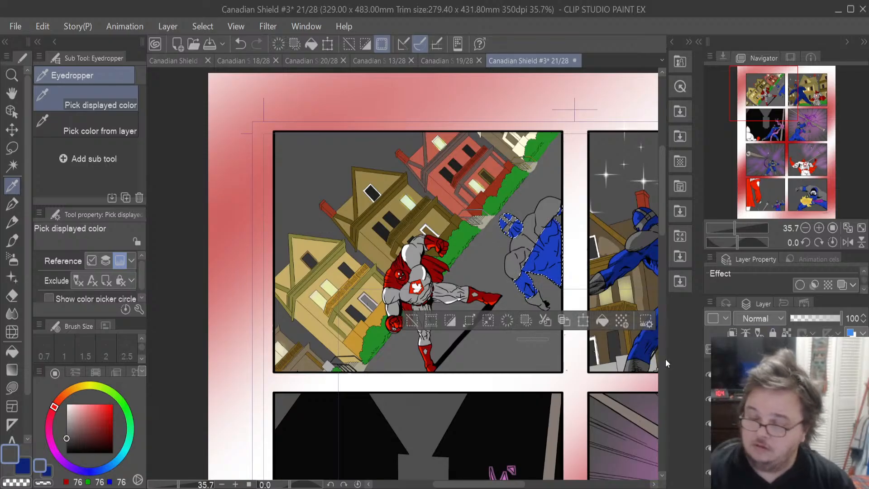
{"action": "left_click", "coordinate": [29, 469]}
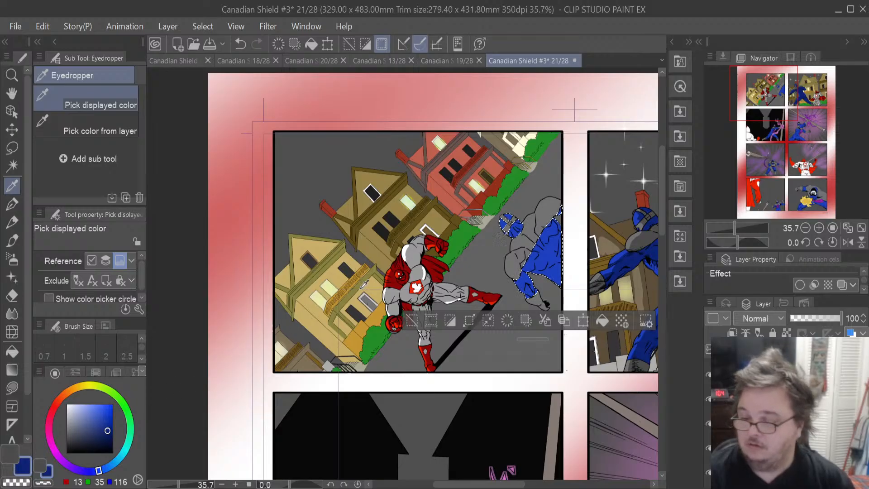
{"action": "left_click", "coordinate": [602, 321]}
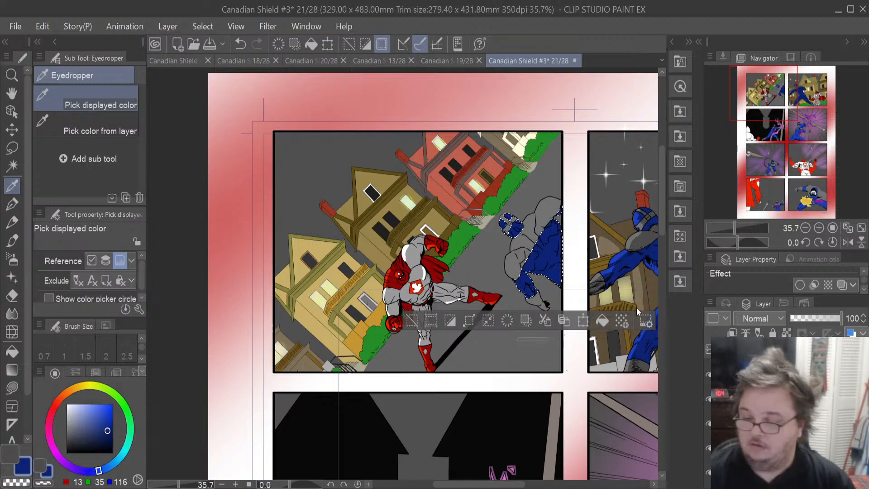
{"action": "left_click", "coordinate": [746, 424], "text": "ctrl"}
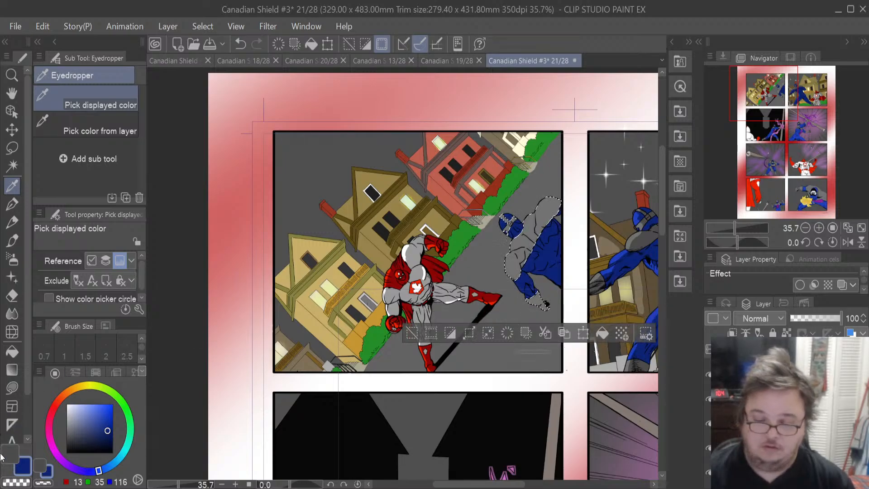
{"action": "left_click", "coordinate": [3, 454]}
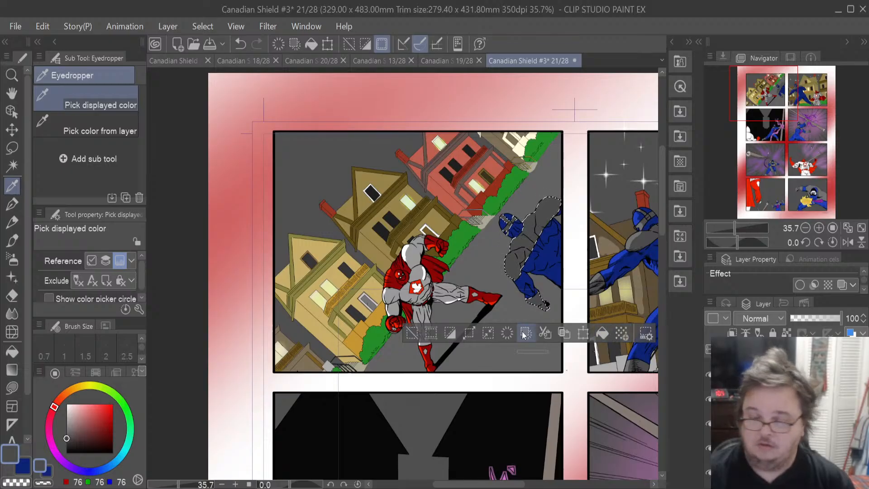
- Zoom in on the villain, set the Eraser size to 53, and deselect
{"action": "left_click", "coordinate": [12, 148]}
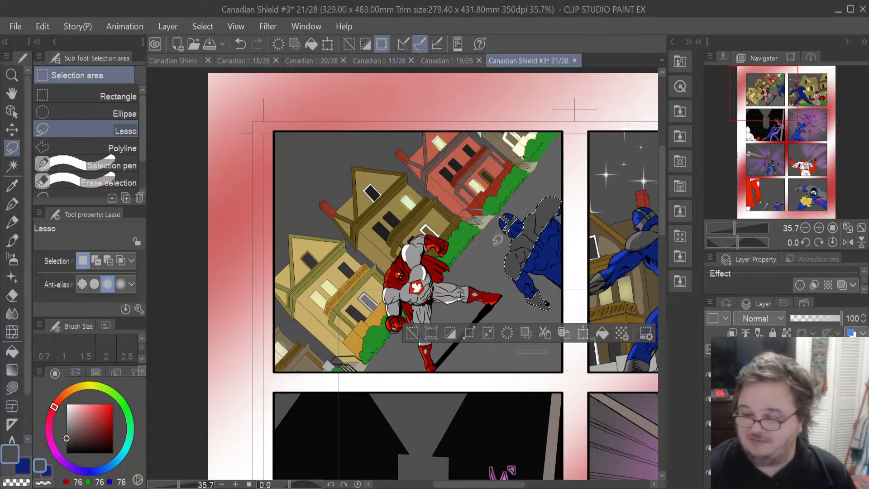
{"action": "scroll", "coordinate": [517, 254], "scroll_direction": "up", "scroll_amount": 1}
{"action": "scroll", "coordinate": [516, 254], "scroll_direction": "up", "scroll_amount": 3}
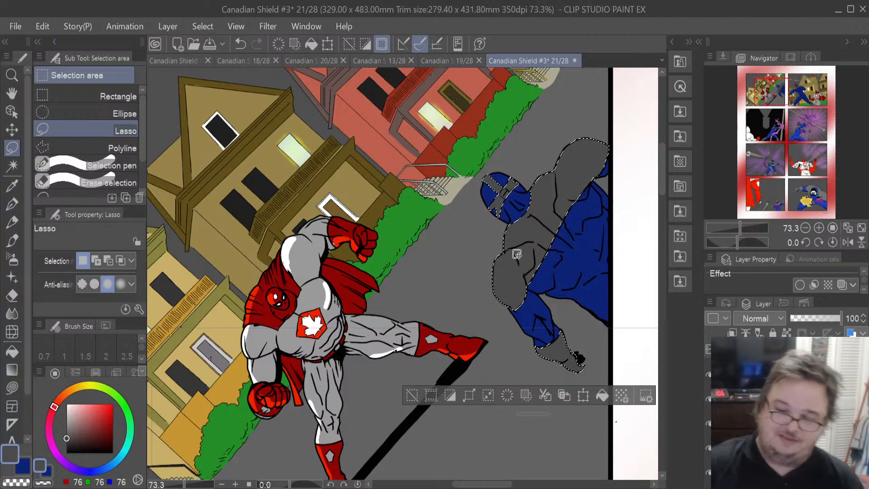
{"action": "key", "text": "e"}
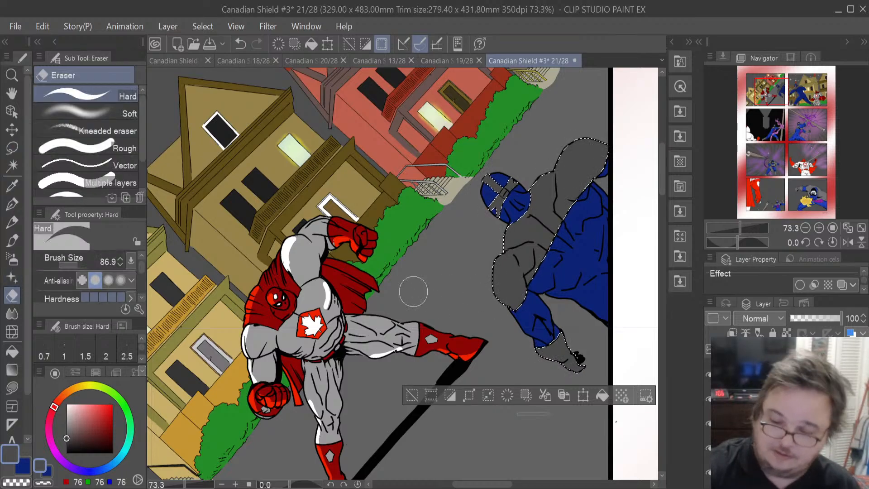
{"action": "left_click_drag", "start_coordinate": [81, 265], "coordinate": [76, 265]}
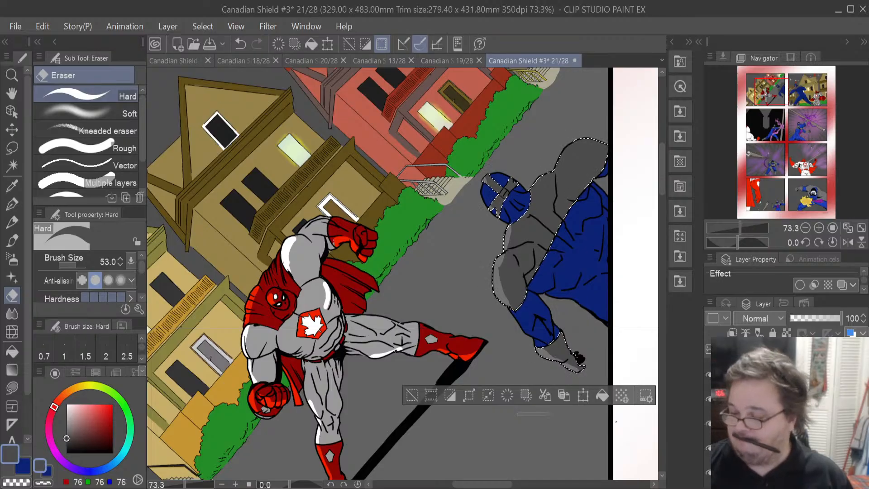
{"action": "left_click", "coordinate": [668, 268], "text": "ctrl"}
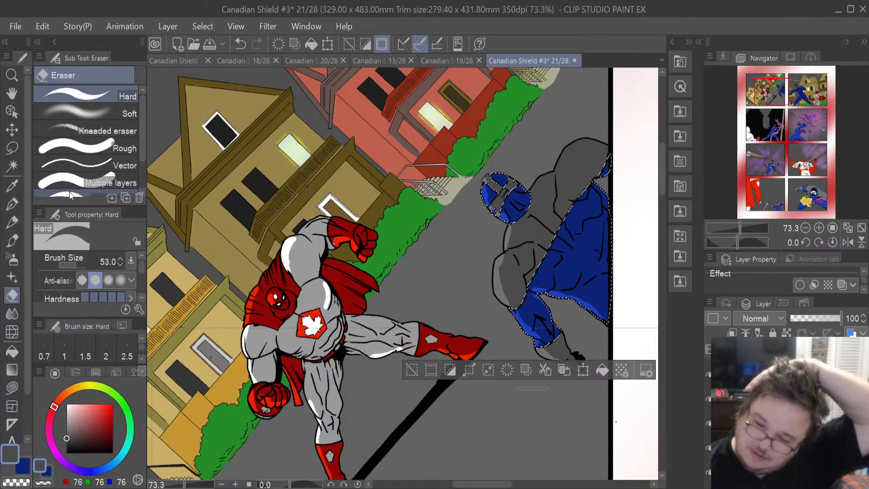
{"action": "left_click", "coordinate": [20, 151]}
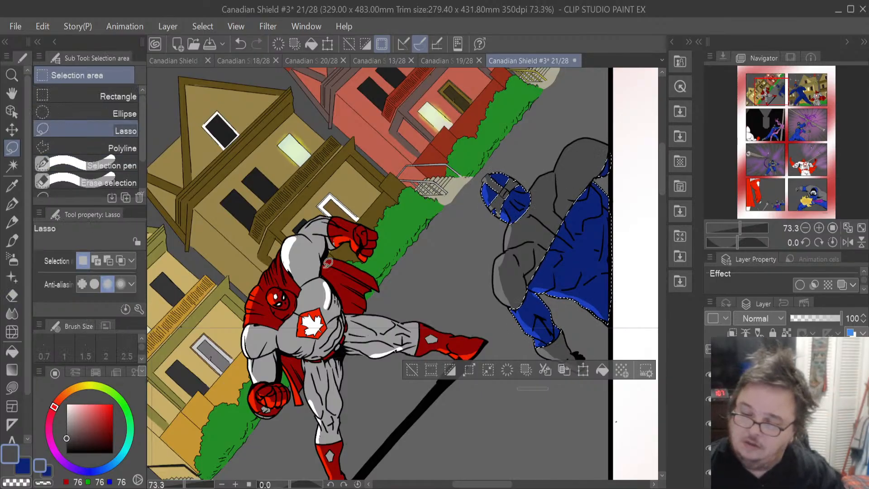
{"action": "key", "text": "ctrl+d"}
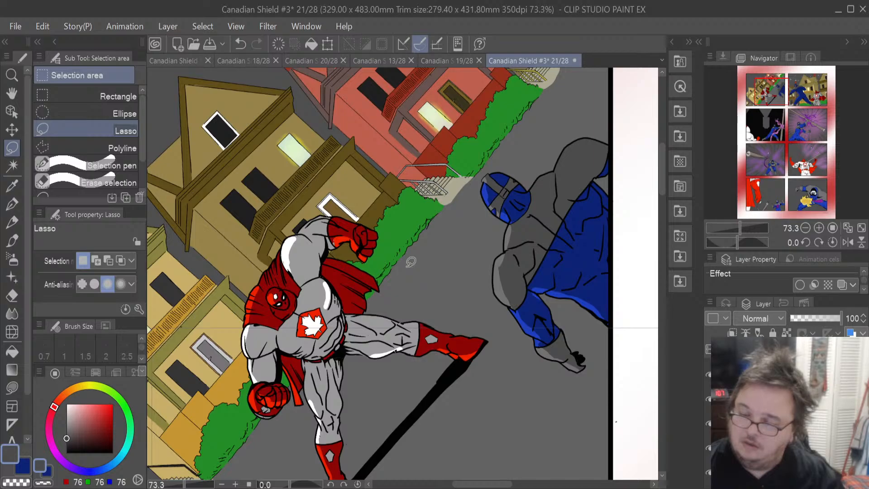
- Switch to the sparkle layer, pick white, and choose the Sparkle decoration brush
{"action": "scroll", "coordinate": [411, 261], "scroll_direction": "down", "scroll_amount": 4}
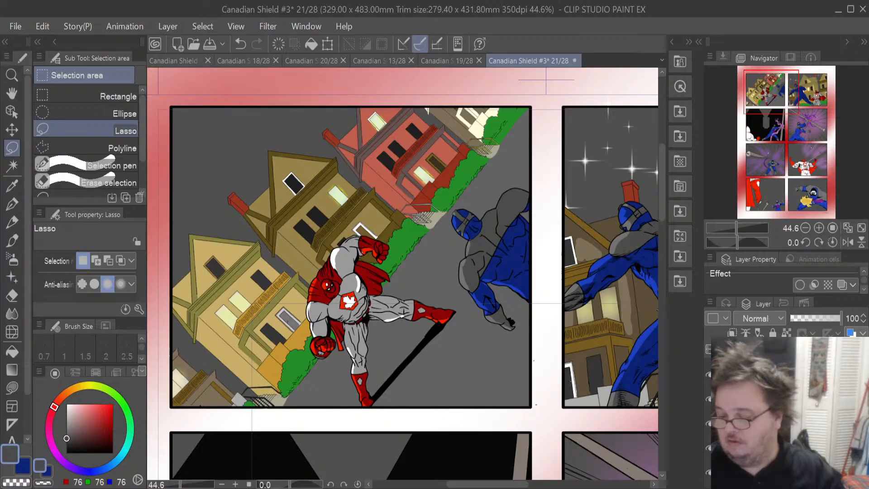
{"action": "left_click", "coordinate": [783, 423]}
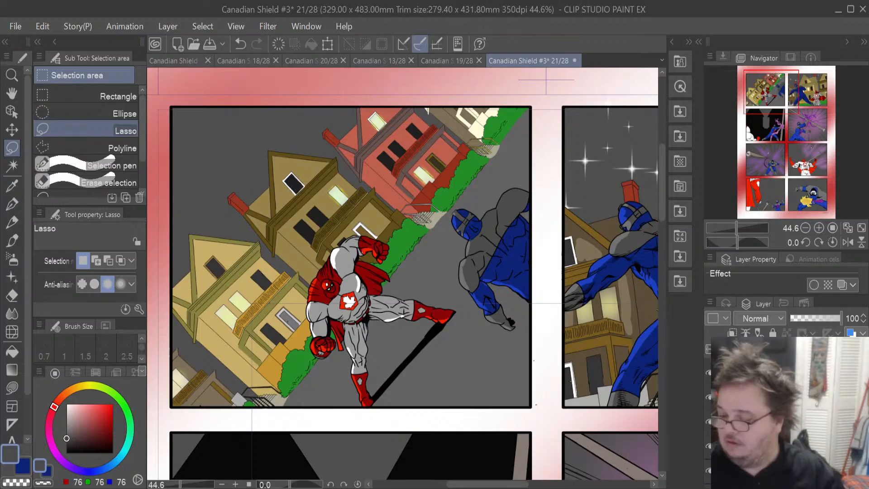
{"action": "left_click", "coordinate": [783, 422]}
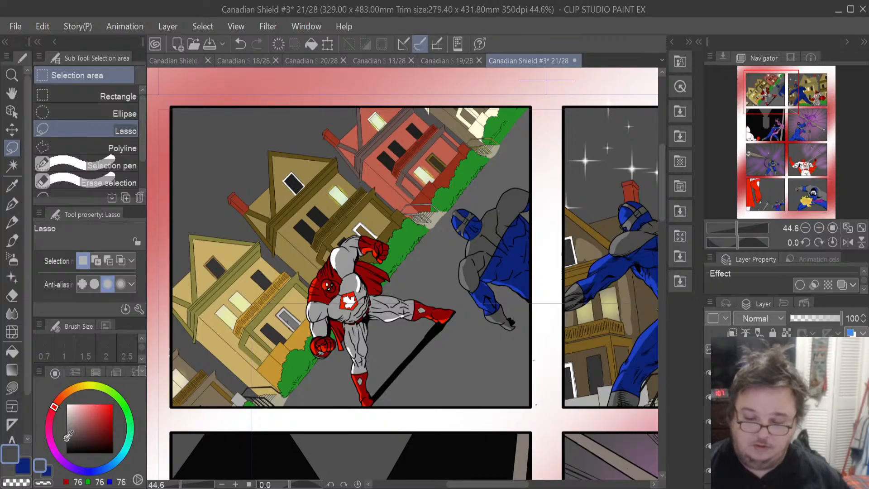
{"action": "left_click_drag", "start_coordinate": [68, 434], "coordinate": [67, 404]}
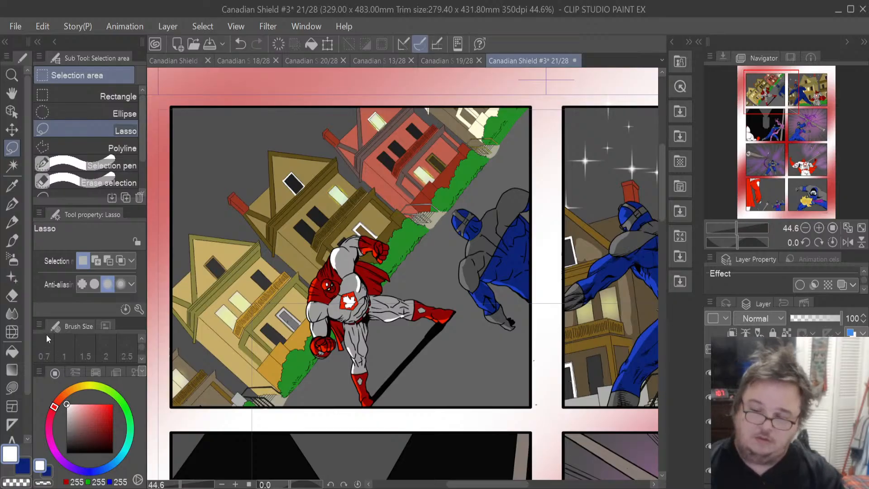
{"action": "left_click", "coordinate": [12, 277]}
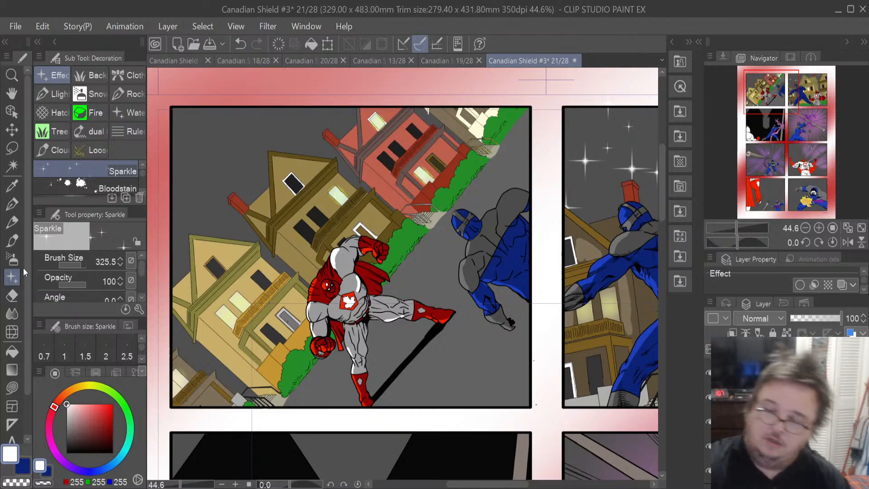
- Set the Sparkle brush size to about 198 and stamp white sparkles across the left panel's grey sky
{"action": "left_click_drag", "start_coordinate": [186, 235], "coordinate": [182, 257]}
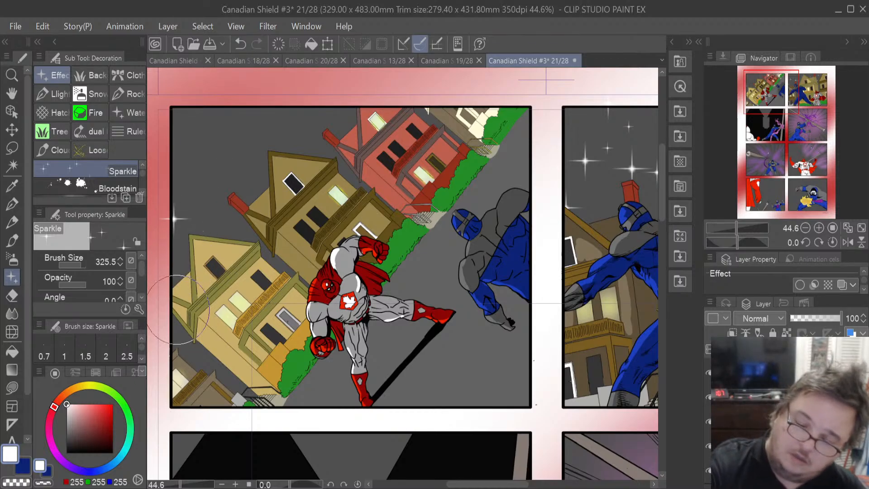
{"action": "left_click_drag", "start_coordinate": [88, 264], "coordinate": [79, 267]}
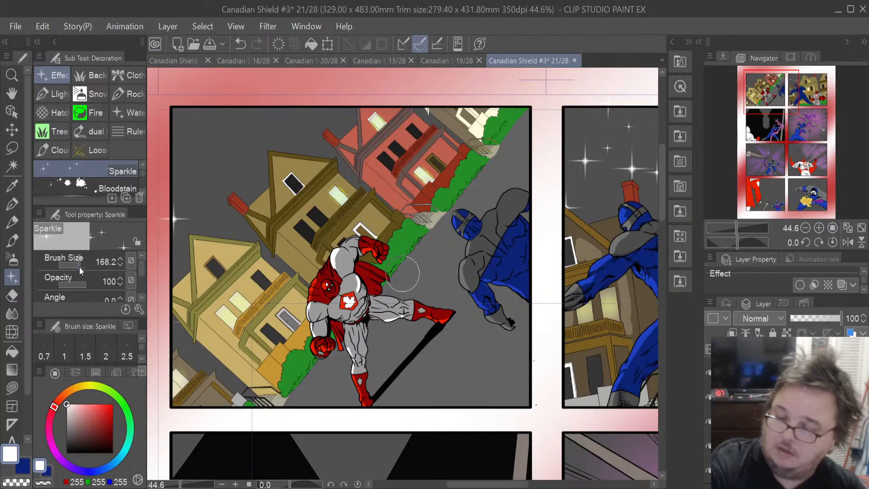
{"action": "left_click", "coordinate": [197, 203]}
{"action": "left_click", "coordinate": [231, 153]}
{"action": "left_click", "coordinate": [200, 128]}
{"action": "left_click", "coordinate": [190, 165]}
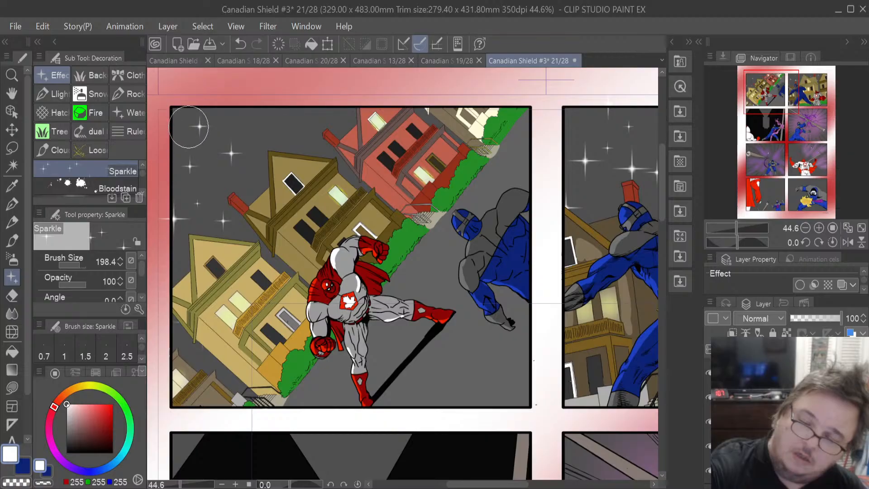
{"action": "left_click", "coordinate": [277, 132]}
{"action": "left_click", "coordinate": [345, 121]}
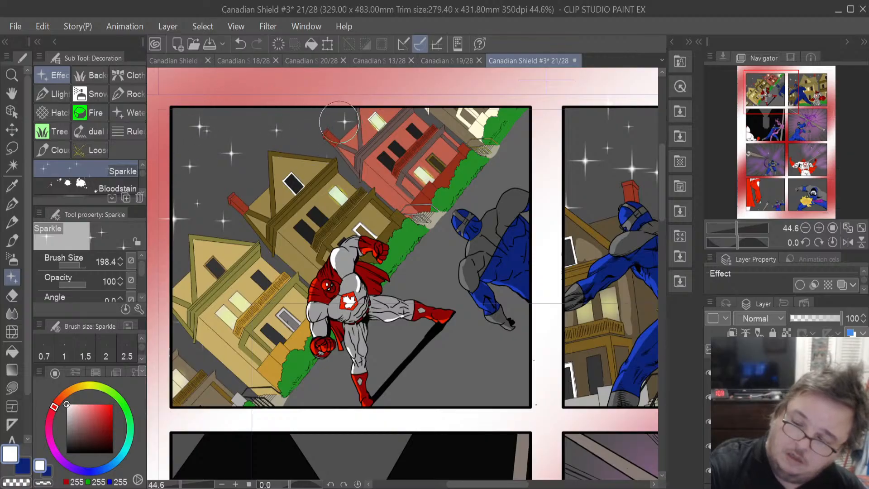
{"action": "left_click", "coordinate": [306, 103]}
{"action": "left_click", "coordinate": [254, 113]}
{"action": "left_click", "coordinate": [257, 180]}
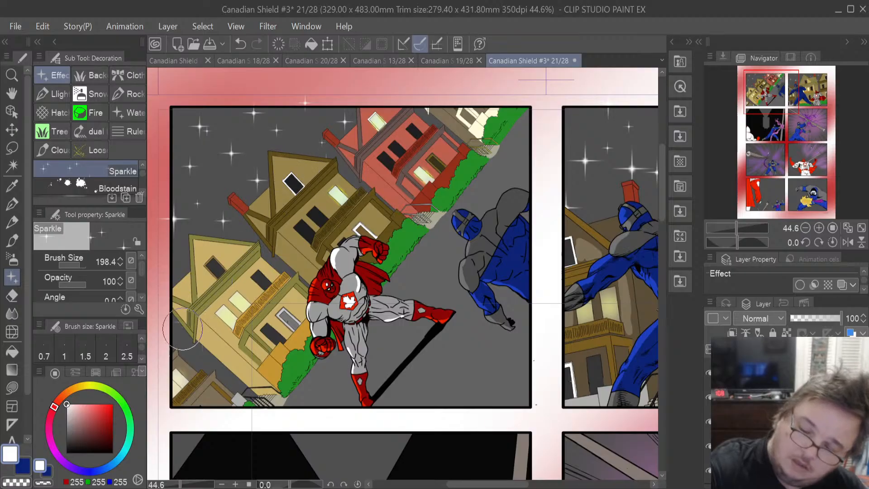
{"action": "left_click", "coordinate": [195, 356]}
{"action": "left_click", "coordinate": [220, 374]}
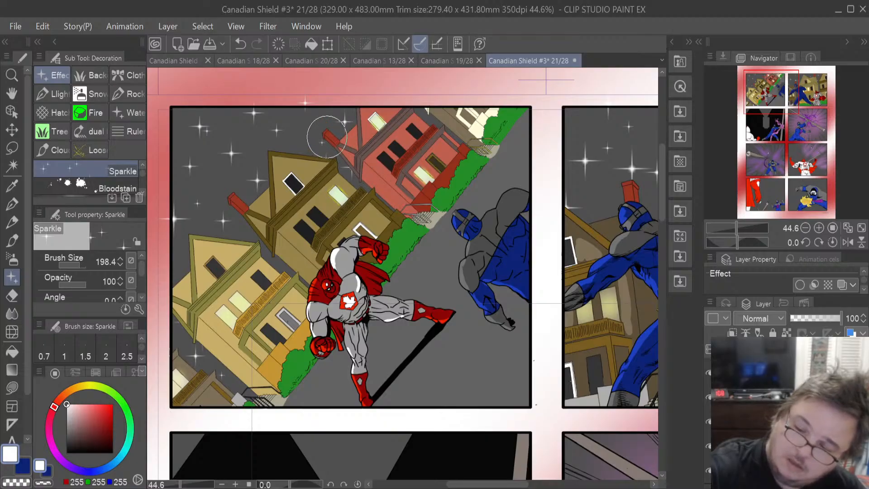
{"action": "left_click", "coordinate": [316, 119]}
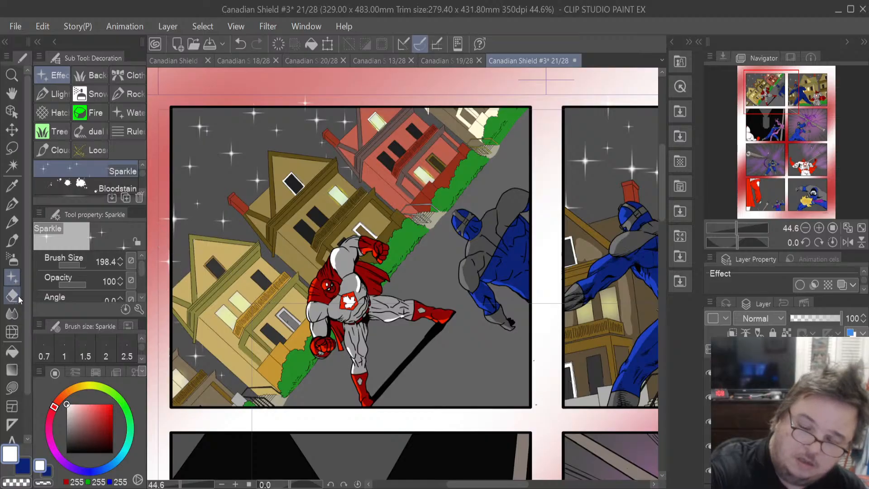
- Switch to the Eraser and zoom out to review the whole of page 21
{"action": "key", "text": "e"}
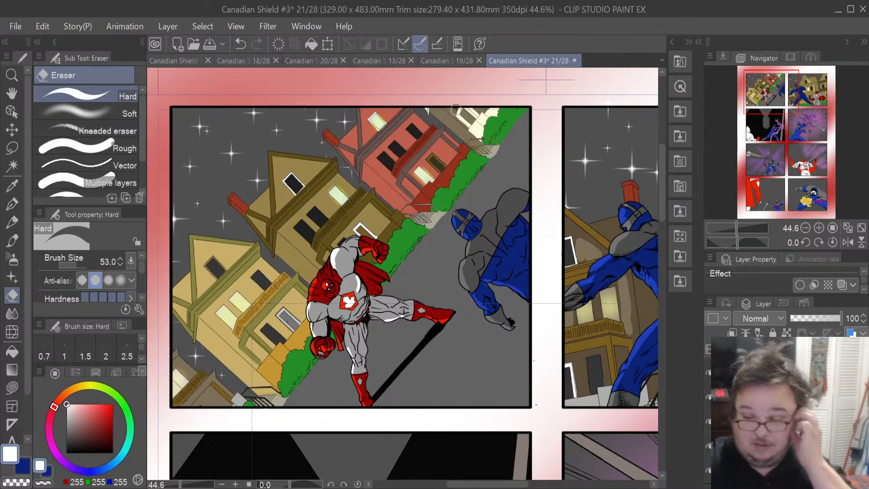
{"action": "scroll", "coordinate": [456, 109], "scroll_direction": "down", "scroll_amount": 5}
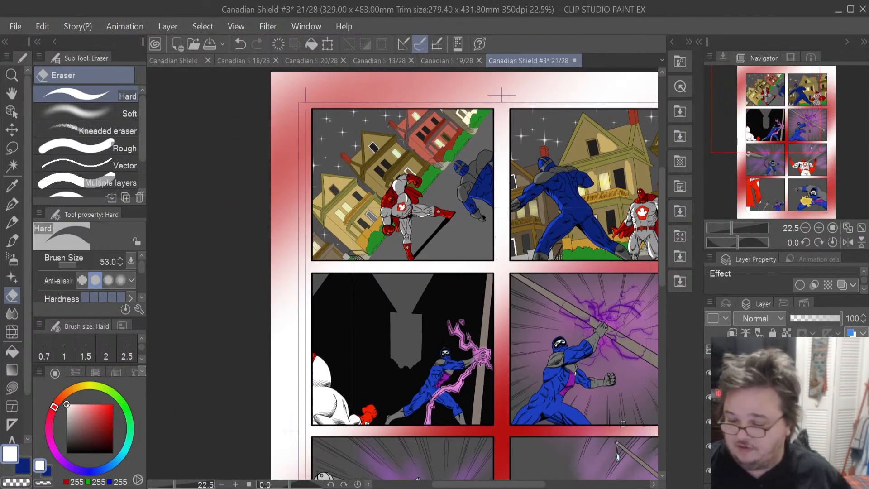
{"action": "left_click_drag", "start_coordinate": [525, 484], "coordinate": [550, 486]}
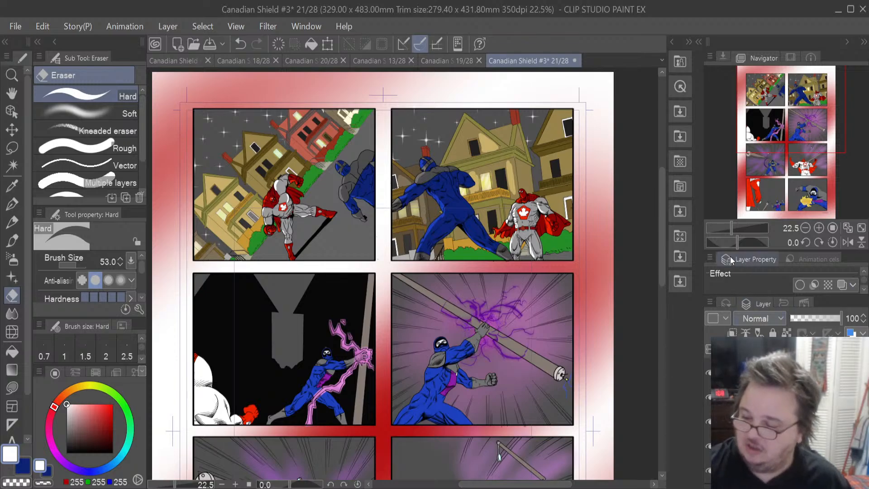
{"action": "left_click_drag", "start_coordinate": [663, 262], "coordinate": [696, 297]}
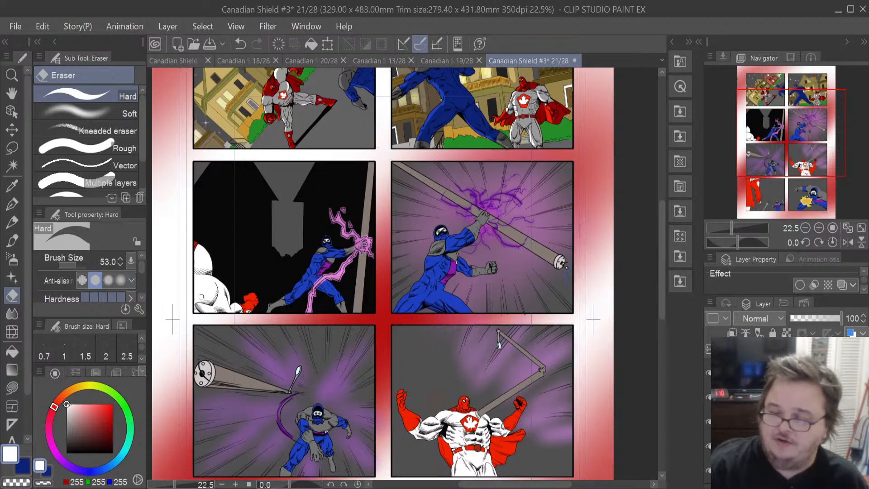
{"action": "scroll", "coordinate": [201, 297], "scroll_direction": "down", "scroll_amount": 1}
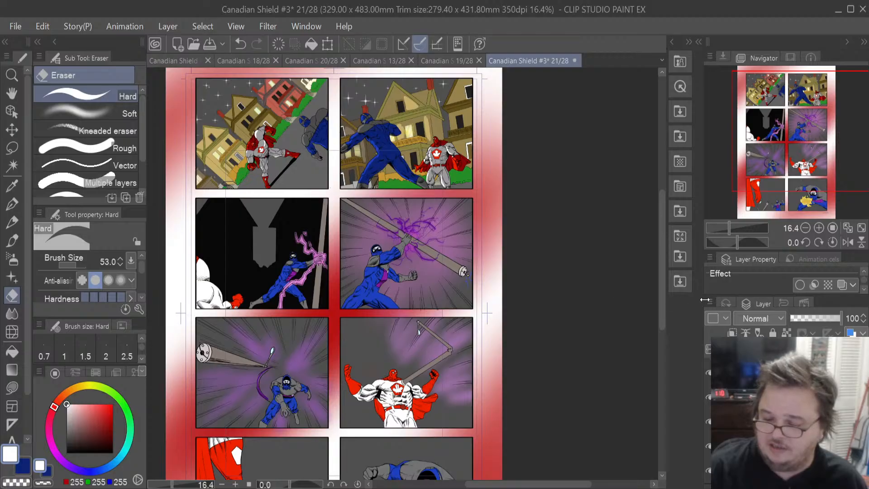
{"action": "left_click_drag", "start_coordinate": [661, 314], "coordinate": [661, 346]}
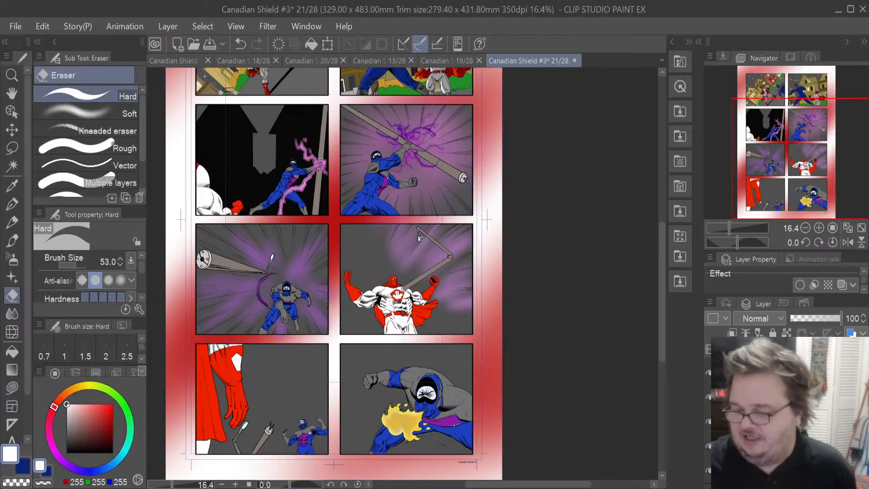
- Browse pages 18 and 21 and open page 22 from the page overview to compare them
{"action": "left_click", "coordinate": [232, 58]}
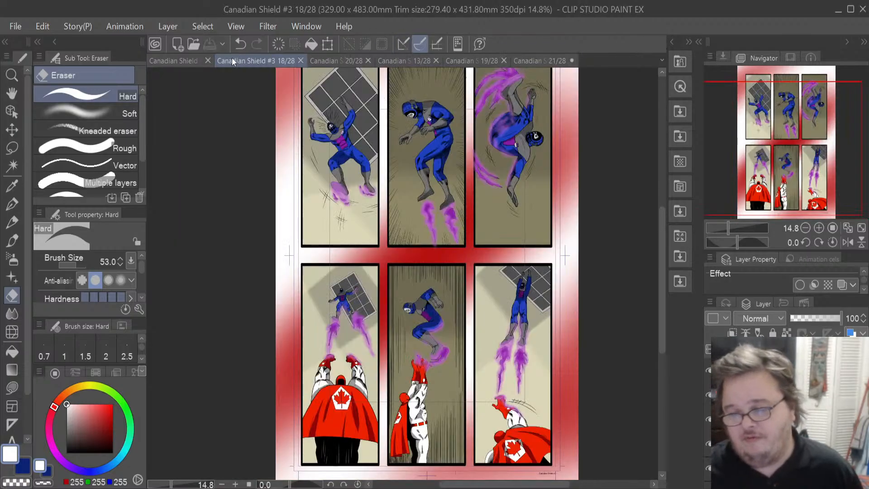
{"action": "left_click", "coordinate": [184, 64]}
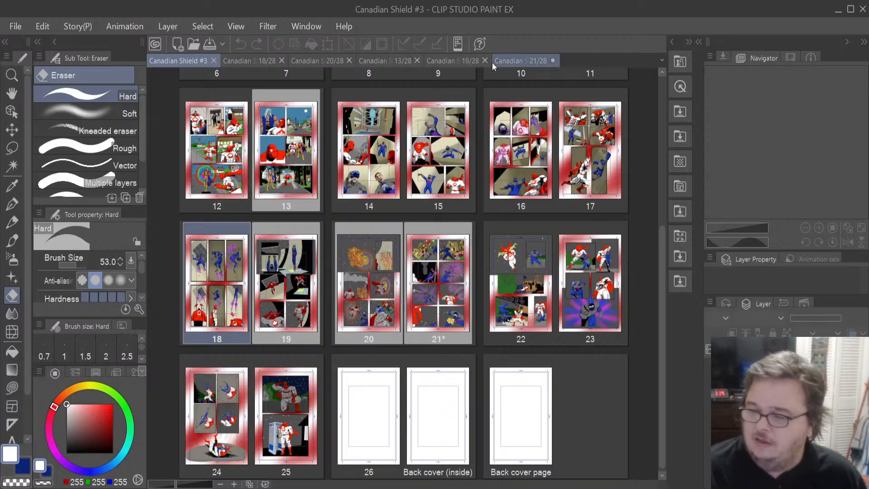
{"action": "left_click", "coordinate": [504, 61]}
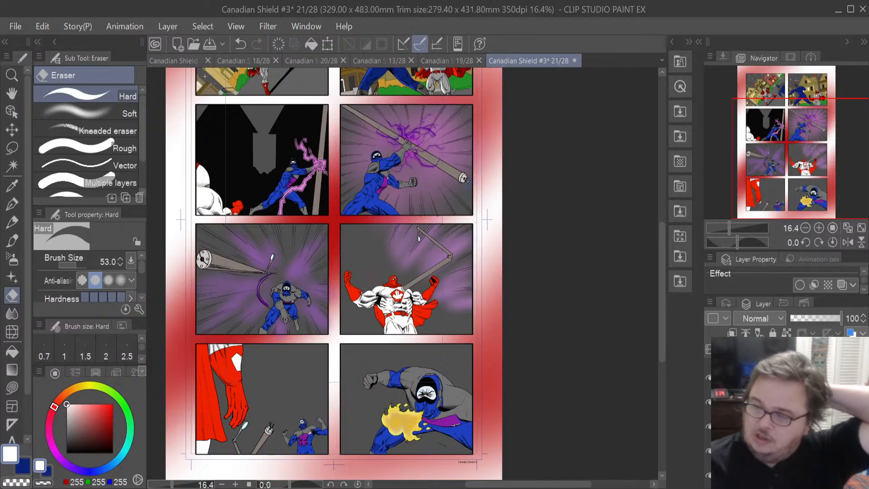
{"action": "left_click", "coordinate": [182, 62]}
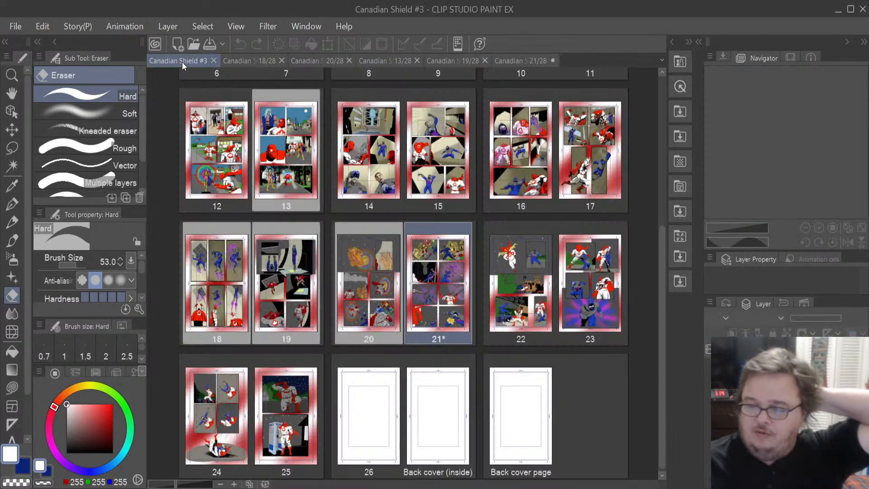
{"action": "left_click", "coordinate": [517, 314]}
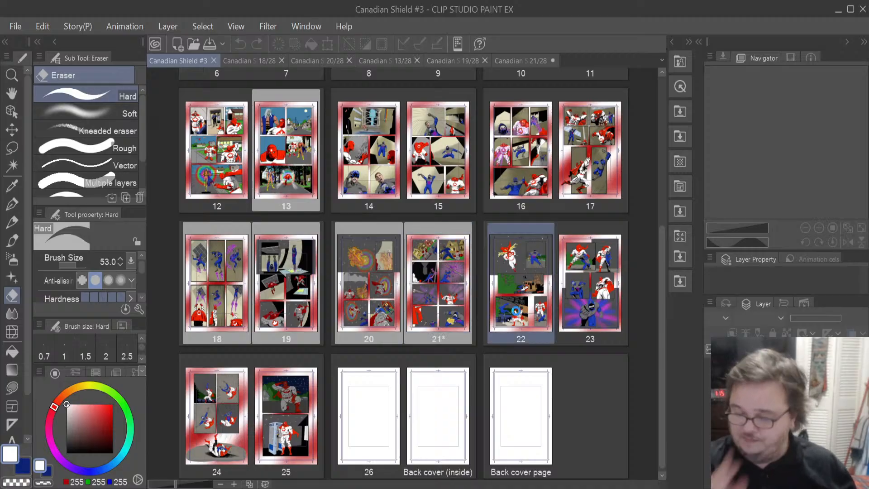
{"action": "double_click", "coordinate": [518, 314]}
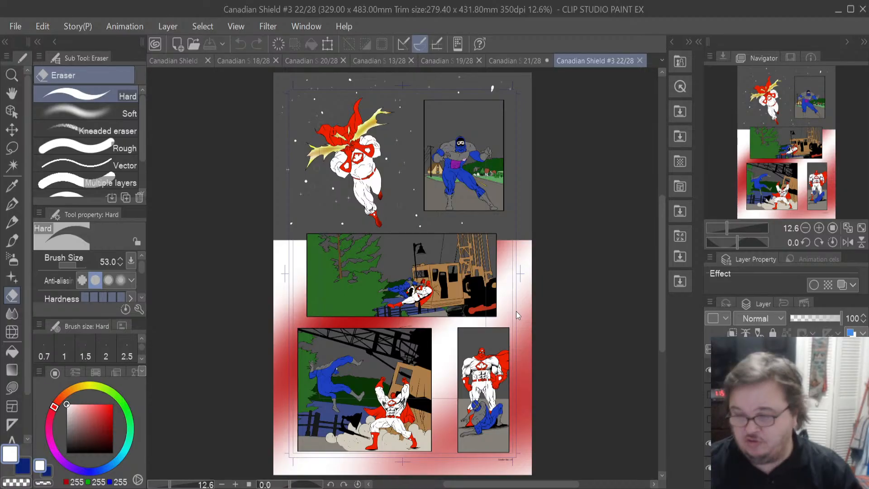
- Open pages 23, 24 and 25 from the page overview to review their colouring
{"action": "left_click", "coordinate": [181, 62]}
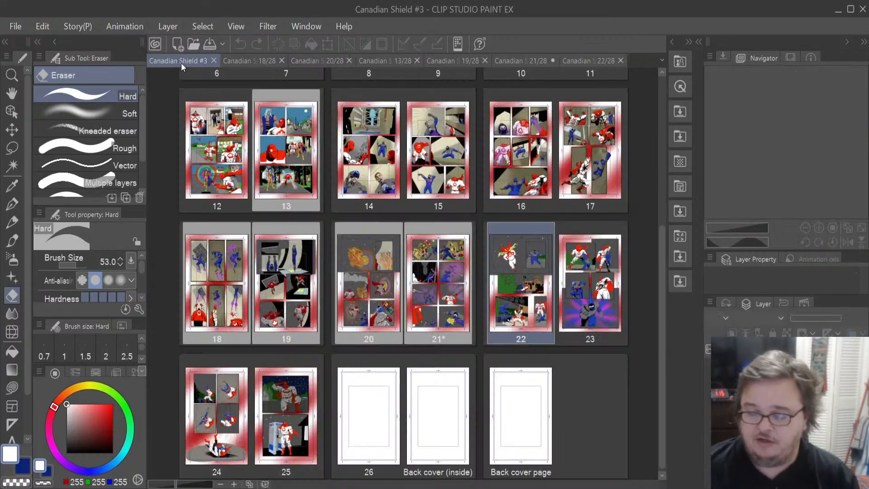
{"action": "left_click", "coordinate": [572, 274]}
{"action": "double_click", "coordinate": [572, 273]}
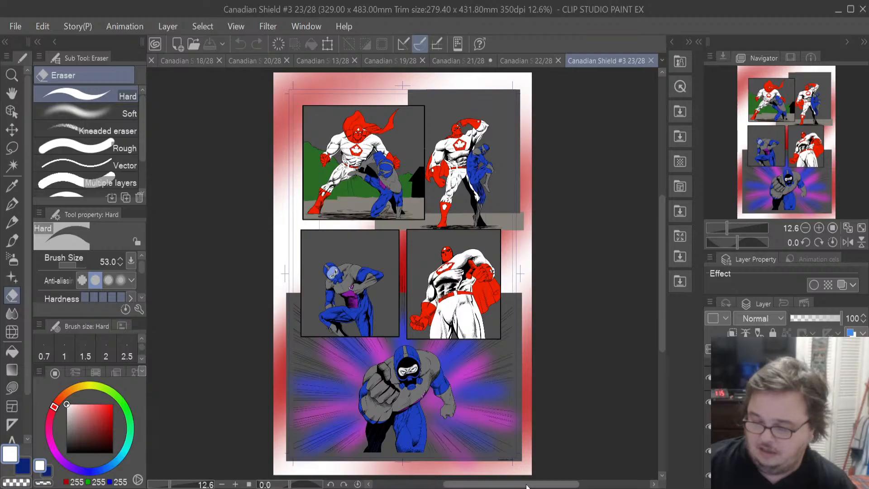
{"action": "left_click_drag", "start_coordinate": [524, 484], "coordinate": [479, 485]}
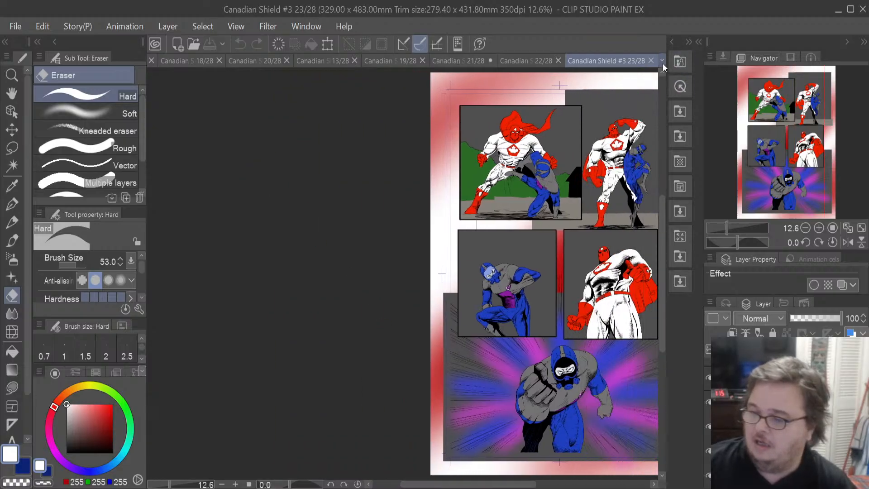
{"action": "left_click", "coordinate": [679, 85]}
{"action": "double_click", "coordinate": [217, 416]}
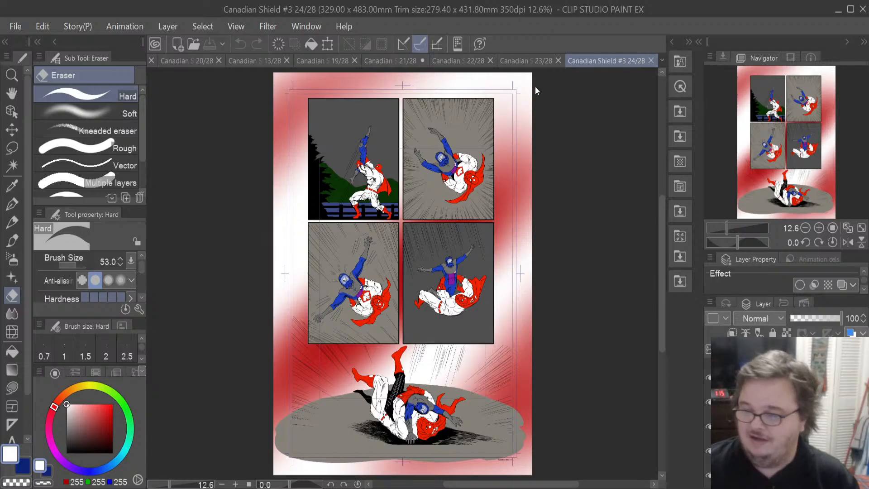
{"action": "key", "text": "ctrl+Tab"}
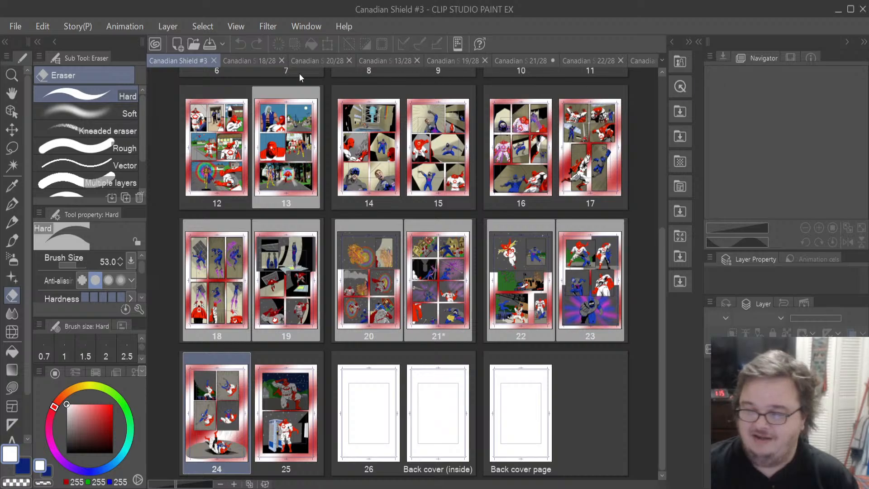
{"action": "double_click", "coordinate": [282, 391]}
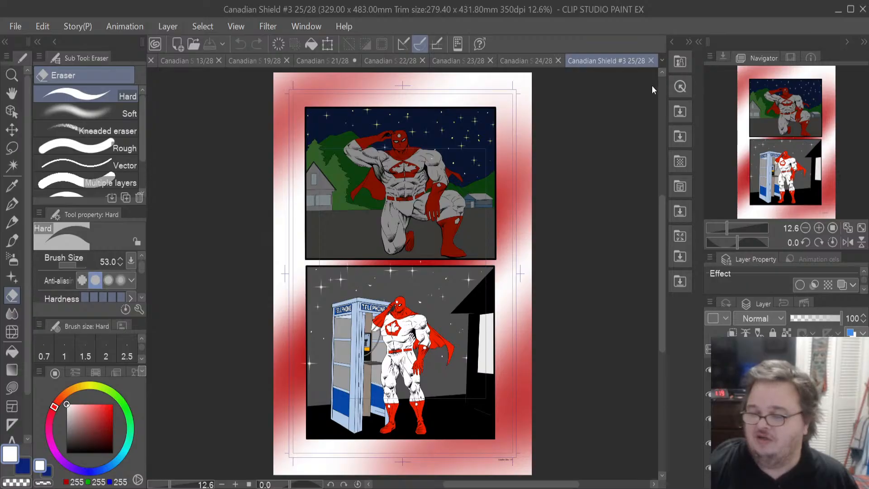
- Close the tabs for pages 25, 24, 23 and 22 to return to page 21
{"action": "left_click", "coordinate": [650, 61]}
{"action": "left_click", "coordinate": [650, 61]}
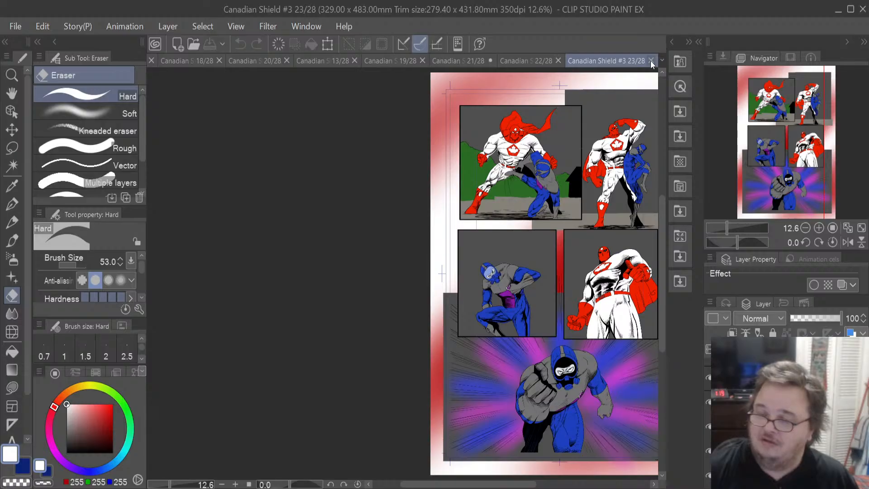
{"action": "left_click", "coordinate": [650, 60]}
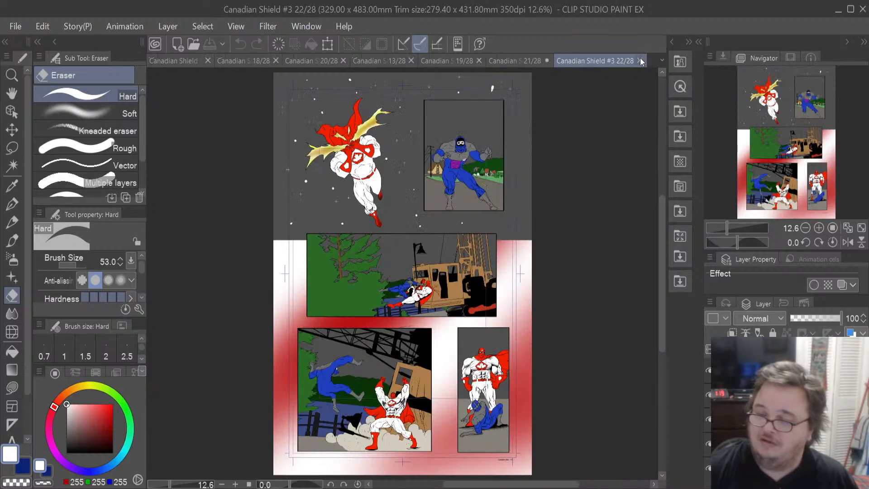
{"action": "left_click", "coordinate": [640, 61]}
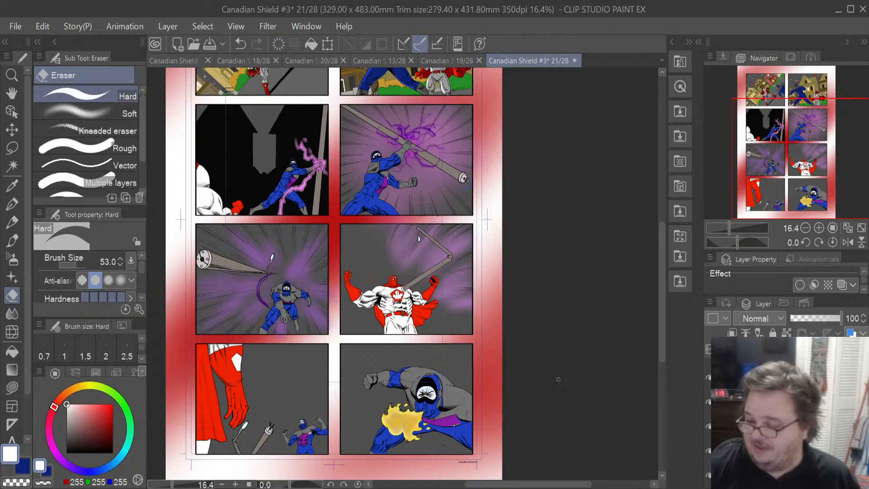
{"action": "left_click_drag", "start_coordinate": [550, 484], "coordinate": [527, 482]}
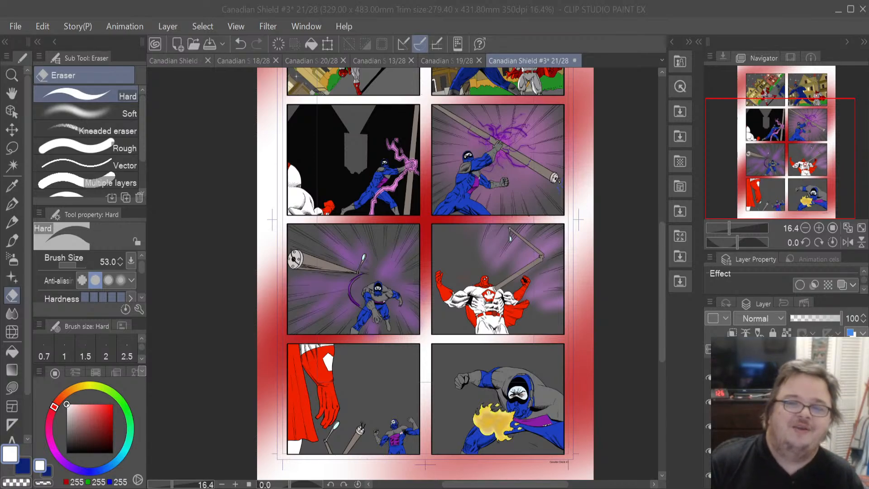
{"action": "left_click", "coordinate": [178, 180]}
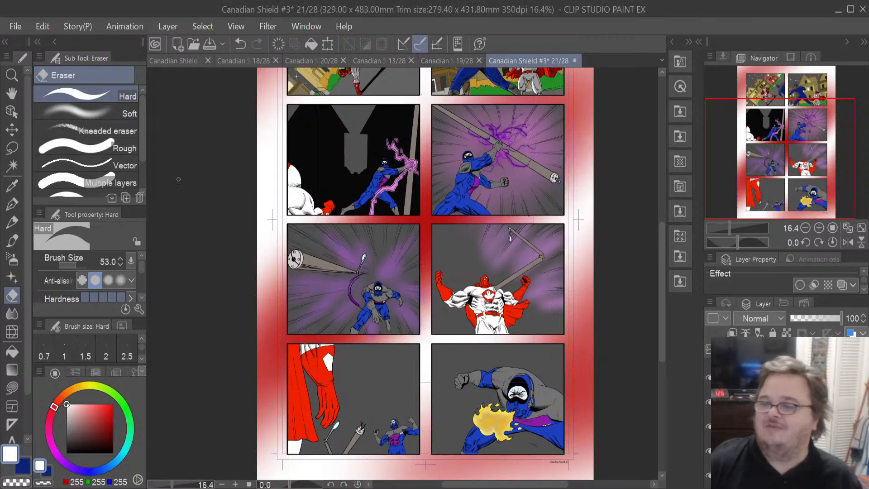